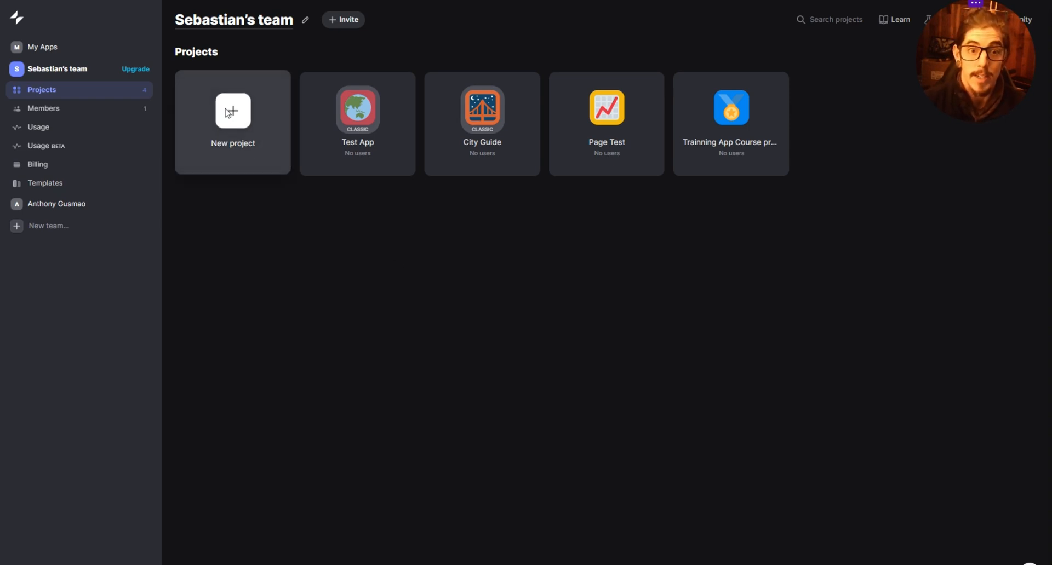
- Create a new mobile project named Dense Tracking App with Glide Tables as its data source
left_click(222, 160)
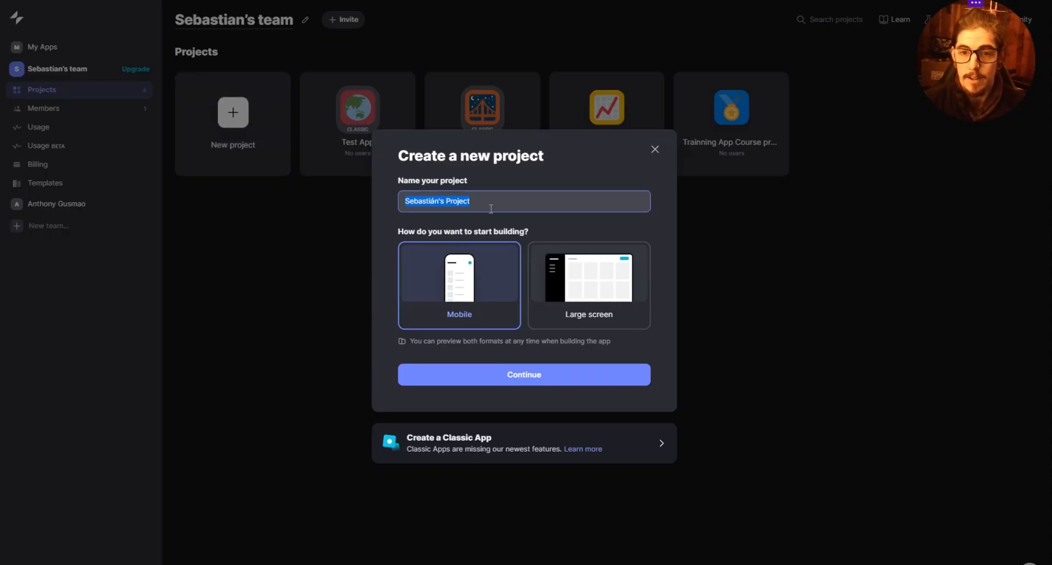
type("Den")
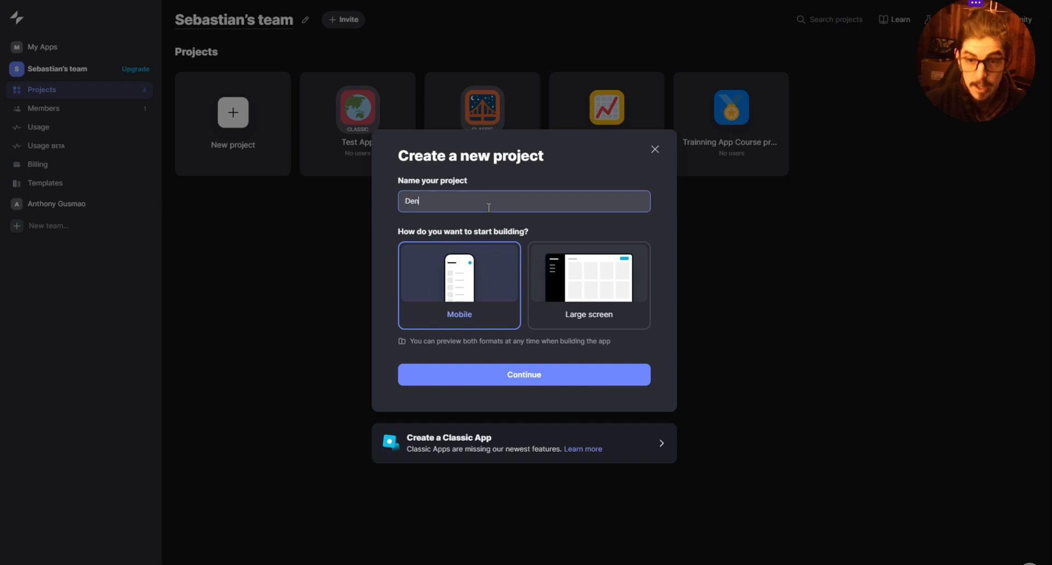
type("se Tracker")
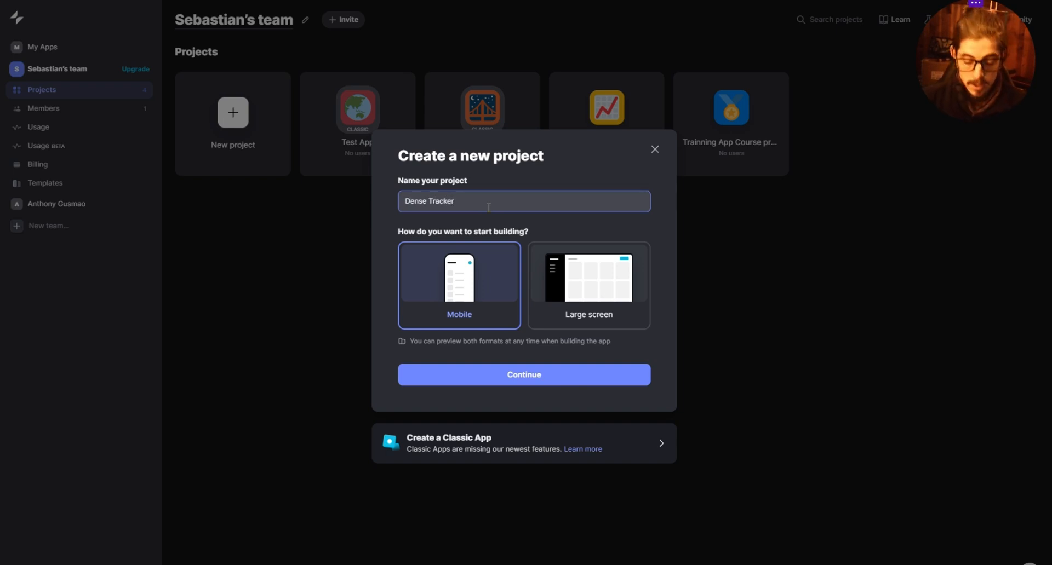
key("BackSpace")
key("BackSpace")
type("ing")
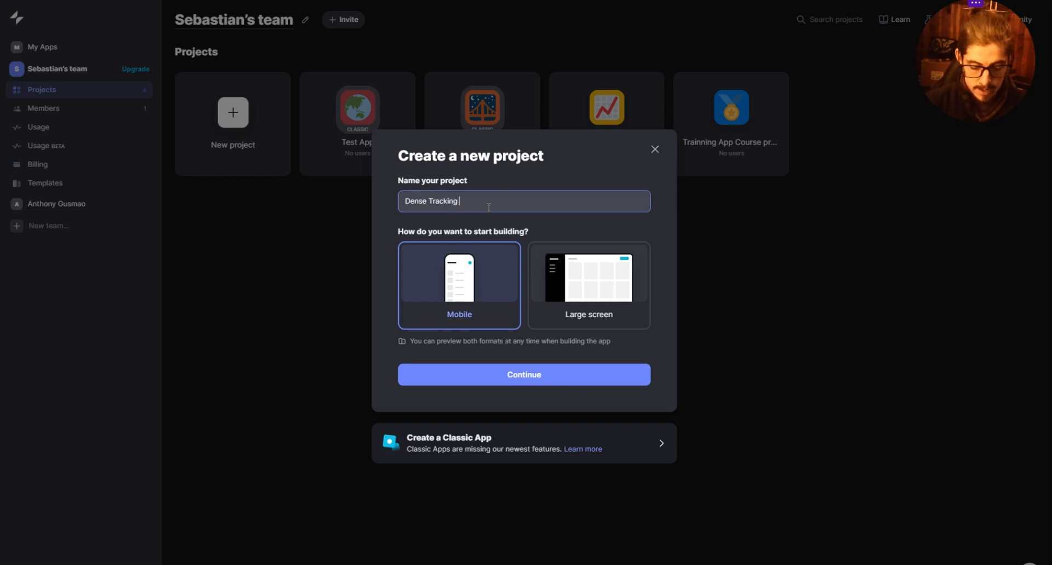
key("ctrl+shift+a")
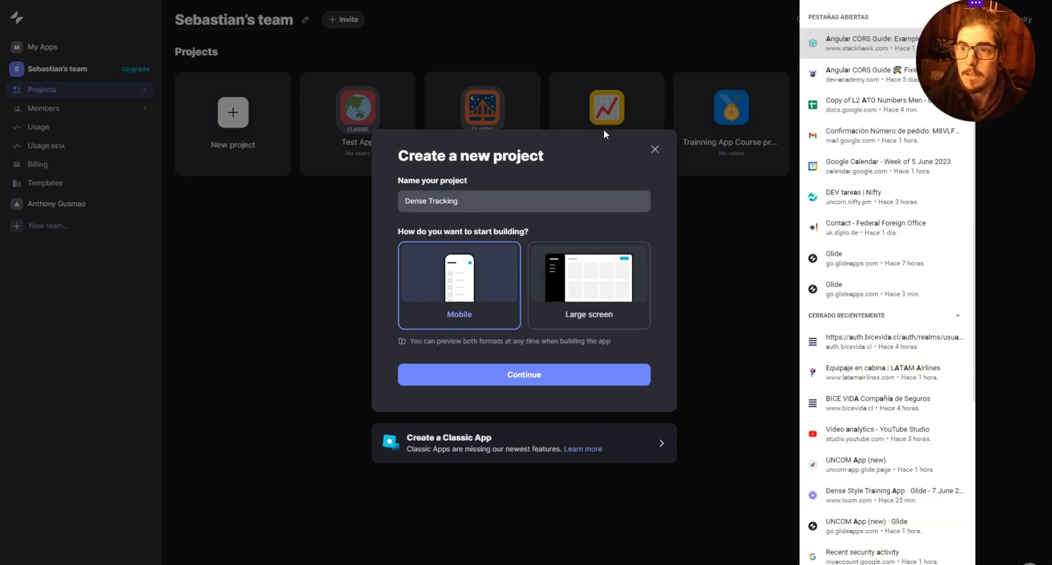
left_click(714, 111)
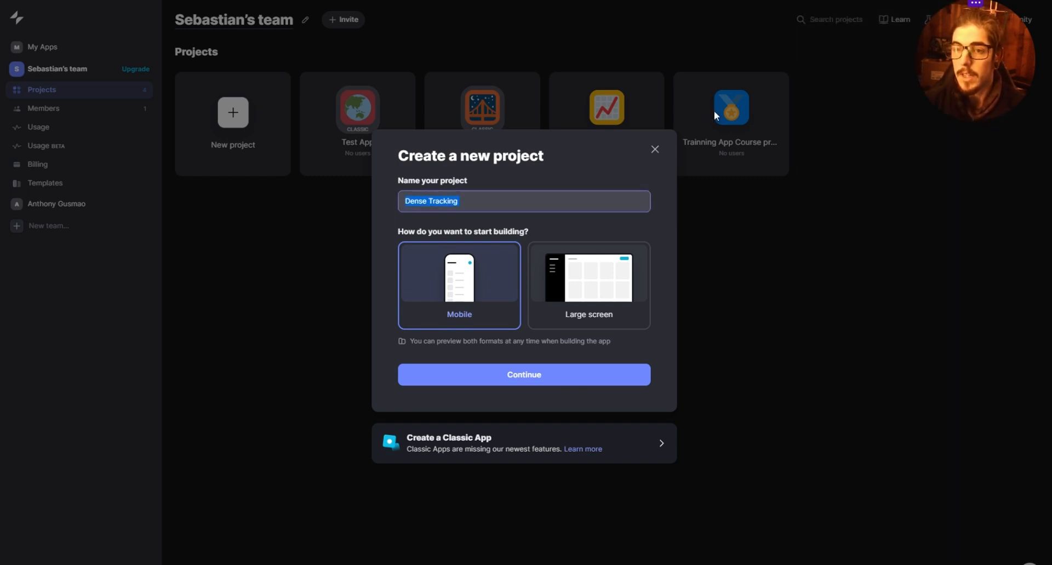
left_click(487, 207)
type("App")
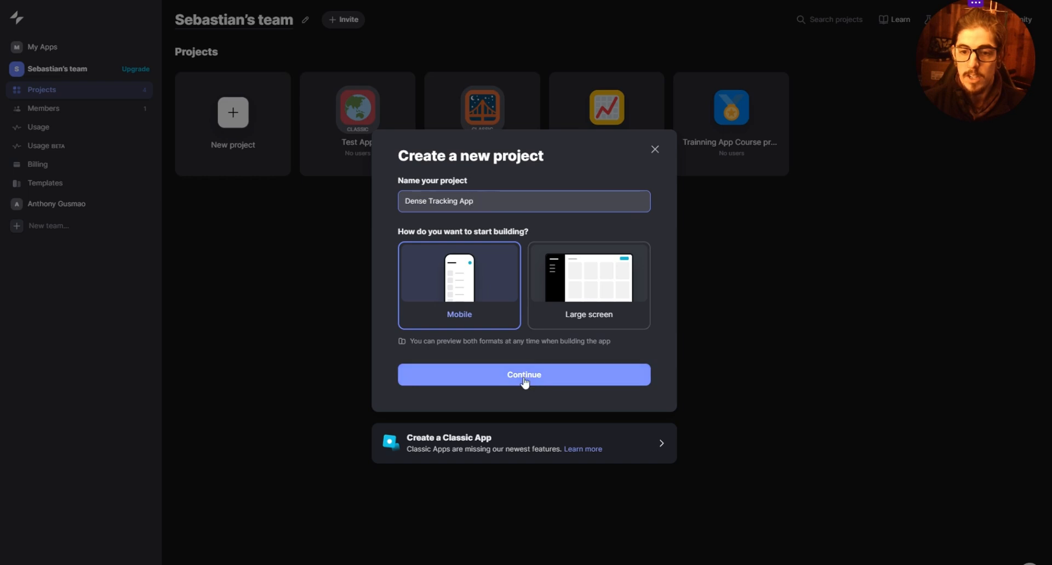
left_click(524, 382)
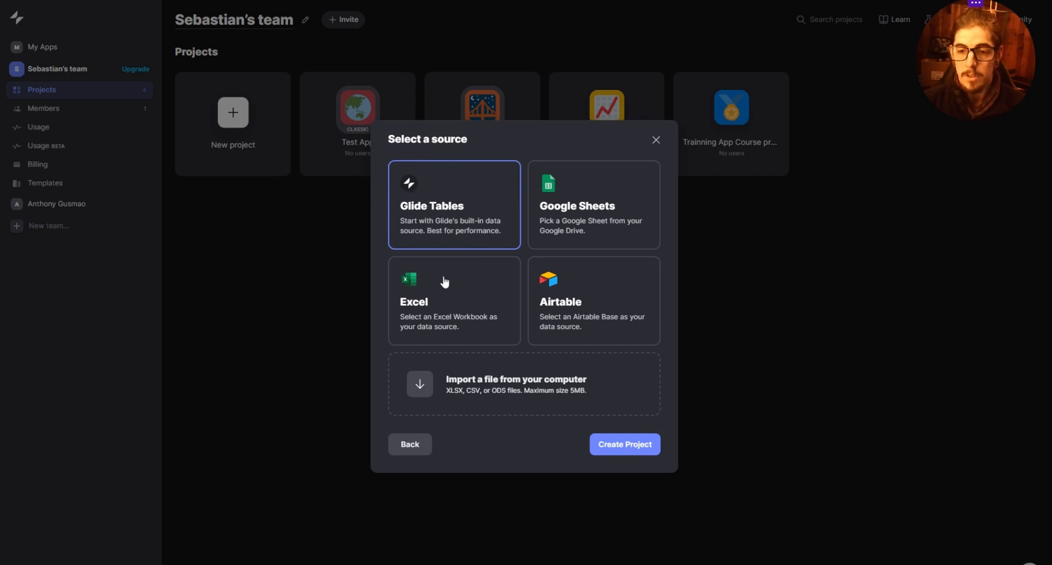
left_click(625, 449)
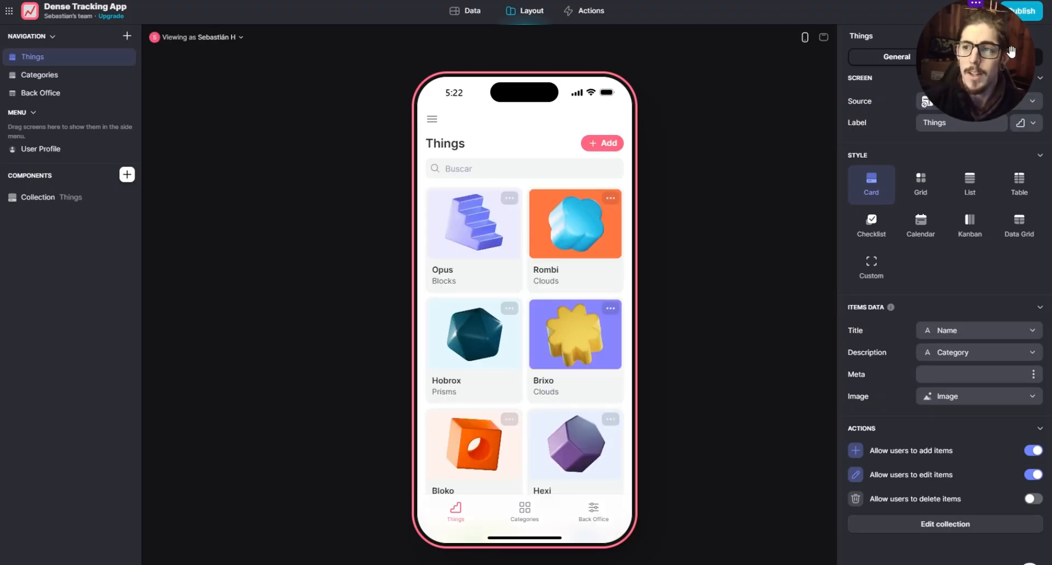
- Review the Categories, Back Office, User Profile and Things screens, including the settings of the Things collection and the Back Office data grid
left_click_drag(993, 57, 230, 84)
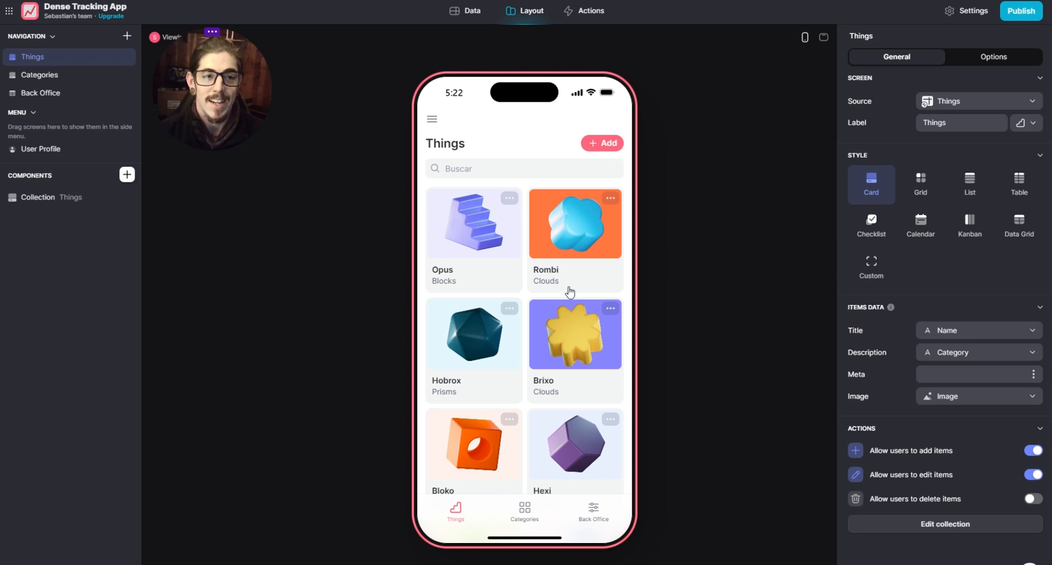
left_click(41, 74)
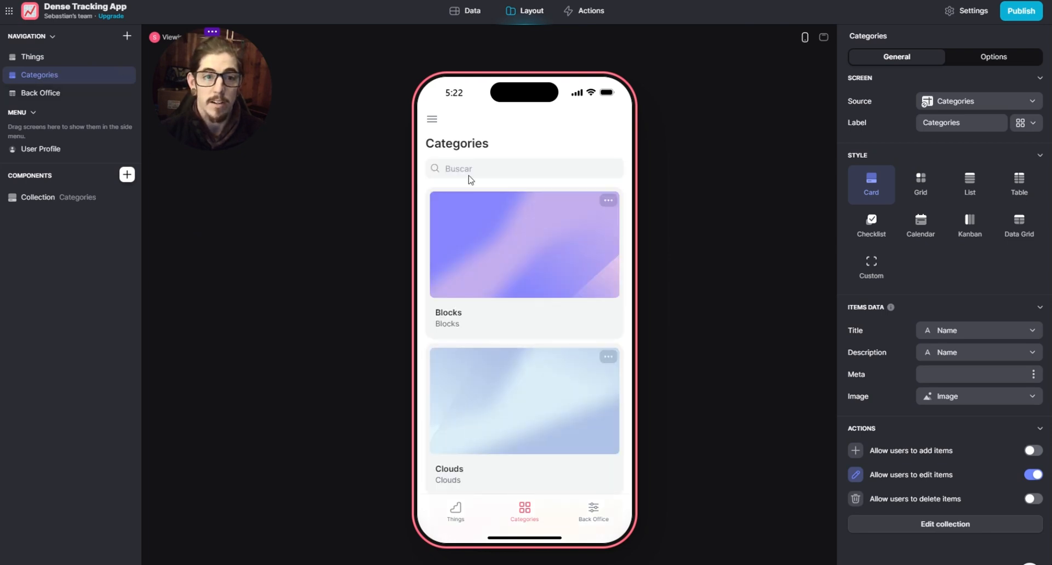
scroll(548, 235, "down", 3)
scroll(548, 307, "up", 3)
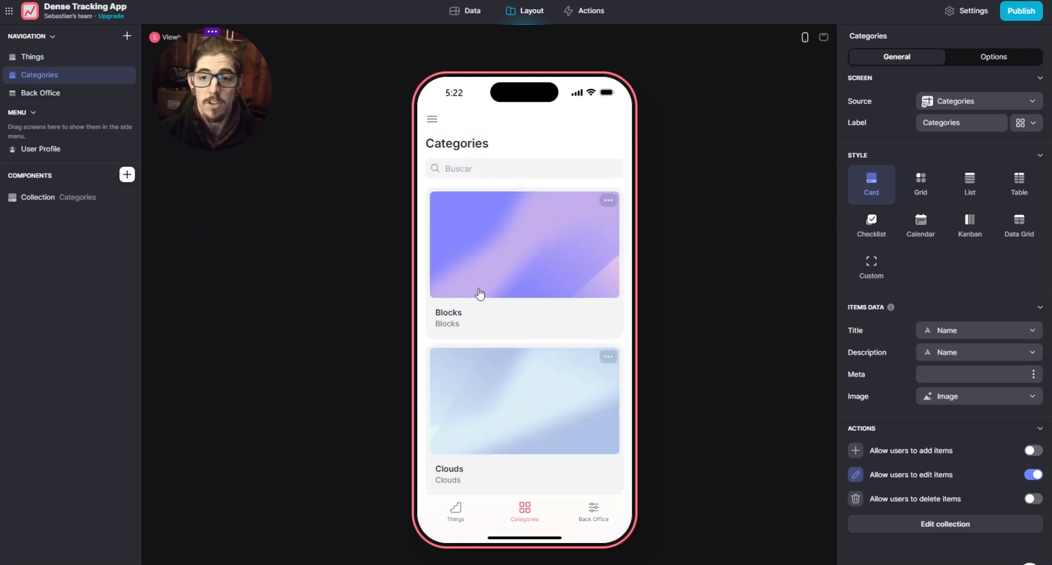
left_click(105, 93)
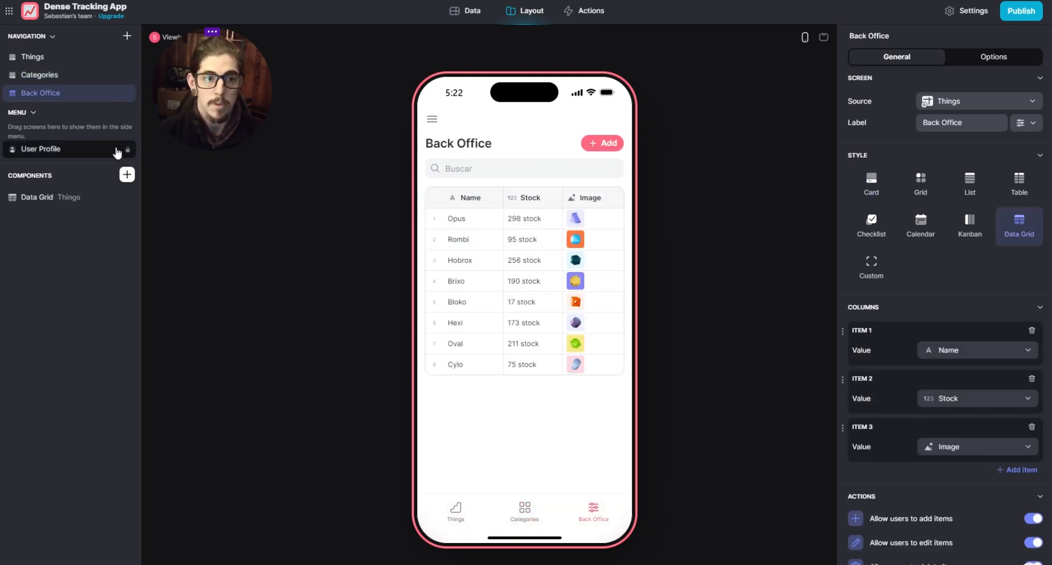
left_click(64, 144)
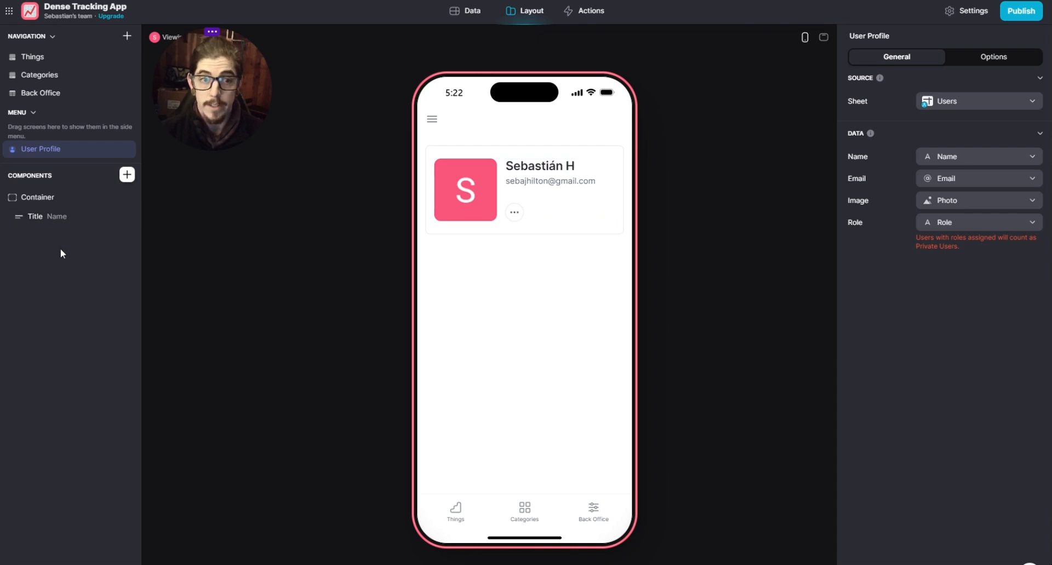
left_click(40, 56)
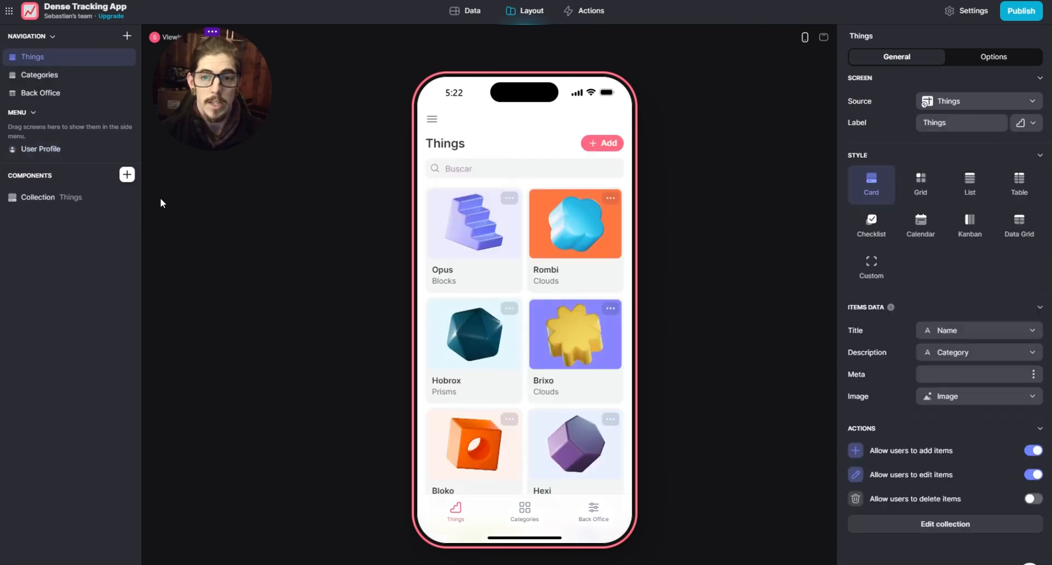
left_click(50, 198)
scroll(562, 257, "up", 3)
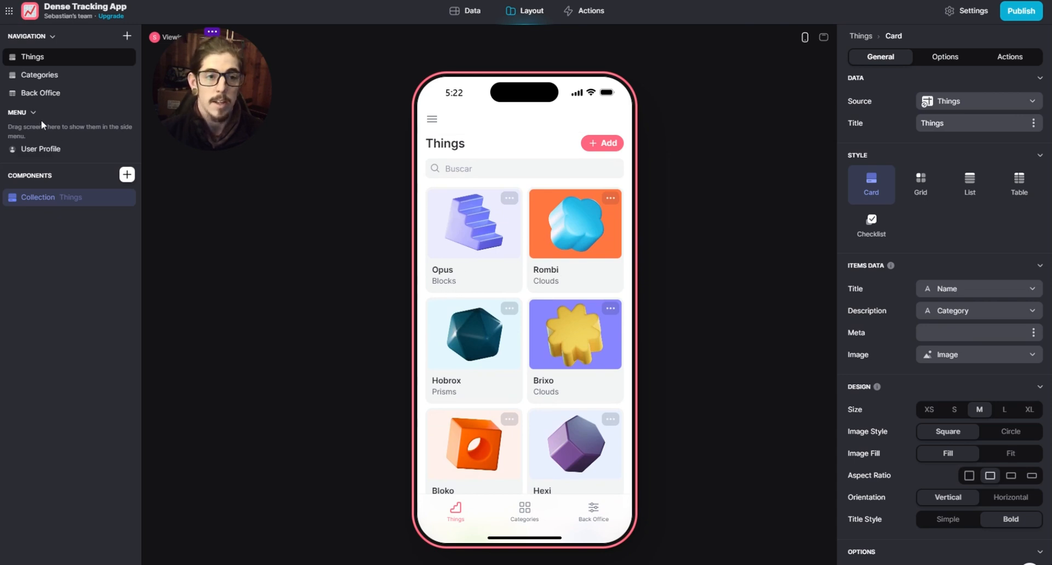
left_click(41, 94)
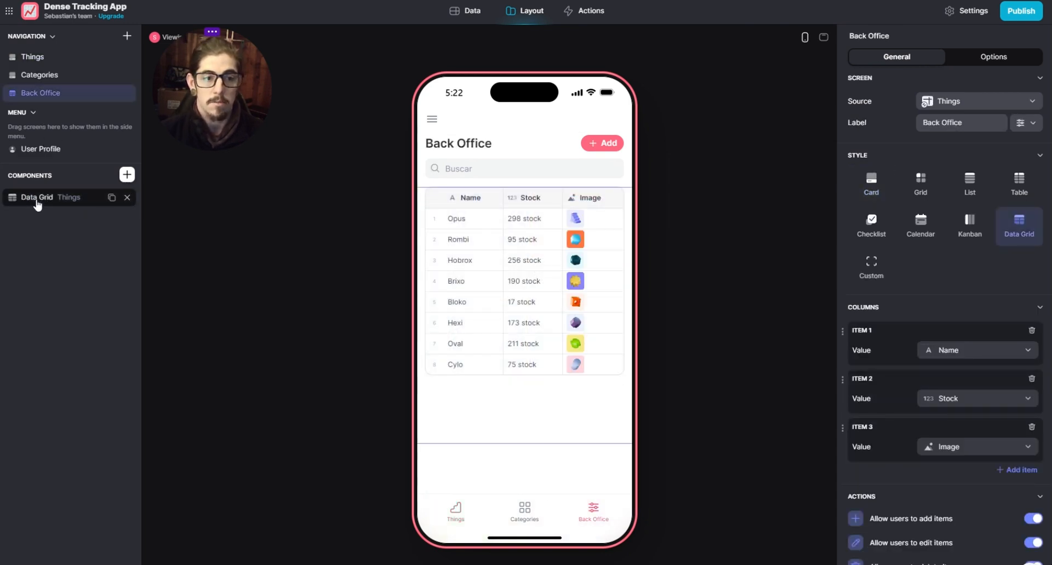
left_click(36, 198)
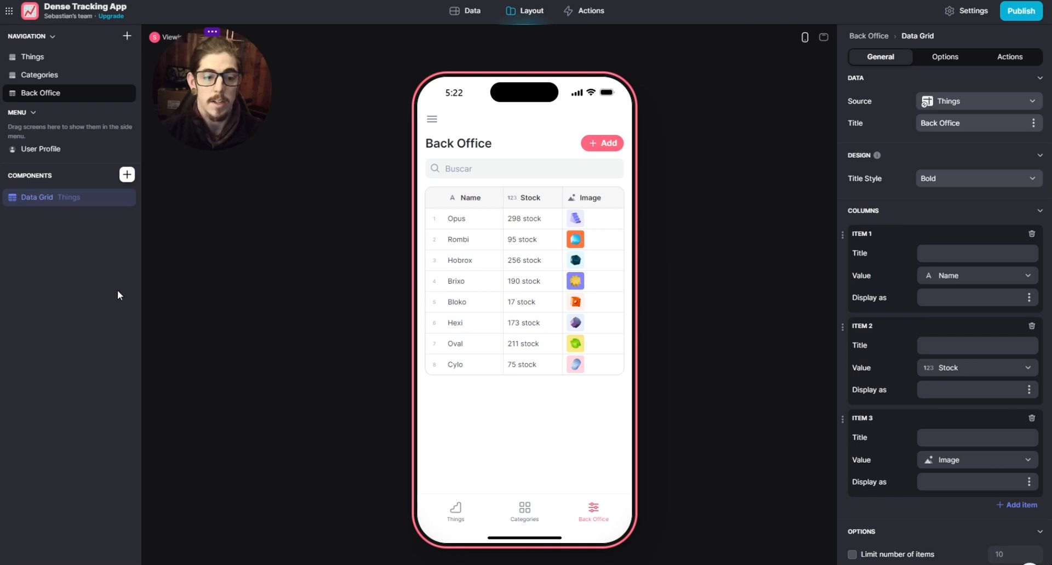
- Browse the library of components that can be inserted on the Back Office screen, and close it without adding one
left_click(127, 175)
left_click_drag(217, 104, 104, 504)
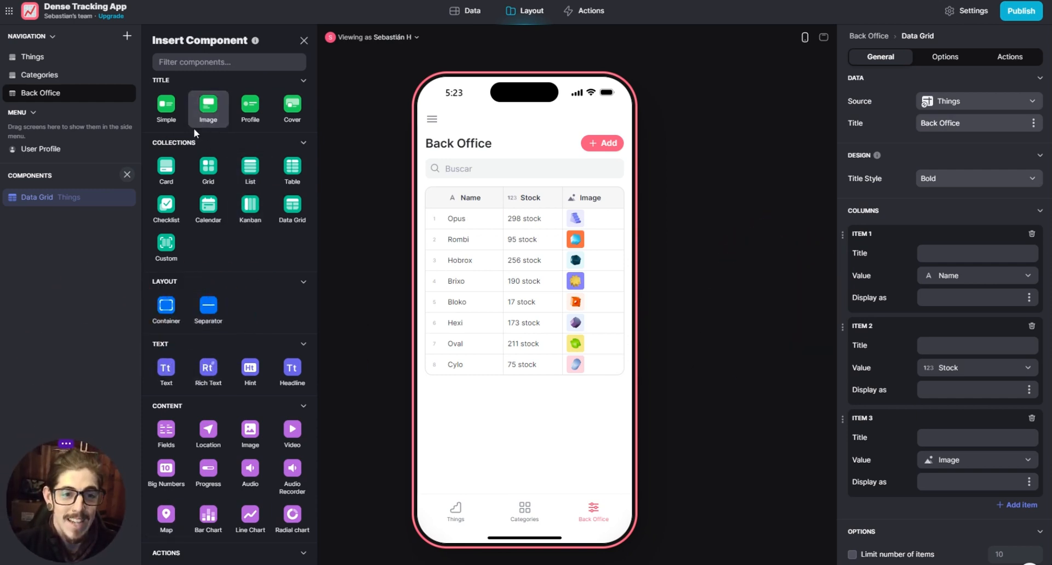
scroll(236, 159, "down", 5)
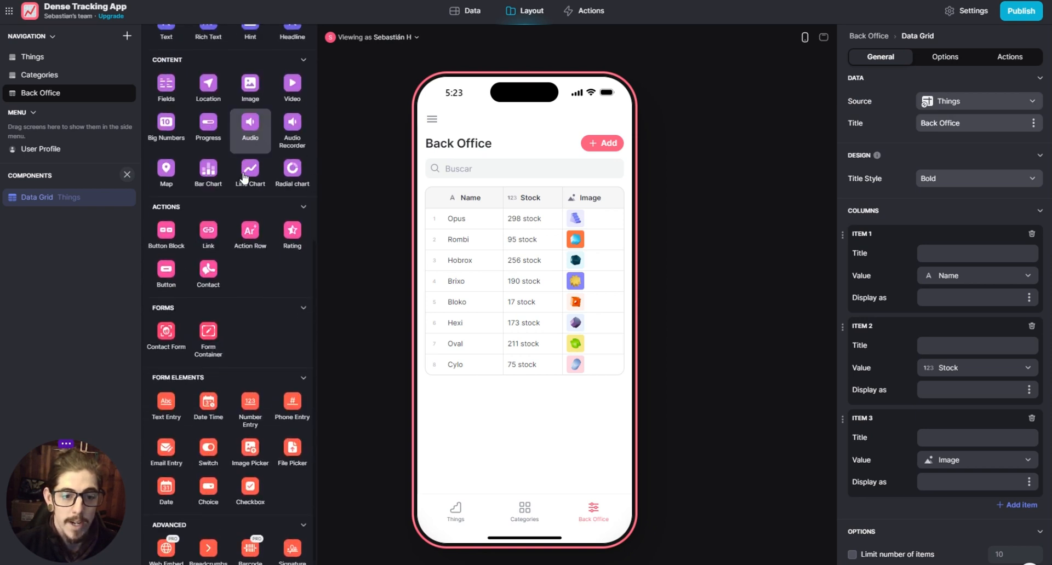
scroll(244, 326, "up", 6)
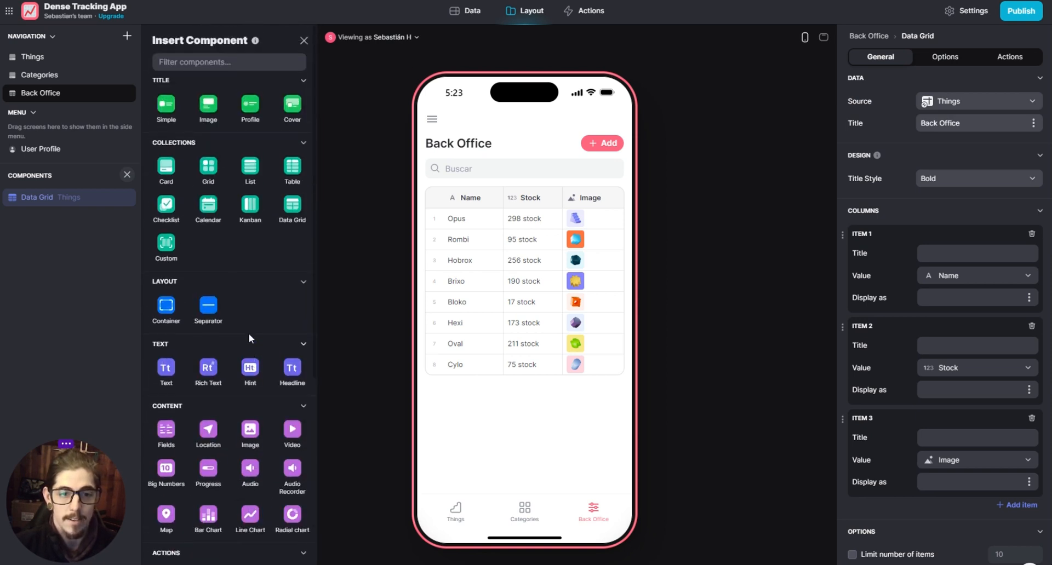
left_click(302, 42)
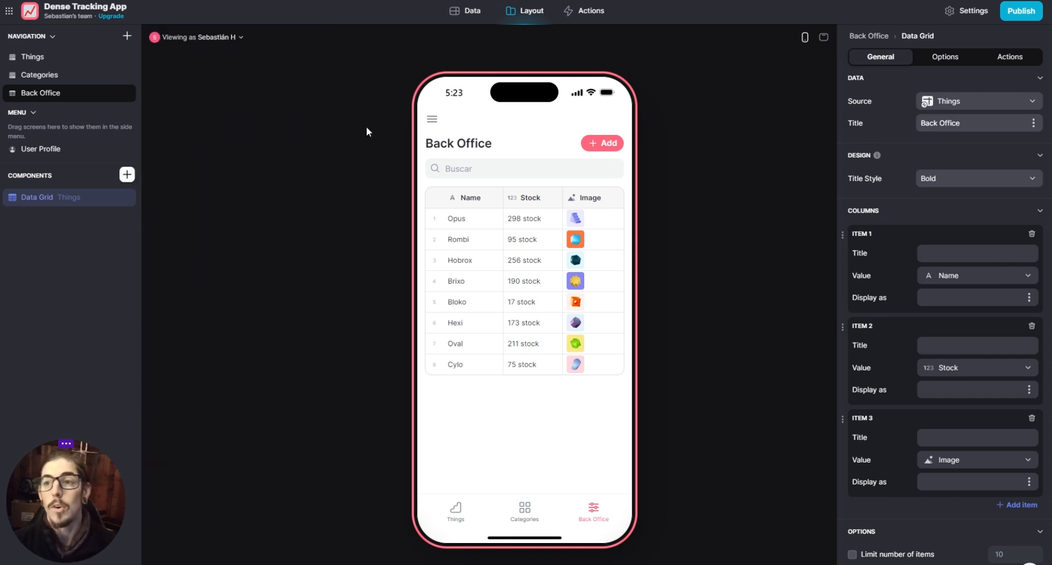
- Rename the Back Office screen to Home by changing its label
left_click(740, 249)
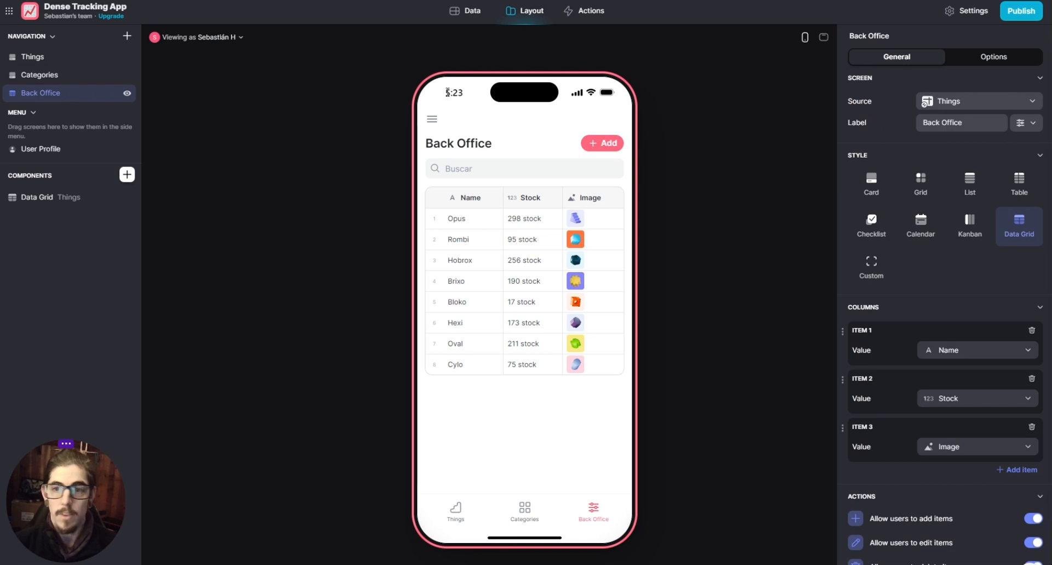
left_click_drag(964, 123, 903, 122)
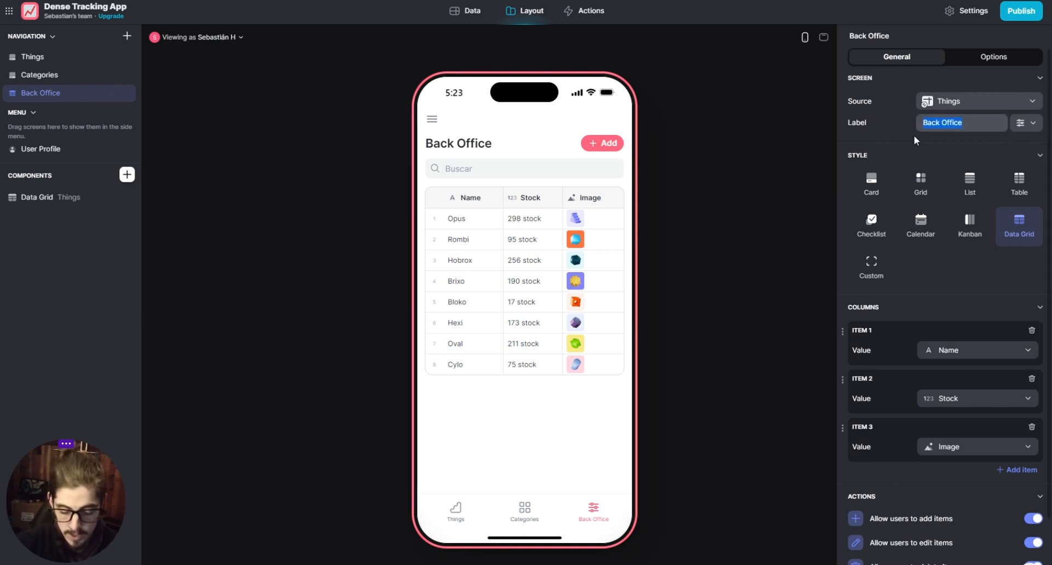
type("Home")
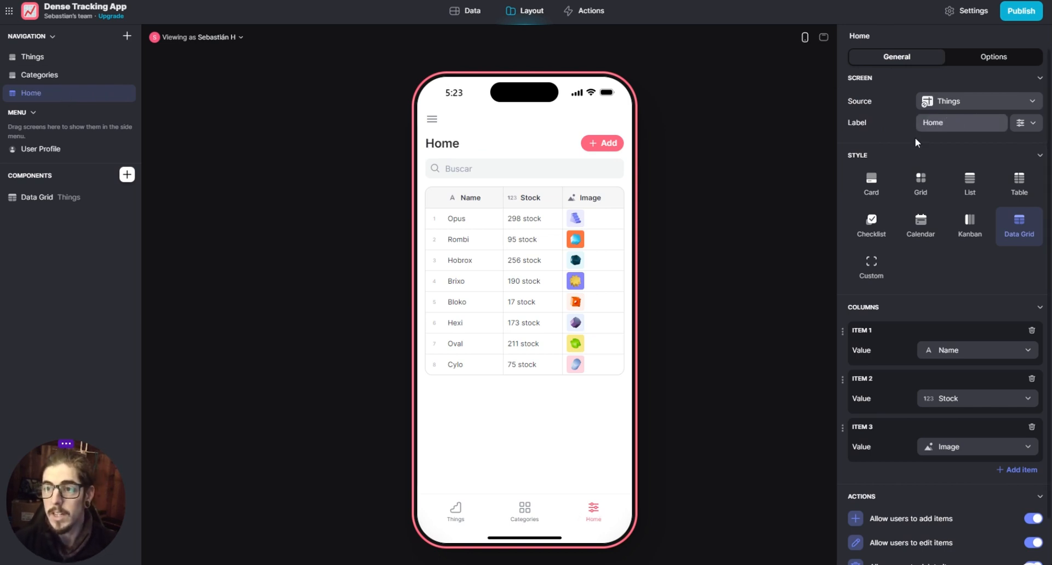
left_click(814, 159)
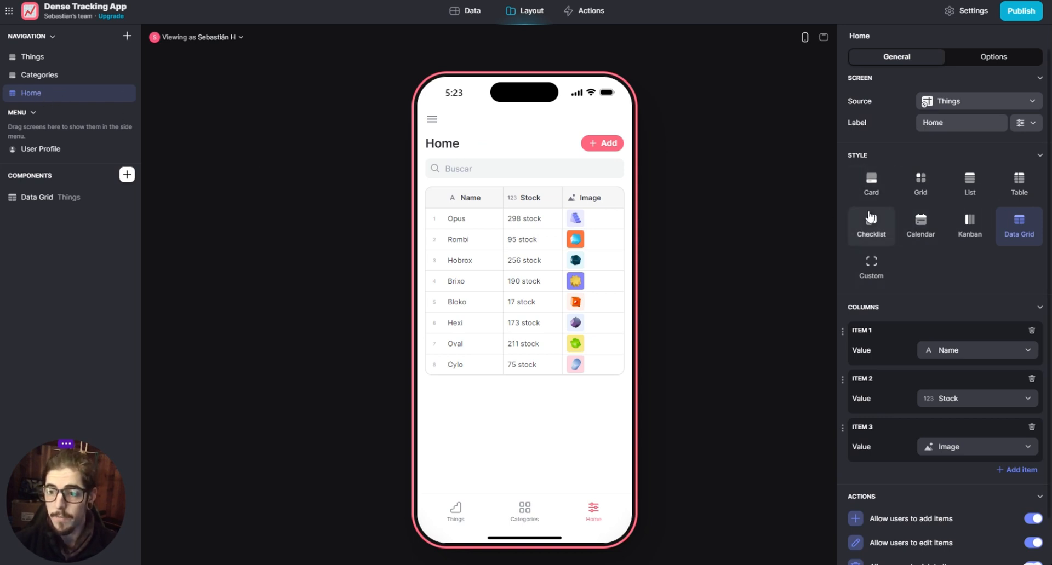
- Examine the Home screen's style, column and action settings, plus its visibility and navigation options
scroll(901, 271, "down", 2)
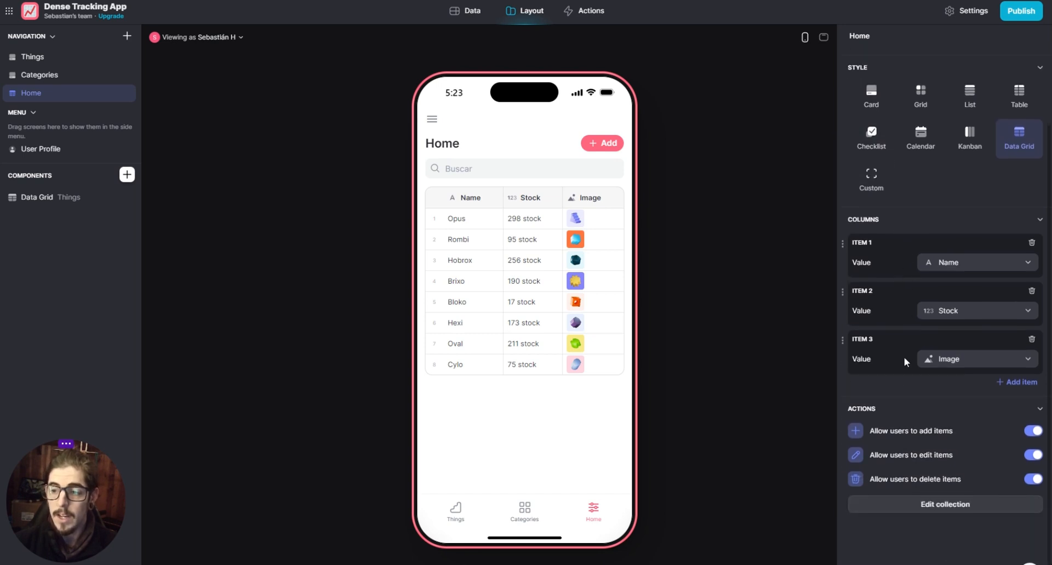
scroll(904, 357, "up", 2)
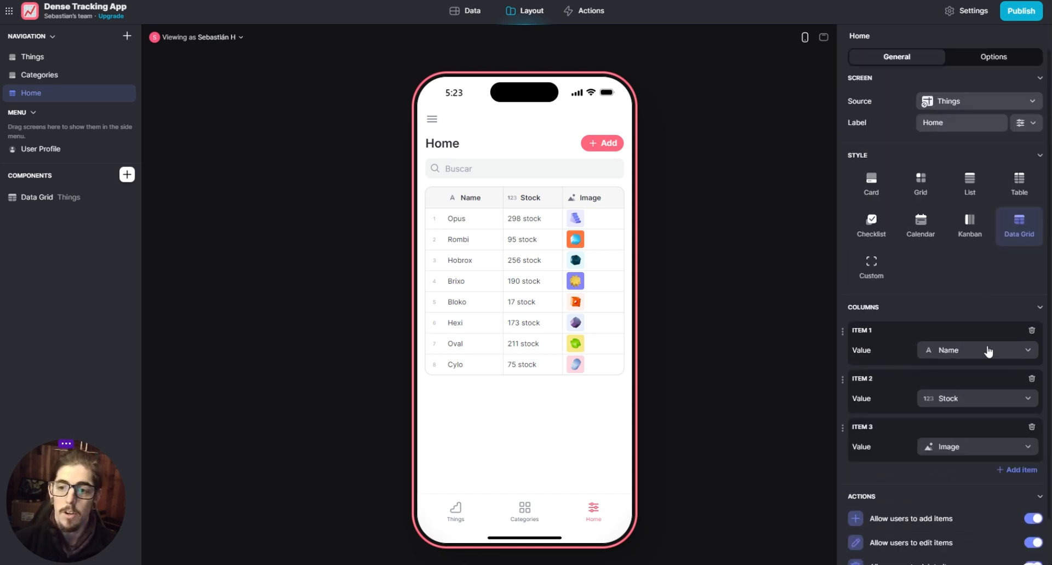
scroll(887, 293, "down", 2)
scroll(892, 320, "up", 1)
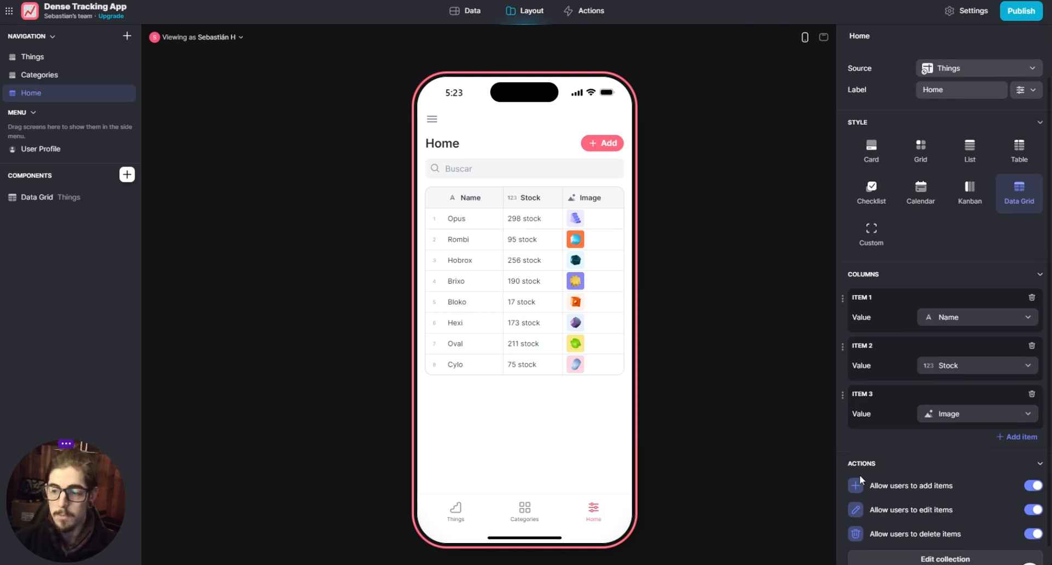
scroll(889, 464, "up", 1)
scroll(889, 462, "down", 2)
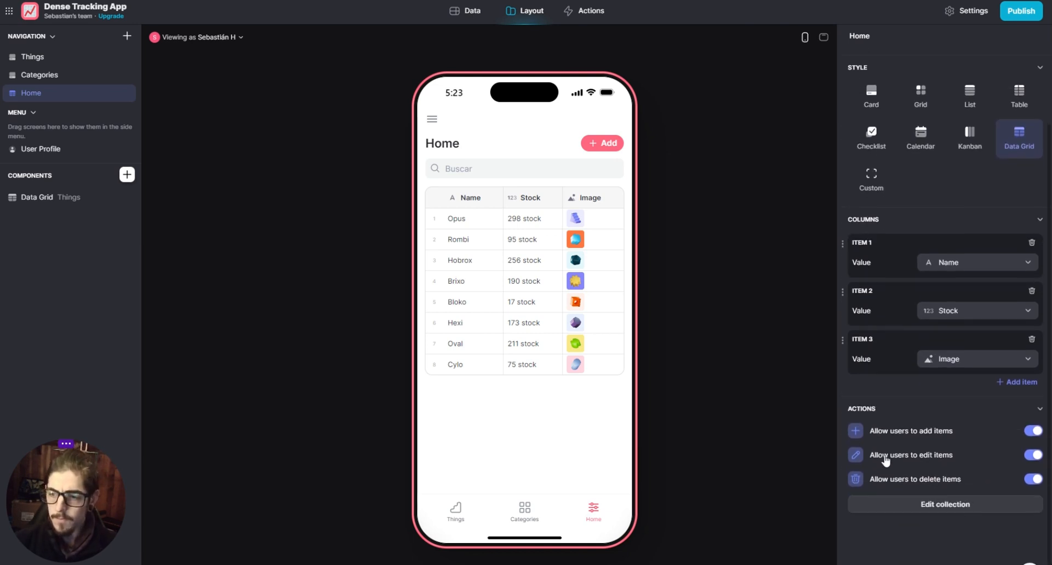
scroll(893, 464, "up", 2)
left_click(992, 57)
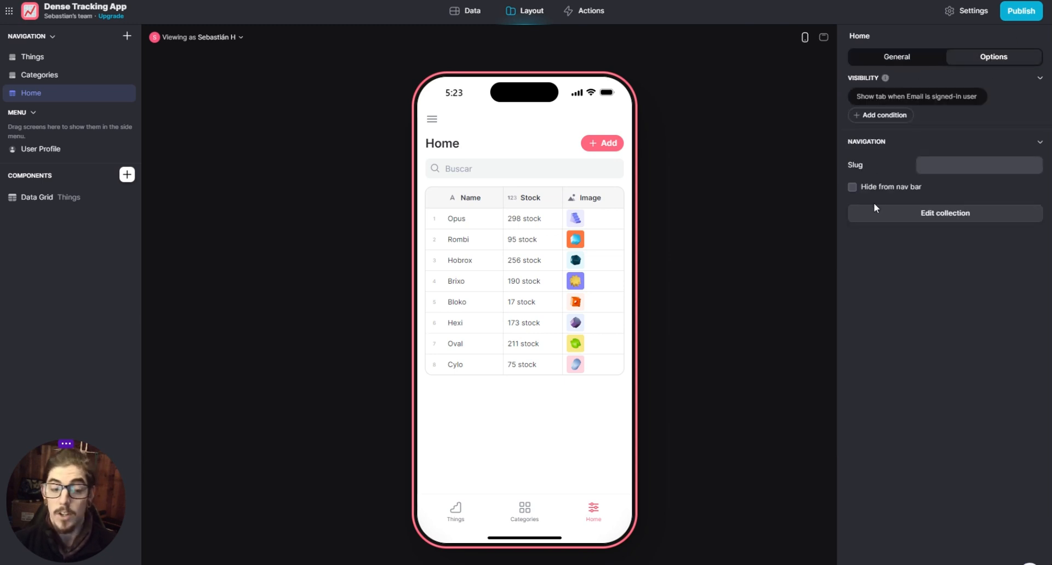
left_click(880, 56)
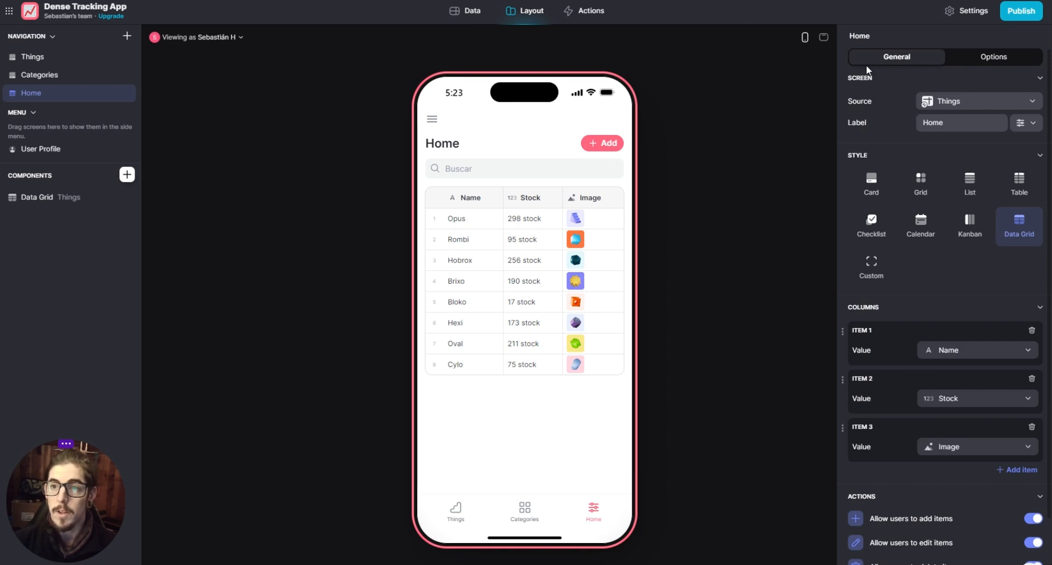
- Compare the Home screen's desktop and mobile previews, ending on the desktop preview
left_click(824, 38)
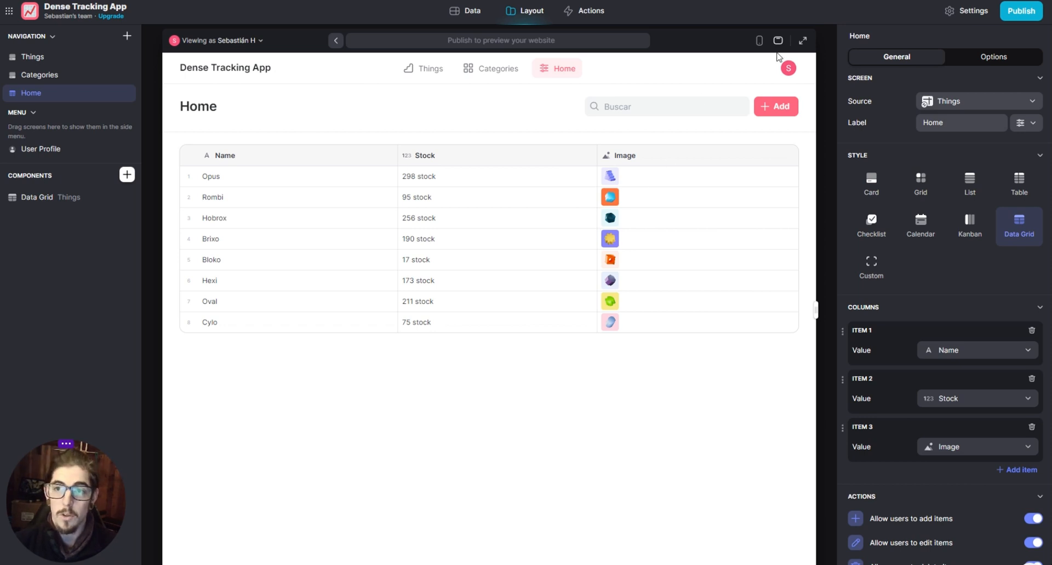
left_click(758, 40)
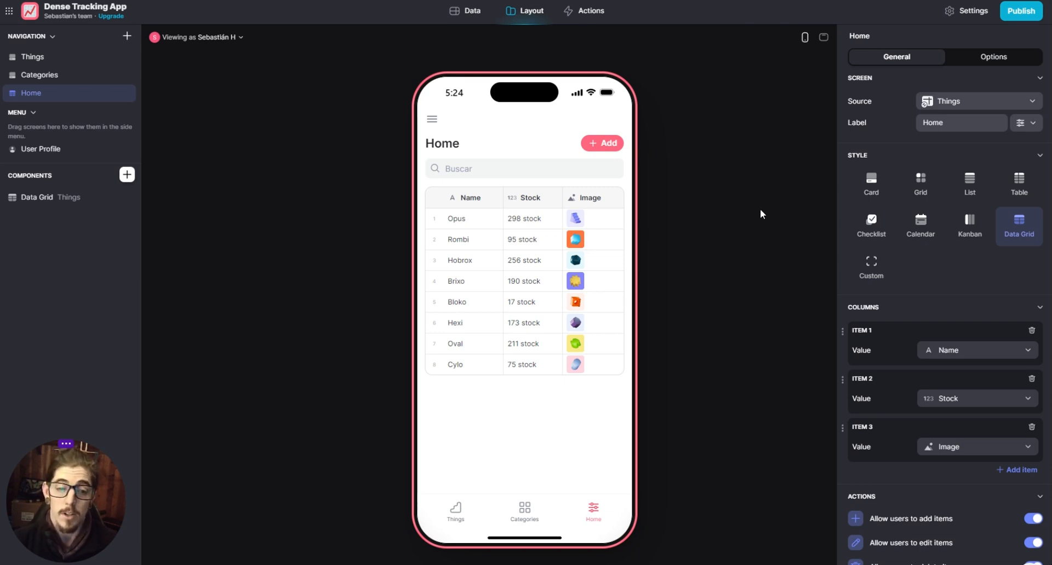
left_click(824, 38)
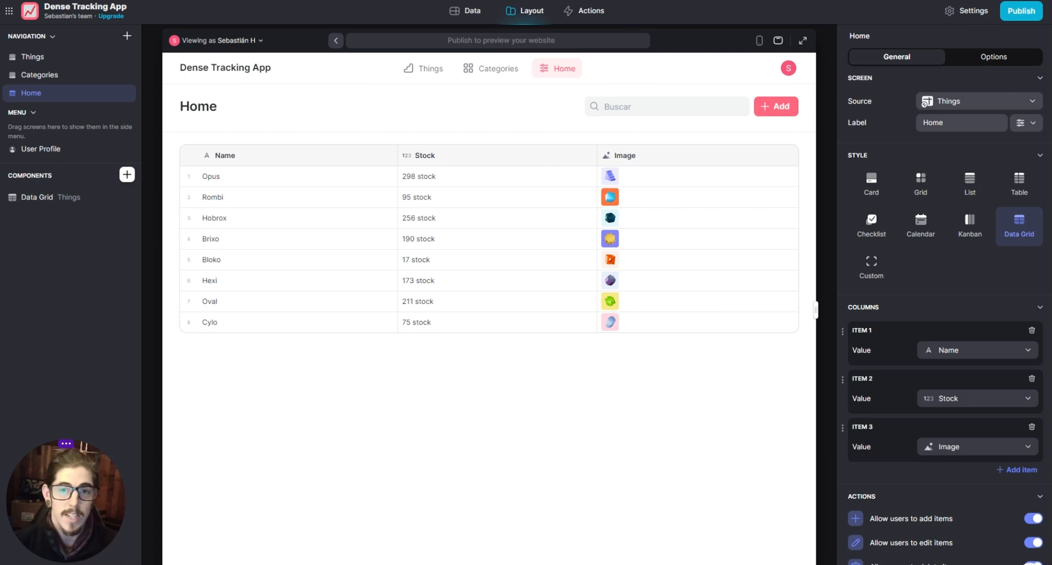
- Review the app's data tables and delete the Things table
left_click(462, 12)
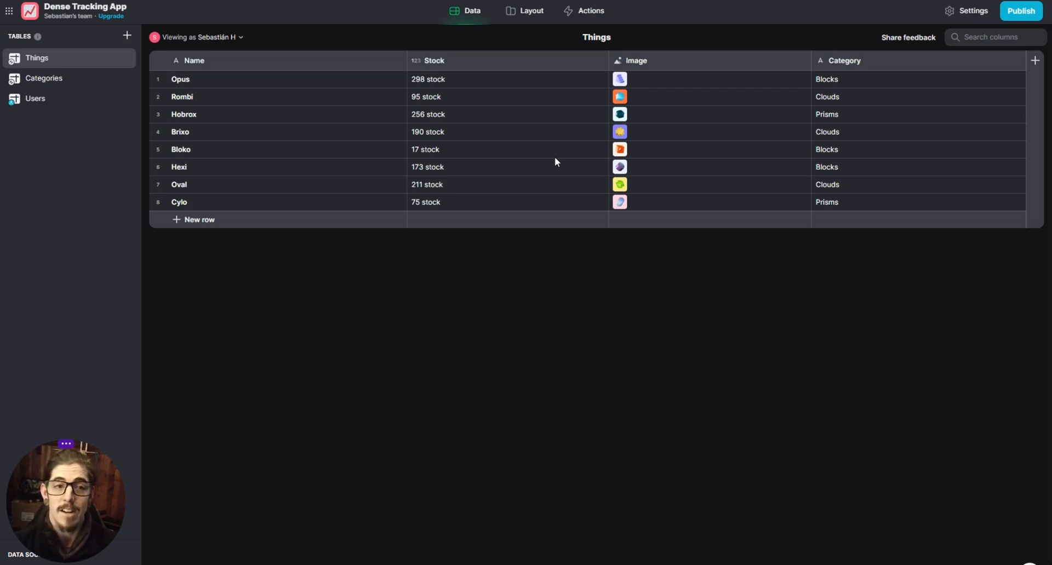
left_click(88, 78)
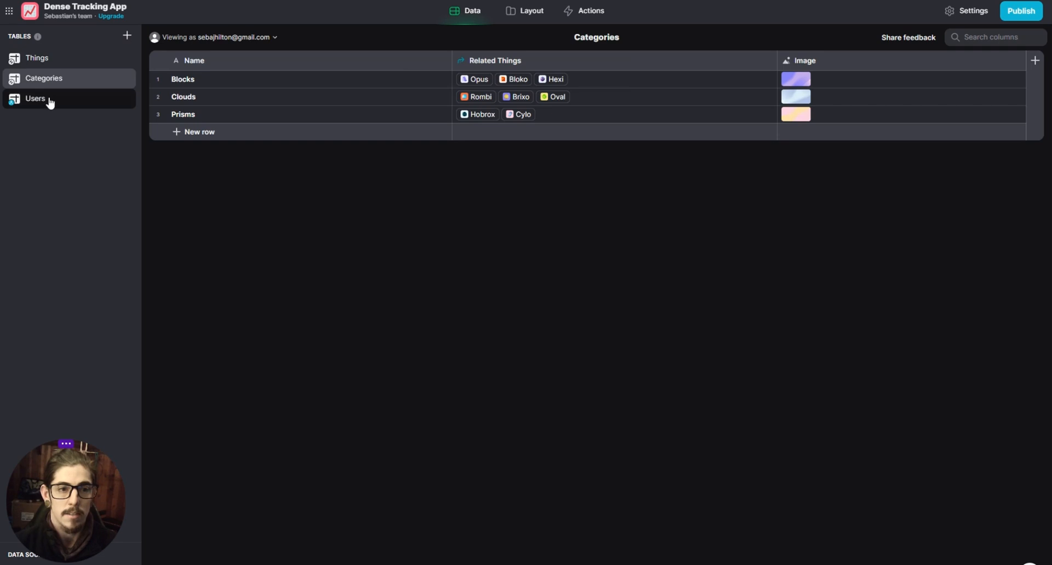
left_click(65, 65)
right_click(66, 63)
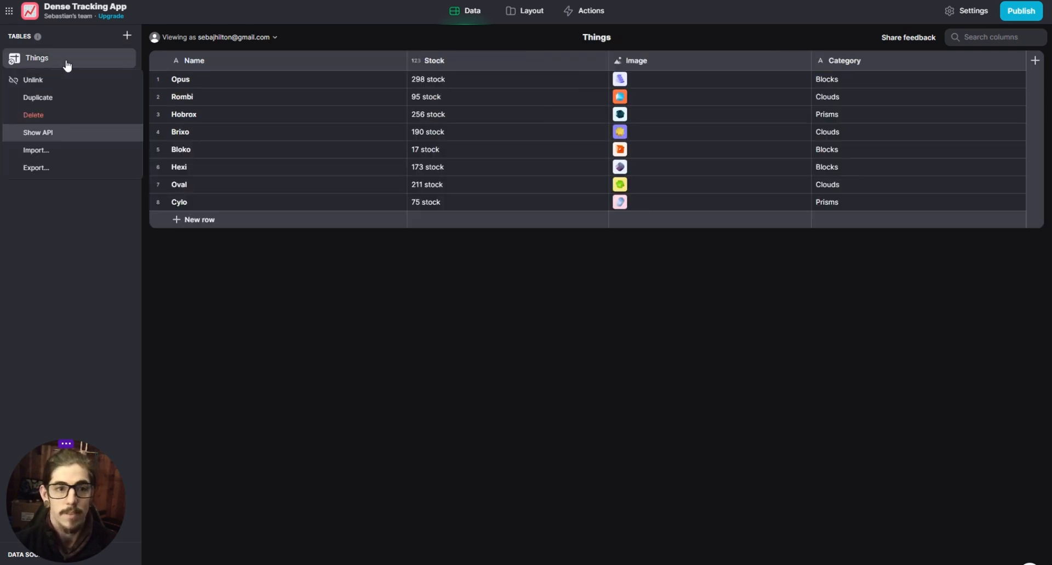
left_click(64, 115)
left_click(617, 340)
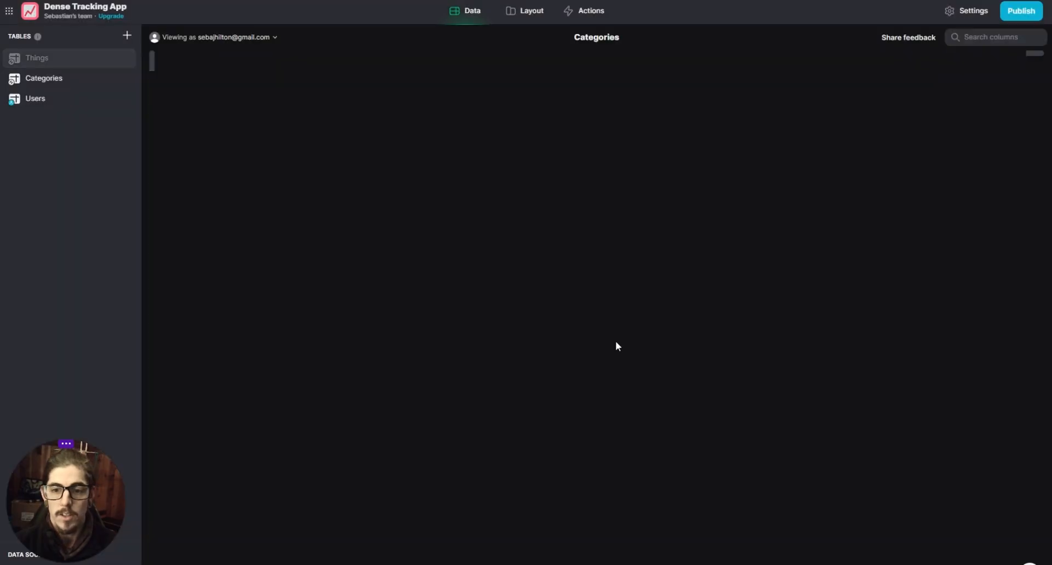
- Delete the Categories table from the app's data, leaving the Users table
right_click(71, 80)
key("Escape")
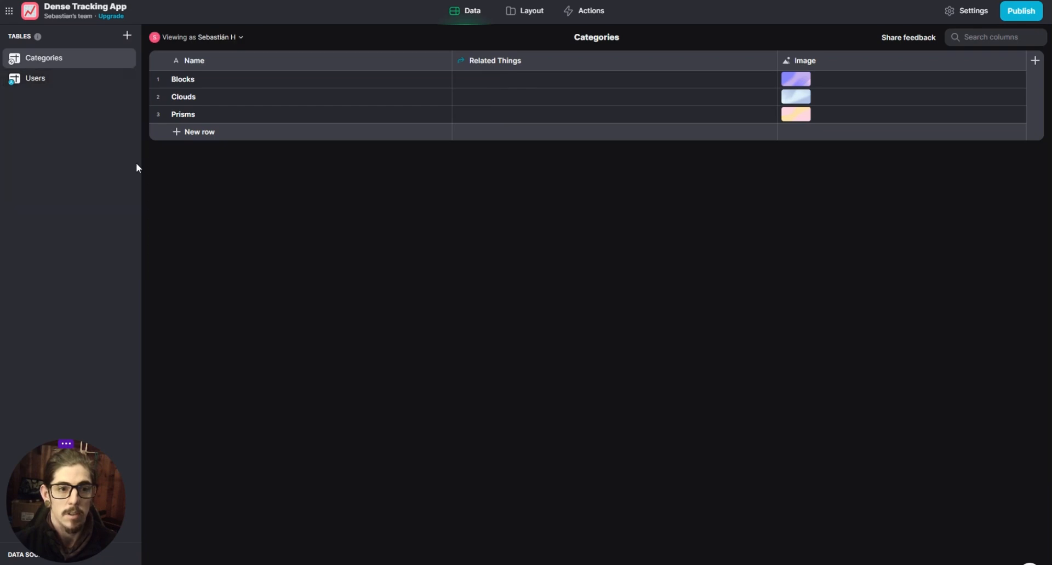
right_click(60, 59)
left_click(51, 113)
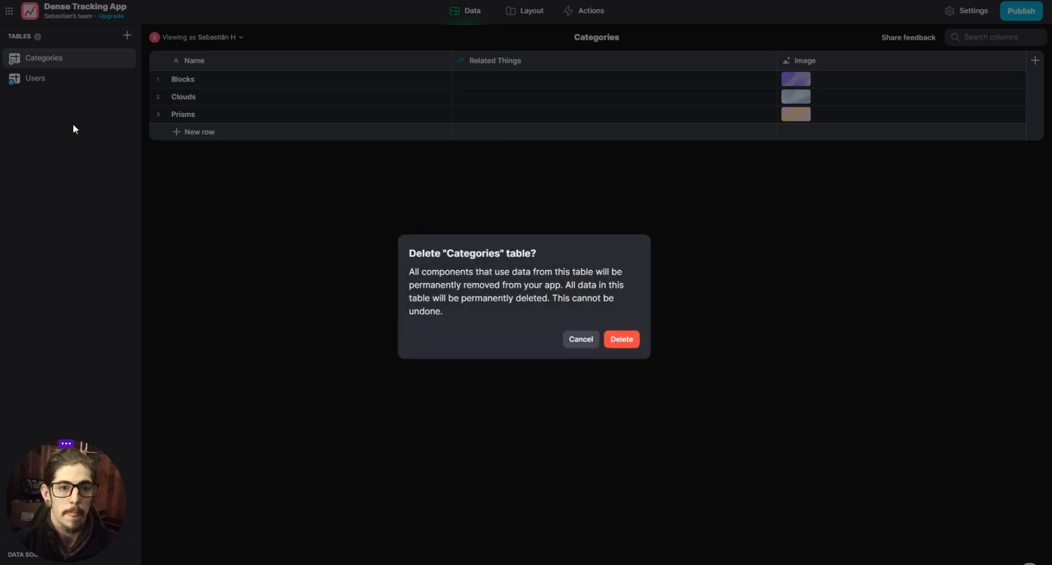
left_click(631, 339)
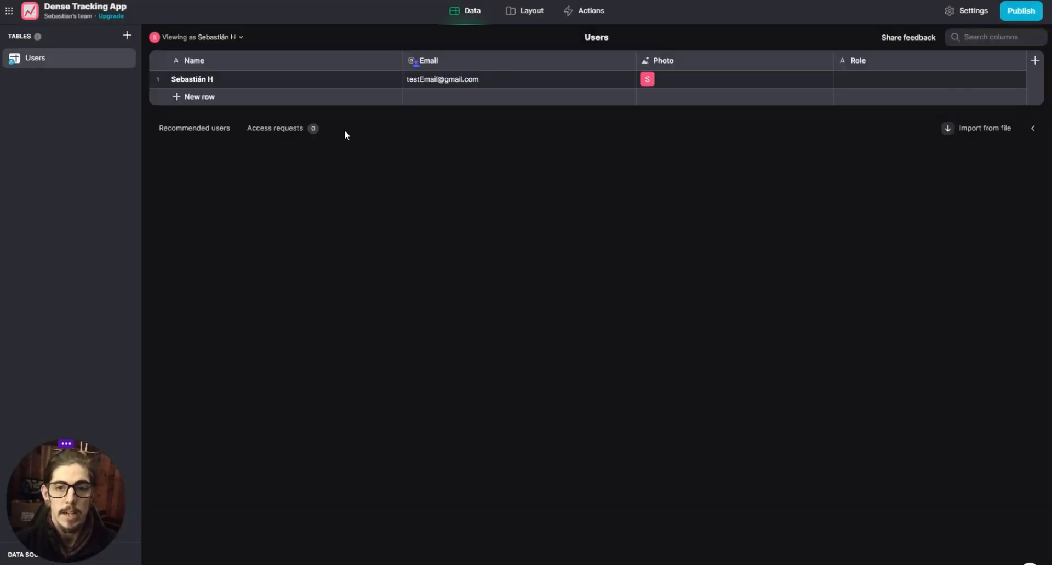
- Replace the photo of the first user in the Users table with a portrait picture
left_click(651, 81)
left_click(651, 81)
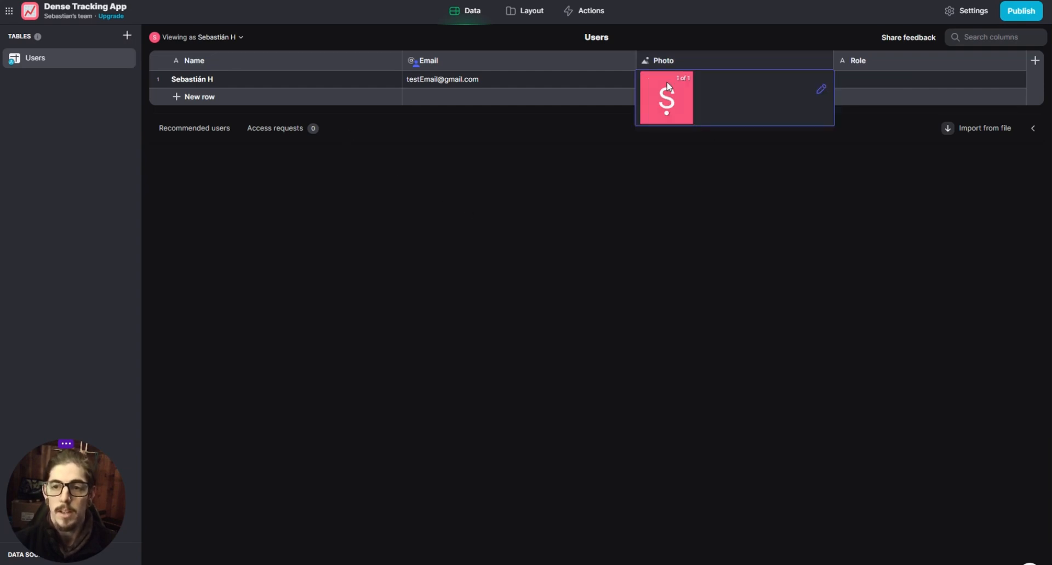
left_click(737, 147)
left_click(707, 77)
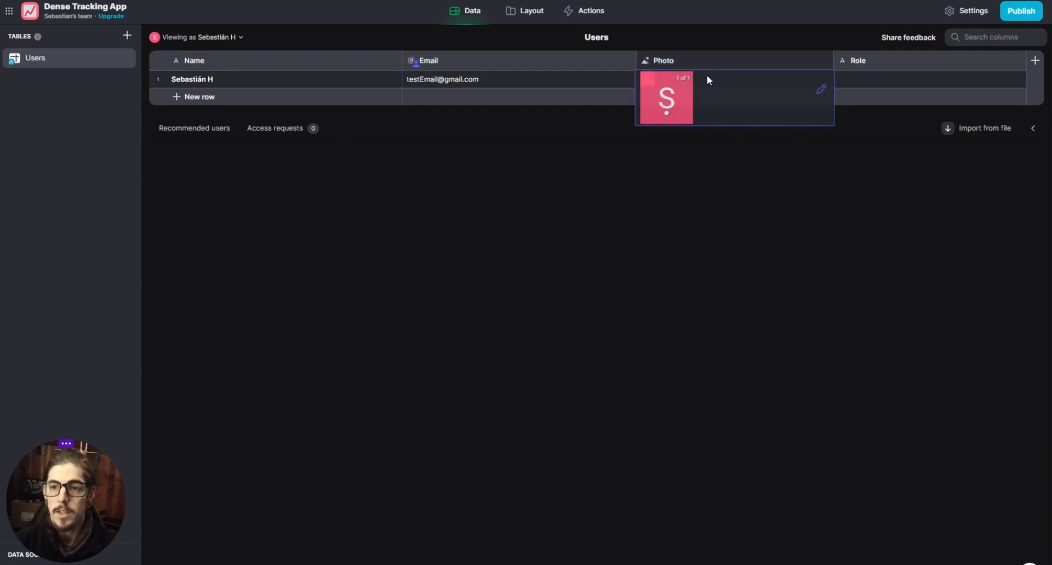
left_click(821, 87)
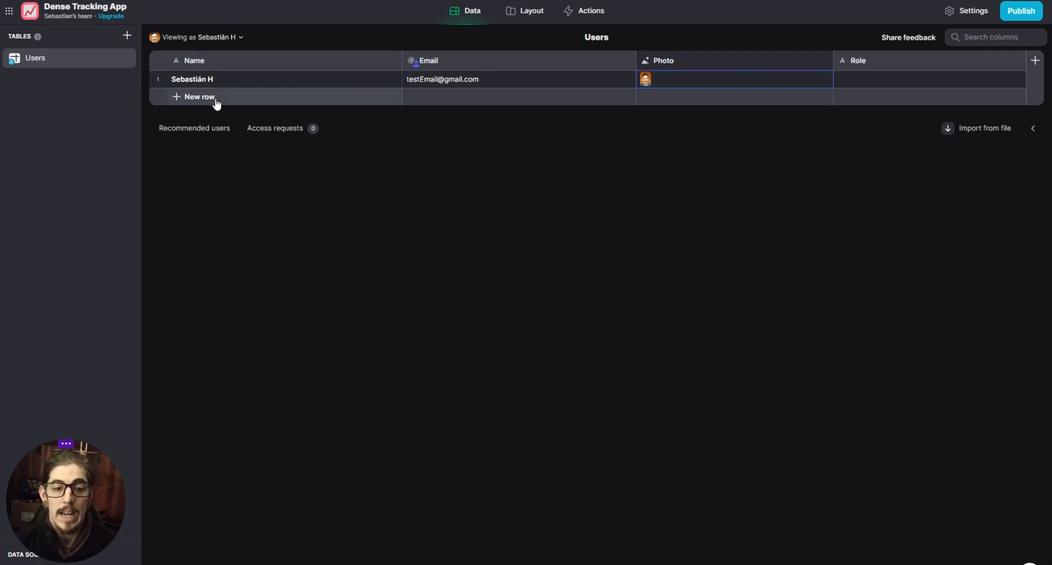
- Add a second row to the Users table and fill in the new user's name and e-mail
left_click(188, 97)
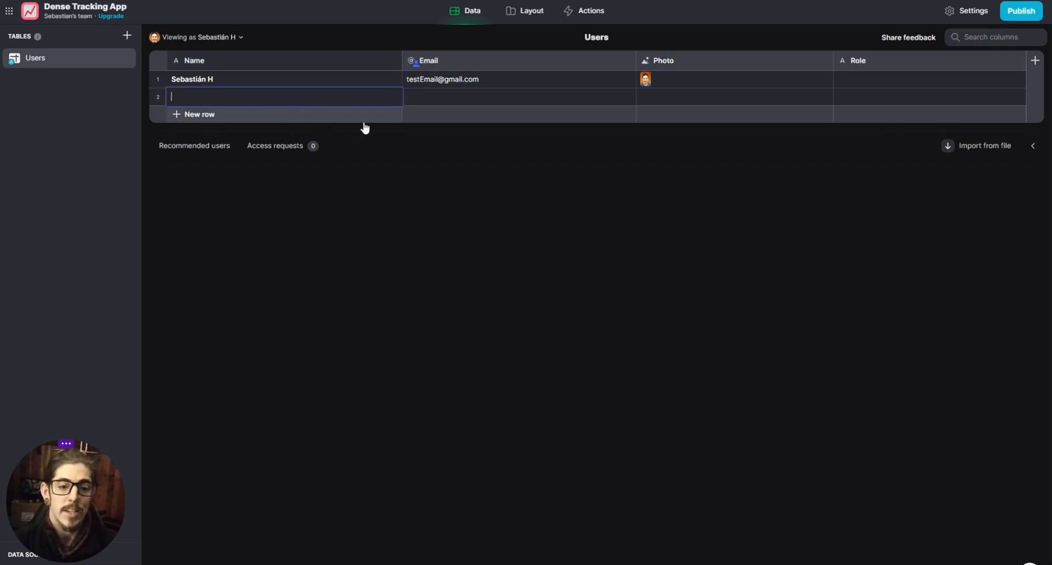
left_click(321, 124)
left_click(236, 99)
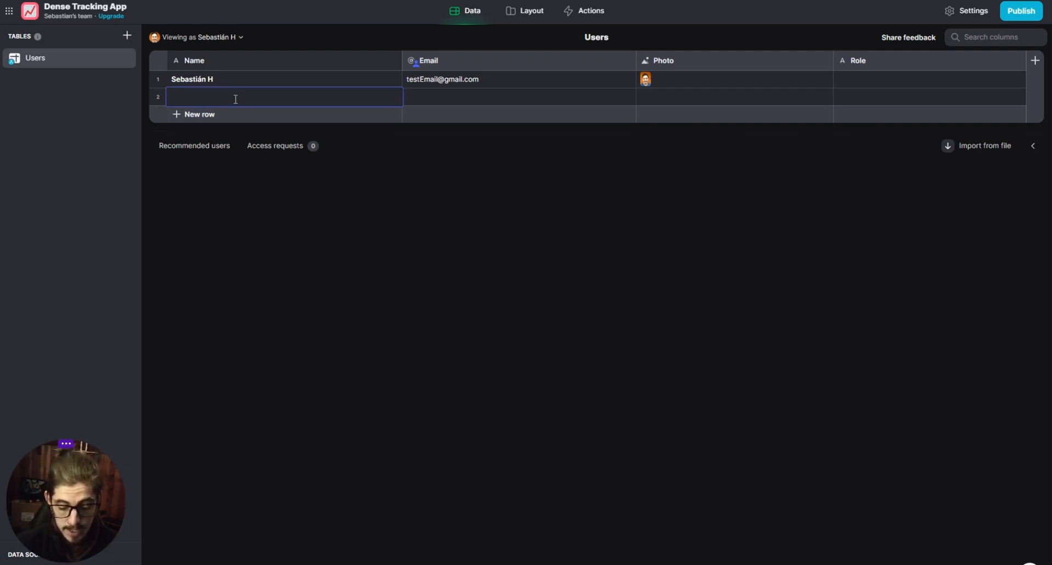
type("Tom")
key("Tab")
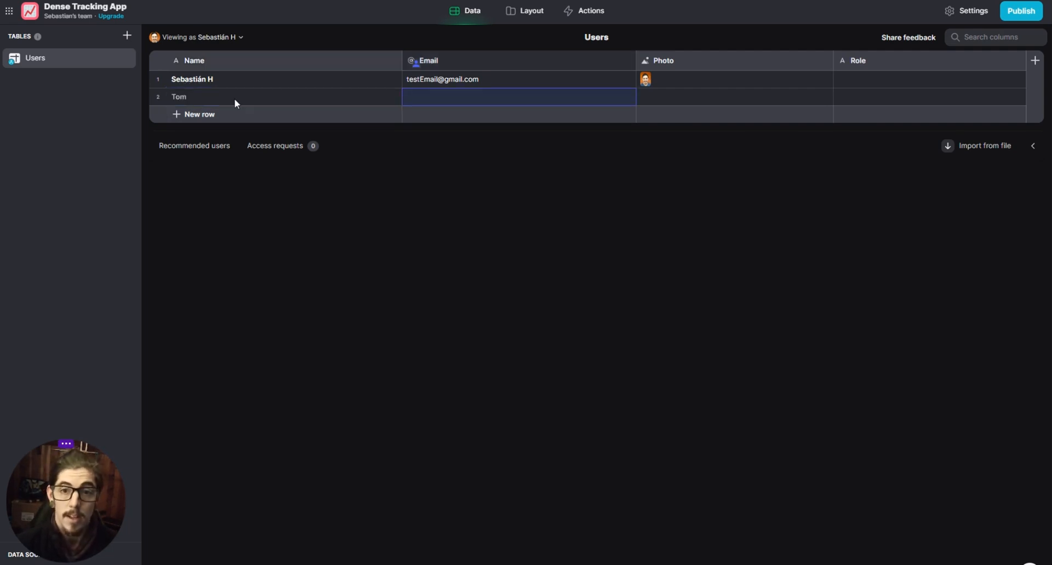
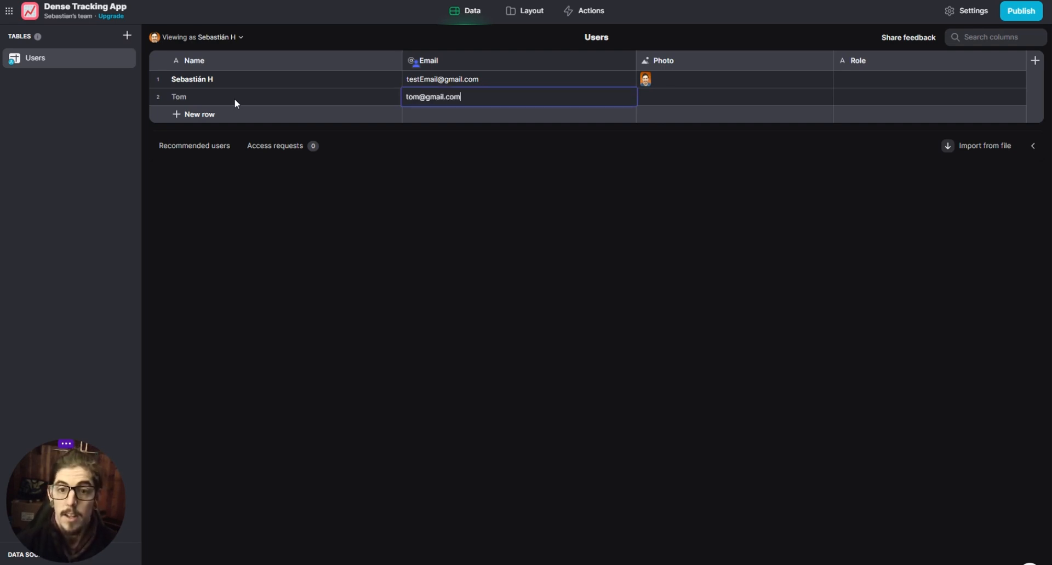
key("Tab")
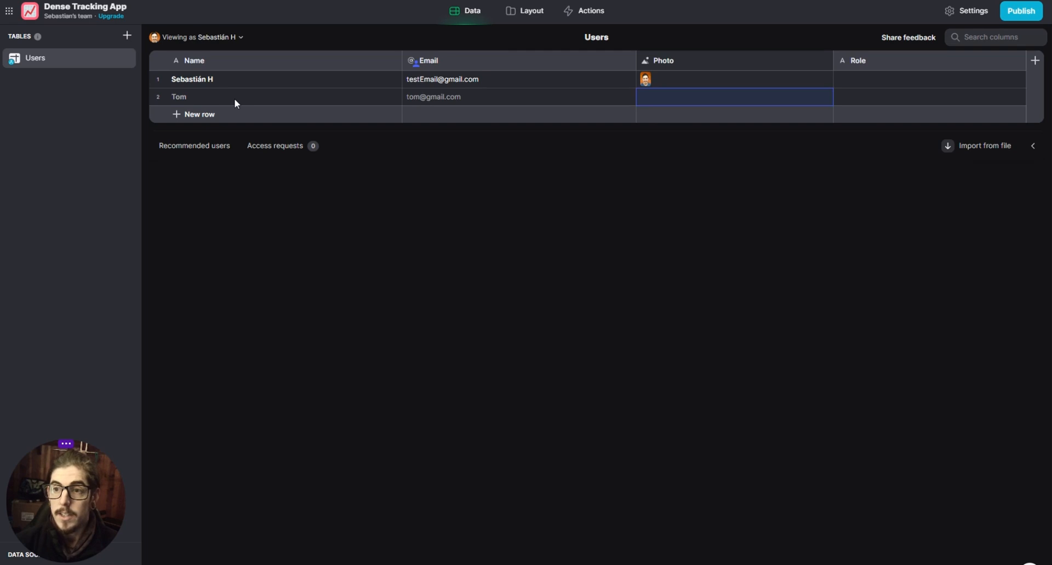
key("Tab")
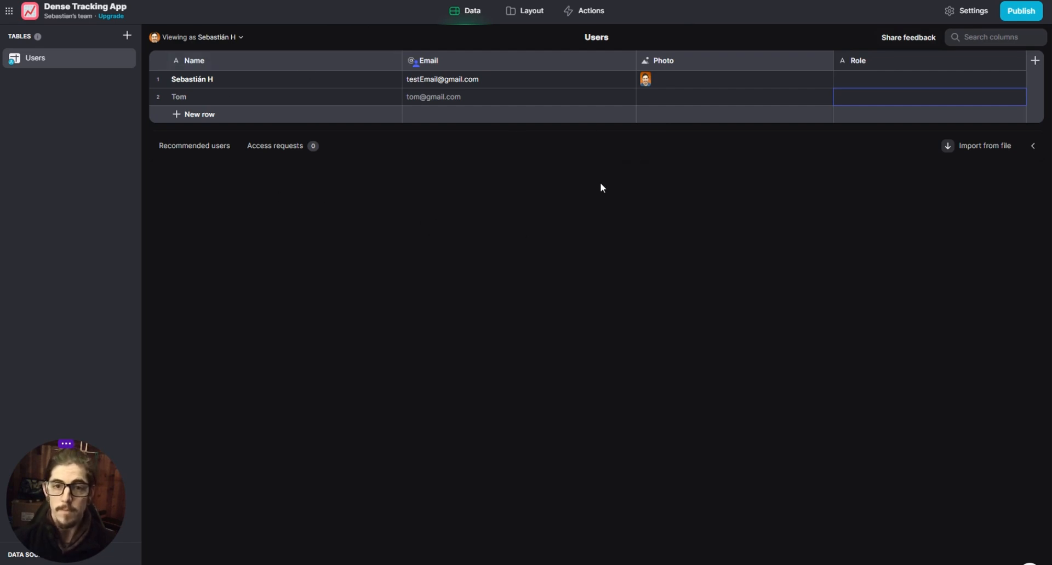
- Delete the Things, Categories and Home screens from the app's navigation in the layout editor
left_click(529, 12)
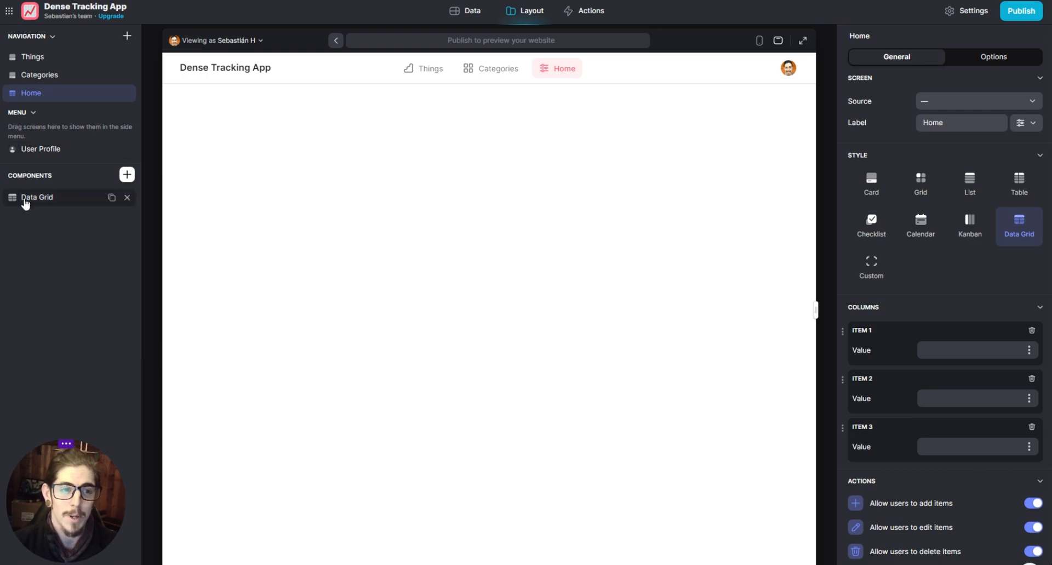
right_click(63, 57)
left_click(27, 99)
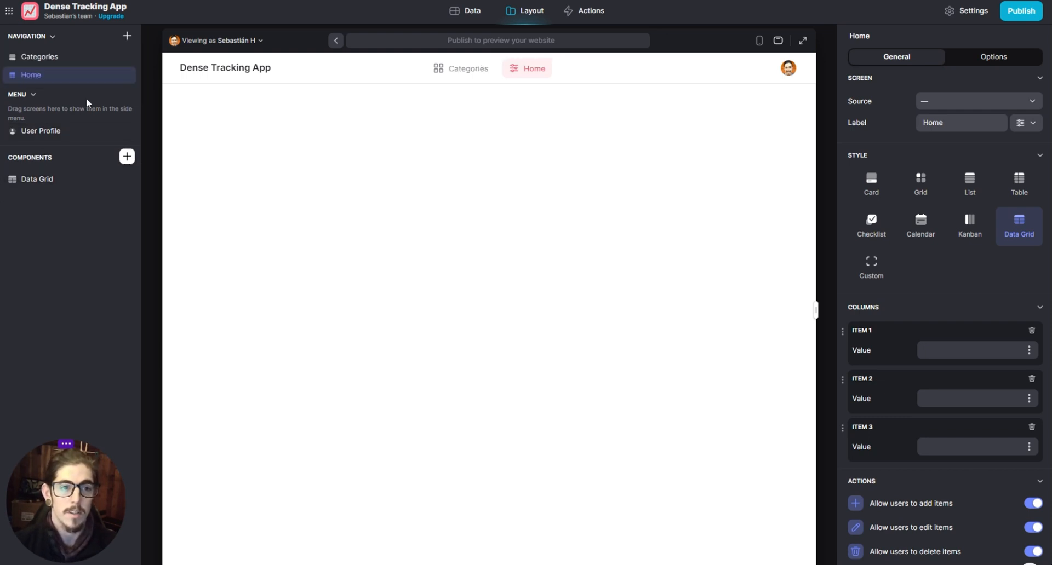
right_click(68, 58)
left_click(44, 82)
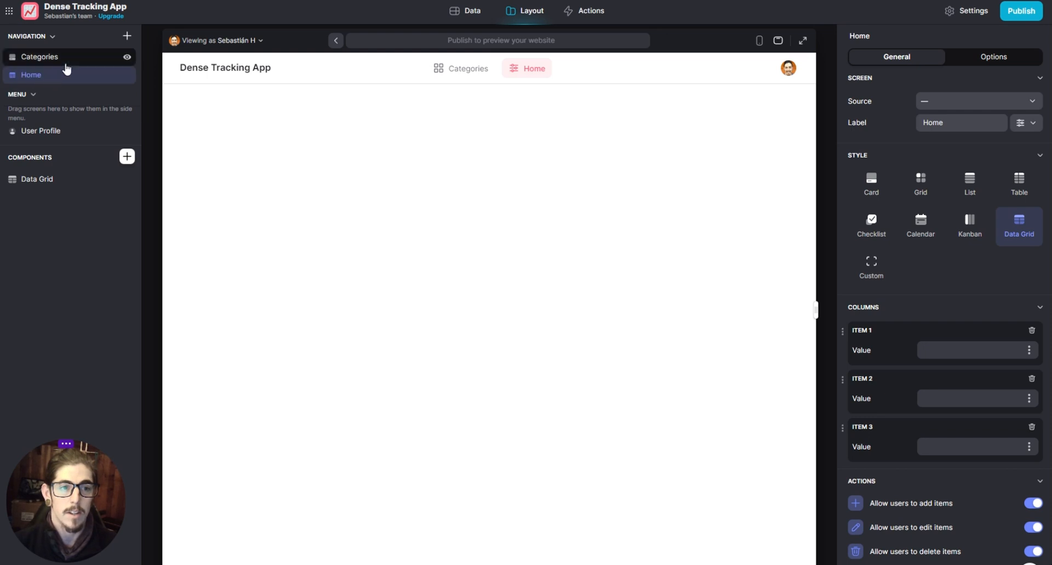
right_click(51, 75)
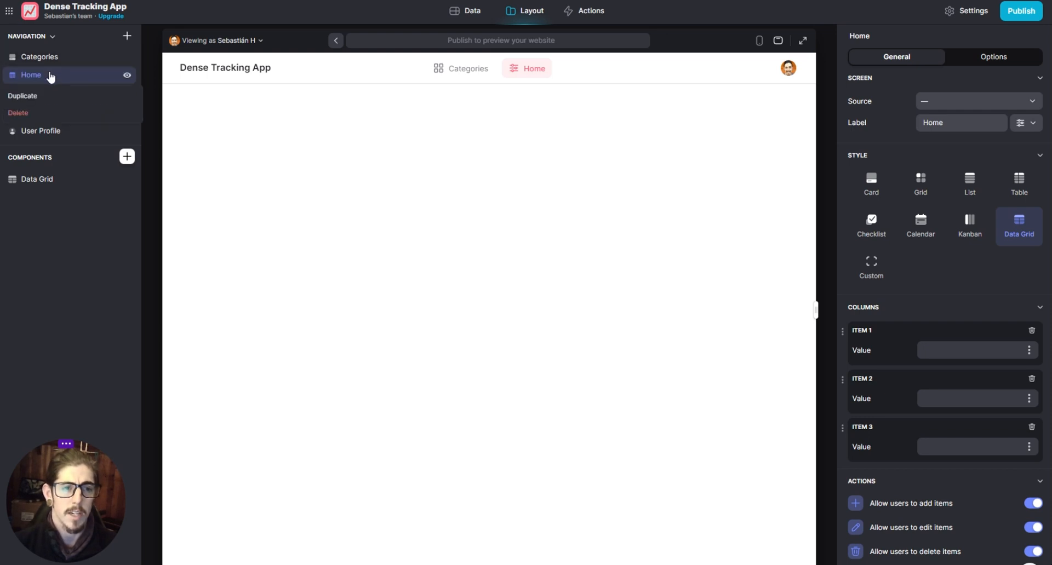
left_click(27, 112)
right_click(59, 58)
left_click(42, 96)
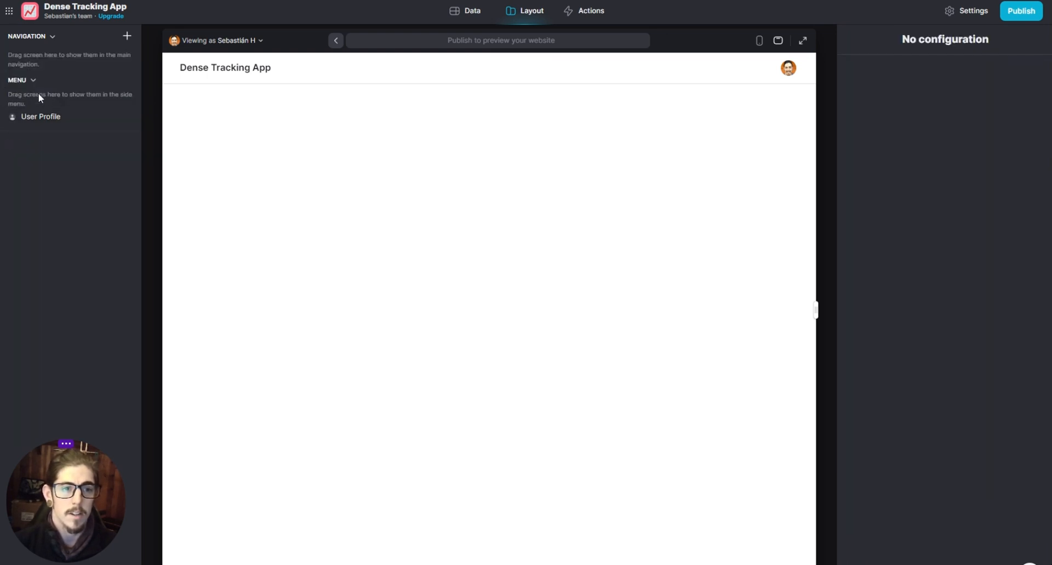
- Add a custom screen to the navigation and label it Home
left_click(126, 37)
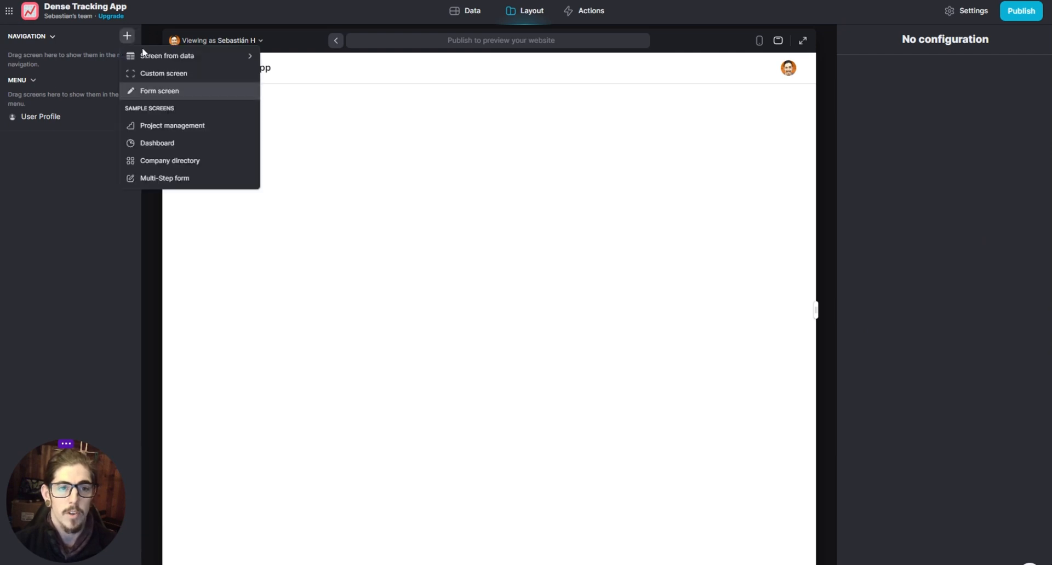
left_click(133, 73)
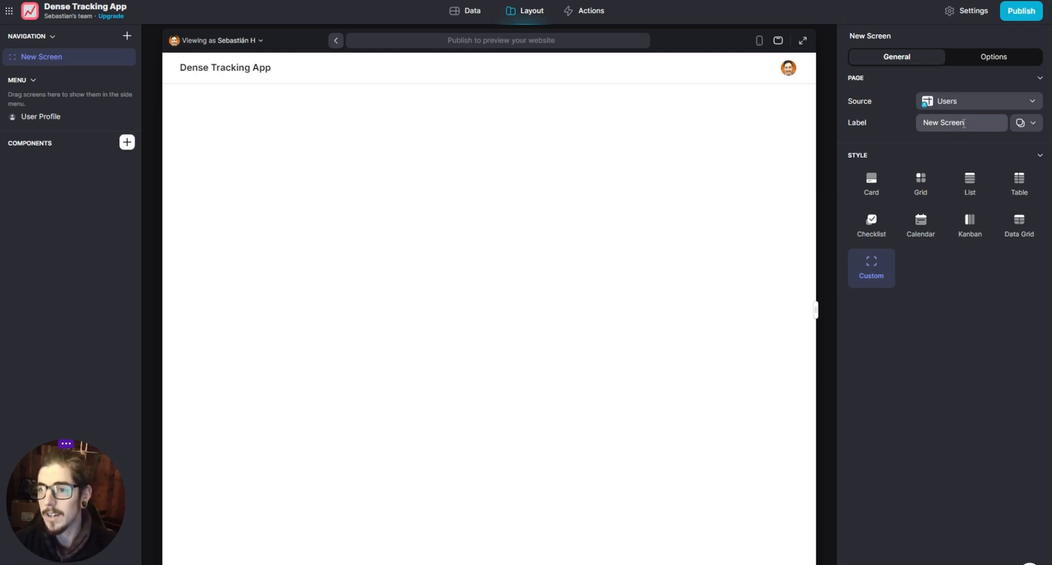
left_click_drag(965, 123, 932, 122)
key("BackSpace")
key("BackSpace")
key("BackSpace")
type("Home")
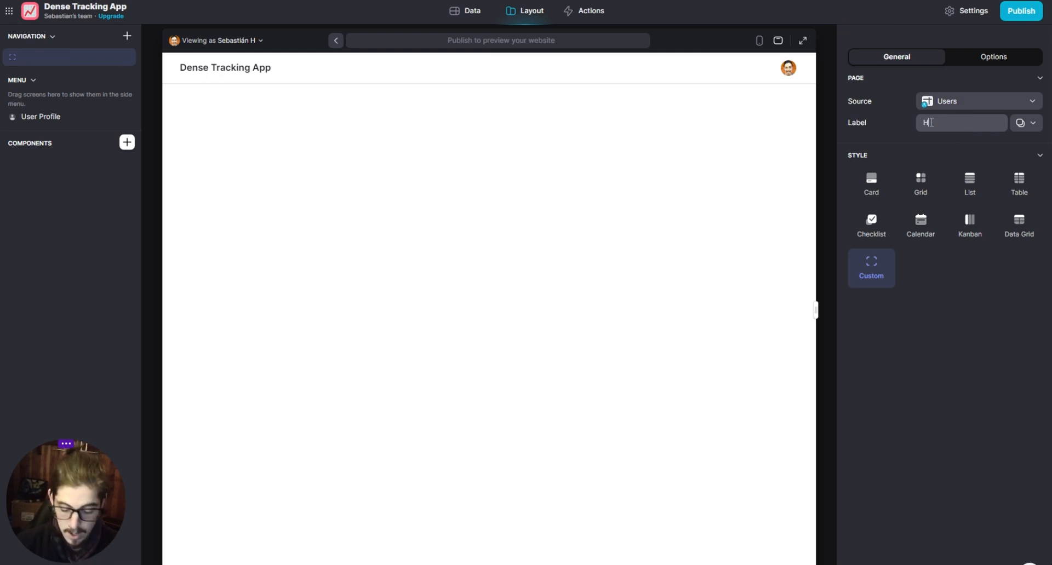
- Give the Home screen the house icon and check its data source choices, keeping Users
left_click(1031, 127)
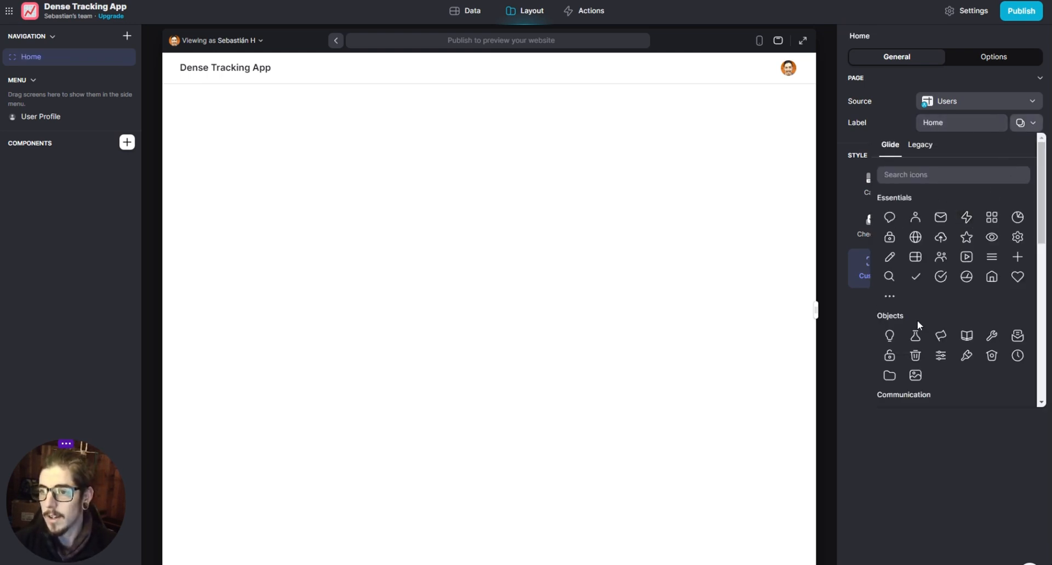
left_click(992, 277)
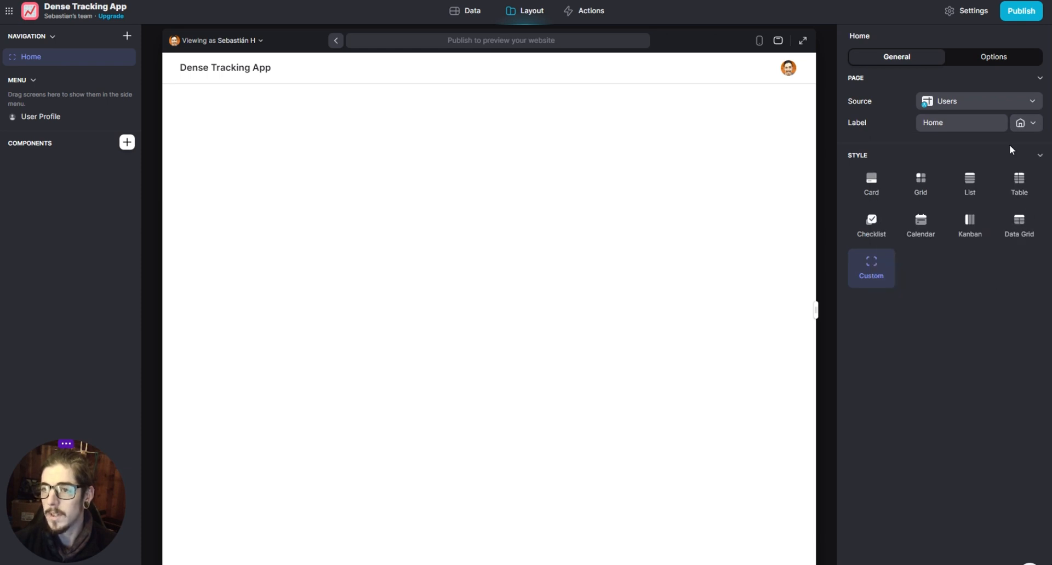
left_click(969, 104)
left_click(969, 104)
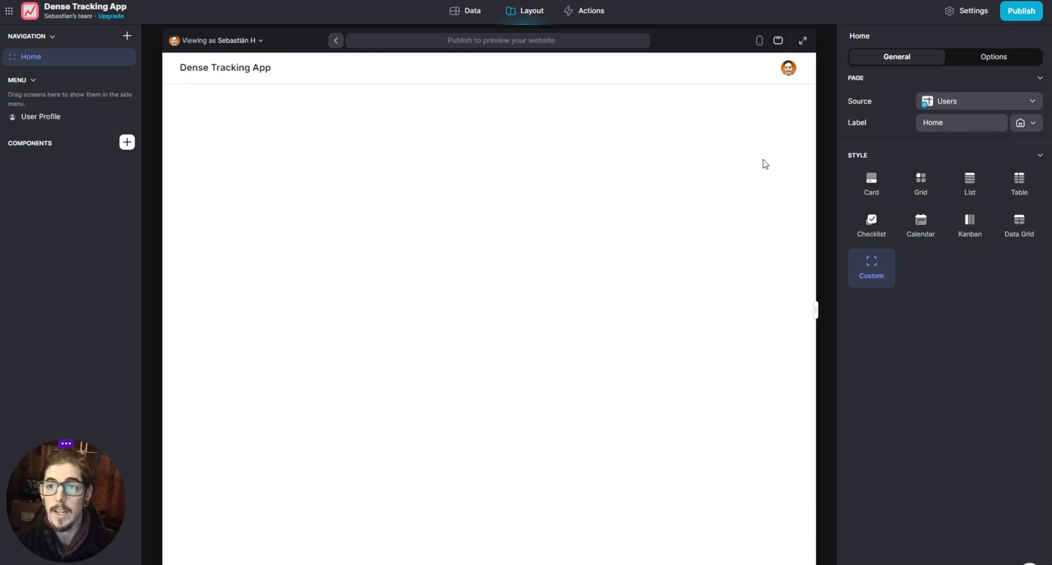
- Switch to the mobile preview, insert a List collection on the Home screen and open its settings
left_click(759, 40)
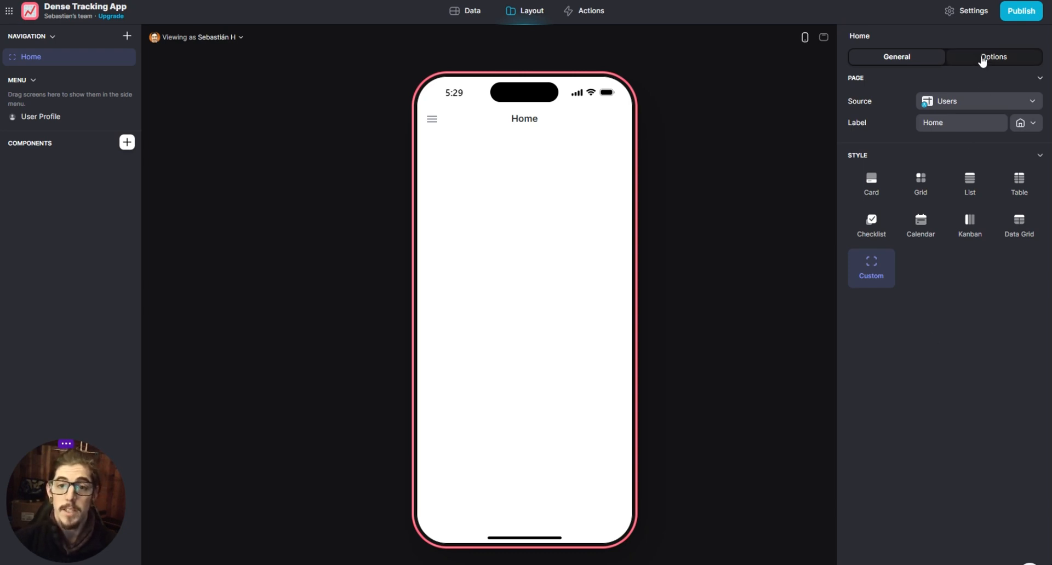
left_click(127, 143)
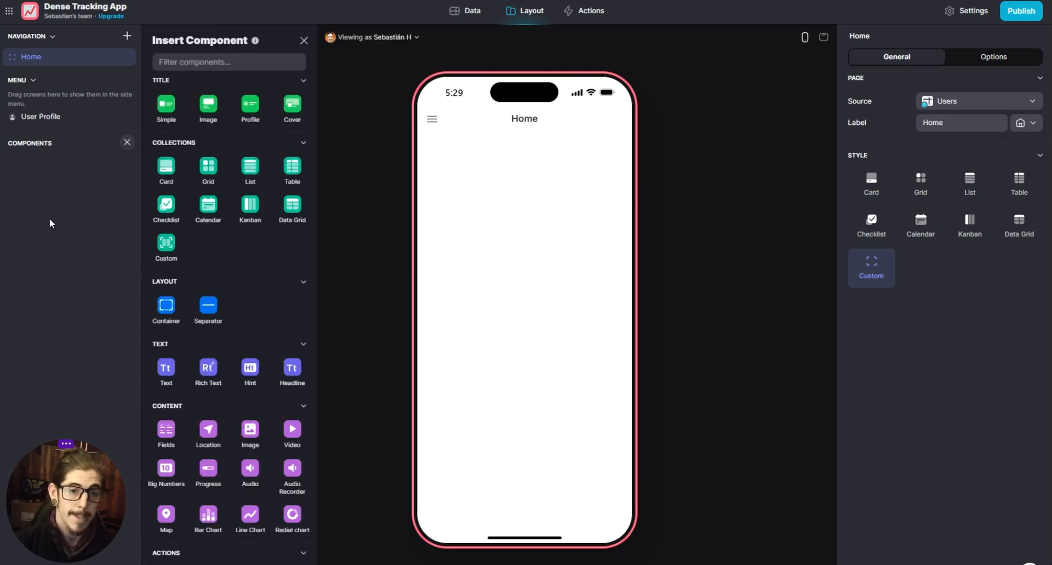
left_click(259, 177)
left_click(85, 284)
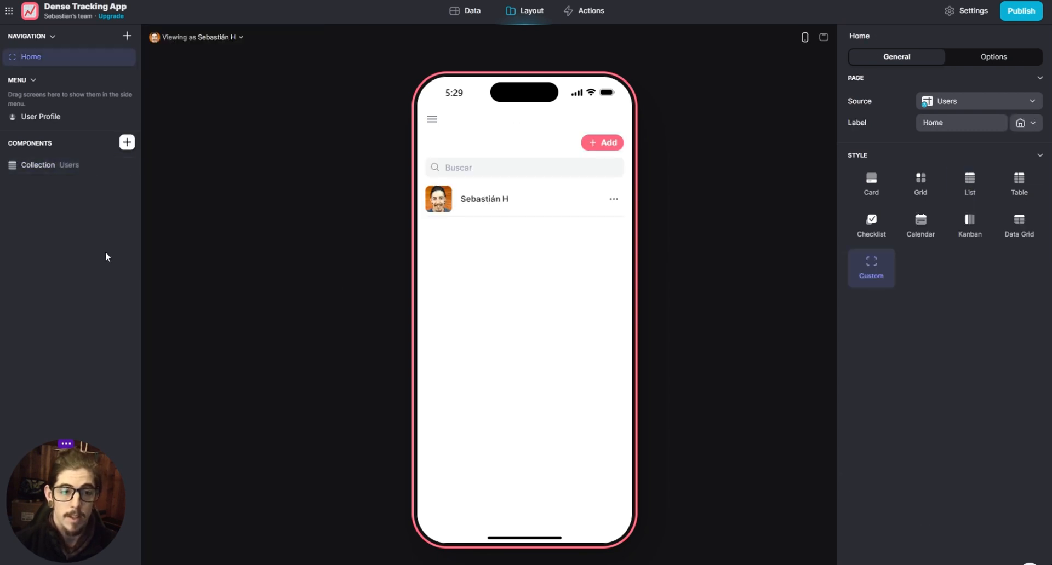
left_click(65, 164)
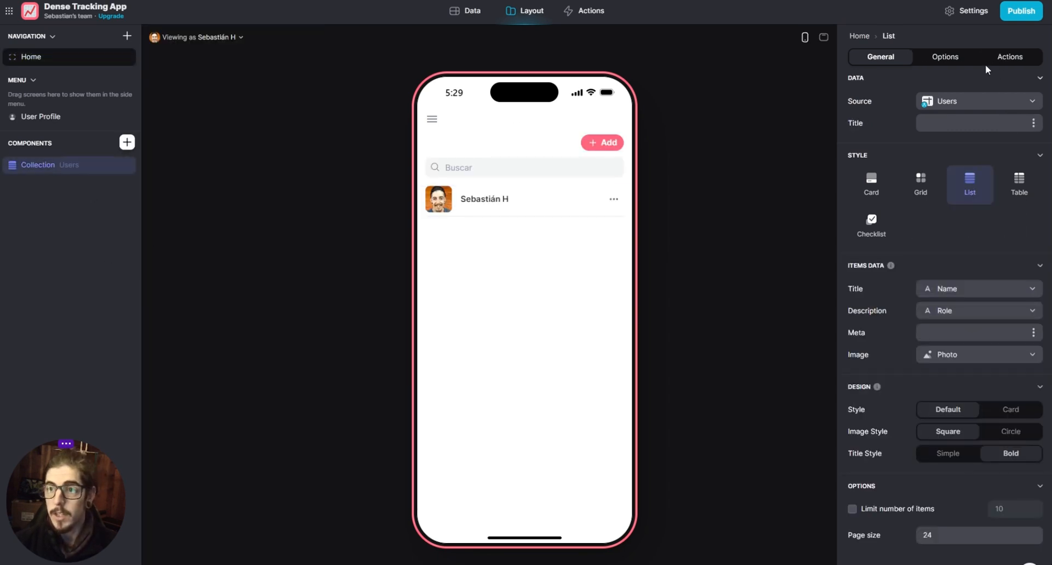
- Give the second user in the Users table a photo from the sprinkles stock images
left_click(463, 21)
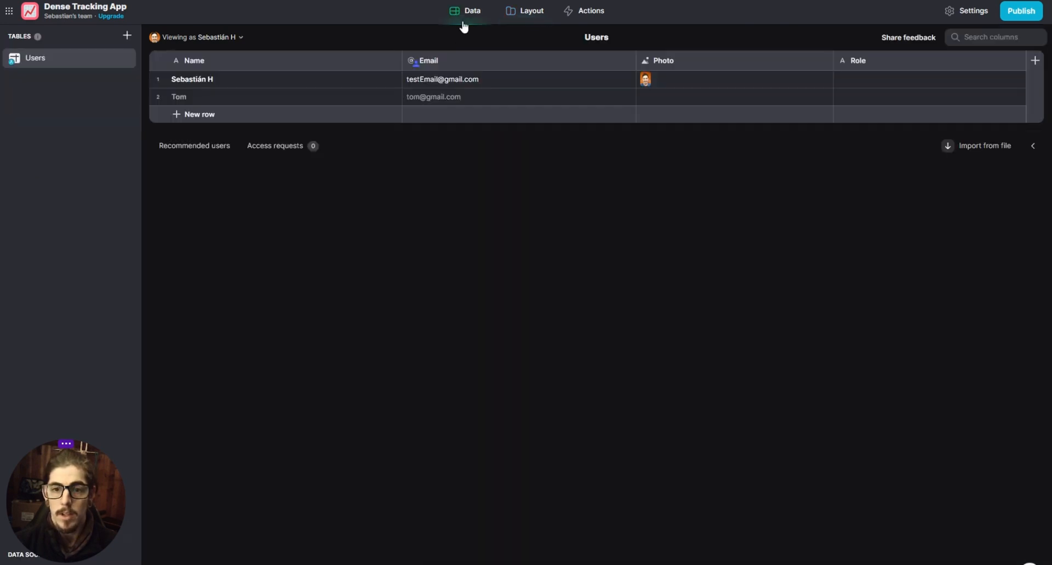
double_click(685, 97)
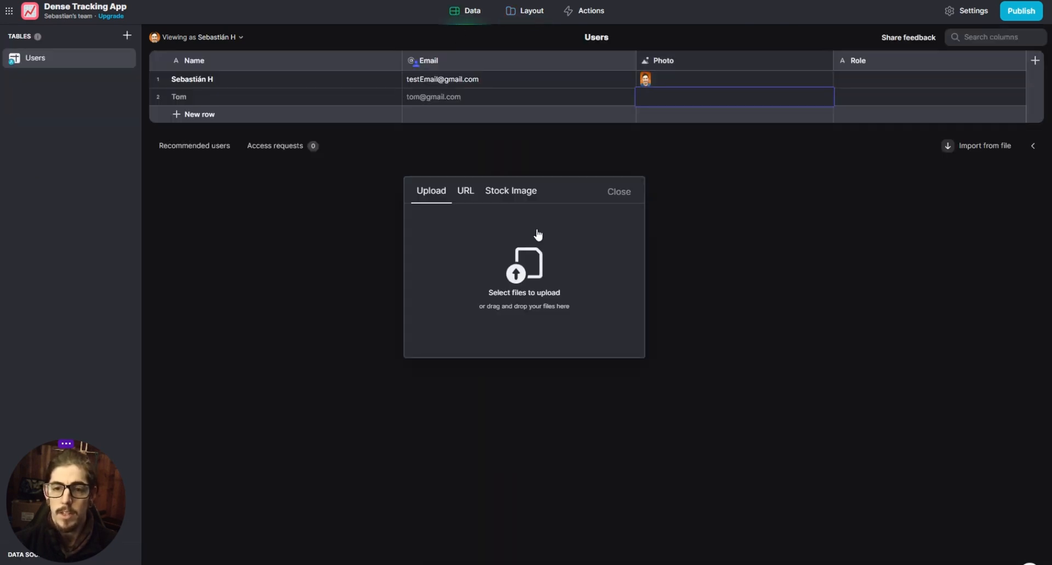
left_click(464, 193)
left_click(510, 193)
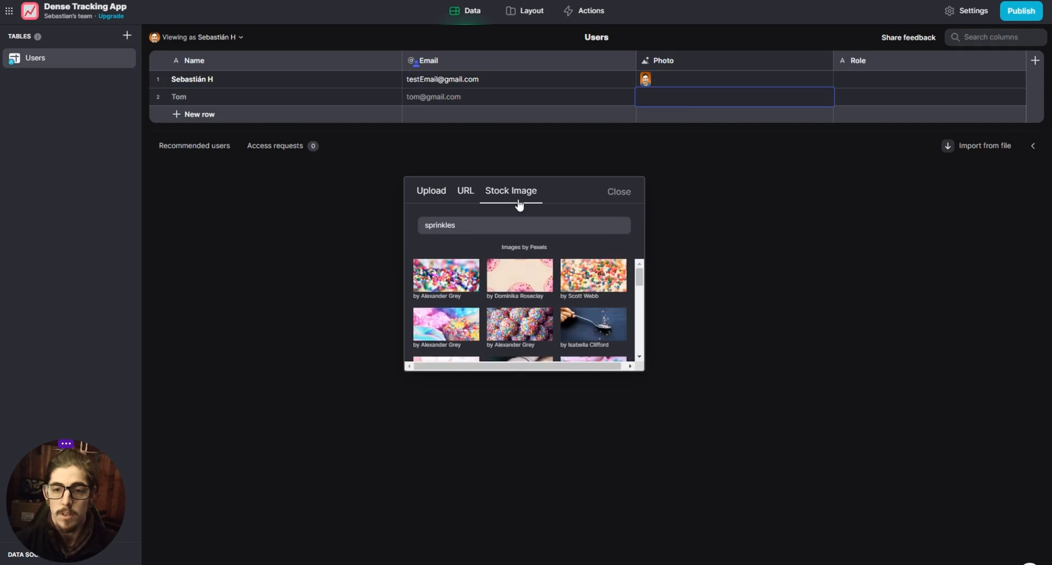
scroll(509, 326, "down", 5)
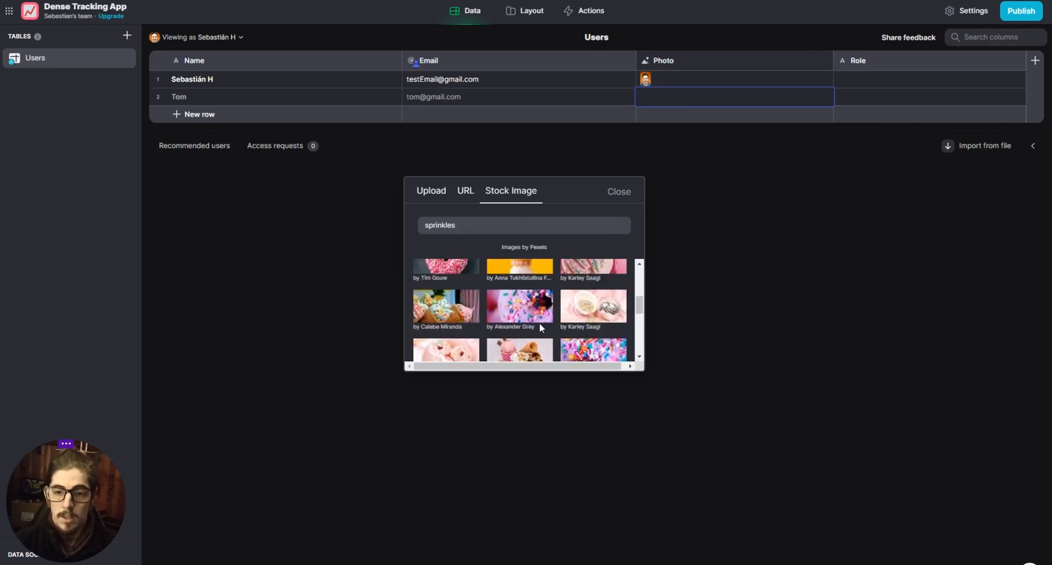
scroll(537, 328, "up", 4)
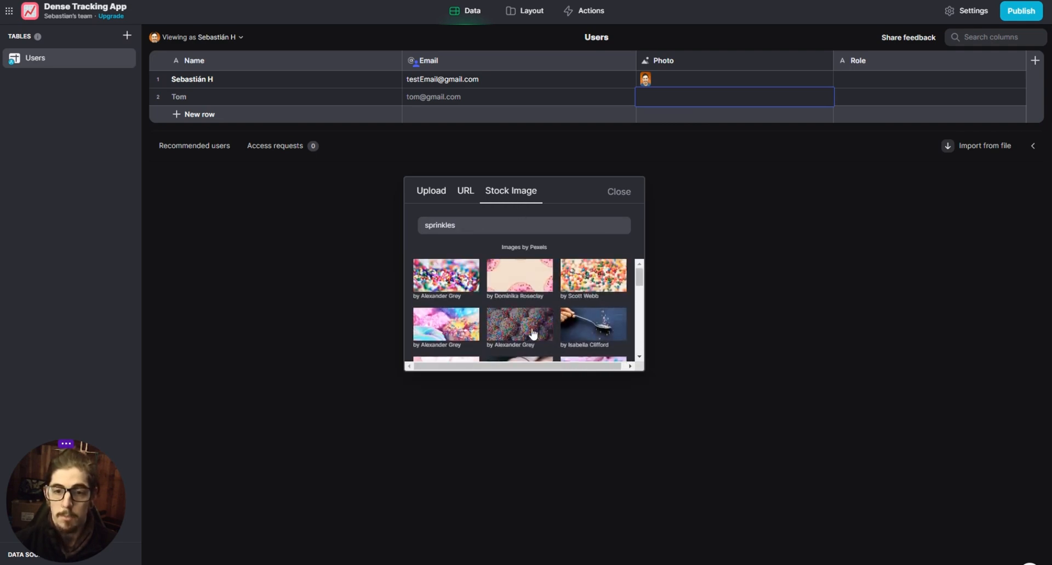
left_click(507, 327)
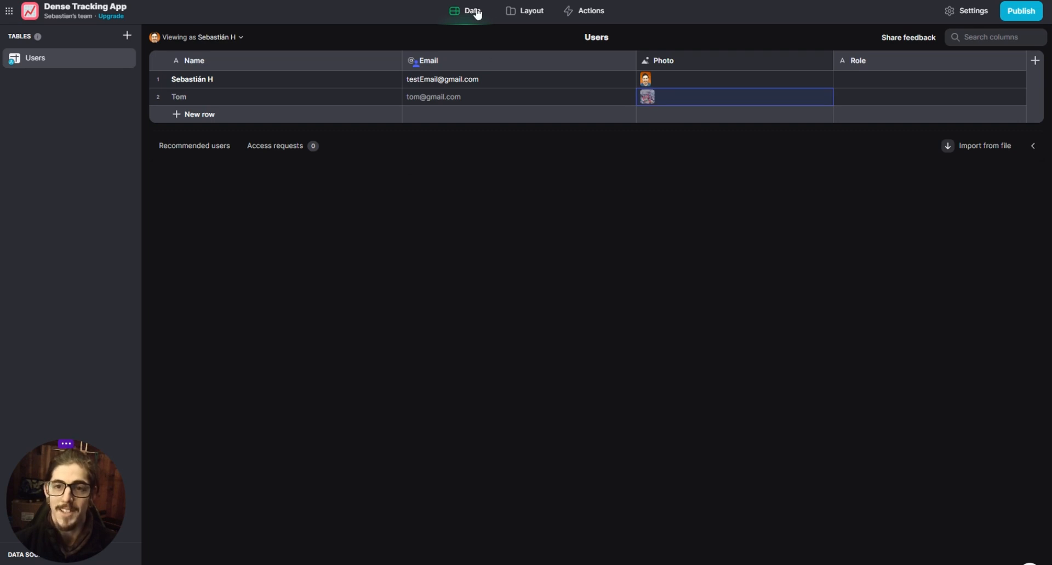
- Return to the Home layout and review the List collection's General, Options and Actions settings and its underlying Users data
left_click(524, 12)
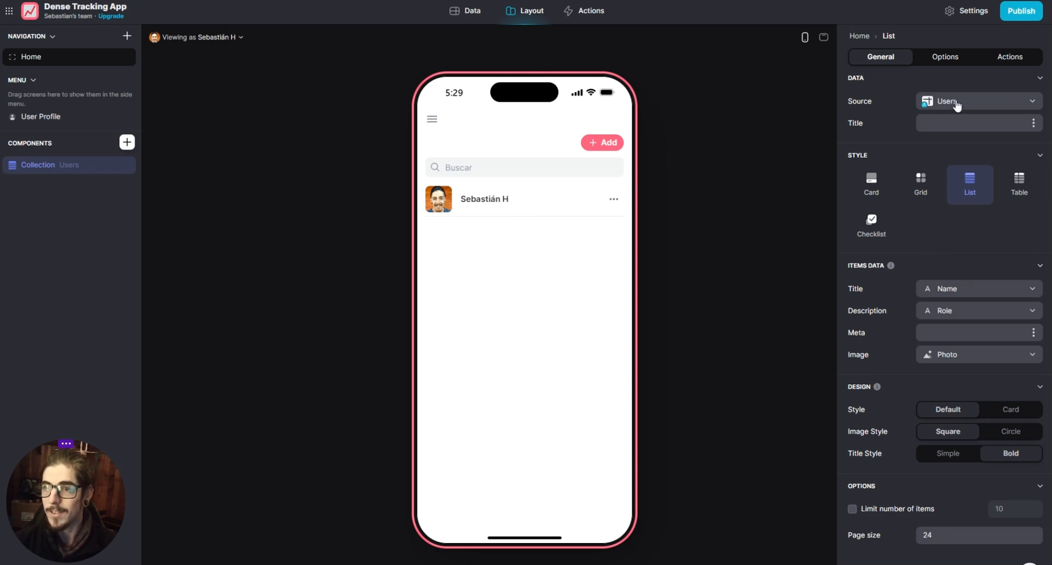
left_click(946, 57)
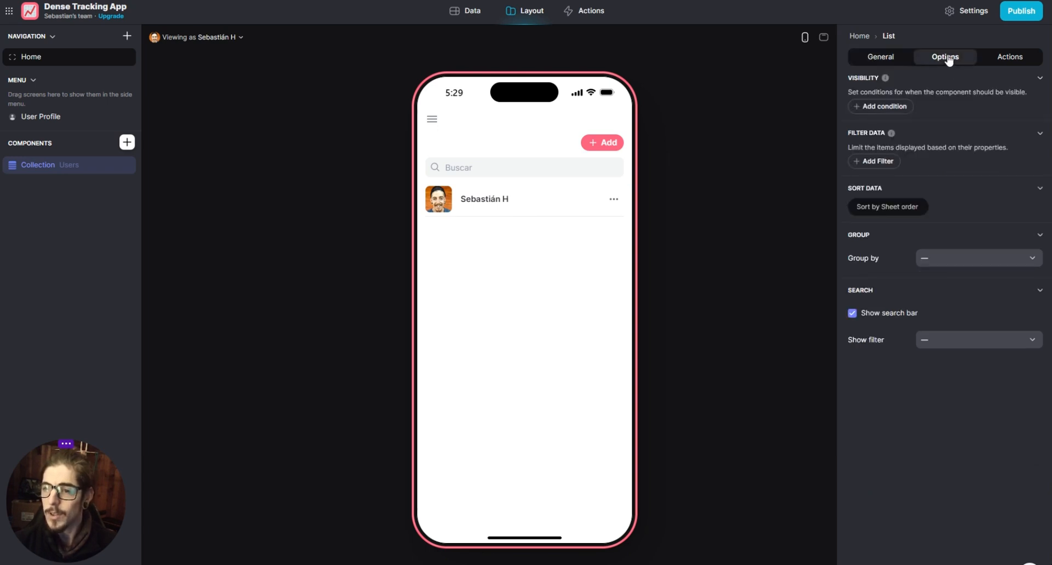
left_click(1004, 59)
left_click(948, 59)
left_click(886, 61)
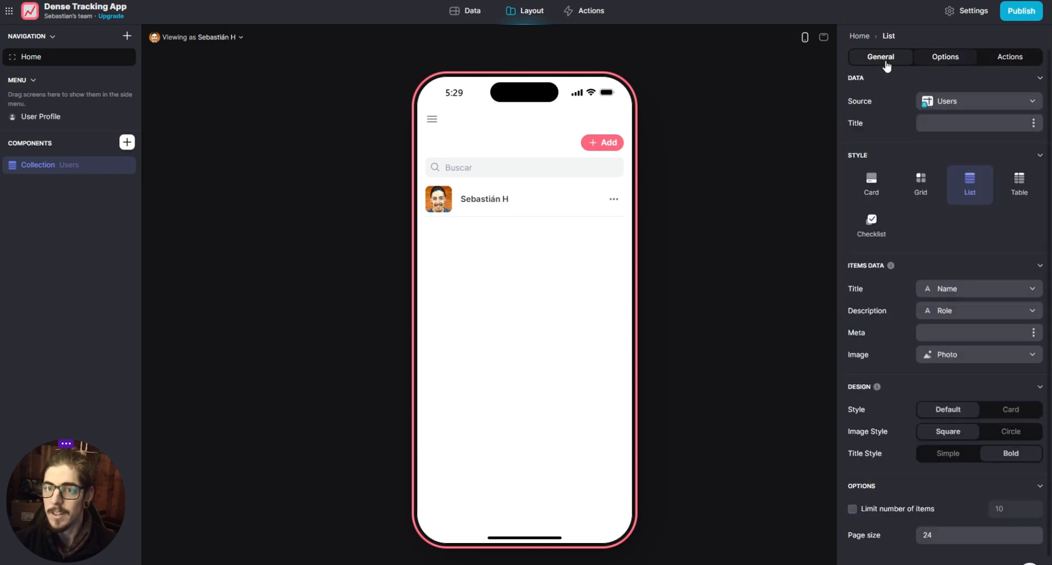
double_click(46, 166)
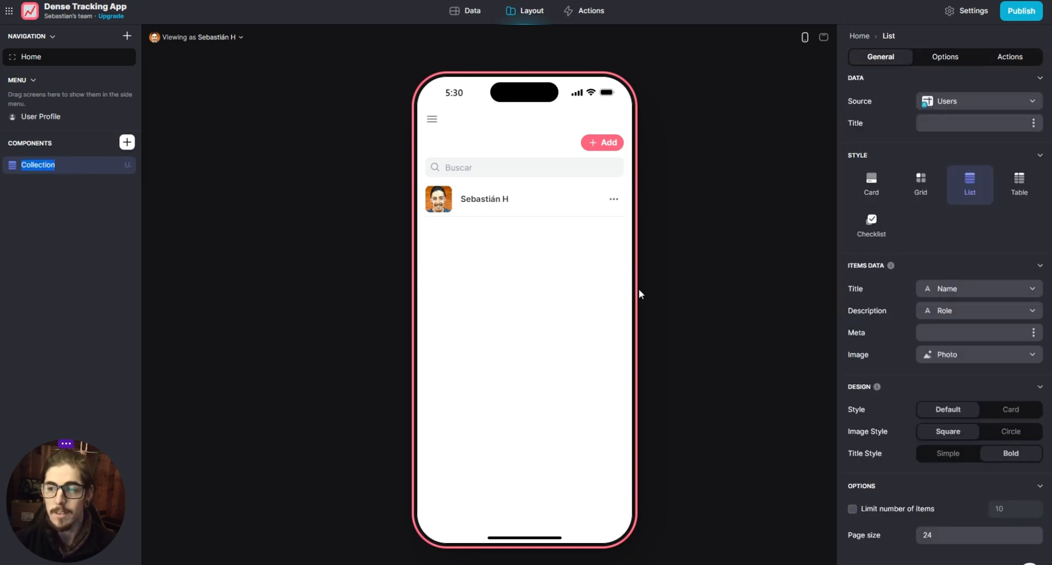
left_click(1030, 564)
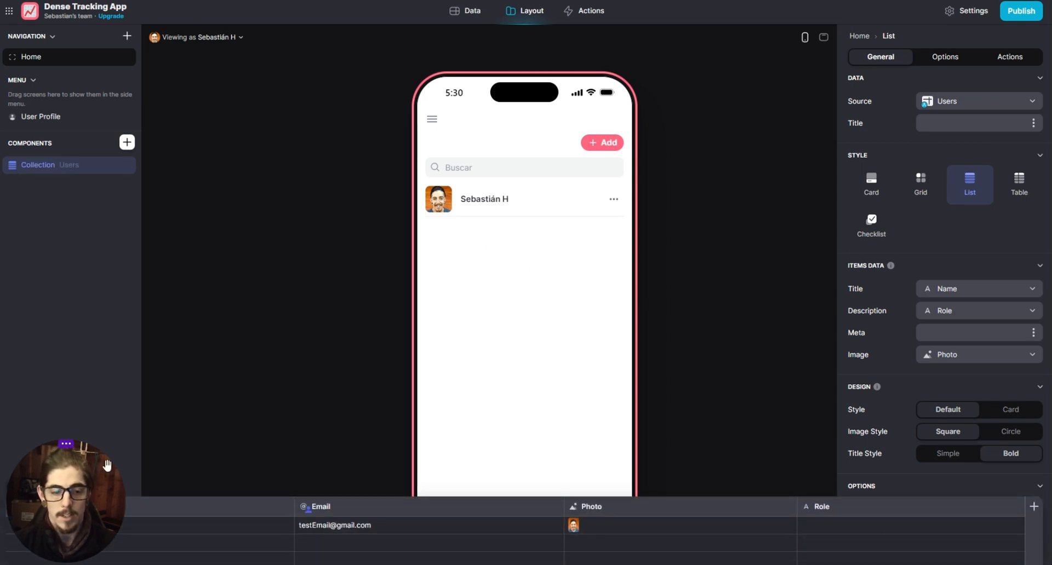
left_click_drag(107, 465, 105, 338)
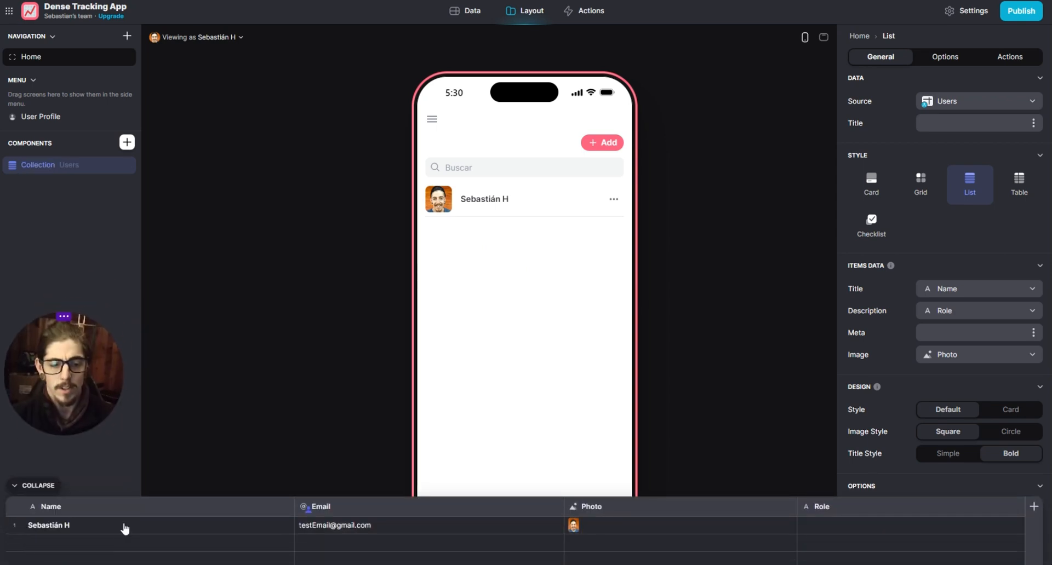
left_click(29, 489)
- Remove the row owner setting from the Email column of the Users table and check the Home list in the layout
left_click(463, 12)
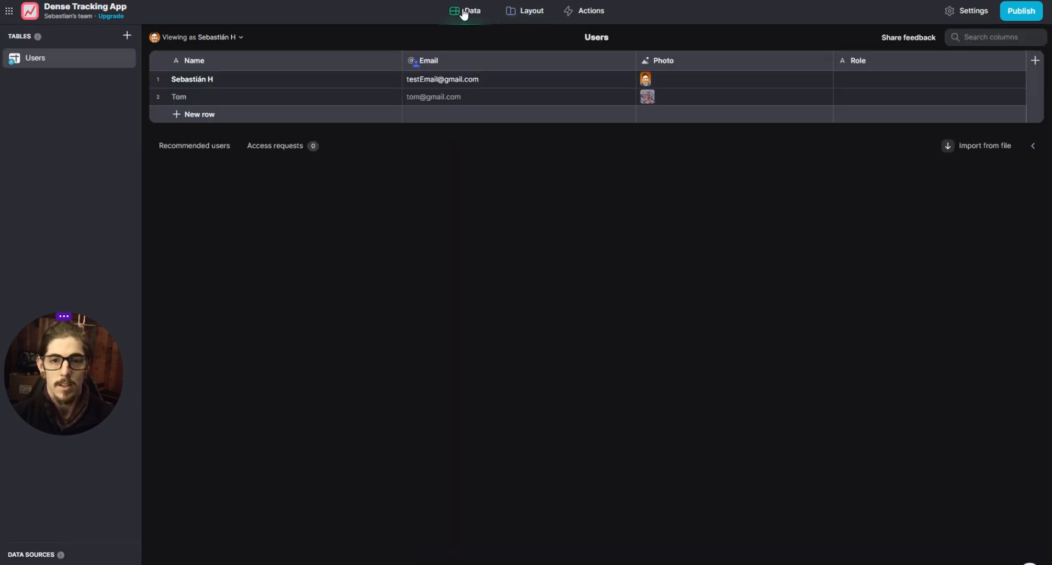
left_click(441, 72)
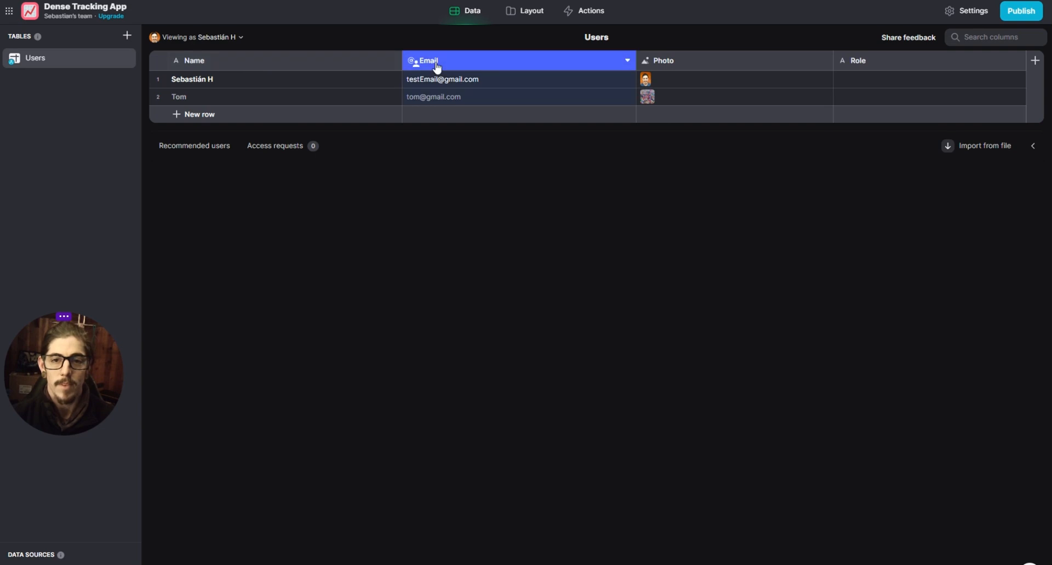
left_click(437, 68)
left_click(777, 184)
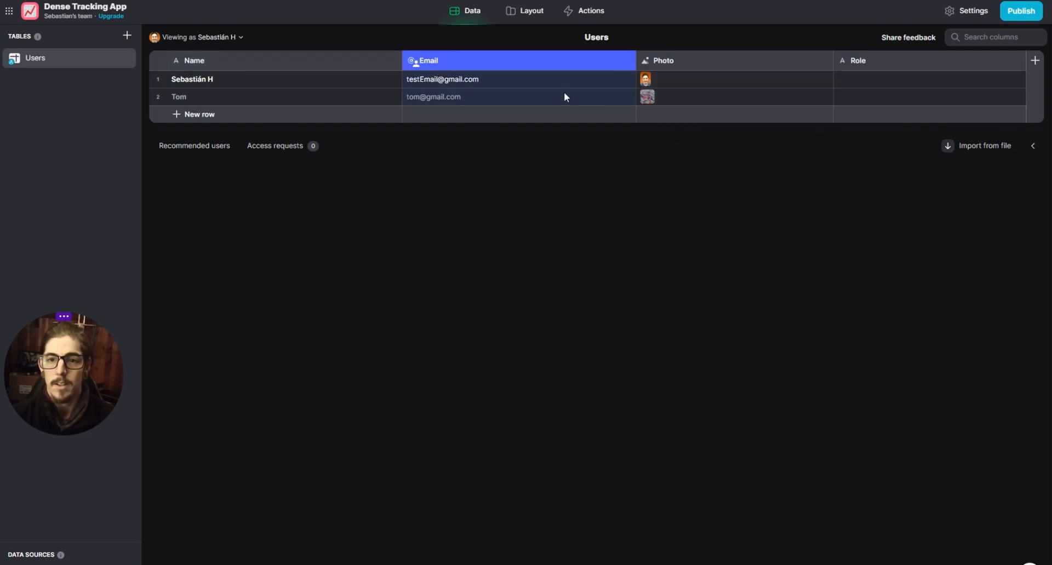
left_click(628, 61)
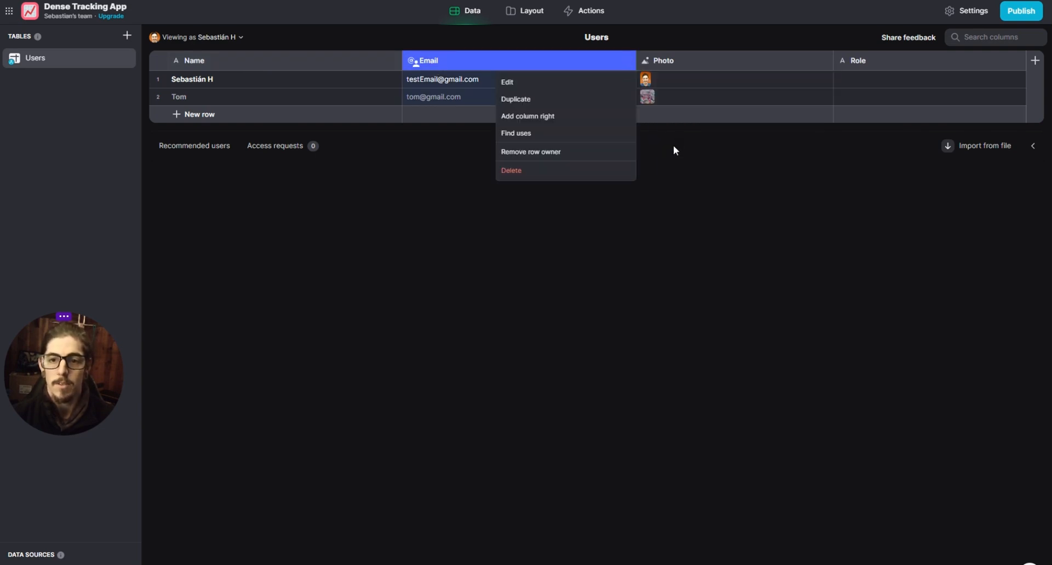
left_click(683, 157)
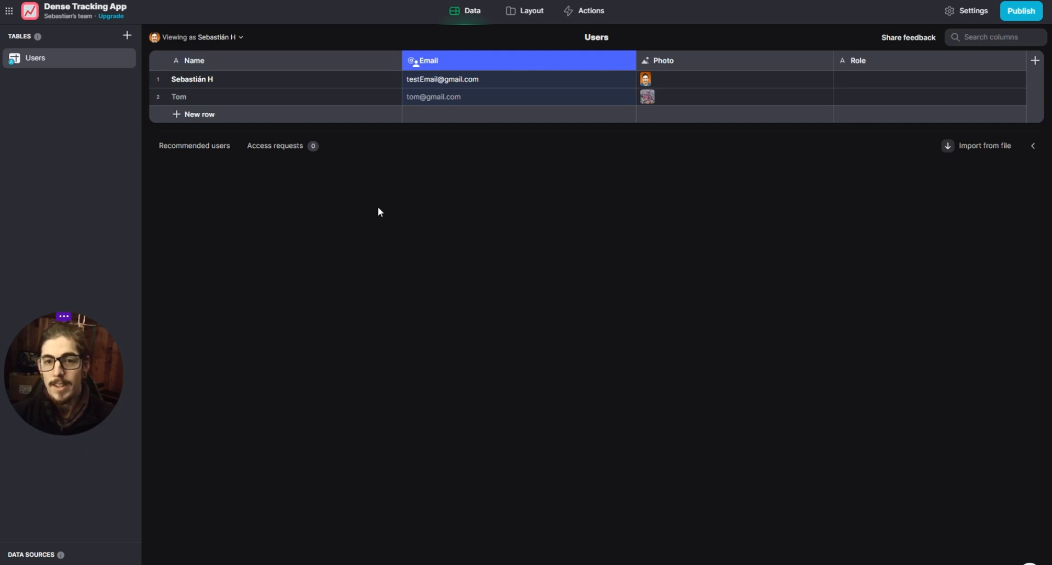
left_click(628, 63)
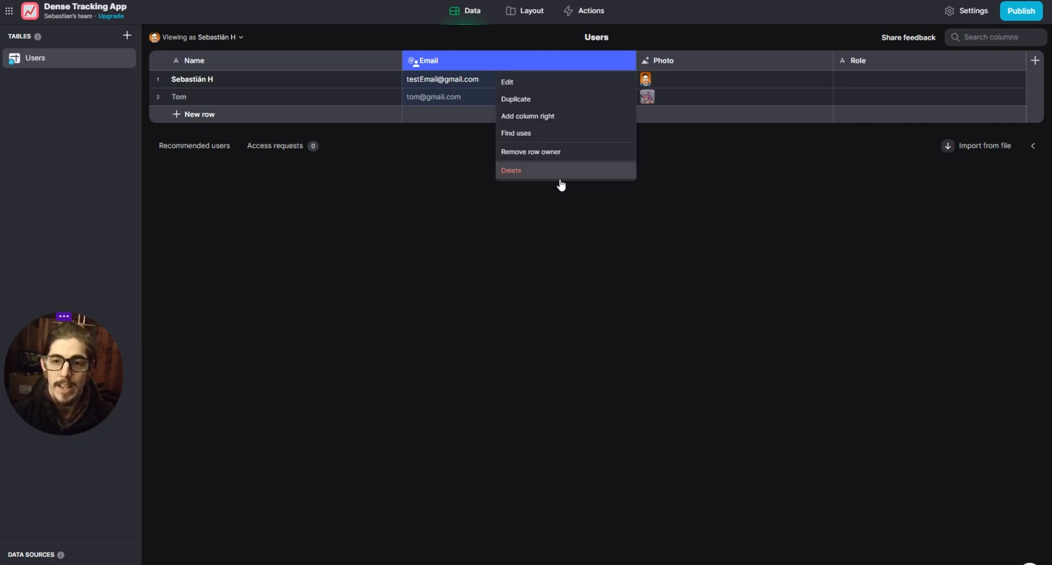
left_click(547, 156)
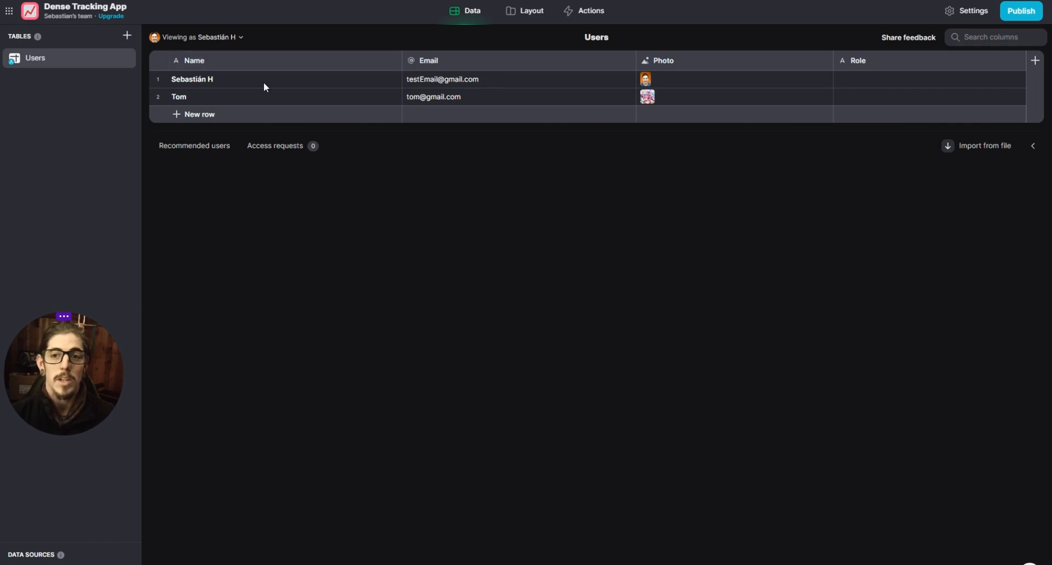
left_click(530, 11)
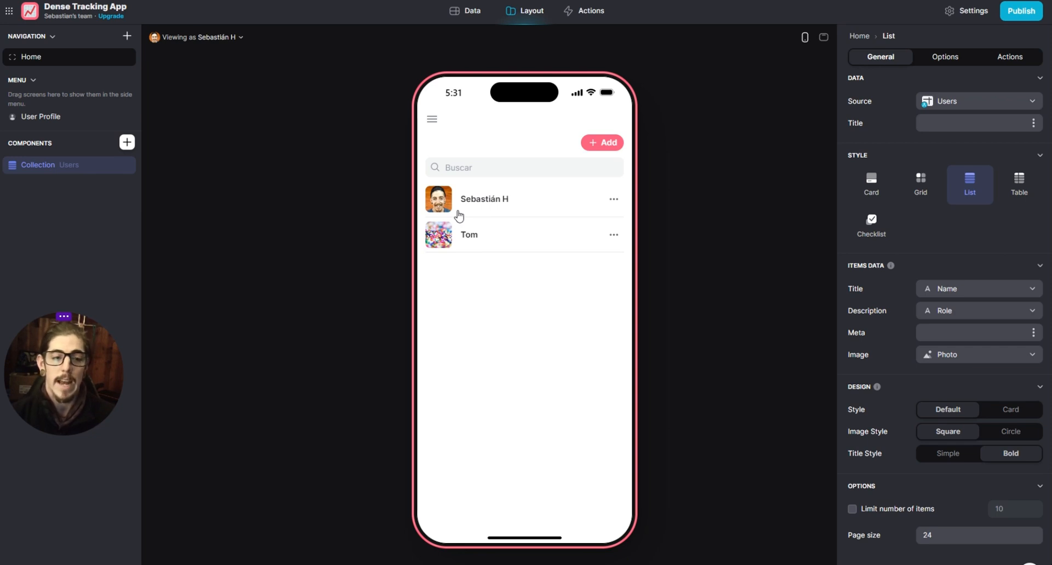
- Make the Email column of the Users table a row owner column again
left_click(470, 13)
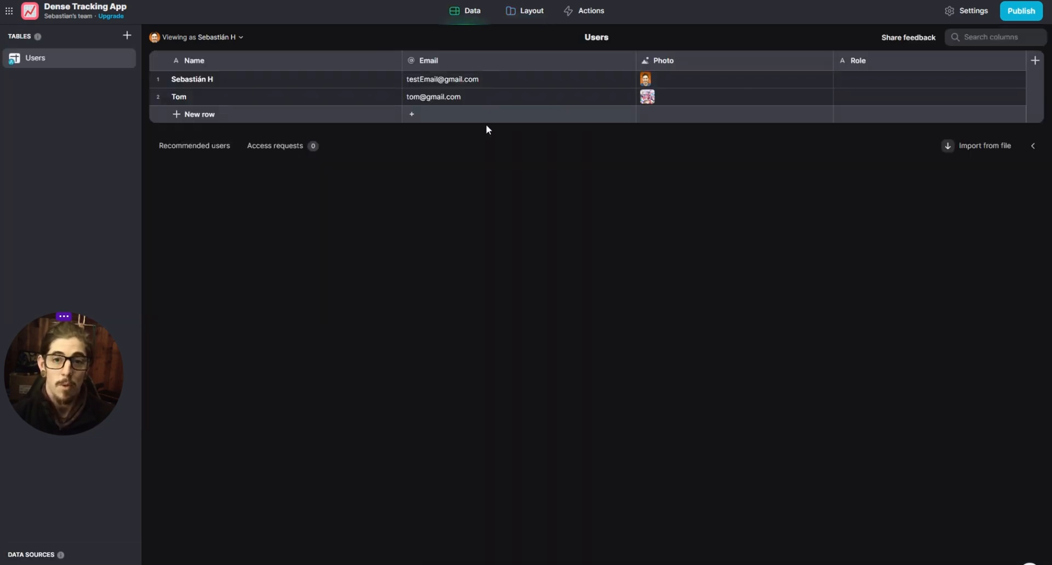
left_click(628, 63)
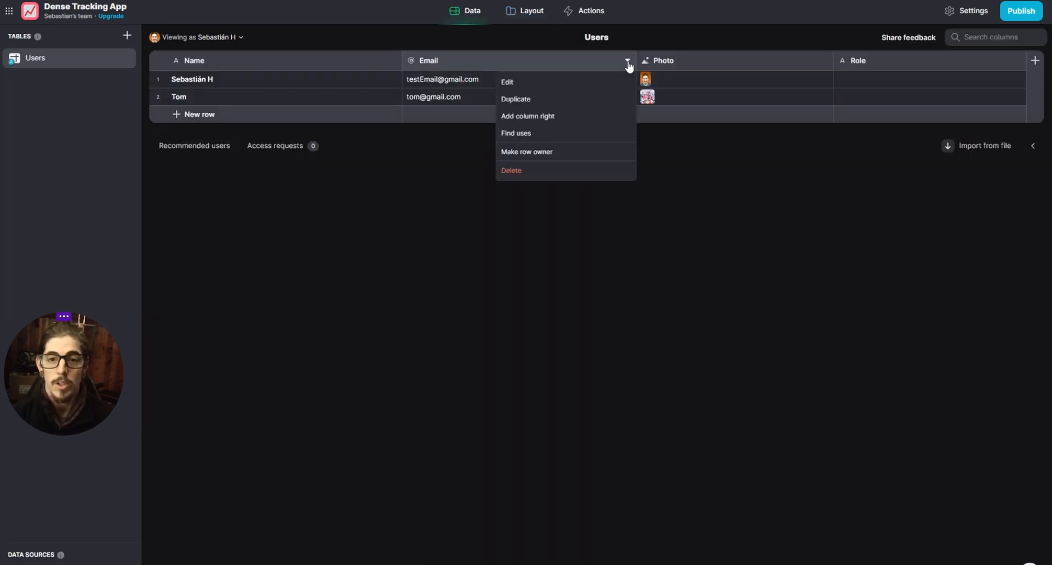
left_click(564, 152)
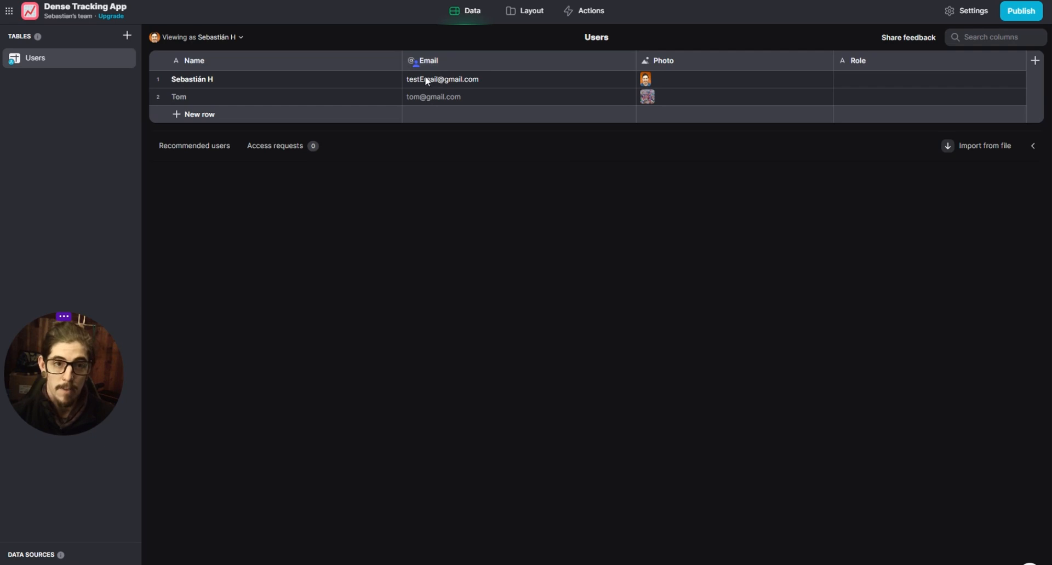
- Examine the view-as user choices, the Home list preview and the Email column's options with row ownership applied
left_click(174, 38)
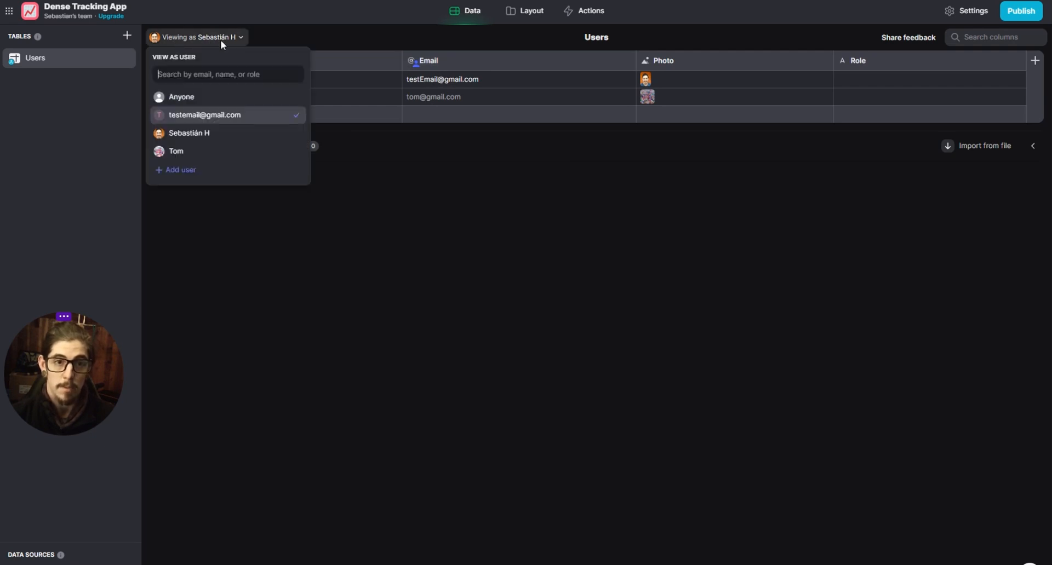
left_click(363, 182)
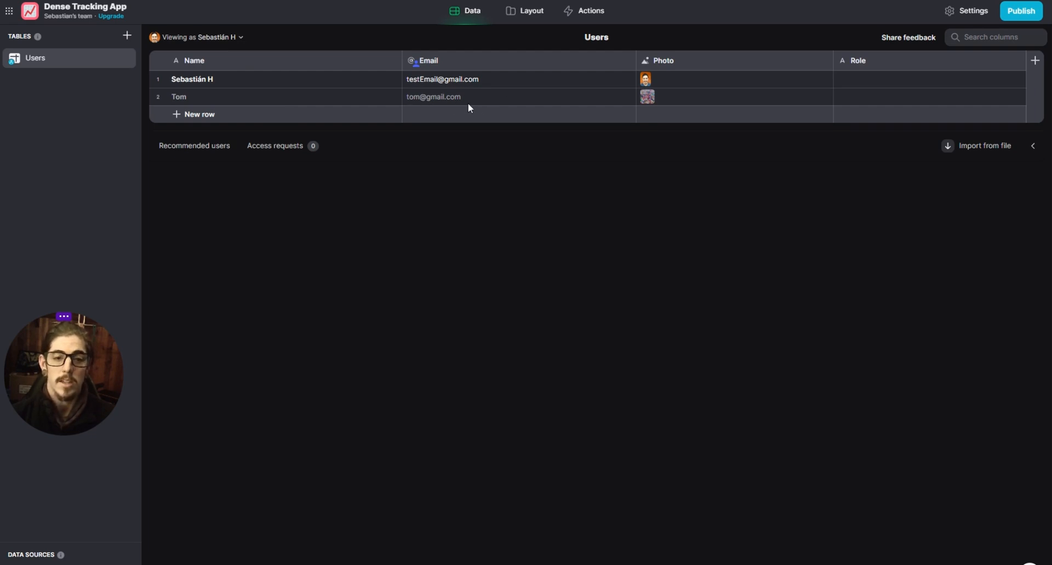
left_click(540, 18)
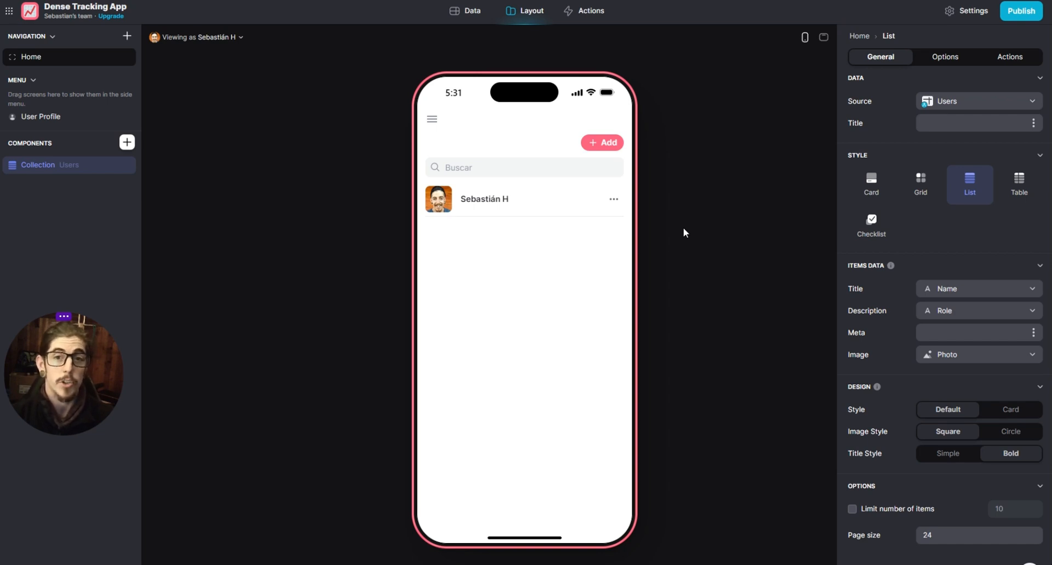
left_click(465, 11)
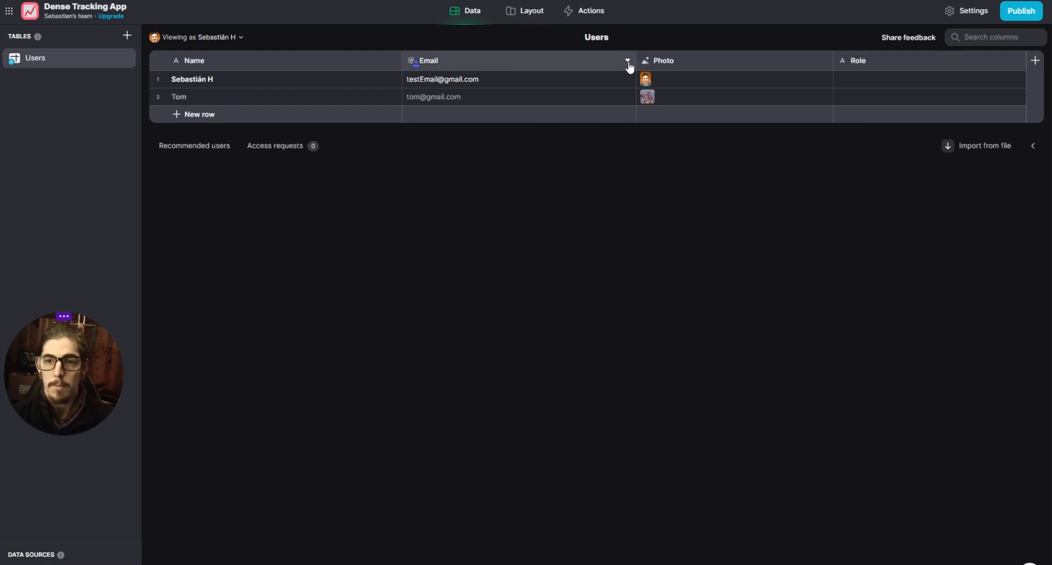
left_click(628, 62)
left_click(693, 216)
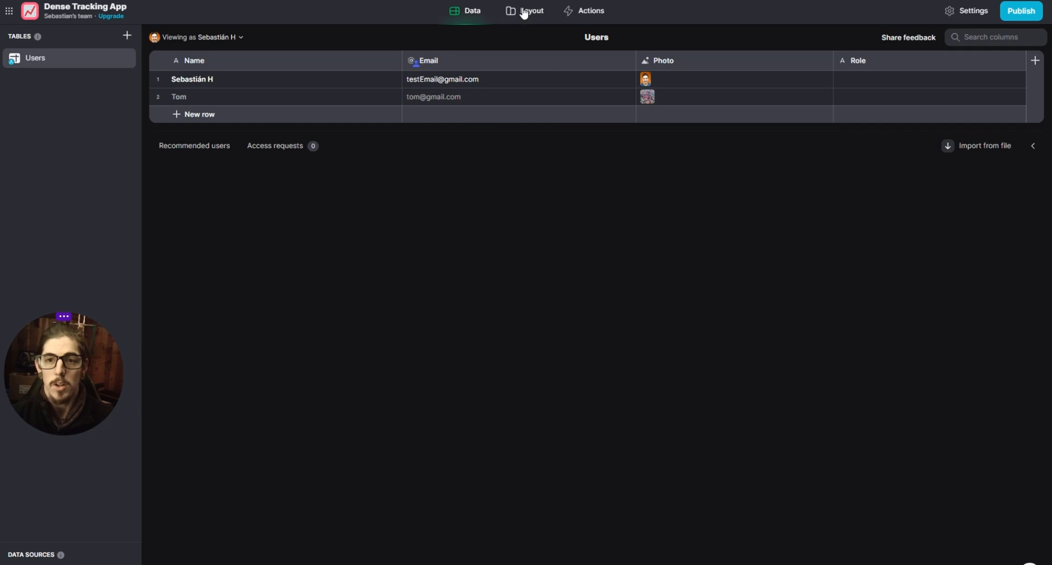
left_click(525, 11)
left_click(686, 231)
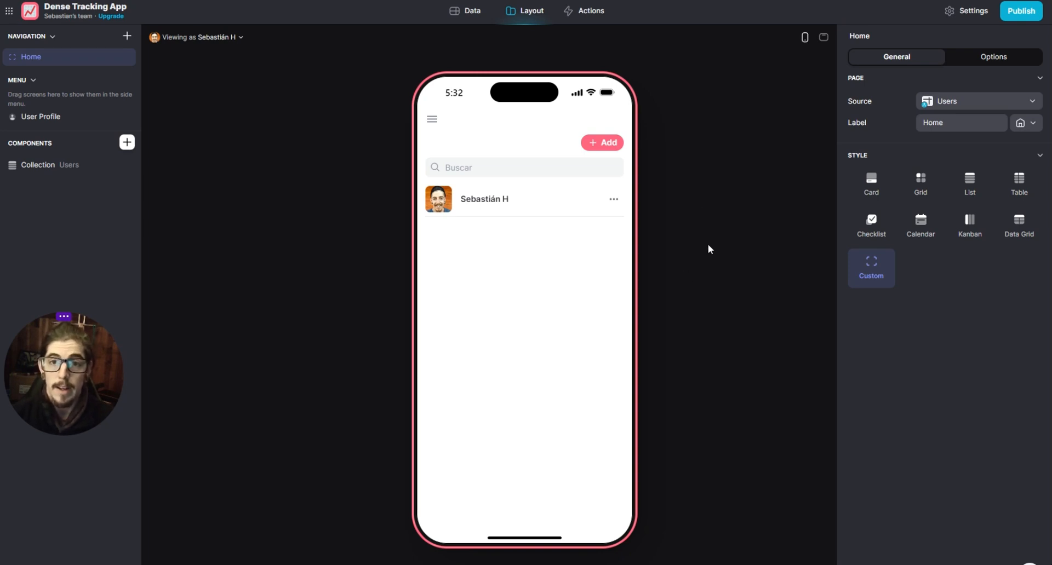
- Create a new table in the app's data and name it Exercises
left_click(456, 20)
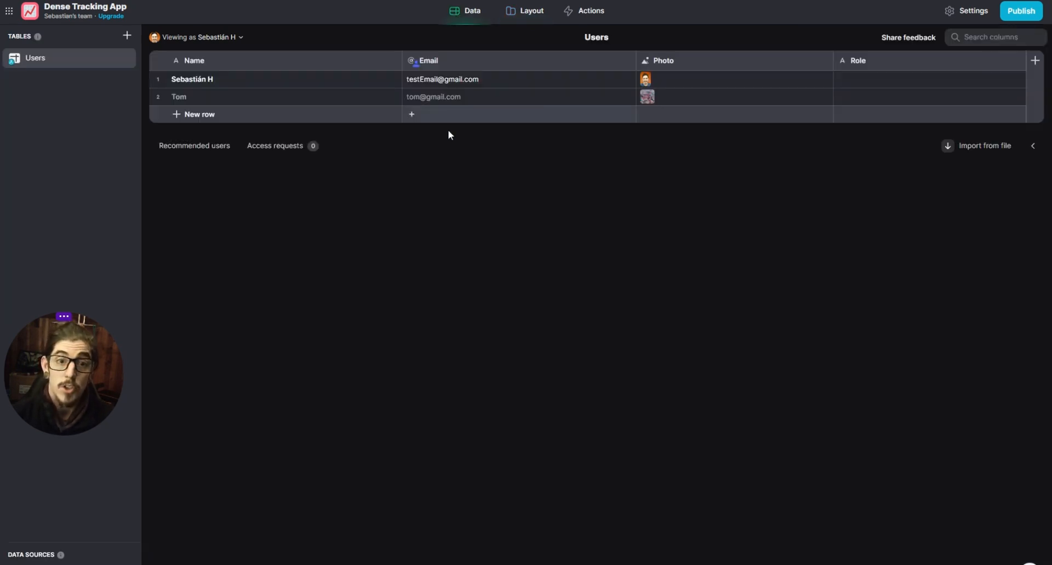
left_click(127, 36)
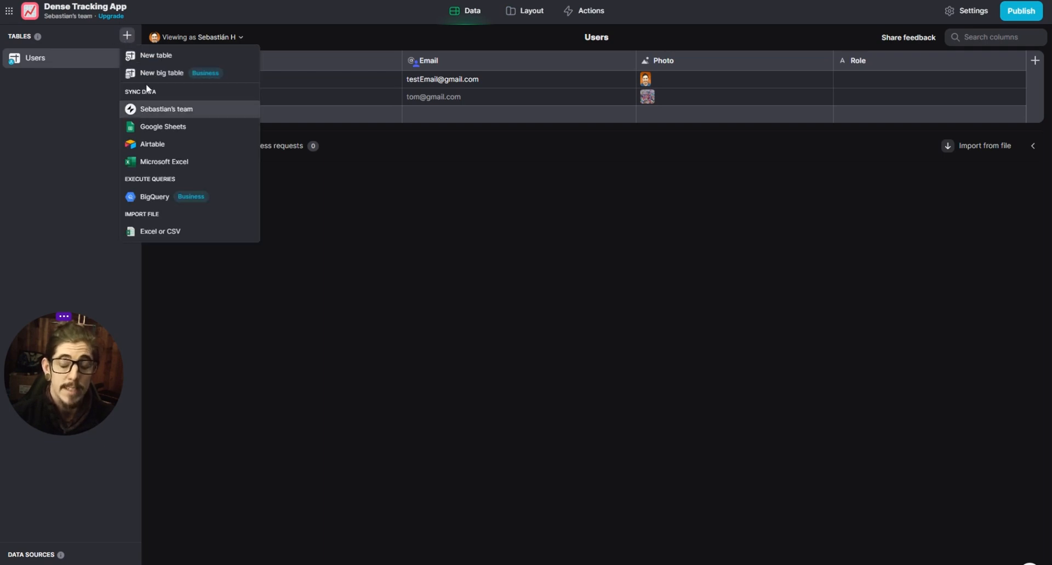
left_click(164, 56)
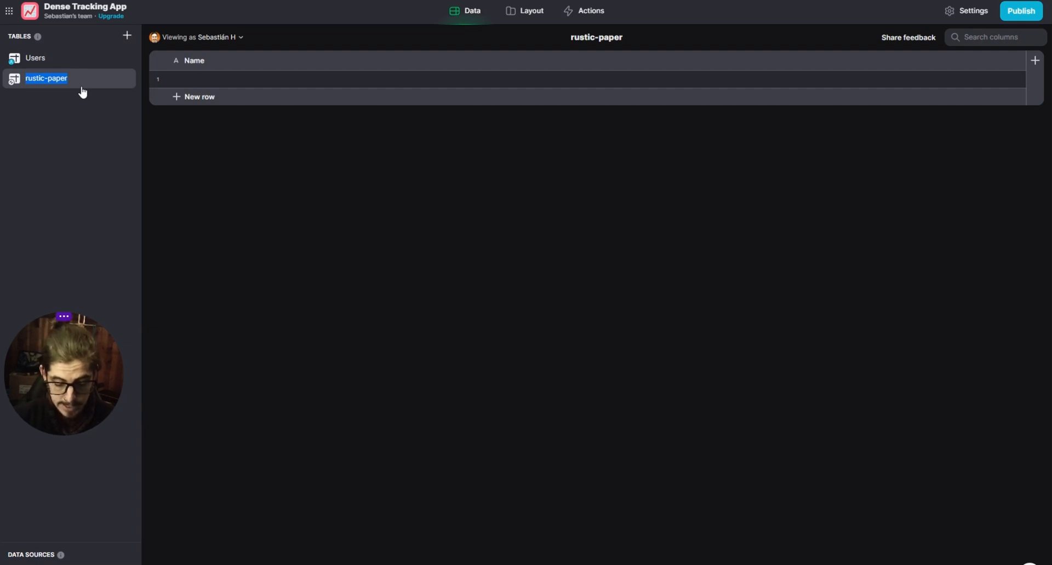
type("Exerc")
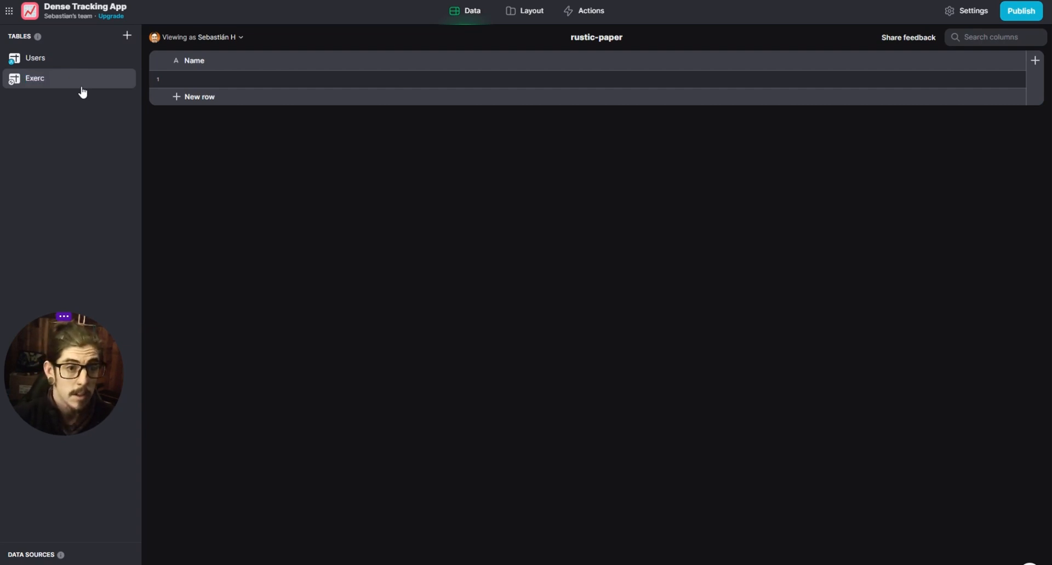
type("ises")
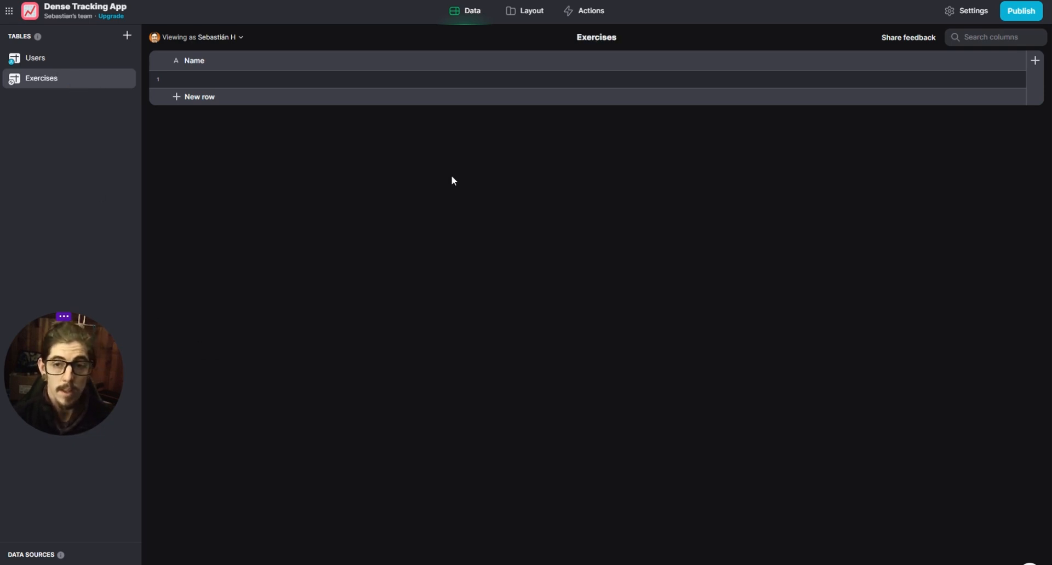
- Enter Bench Press as the name in the first row of the Exercises table
left_click(271, 82)
left_click(260, 80)
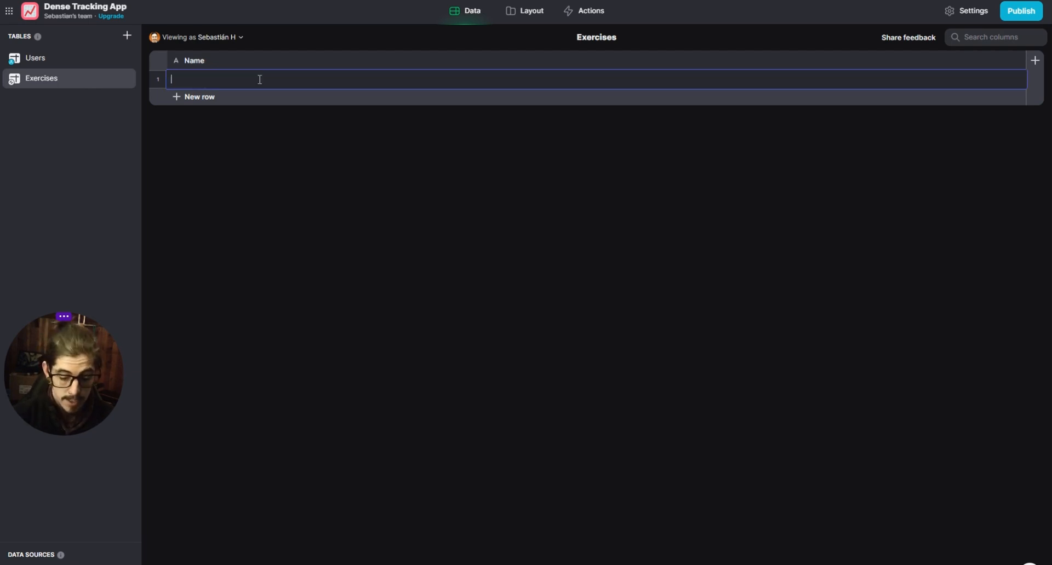
type("Bench P")
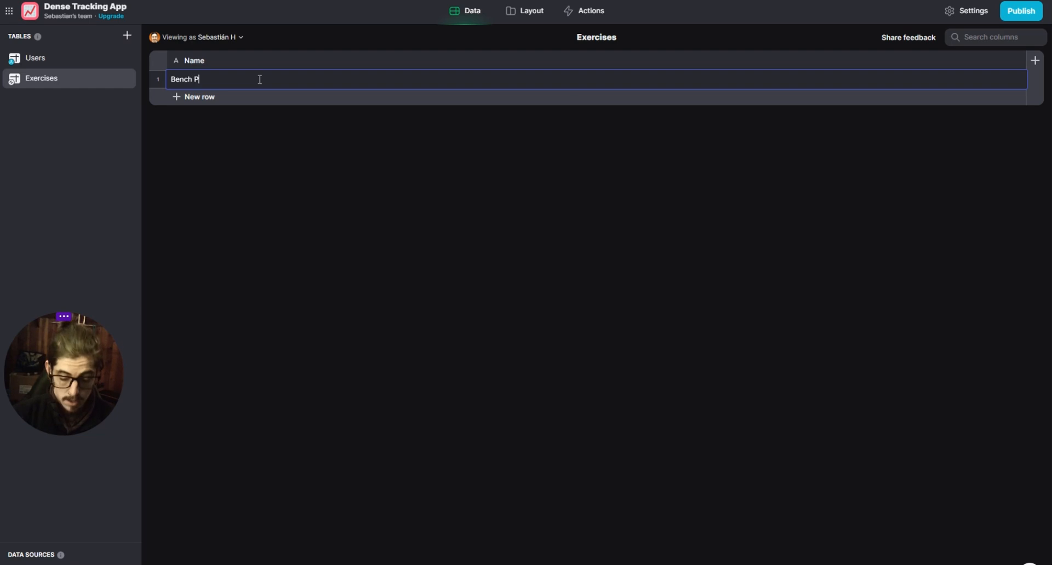
type("ress")
- Add a second row to the Exercises table and name it Squat, correcting the misspelling
left_click(232, 101)
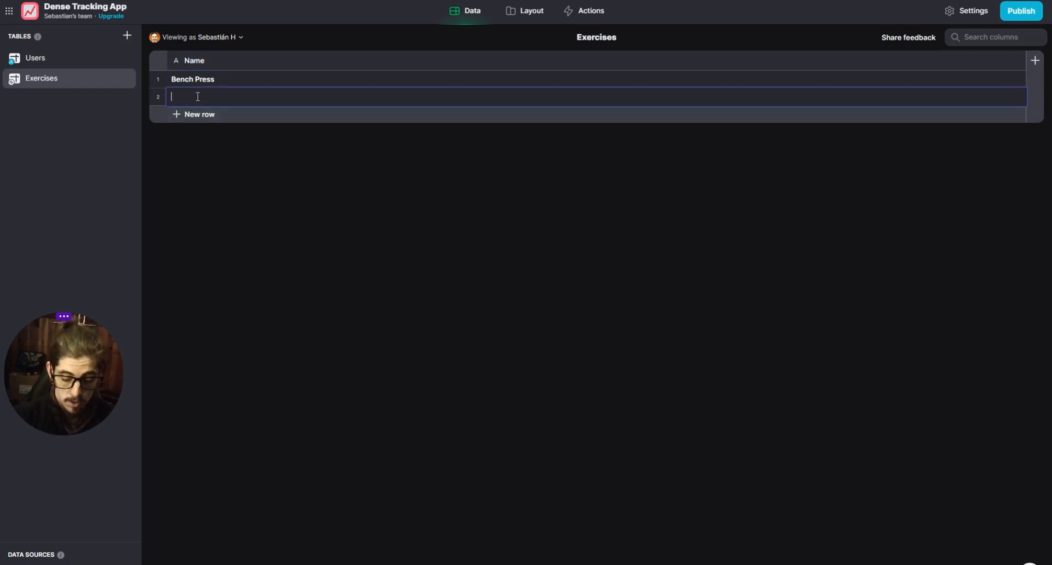
type("Squaty")
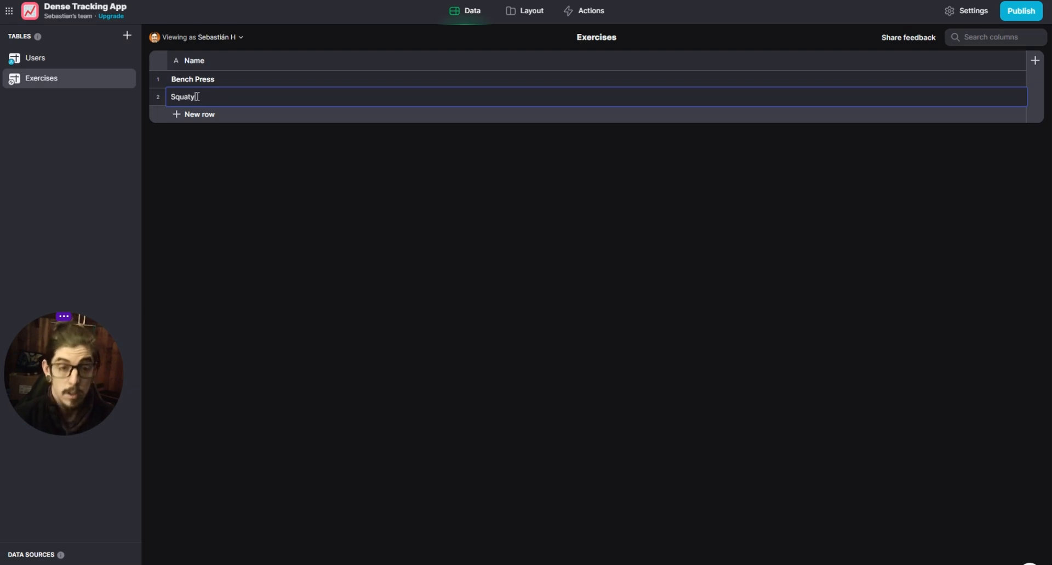
key("Return")
double_click(198, 96)
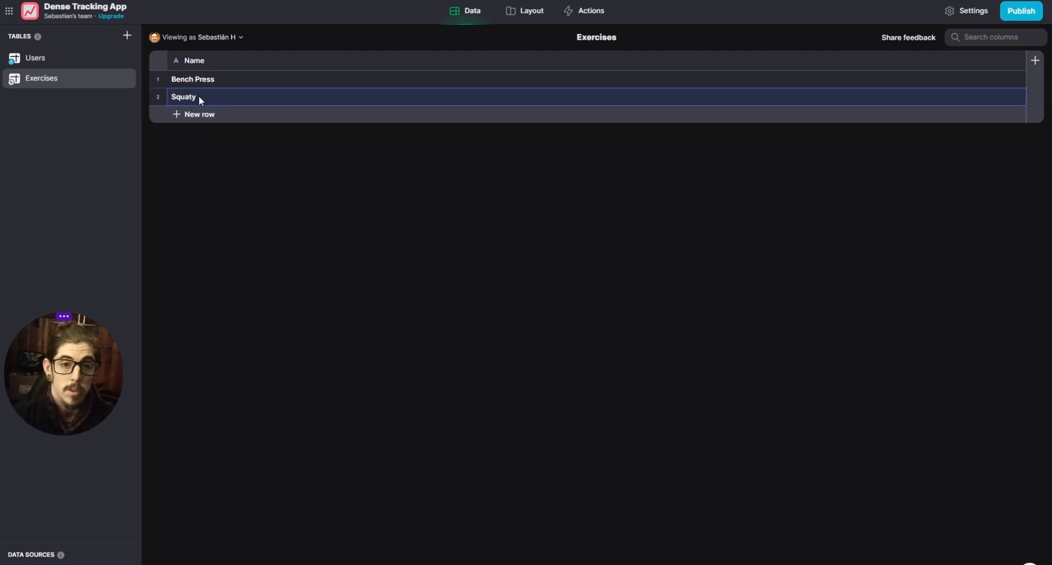
left_click(206, 96)
key("BackSpace")
key("Return")
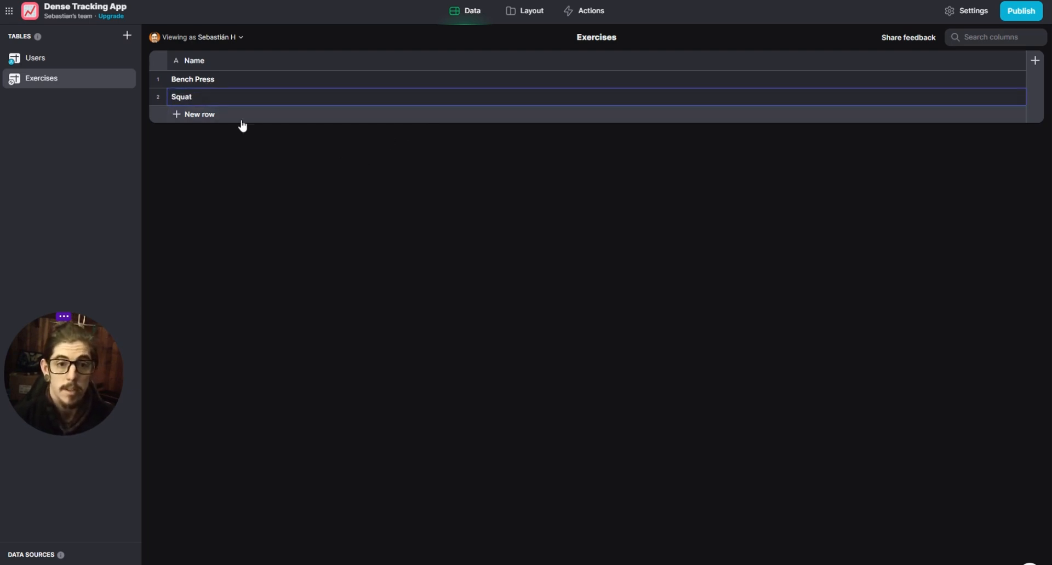
- Add a third row to the Exercises table and name it Deadlift, correcting the misspelling
left_click(217, 114)
type("De")
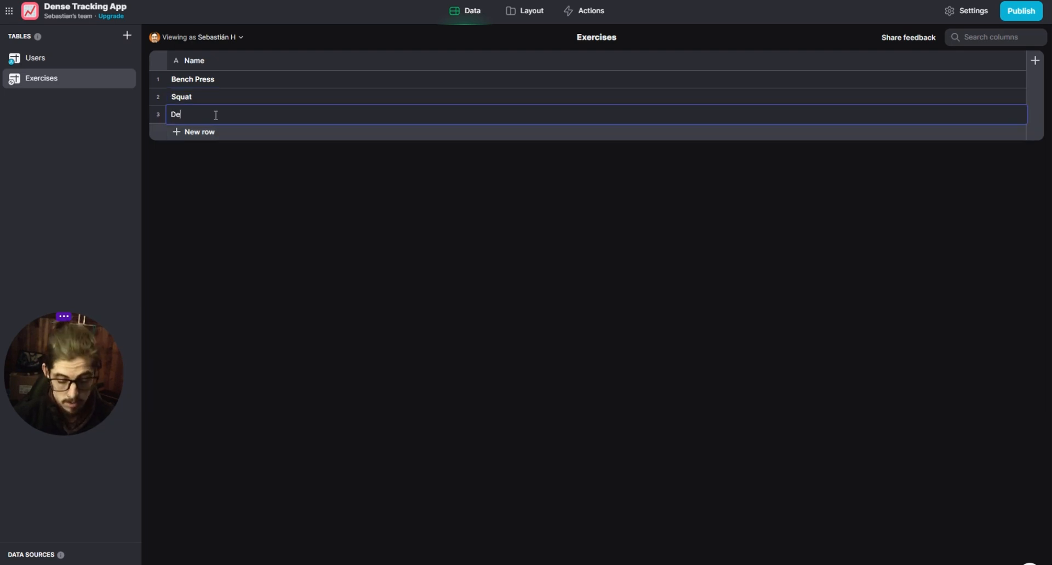
type("adligt")
key("Return")
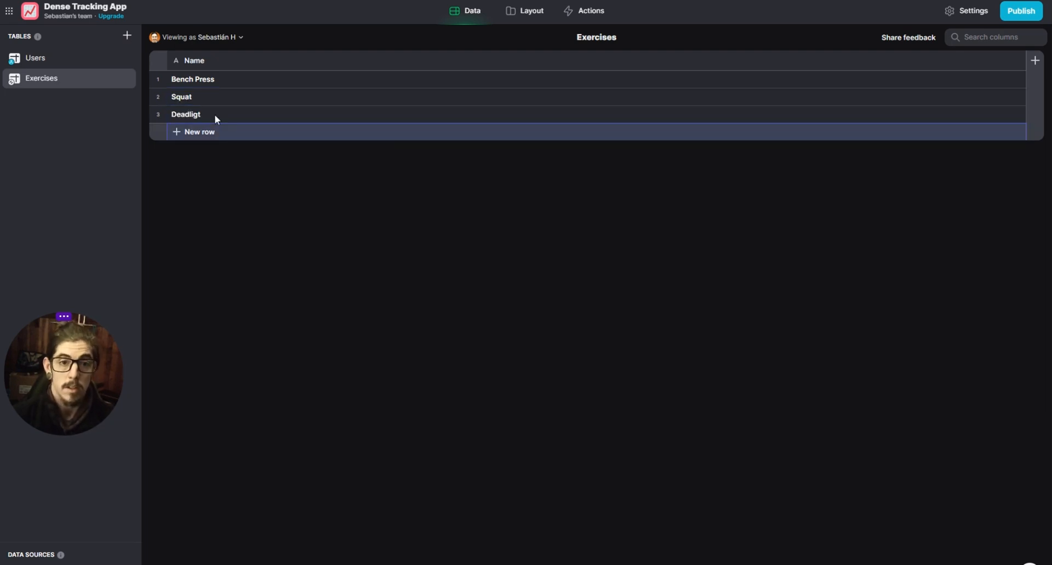
double_click(216, 112)
left_click(217, 112)
key("BackSpace")
key("BackSpace")
key("BackSpace")
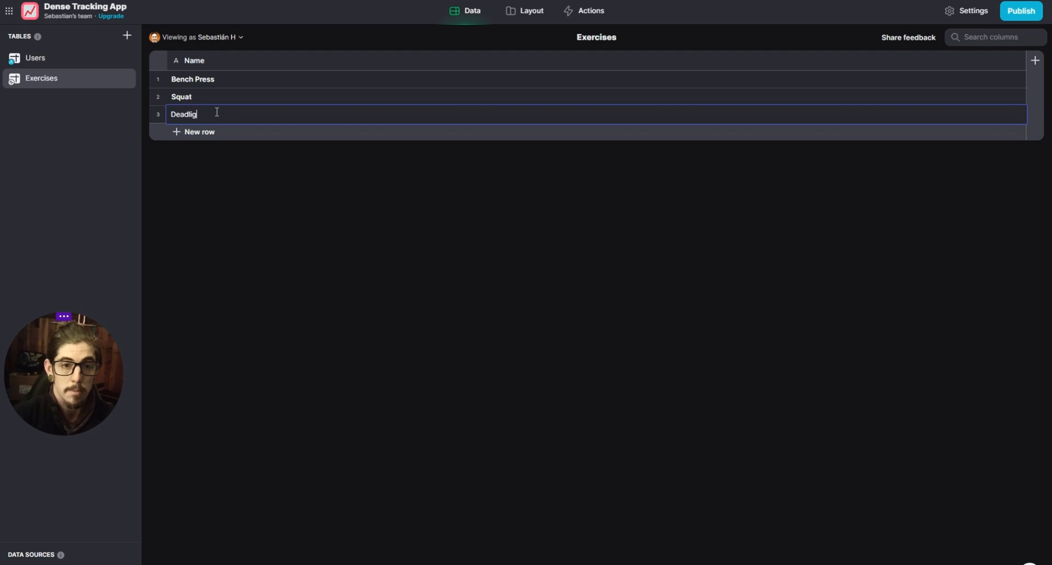
type("ift")
key("Return")
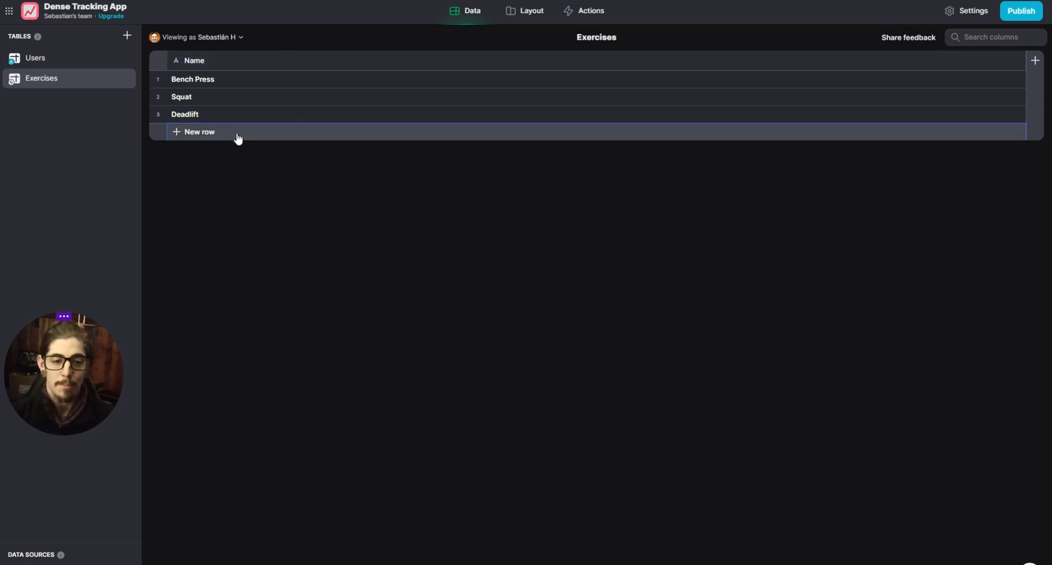
left_click(35, 58)
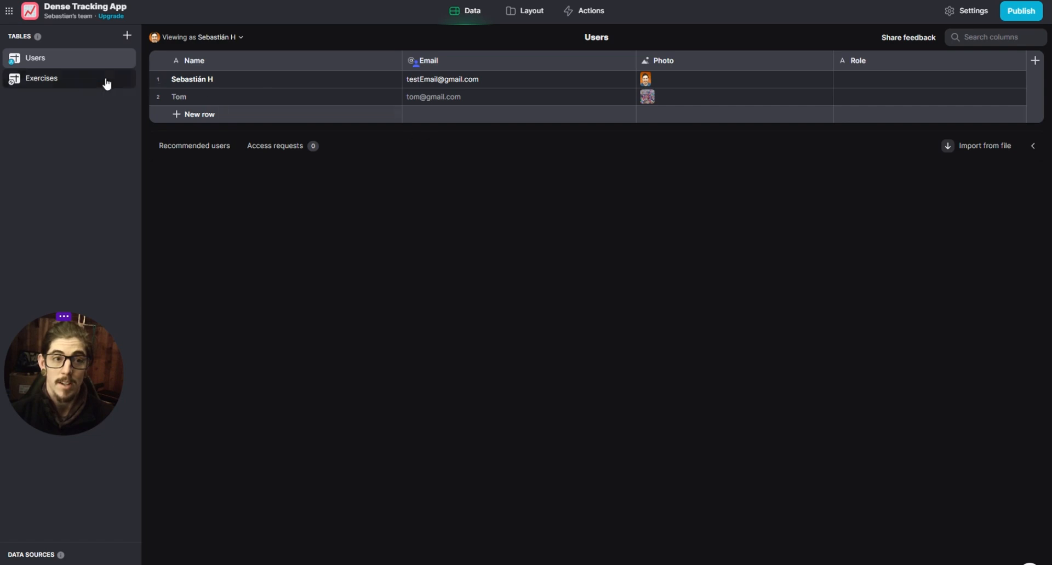
left_click(60, 79)
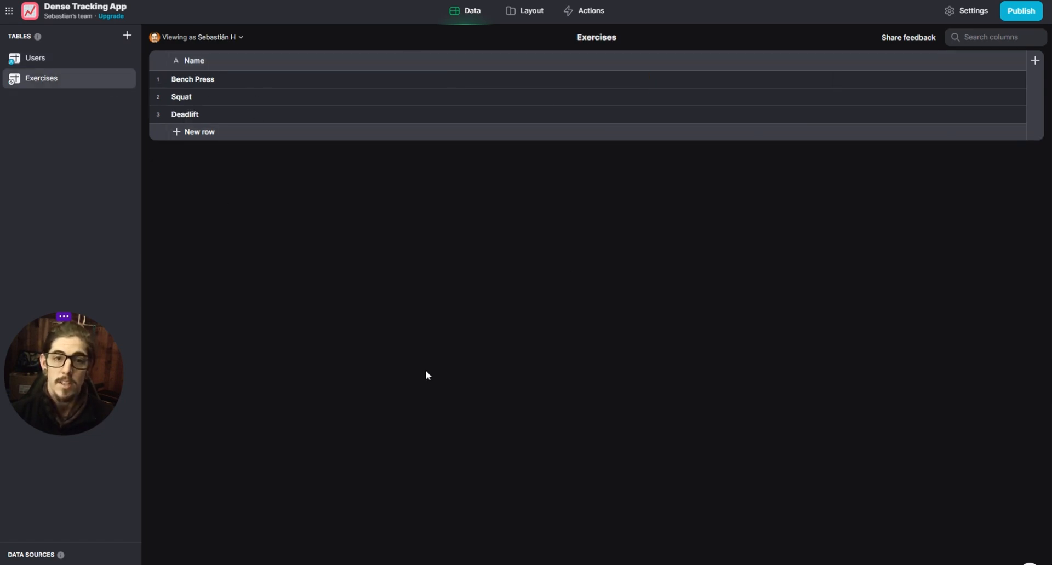
left_click(28, 66)
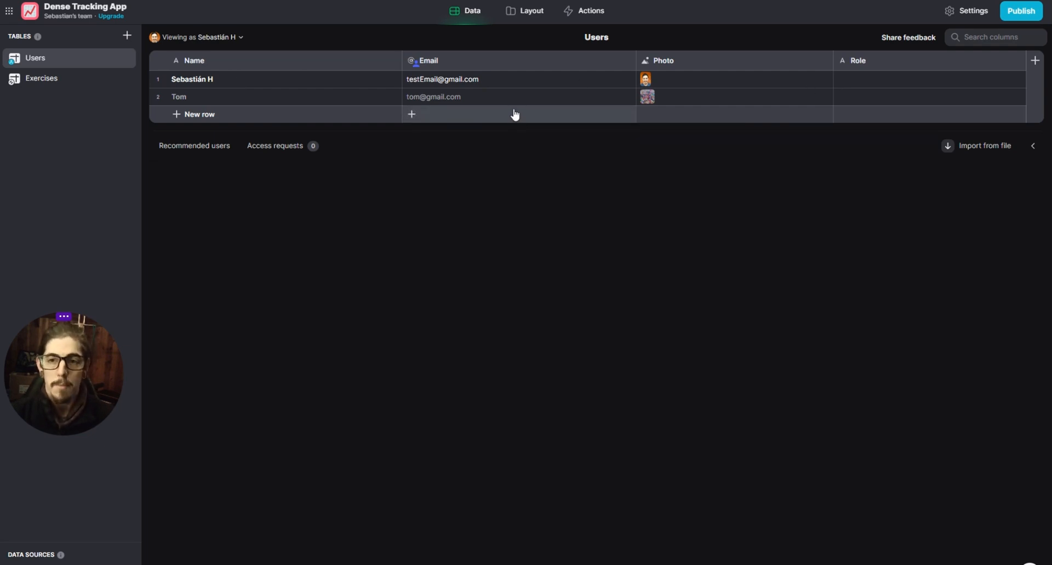
- Replace the Users collection on the Home screen with a Cover title component
left_click(525, 17)
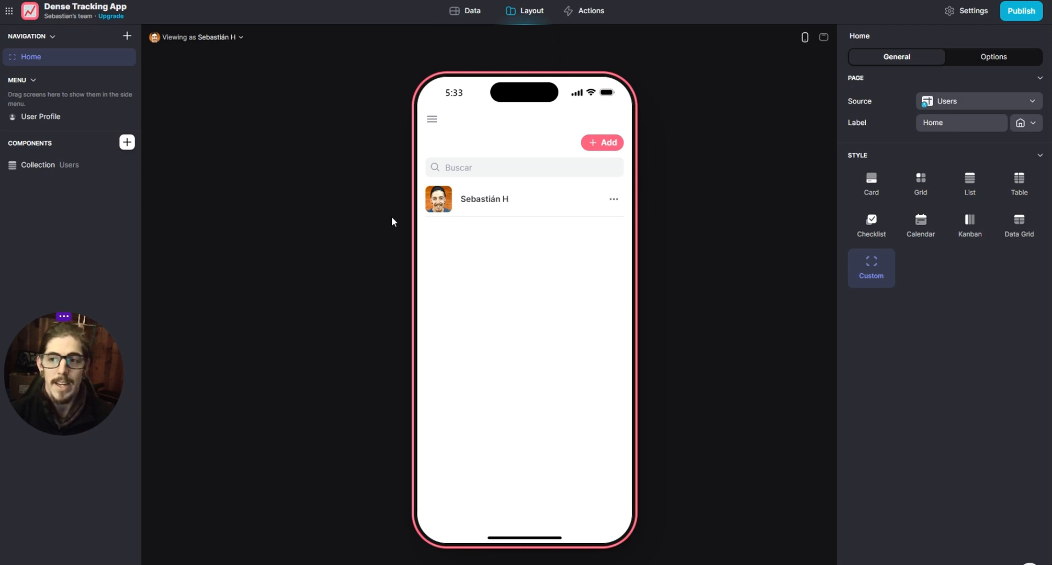
left_click(128, 165)
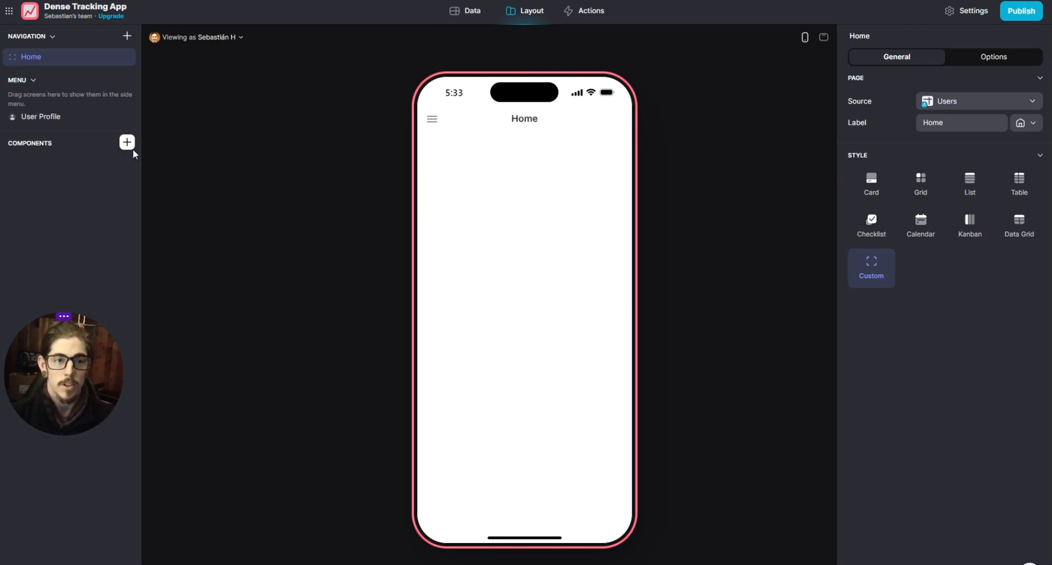
left_click(131, 146)
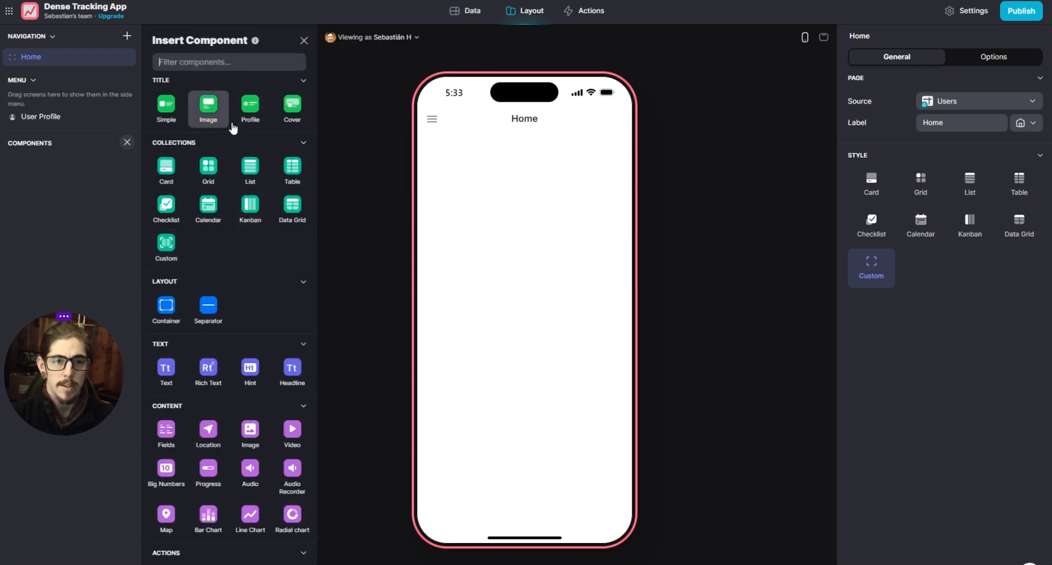
left_click(292, 105)
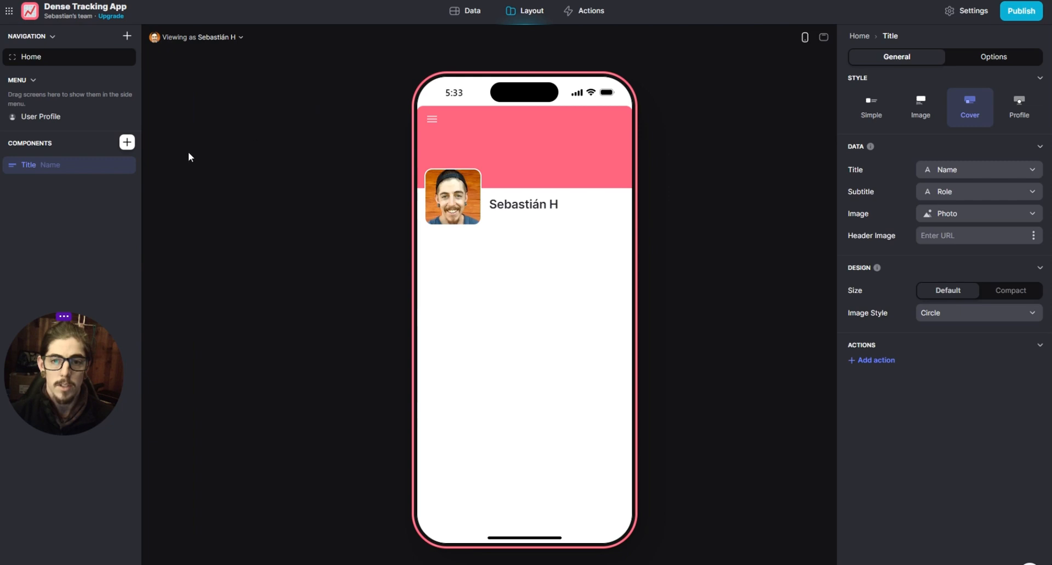
- Compare the title component's styles and choose Profile, then replace its Role subtitle with an empty custom value
left_click(1011, 110)
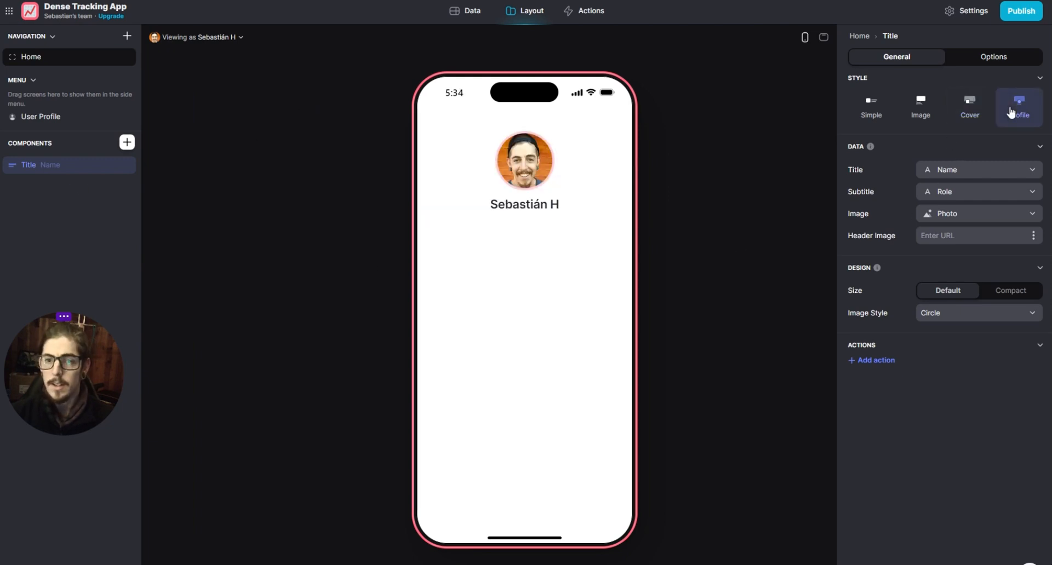
left_click(969, 114)
left_click(918, 110)
left_click(871, 108)
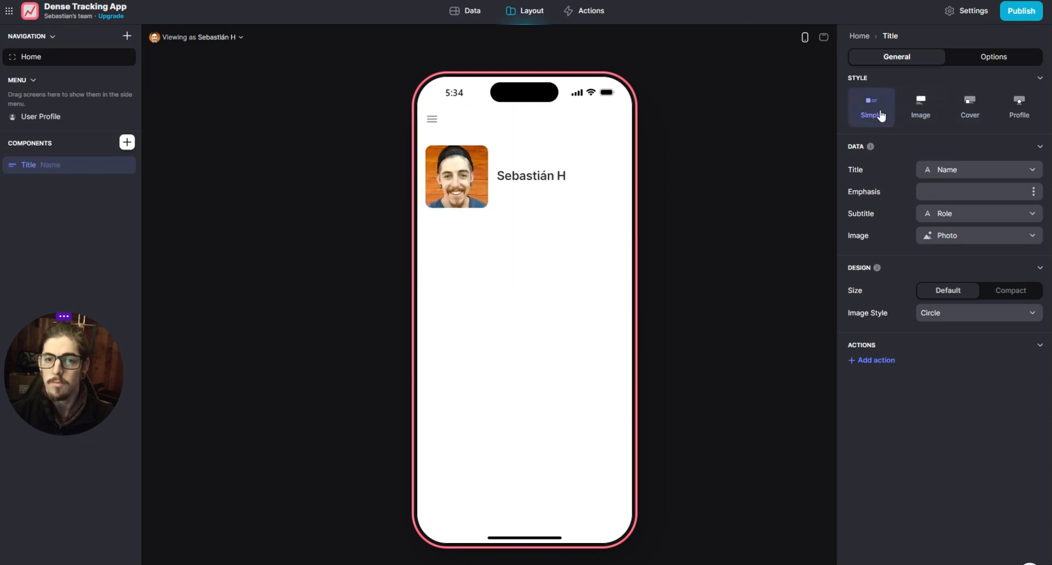
left_click(1015, 115)
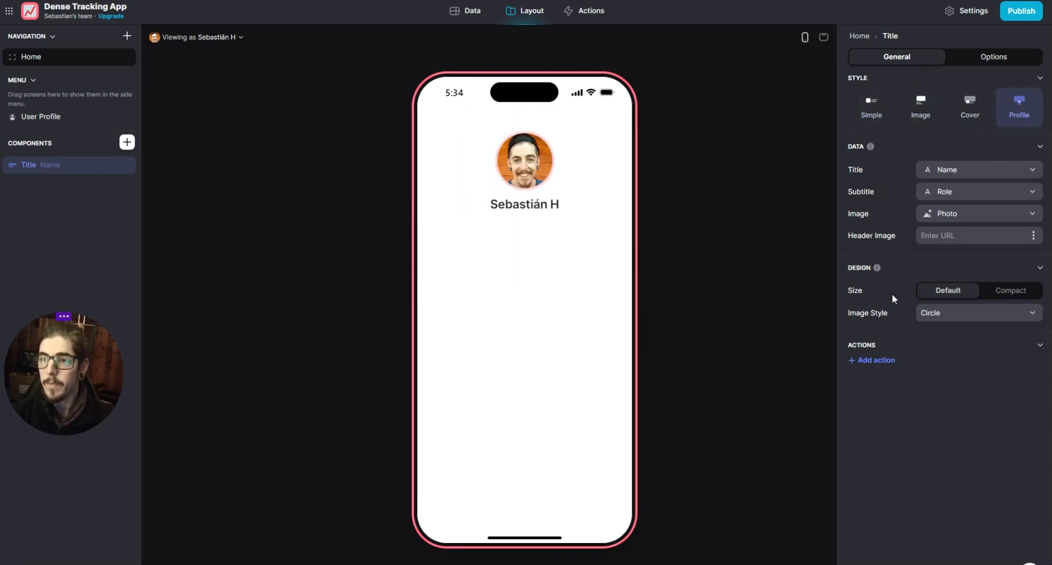
left_click(964, 192)
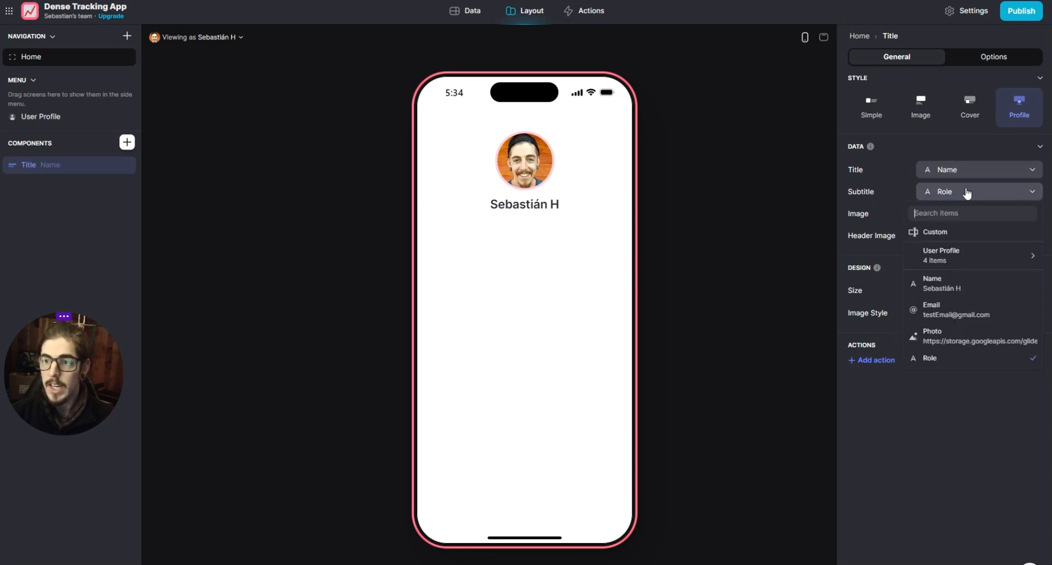
left_click(952, 226)
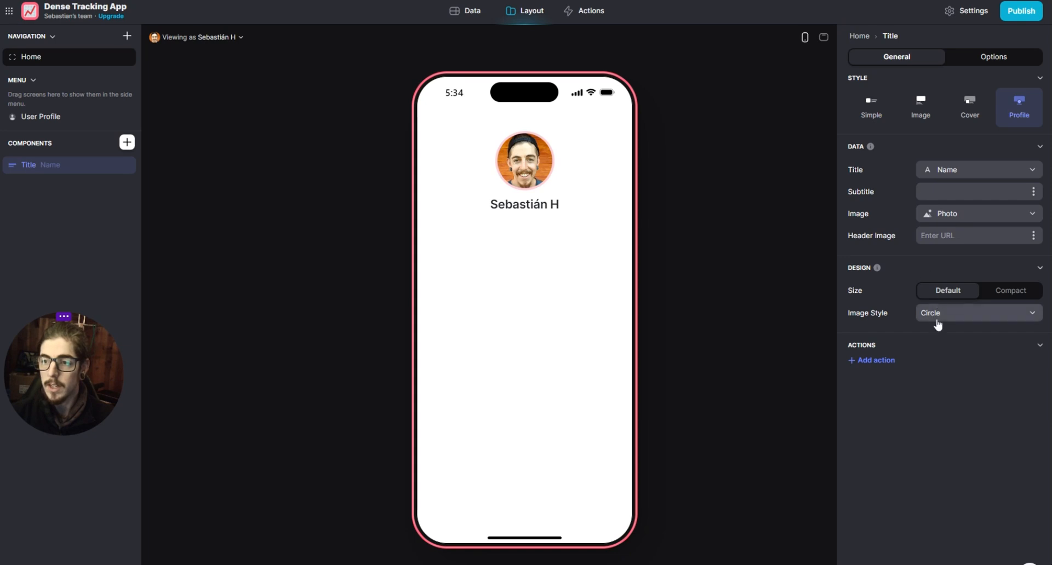
- Try the Compact size and the Rounded image style on the profile title, returning to Default and Circle
left_click(997, 297)
left_click(965, 298)
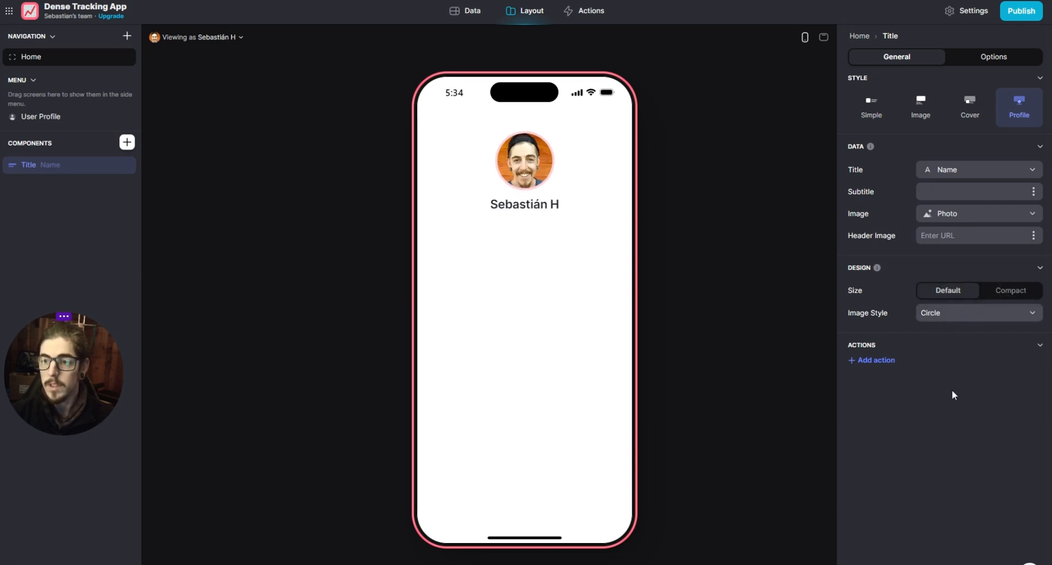
left_click(956, 323)
left_click(949, 348)
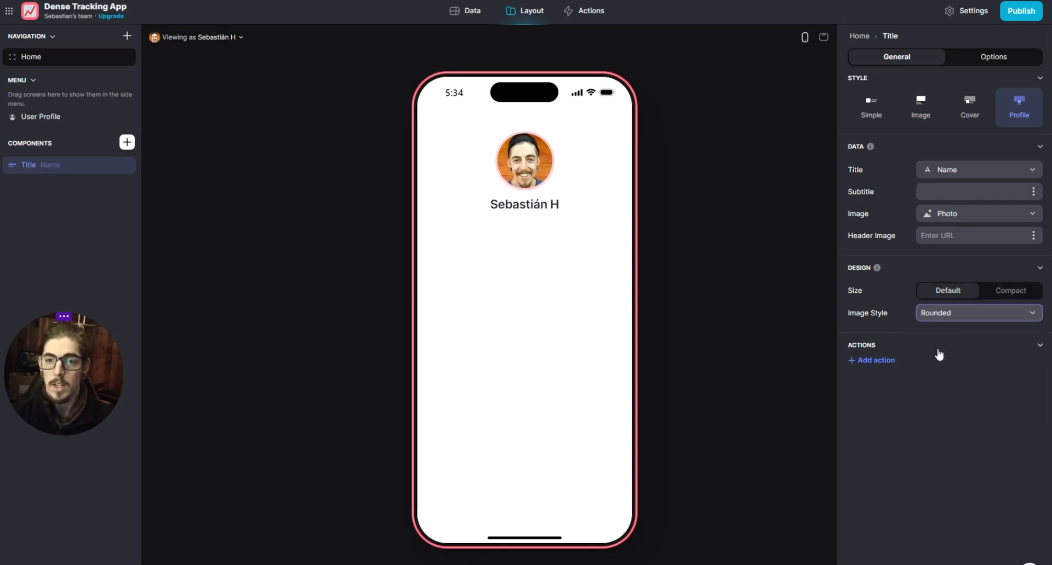
left_click(941, 326)
left_click(926, 332)
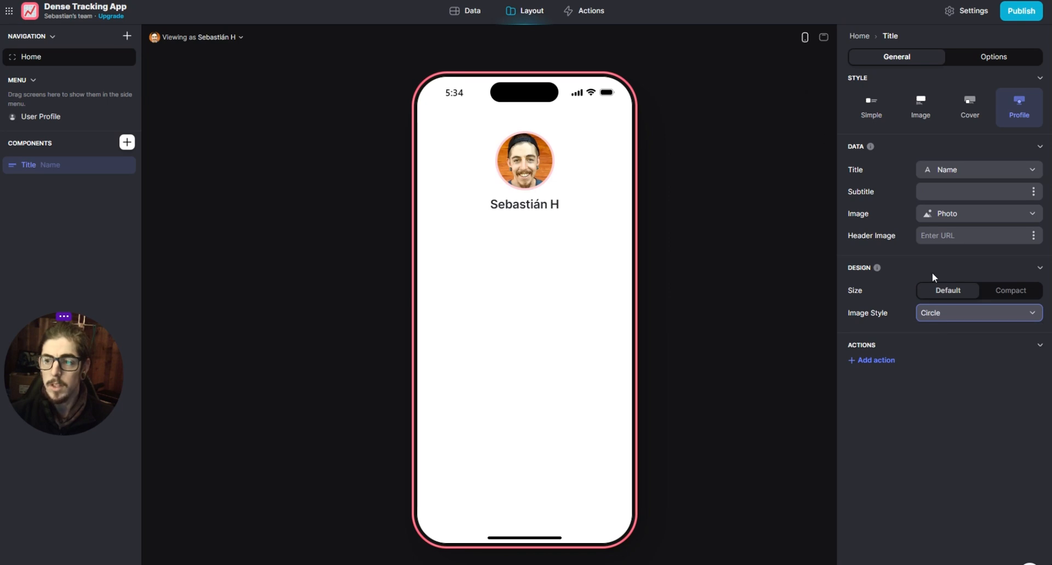
left_click(939, 320)
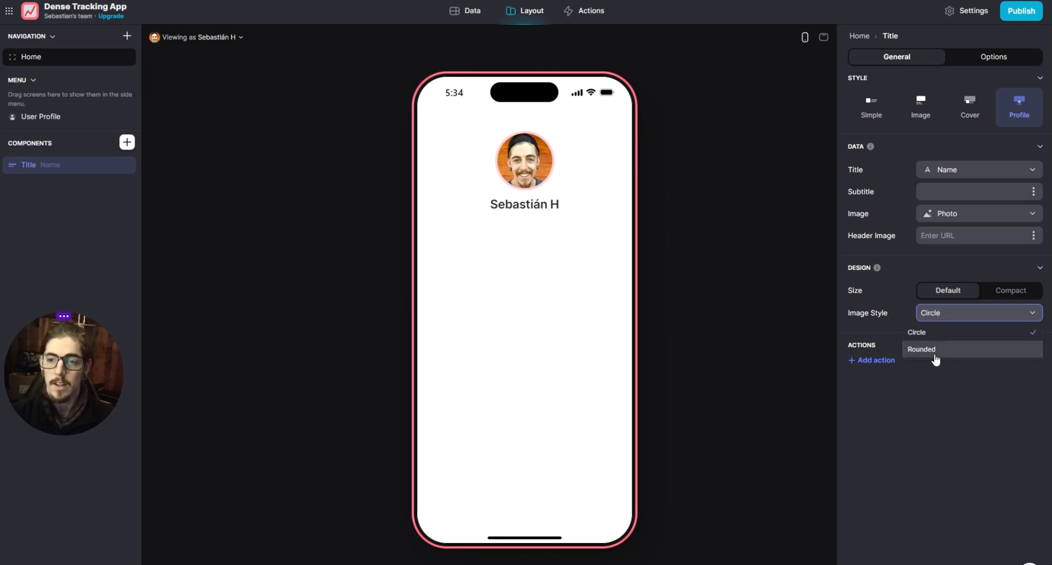
left_click(935, 354)
left_click(936, 314)
left_click(936, 332)
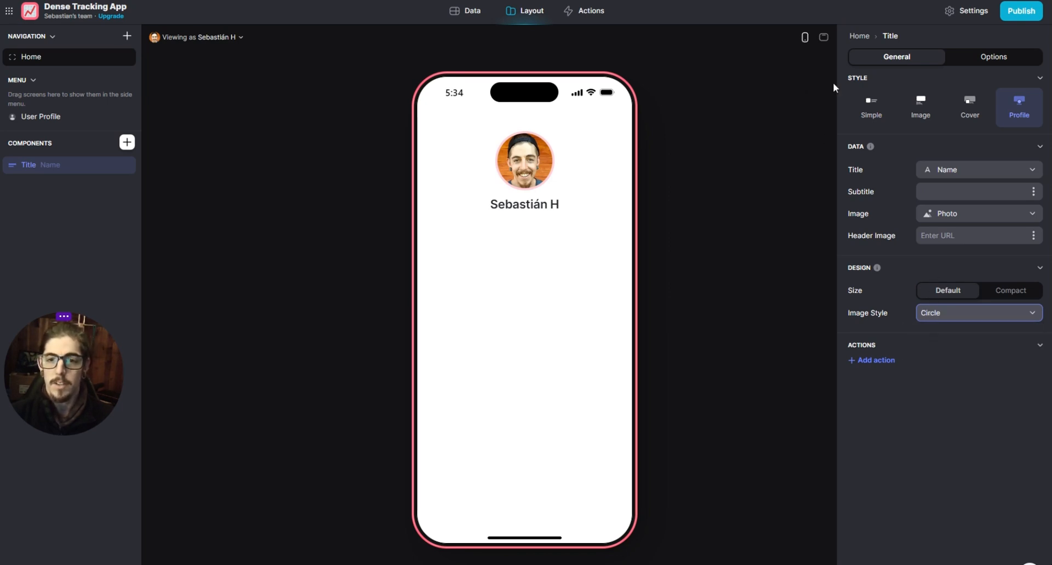
- Compare the title's Rounded and Circle image styles and Compact size in the desktop preview, then return to the phone preview
left_click(824, 38)
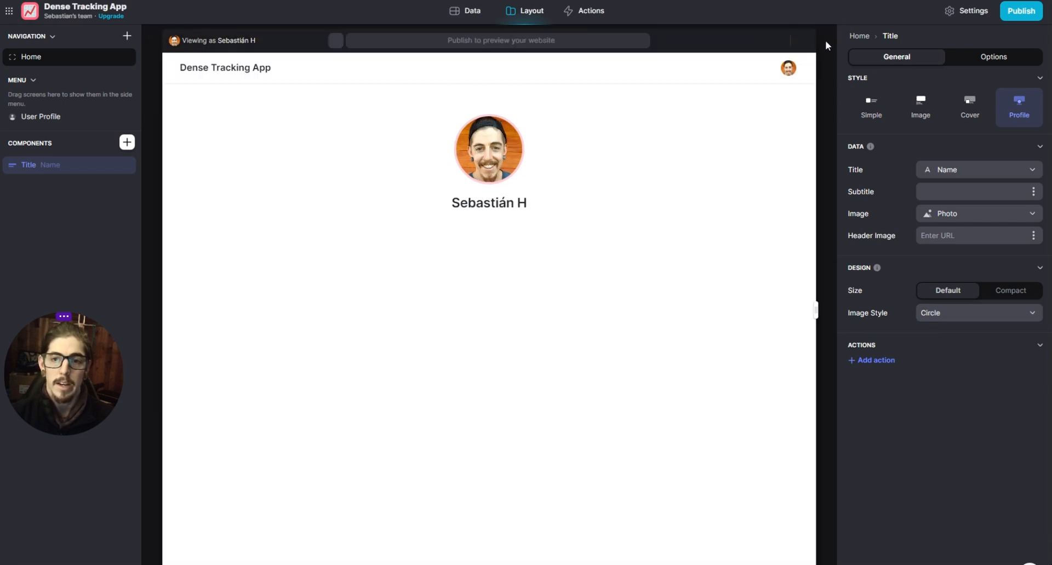
left_click(930, 313)
left_click(932, 349)
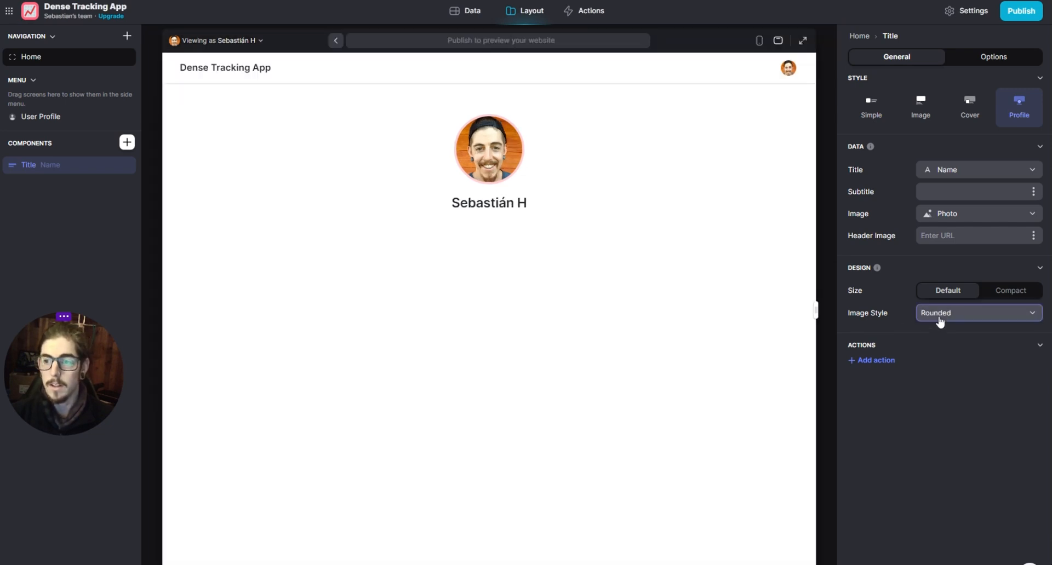
left_click(938, 316)
left_click(937, 333)
left_click(948, 318)
left_click(943, 350)
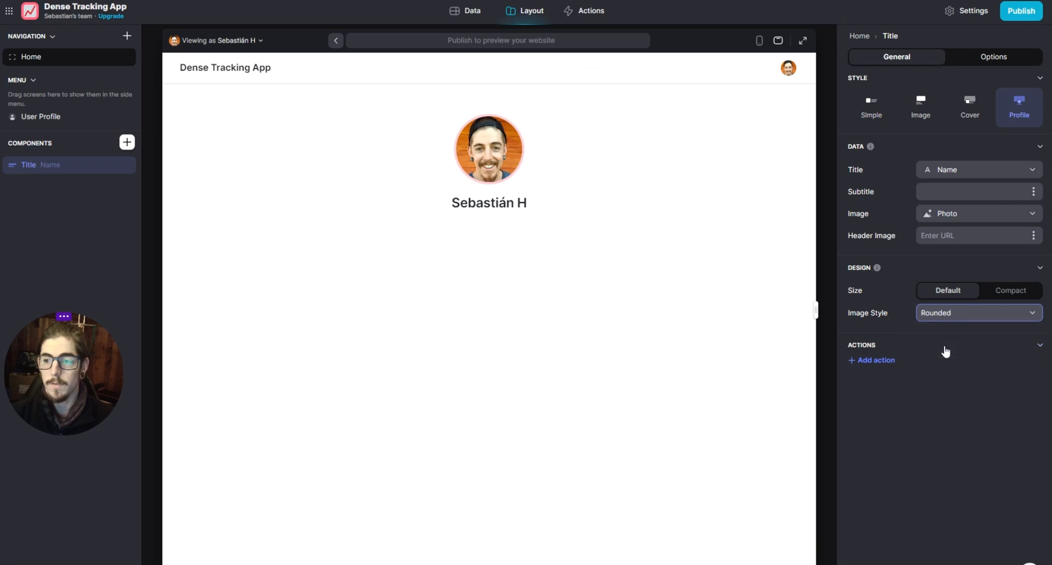
left_click(1013, 292)
left_click(968, 294)
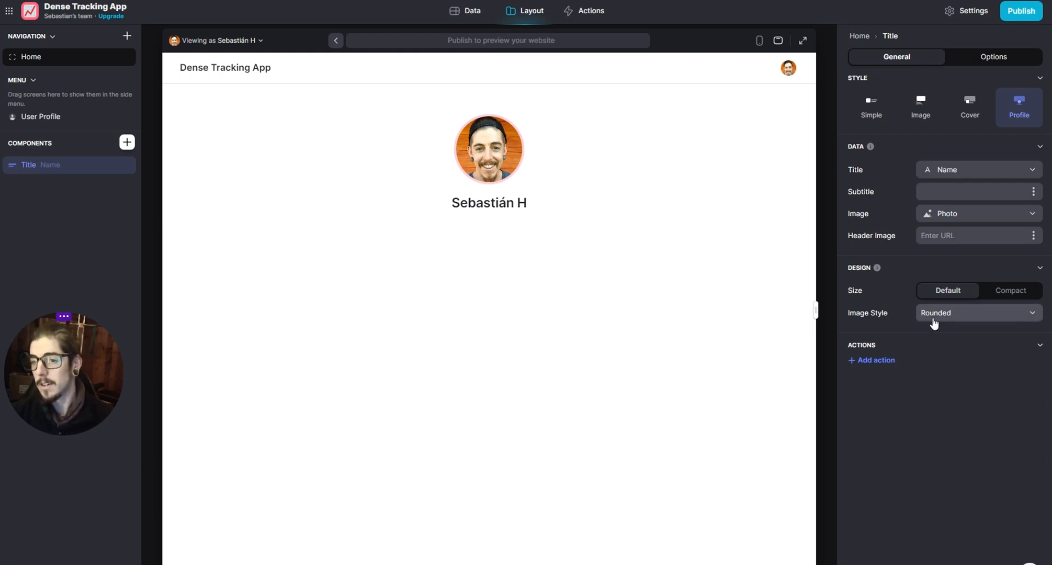
left_click(959, 313)
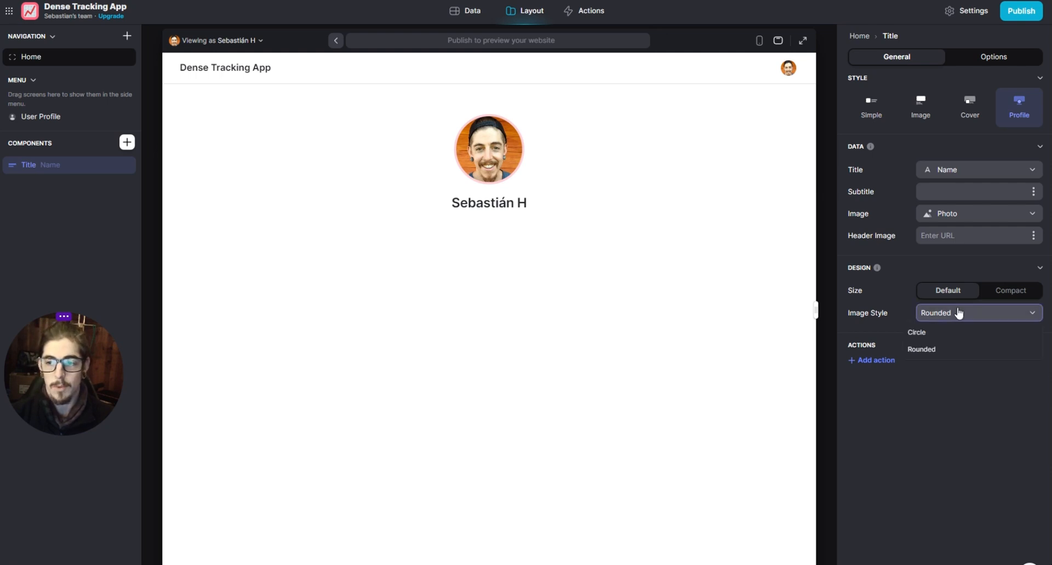
left_click(931, 334)
left_click(759, 40)
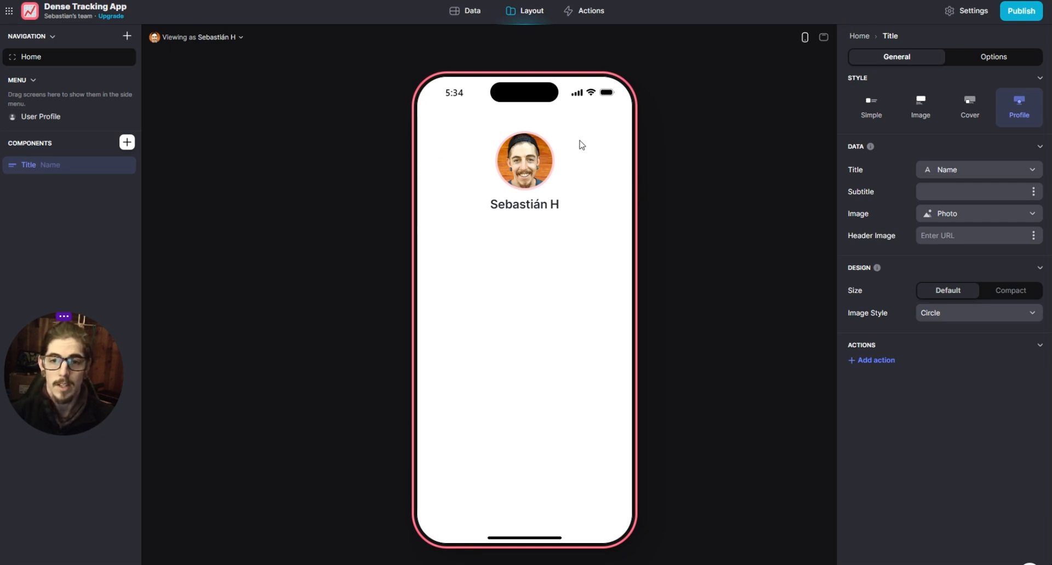
- Set the profile title's image style to Rounded
left_click(963, 315)
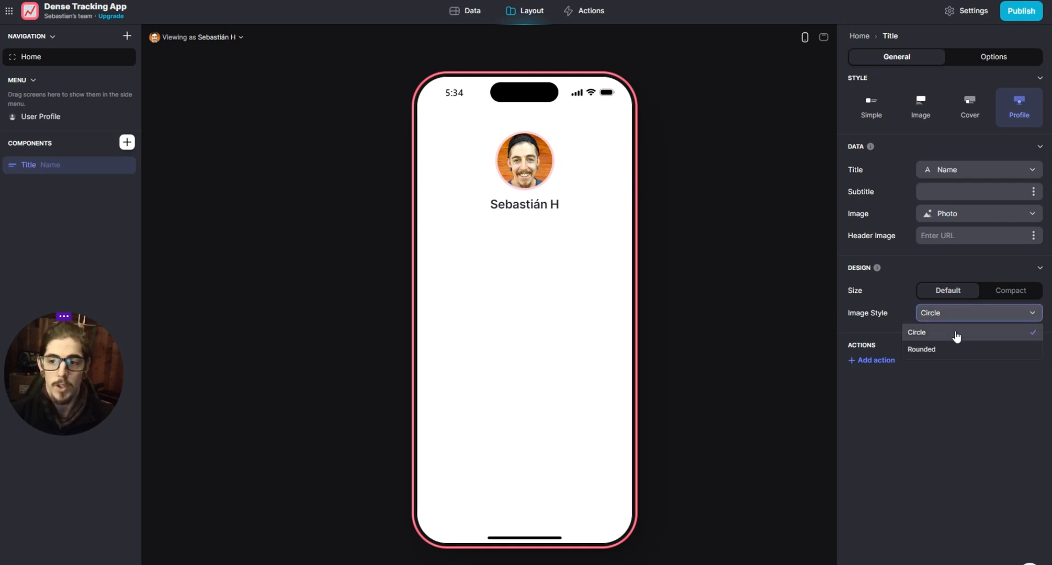
left_click(932, 353)
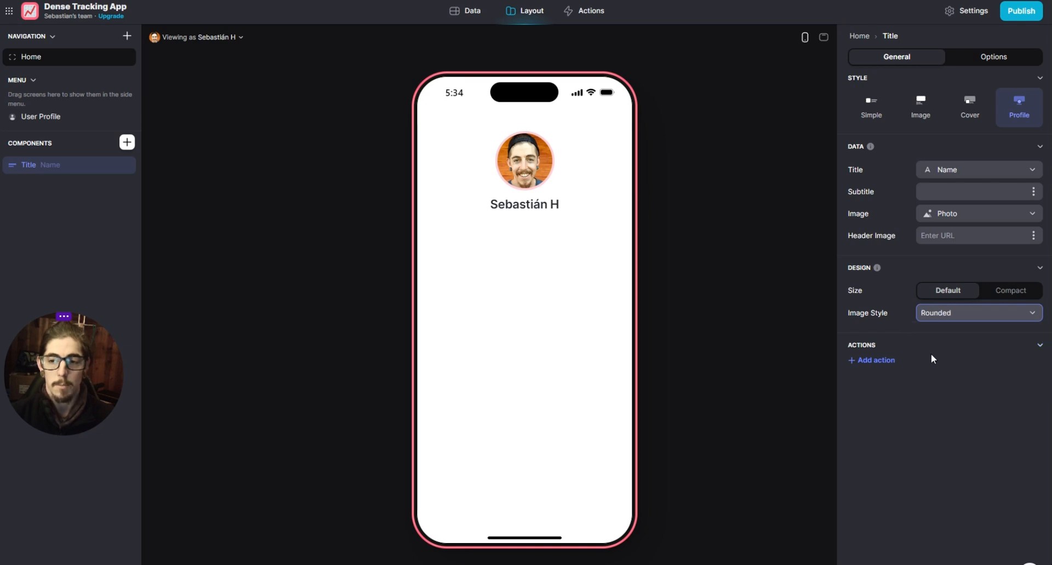
- Try TEst as the profile title's custom subtitle
left_click(822, 37)
left_click(759, 40)
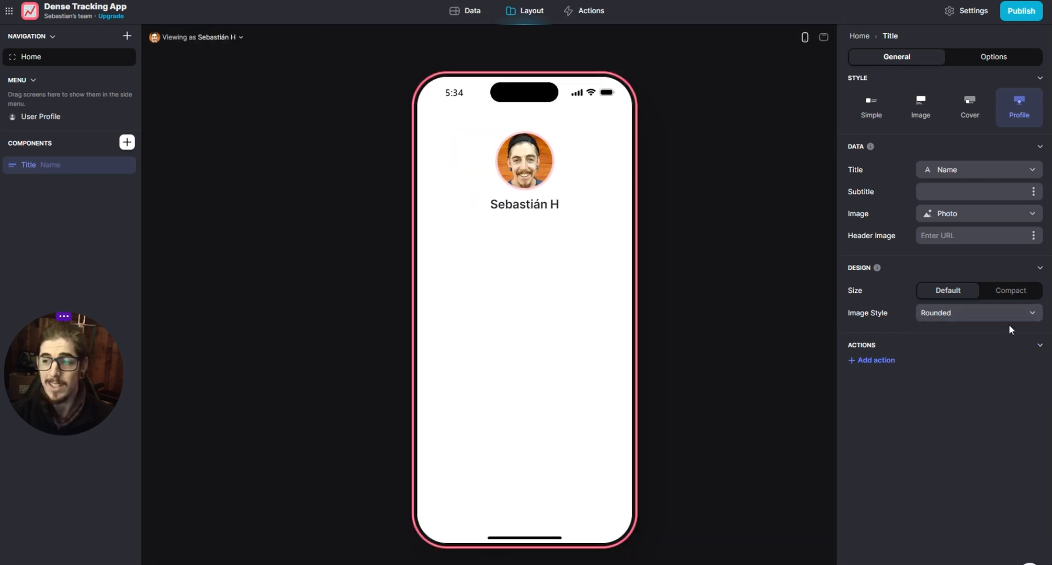
left_click(1032, 213)
left_click(953, 336)
left_click(945, 192)
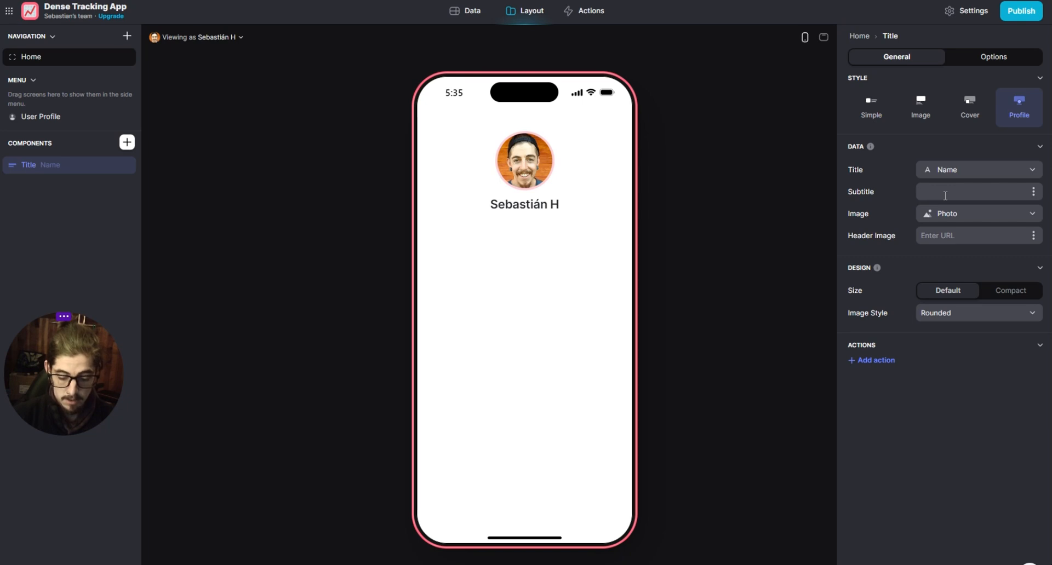
type("TEst")
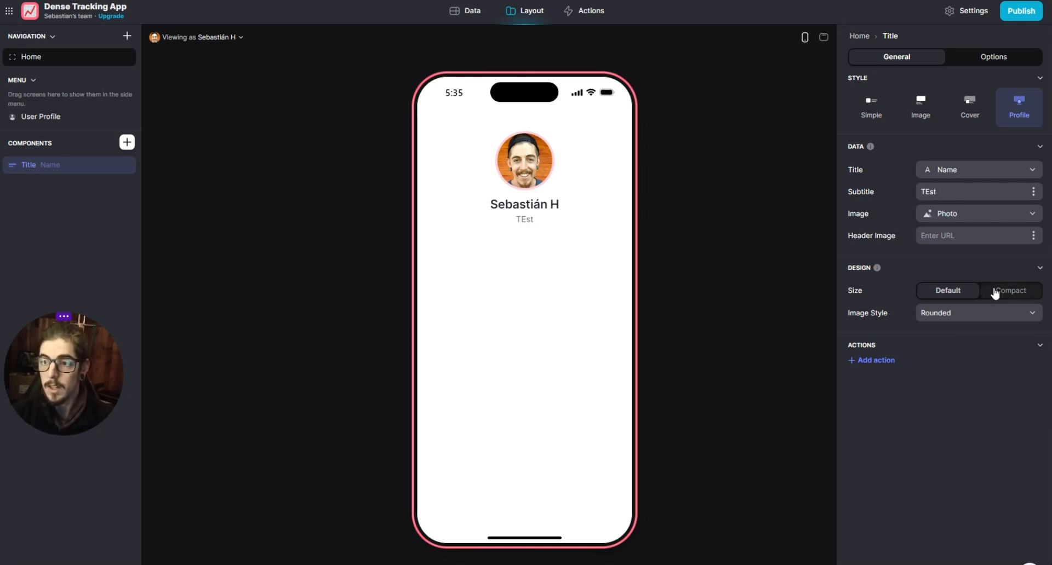
- Set the profile title's image style to Circle and clear its subtitle text
left_click(967, 313)
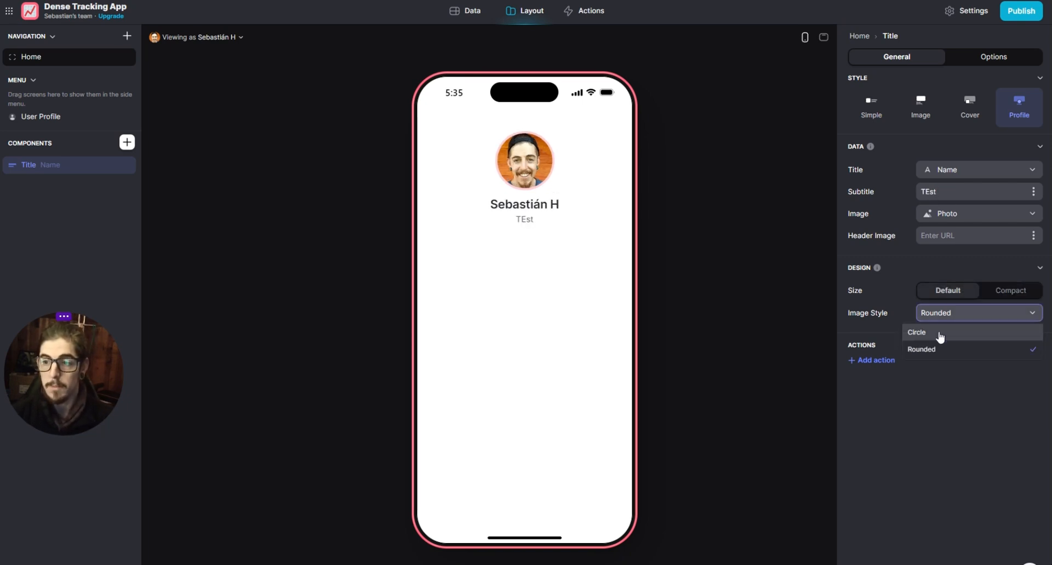
left_click(947, 332)
left_click(963, 317)
left_click(944, 335)
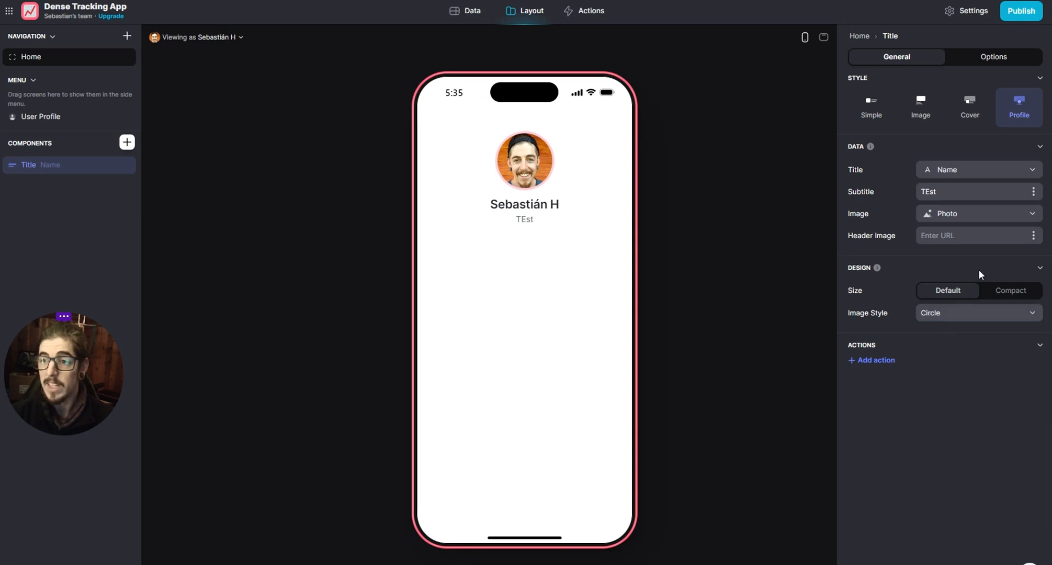
left_click_drag(942, 192, 913, 195)
key("BackSpace")
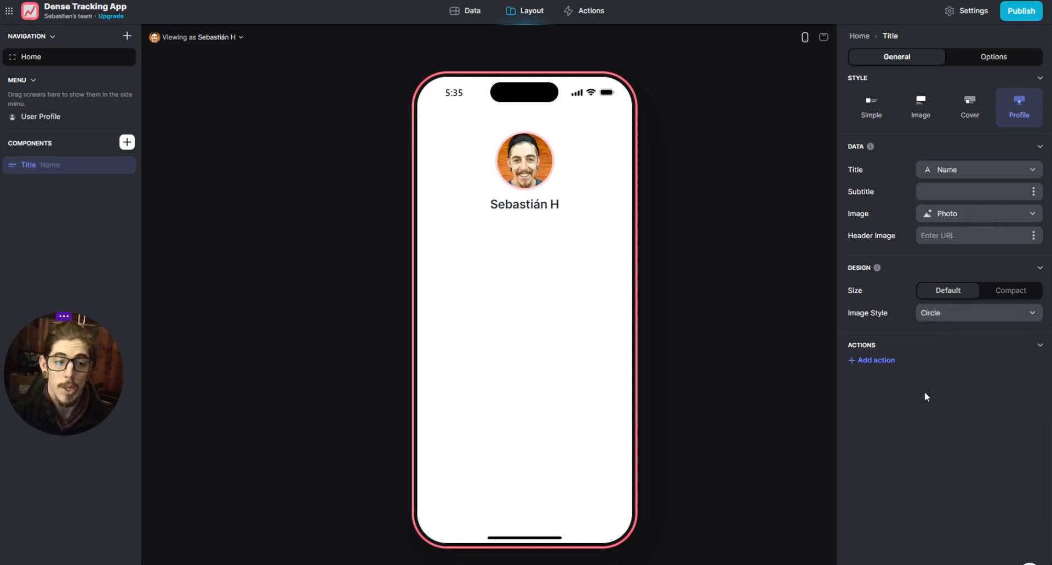
- Find the Button component by searching for butt and add it to the Home screen under the profile title
left_click_drag(43, 361, 52, 467)
left_click(90, 248)
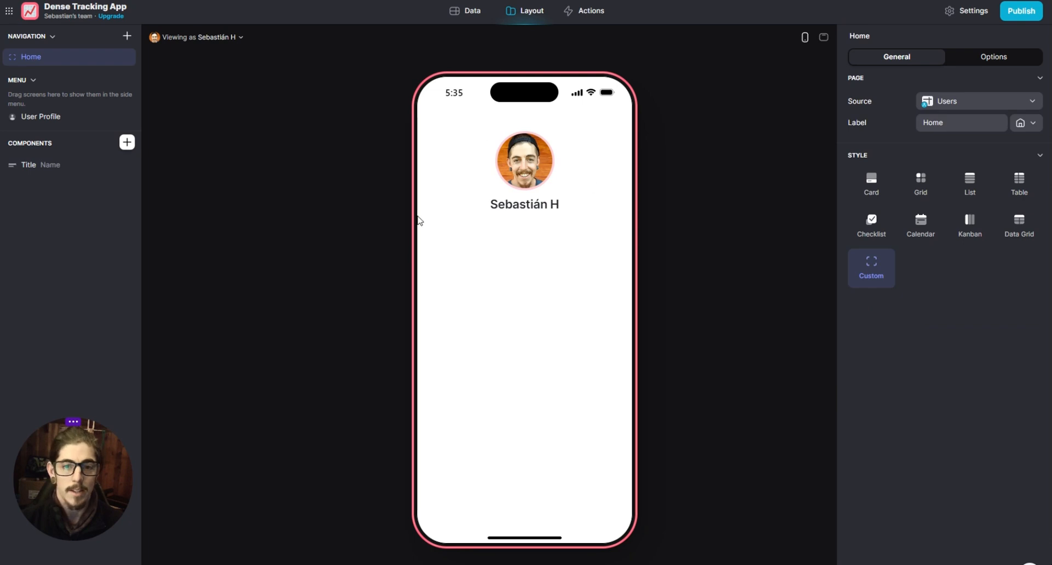
left_click(126, 142)
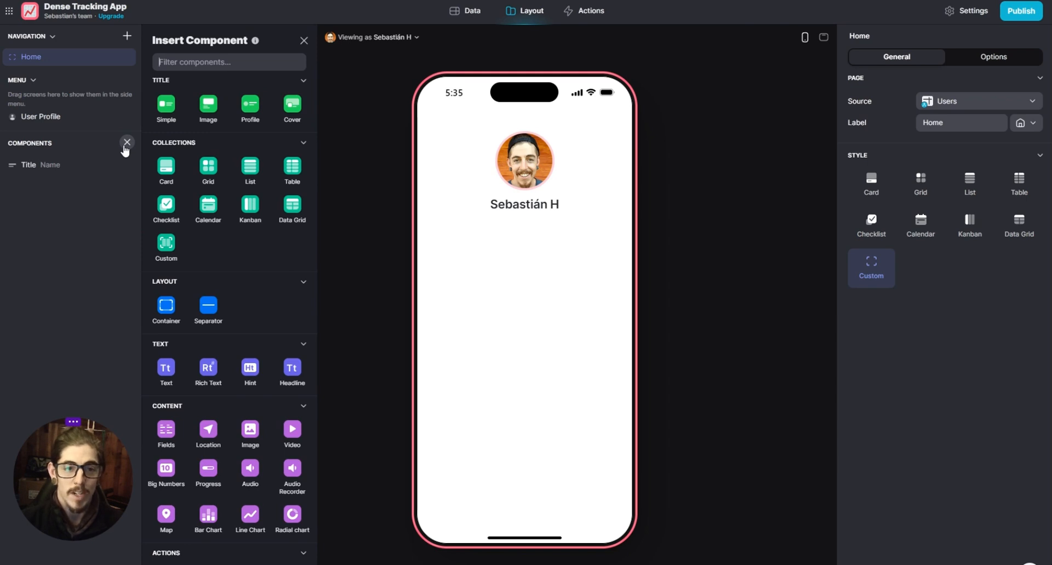
scroll(222, 252, "down", 1)
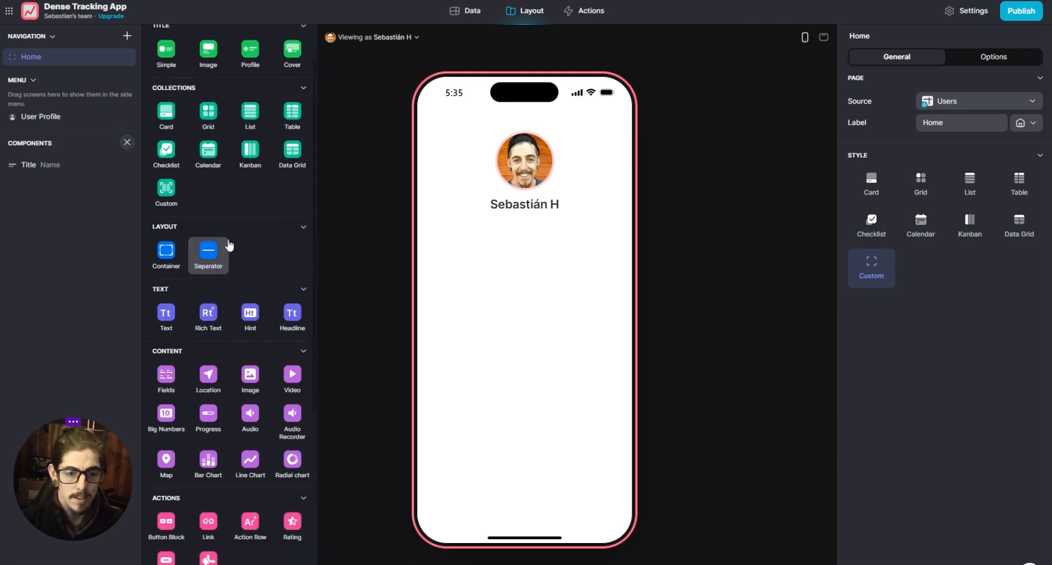
scroll(229, 245, "up", 1)
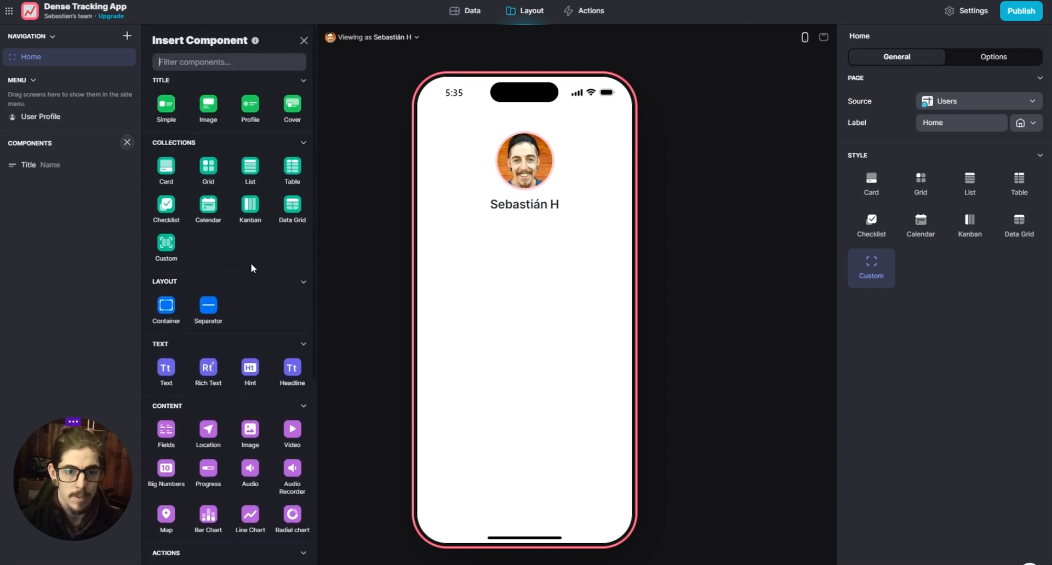
scroll(247, 260, "down", 1)
scroll(208, 168, "up", 1)
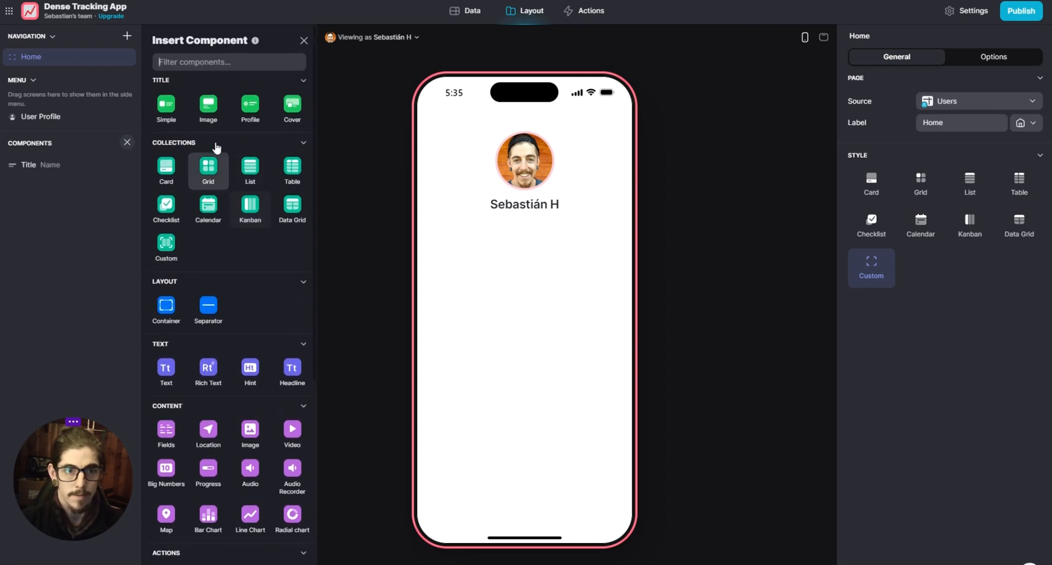
type("butt")
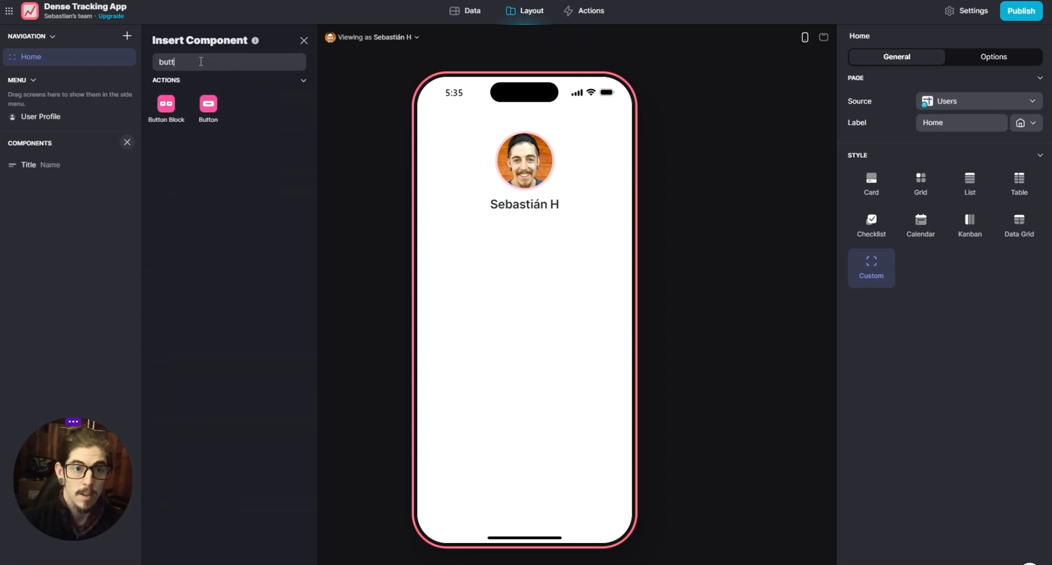
left_click(208, 106)
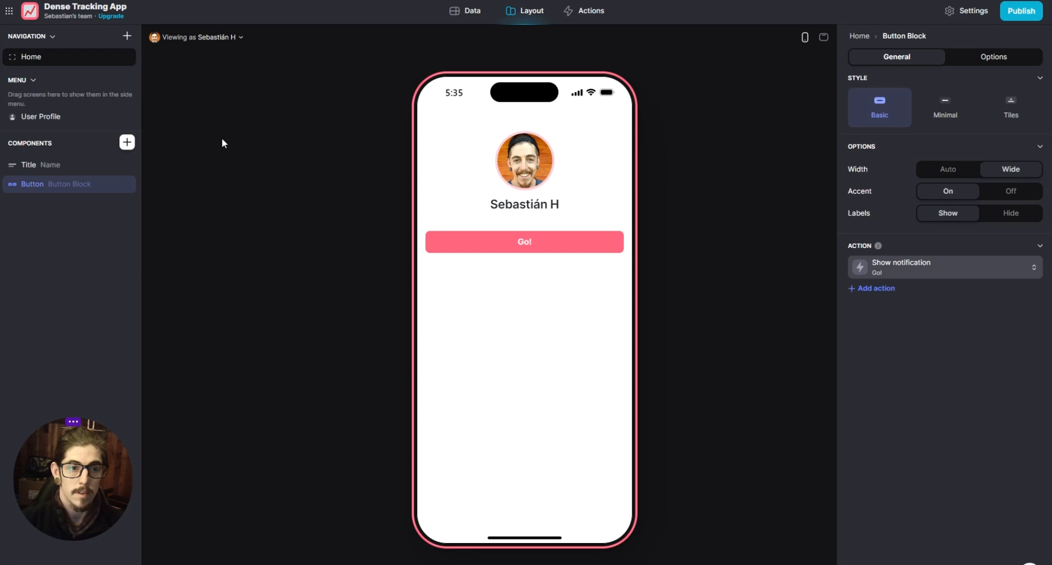
left_click(89, 249)
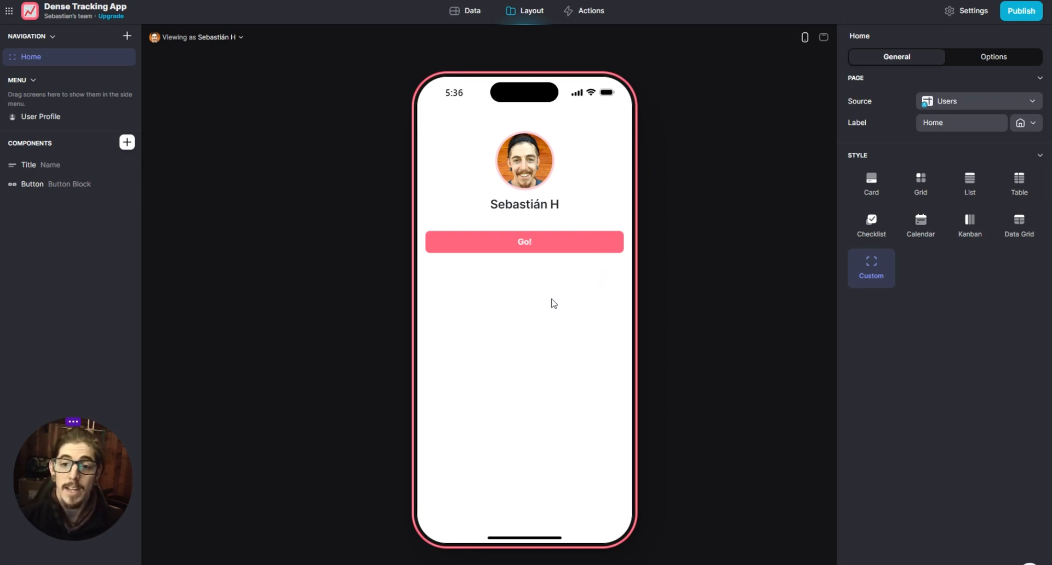
- Change the Home screen button's action to Show new screen
left_click(80, 188)
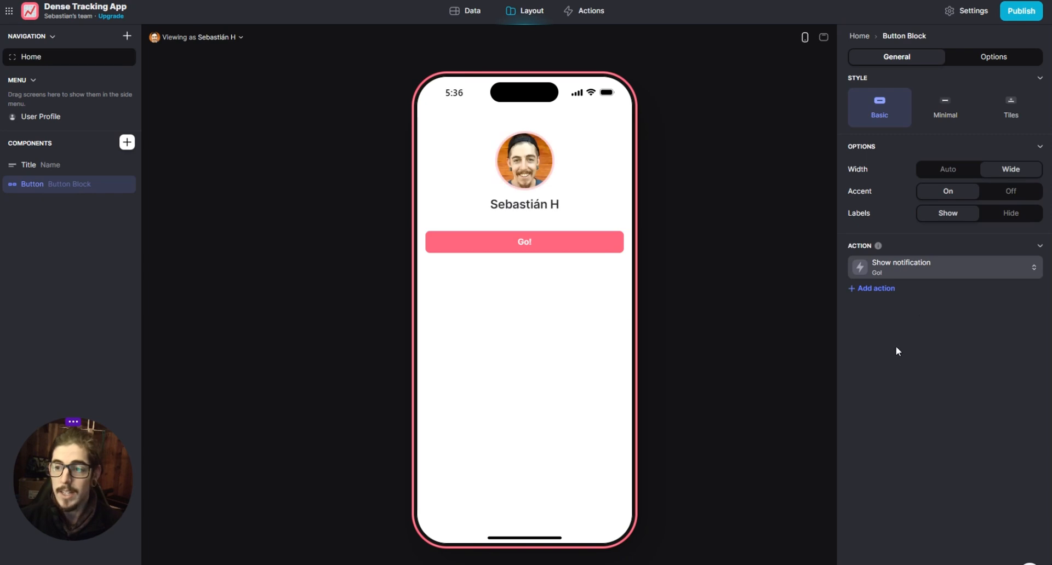
left_click(933, 280)
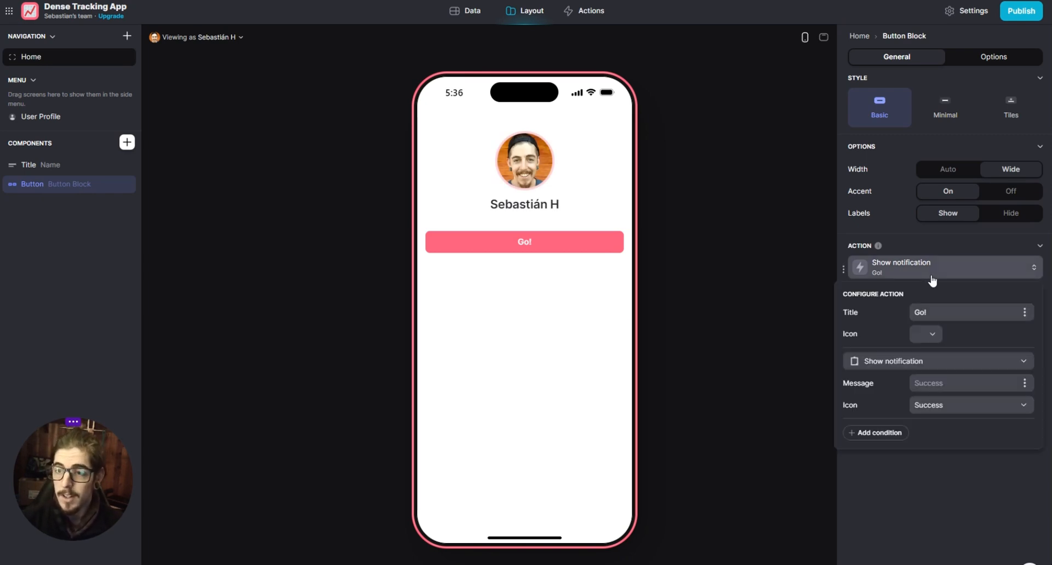
left_click(918, 362)
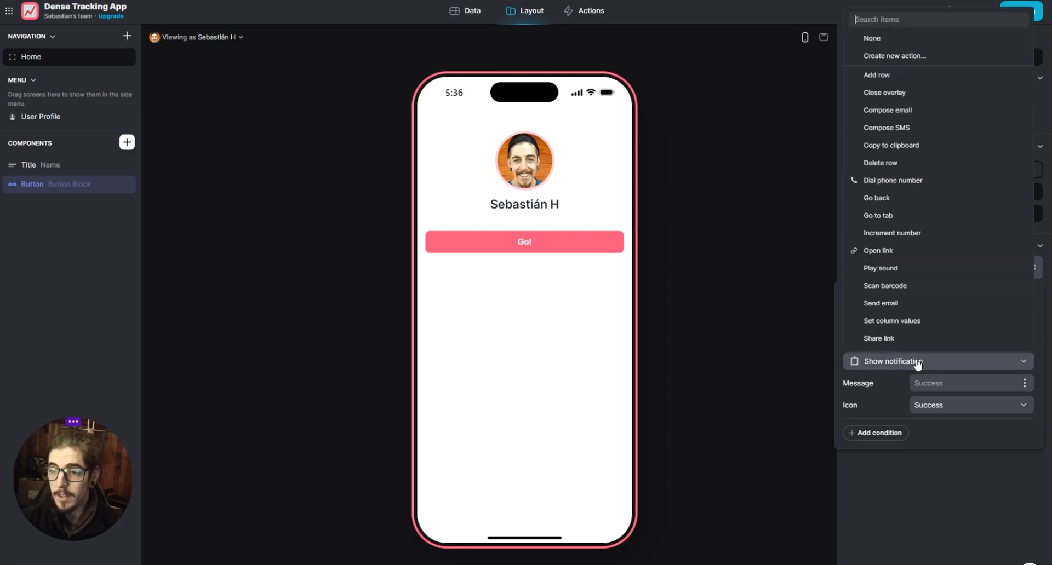
scroll(930, 336, "down", 3)
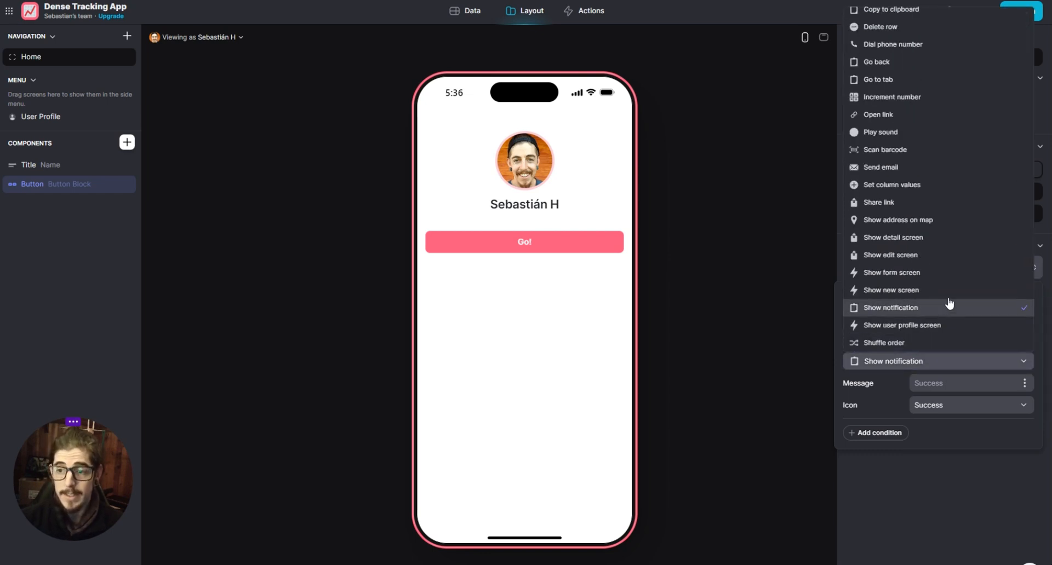
left_click(918, 291)
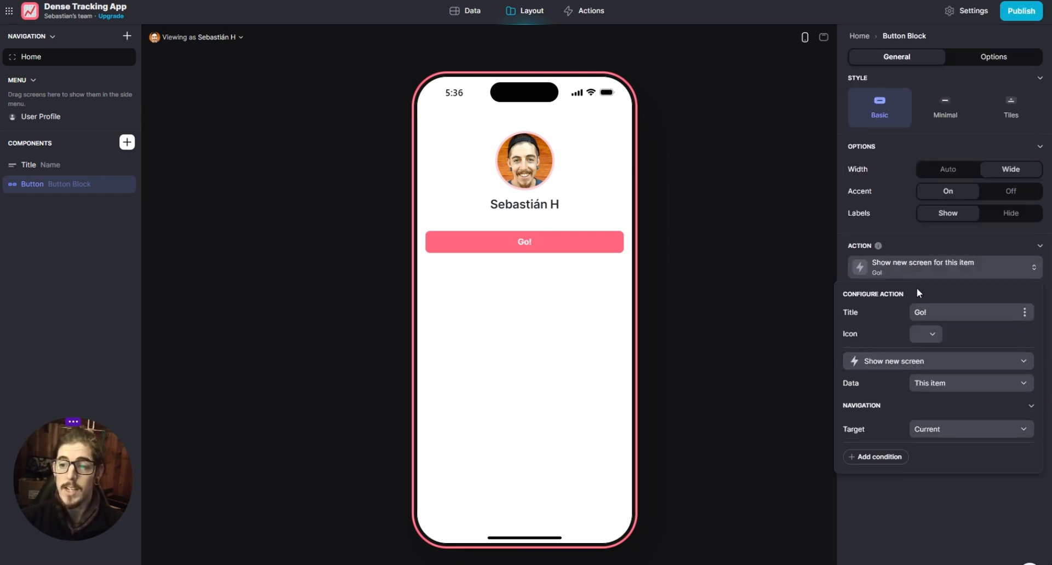
- Set the button action's title to Log Dense Session
left_click(942, 309)
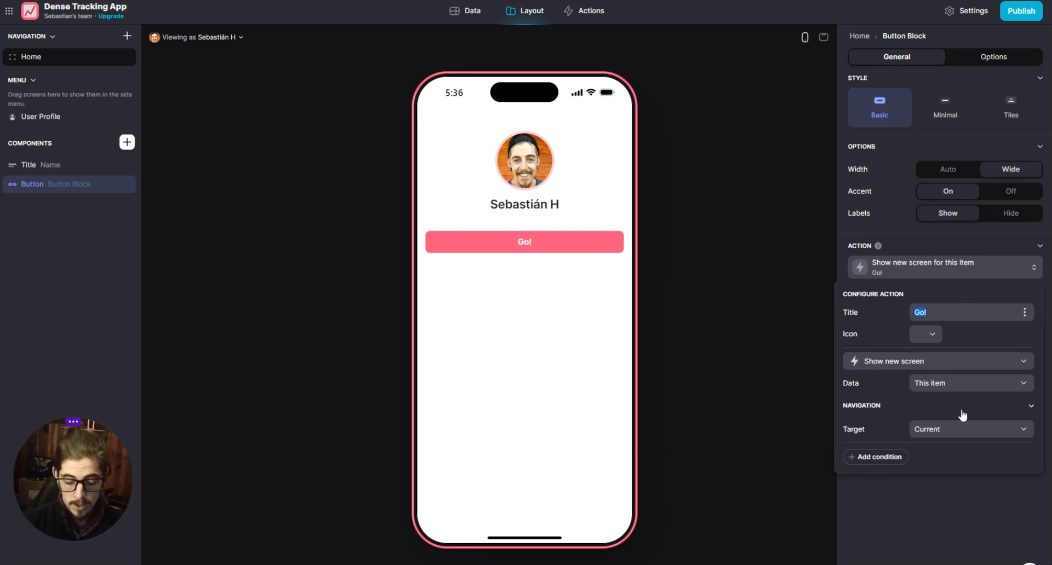
type("Log")
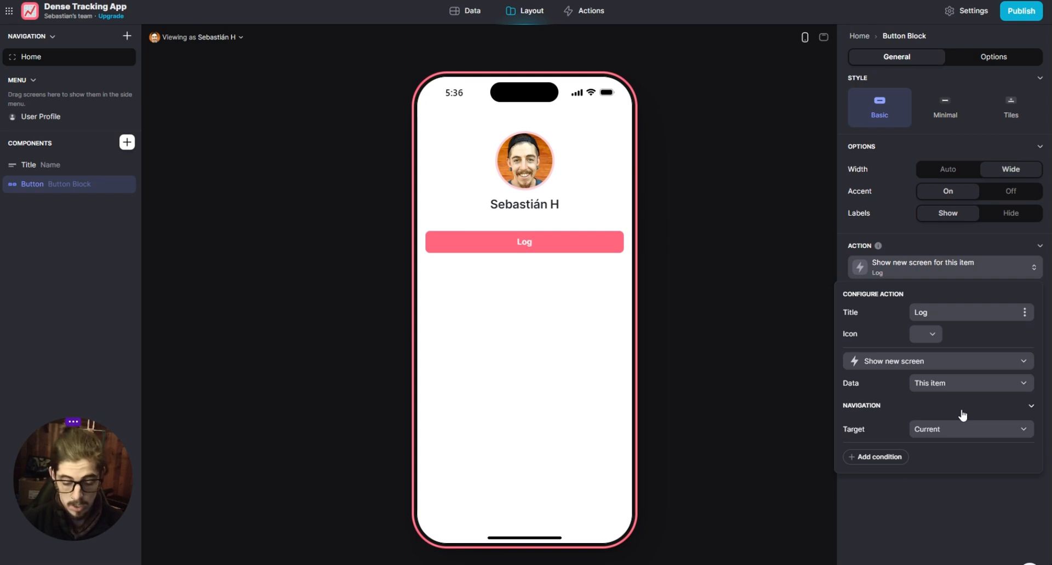
type(" Workout")
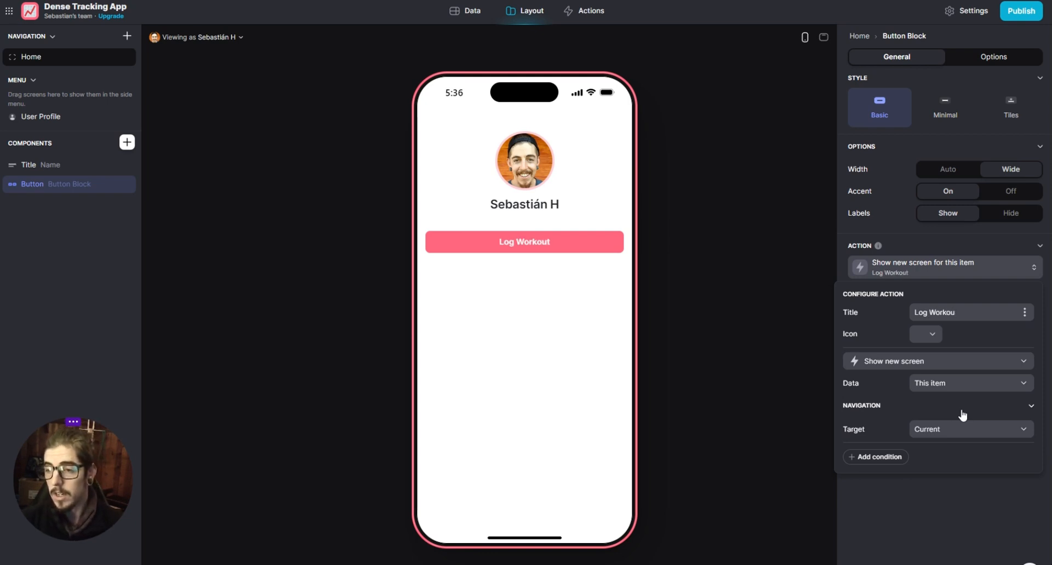
key("BackSpace")
key("BackSpace")
key("BackSpace")
key("BackSpace")
key("BackSpace")
key("BackSpace")
key("BackSpace")
type("Dens")
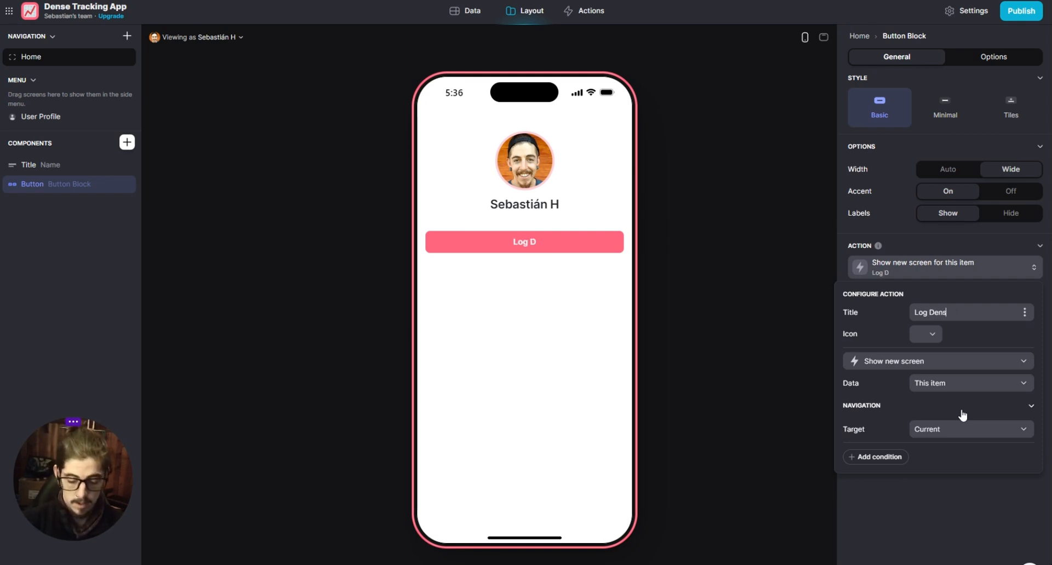
type("e Dession")
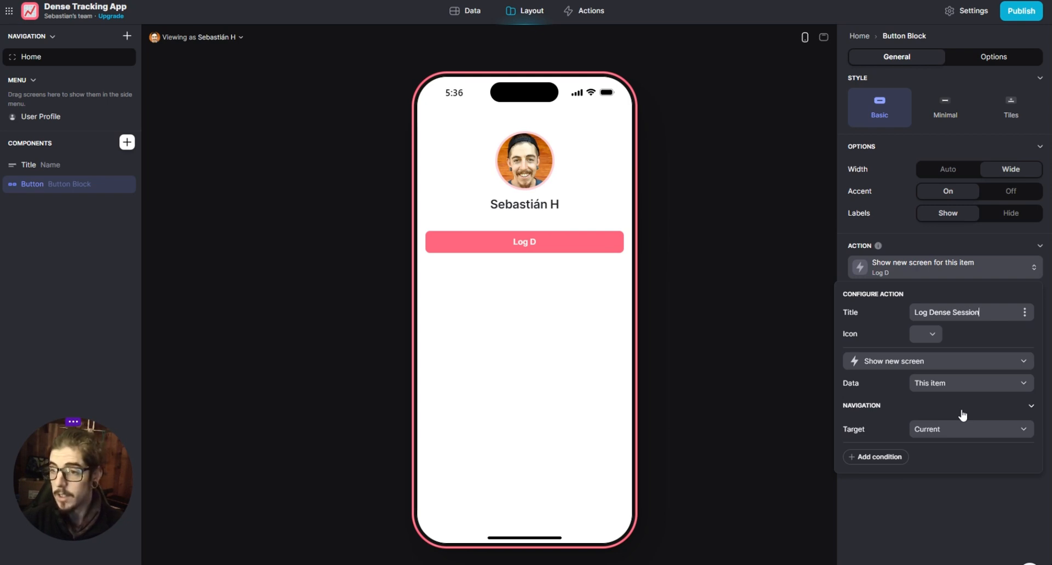
- Search the Glide icon set for a button icon using musc and weigh
left_click(932, 335)
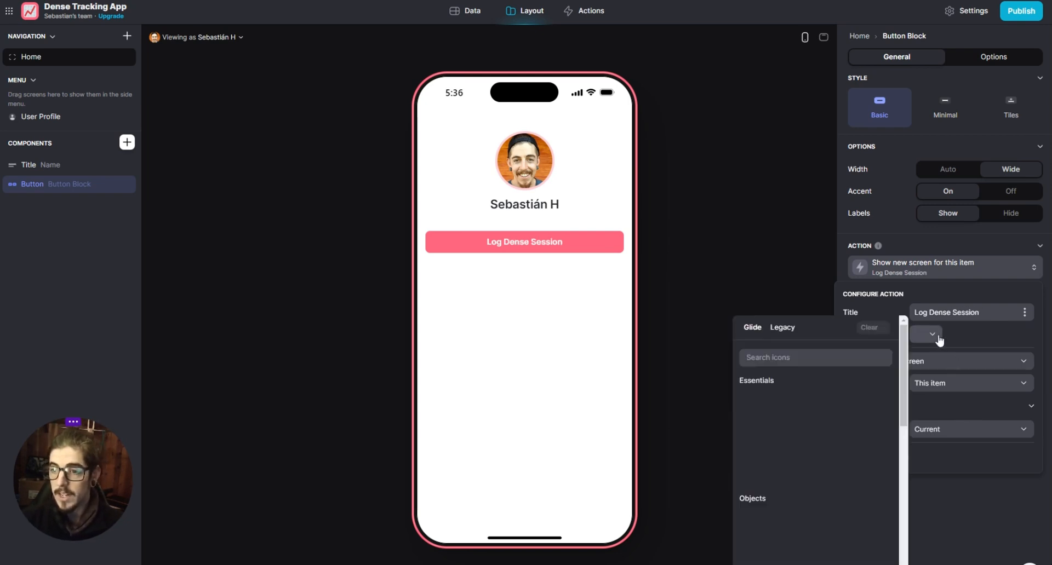
left_click(797, 359)
type("musc")
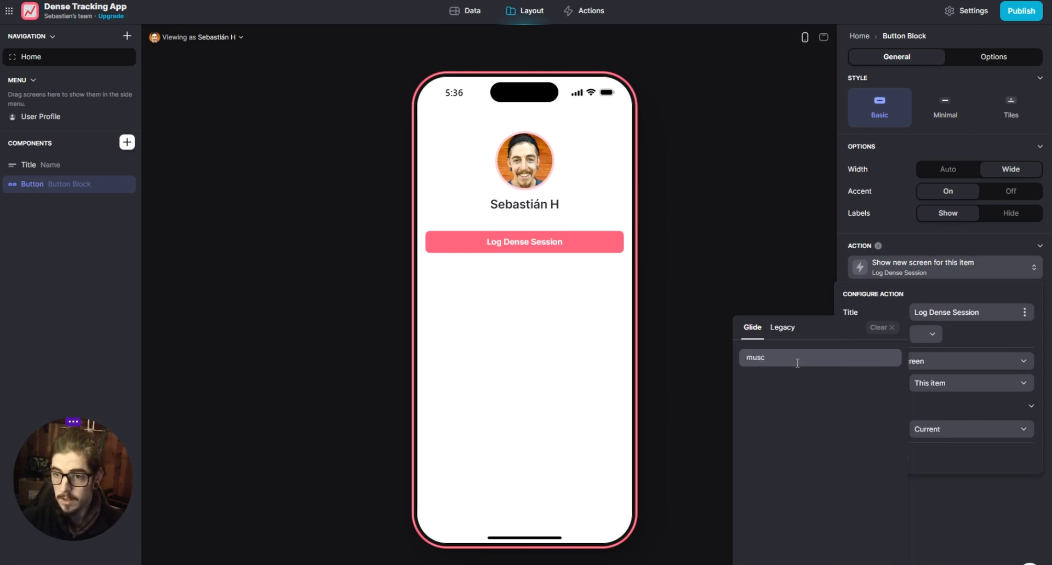
key("BackSpace")
key("BackSpace")
key("BackSpace")
key("BackSpace")
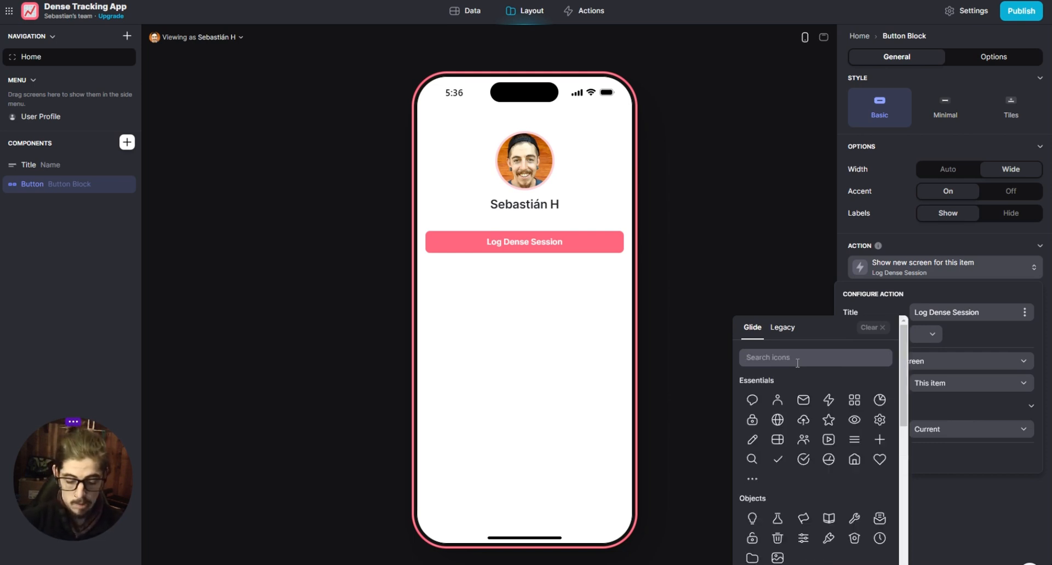
type("weigh")
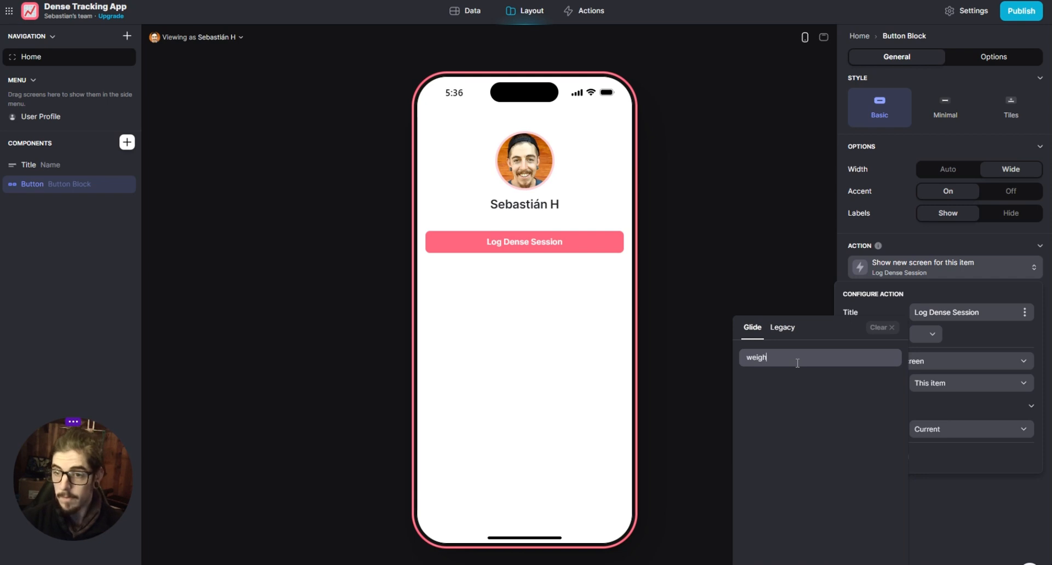
key("BackSpace")
key("BackSpace")
key("BackSpace")
key("BackSpace")
key("BackSpace")
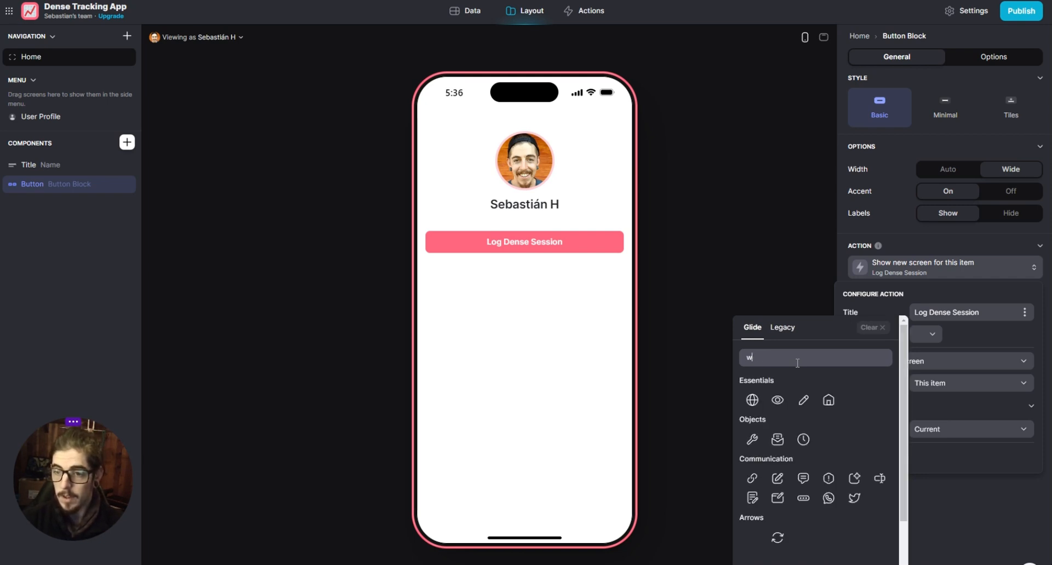
- Search the Legacy icon set for dumb and give the button the diagonal dumbbell icon from Sports
left_click(783, 327)
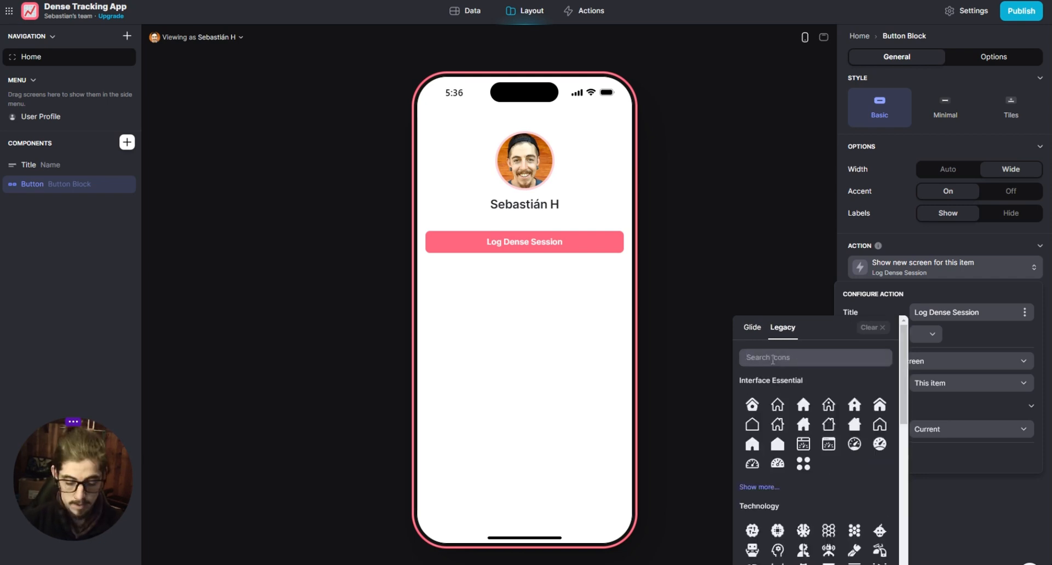
left_click(773, 359)
type("dumb")
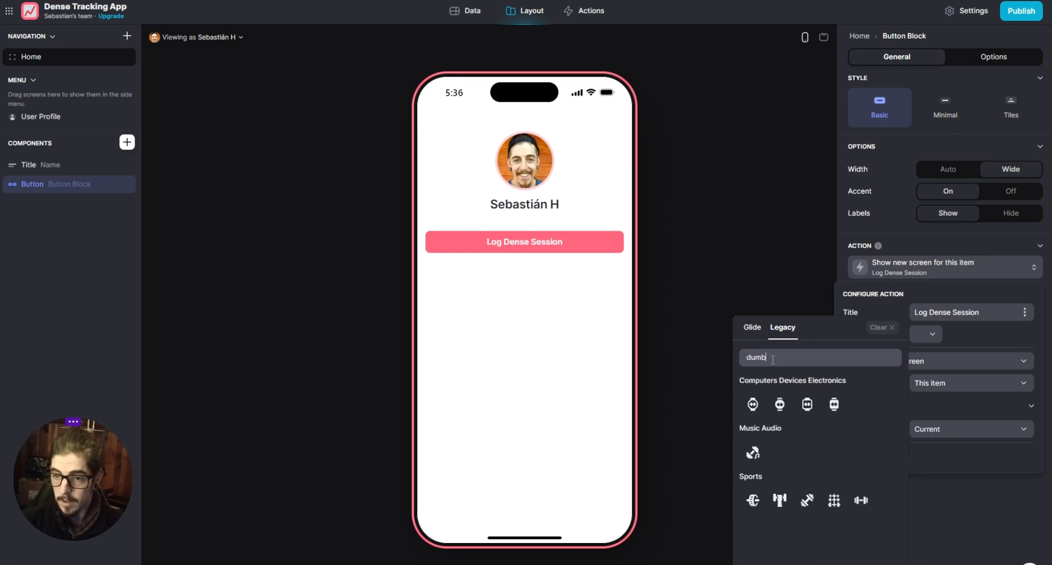
left_click(806, 502)
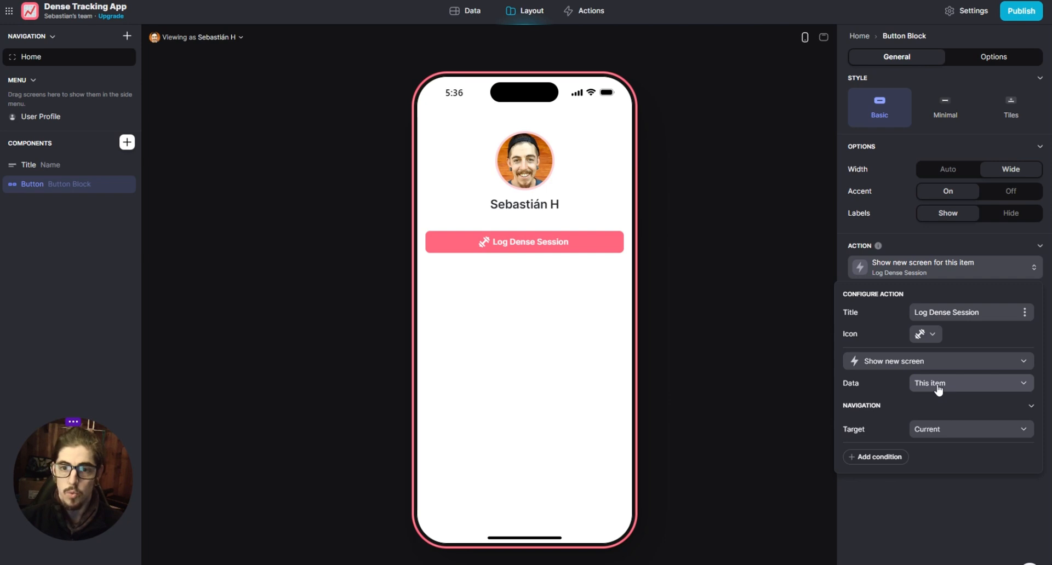
- Review the data source choices for the button's new screen, keep This item, and close the action configuration
left_click(969, 384)
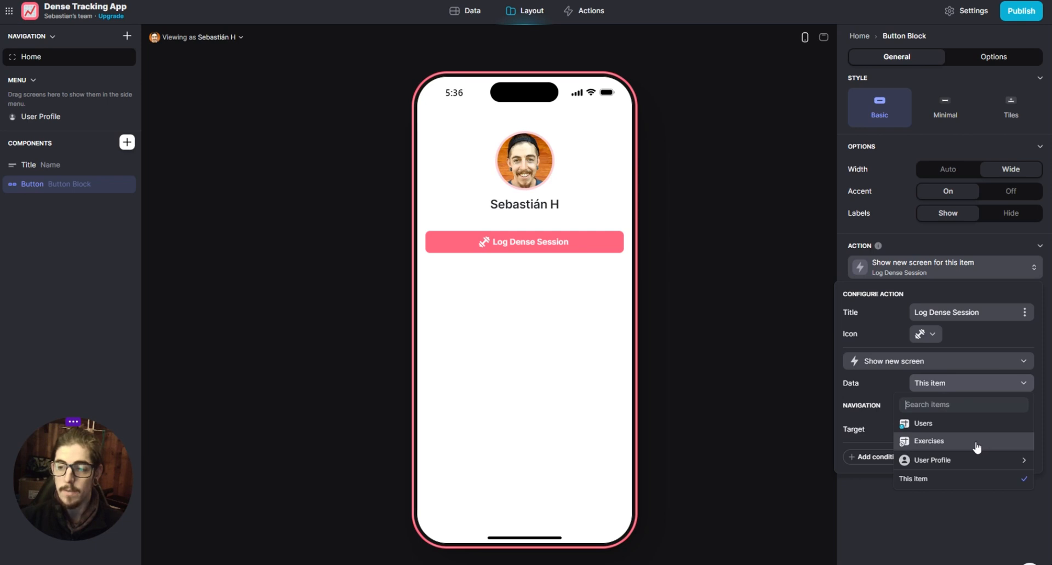
left_click(928, 492)
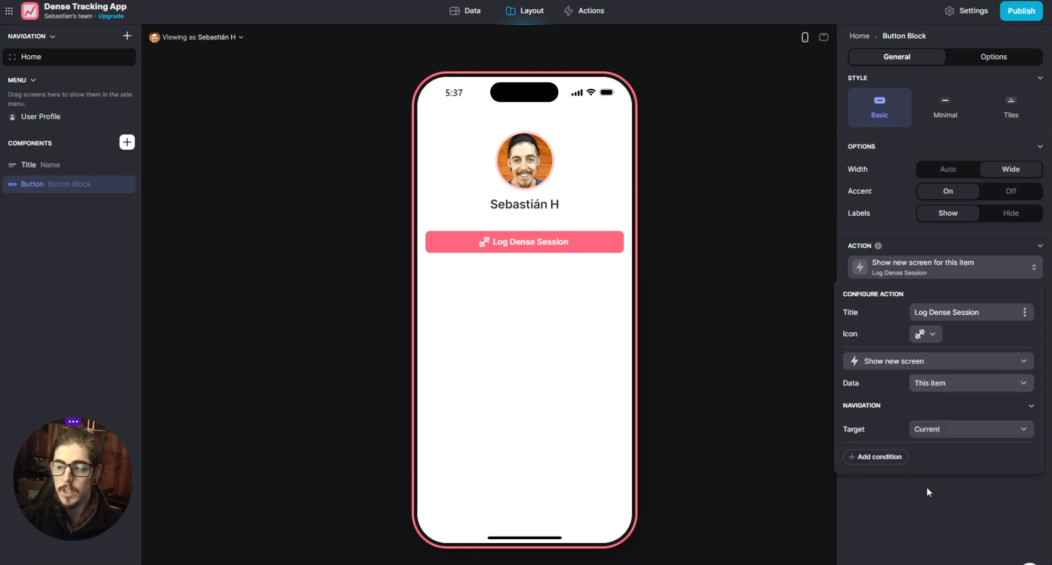
left_click(924, 498)
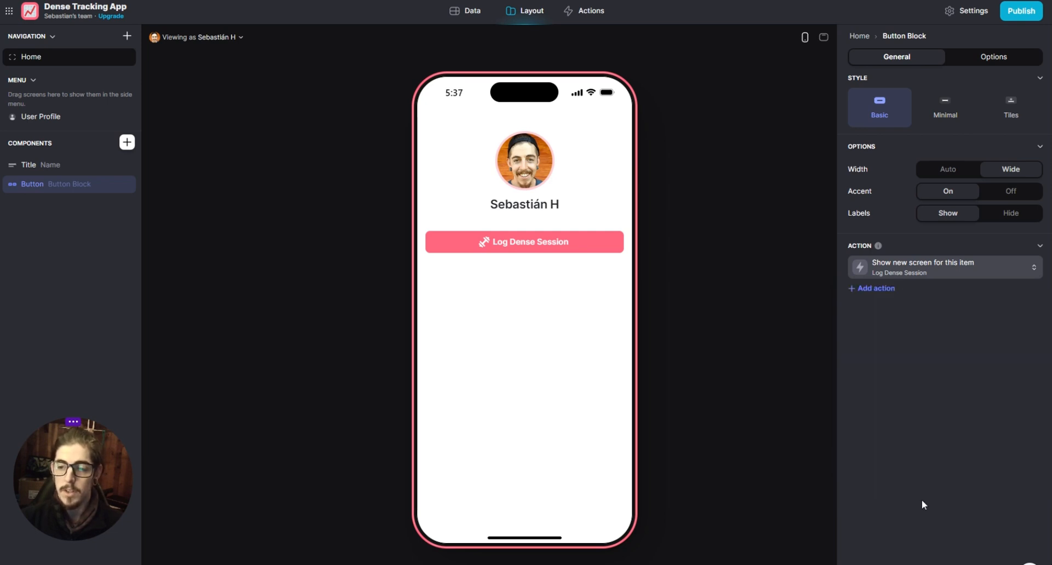
- Check the button's action configuration, preview the screen that Log Dense Session opens, and return to the Home screen
left_click(926, 268)
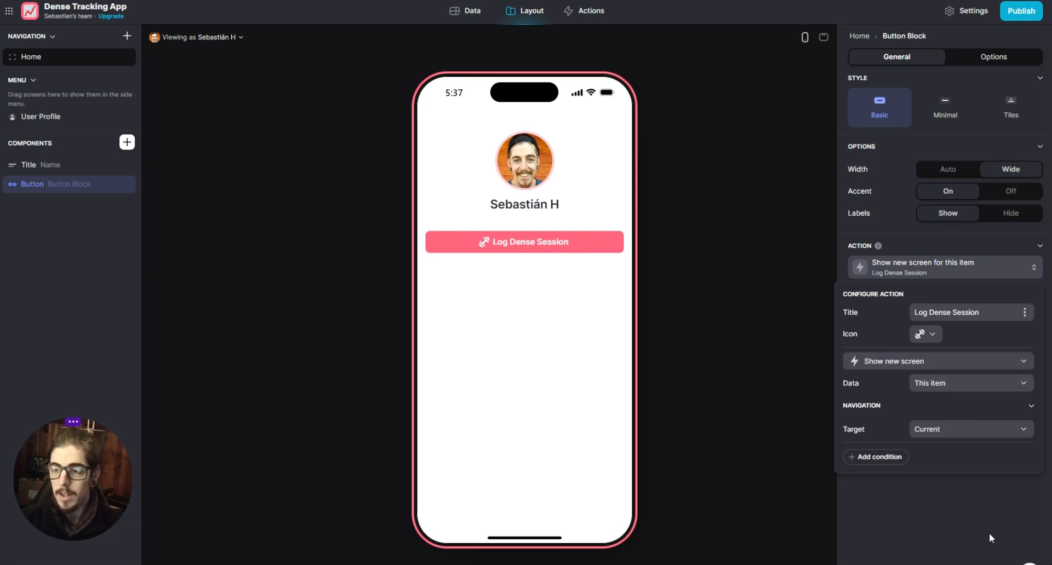
left_click(969, 477)
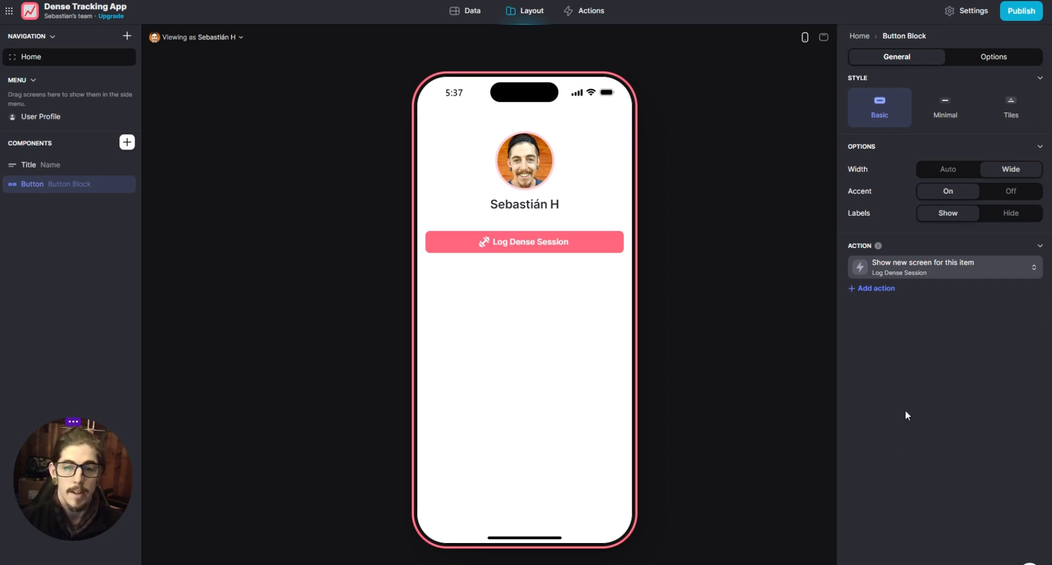
left_click(75, 227)
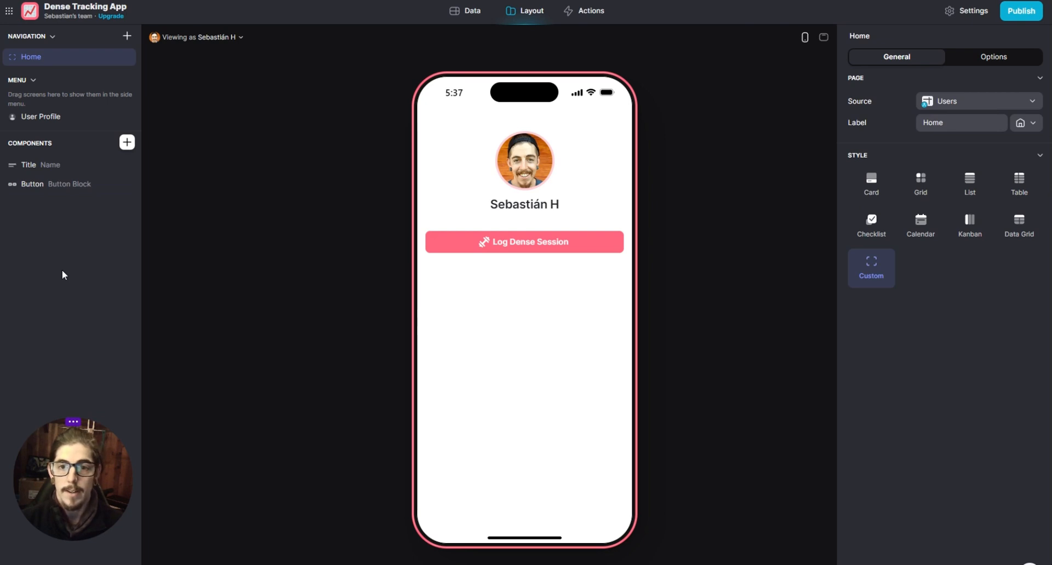
left_click(565, 243)
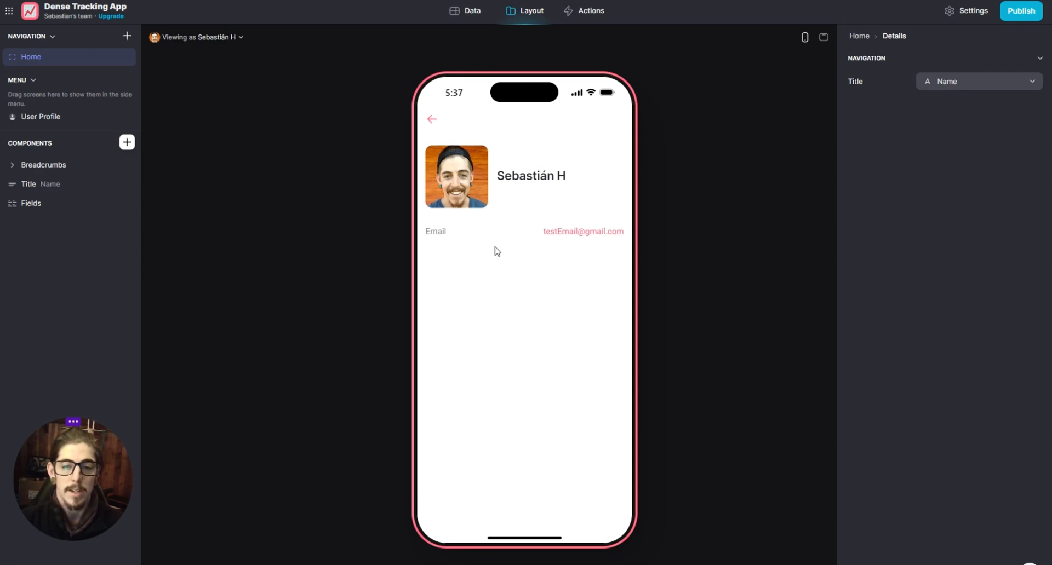
left_click(431, 119)
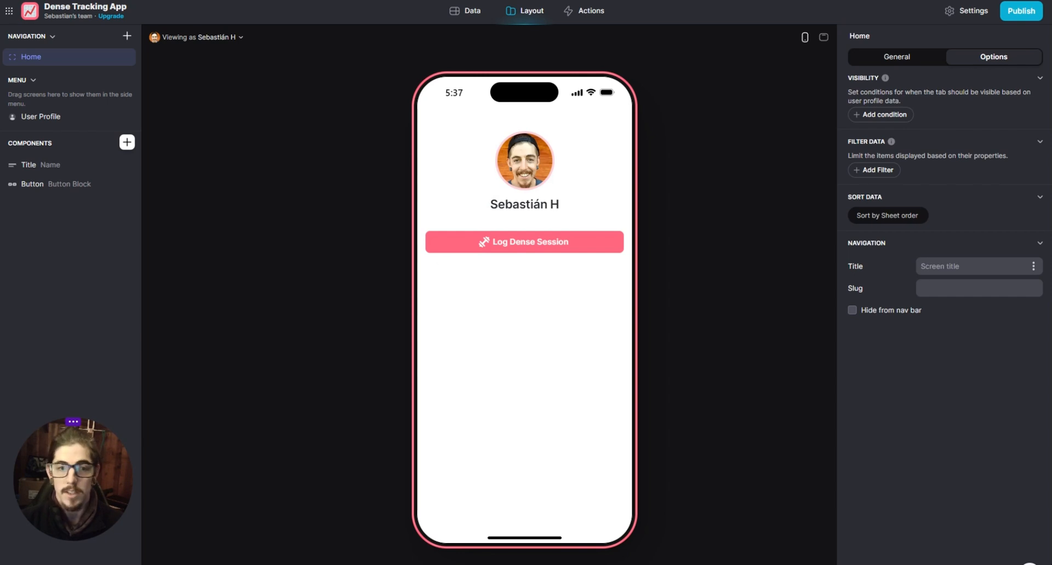
- Review the data choices for the button's new screen, keep This item, and check the Home screen's general settings
left_click(88, 185)
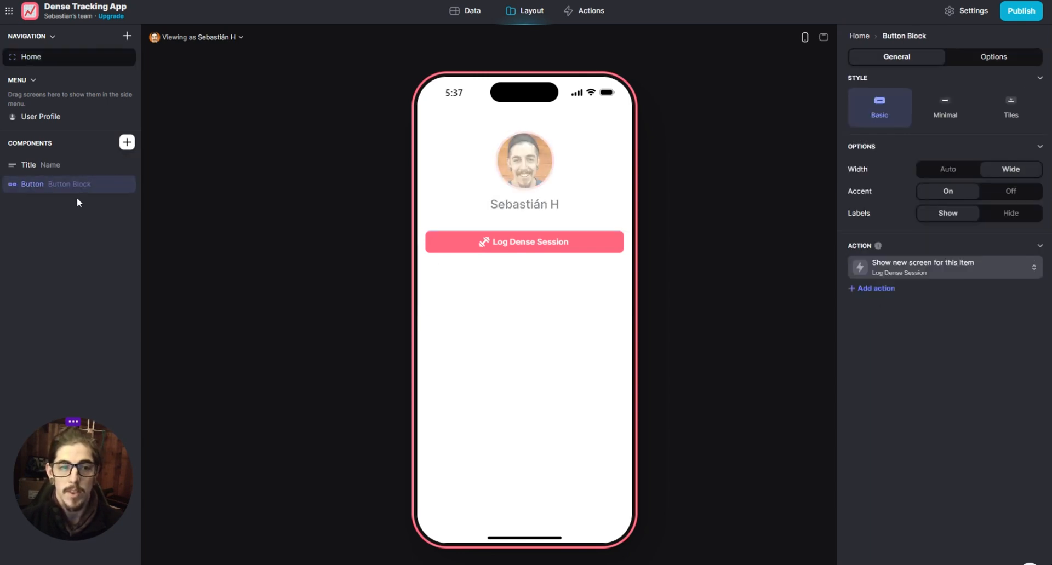
left_click(907, 264)
left_click(978, 384)
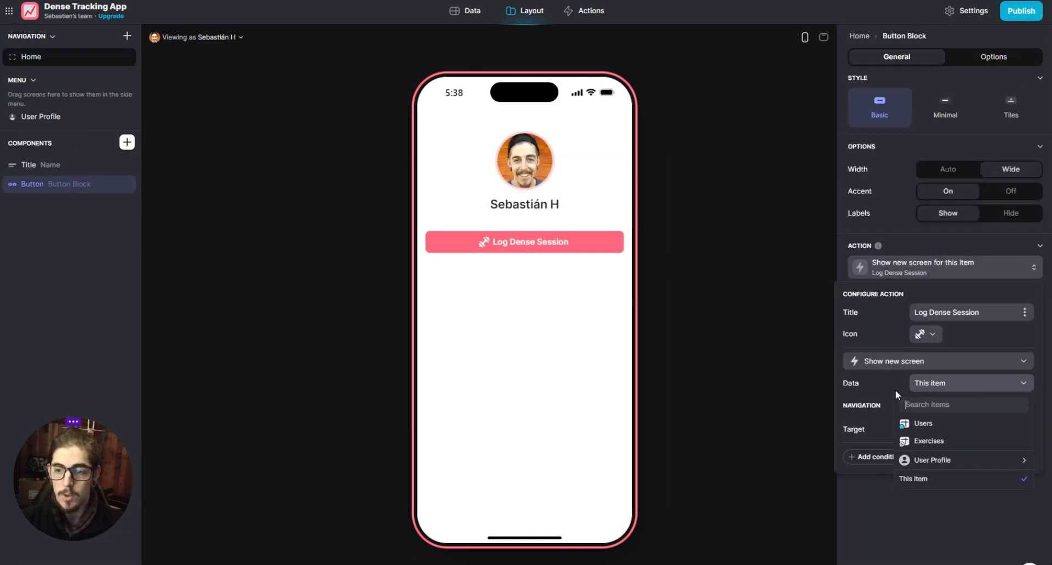
left_click(929, 479)
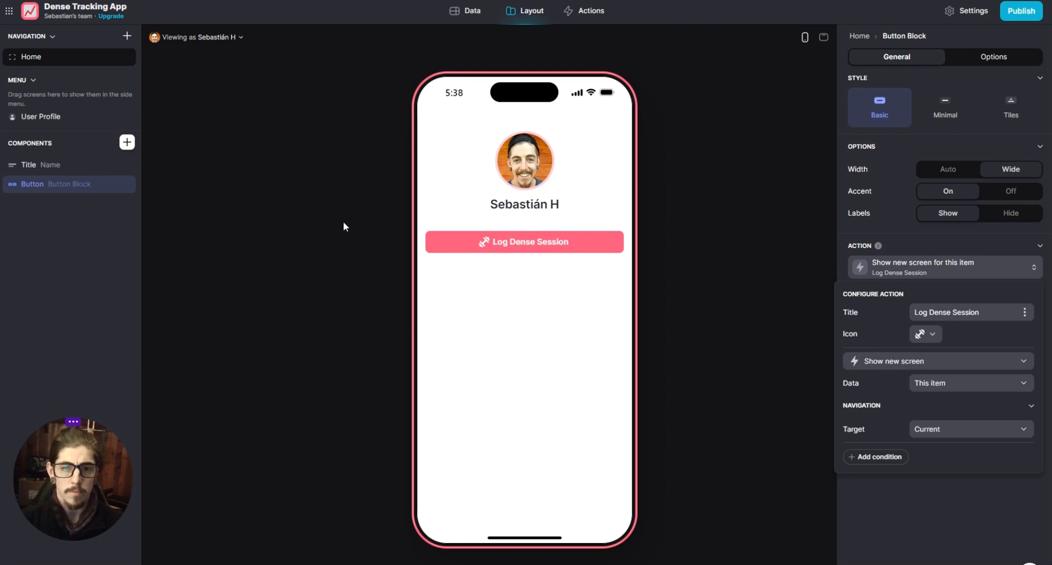
left_click(708, 254)
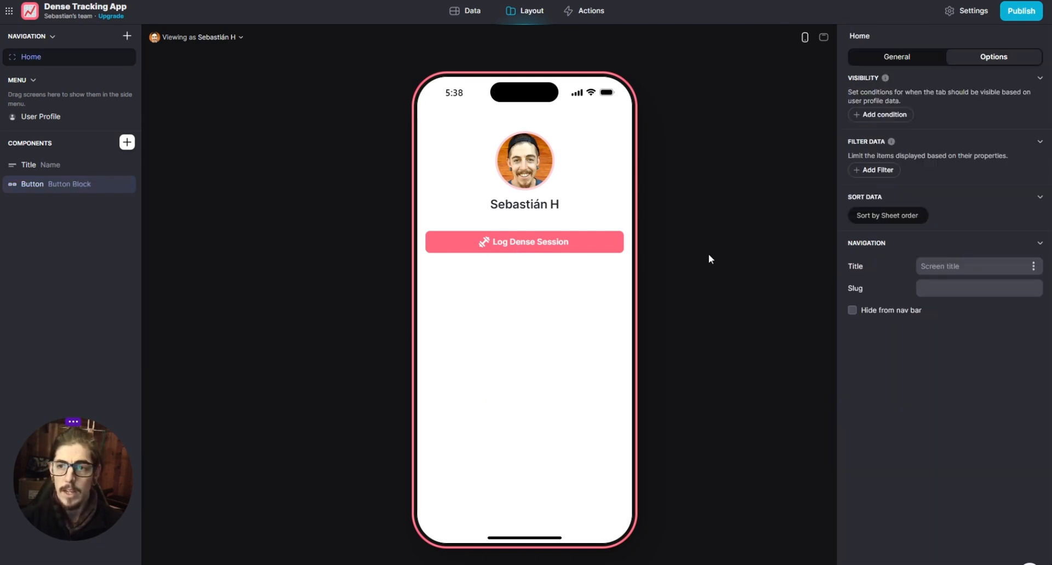
left_click(893, 59)
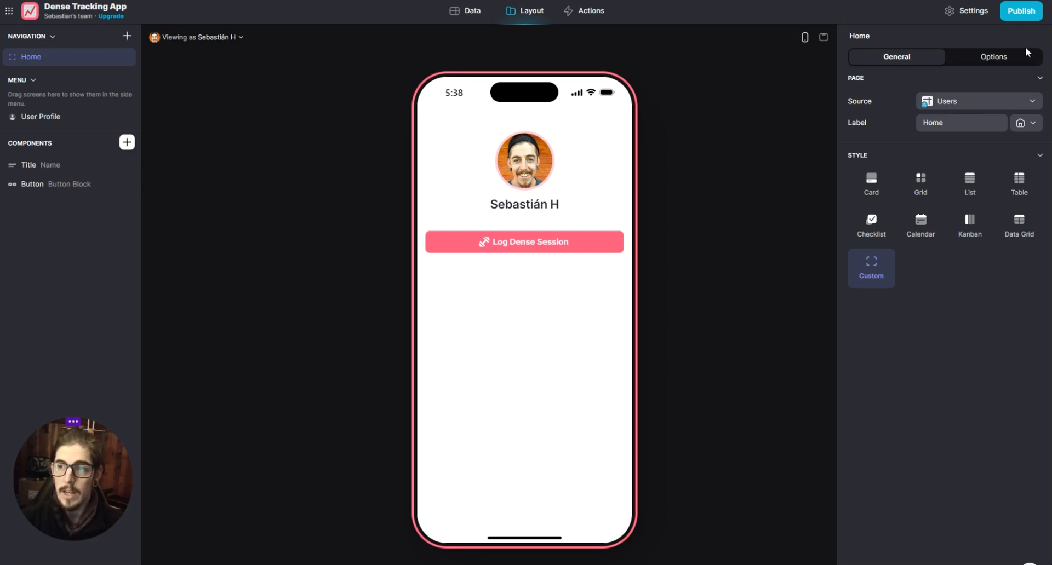
- Open the screen behind Log Dense Session and delete its Fields, Title and Breadcrumbs components
left_click(569, 253)
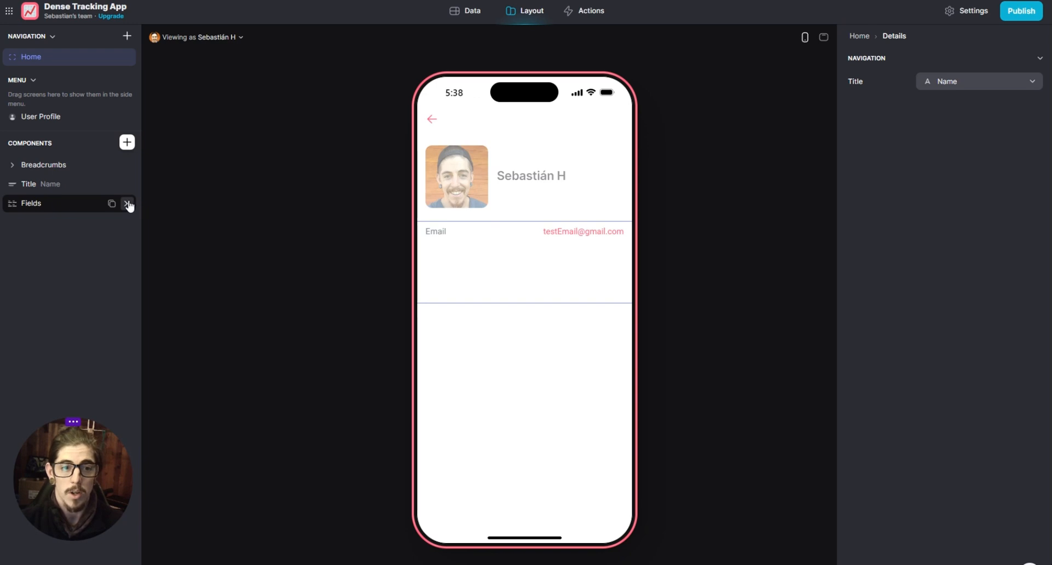
left_click(128, 203)
left_click(128, 184)
left_click(128, 164)
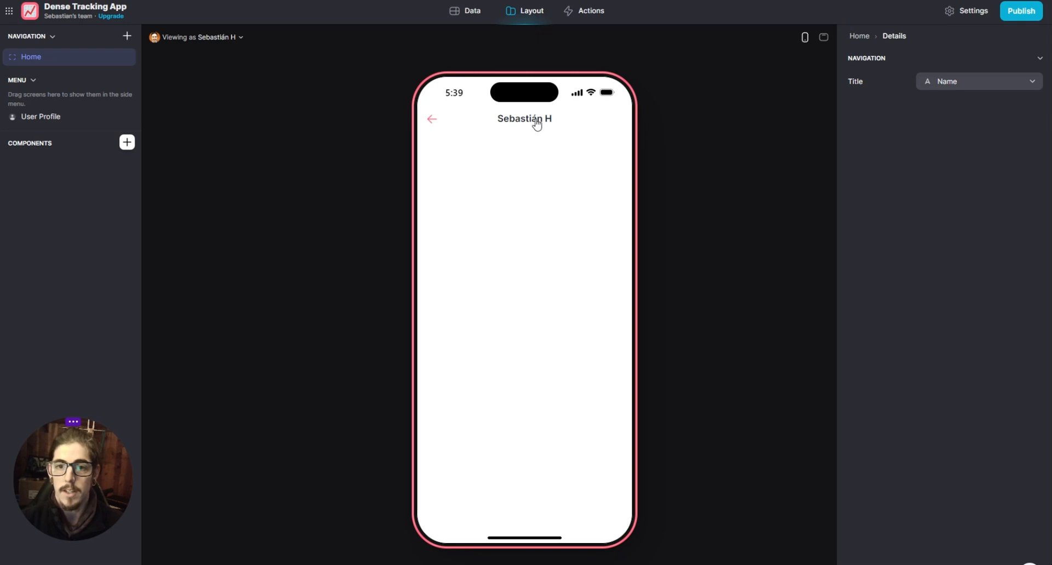
- Give the details screen the custom title Dense Session Log and return to the Home screen
left_click(954, 83)
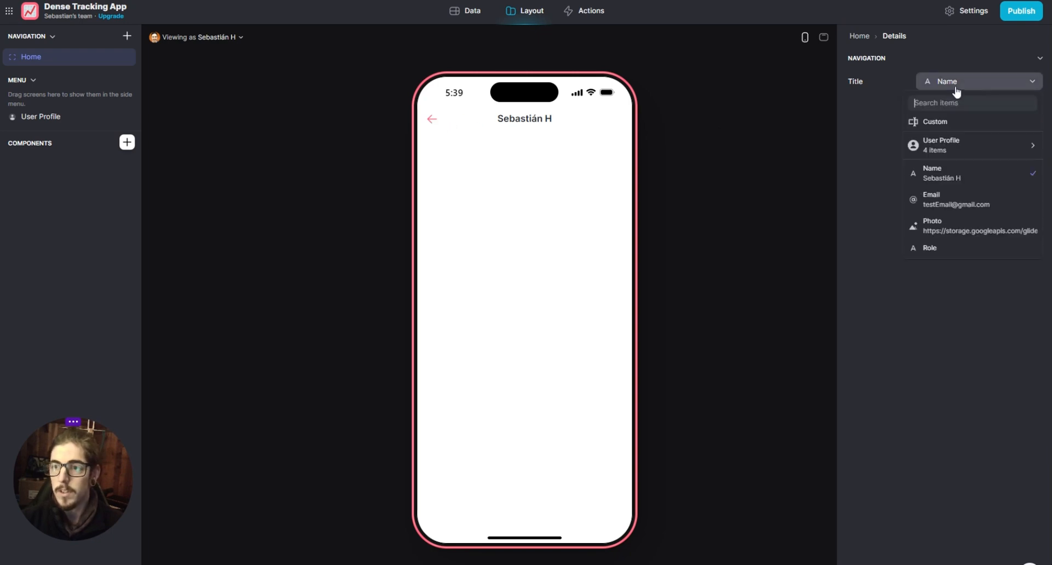
left_click(954, 120)
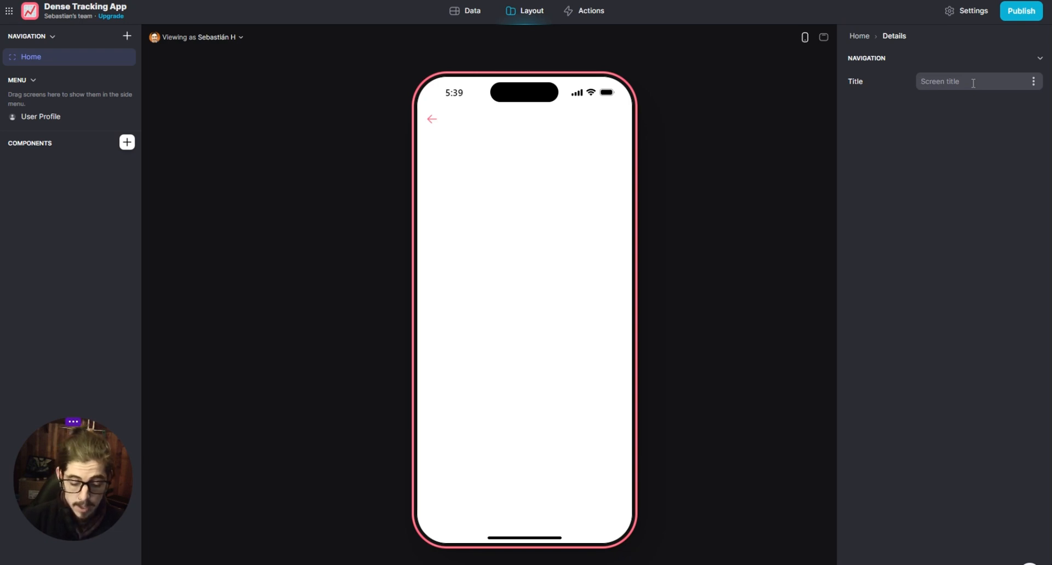
type("Dense Sessi")
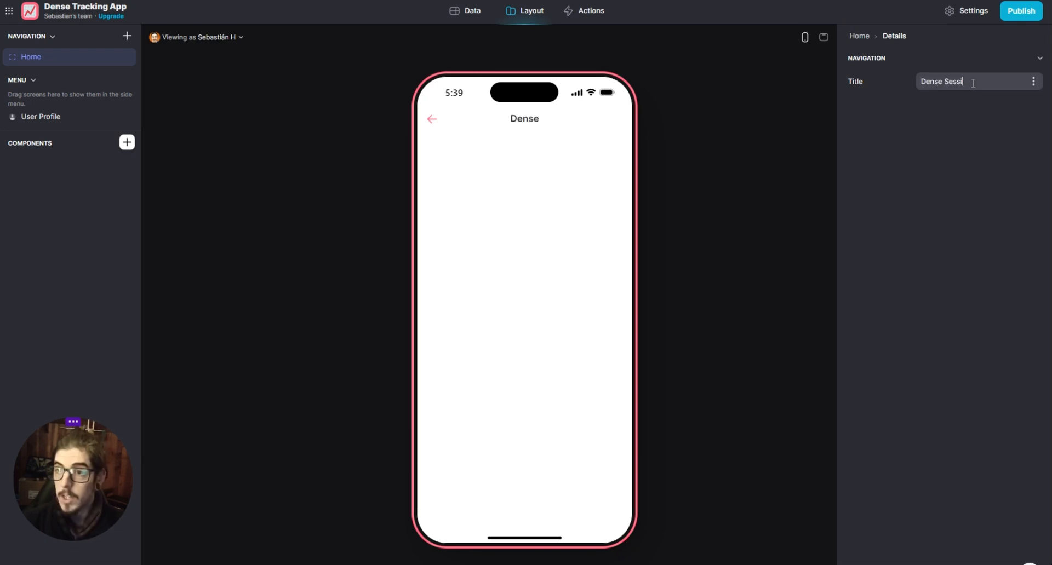
type("on Log")
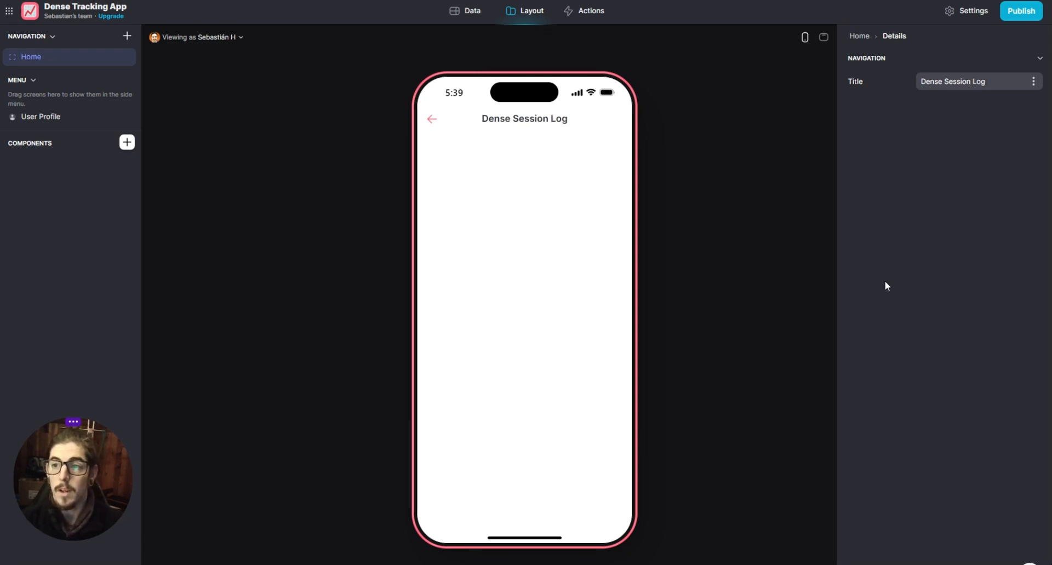
left_click(432, 119)
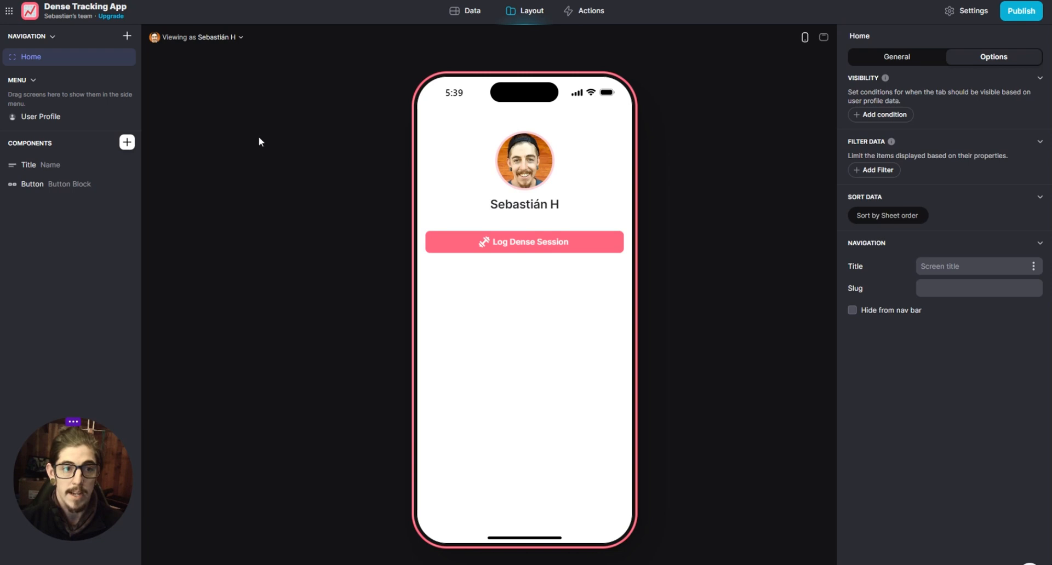
- Add a custom screen to the navigation and review the tables offered for creating a screen from data
left_click(126, 36)
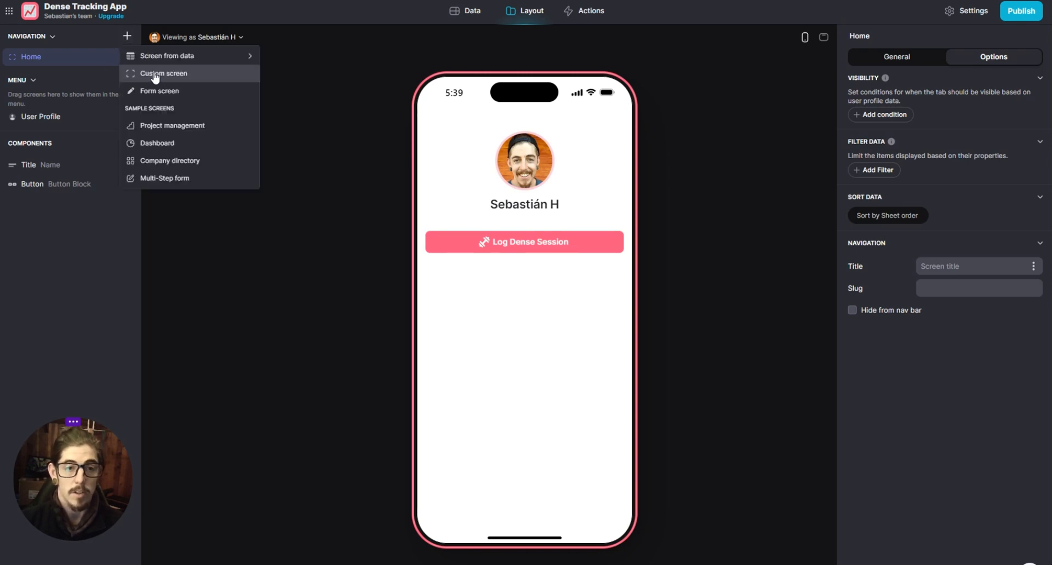
left_click(154, 75)
left_click(127, 36)
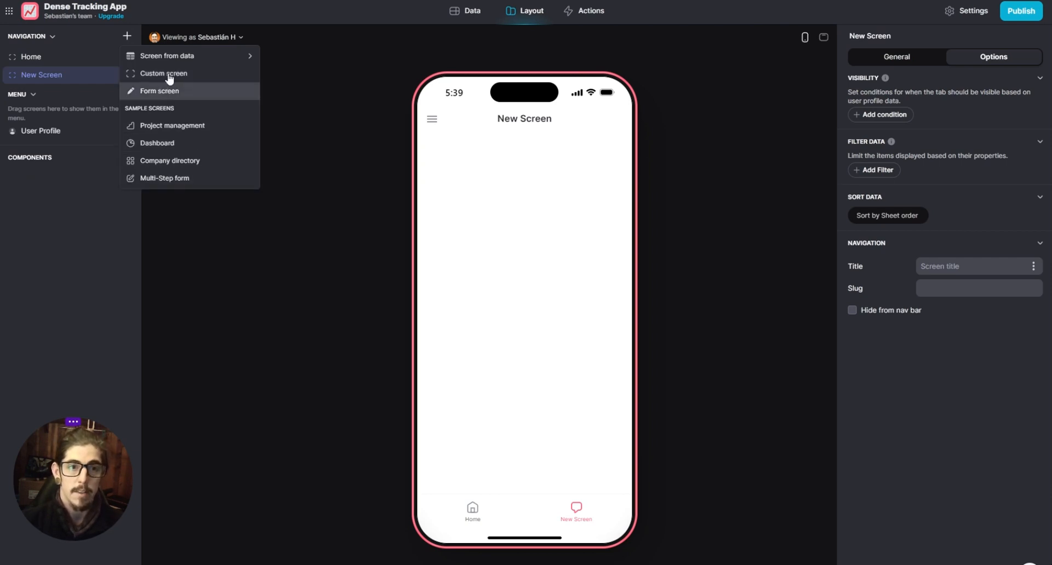
mouse_move(175, 57)
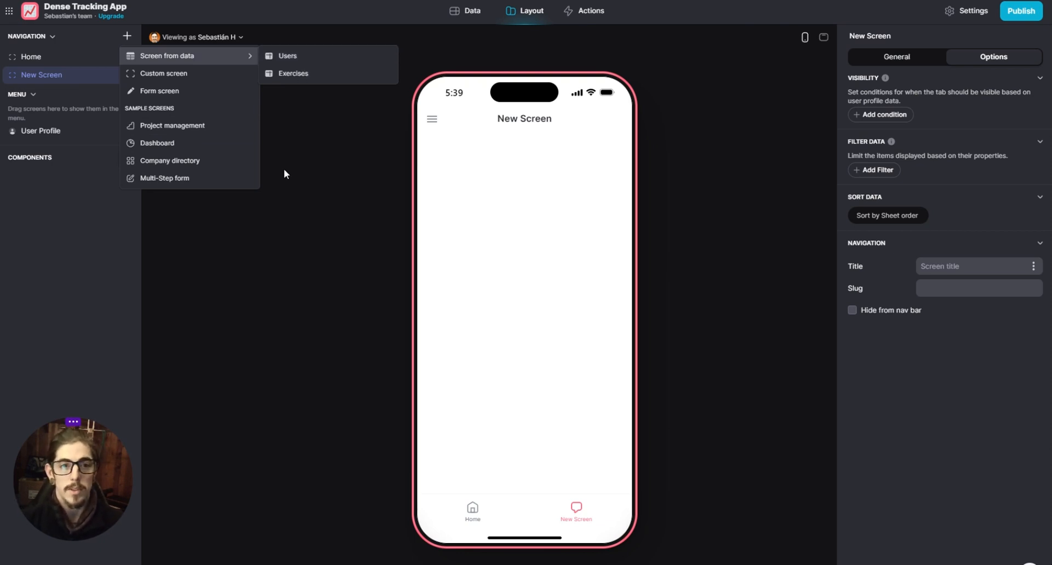
left_click(288, 186)
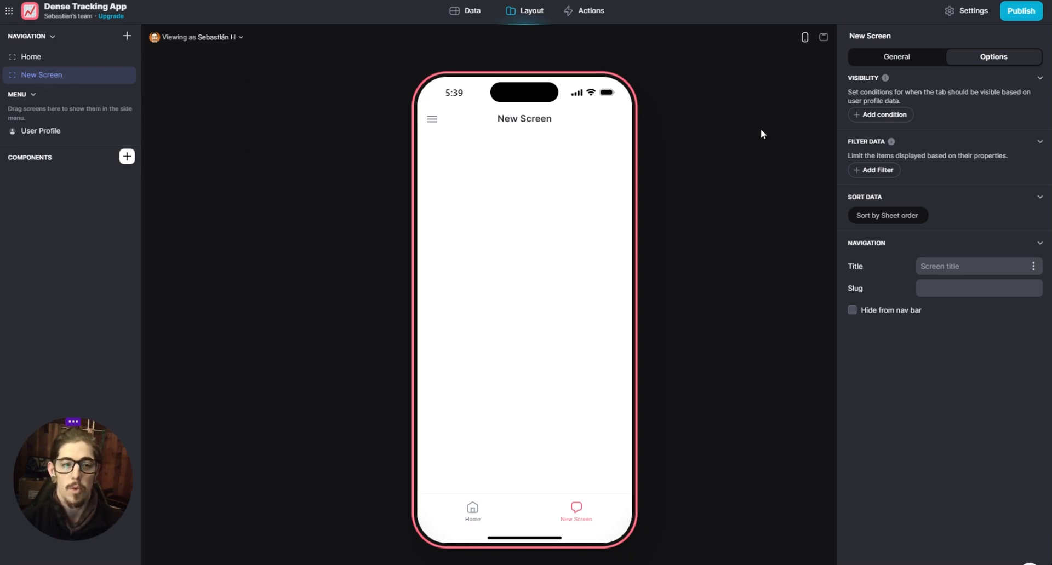
- Set the new screen's source to the Exercises table
left_click(890, 61)
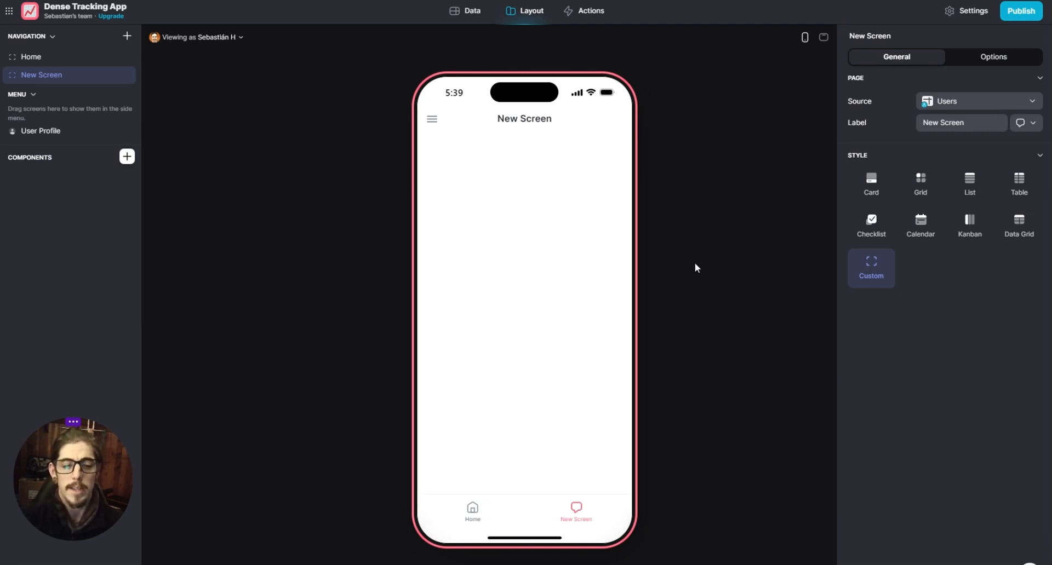
left_click(957, 107)
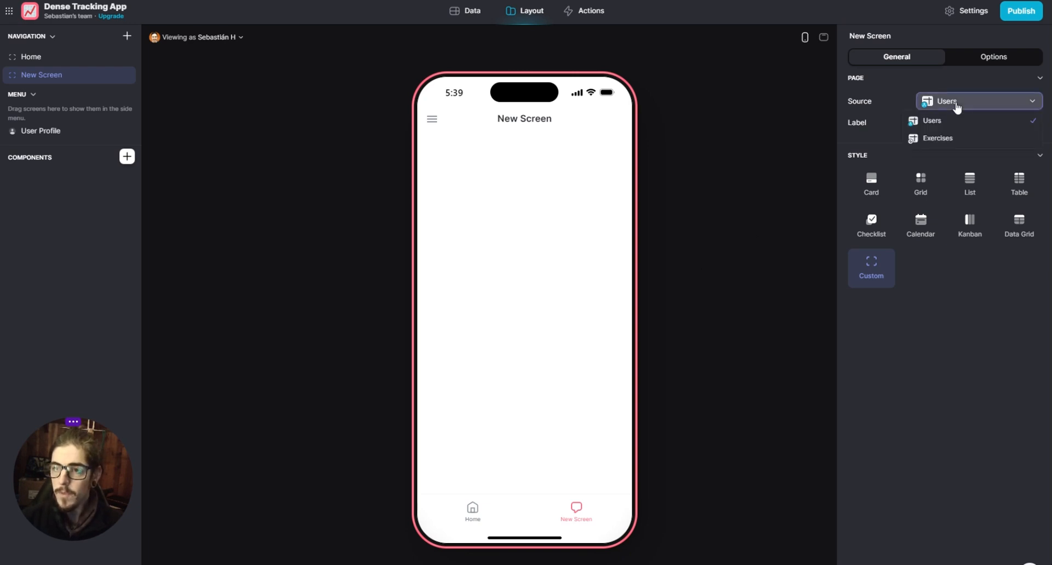
left_click(946, 145)
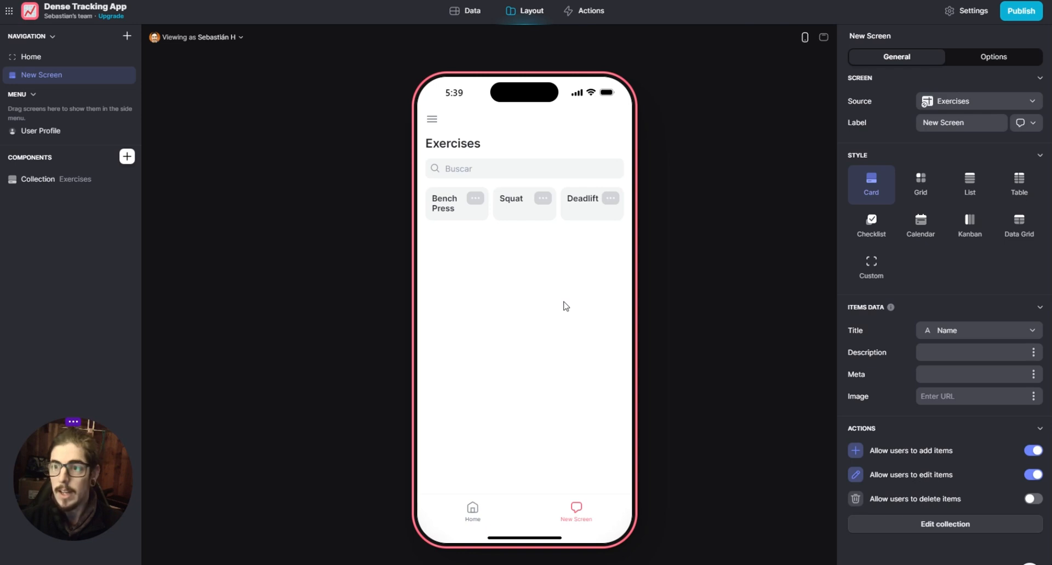
- Compare the Grid, List and Card styles for the exercises collection and set it to List
left_click(925, 185)
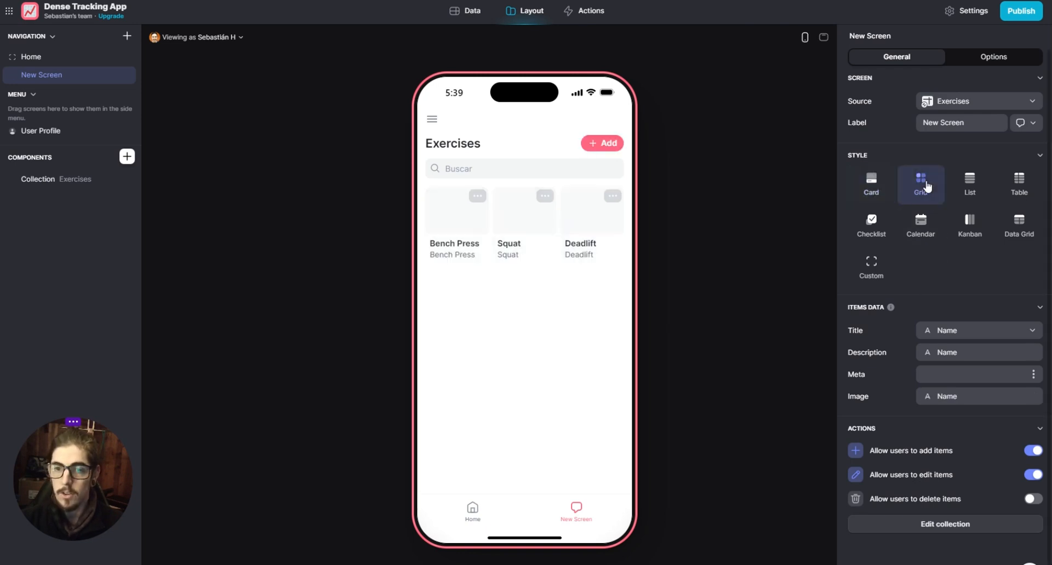
left_click(970, 184)
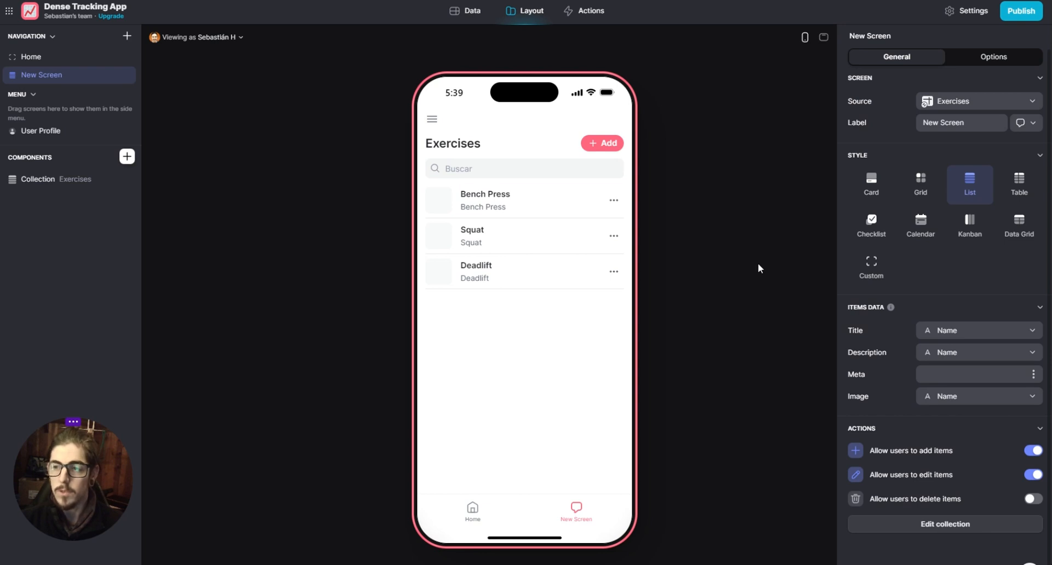
left_click(864, 187)
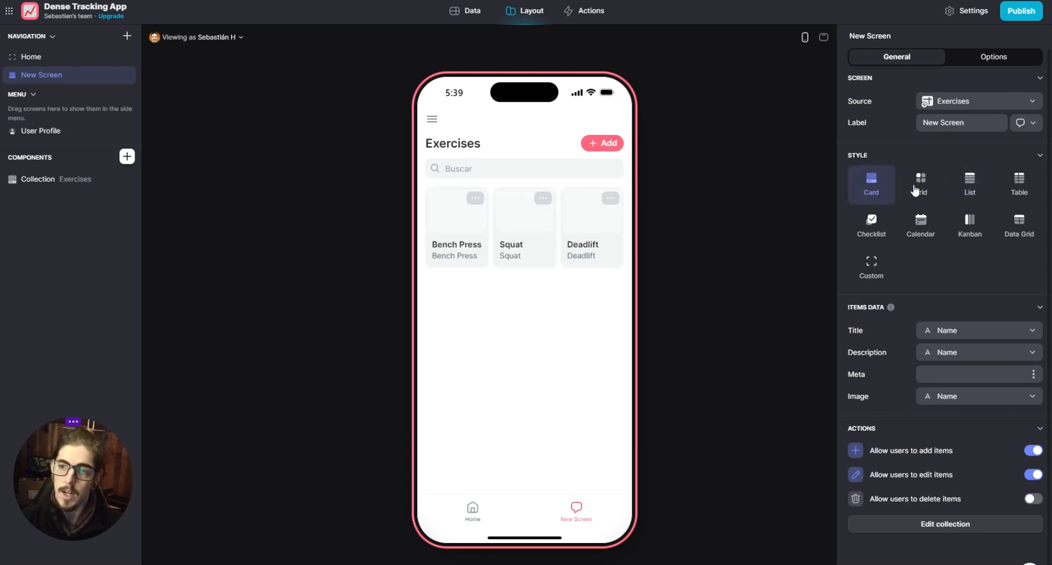
left_click(968, 183)
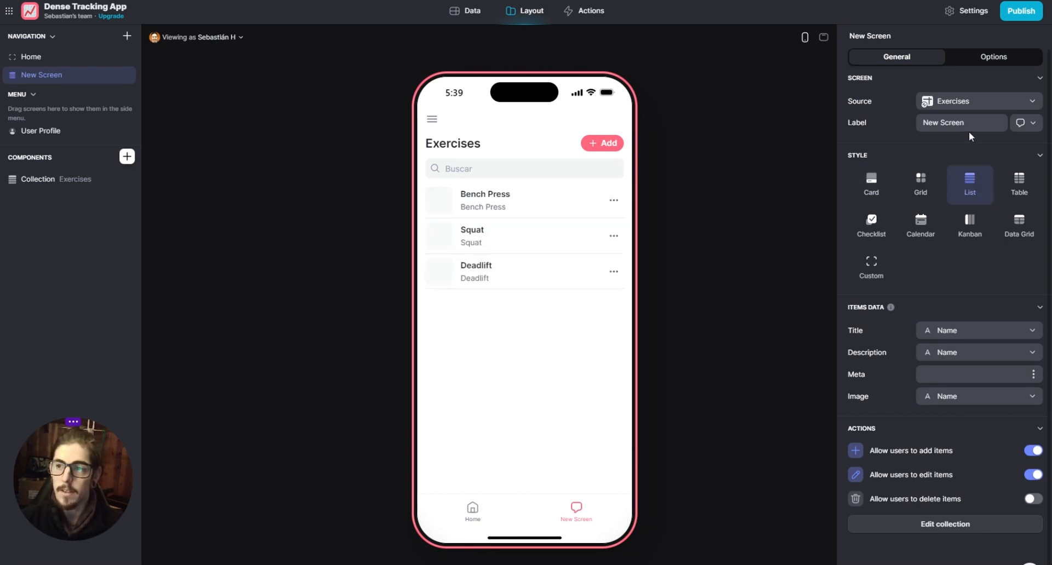
- Change the new screen's label to Exercises
left_click(874, 124)
type("Exer")
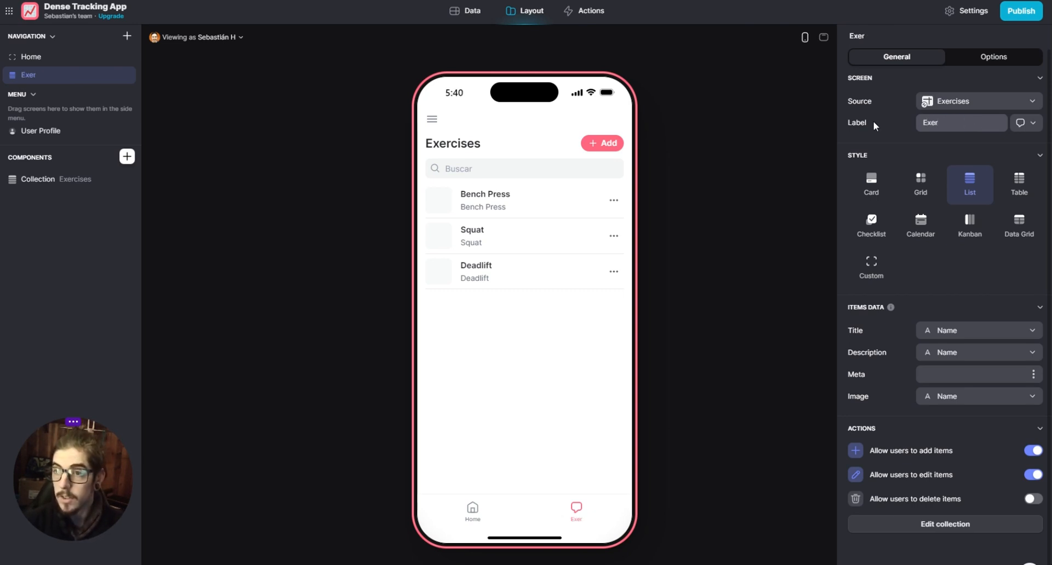
type("cises")
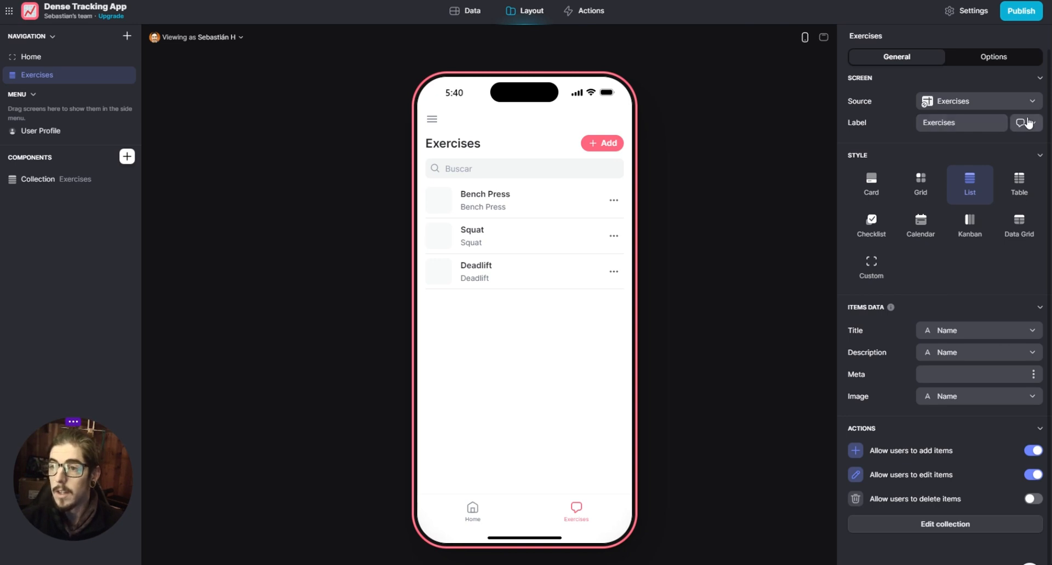
- Set the Exercises screen's icon to a figure from the Sports group of the Legacy icons found by searching "athlete"
left_click(1027, 123)
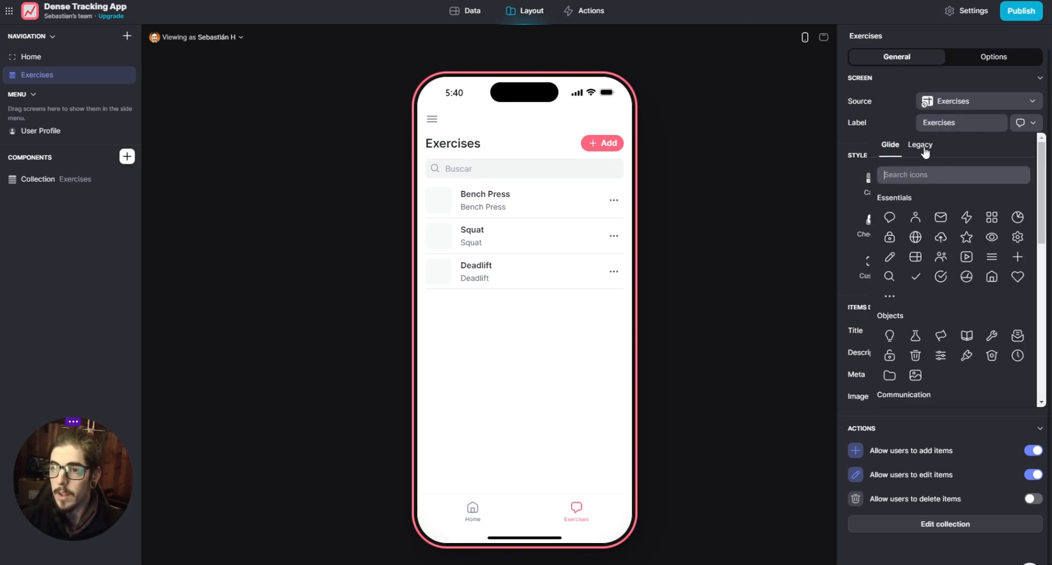
type("squat")
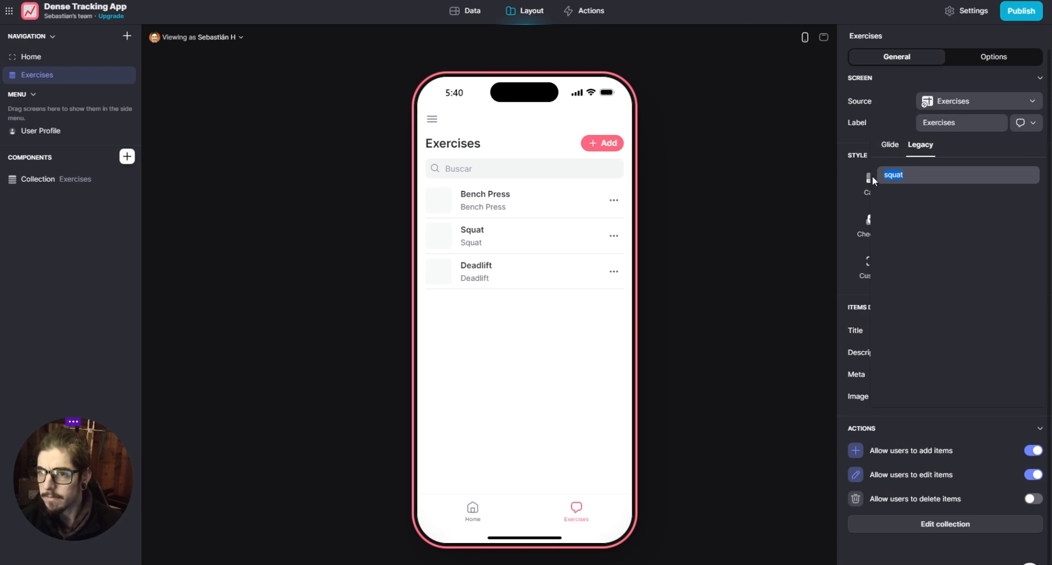
type("athlete")
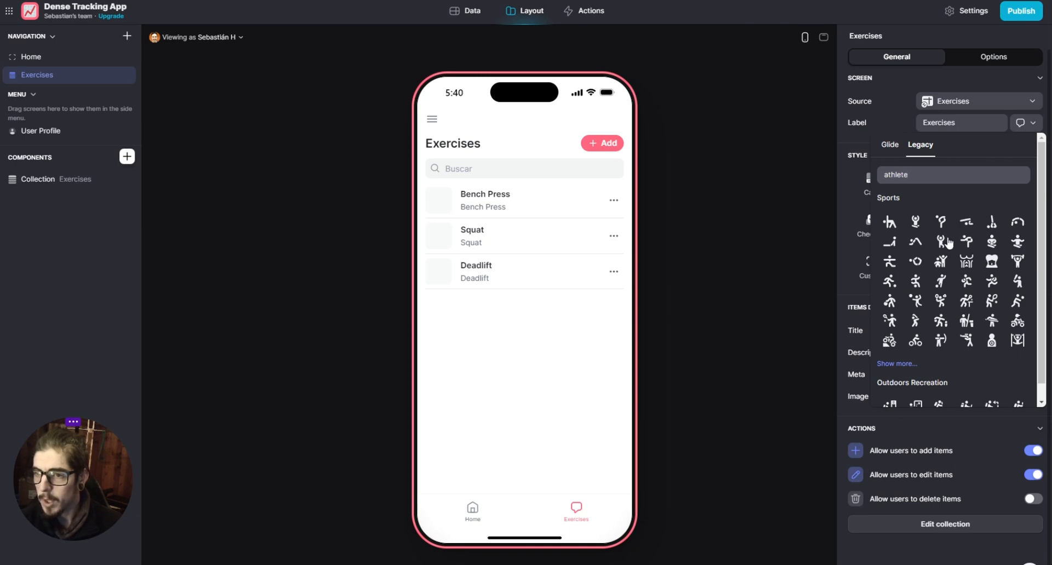
scroll(951, 247, "down", 1)
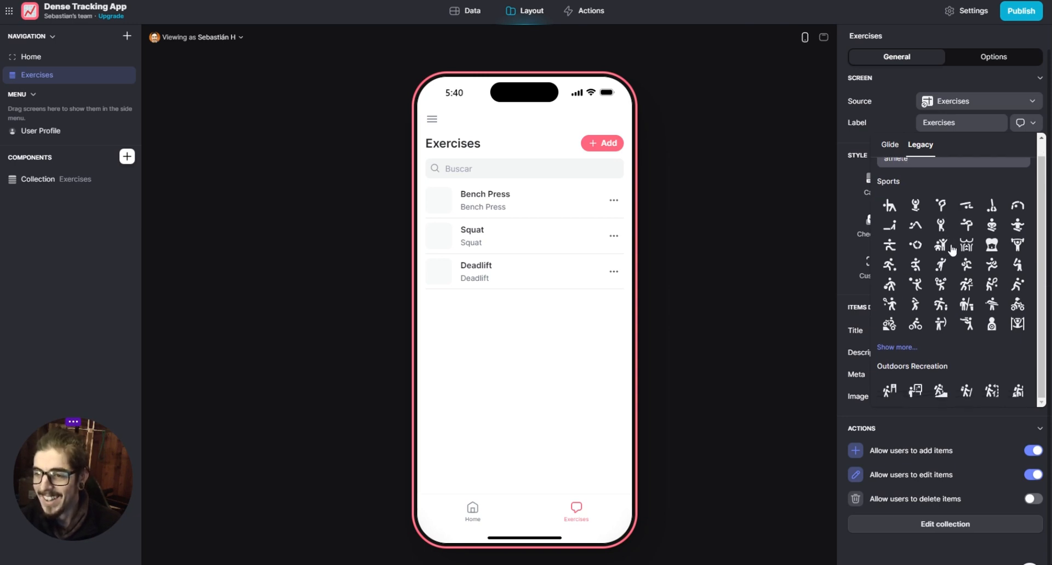
scroll(952, 250, "up", 1)
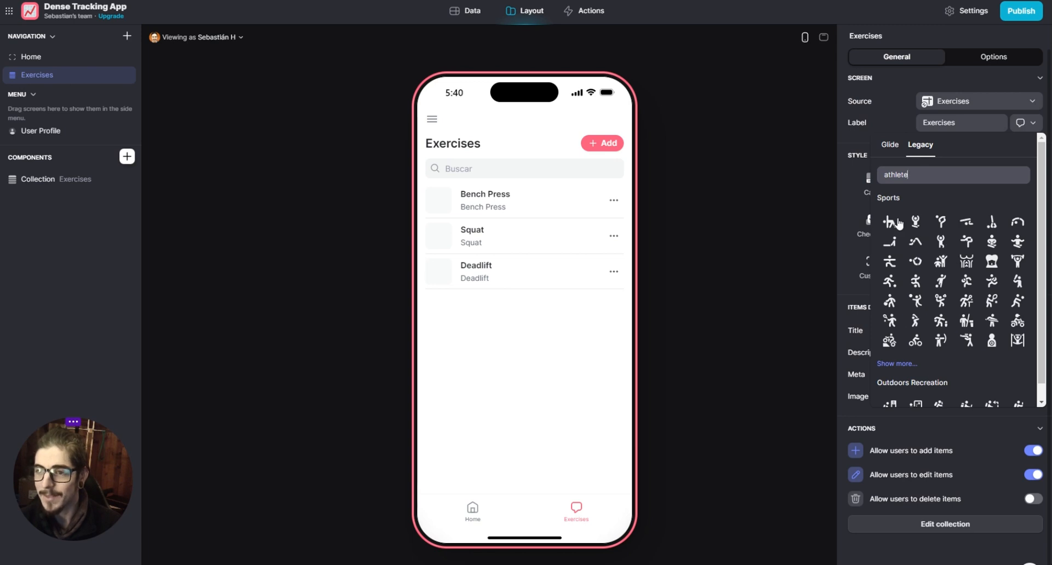
left_click(966, 243)
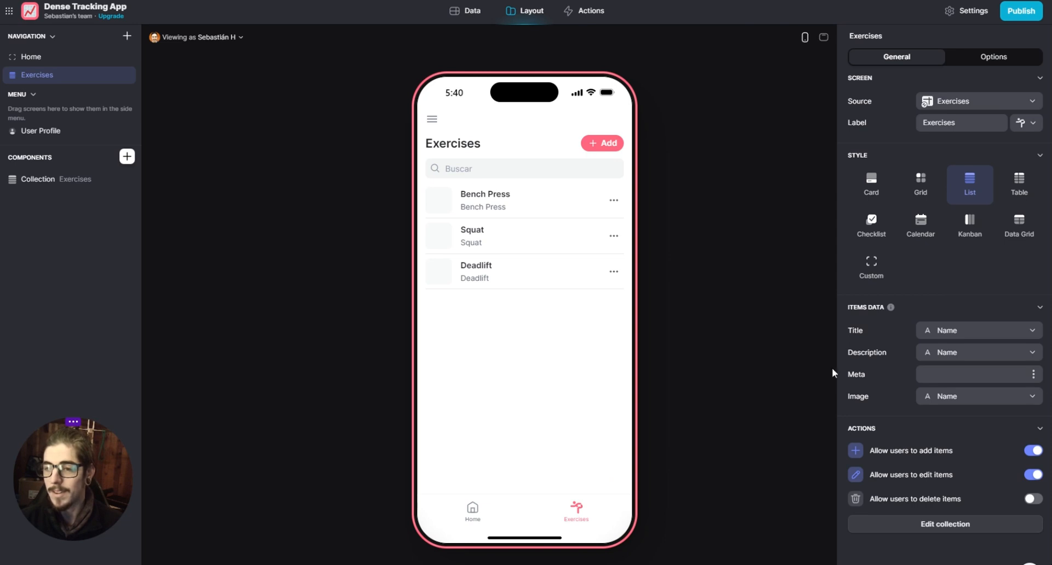
- Set the list items' description to an empty custom value and their image source to From URL
left_click(949, 355)
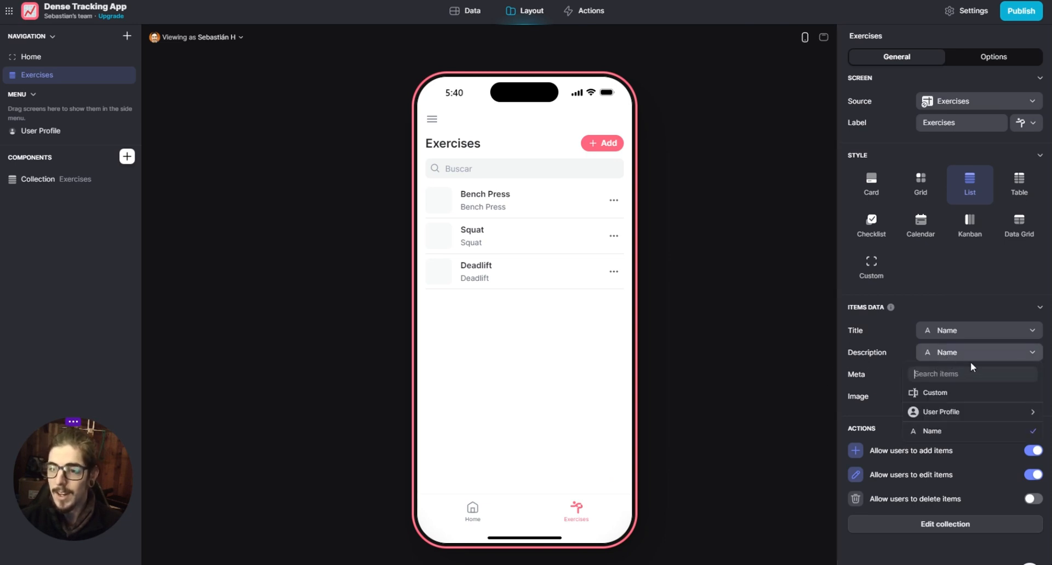
left_click(956, 395)
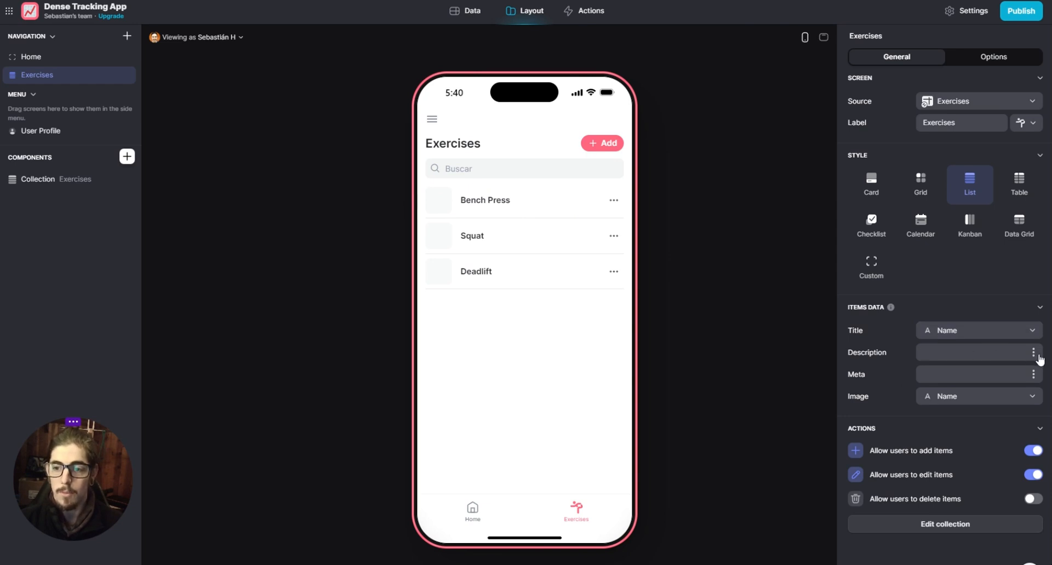
left_click(965, 403)
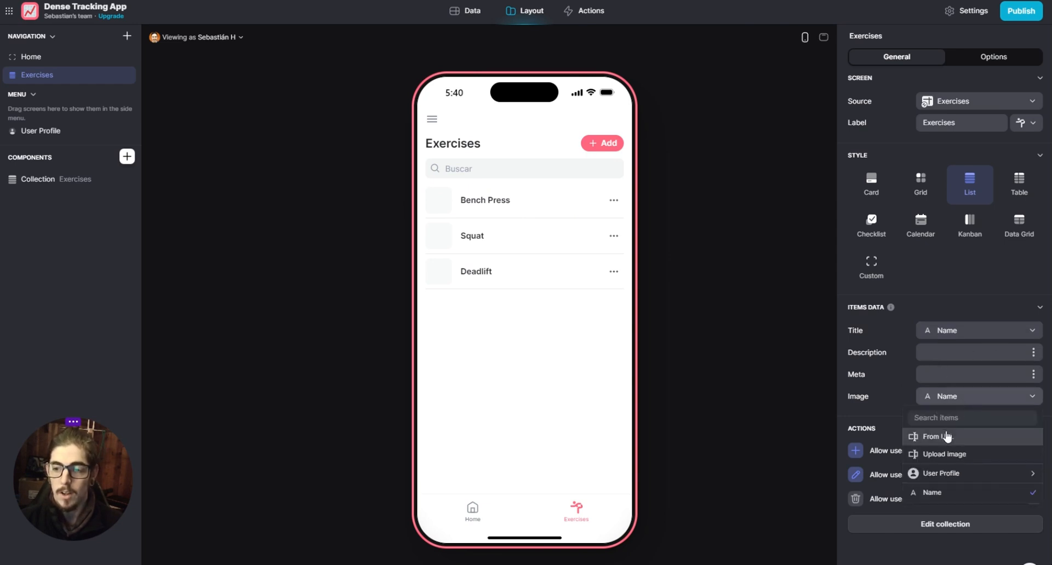
mouse_move(1002, 478)
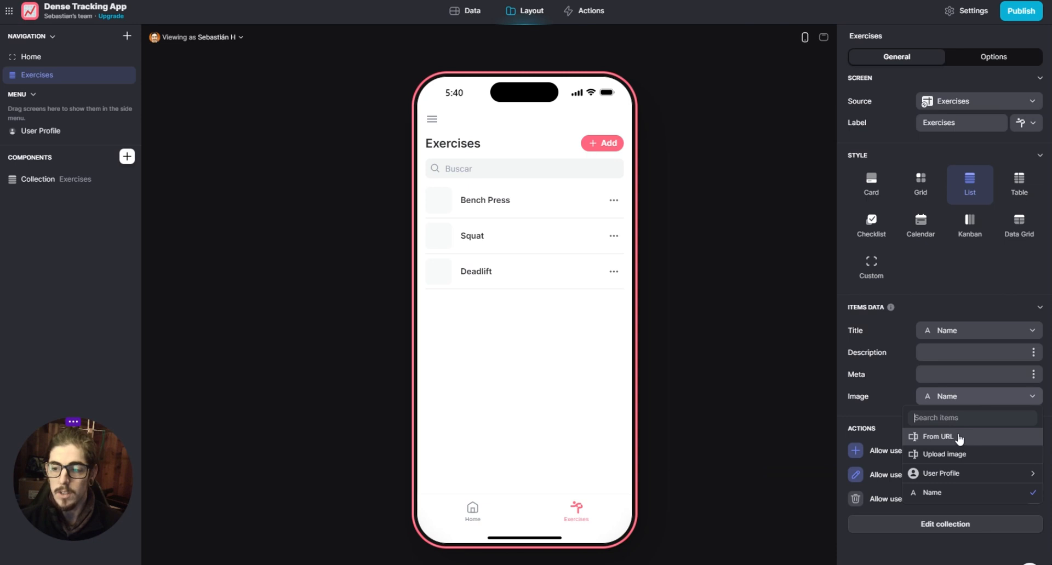
left_click(938, 436)
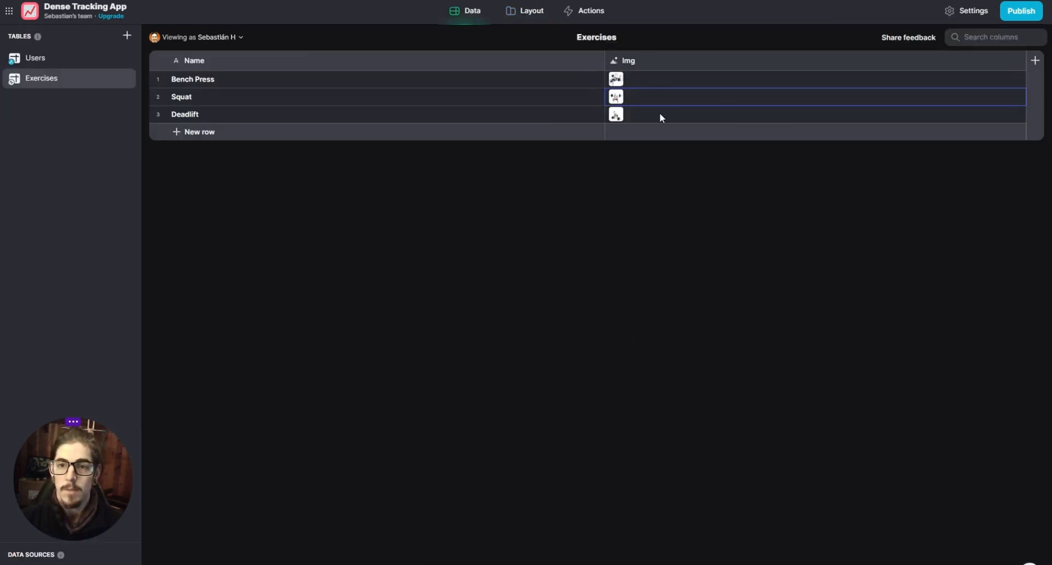
left_click(1035, 62)
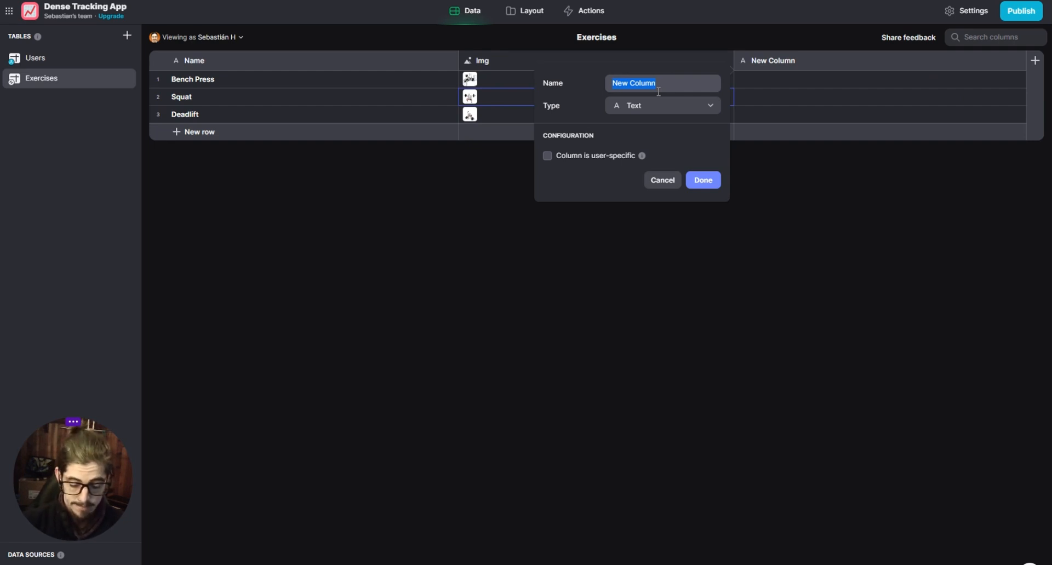
type("new image")
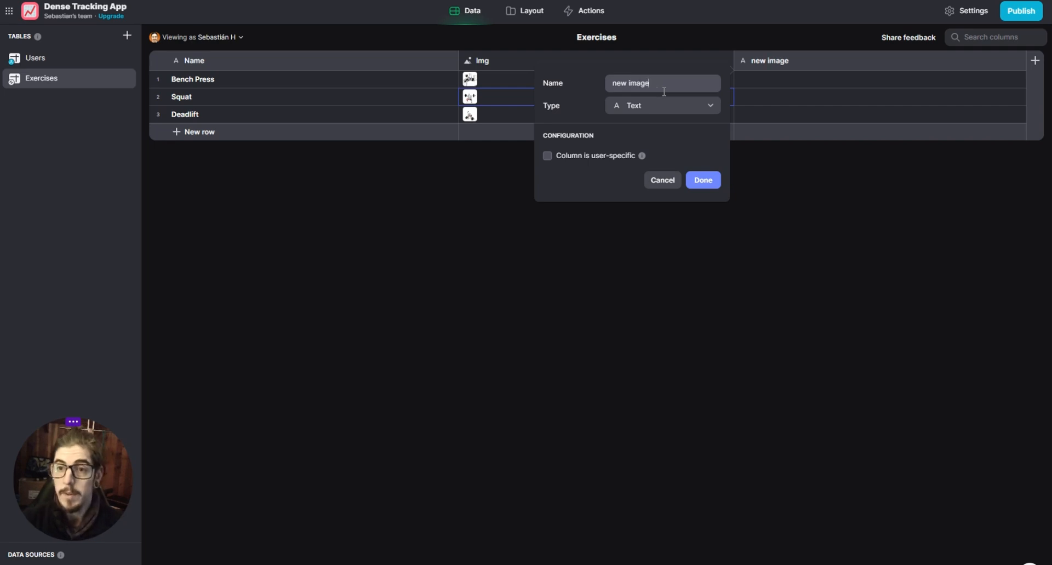
left_click(658, 106)
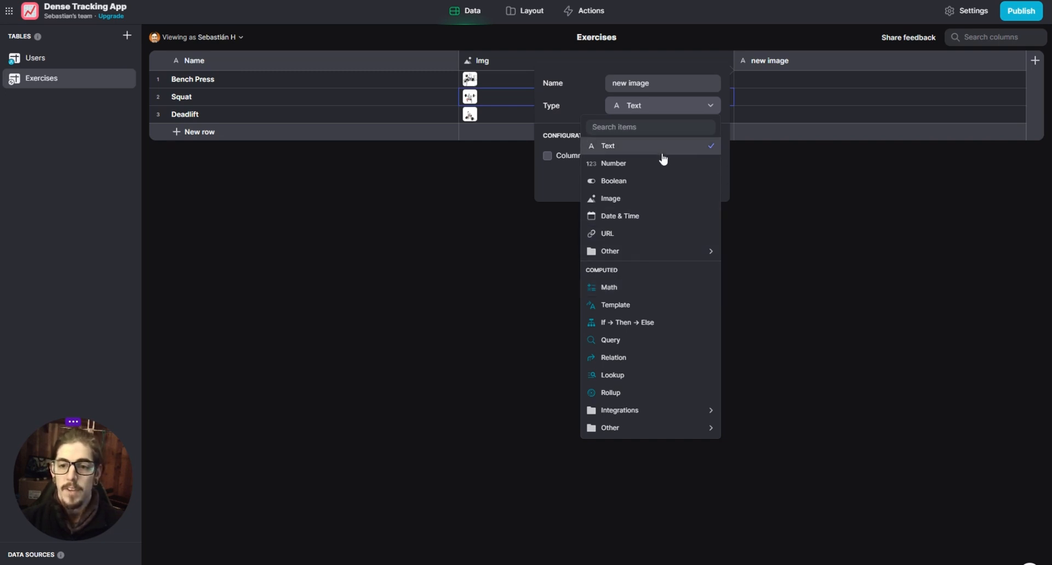
left_click(619, 199)
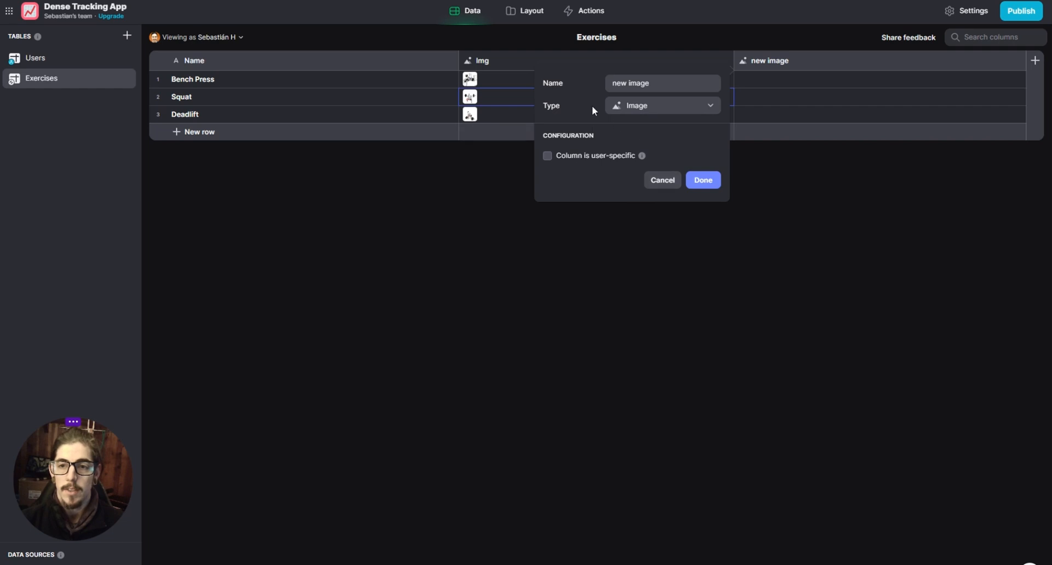
left_click(662, 182)
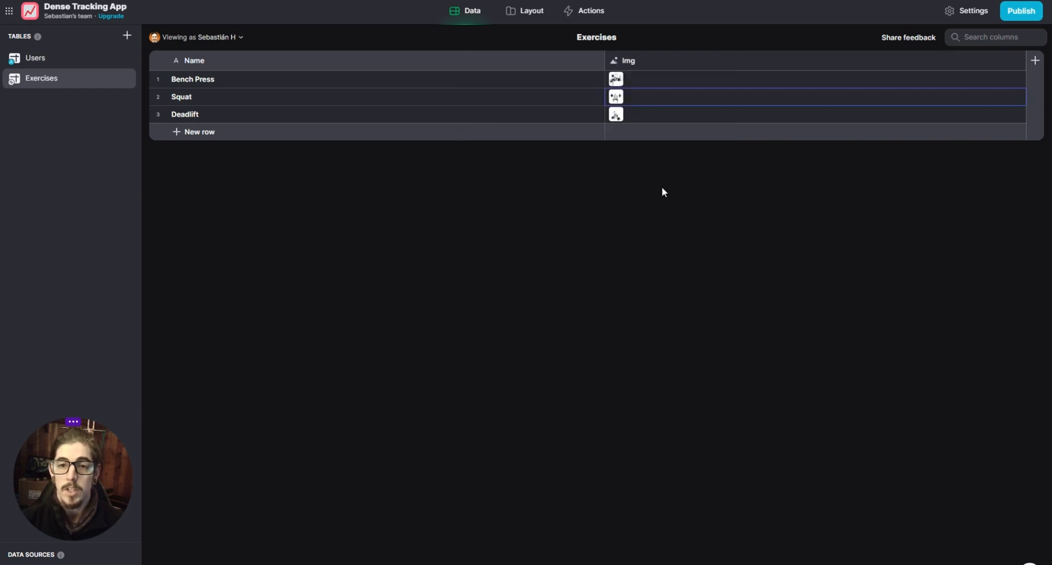
- Examine the upload and URL options for the Deadlift row's image in the Exercises table
double_click(643, 115)
left_click(1014, 124)
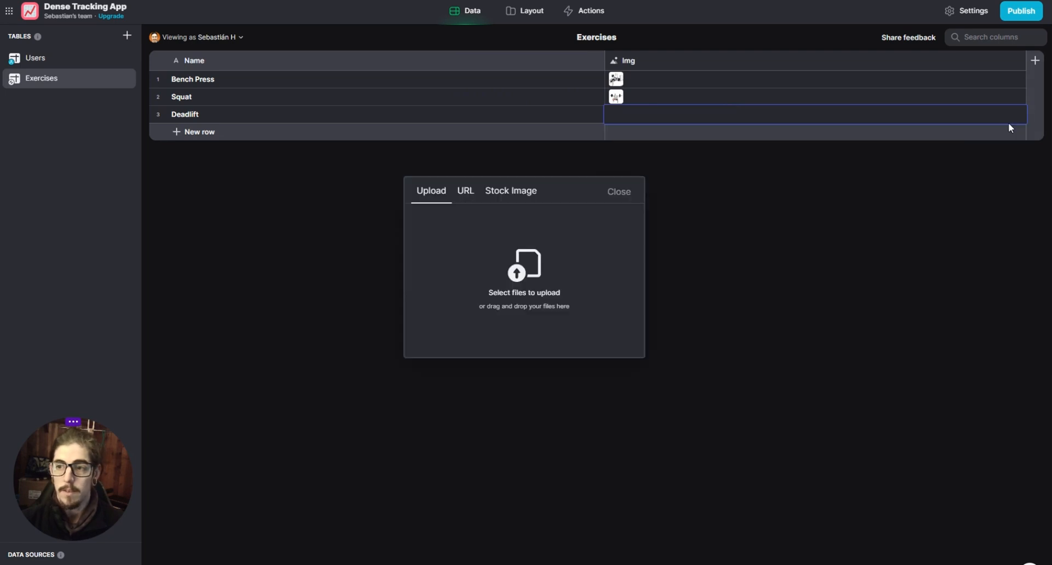
left_click(463, 193)
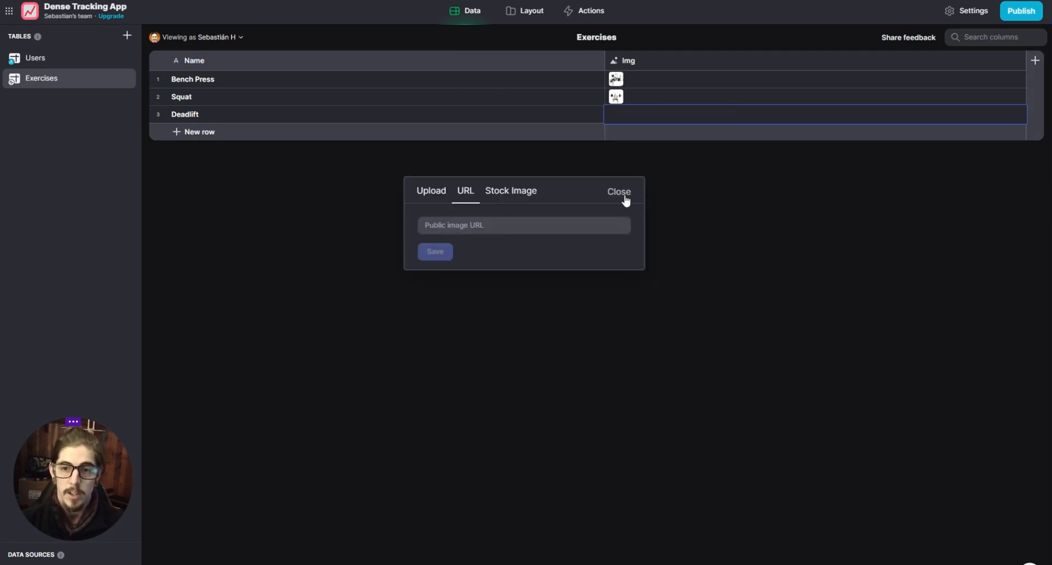
left_click(622, 194)
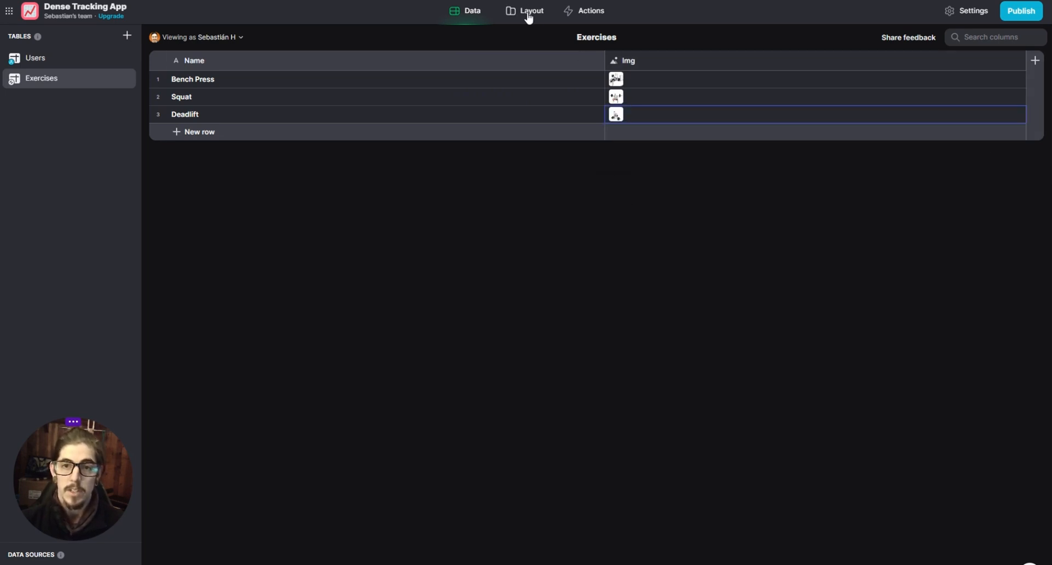
- Set the exercise list items' image to the Img column in the app layout
left_click(529, 16)
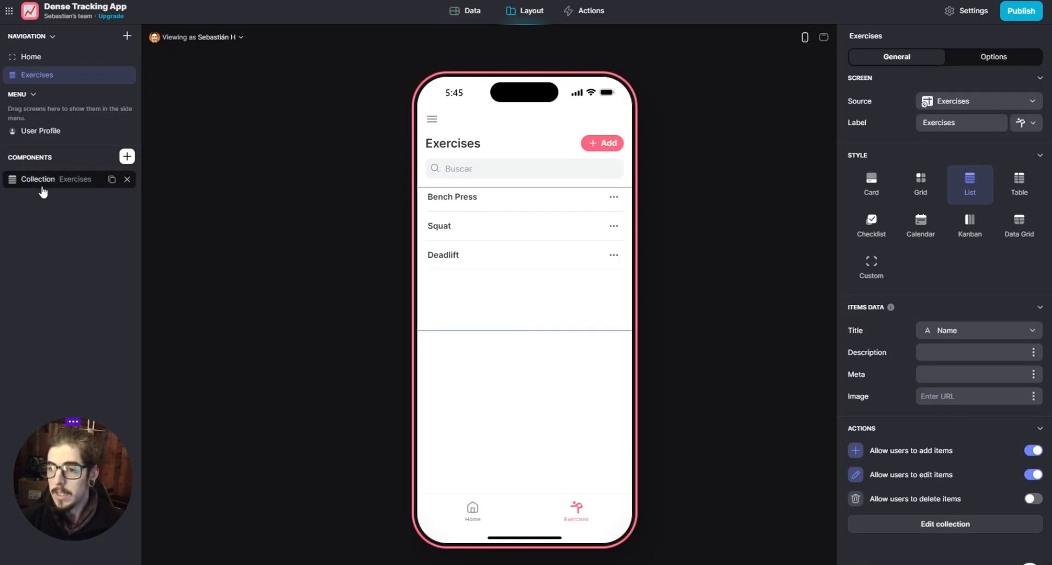
left_click(1033, 396)
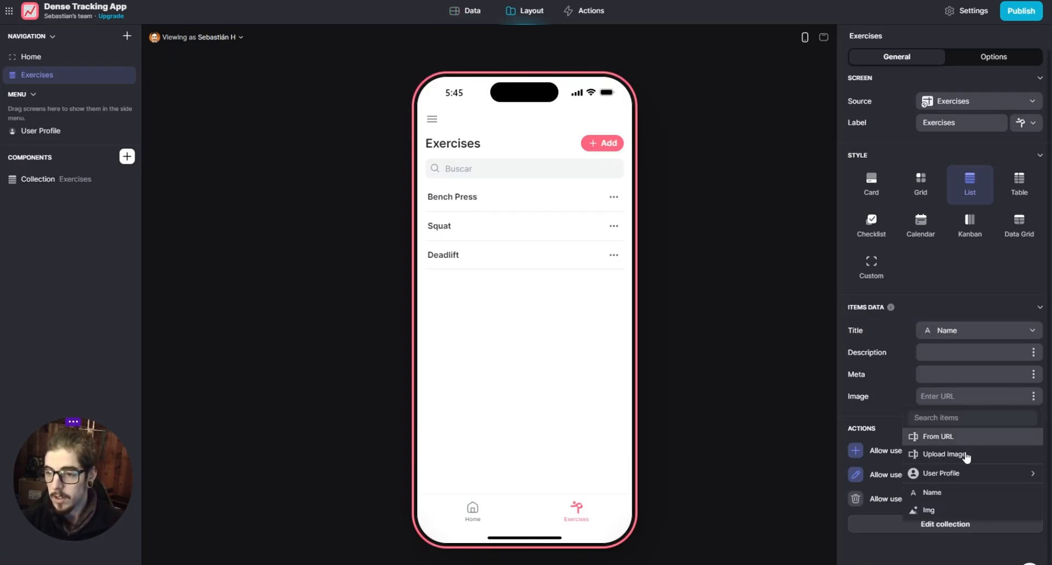
left_click(942, 511)
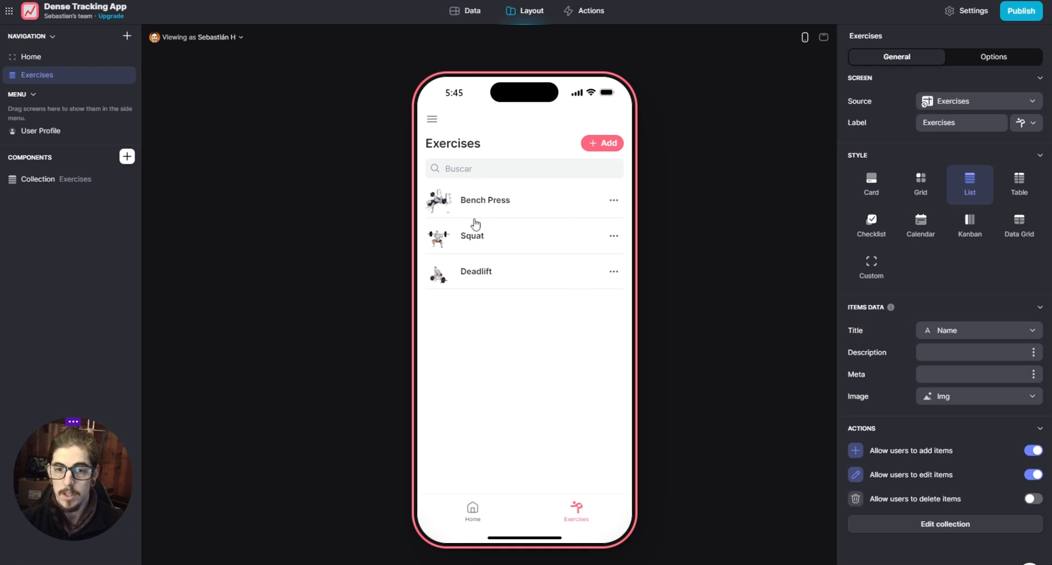
- Disable adding and editing items for users on the Exercises screen
left_click(992, 57)
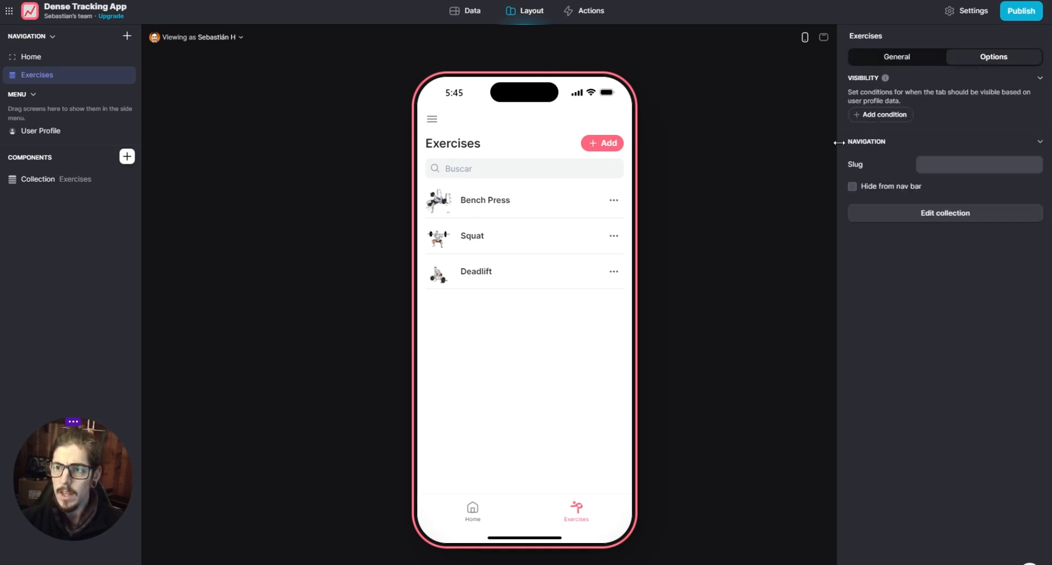
left_click(901, 57)
scroll(990, 442, "down", 1)
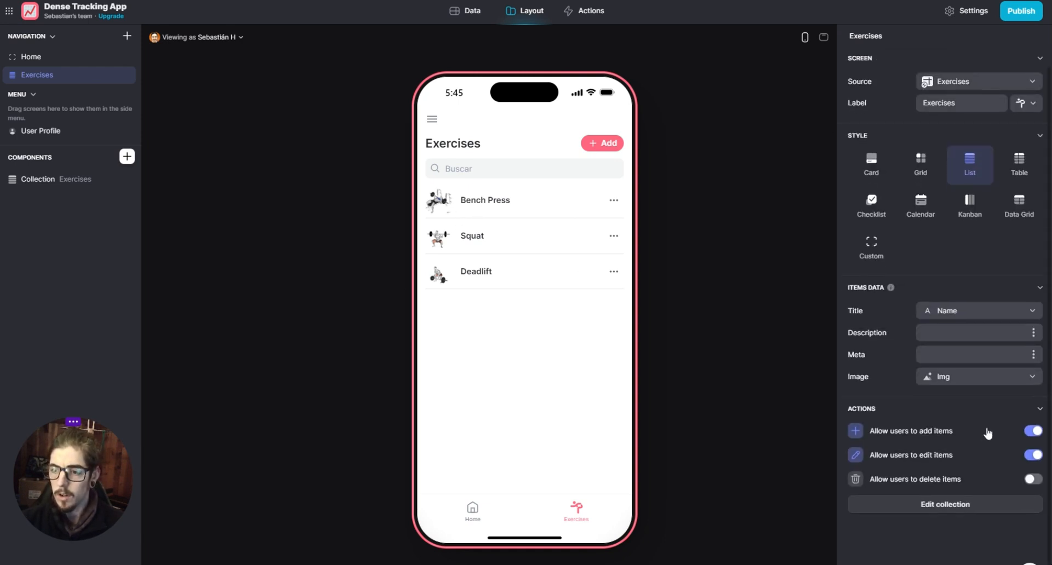
left_click(1032, 432)
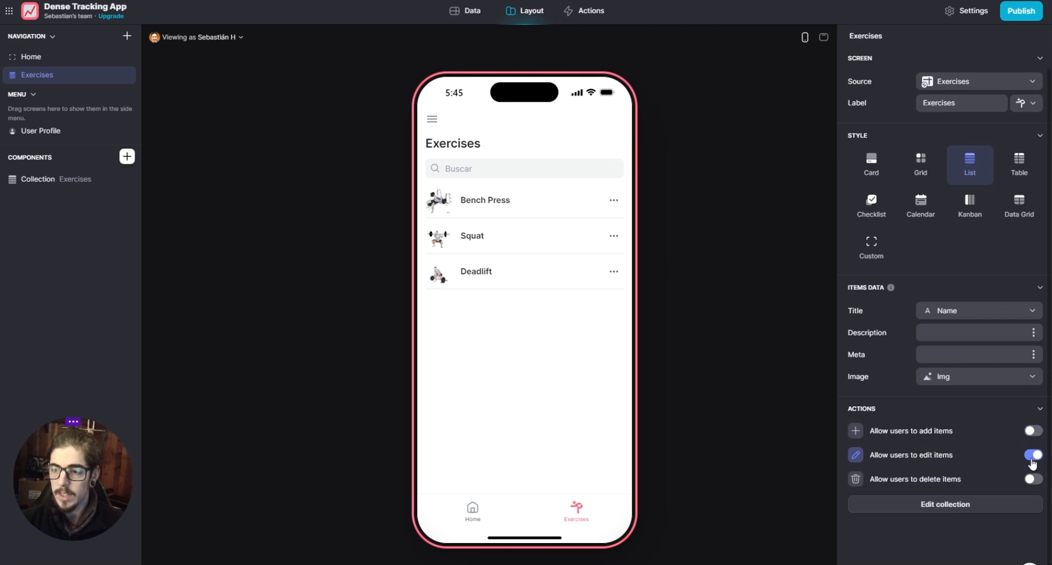
left_click(1031, 458)
scroll(894, 373, "up", 1)
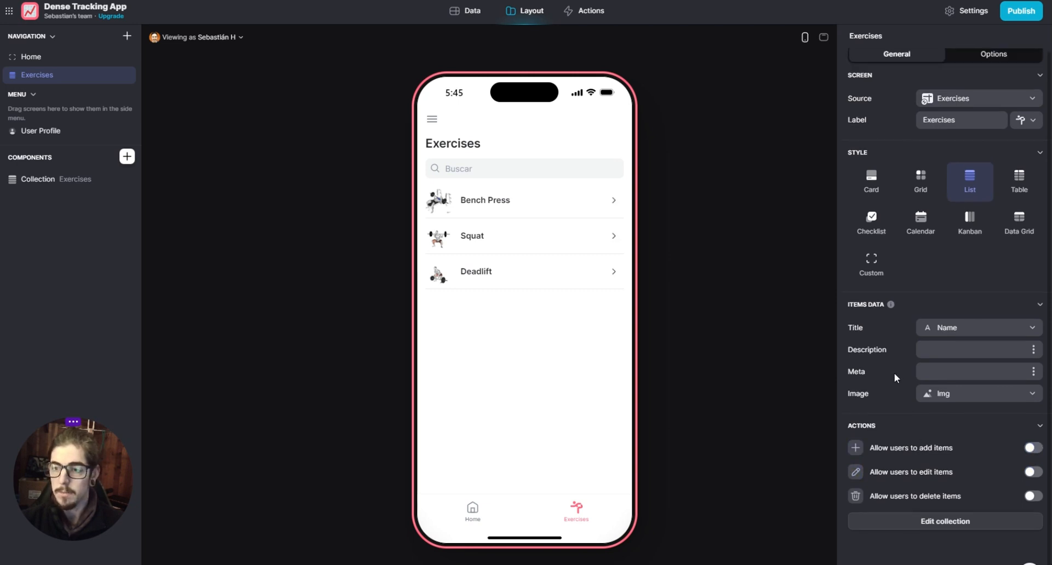
- Turn off the search bar for the Exercises collection
left_click(54, 179)
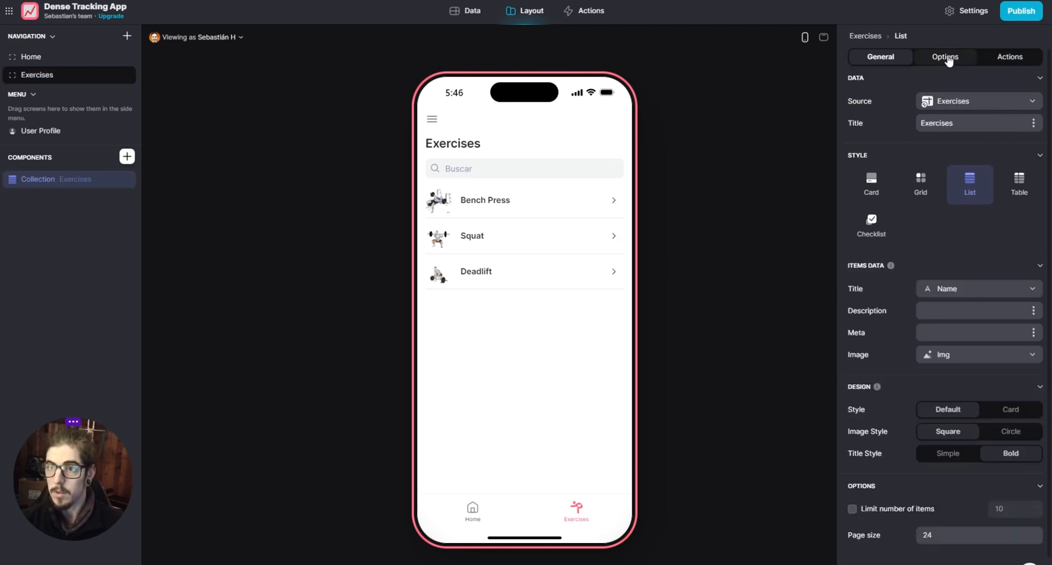
left_click(949, 59)
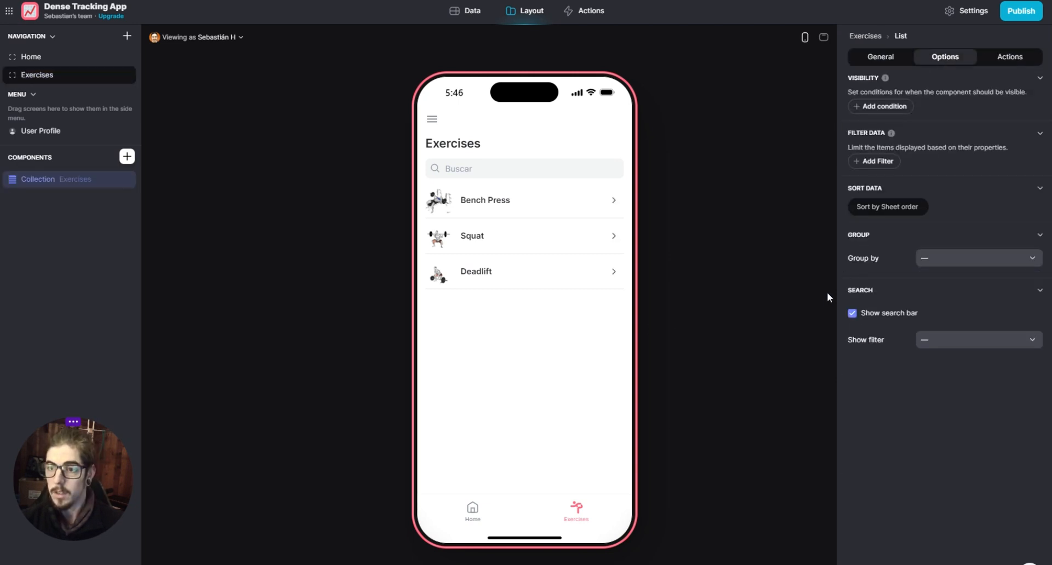
left_click(851, 314)
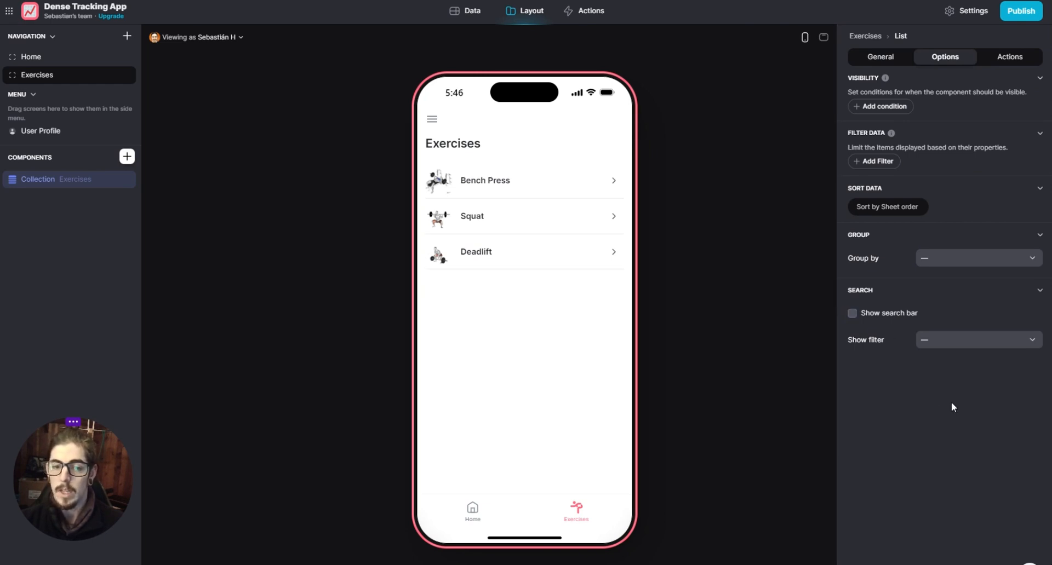
- Enable advanced actions for the Exercises collection and review the action types available for an item click
left_click(1000, 55)
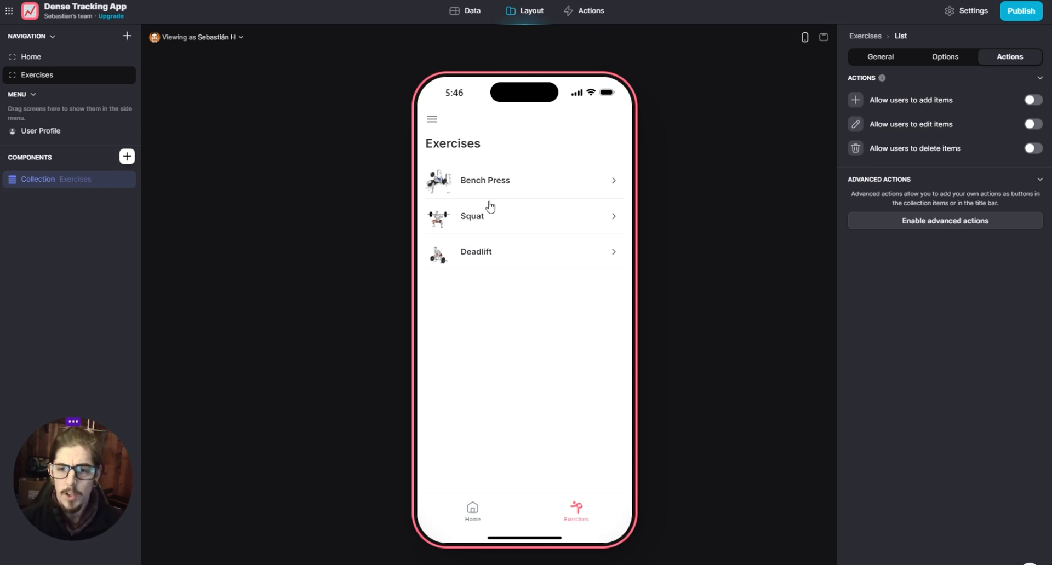
left_click(941, 228)
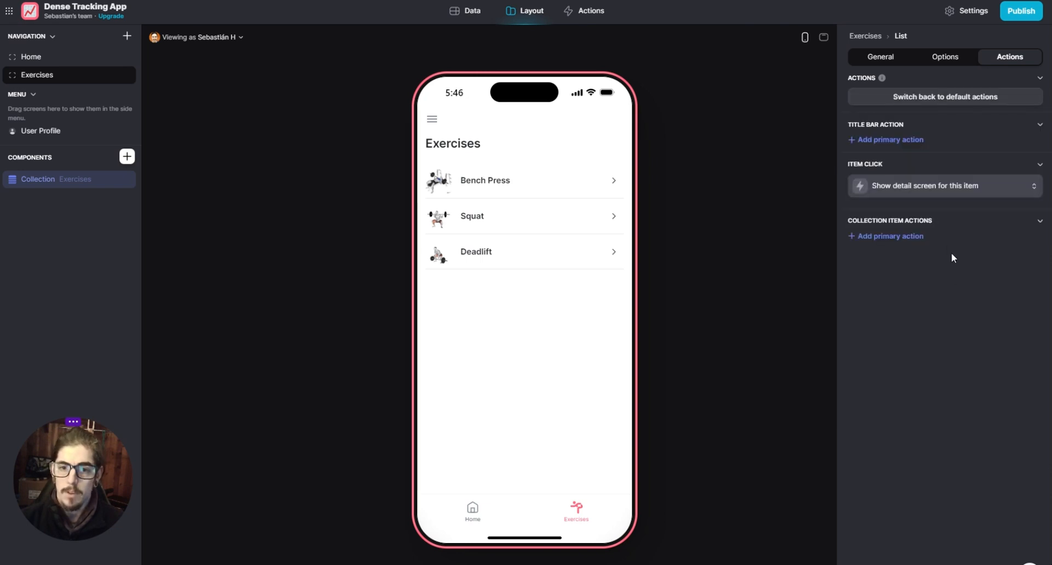
left_click(939, 185)
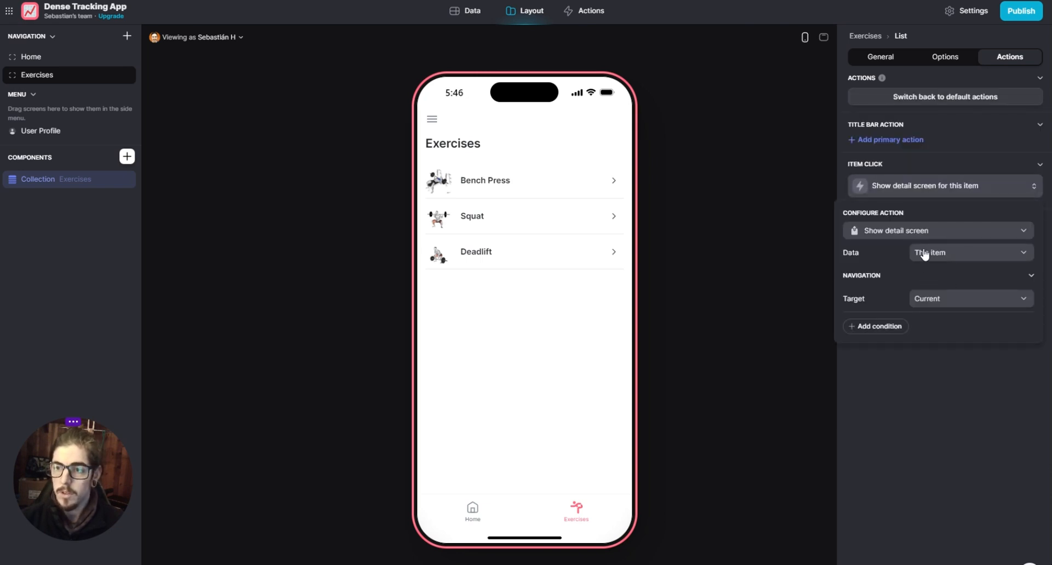
left_click(946, 236)
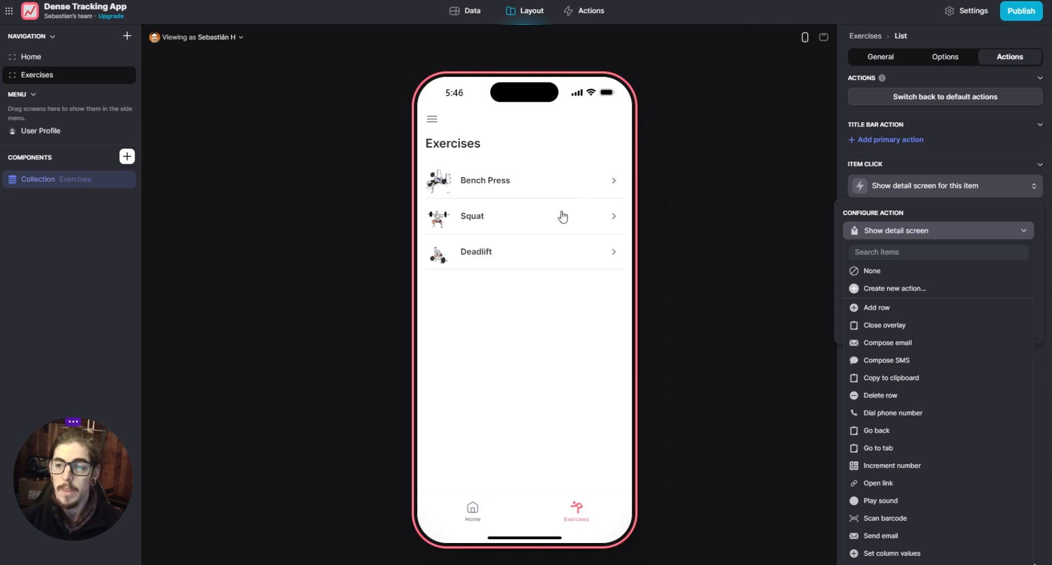
- Preview the Bench Press detail screen, return to the exercise list and view the collection's action settings
left_click(482, 186)
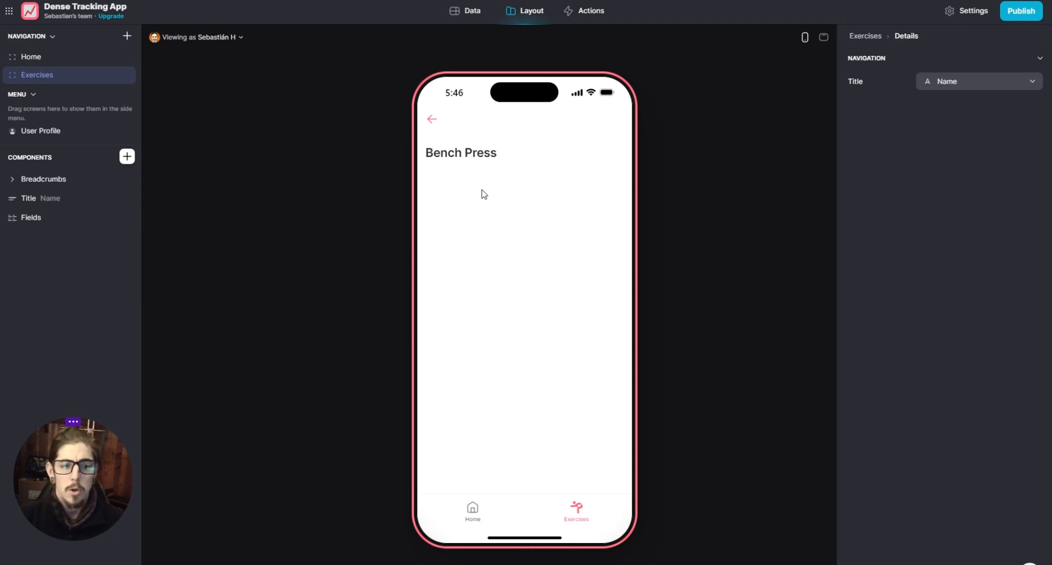
left_click(432, 121)
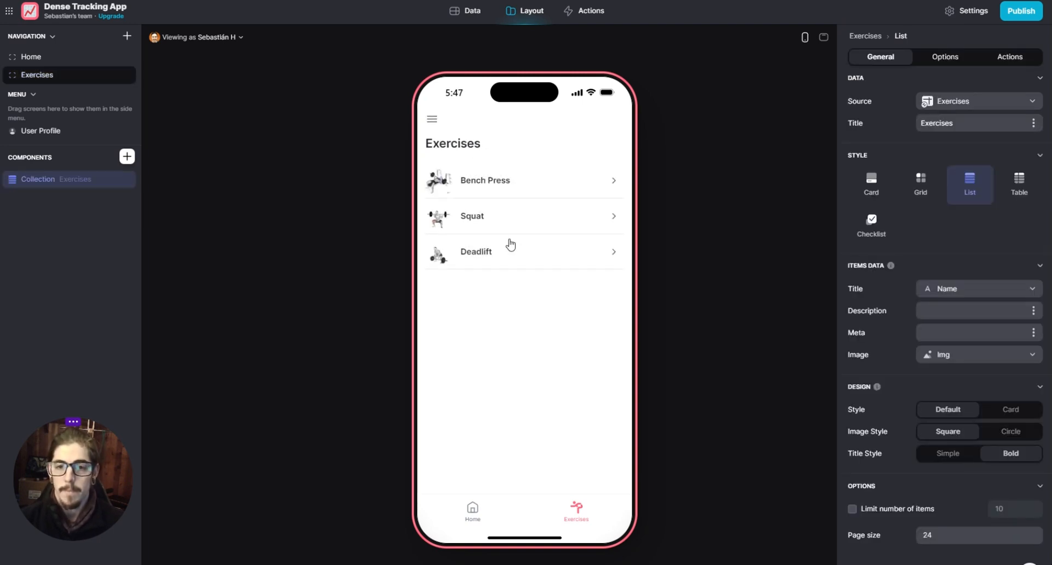
left_click(1009, 57)
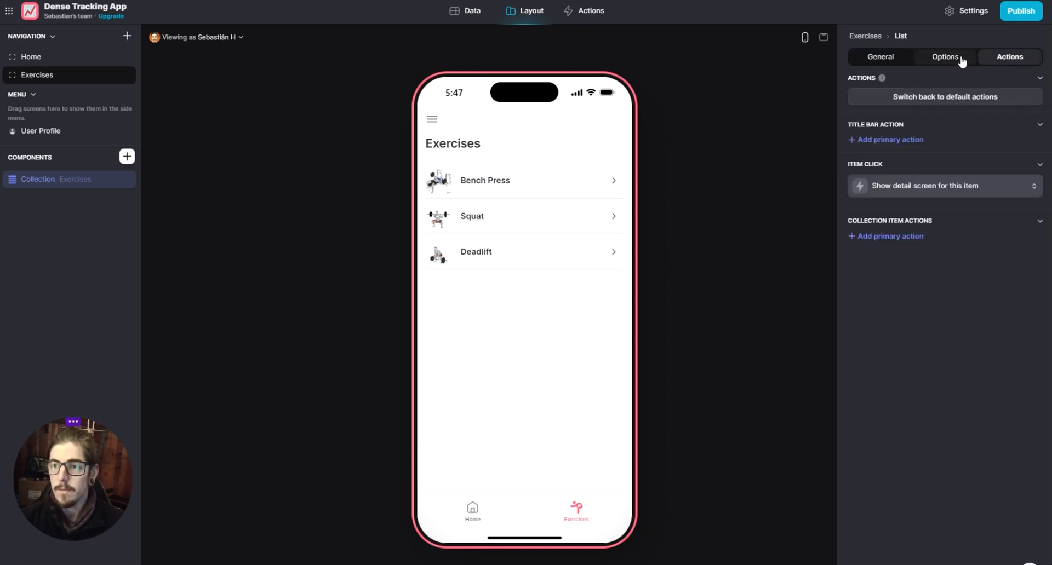
- Set the Exercises collection's item click action to None
left_click(947, 185)
left_click(937, 235)
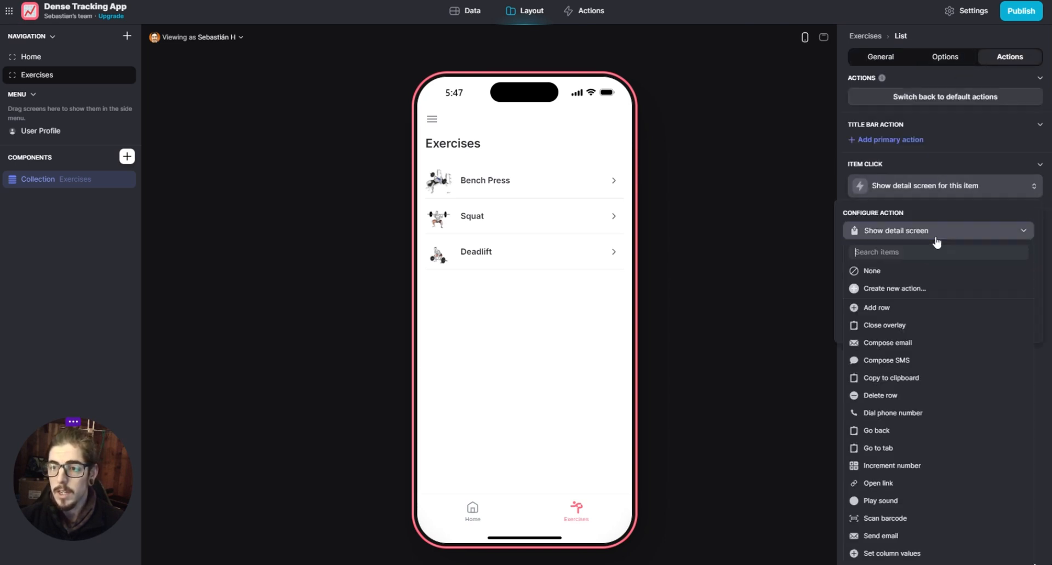
left_click(883, 272)
left_click(781, 274)
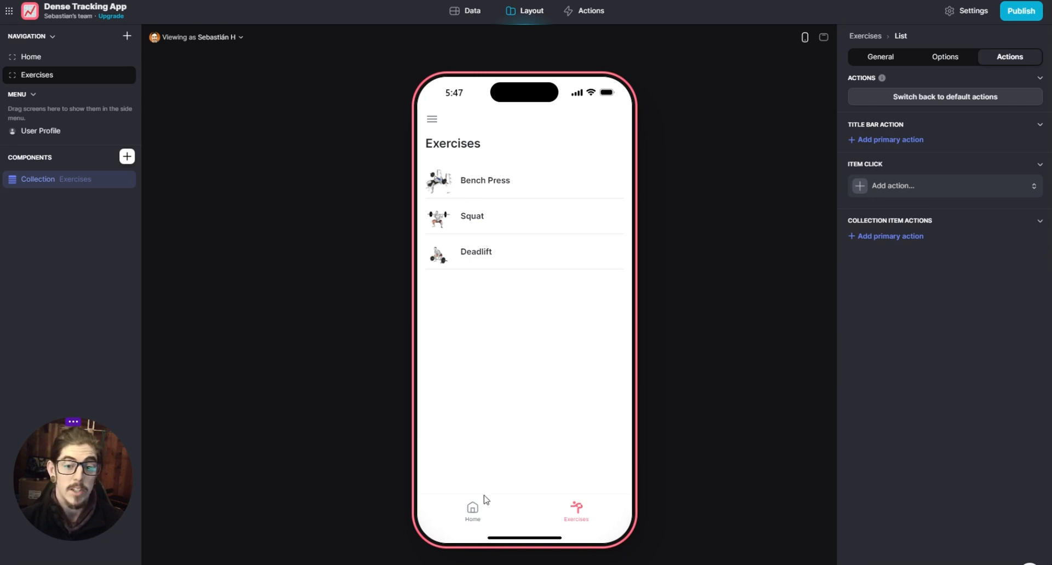
- Review the Home and Exercises screens in the phone preview, ending on Exercises
left_click(473, 511)
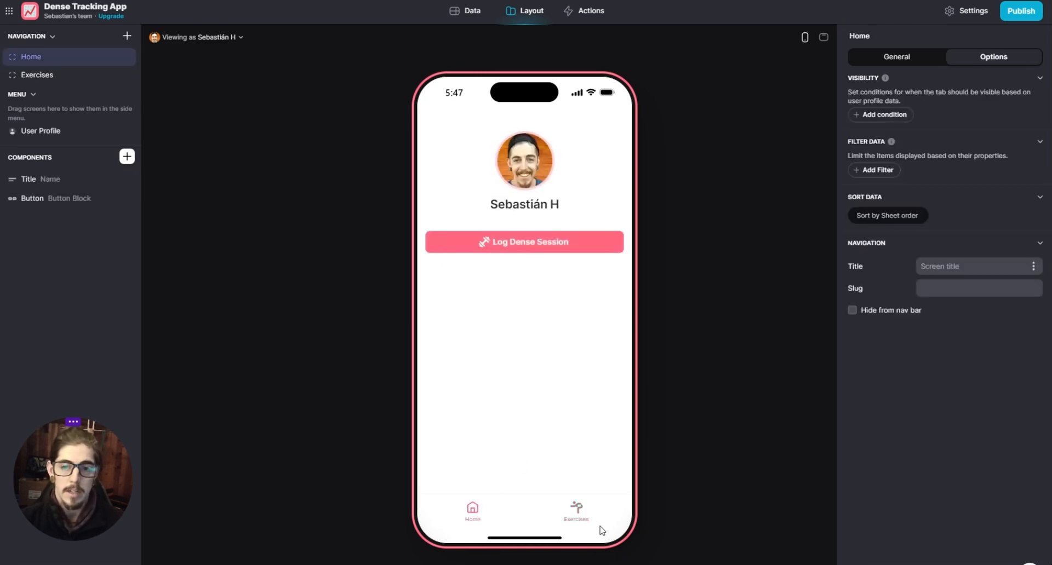
left_click(578, 518)
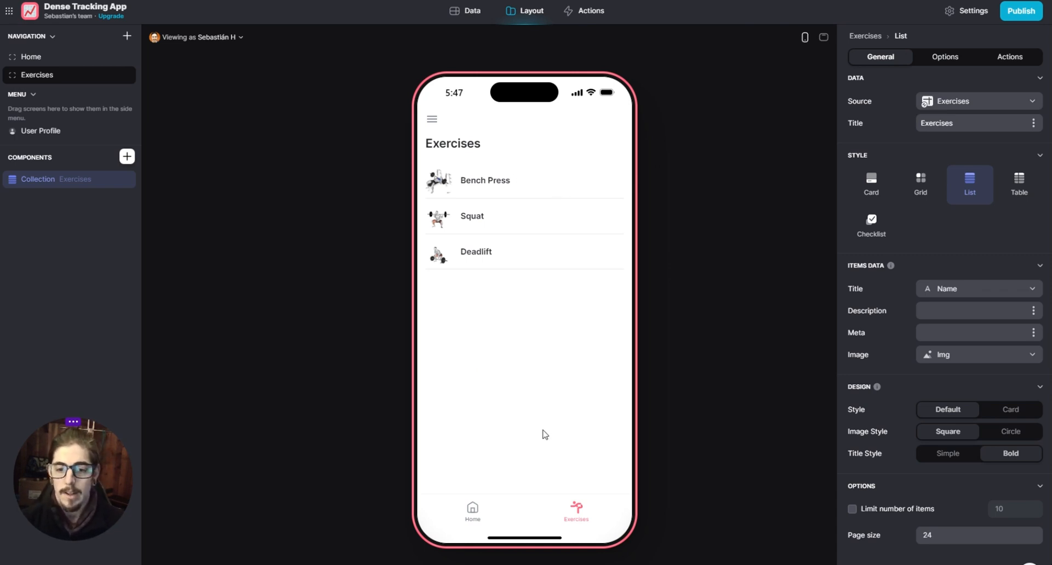
left_click(474, 515)
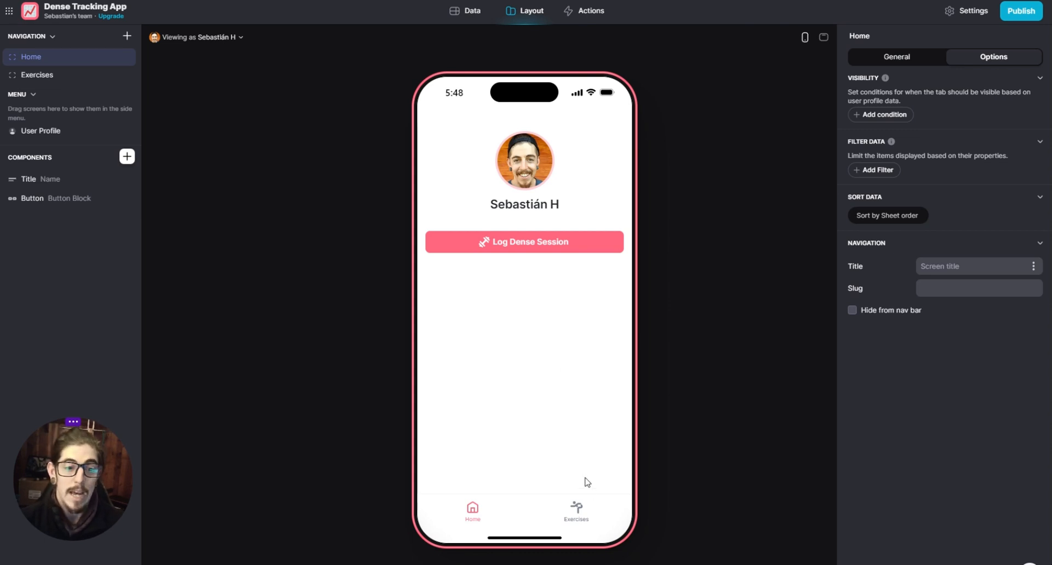
left_click(582, 516)
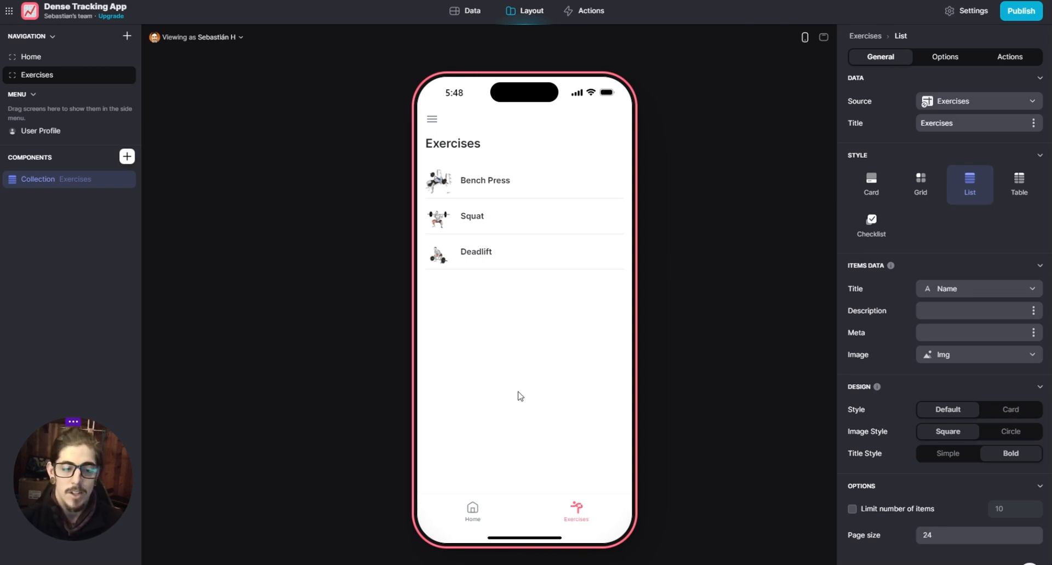
left_click(476, 511)
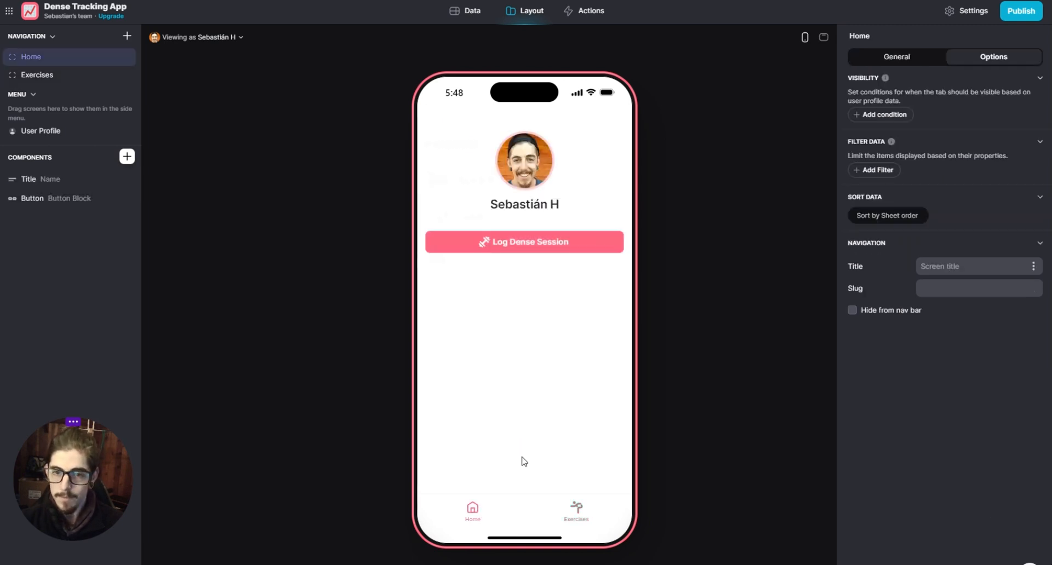
left_click(575, 509)
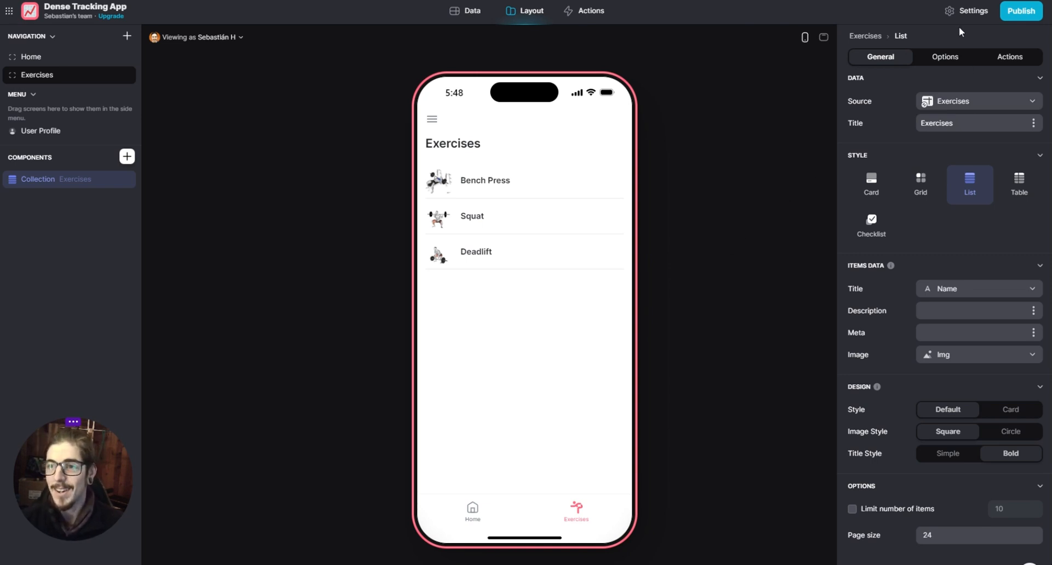
- Change the app icon to the flexed biceps emoji, searching the emoji picker for "musc"
left_click(969, 11)
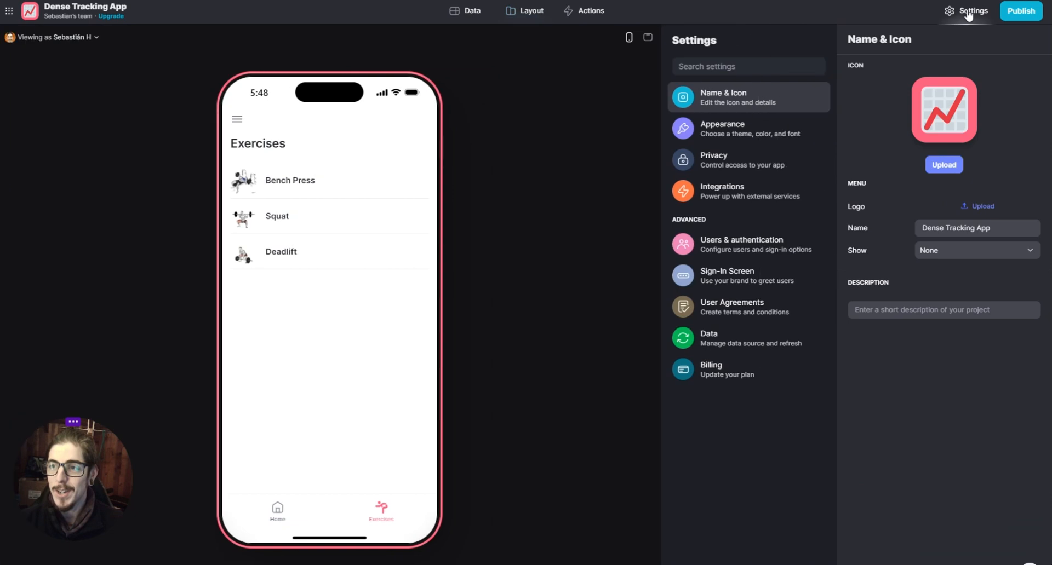
left_click(944, 118)
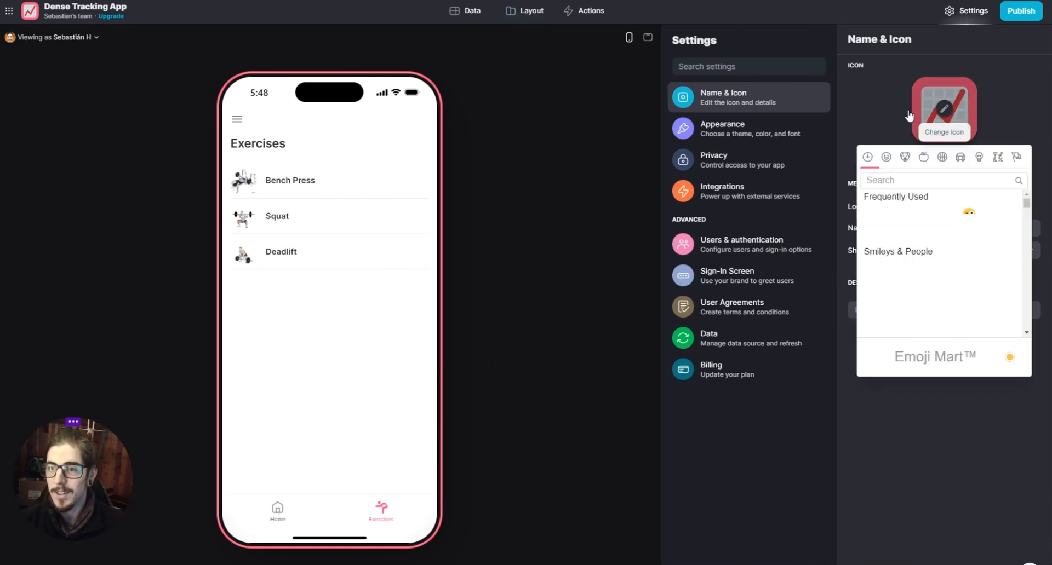
scroll(932, 242, "down", 2)
left_click_drag(1028, 214, 1023, 183)
left_click(932, 186)
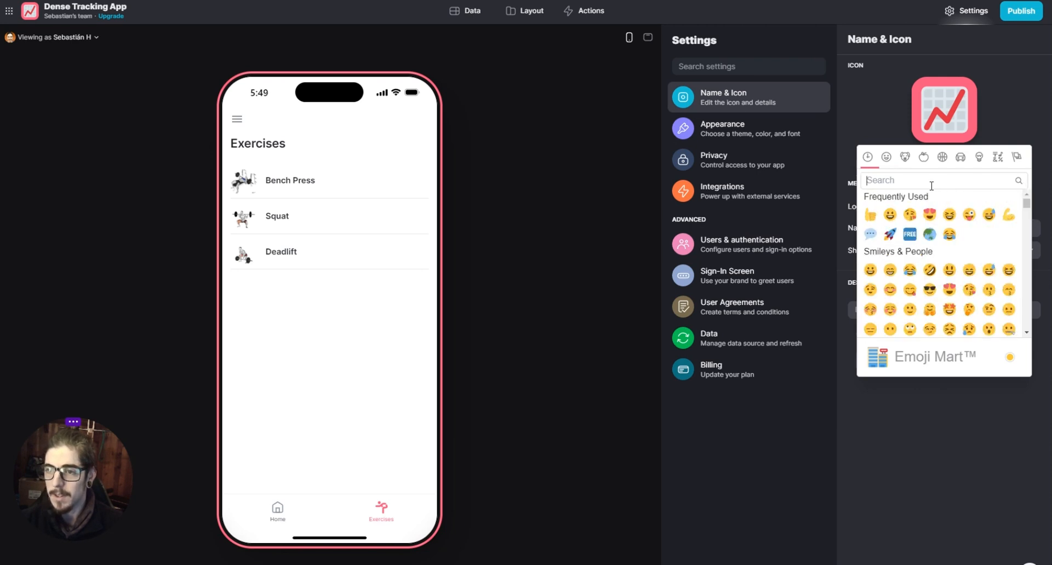
type("muscl")
key("BackSpace")
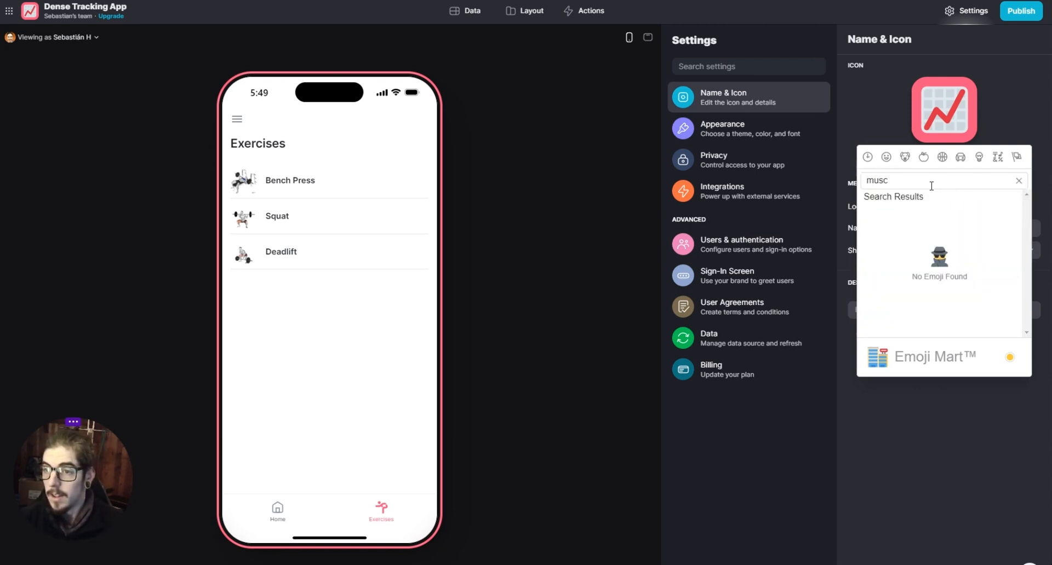
left_click(871, 214)
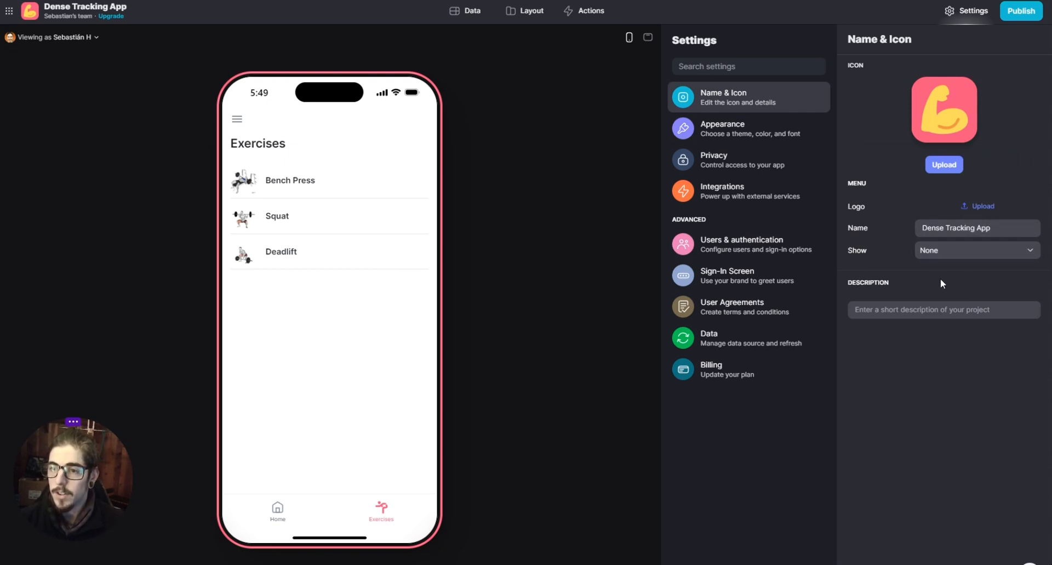
- Set the app's accent color to a custom, more saturated and darker red and use the Accent navigation style
left_click(743, 128)
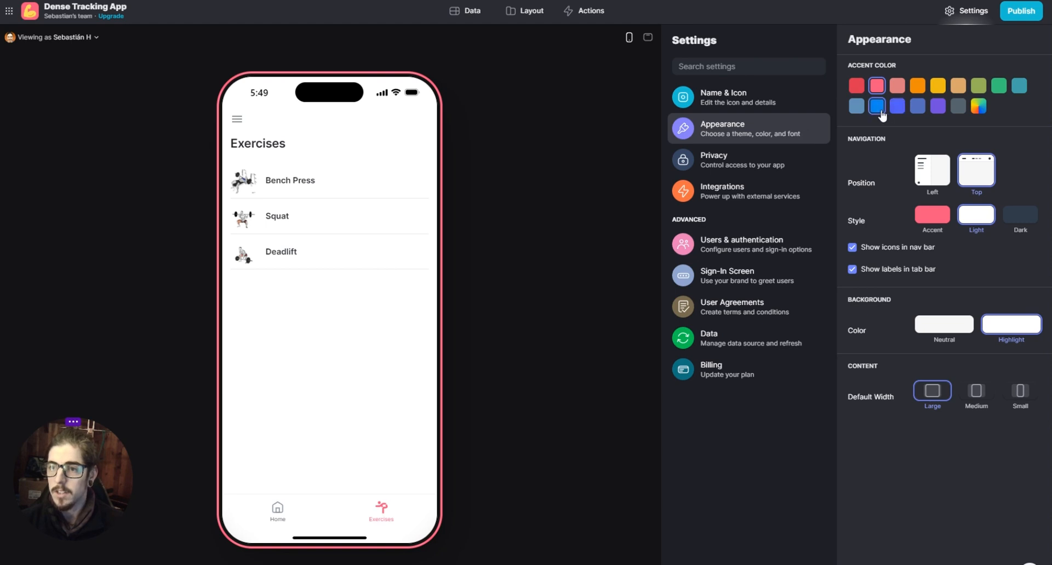
left_click(856, 86)
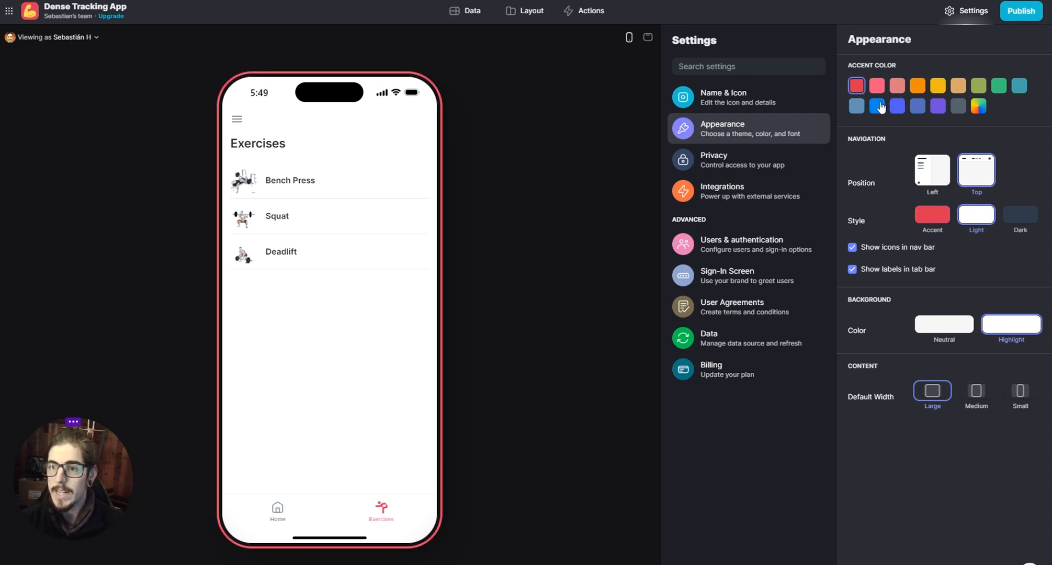
left_click(978, 107)
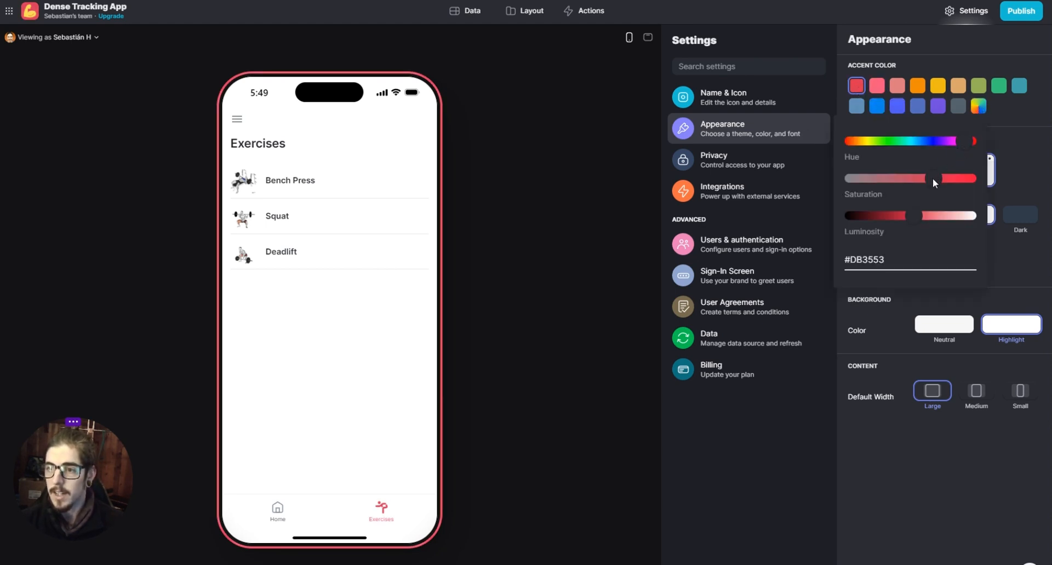
left_click_drag(934, 180, 942, 178)
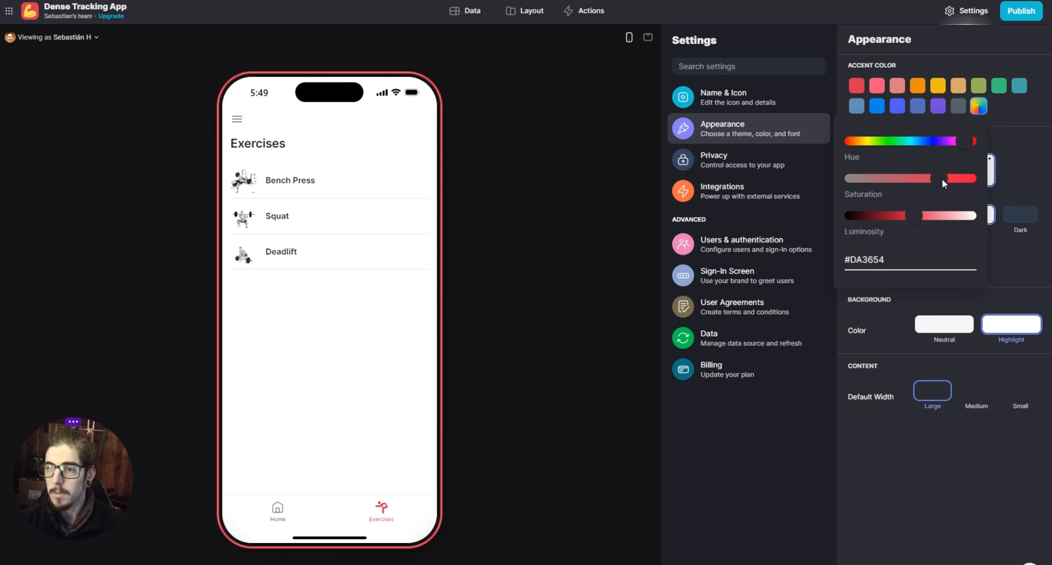
left_click(906, 216)
left_click(1021, 170)
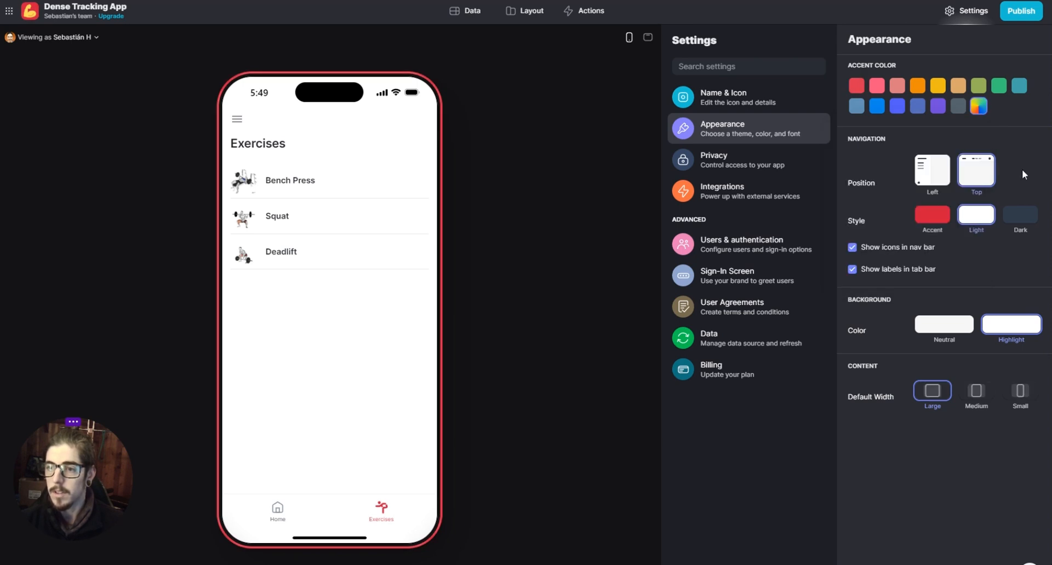
left_click(930, 218)
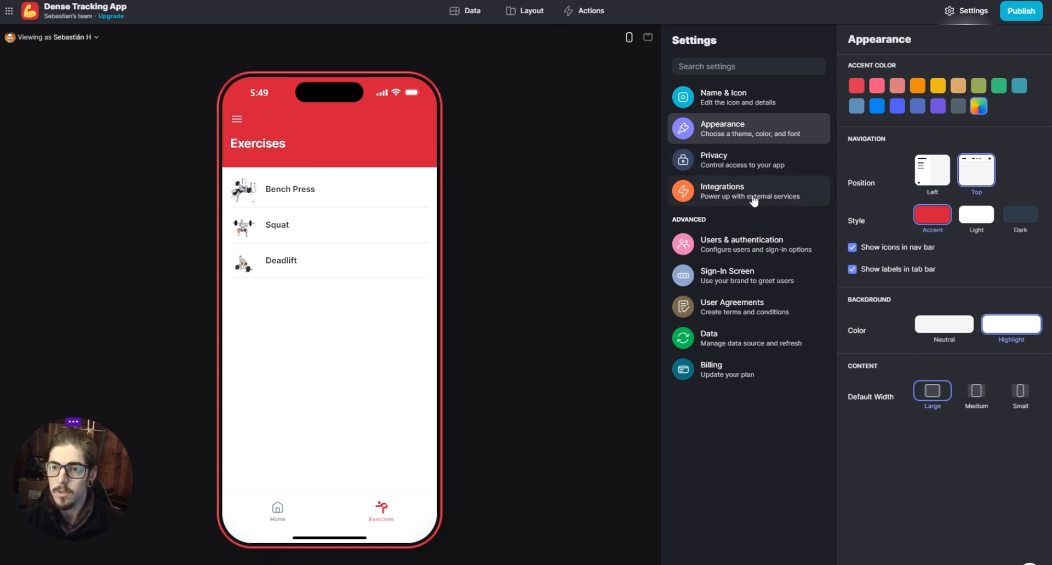
- Compare the default content widths in the desktop and phone previews and set the default width to Medium
left_click(648, 37)
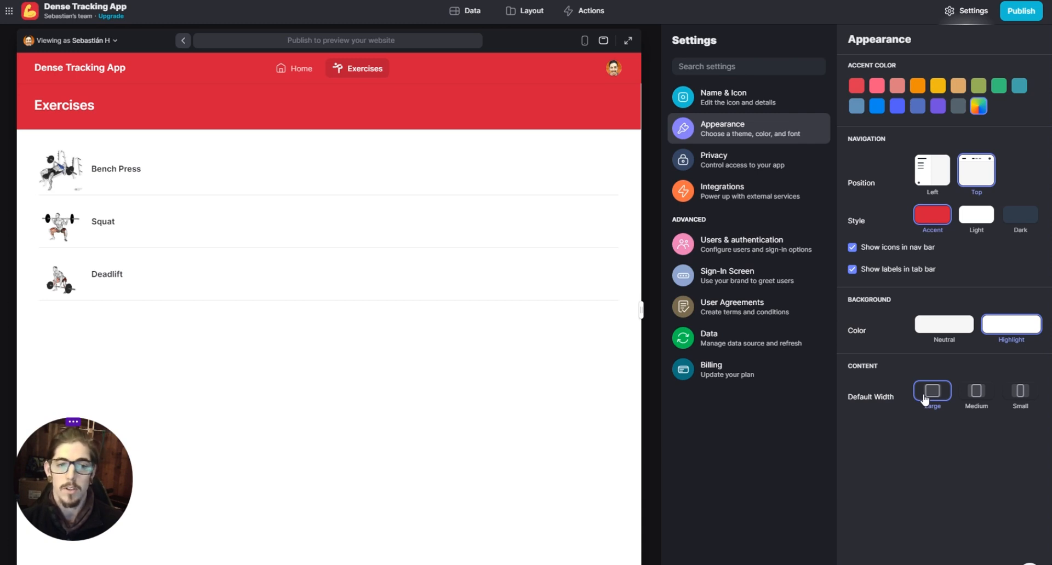
left_click(1020, 391)
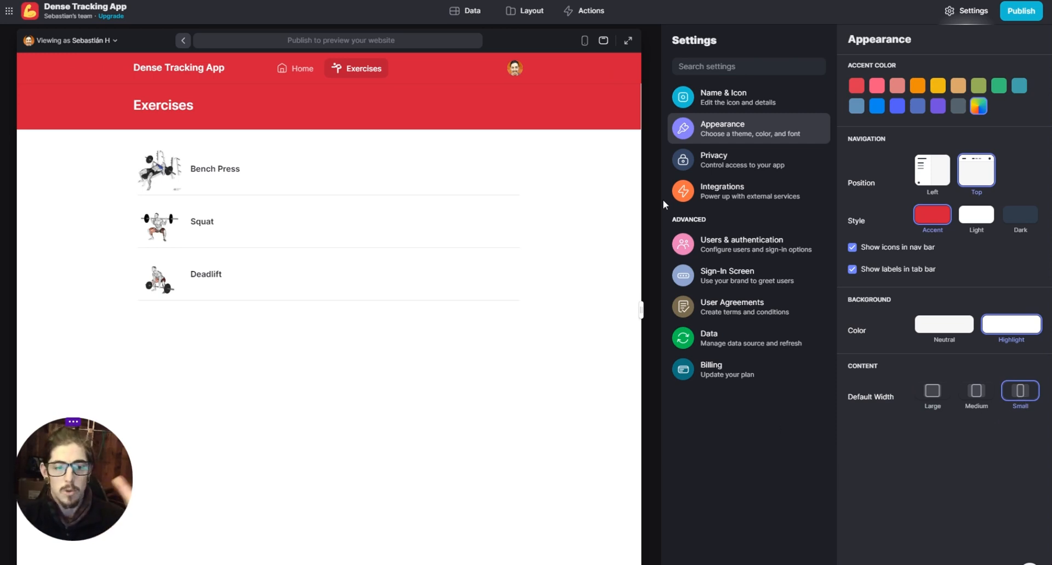
left_click(584, 40)
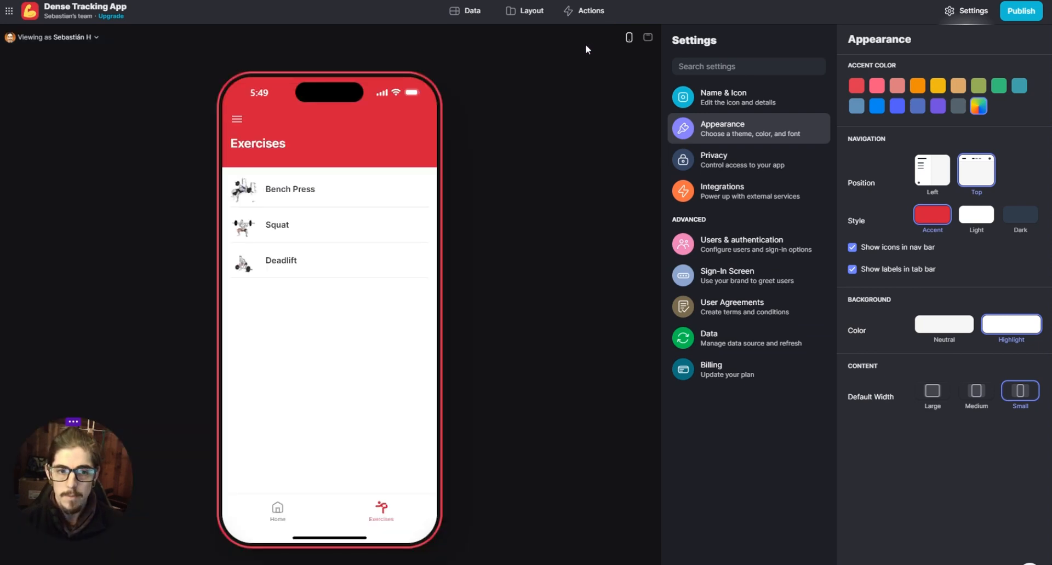
left_click(937, 397)
left_click(982, 398)
left_click(1022, 397)
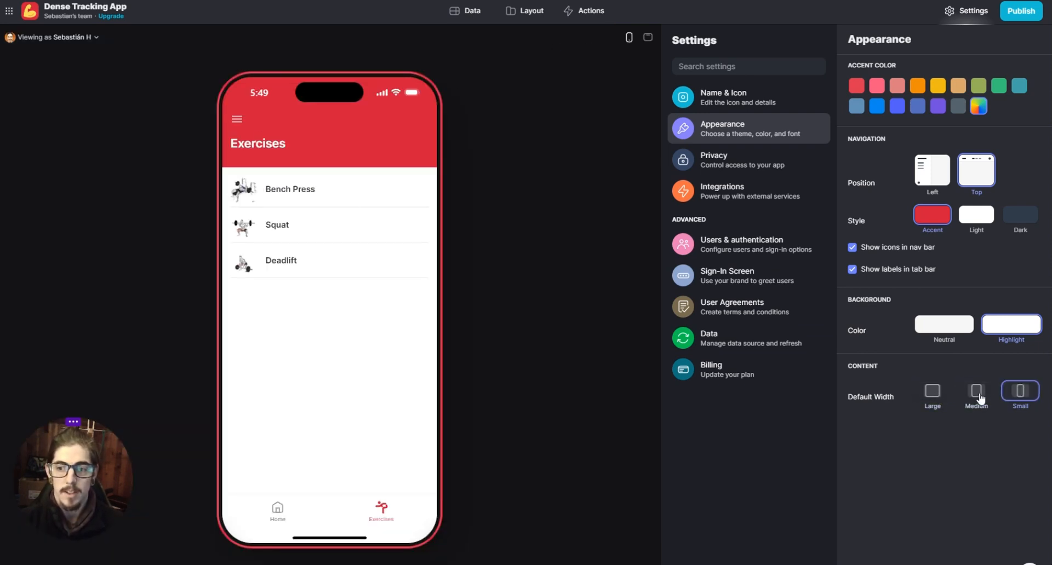
left_click(981, 398)
left_click(950, 392)
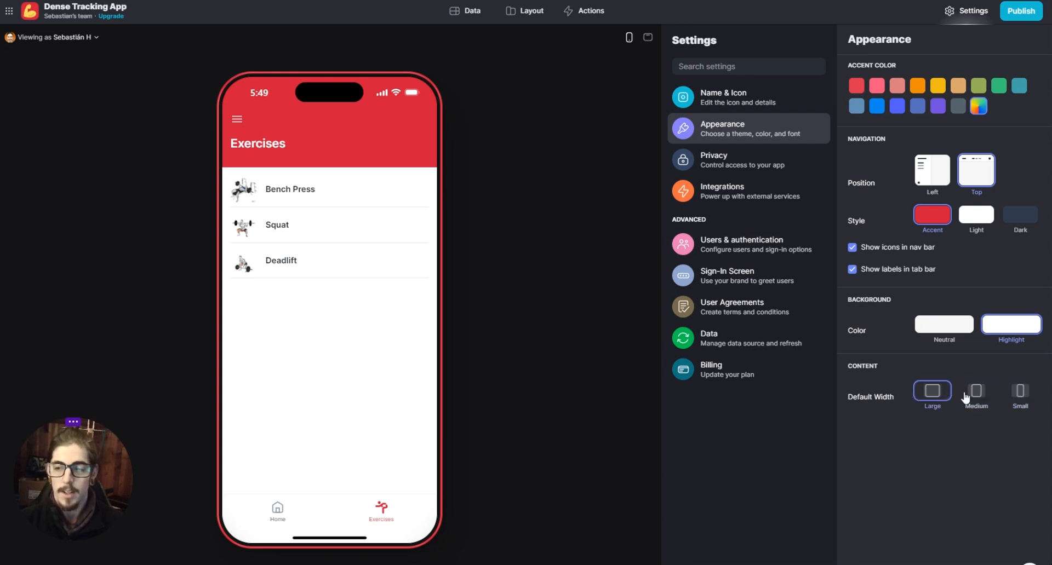
left_click(967, 394)
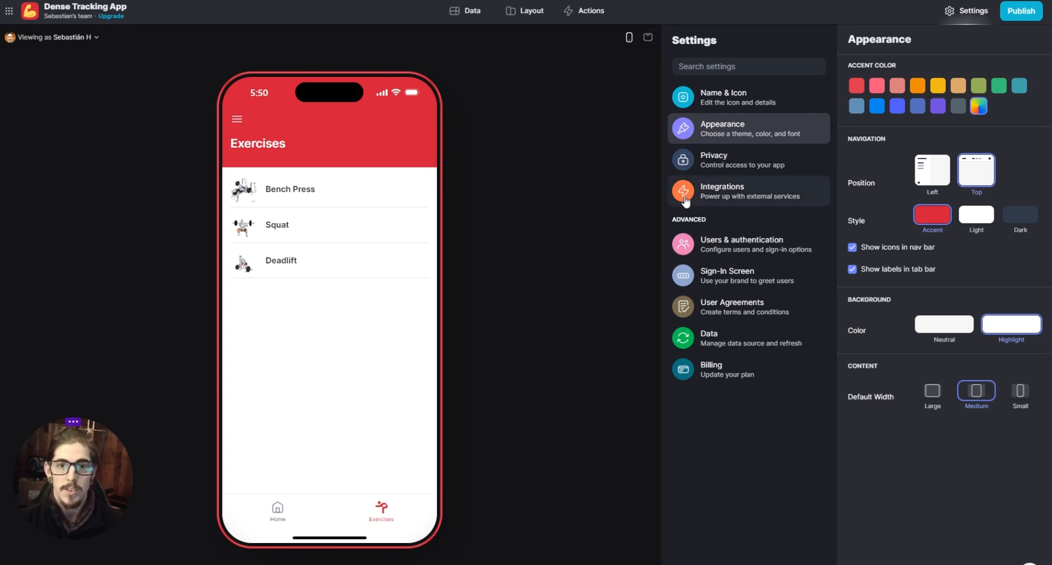
- View the app's publishing options with its link address, and leave them without publishing
left_click(1020, 13)
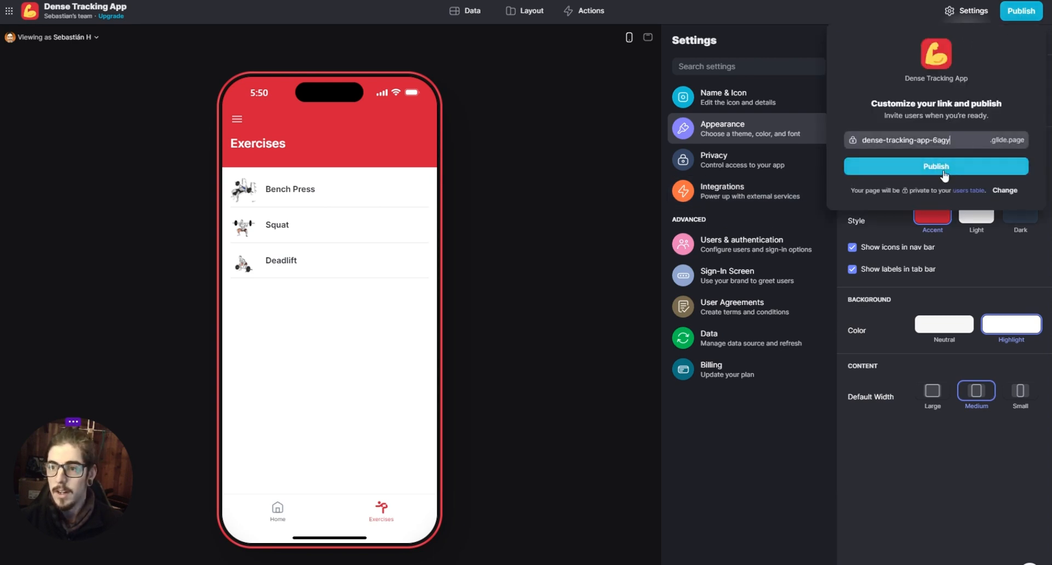
left_click(825, 423)
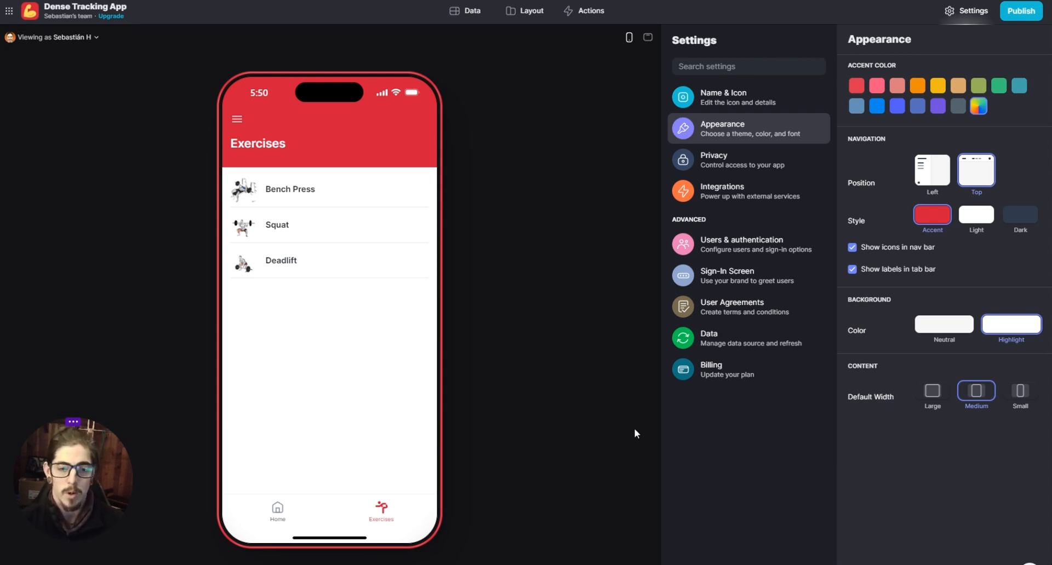
- Return to the layout editor and preview the Home, Dense Session Log and Exercises screens
left_click(532, 12)
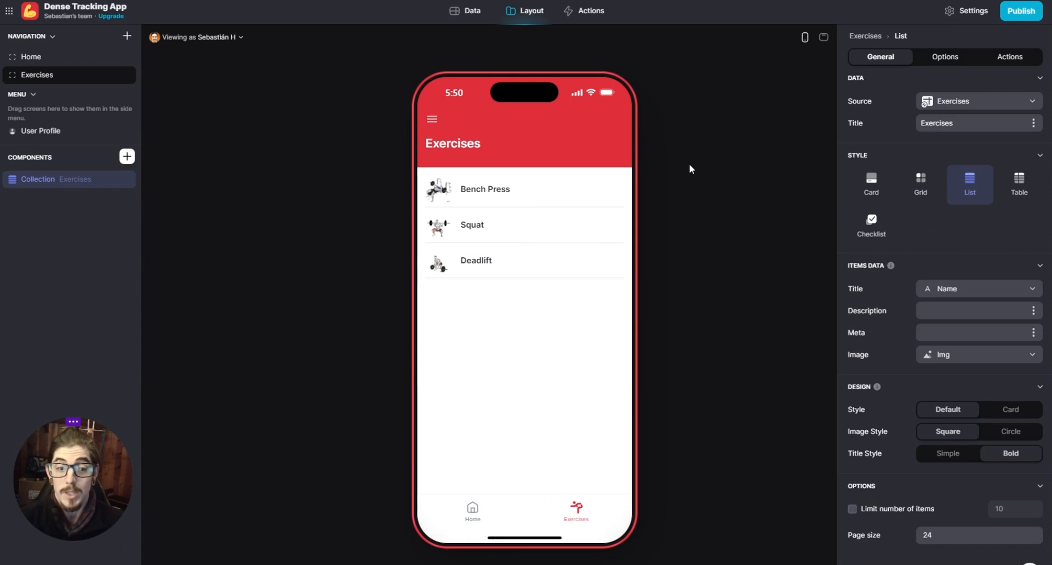
left_click(471, 511)
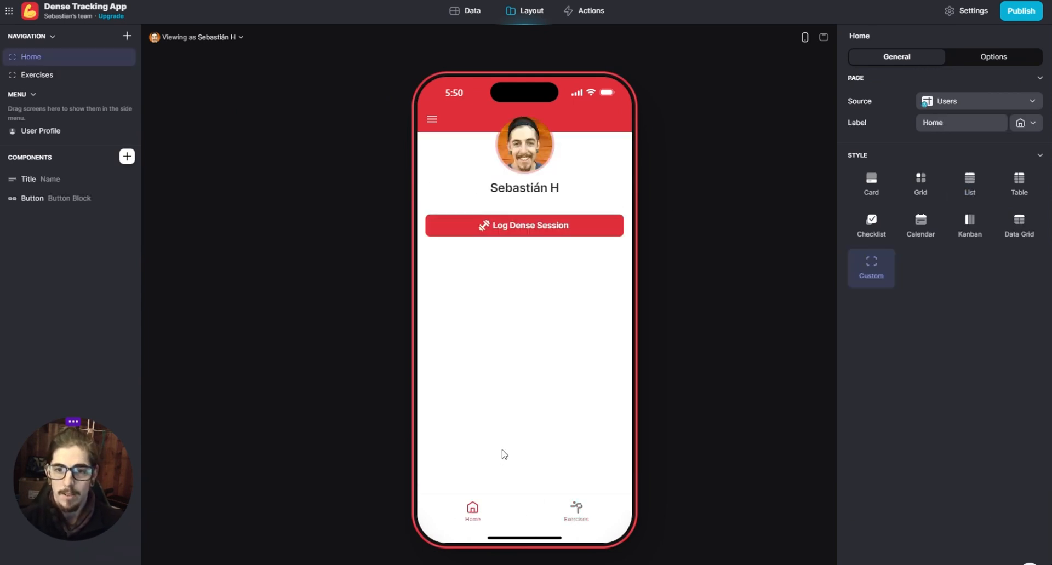
left_click(513, 229)
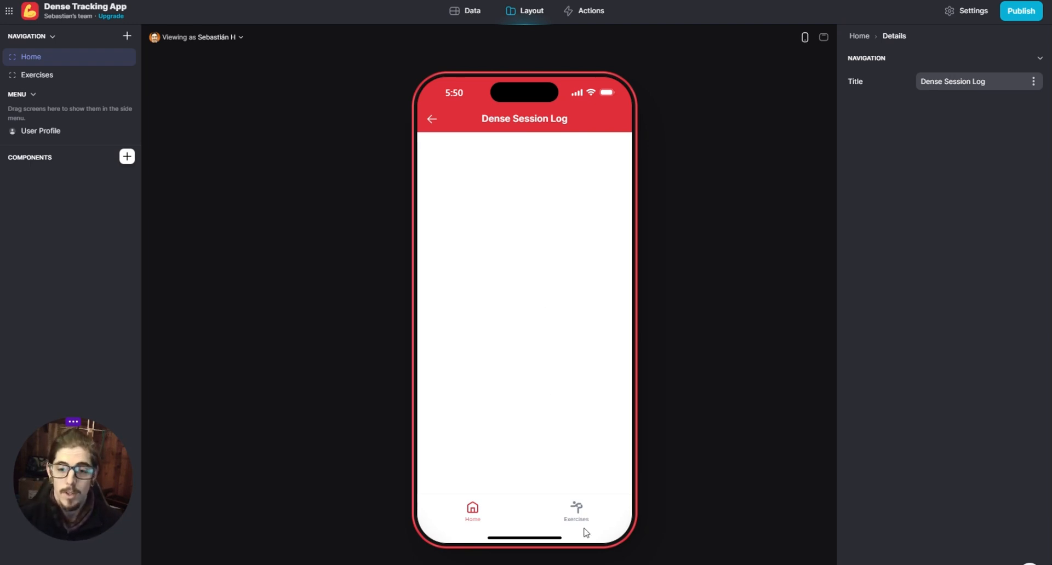
left_click(573, 515)
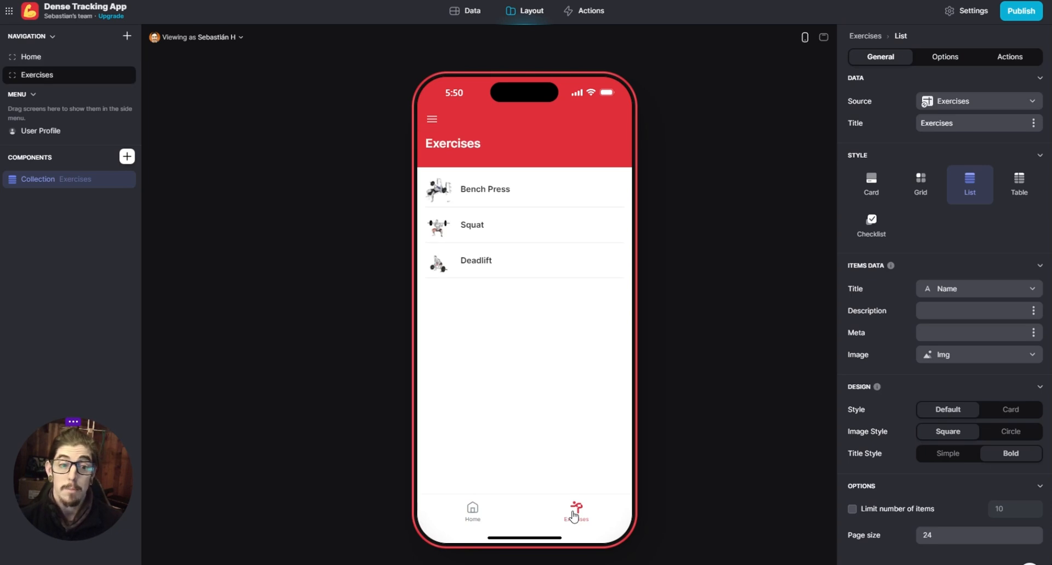
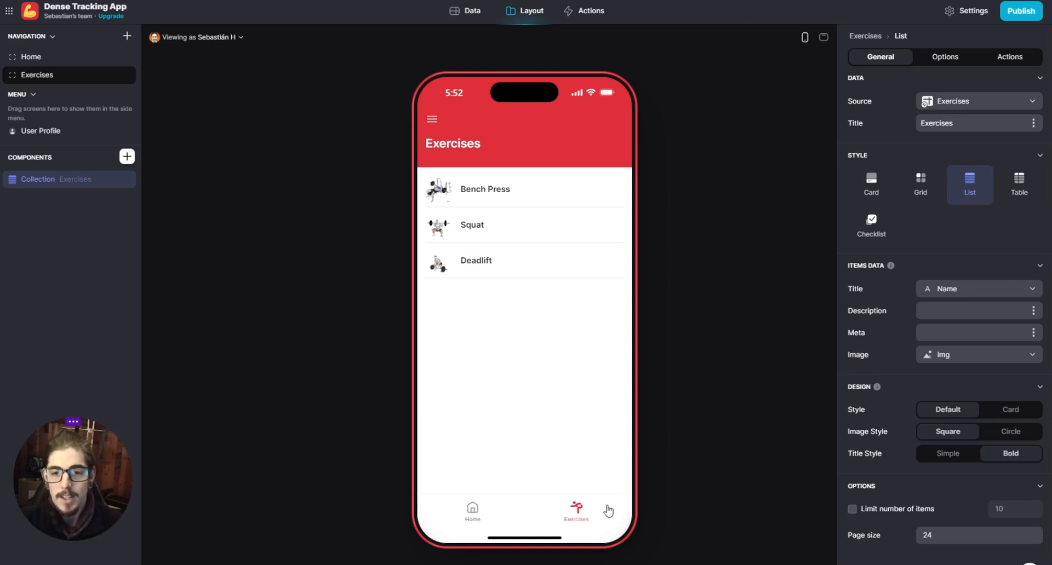
- Preview the Home screen and follow its Log Dense Session button to the Dense Session Log screen
left_click(472, 512)
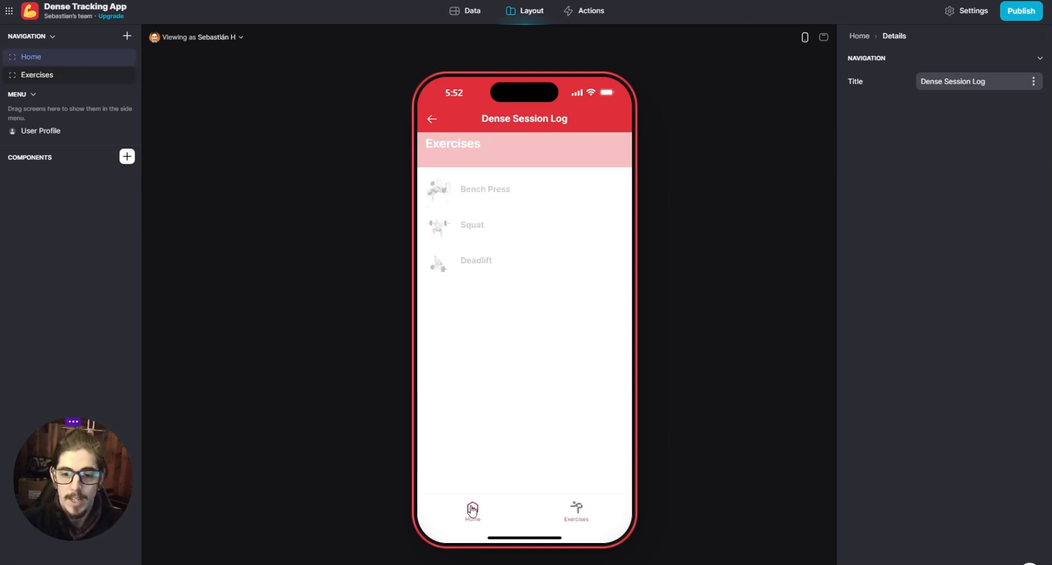
left_click(472, 512)
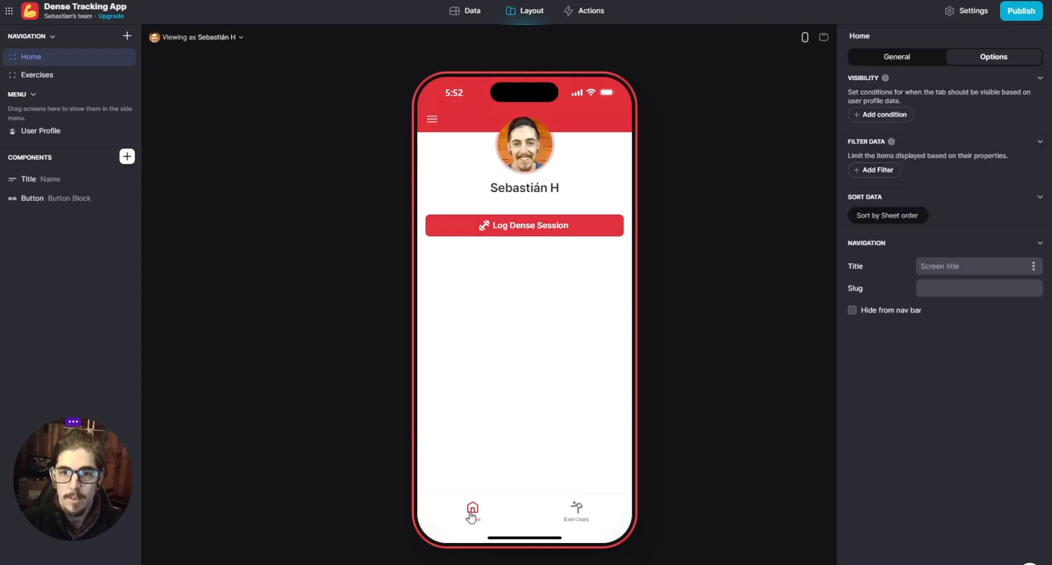
left_click(514, 232)
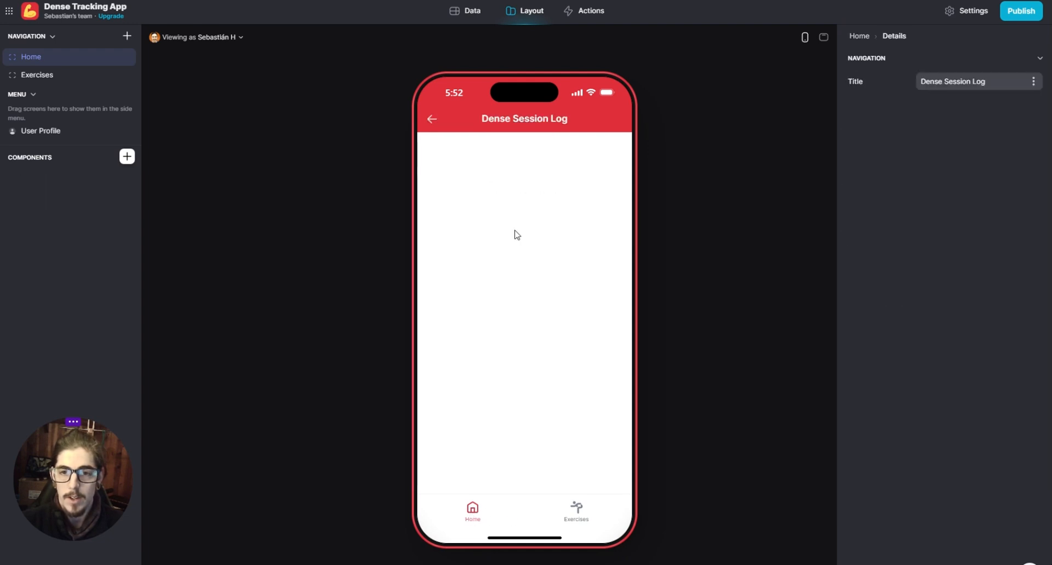
- Create a new data table named Logs
left_click(466, 12)
left_click(125, 35)
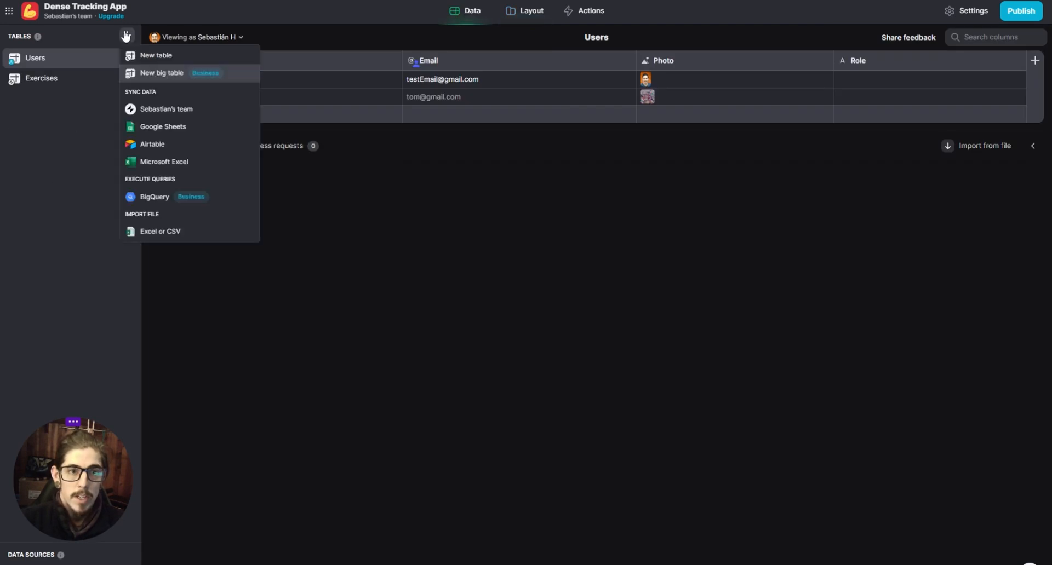
left_click(159, 57)
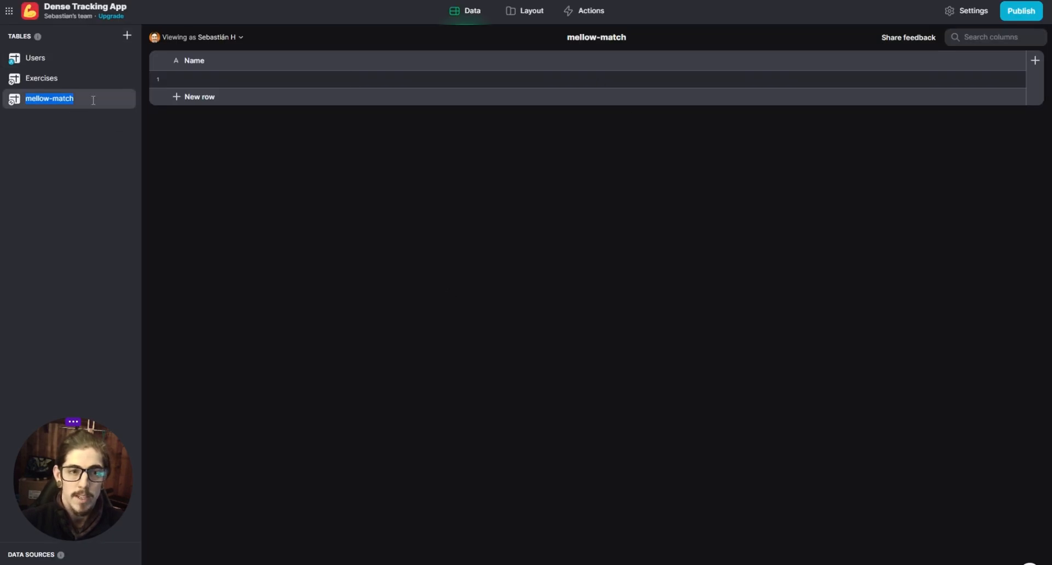
type("Se")
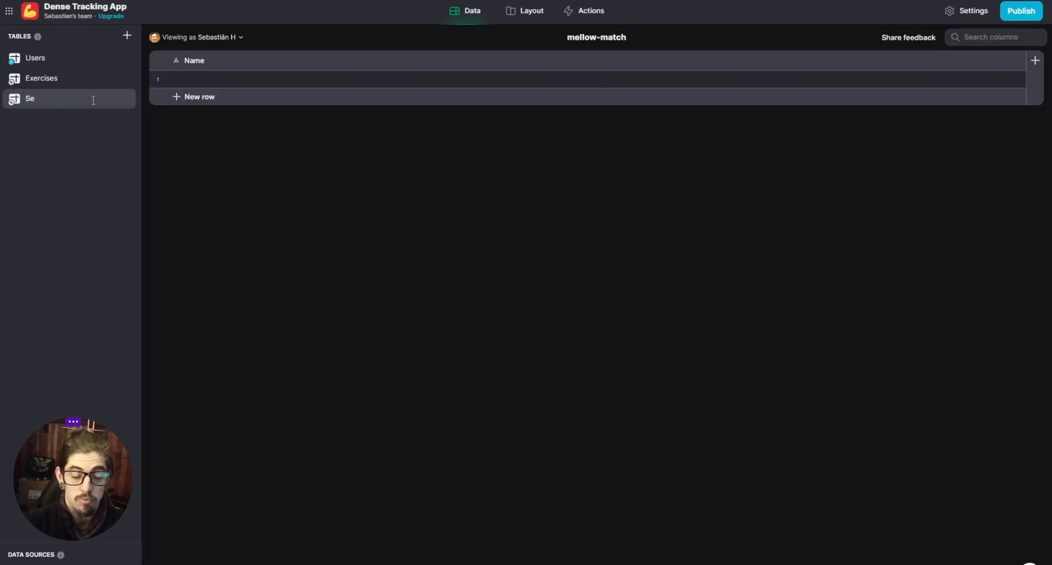
key("BackSpace")
key("BackSpace")
type("Work")
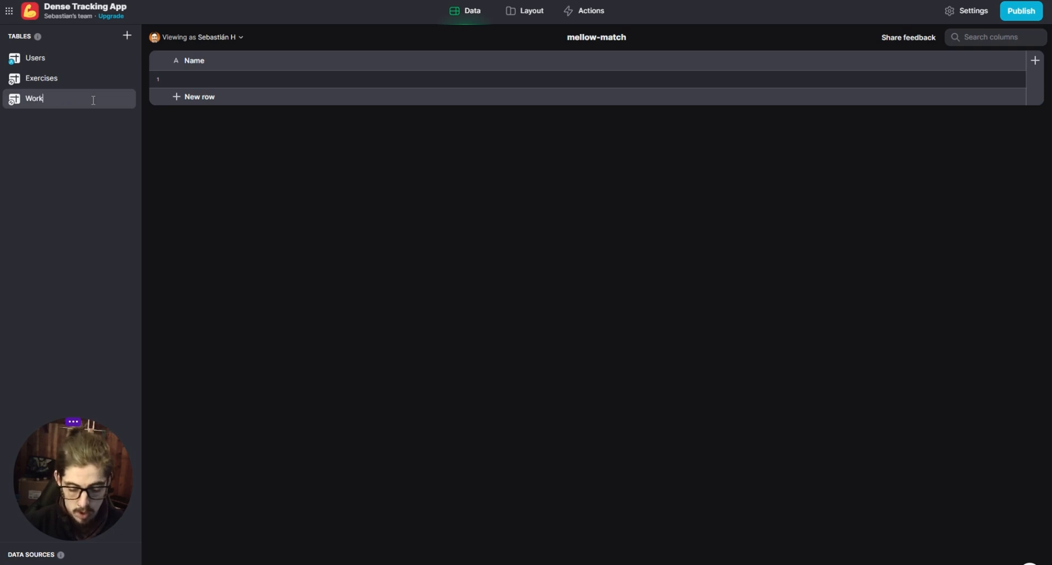
key("BackSpace")
key("BackSpace")
key("BackSpace")
key("BackSpace")
type("Lo")
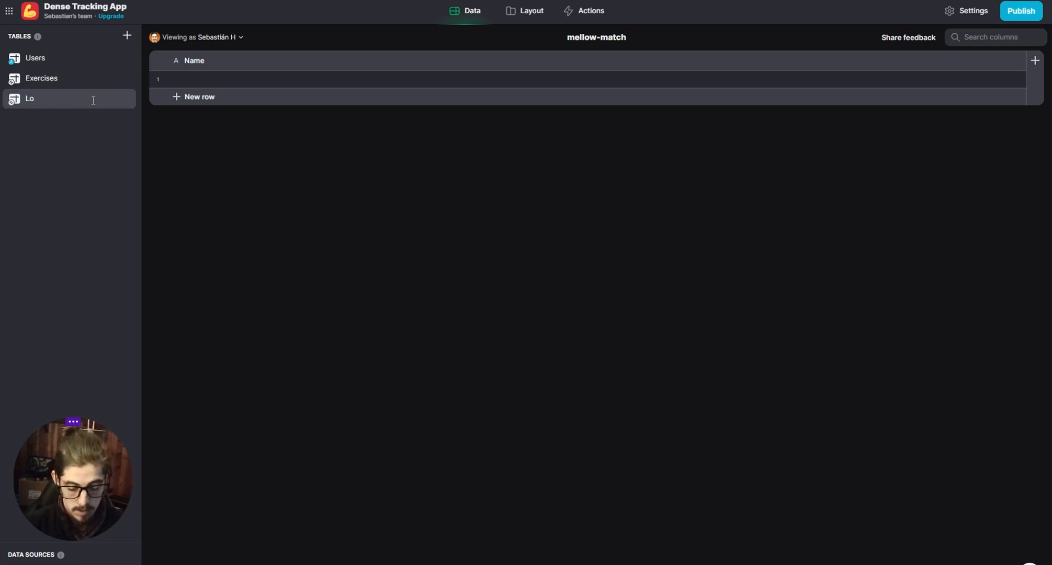
type("gs")
key("Return")
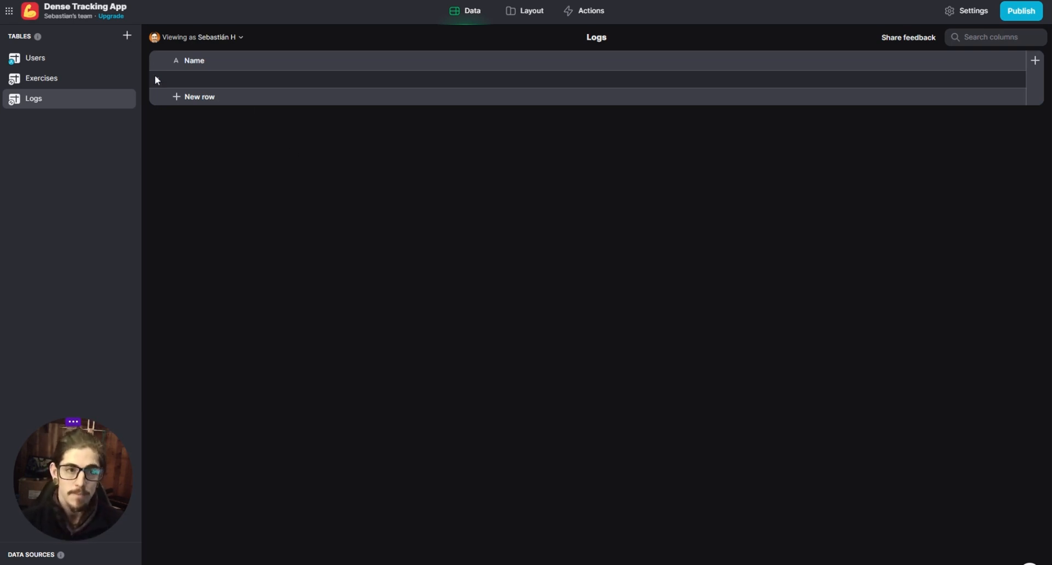
- Review the Users and Exercises tables, and rename the Logs table's Name column to Movement
left_click(81, 60)
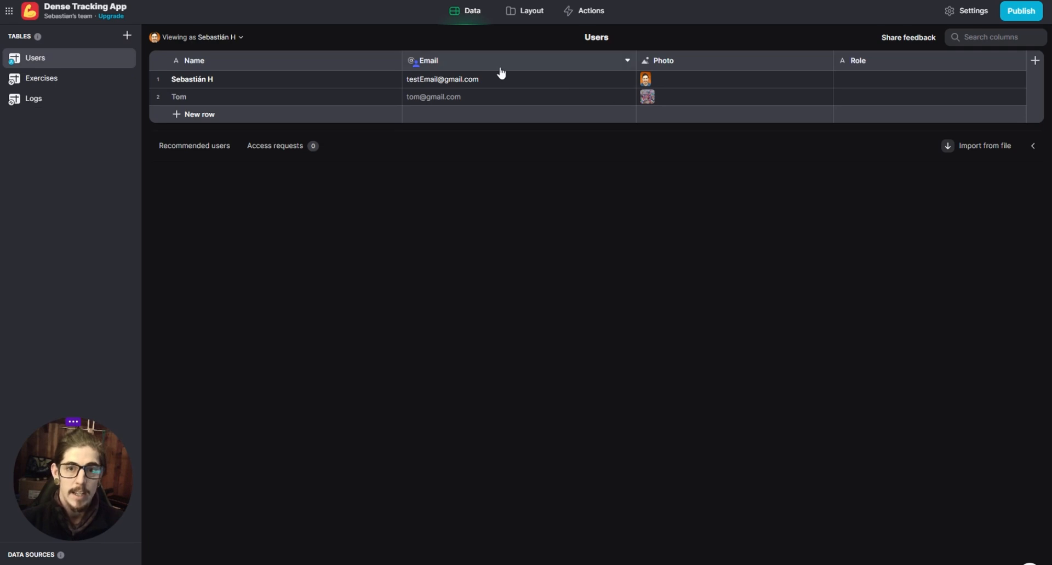
left_click(47, 77)
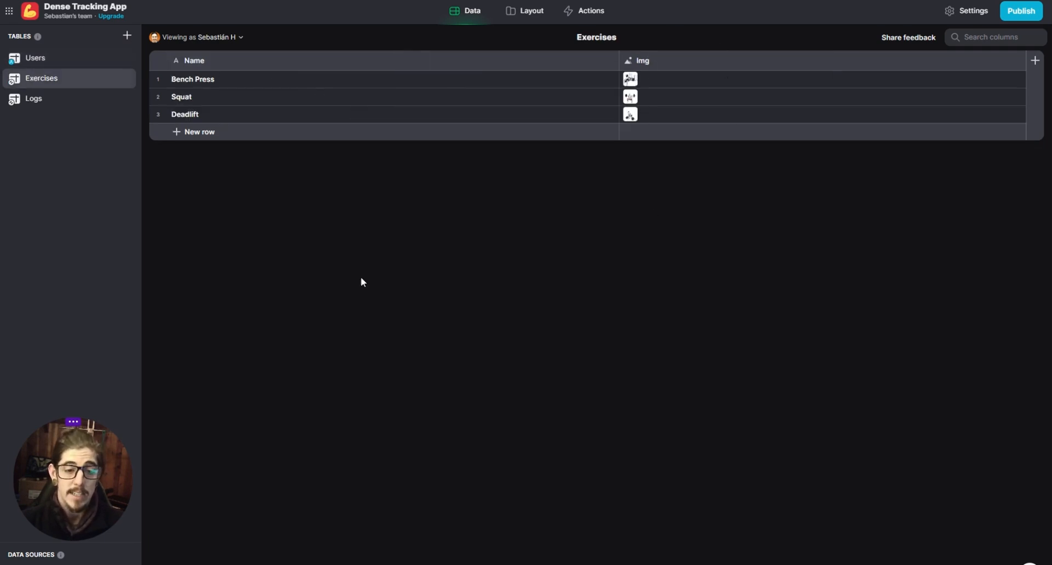
left_click(27, 100)
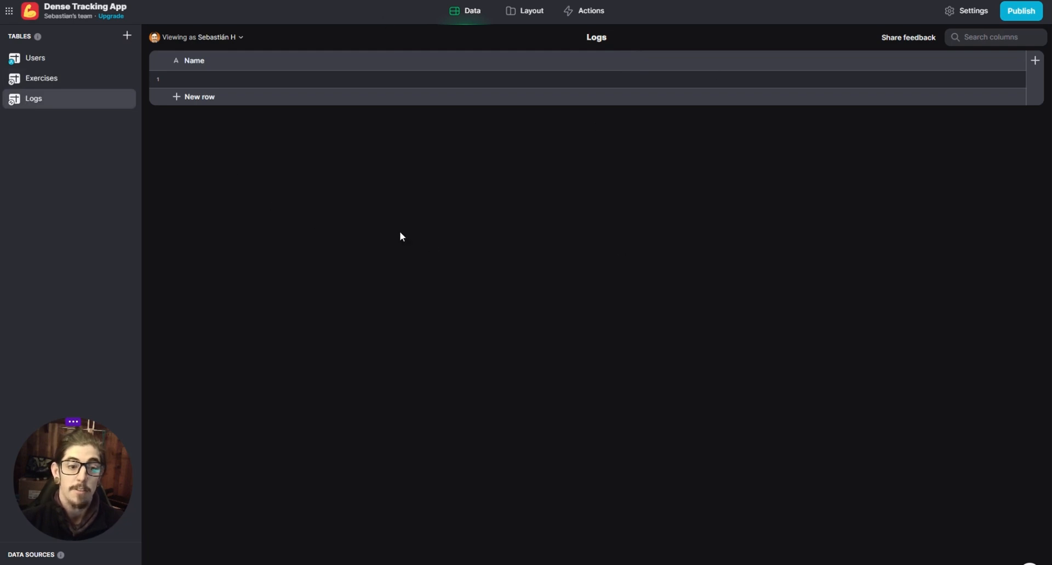
double_click(198, 62)
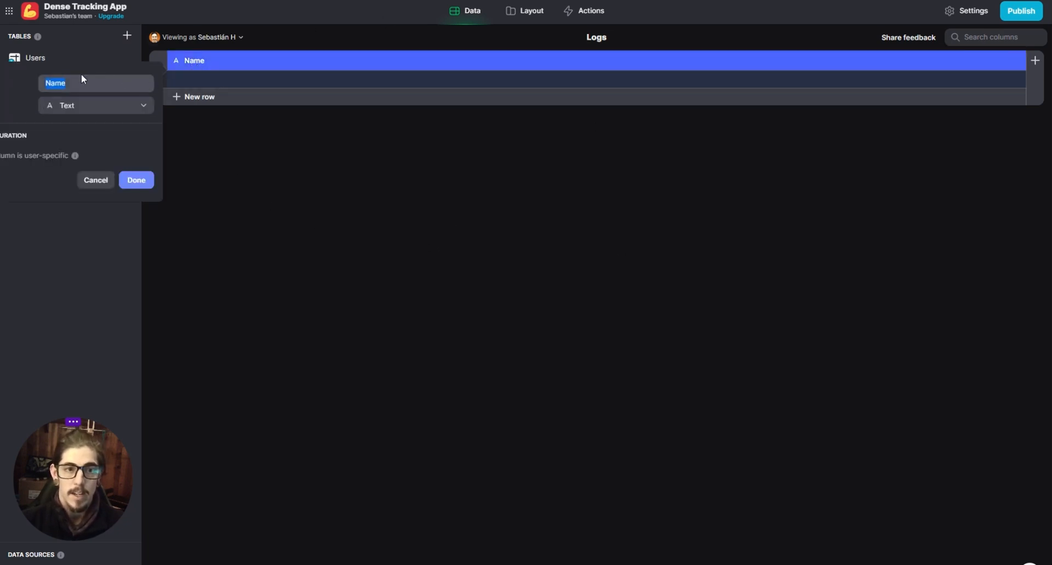
type("Move")
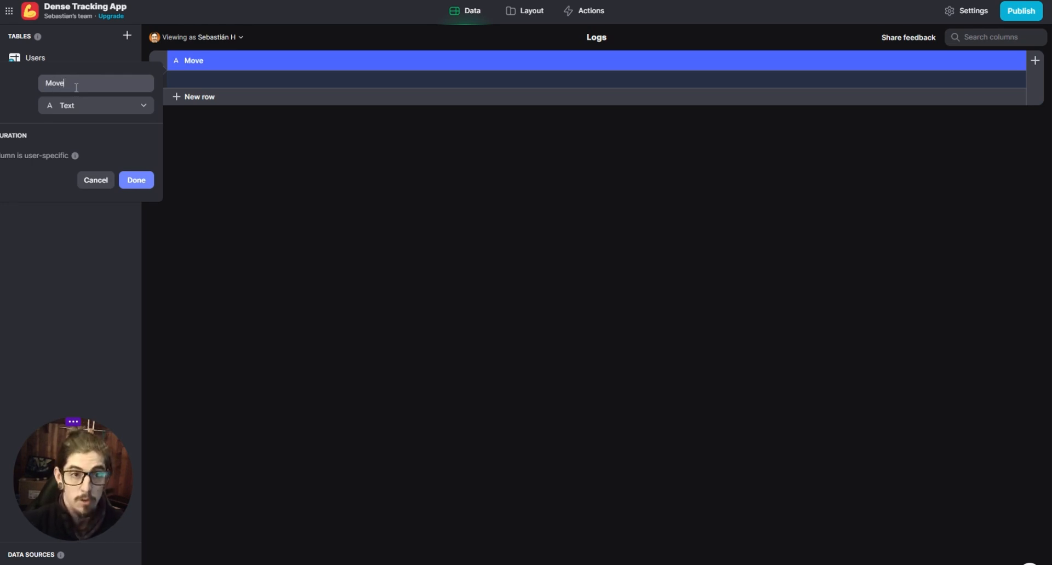
type("m")
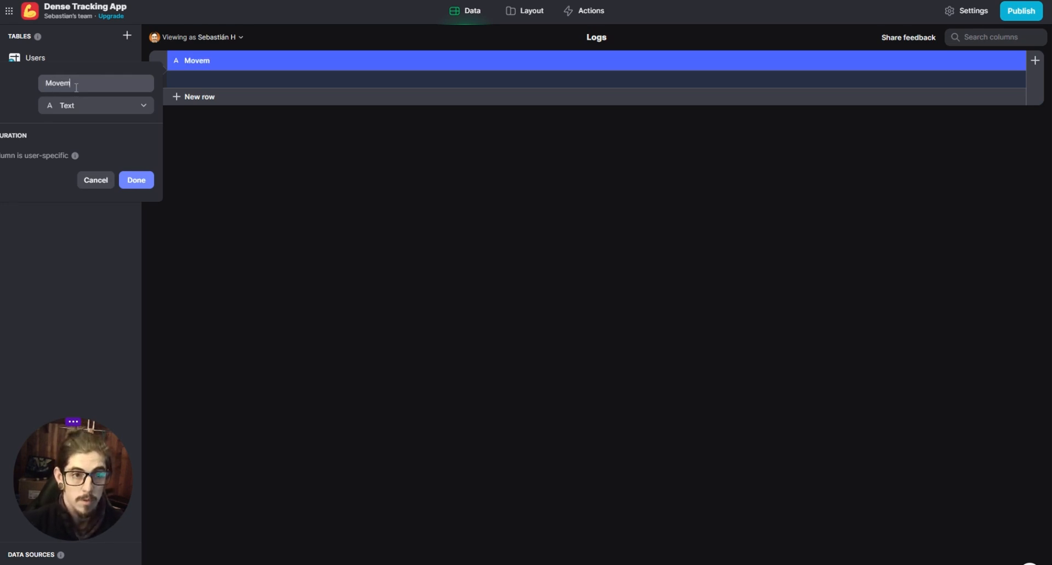
type("ent")
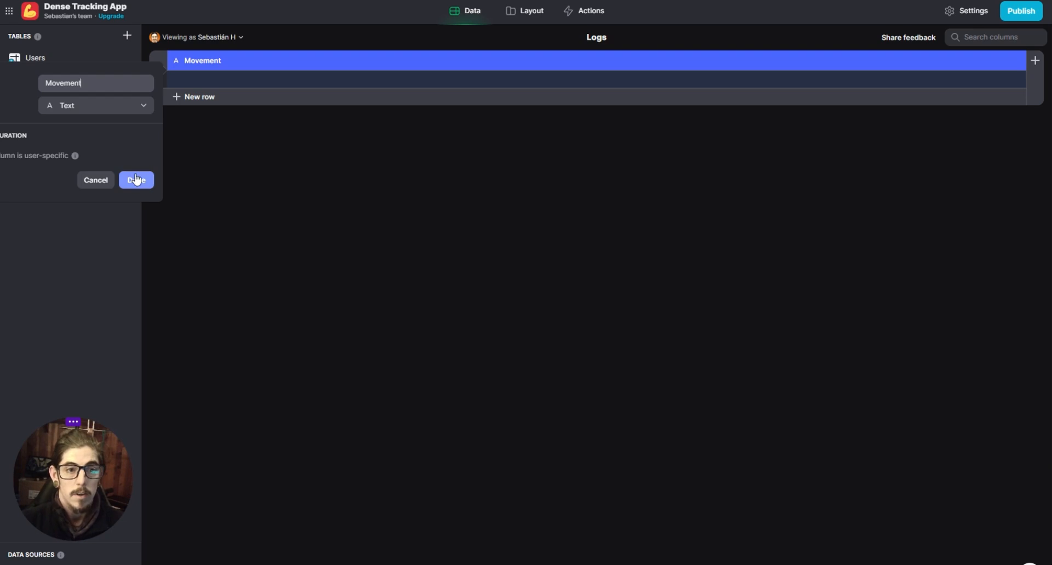
left_click(136, 180)
- Add a Number column named Reps to the Logs table, with its display precision set to 1
left_click(1034, 60)
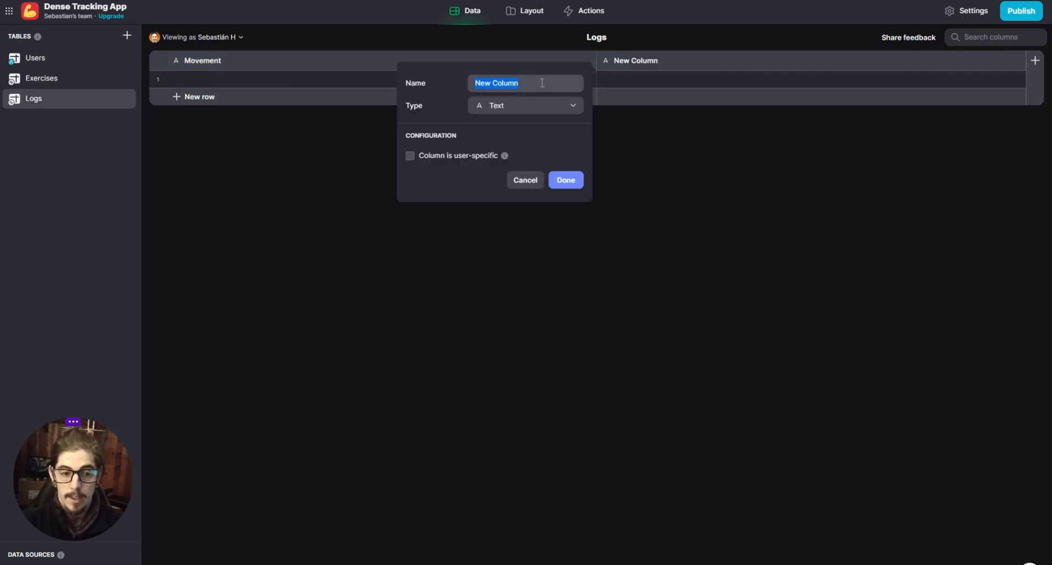
type("Reps")
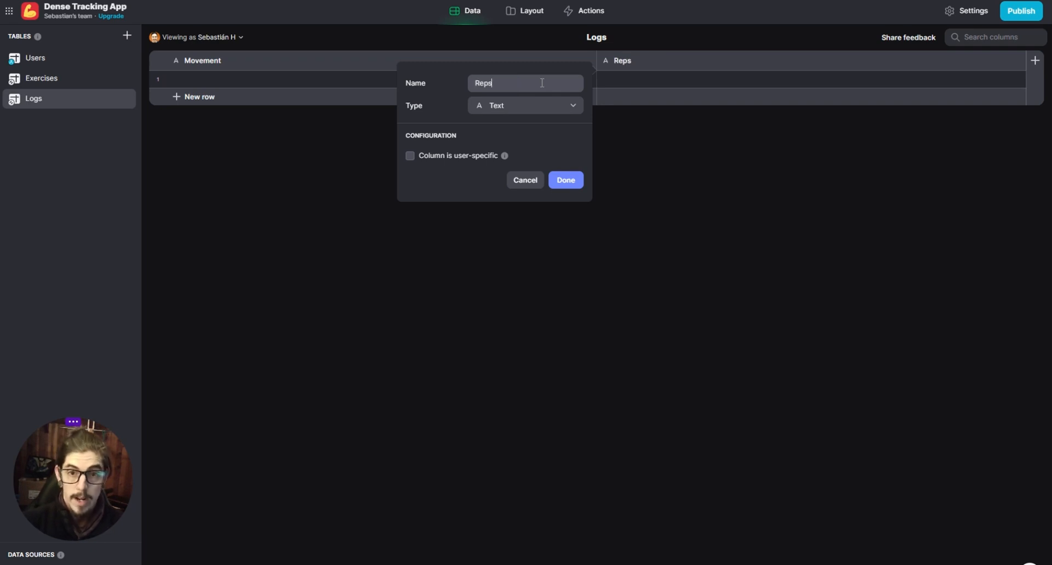
left_click(516, 108)
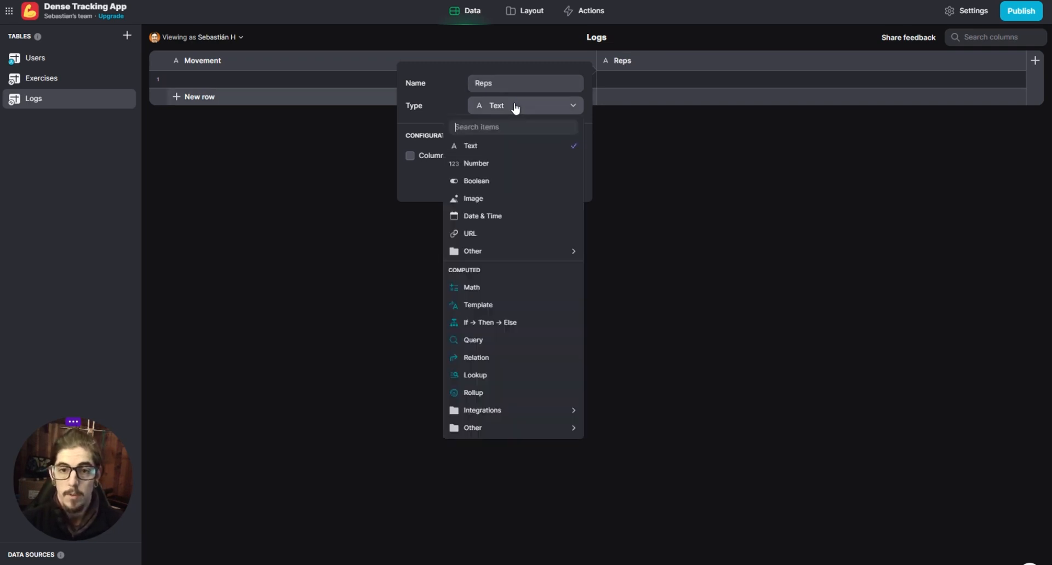
left_click(485, 166)
left_click(517, 210)
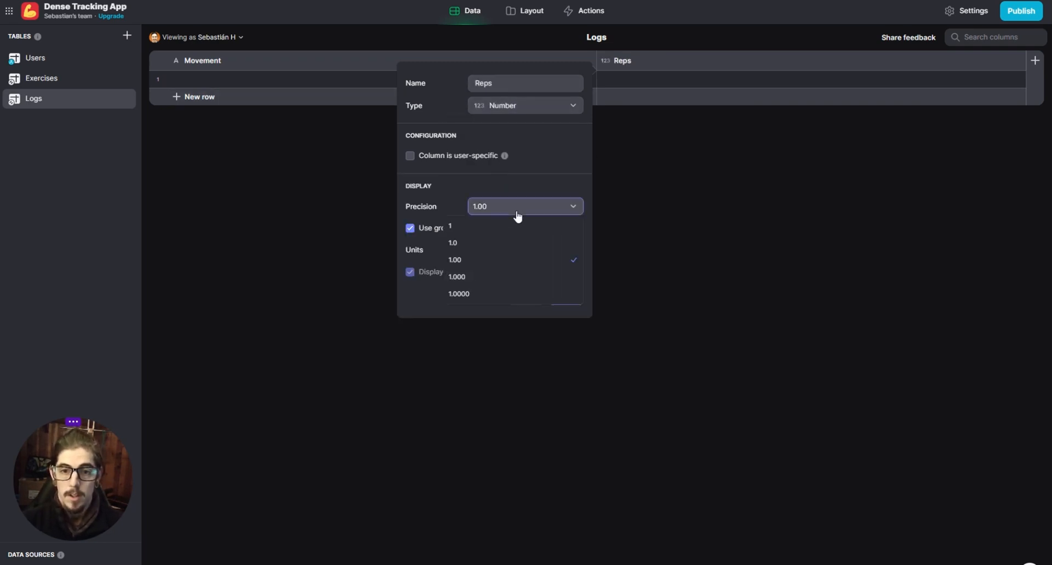
left_click(472, 229)
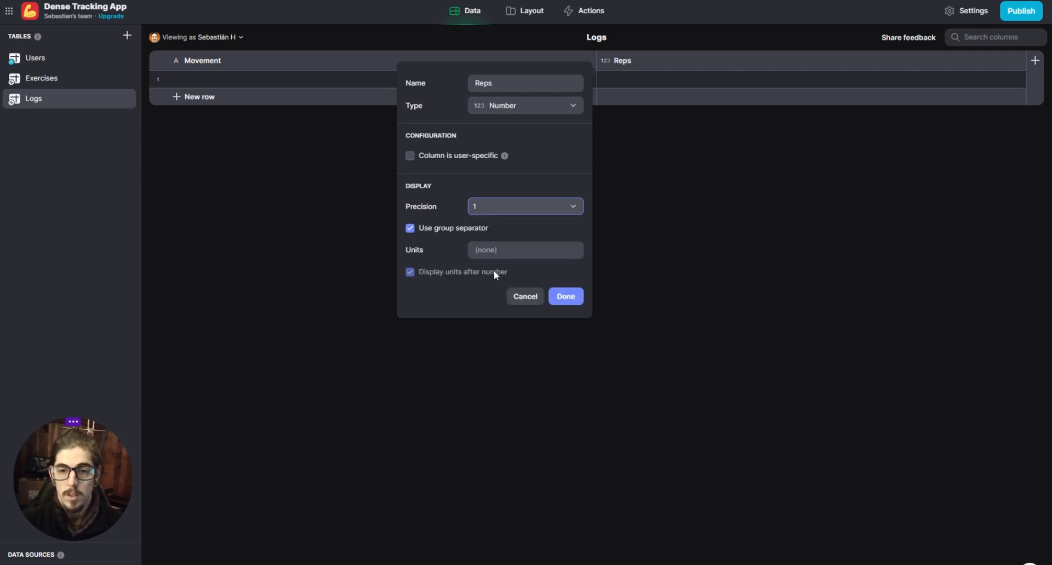
left_click(567, 296)
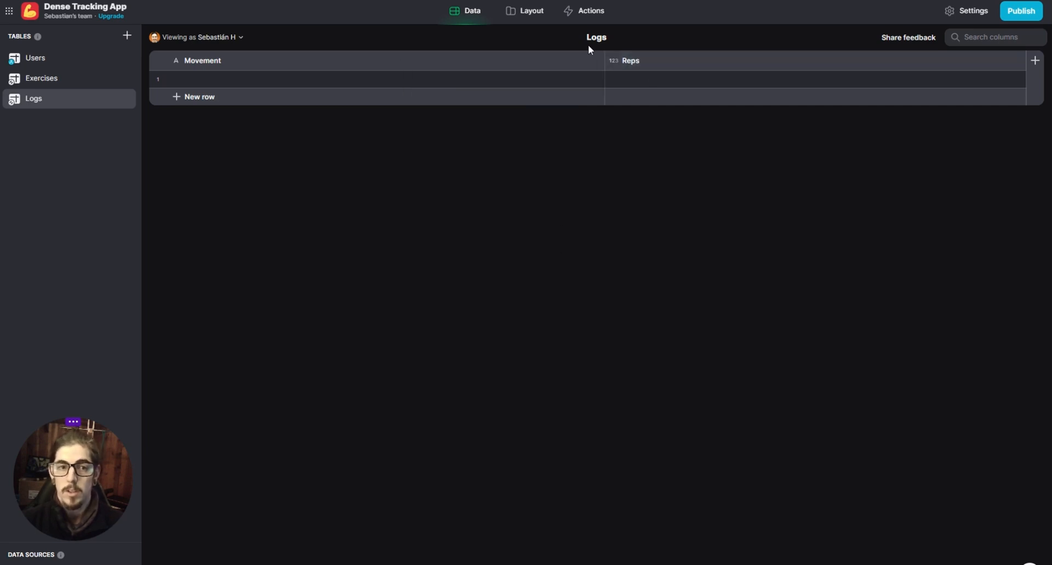
- Add a Number column named Weight to the Logs table, with precision 1.0 and Kg as its units
left_click(1035, 60)
type("Weight")
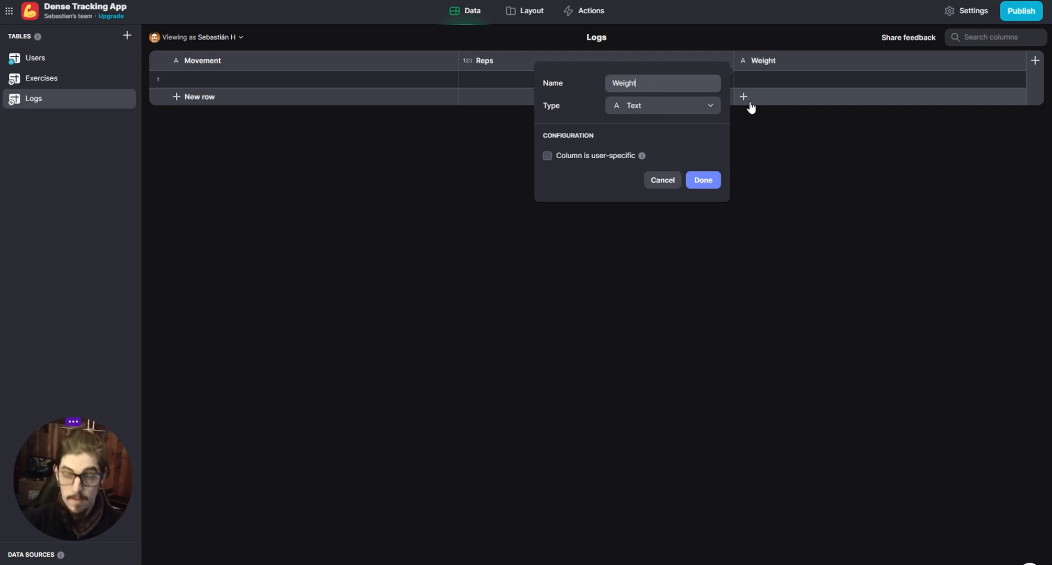
left_click(634, 106)
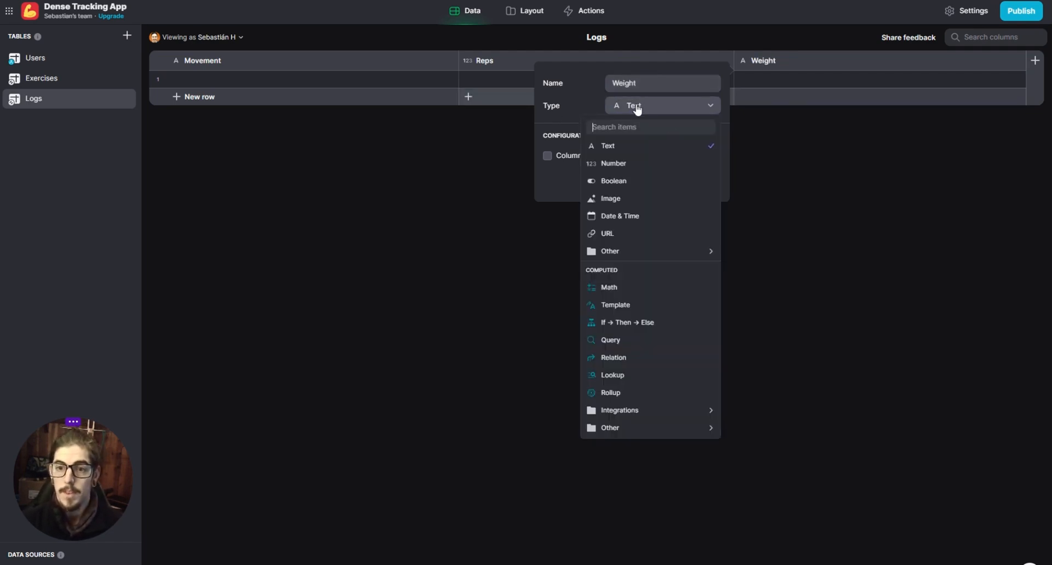
left_click(649, 171)
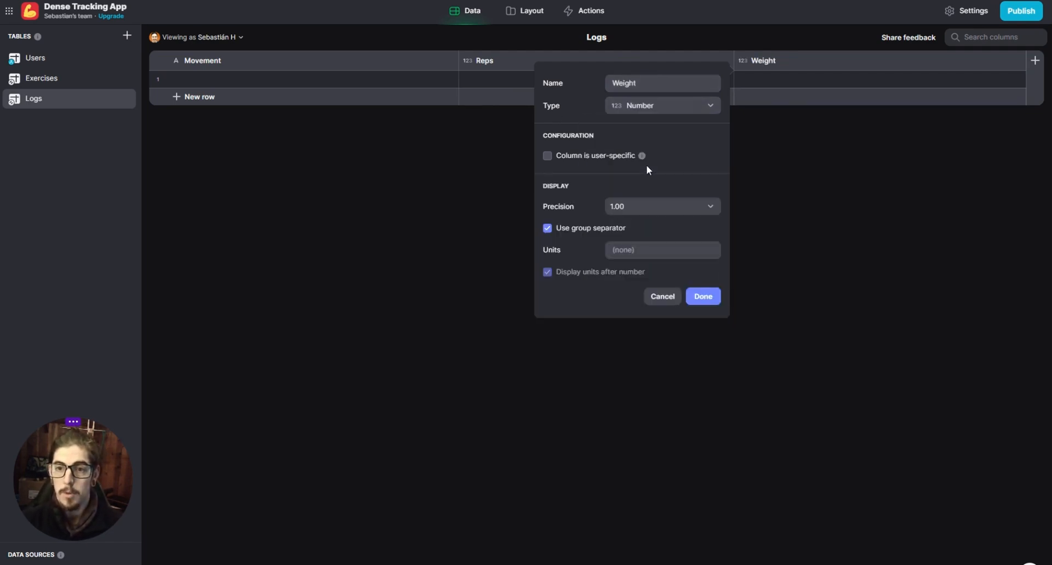
left_click(641, 209)
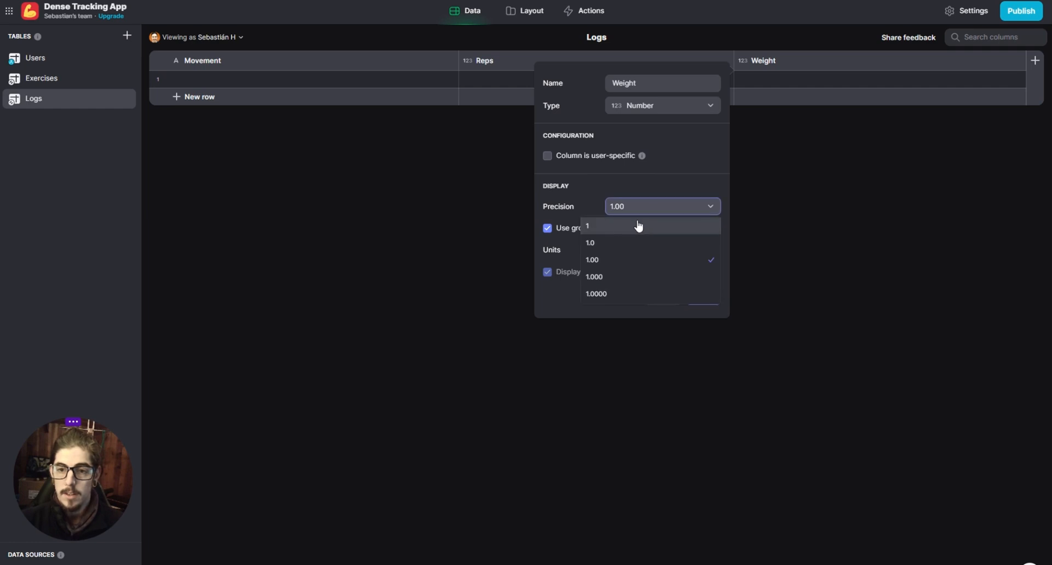
left_click(617, 242)
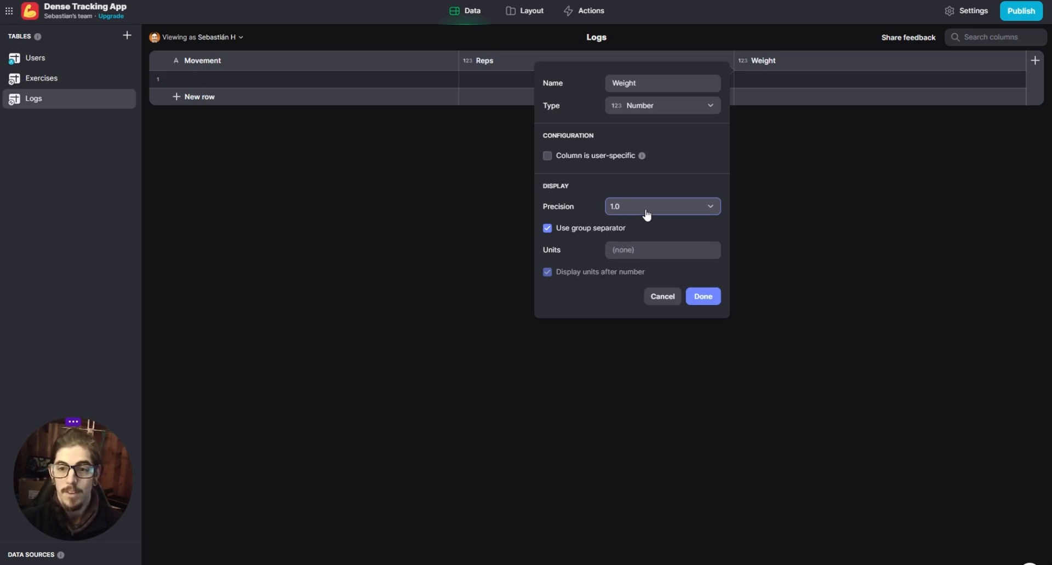
left_click(633, 253)
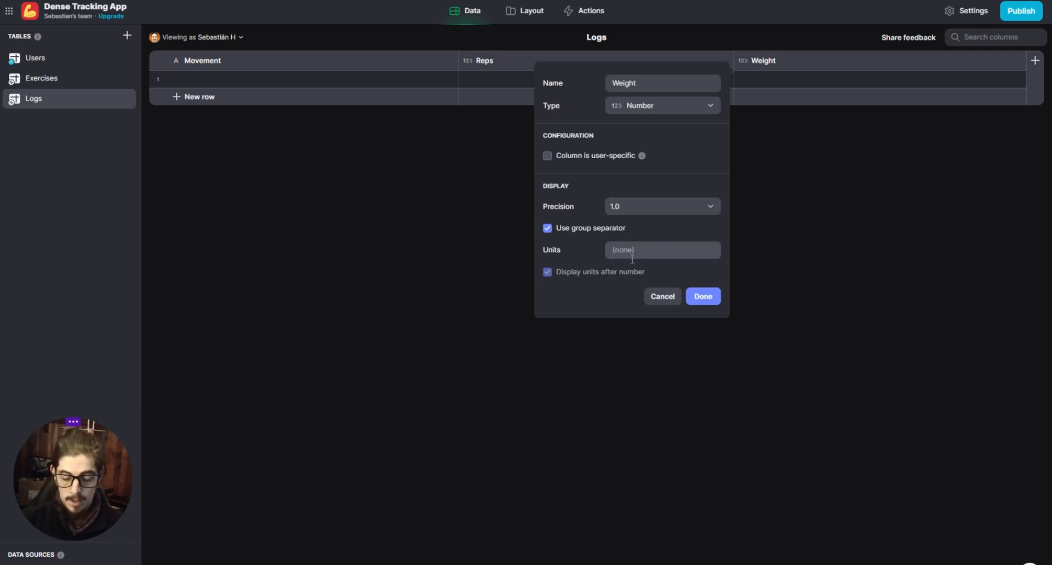
type("Kg")
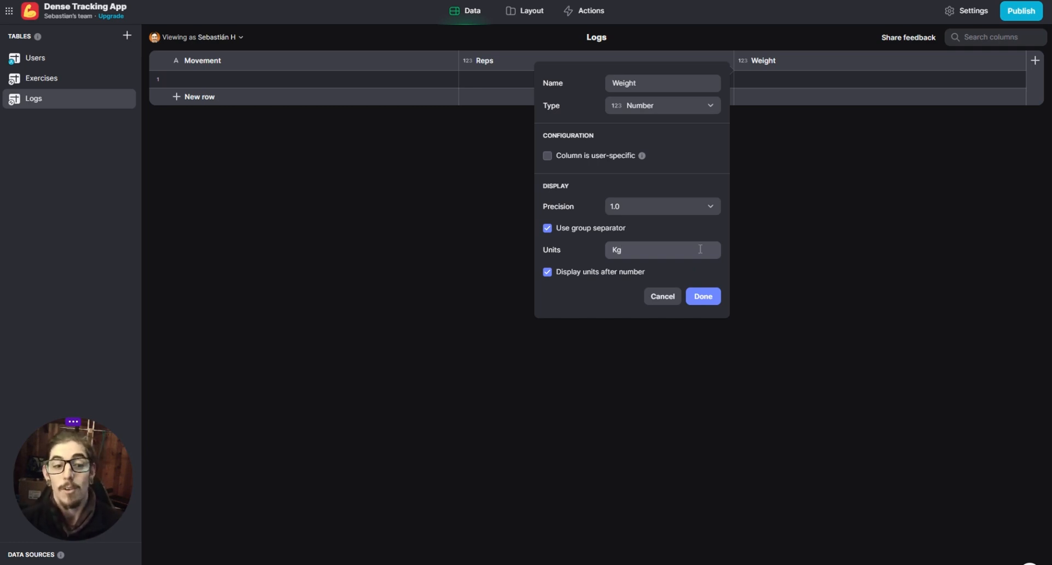
left_click(712, 293)
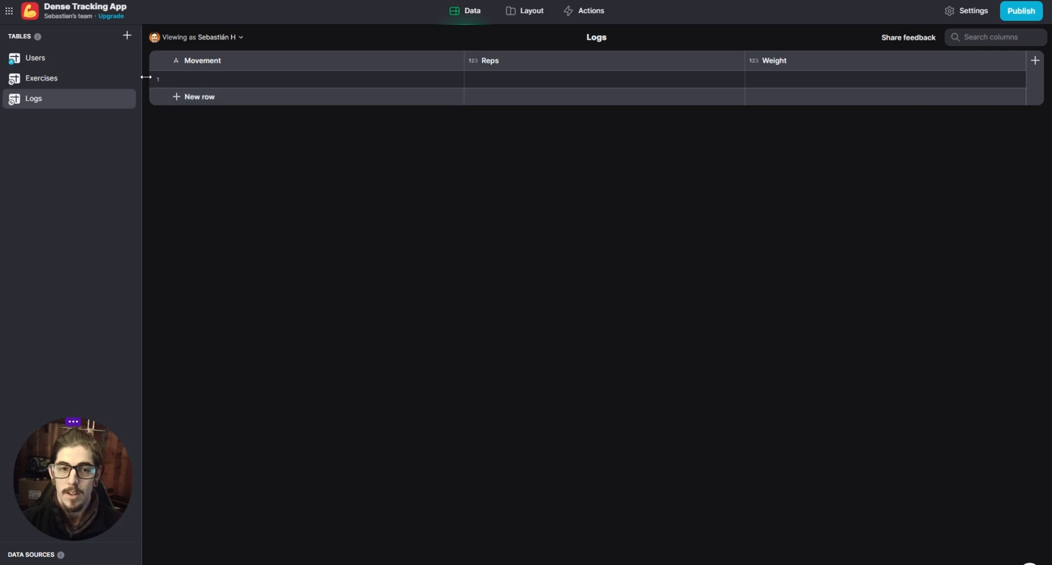
- Fill the first row of the Logs table with Squat as the movement, 5 reps and a weight of 50
double_click(252, 79)
type("Squat")
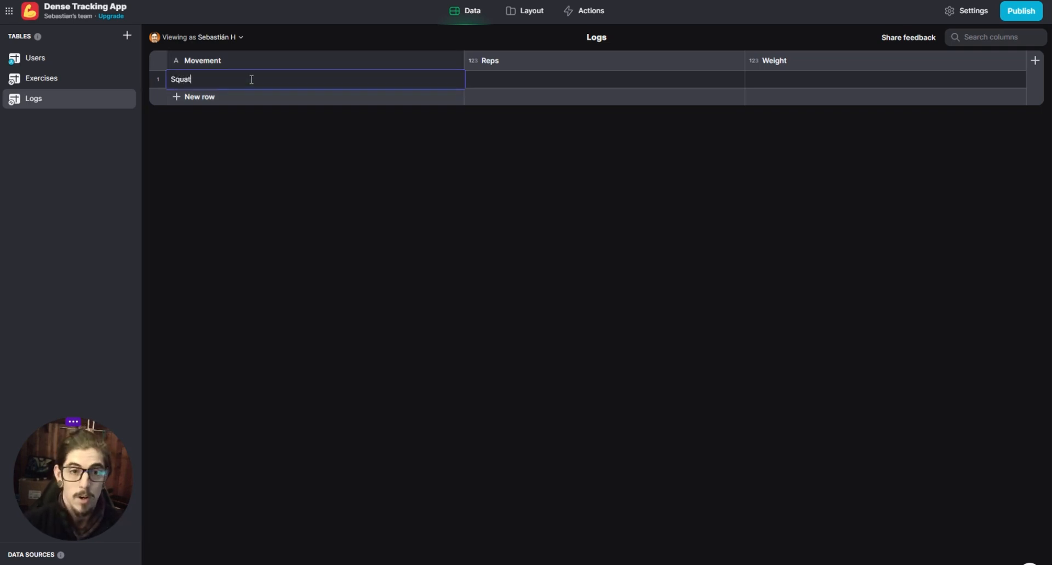
key("Tab")
double_click(499, 80)
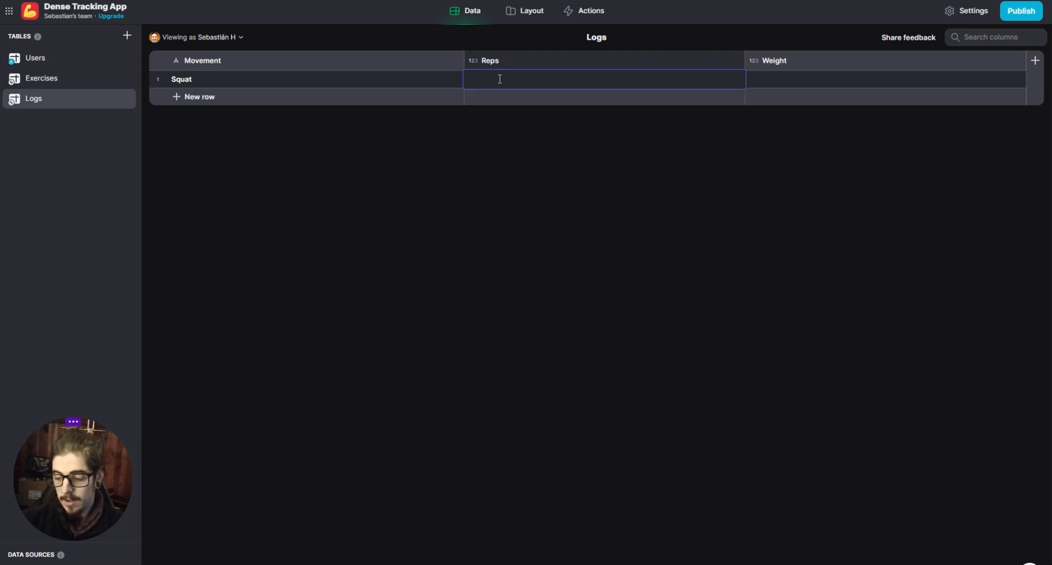
type("5")
key("Return")
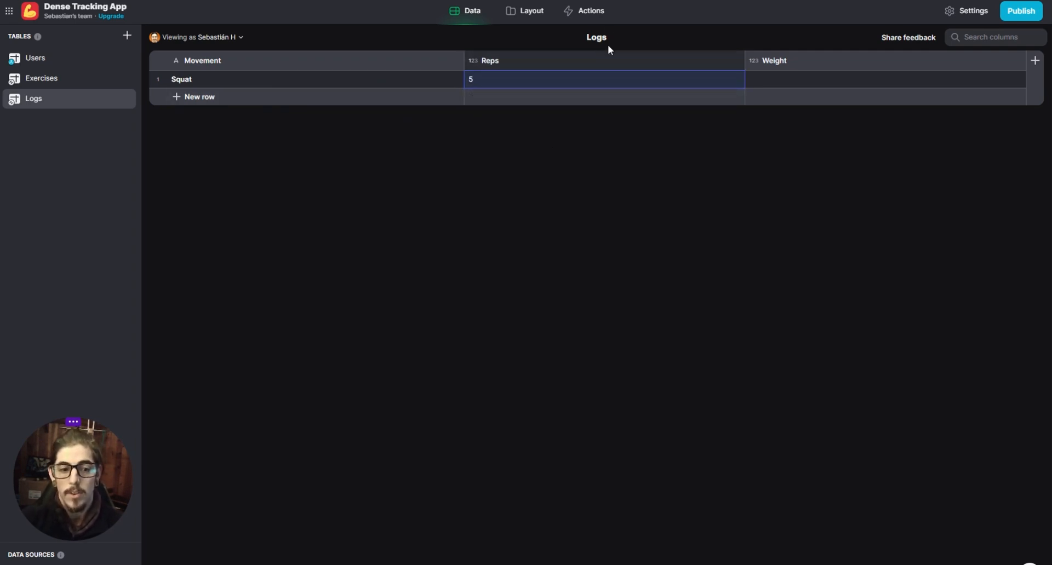
double_click(774, 75)
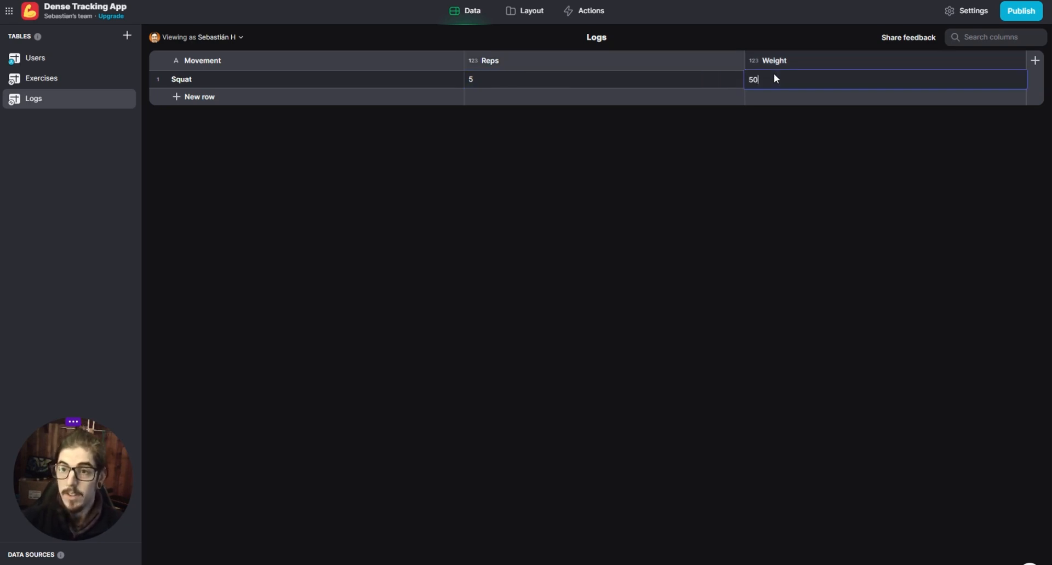
type("50")
key("Return")
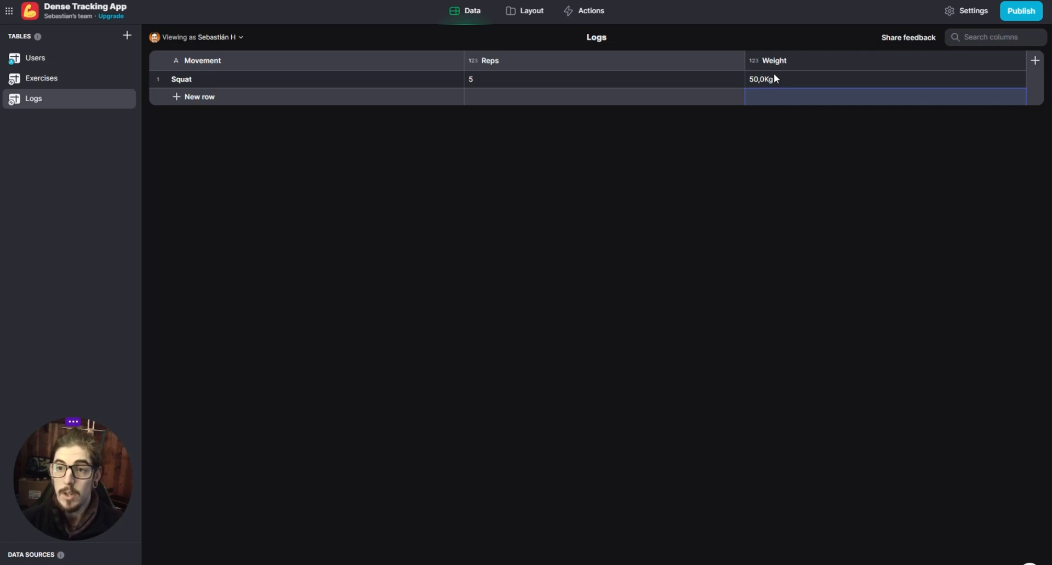
- Add a List collection to the Home screen and set its source to the Logs table
left_click(778, 97)
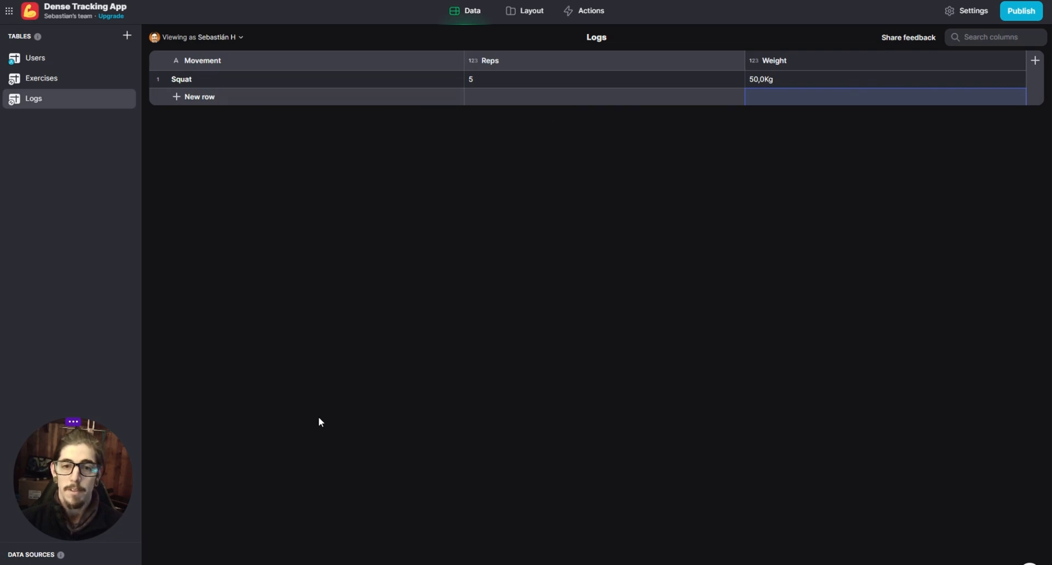
left_click(529, 16)
left_click(433, 122)
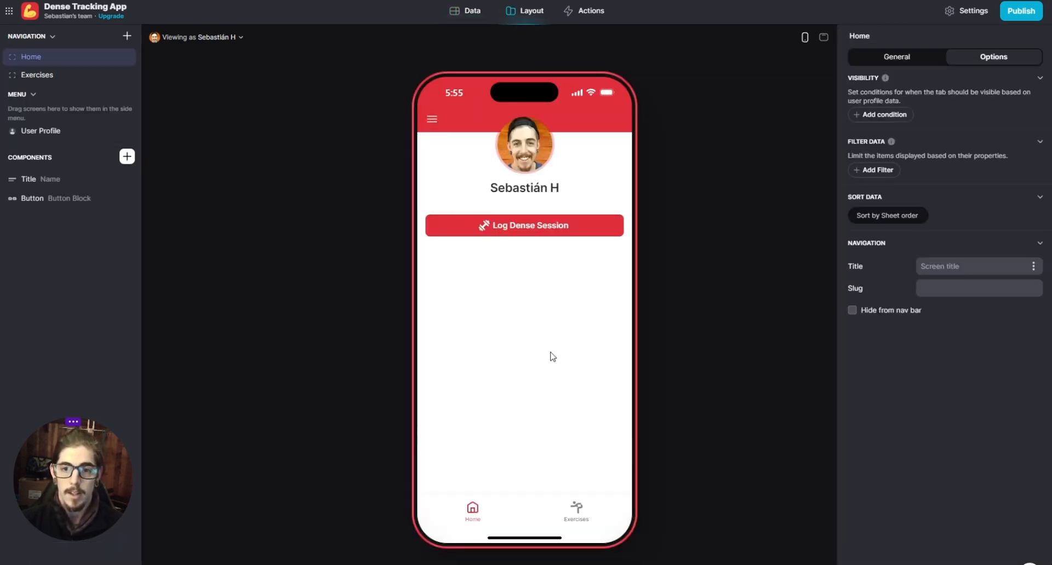
left_click(127, 157)
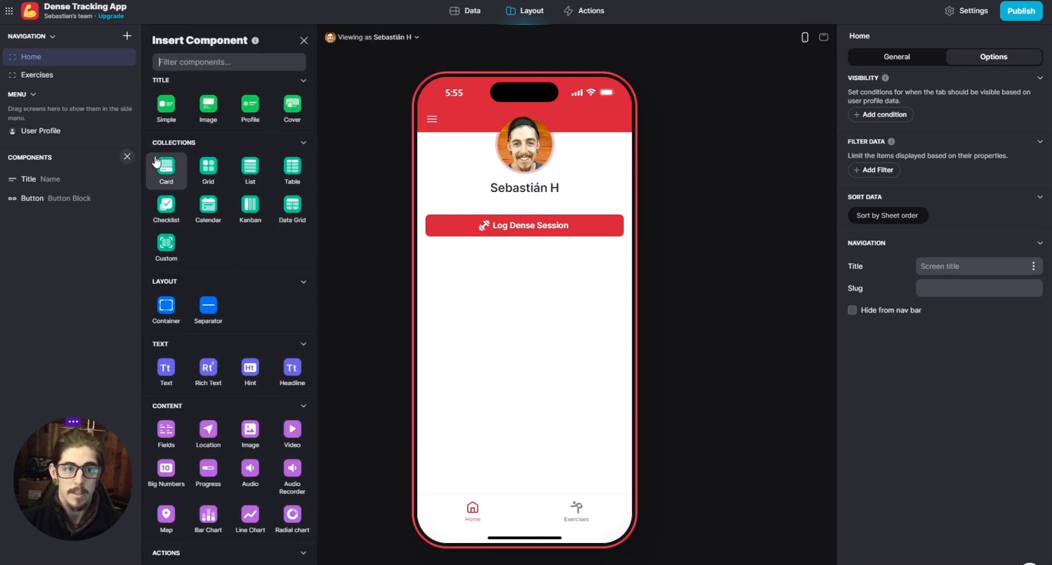
left_click(243, 173)
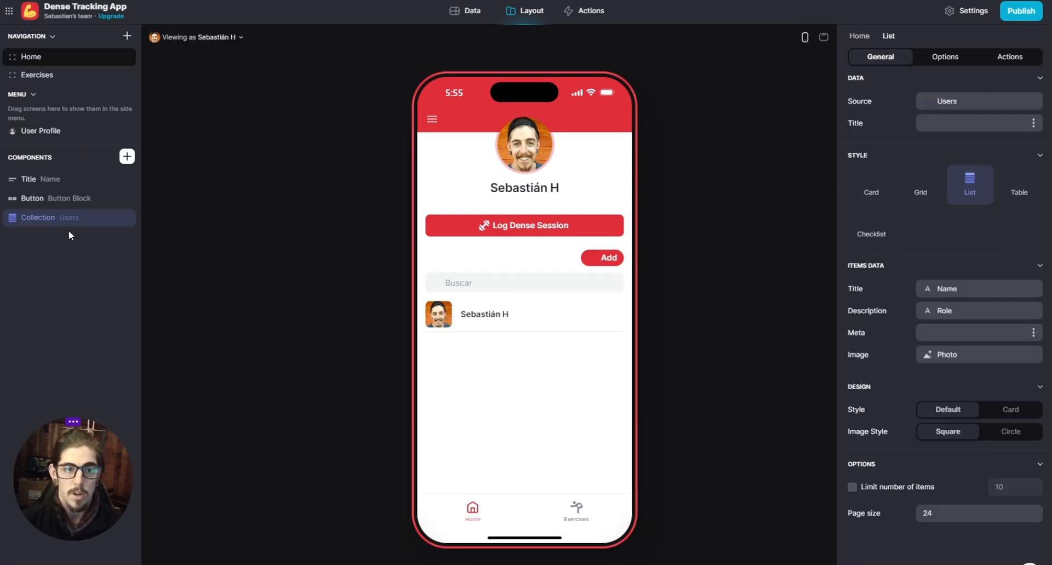
left_click(975, 103)
left_click(956, 184)
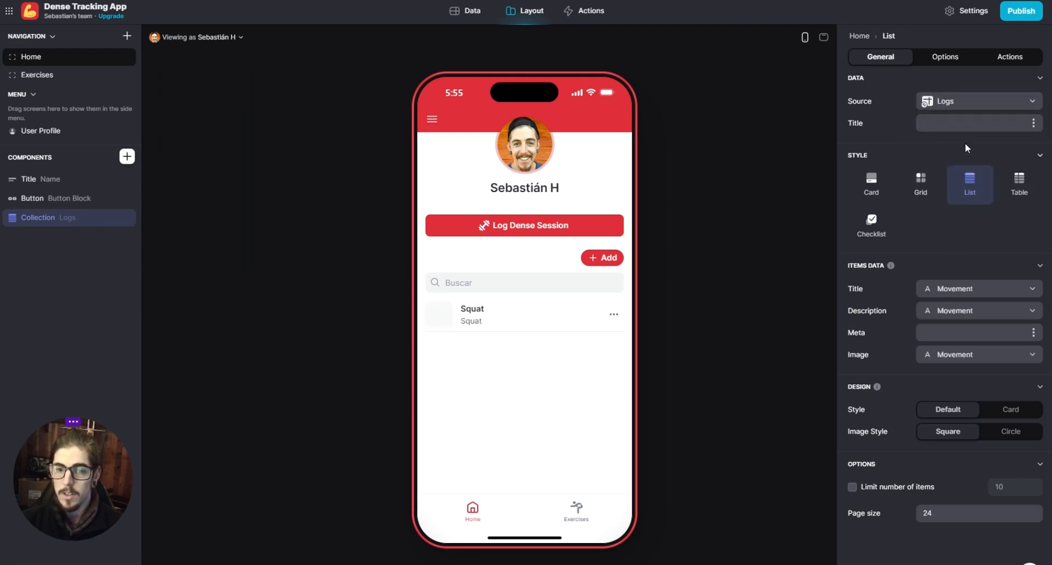
- Disallow adding and editing items in the Logs list and hide its search bar
left_click(959, 58)
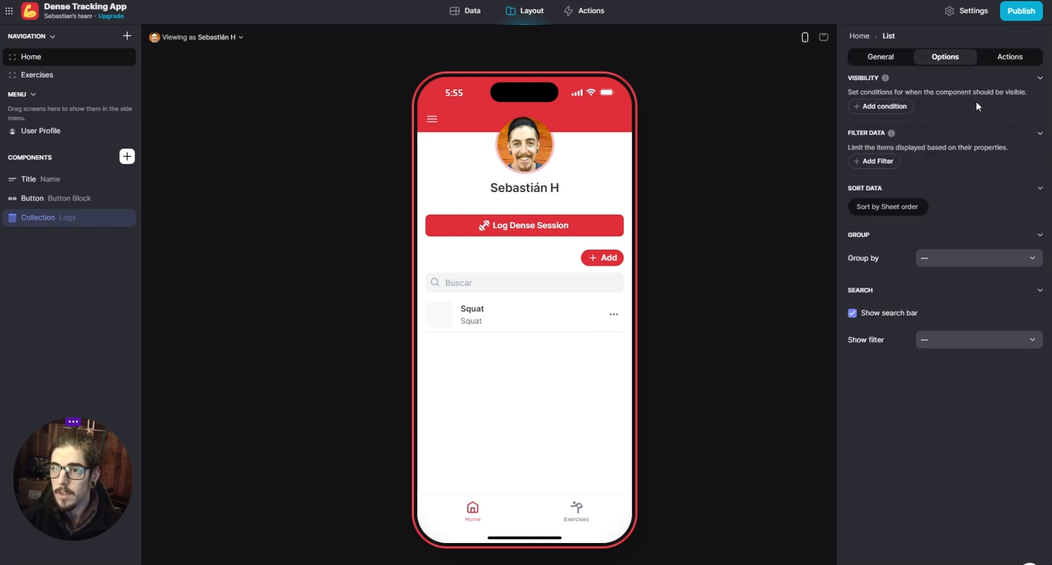
left_click(988, 60)
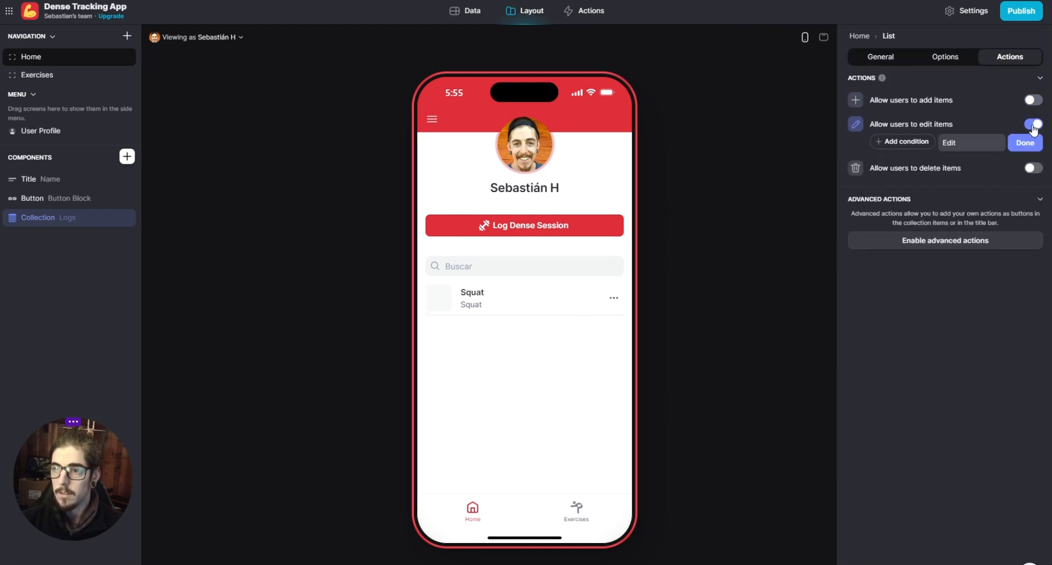
left_click(1033, 124)
left_click(946, 57)
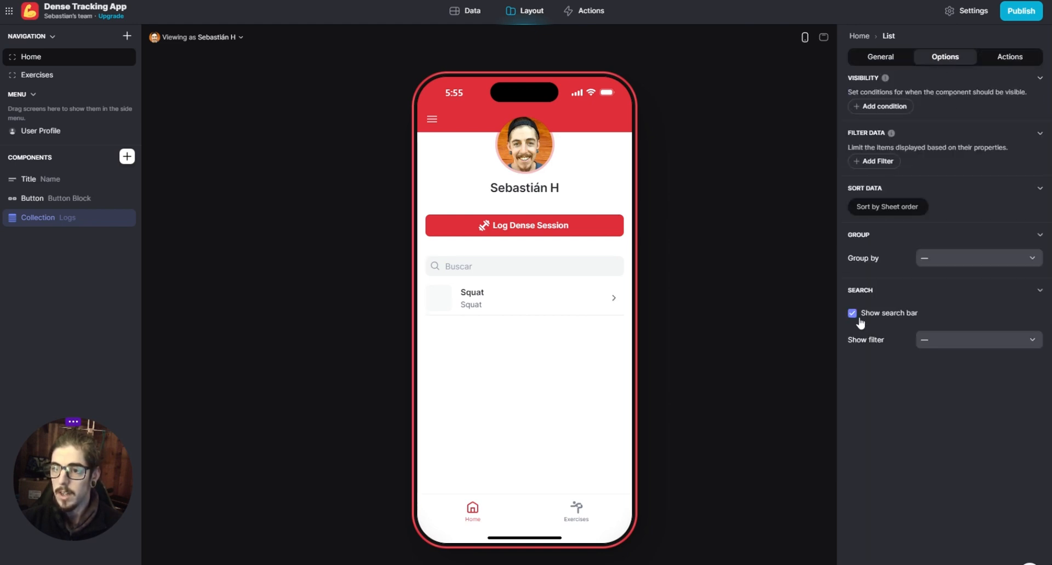
left_click(852, 313)
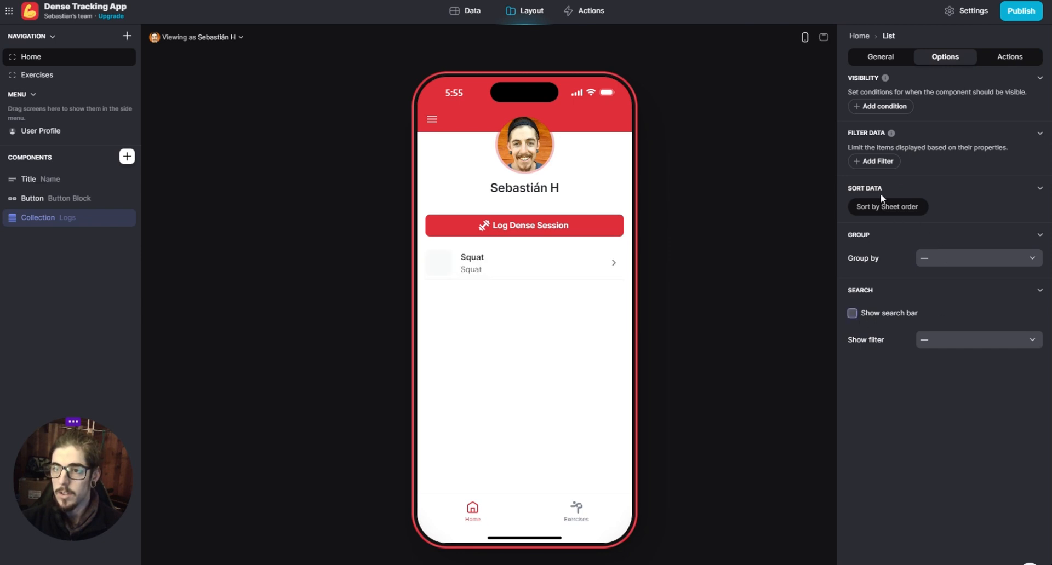
- Set the Logs list's item description to the Reps column
left_click(887, 61)
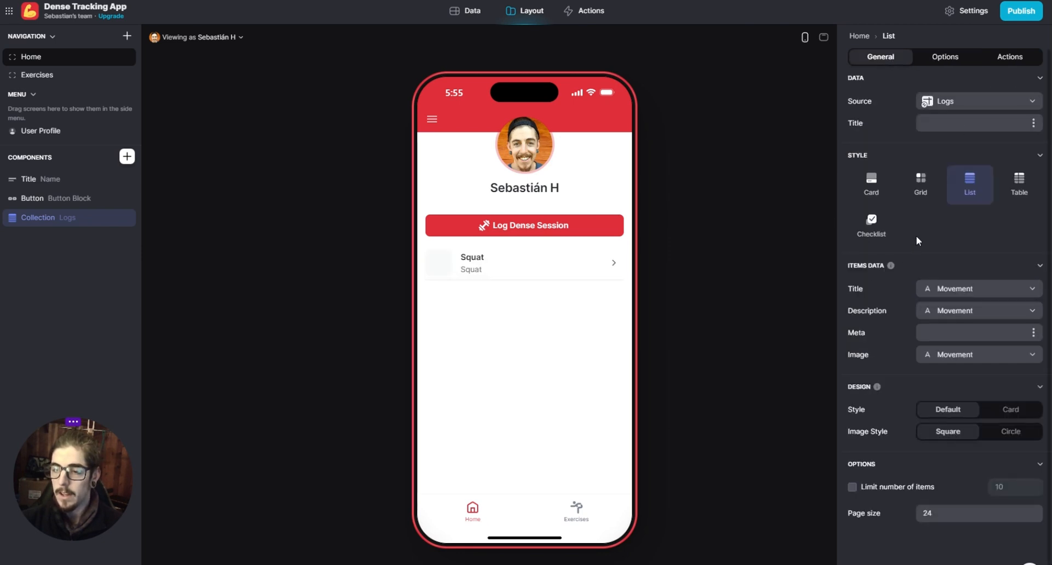
left_click(936, 311)
left_click(938, 350)
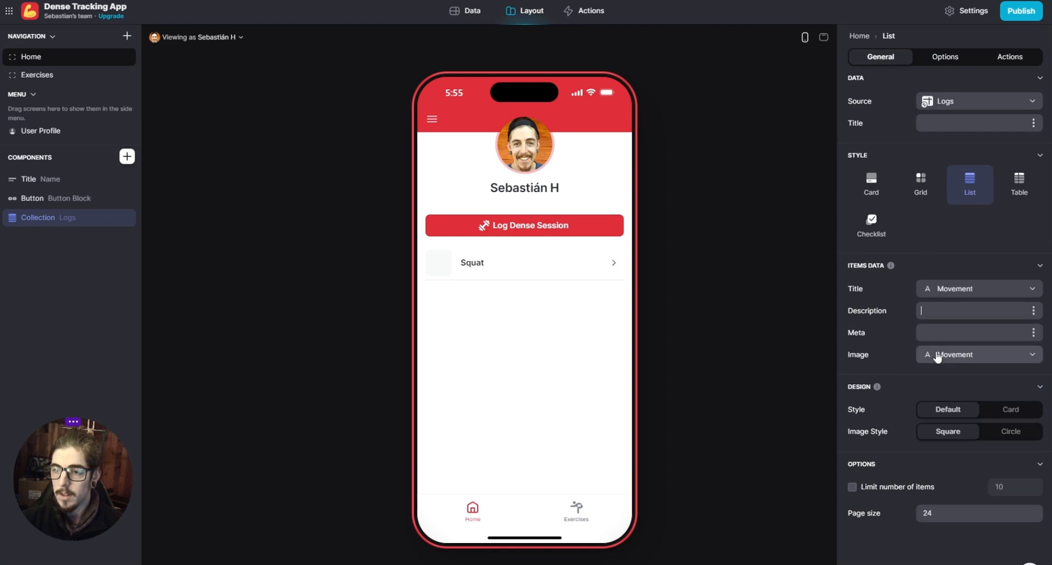
left_click(1034, 311)
mouse_move(971, 378)
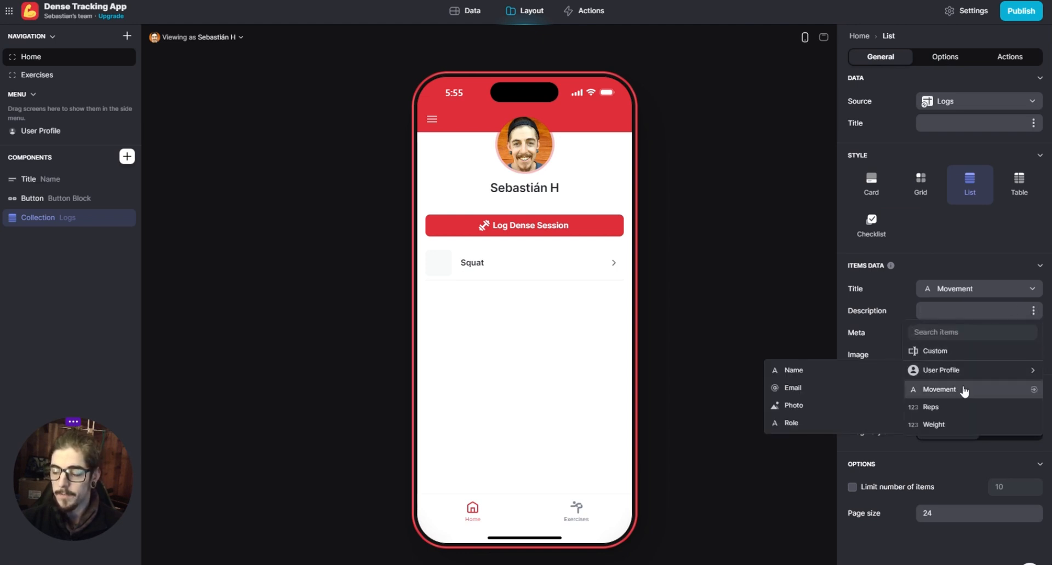
left_click(944, 410)
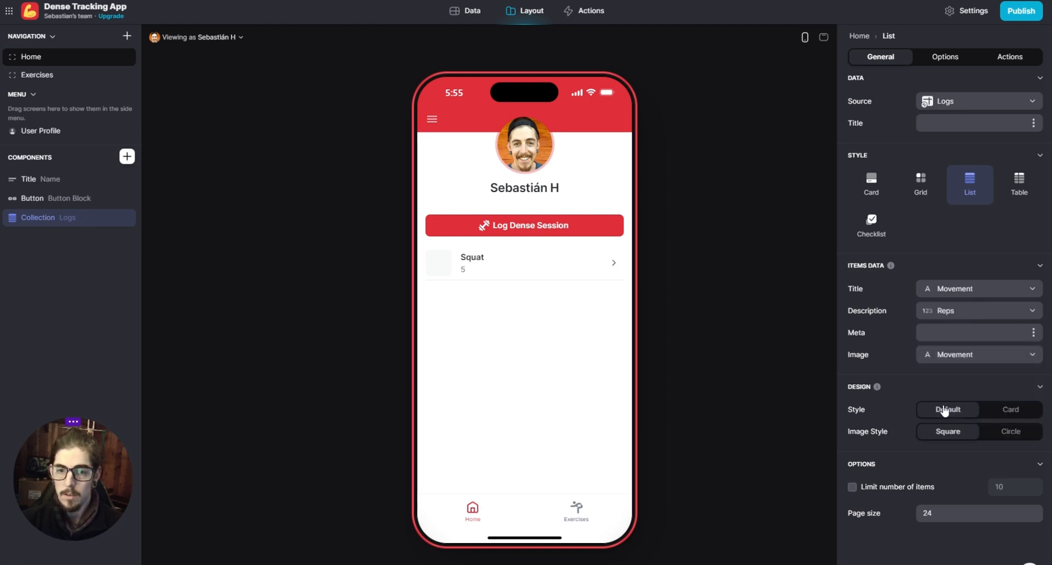
- Set the Logs list's item meta to Weight and switch its image to an empty From URL source
left_click(1034, 334)
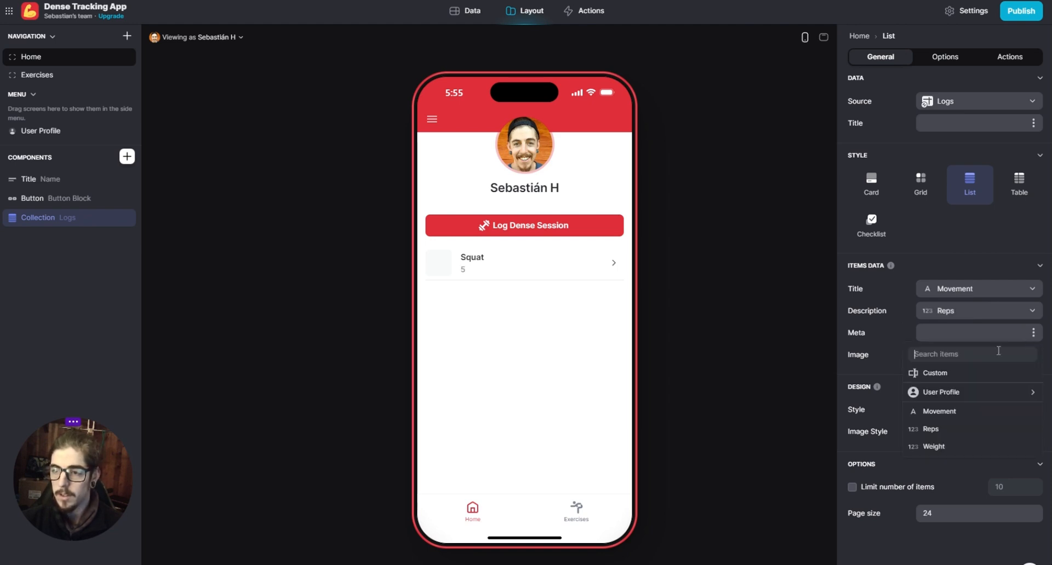
left_click(959, 443)
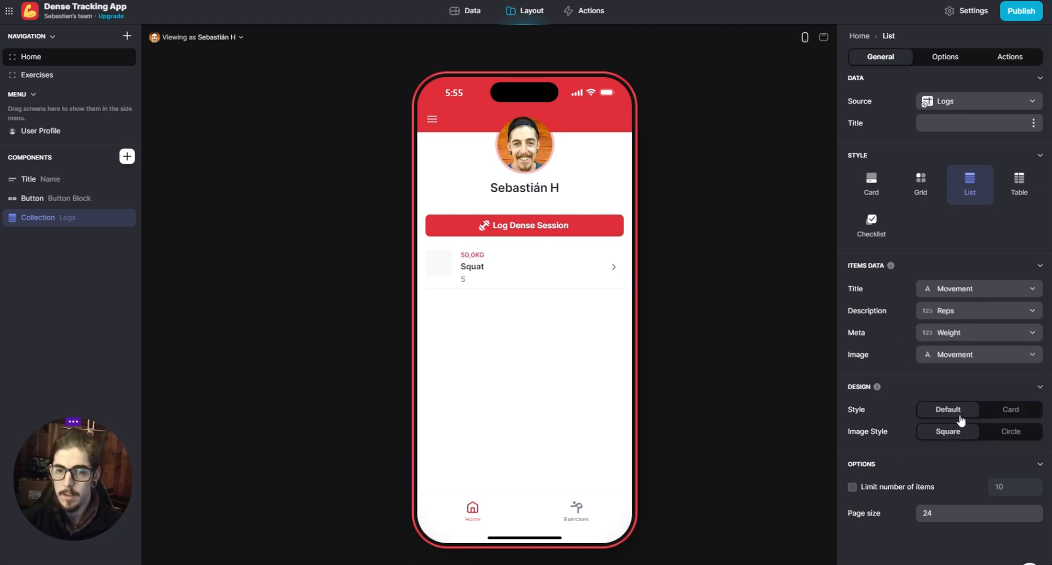
left_click(1018, 355)
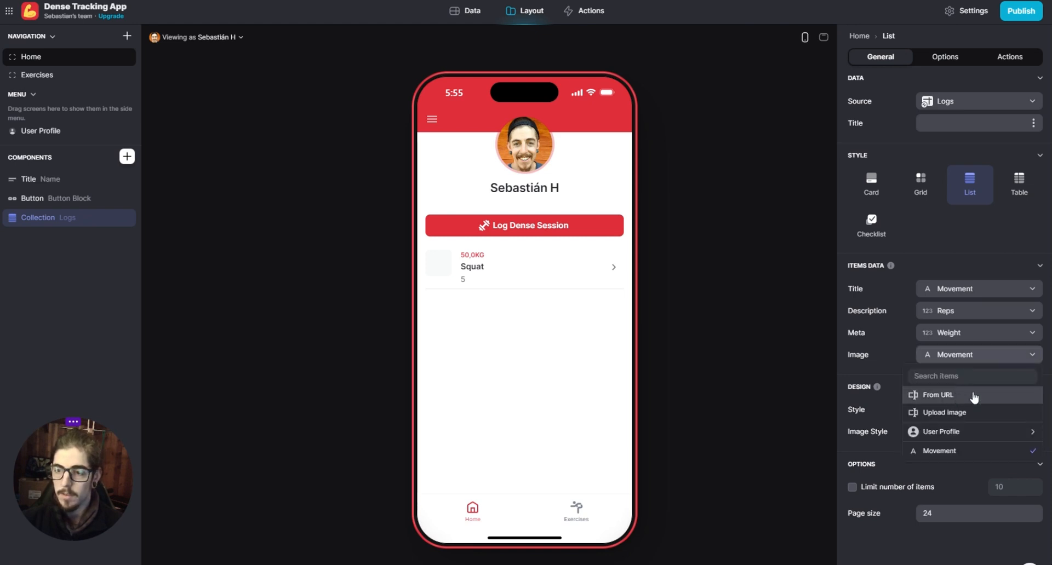
left_click(947, 395)
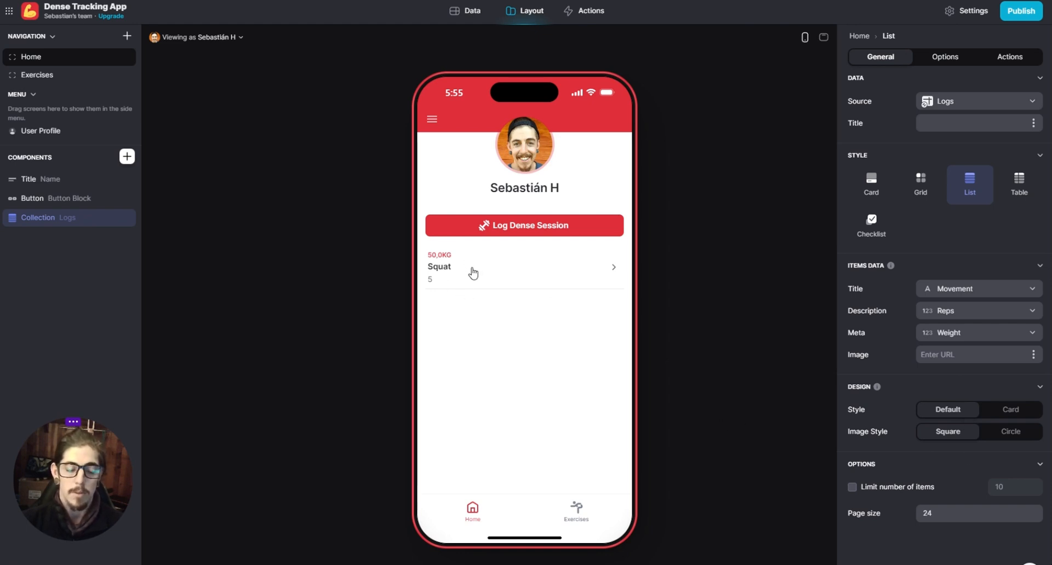
- Enable advanced actions for the Logs list and set its item click action to None
left_click(1009, 57)
left_click(943, 57)
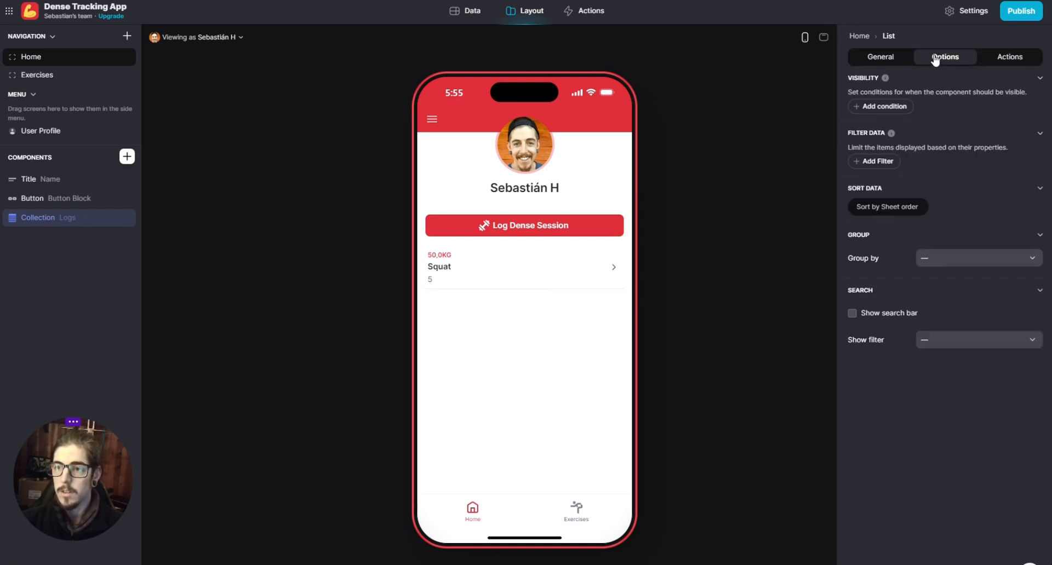
left_click(1019, 62)
left_click(971, 221)
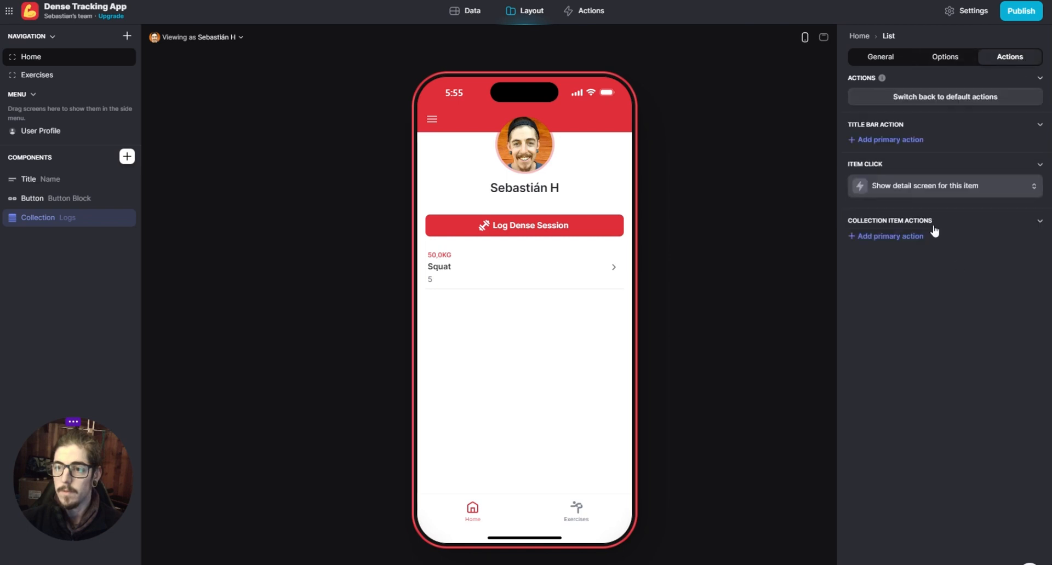
left_click(932, 187)
left_click(931, 231)
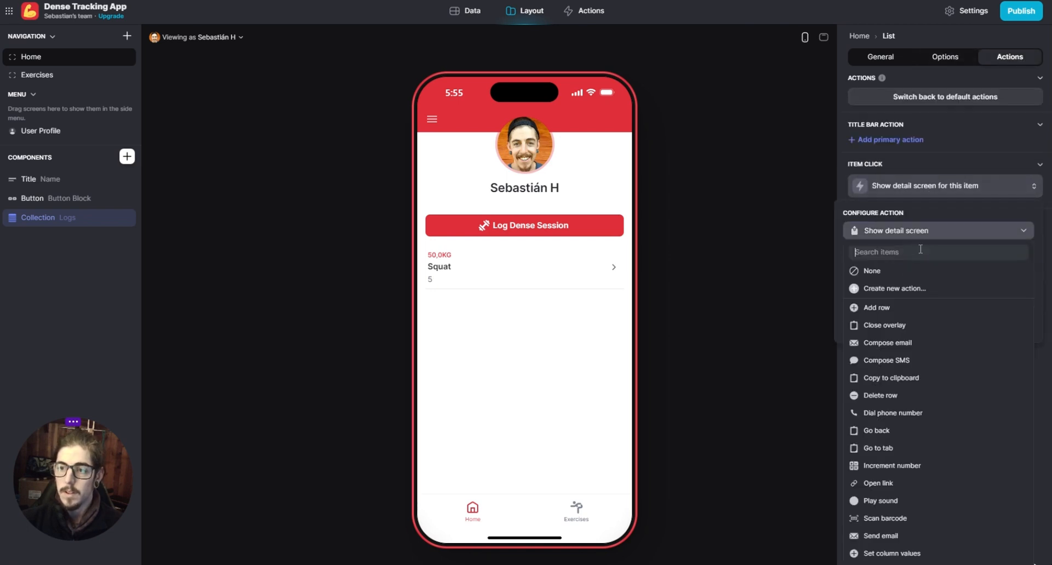
left_click(882, 273)
left_click(944, 60)
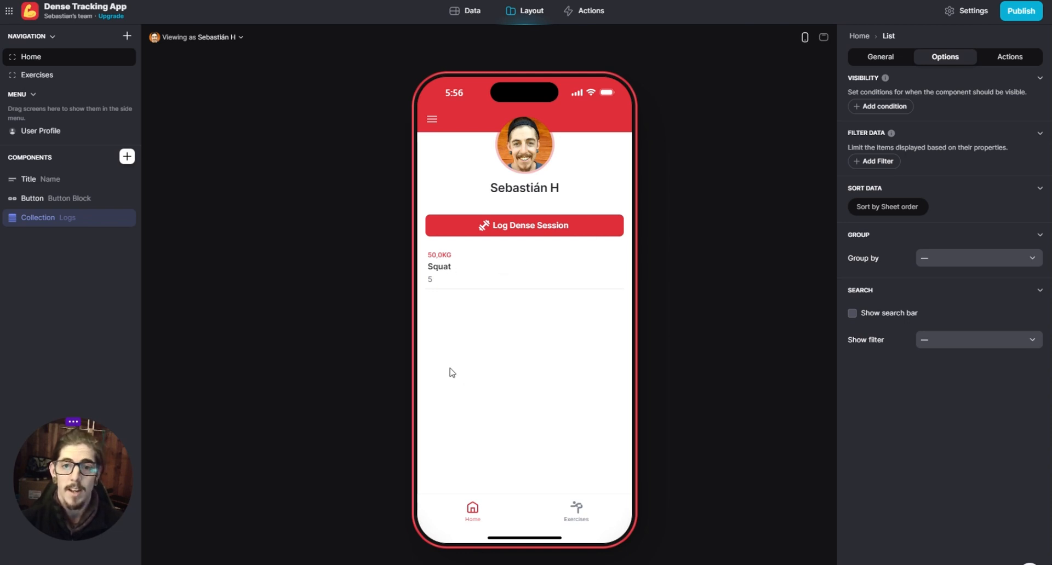
- Preview the Home screen as the second user to check which logs that profile shows
left_click(221, 39)
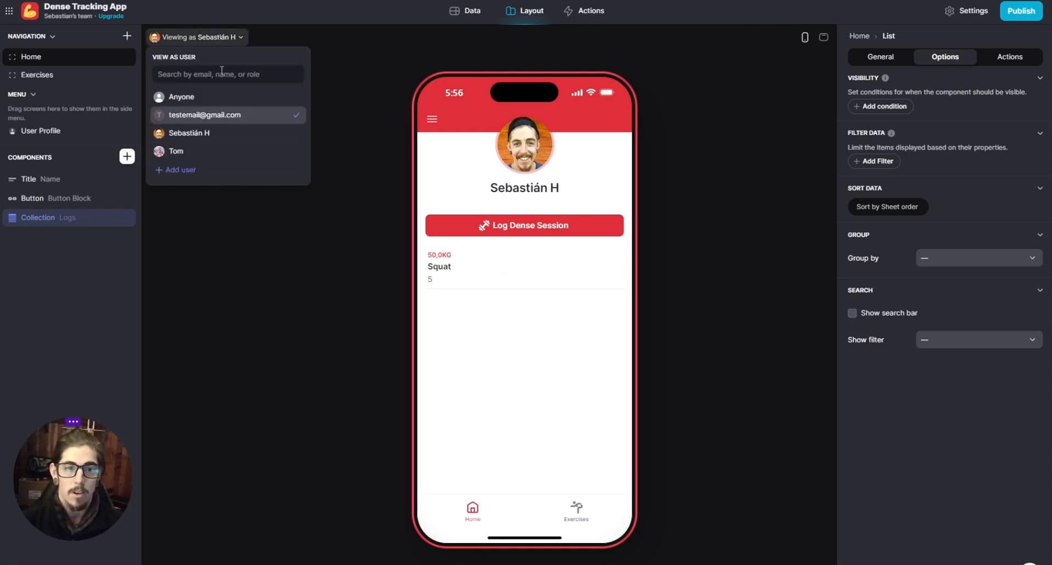
left_click(180, 152)
left_click(281, 264)
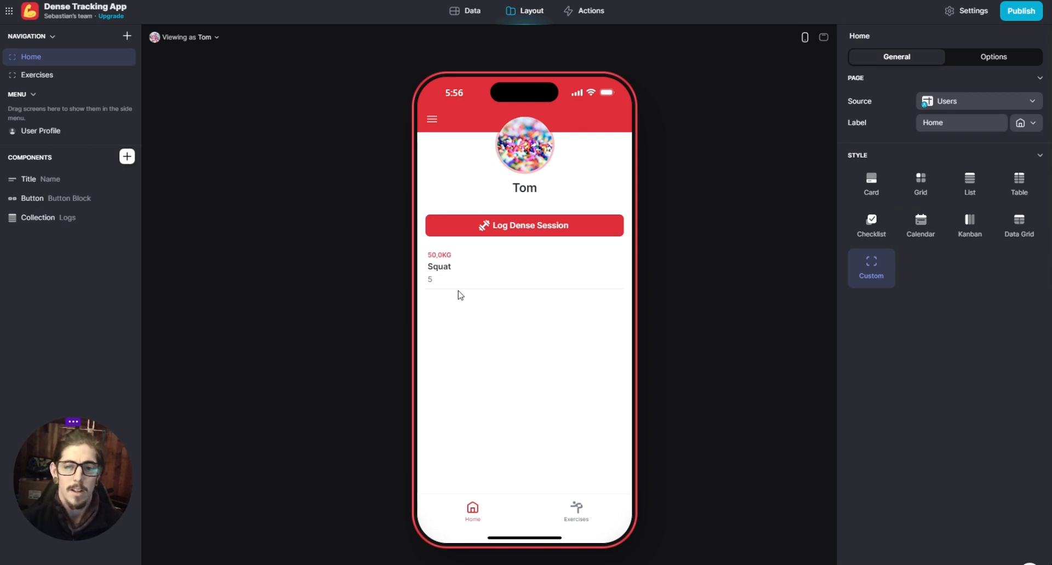
- Add a column named email with type Email to the Logs table
left_click(466, 12)
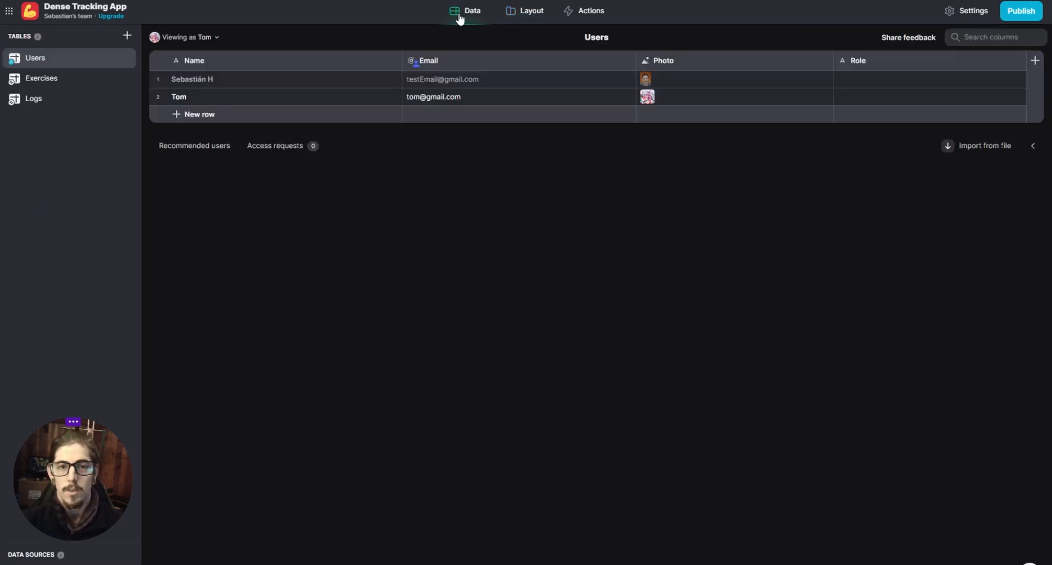
left_click(55, 98)
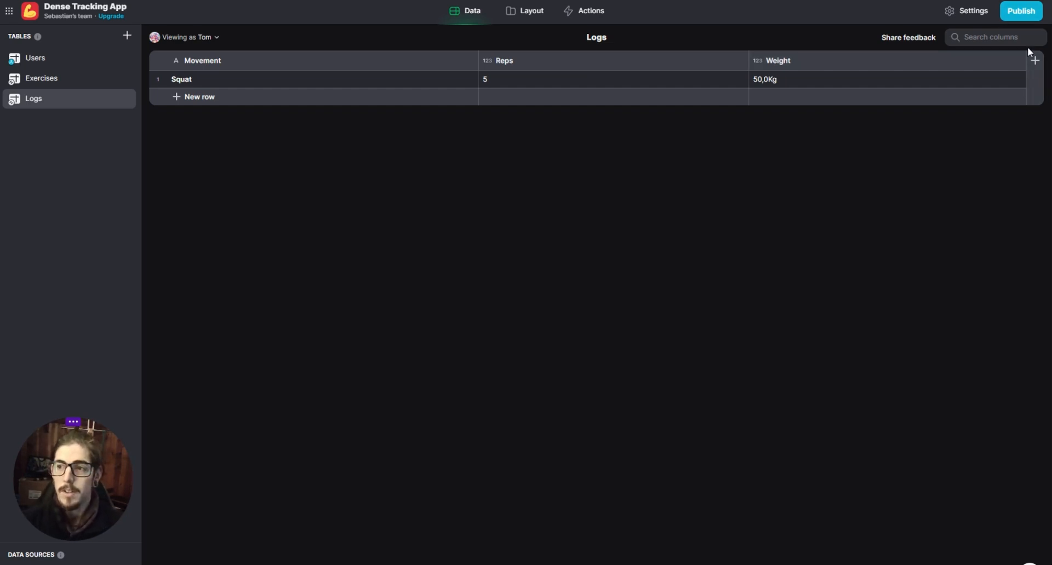
left_click(1035, 61)
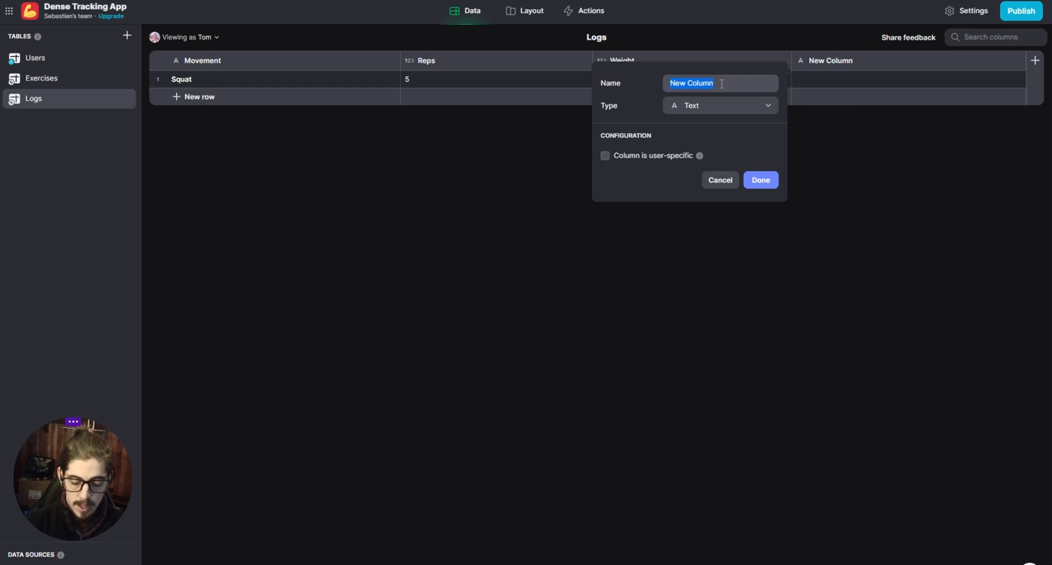
type("email")
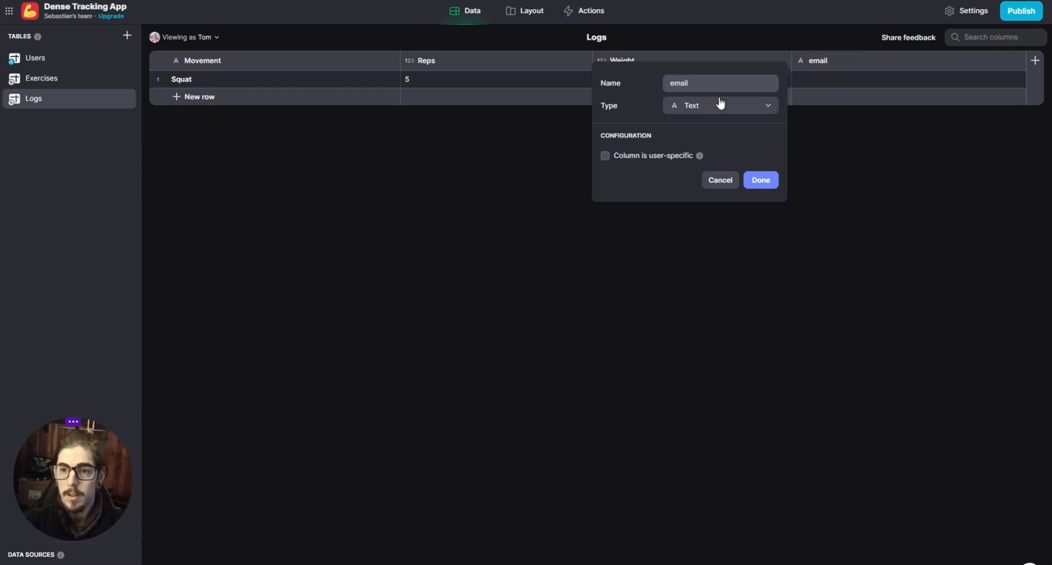
left_click(713, 109)
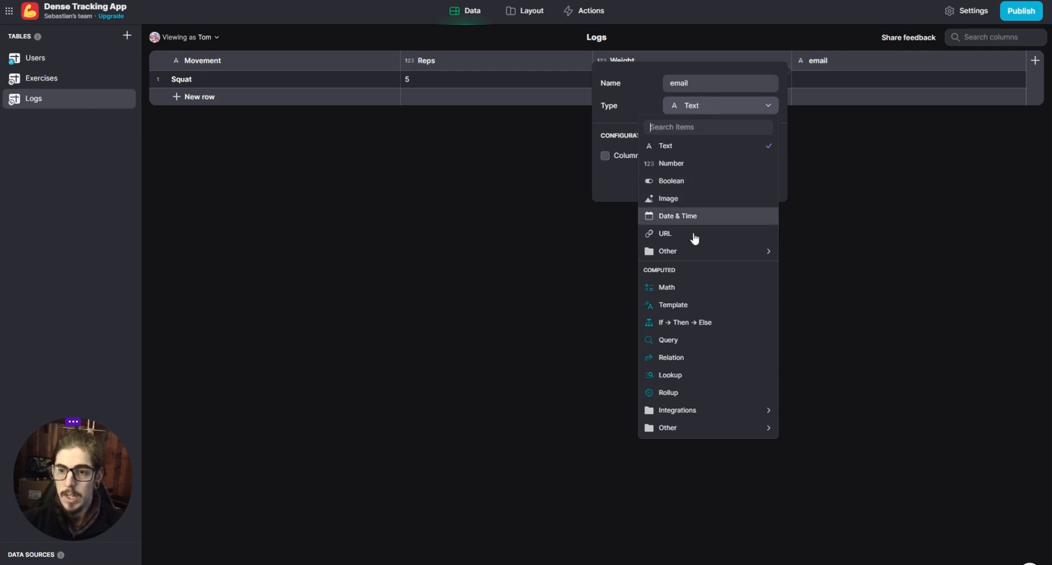
mouse_move(694, 248)
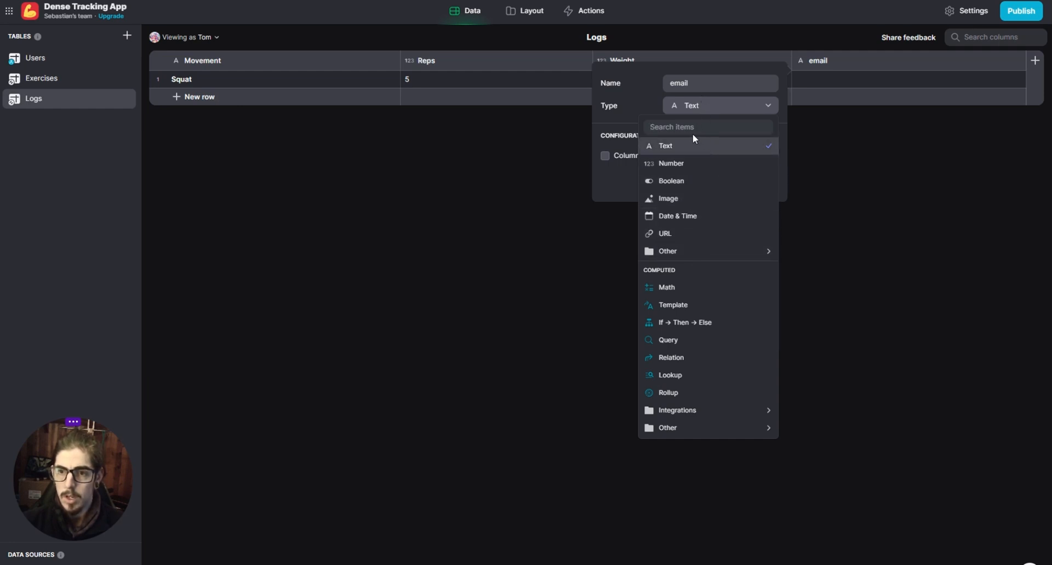
type("email")
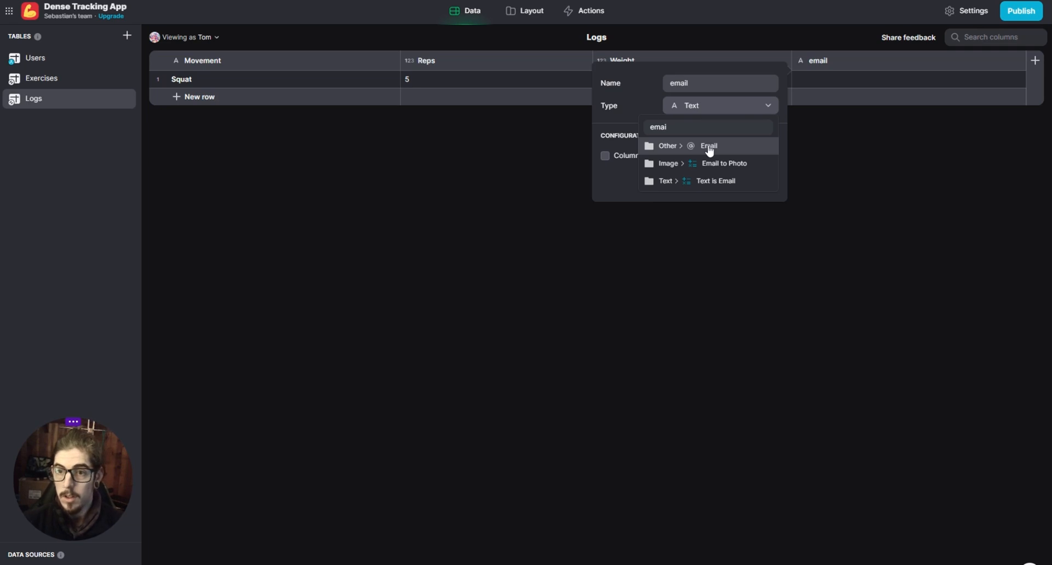
left_click(709, 144)
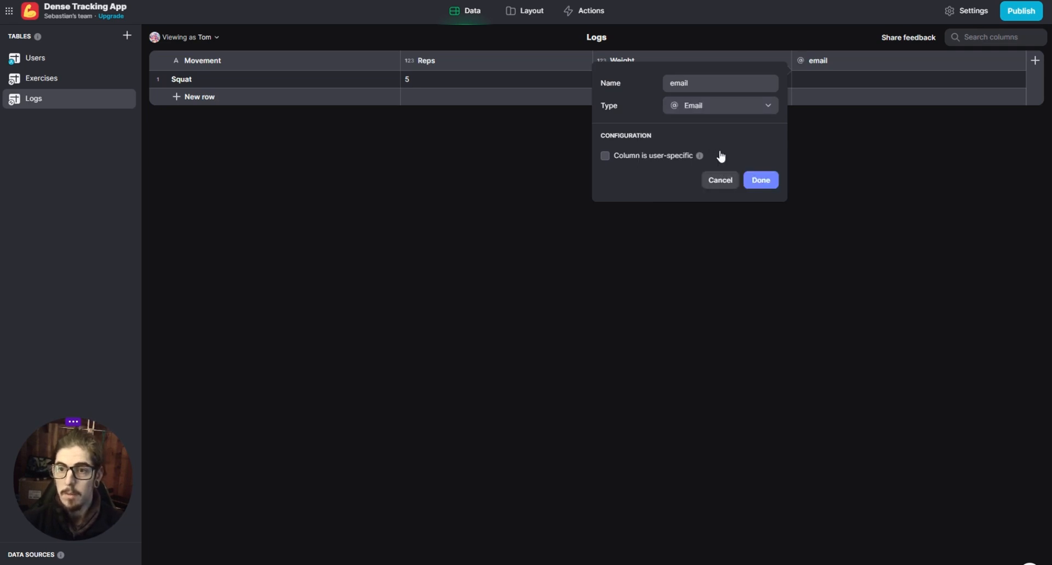
left_click(762, 182)
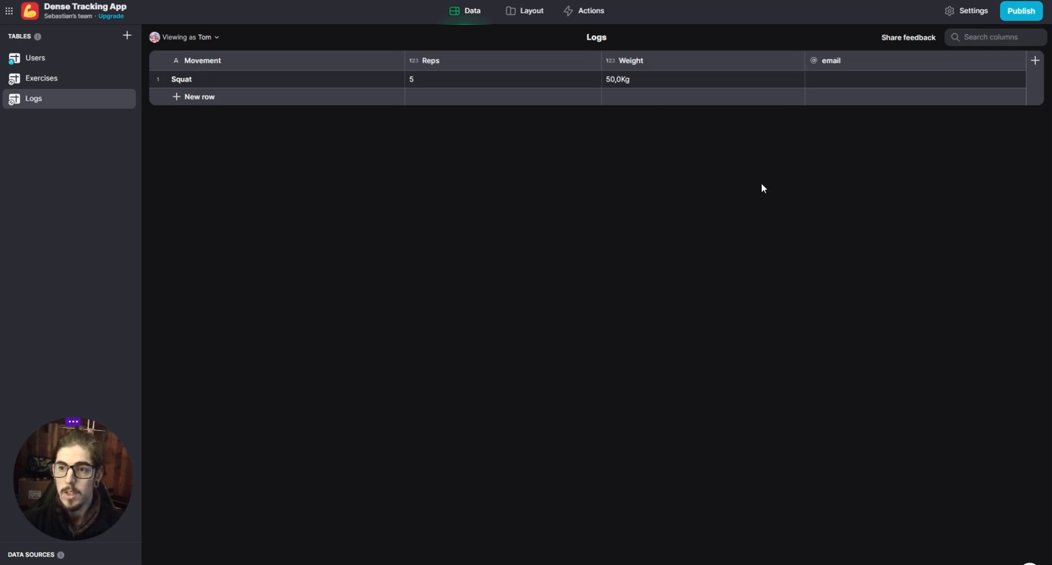
- Copy the first user's email from the Users table into the Squat log and make the Logs email column the row owner
double_click(847, 79)
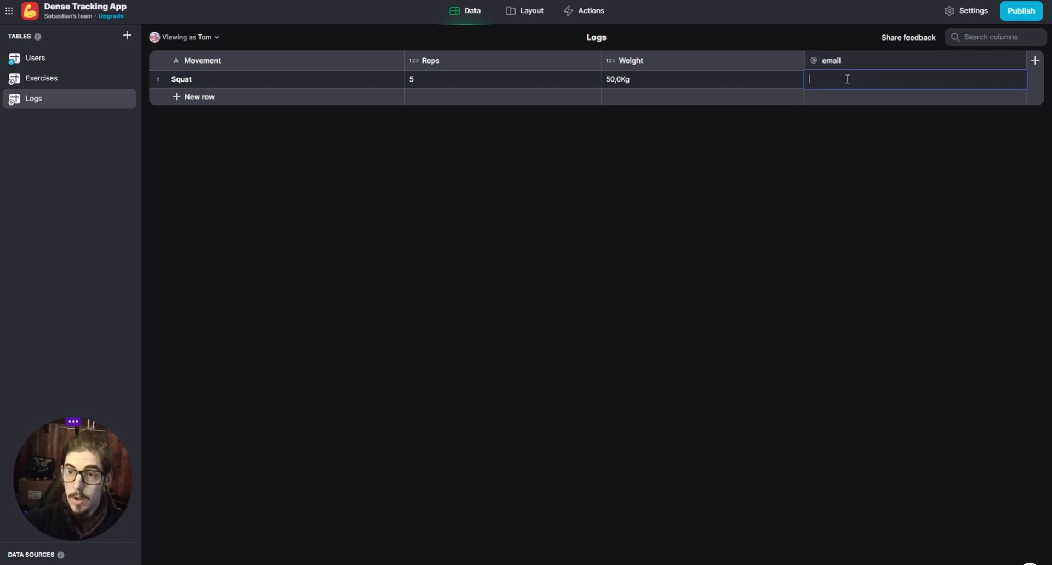
left_click(47, 64)
left_click(460, 79)
left_click(460, 79)
key("ctrl+c")
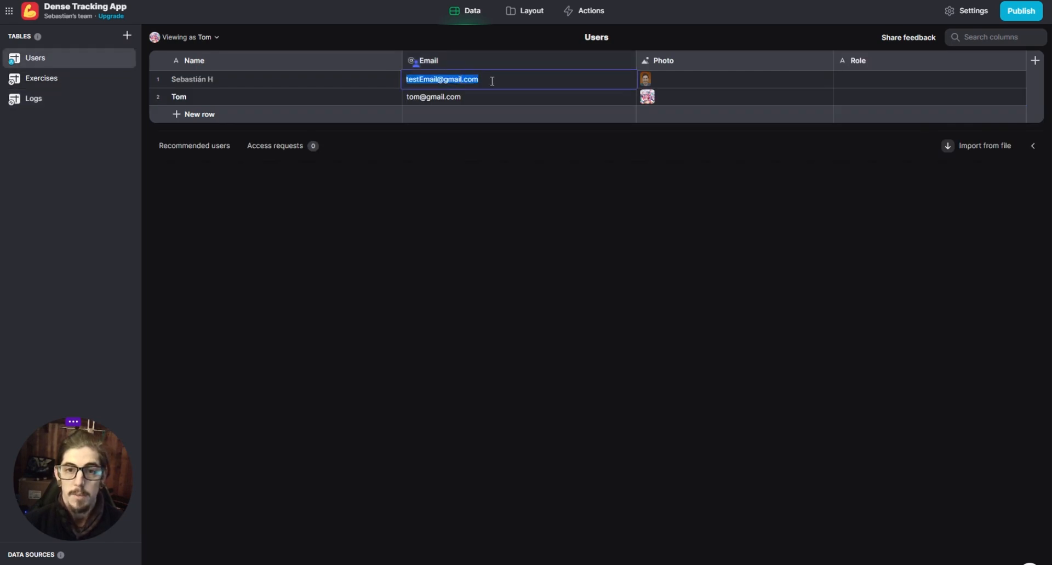
left_click(54, 99)
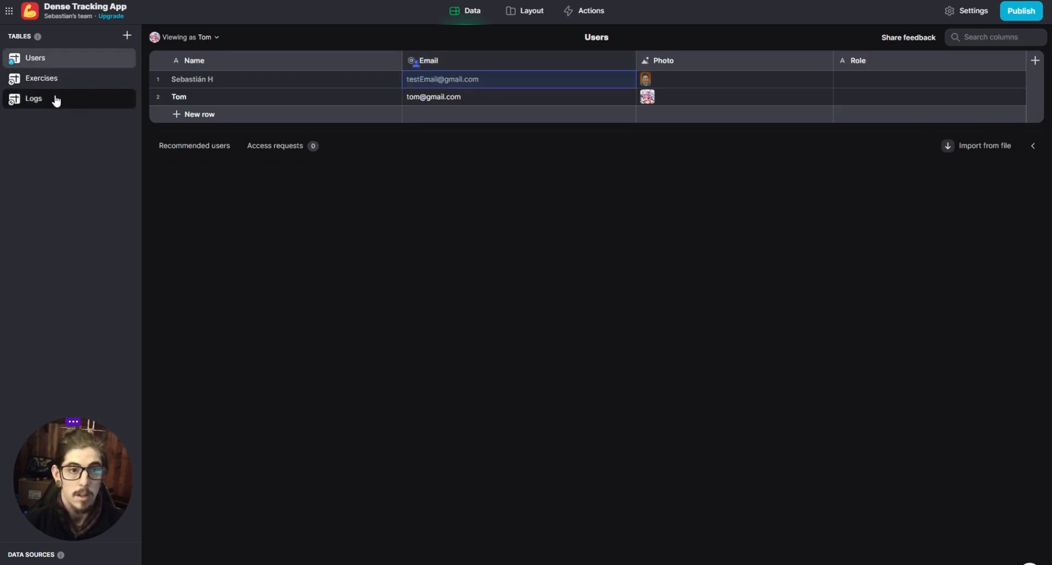
key("ctrl+v")
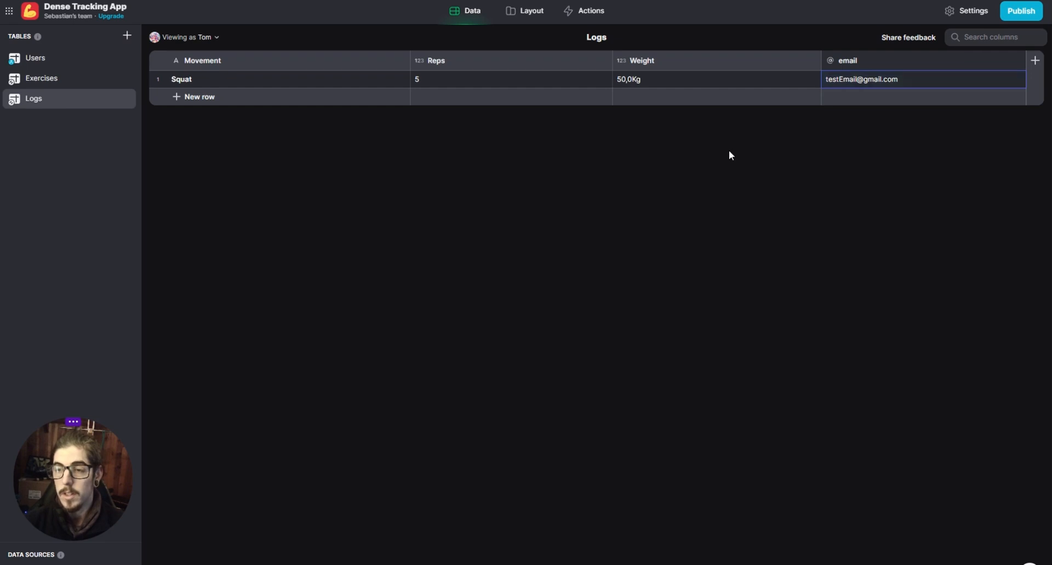
left_click(1020, 61)
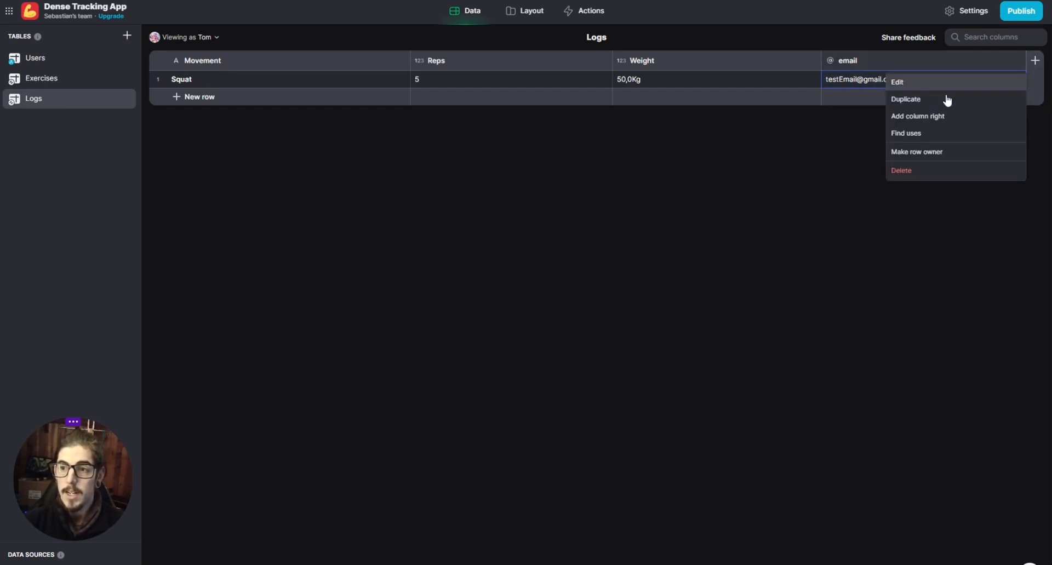
left_click(932, 155)
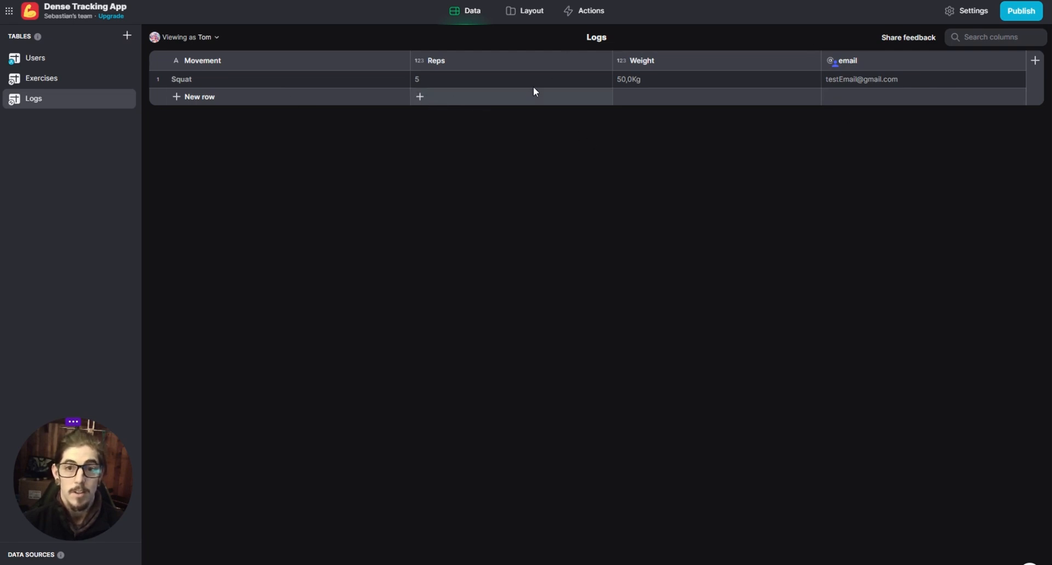
- Preview the Home screen as the second user and as the first user to compare which logs each sees
left_click(533, 18)
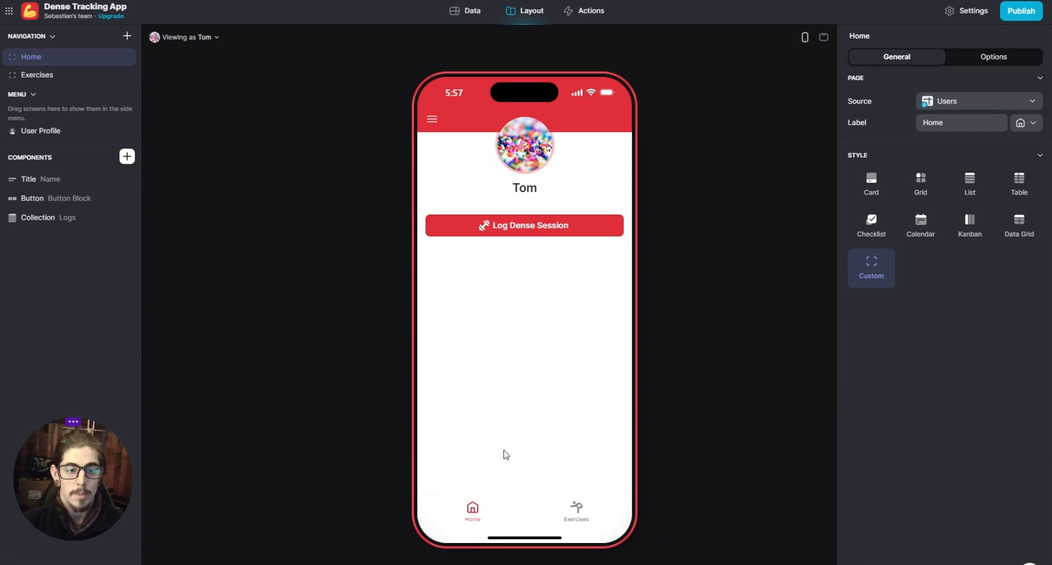
left_click(201, 39)
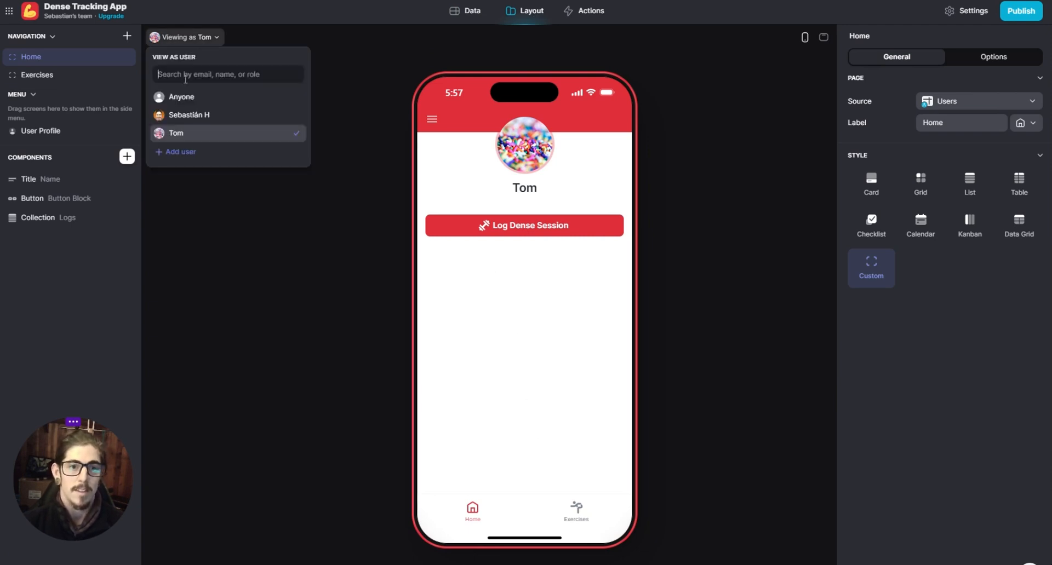
left_click(179, 115)
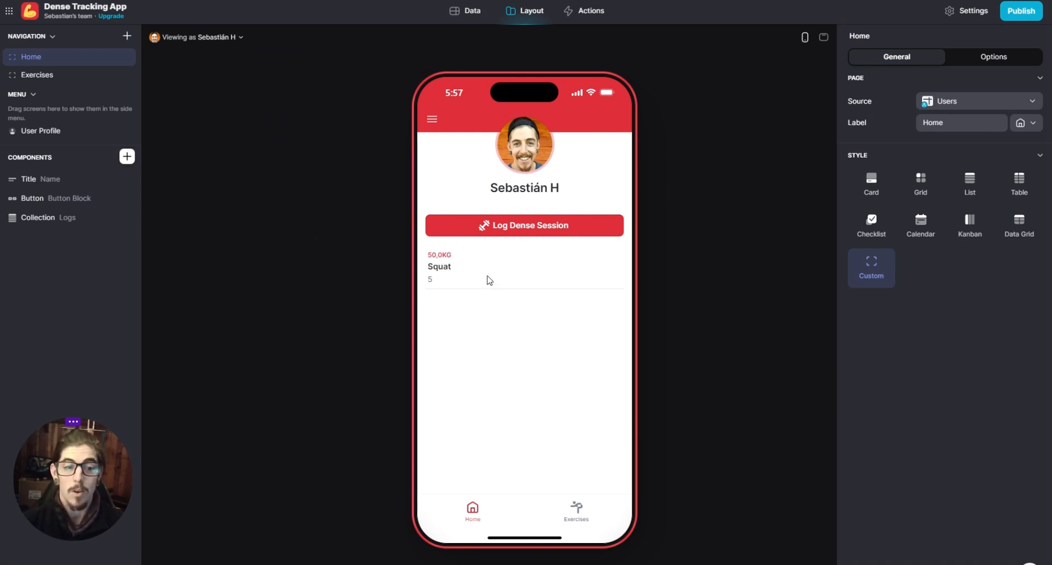
- Add a Bench Press row to the Logs table with 3 reps and a weight of 100
left_click(469, 15)
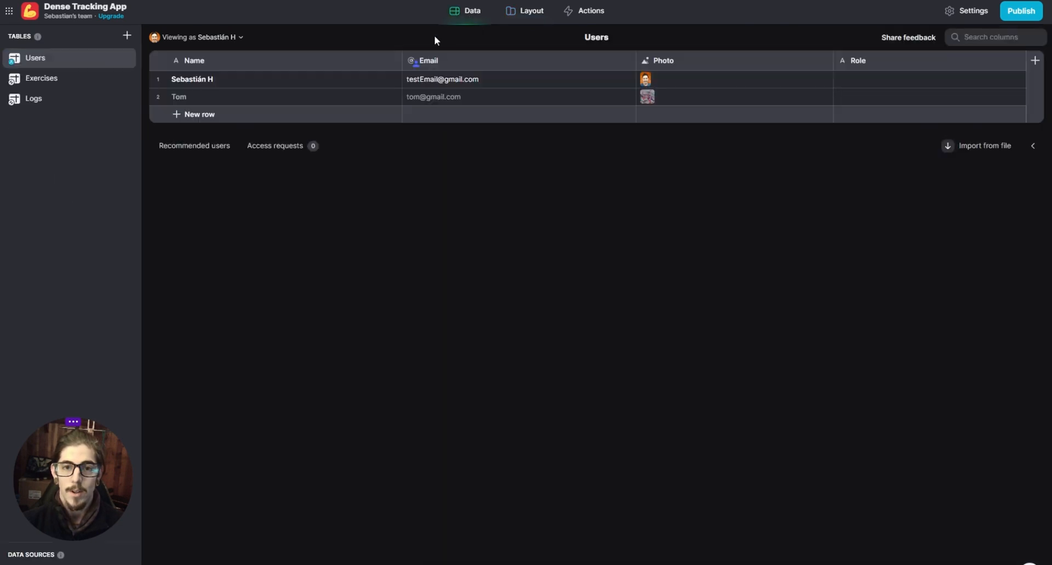
left_click(30, 101)
left_click(200, 99)
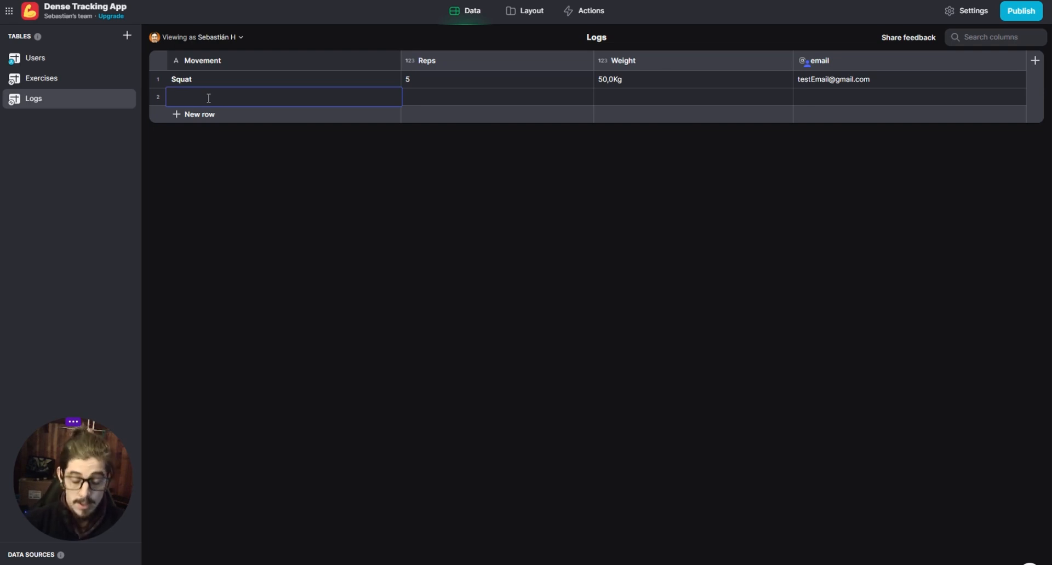
type("Bench Press")
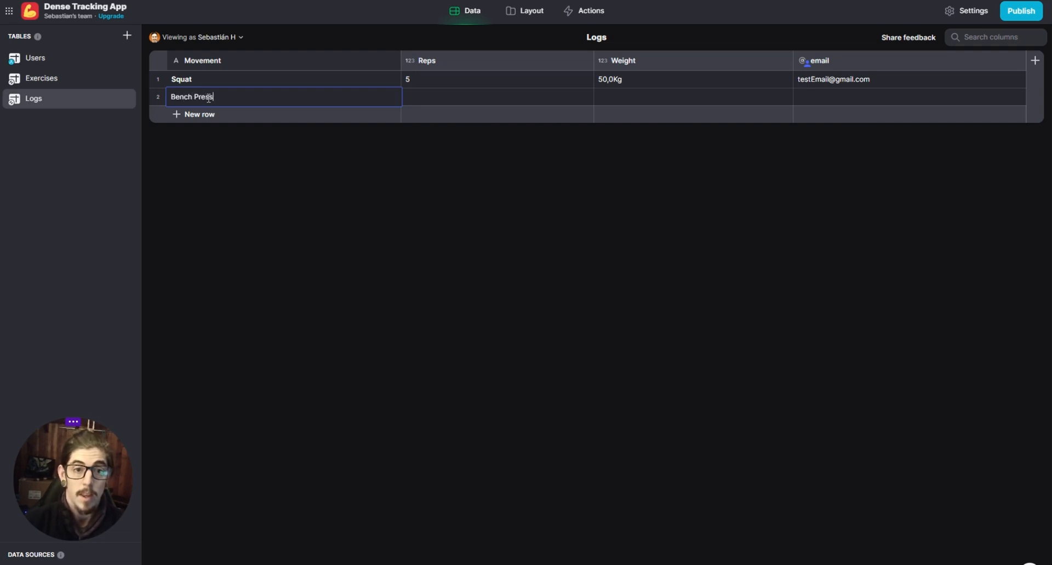
key("Tab")
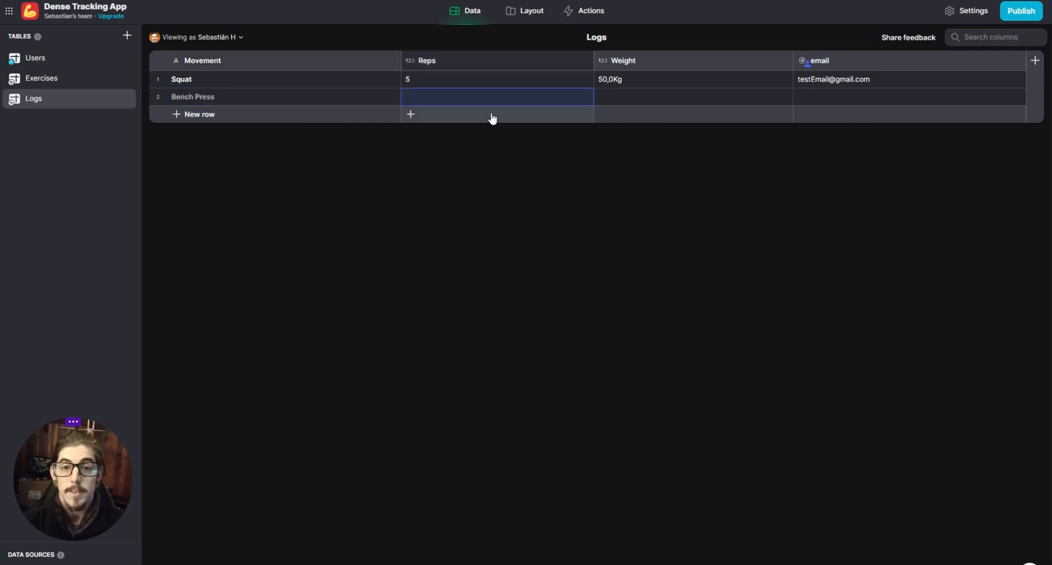
left_click(468, 97)
type("3")
key("Tab")
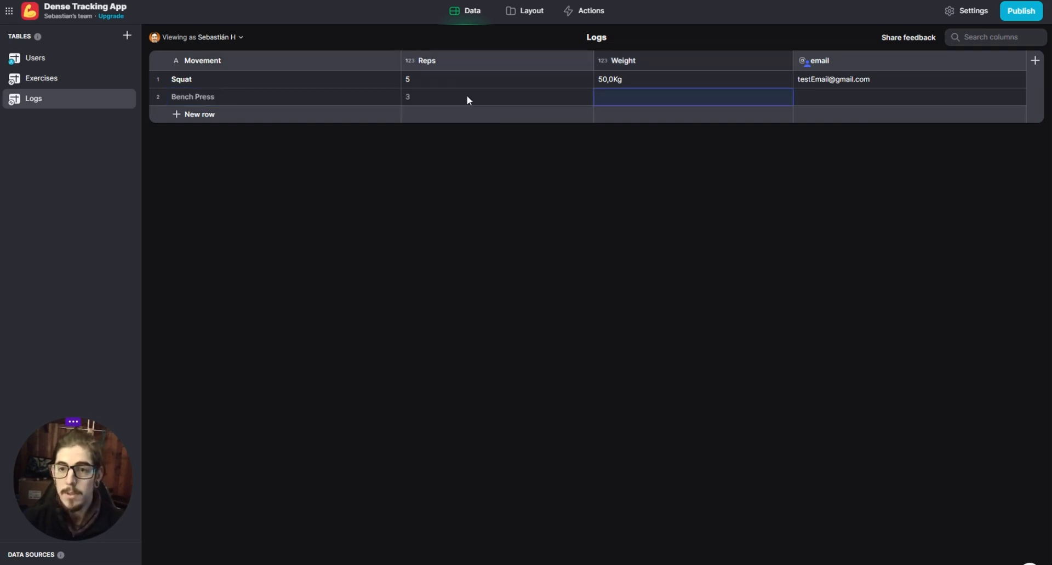
type("1")
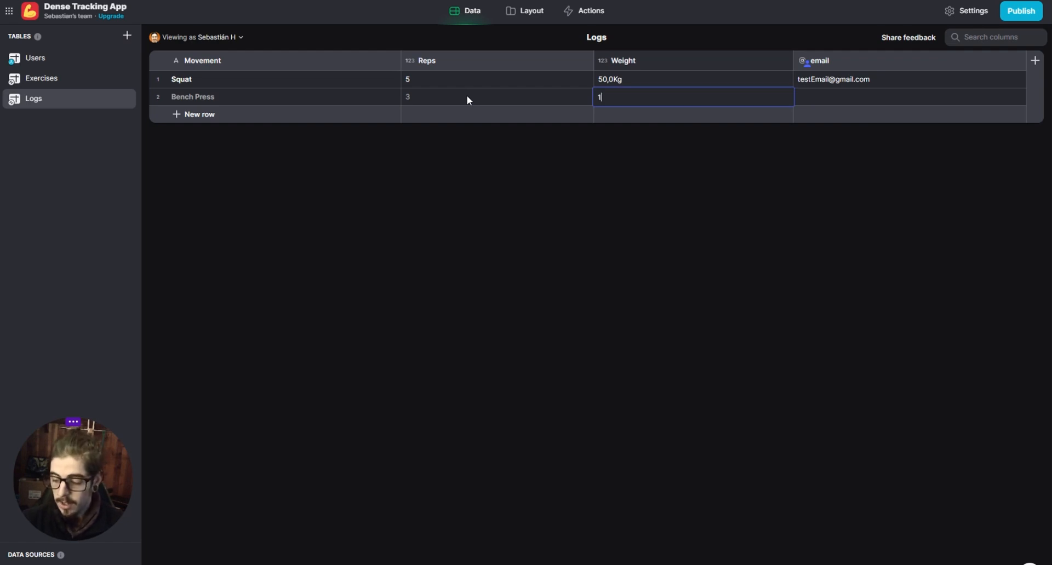
type("00")
key("Return")
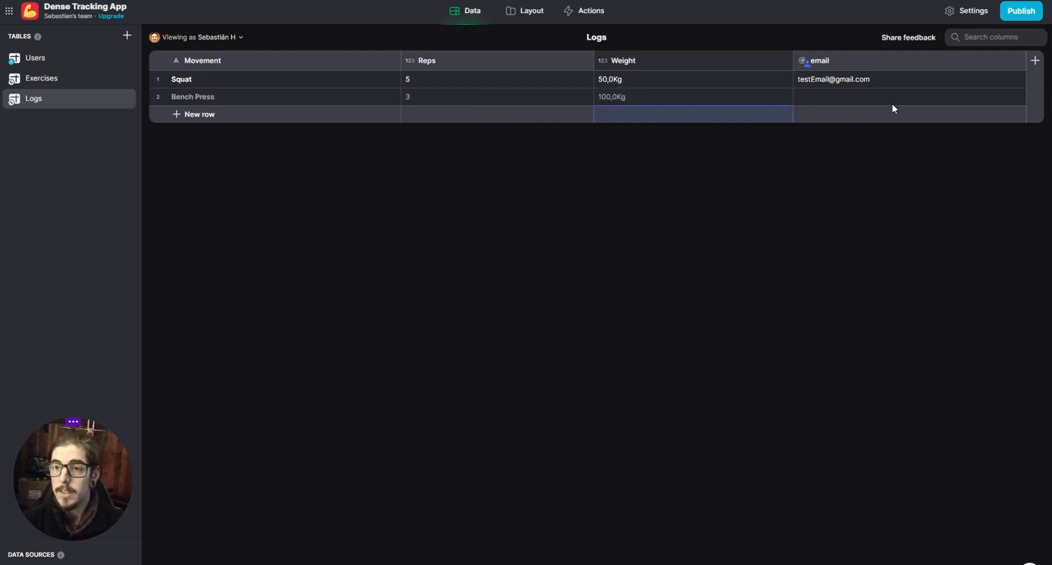
- Fill in the Bench Press log's email with the first user's address and check the log list on the Home screen
left_click(871, 95)
type("test")
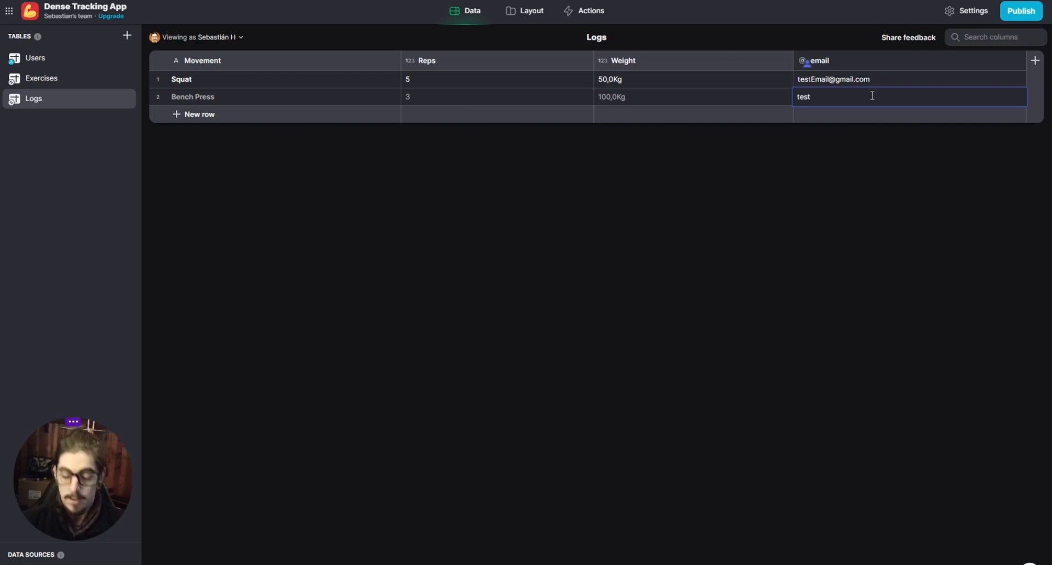
key("ctrl+a")
key("ctrl+v")
key("Return")
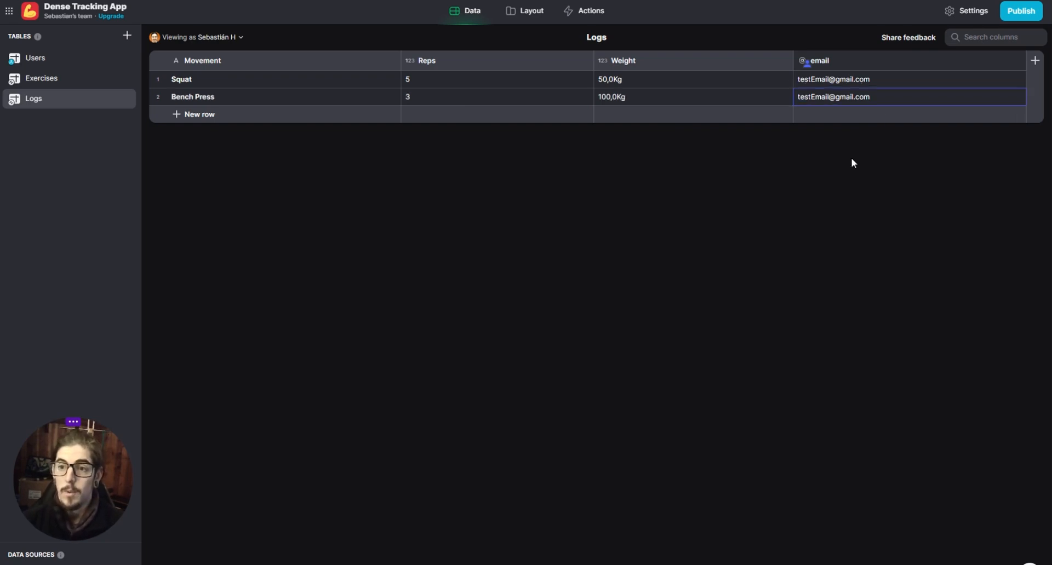
left_click(535, 14)
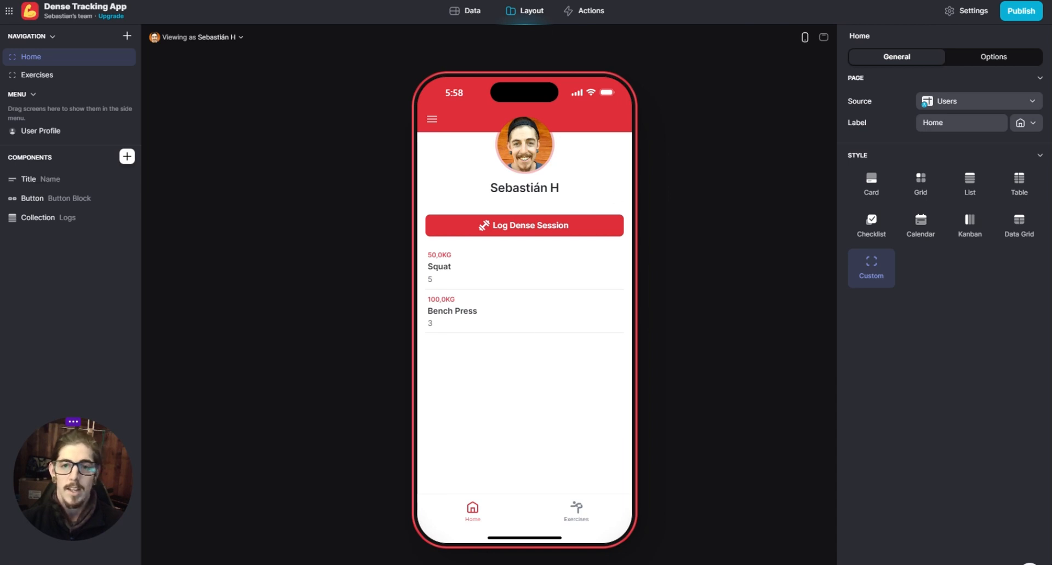
- Add a Date & Time column named date to the Logs table, showing Date only in Short format
left_click(465, 10)
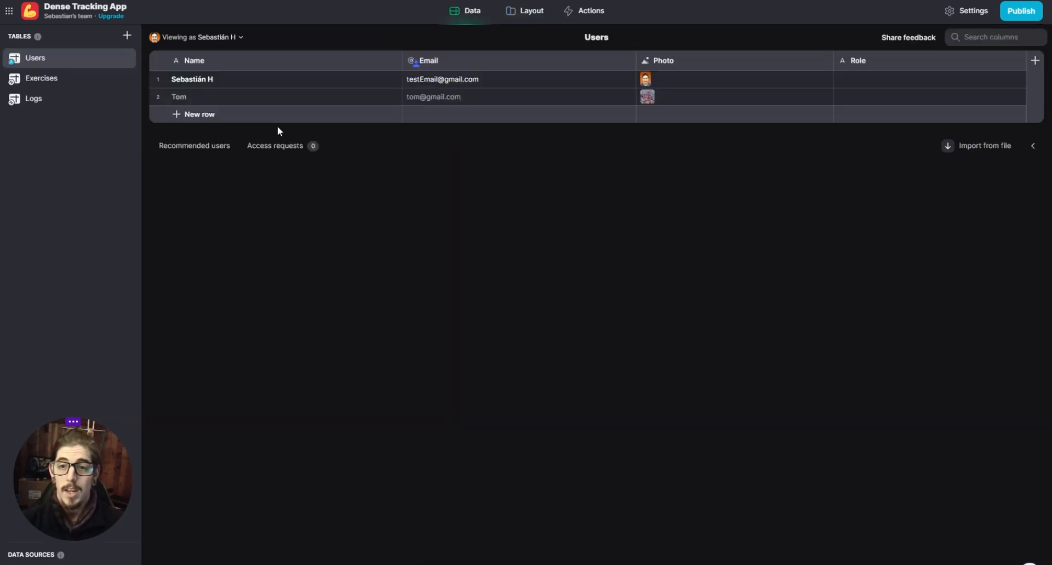
left_click(89, 100)
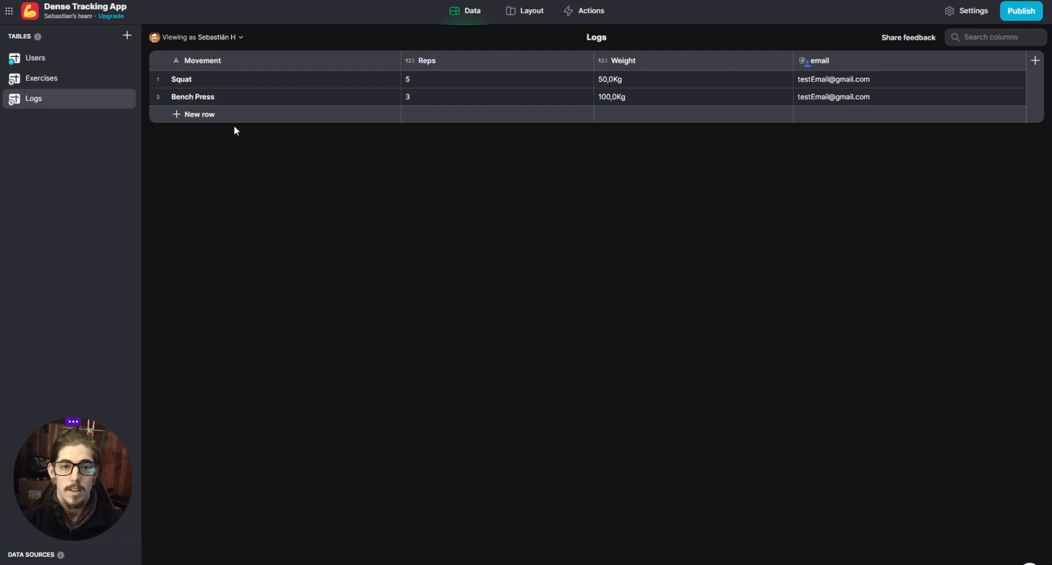
left_click(1035, 61)
type("date")
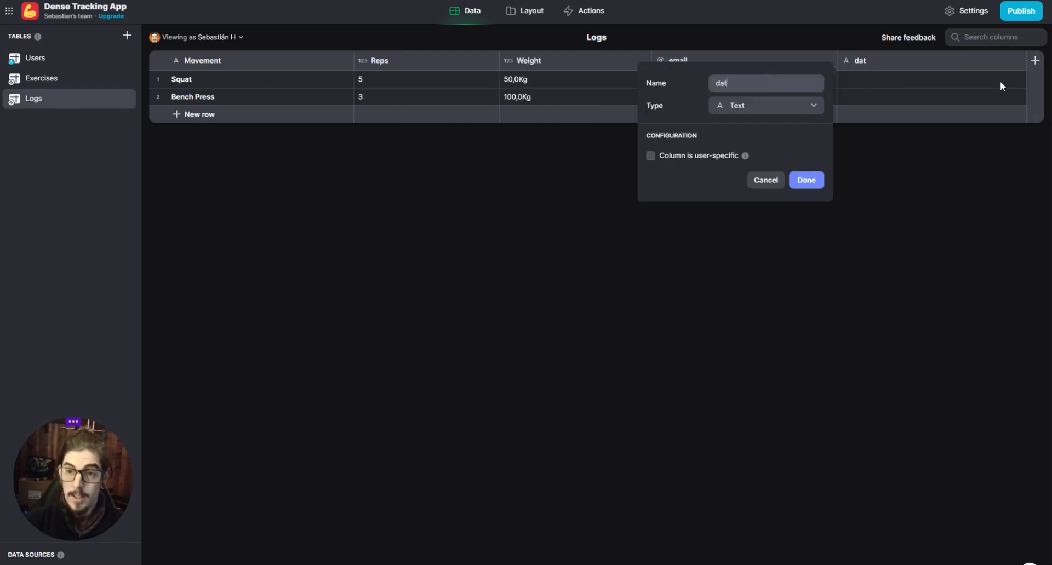
left_click(767, 105)
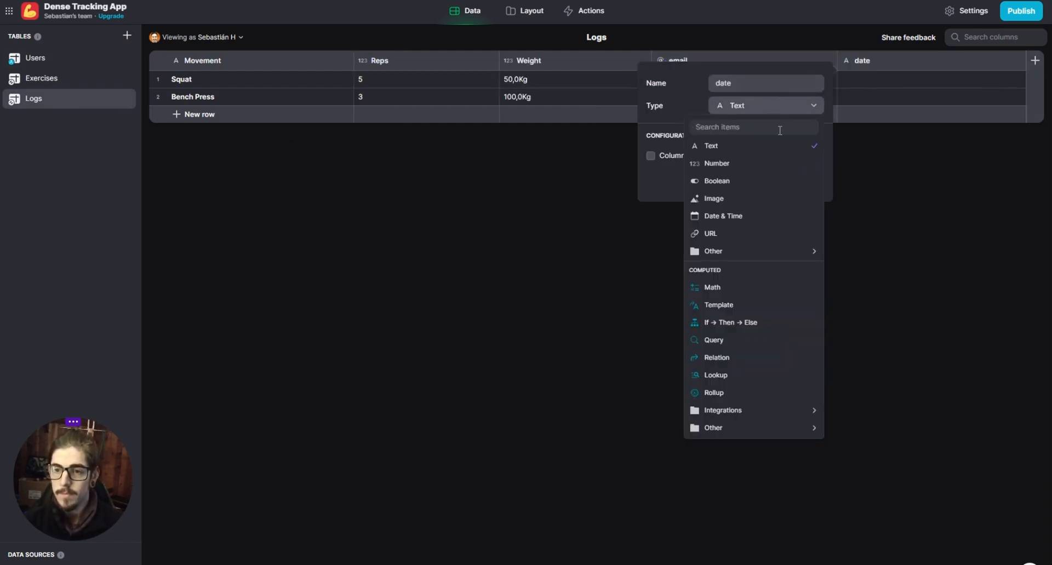
left_click(736, 217)
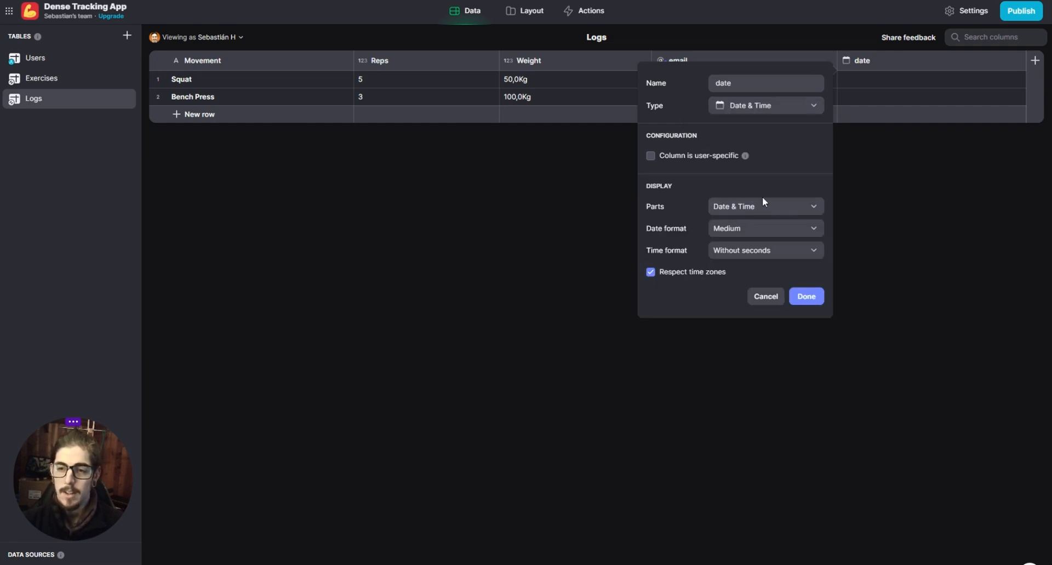
left_click(761, 200)
left_click(731, 244)
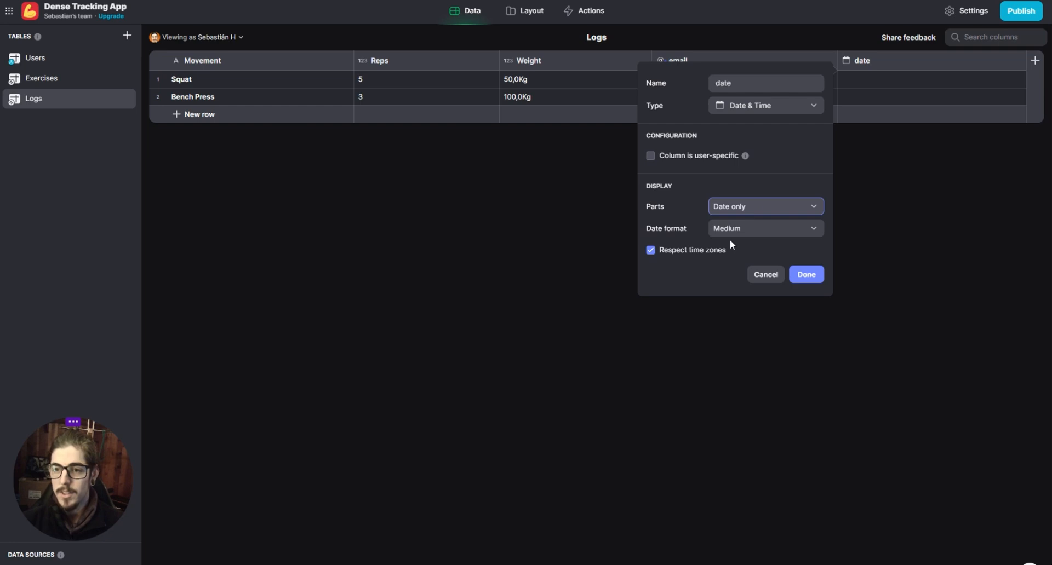
left_click(749, 231)
left_click(744, 251)
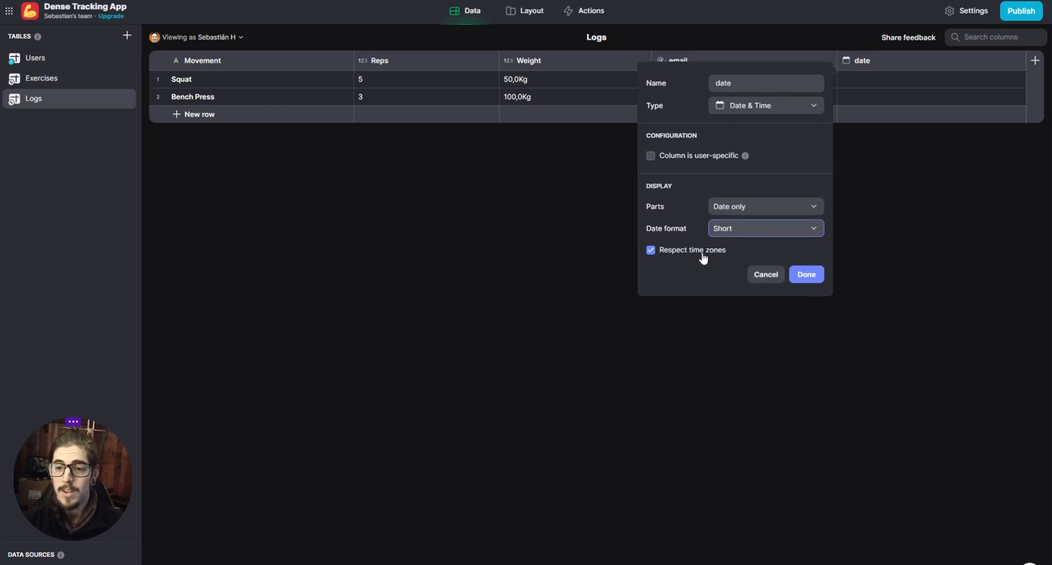
left_click(817, 277)
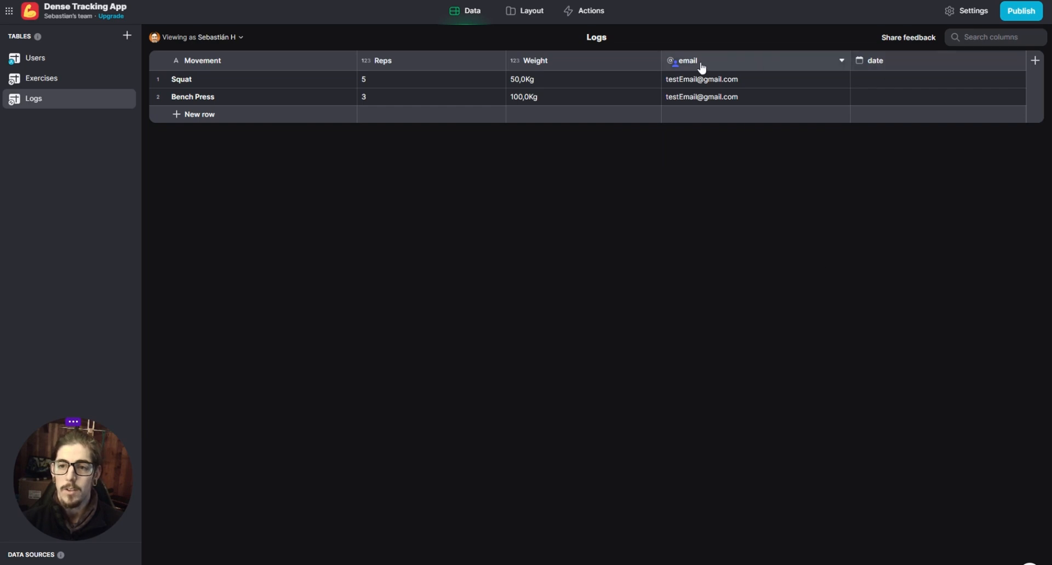
- Move the email and date columns to the front of the Logs table and enter 07/06/23 as the Squat log's date
left_click_drag(699, 61, 179, 61)
left_click_drag(870, 61, 449, 77)
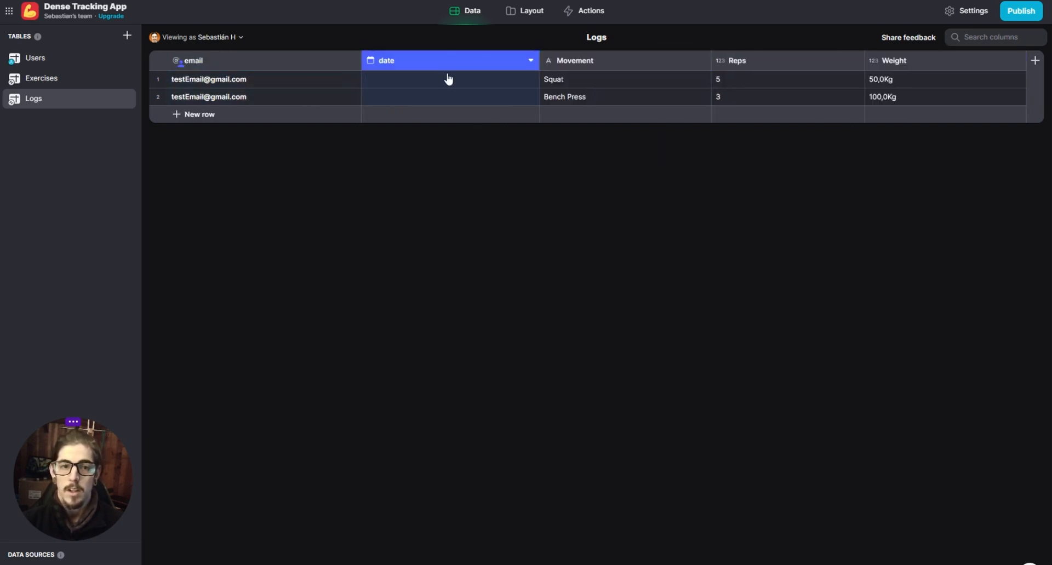
left_click(400, 81)
left_click(385, 78)
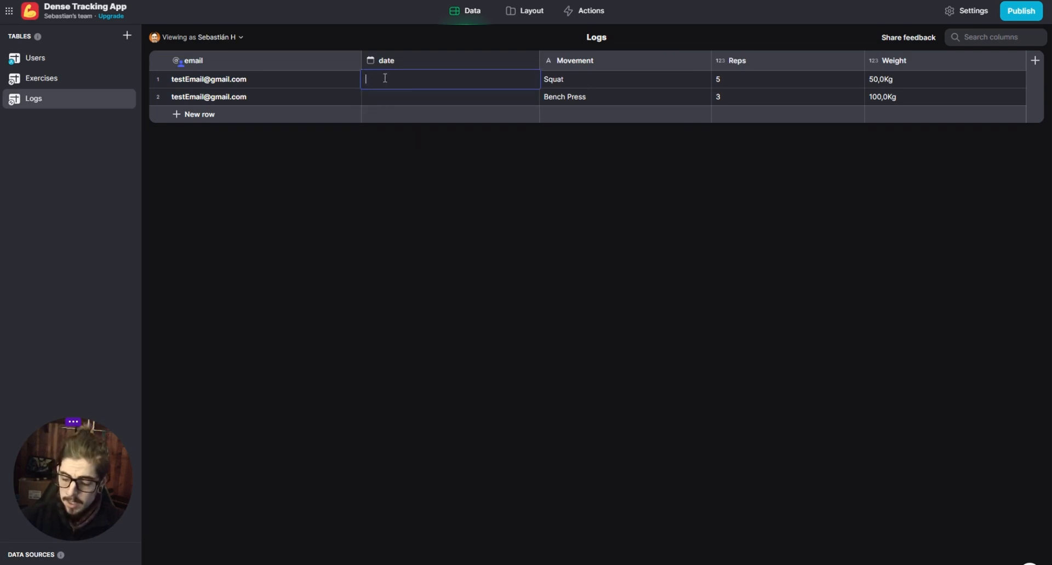
type("07/06/23")
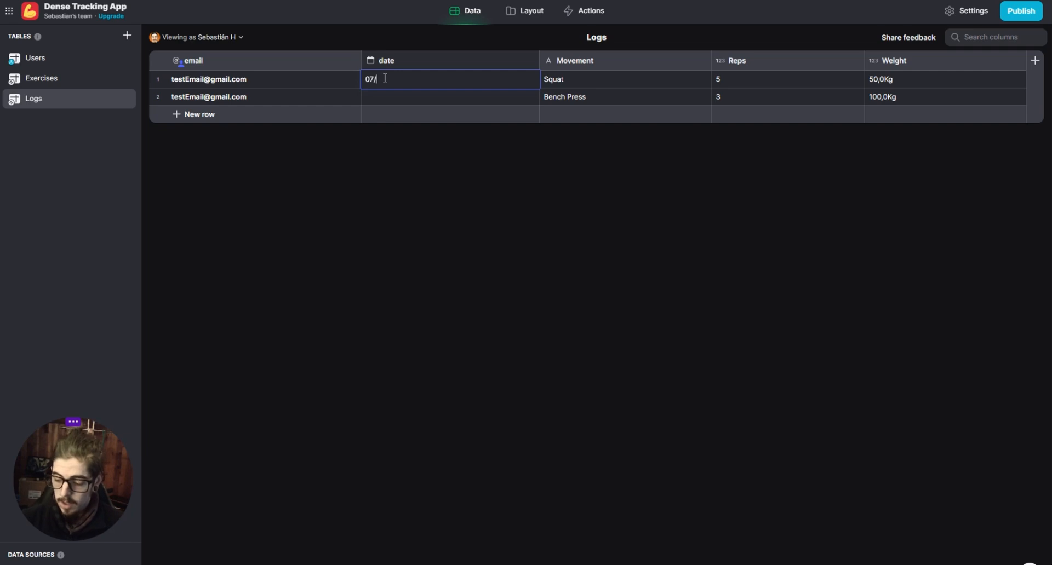
key("Return")
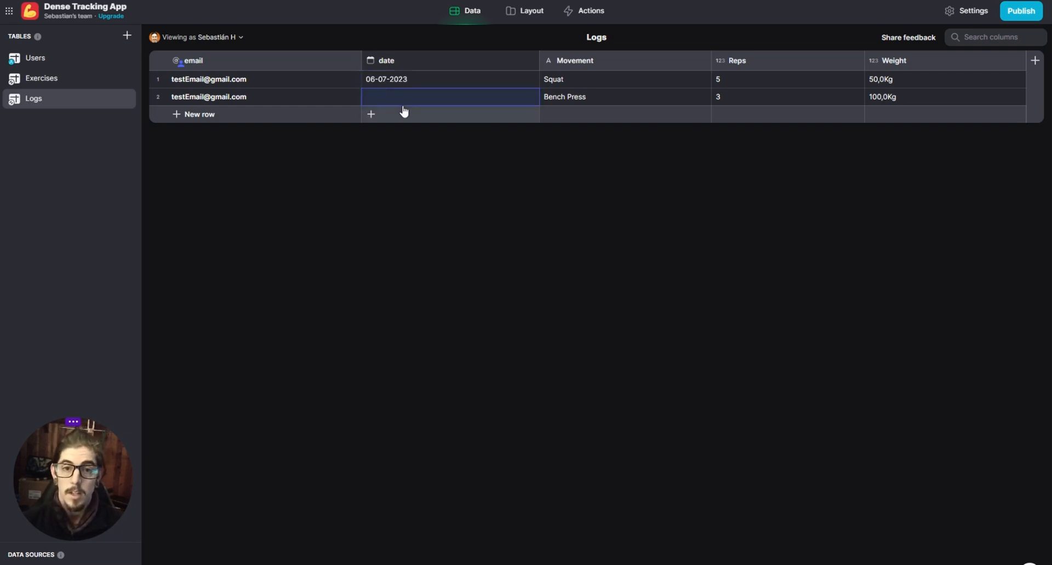
- Enter 06-5-23 as the Bench Press log's date and return to the Home screen's layout
left_click(402, 103)
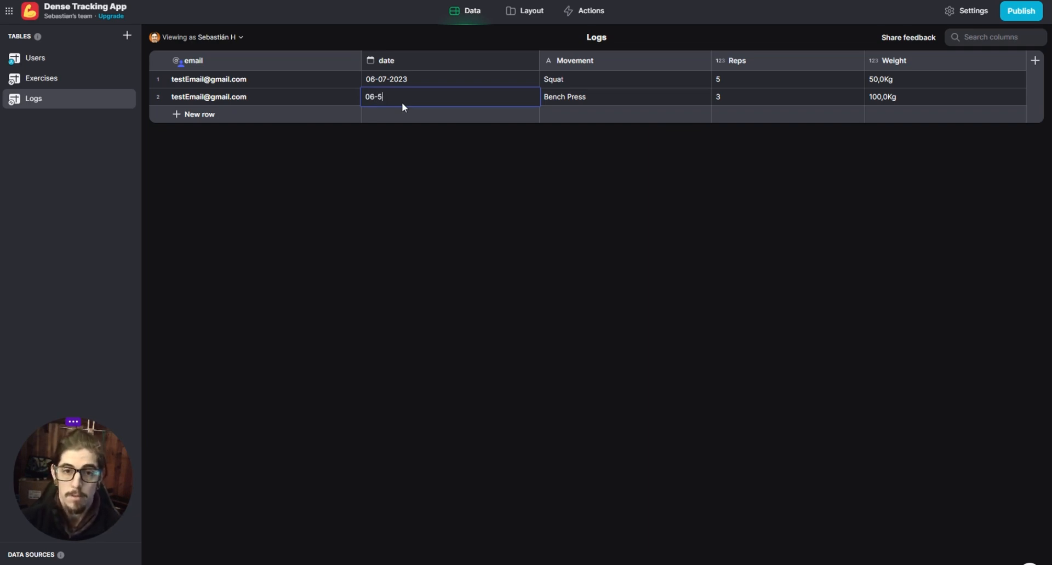
type("2023")
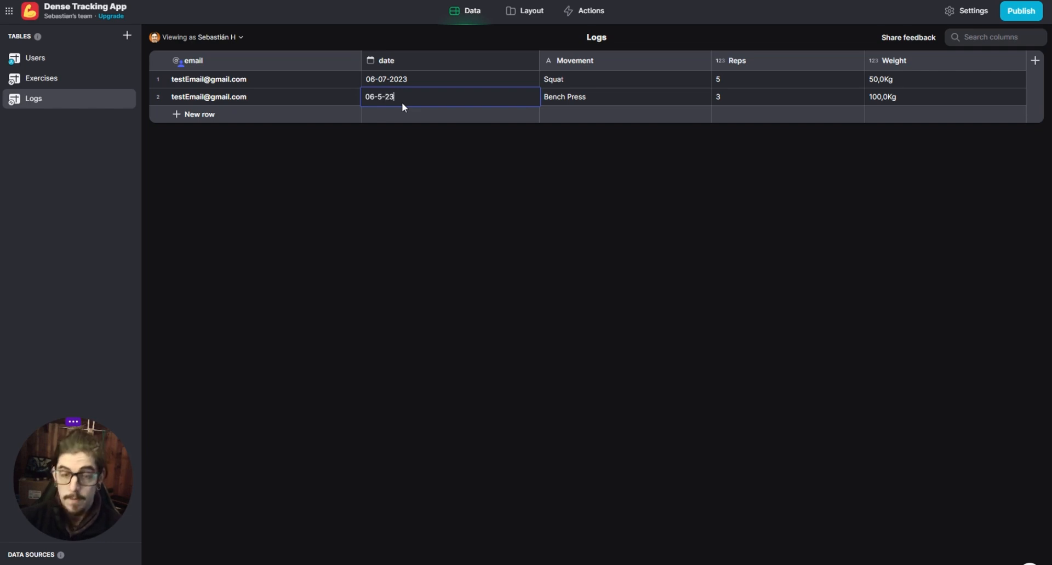
key("Return")
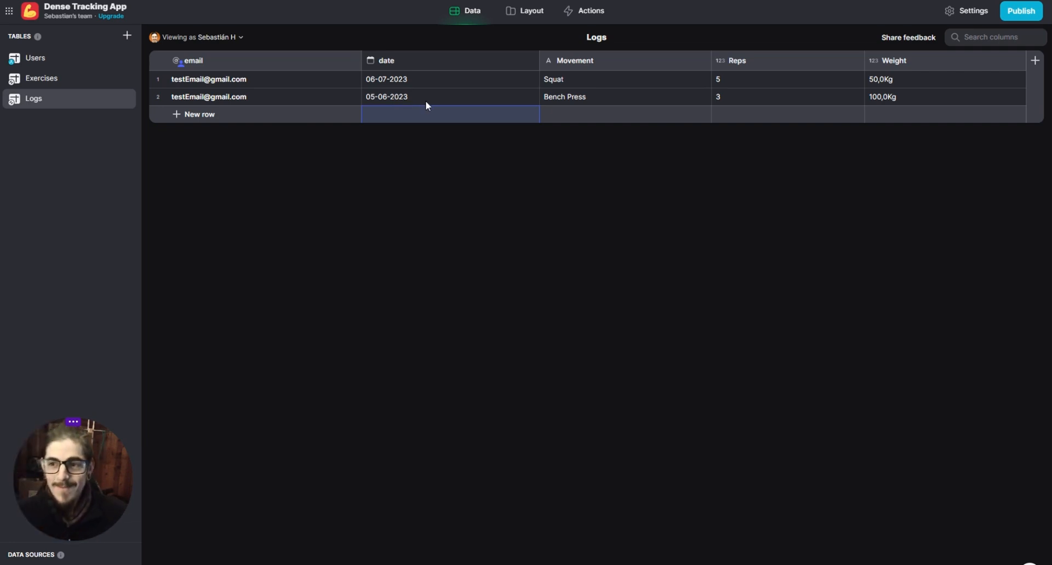
left_click(524, 11)
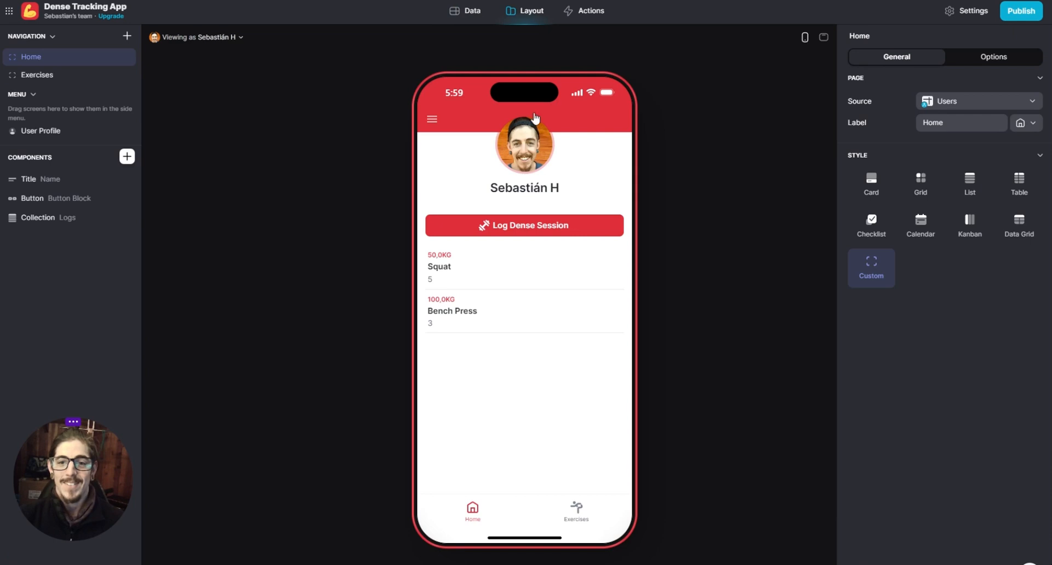
- Group the Home screen's Logs collection by date
left_click(69, 219)
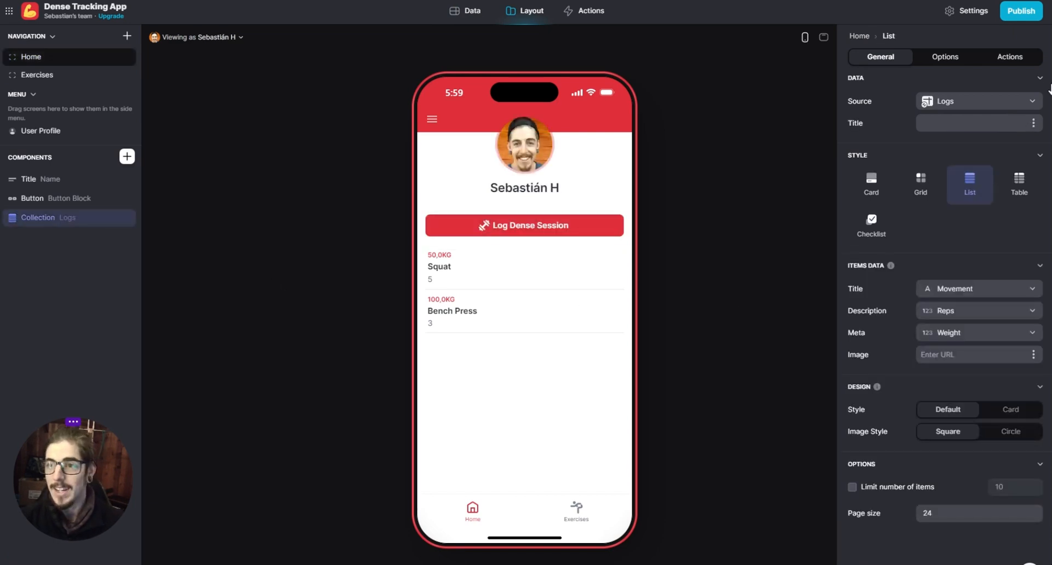
left_click(1005, 60)
left_click(945, 57)
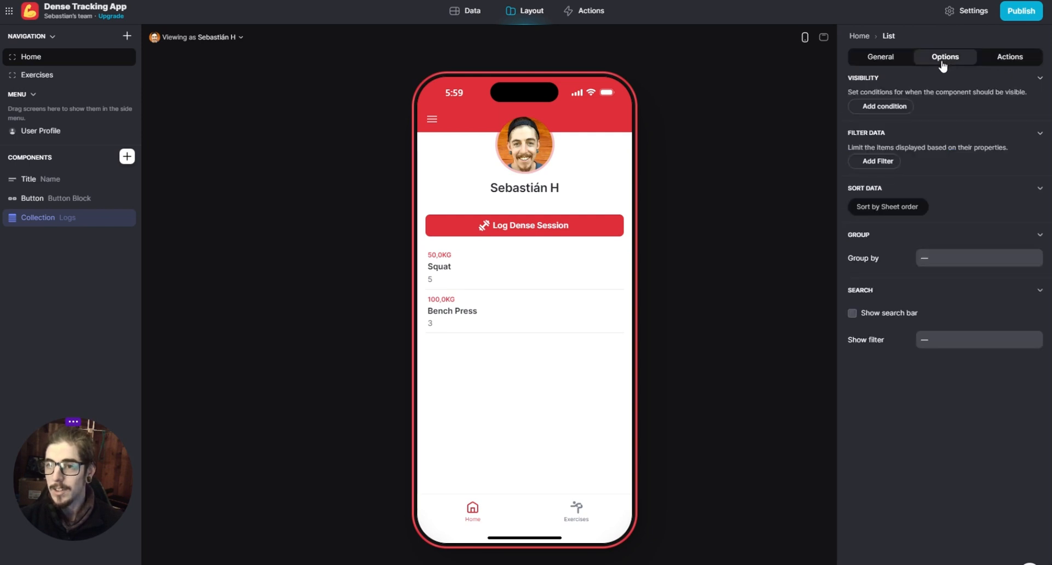
left_click(880, 58)
left_click(945, 57)
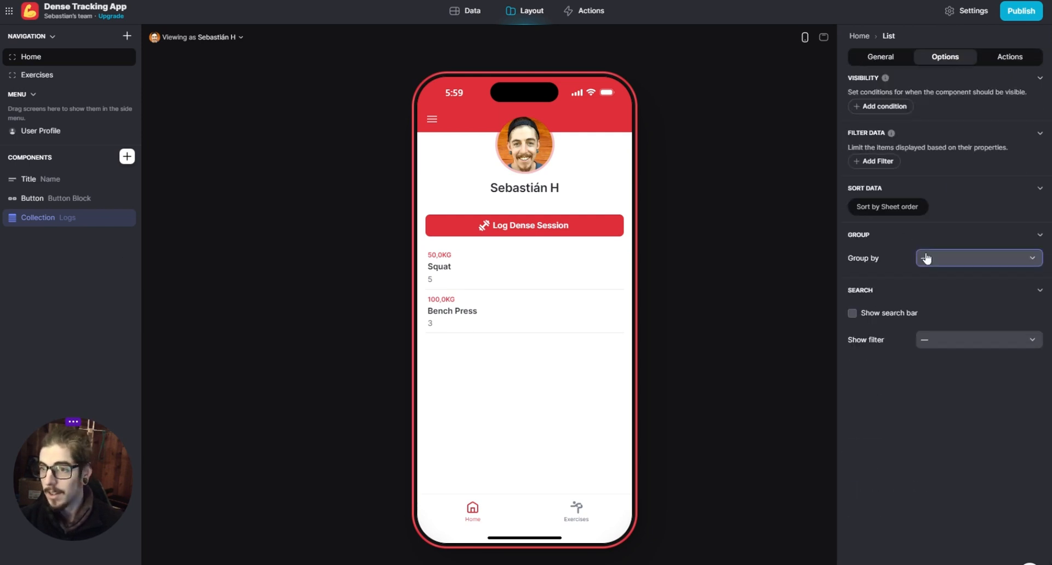
left_click(926, 258)
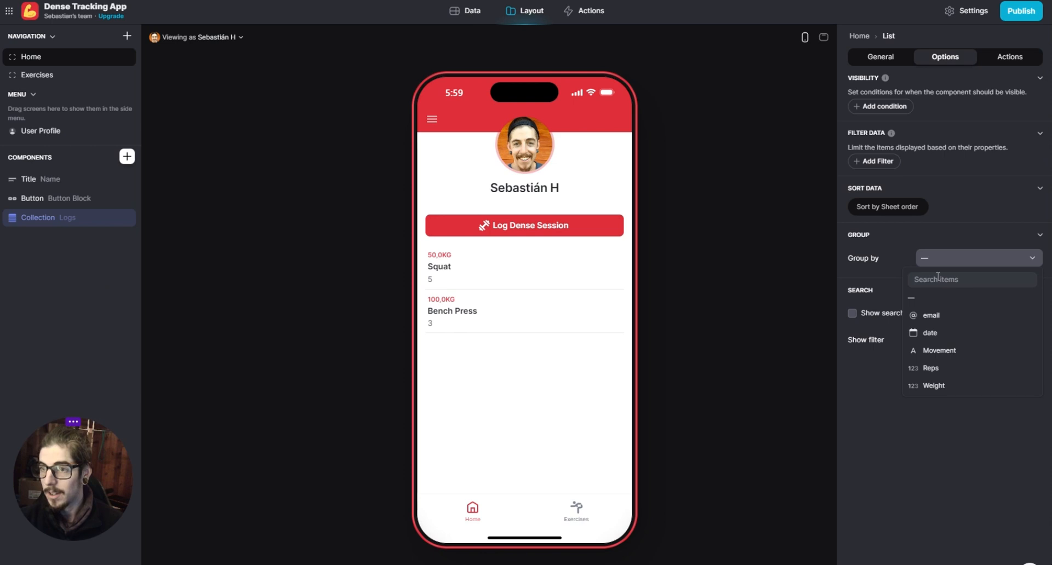
left_click(932, 332)
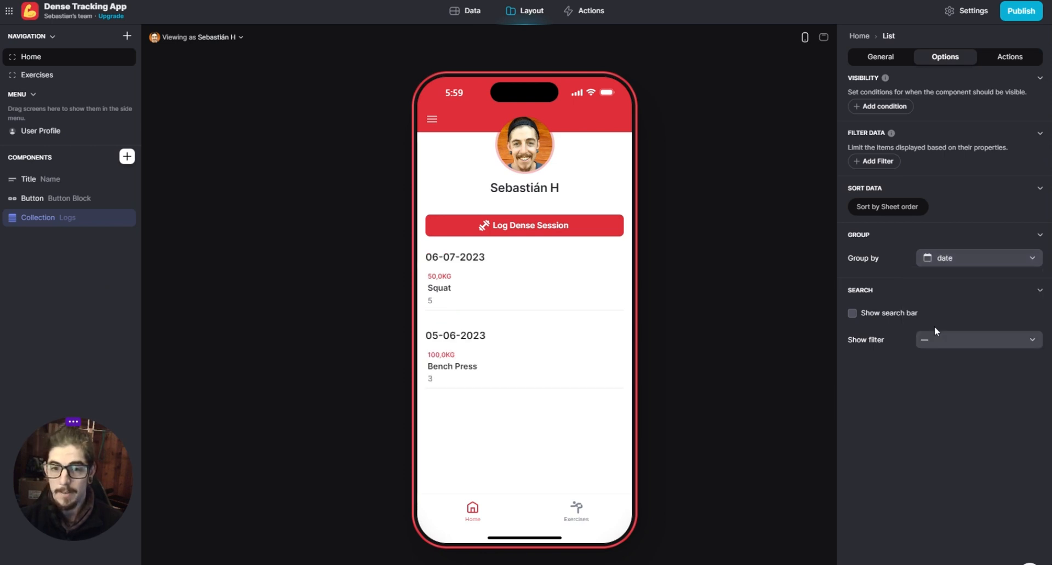
- Sort the Home screen's Logs collection by date in descending order (Z → A)
left_click(898, 214)
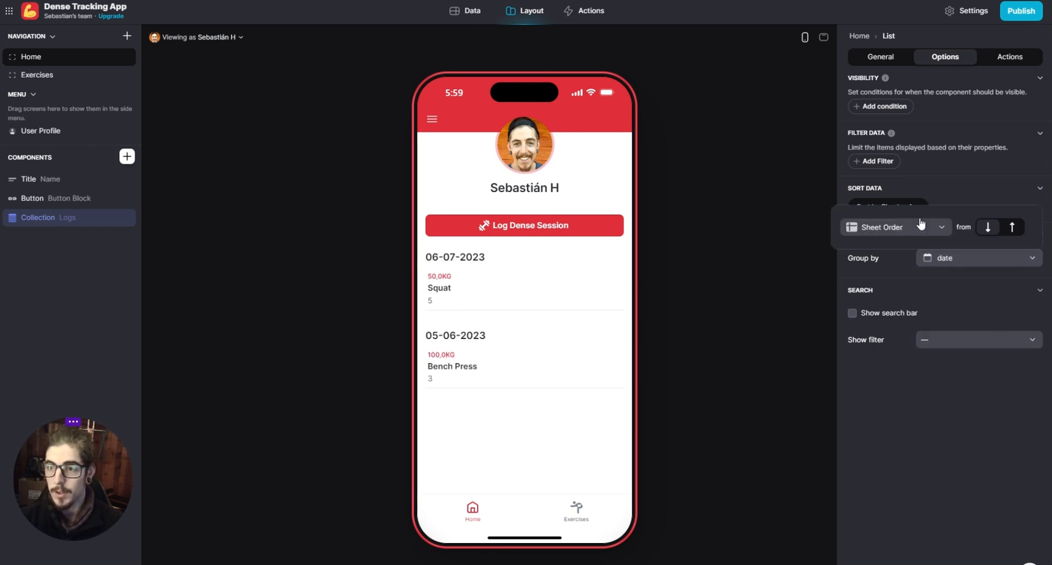
left_click(921, 224)
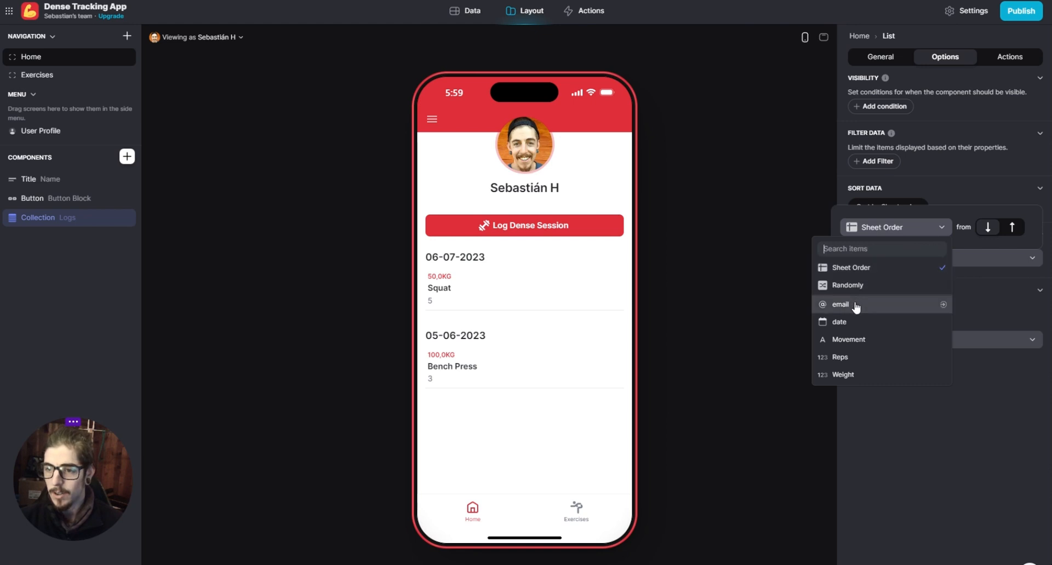
left_click(854, 322)
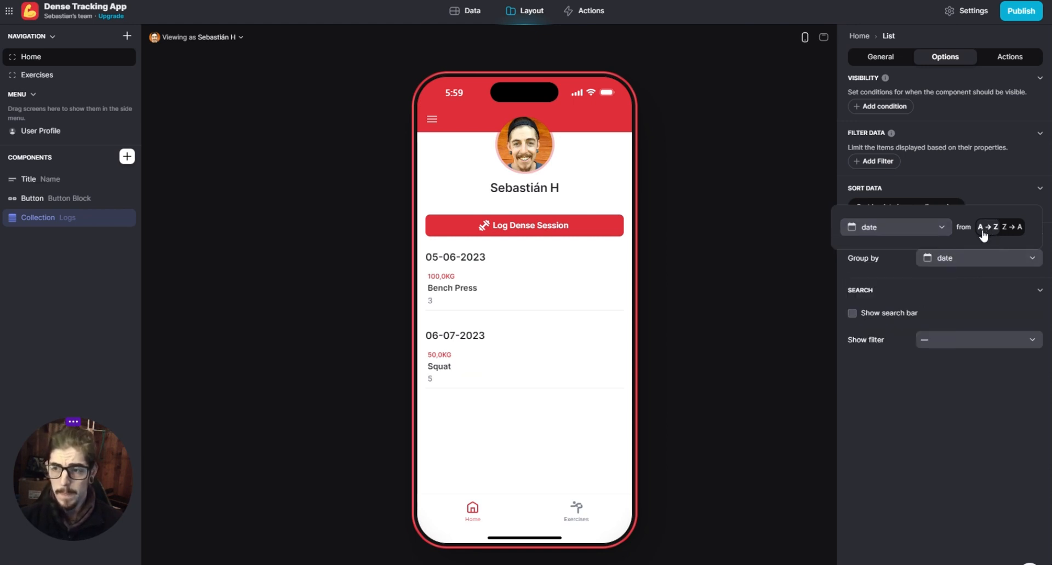
left_click(1013, 229)
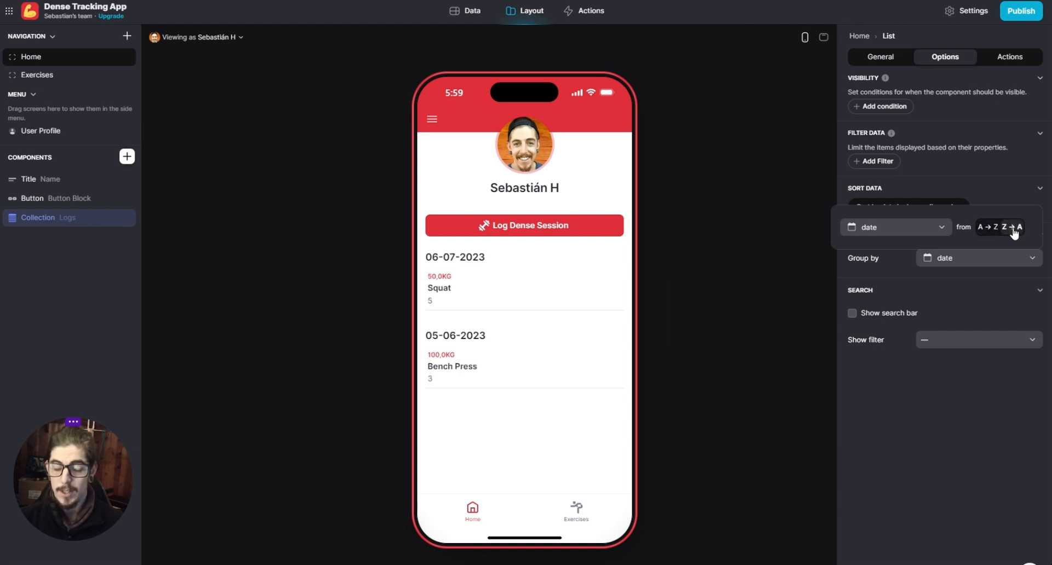
left_click(936, 399)
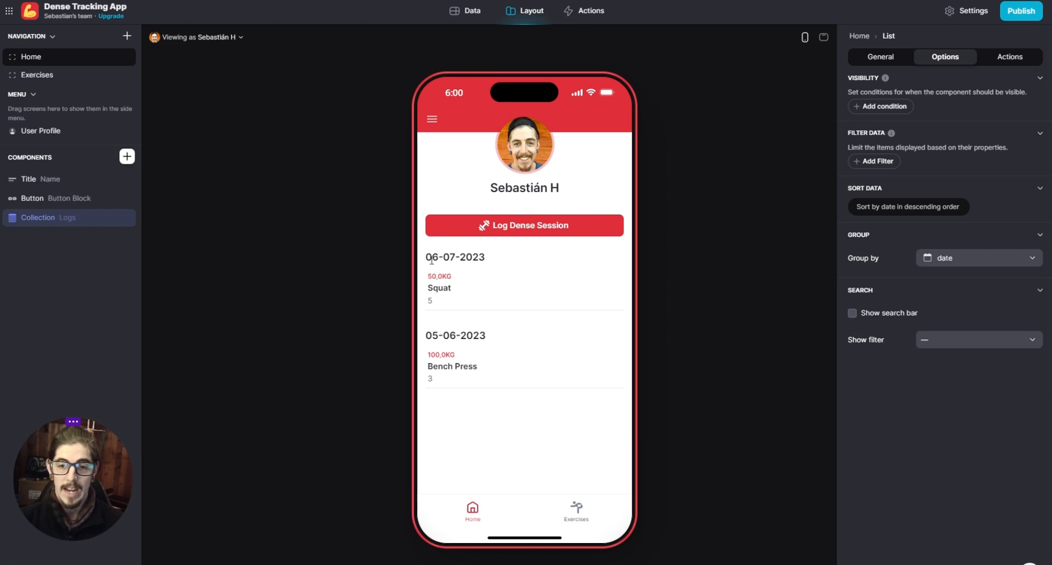
left_click_drag(421, 258, 519, 261)
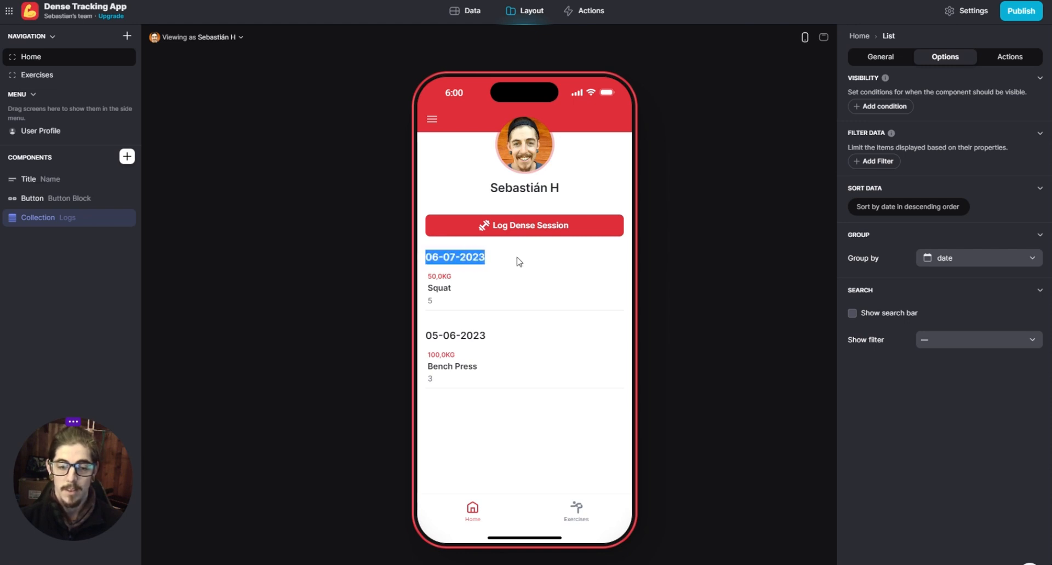
left_click(519, 261)
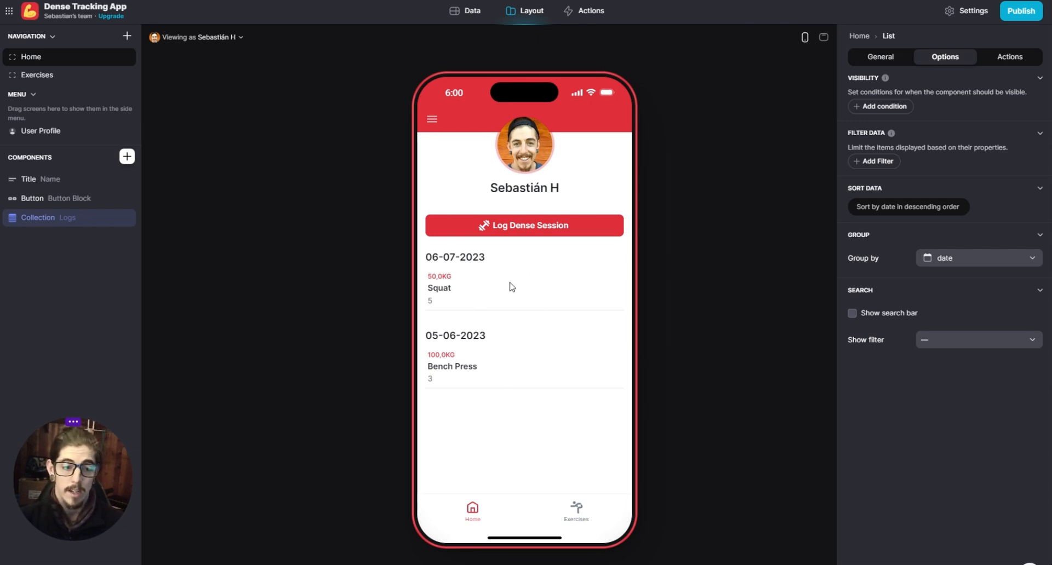
- Add a third row to the Logs table with the first user's email and the Bench Press log's date, 05-06-2023
left_click(472, 13)
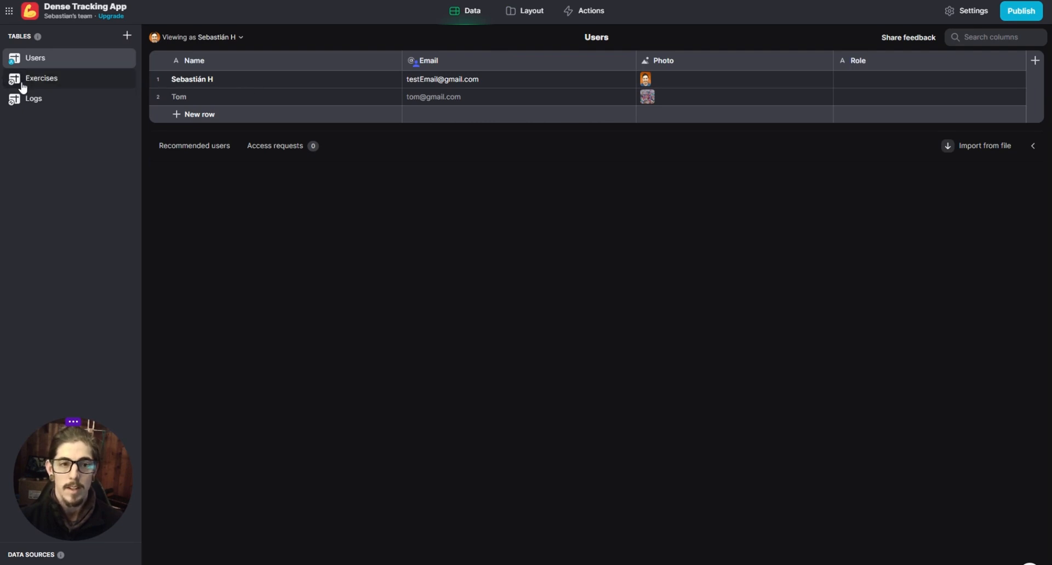
left_click(83, 100)
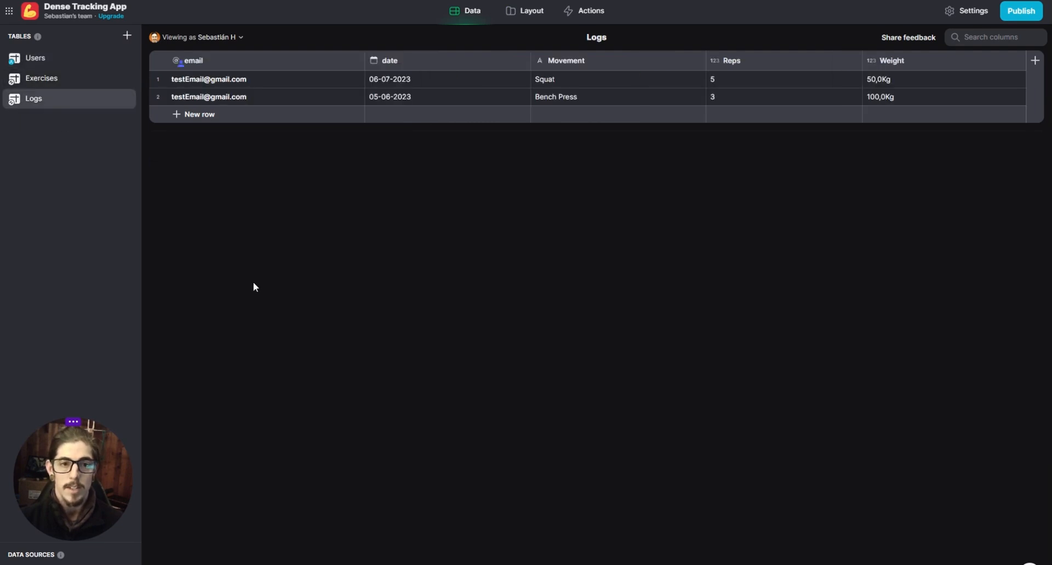
left_click(193, 114)
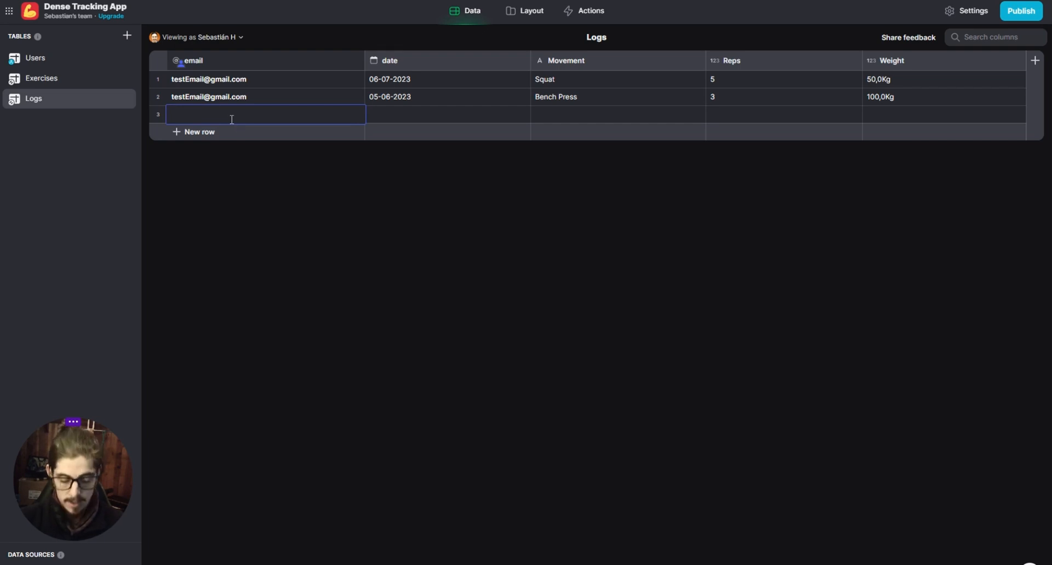
key("ctrl+v")
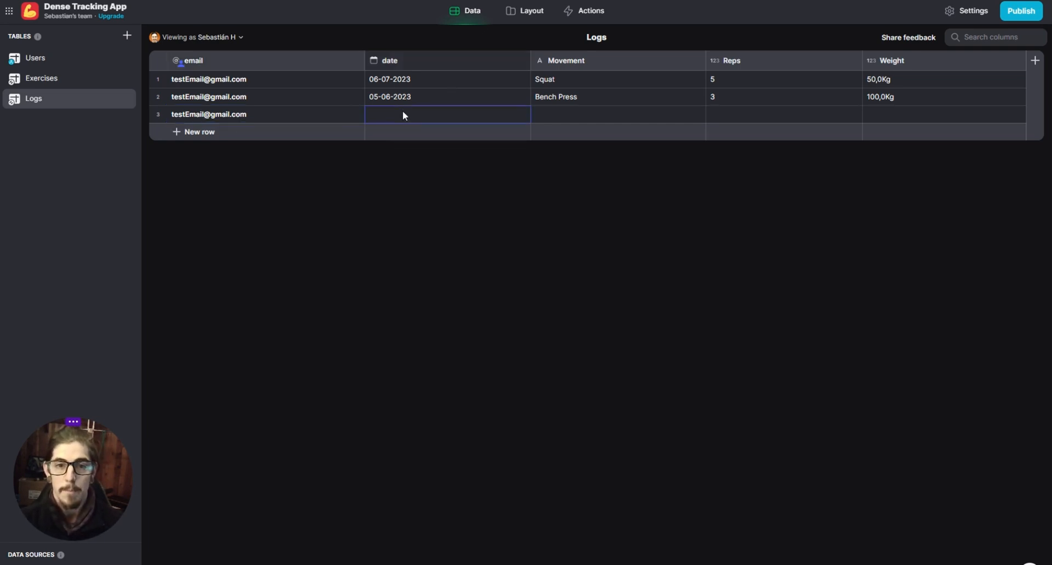
left_click(405, 103)
key("ctrl+c")
left_click(399, 114)
key("ctrl+v")
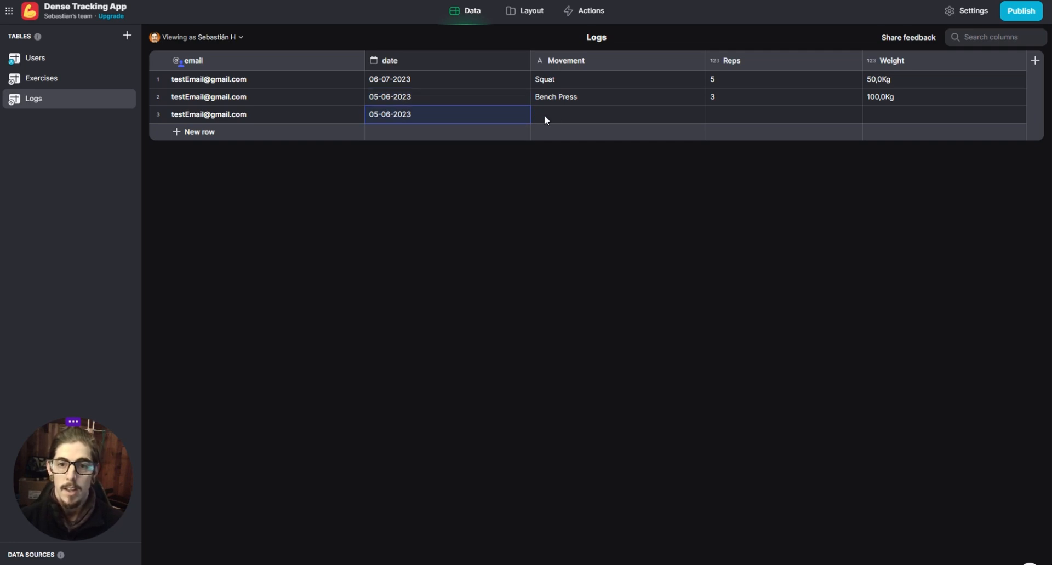
- Fill in the third log with Deadlift as the movement, 5 reps and a weight of 100
left_click(554, 113)
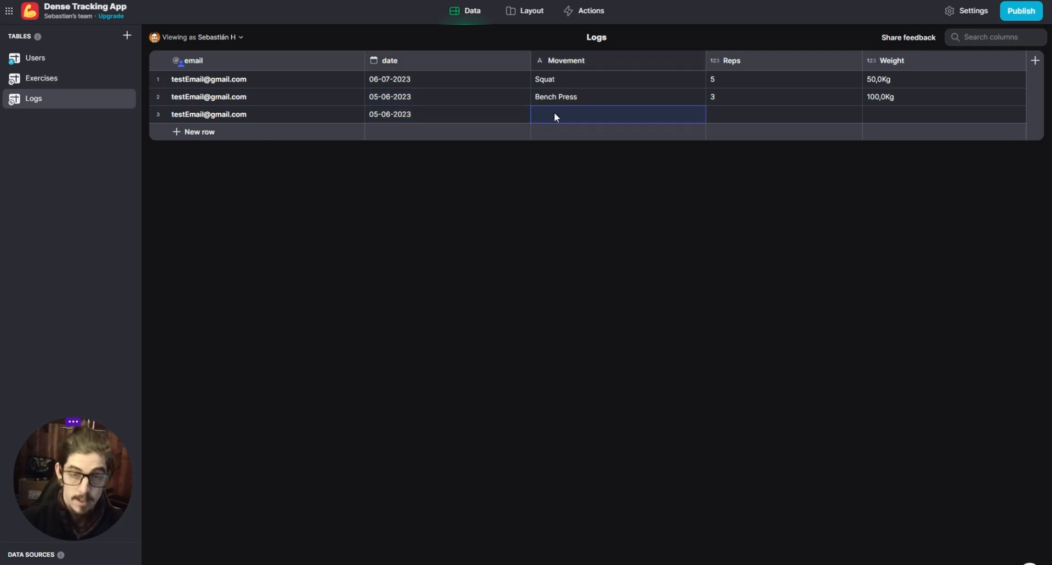
type("Dead")
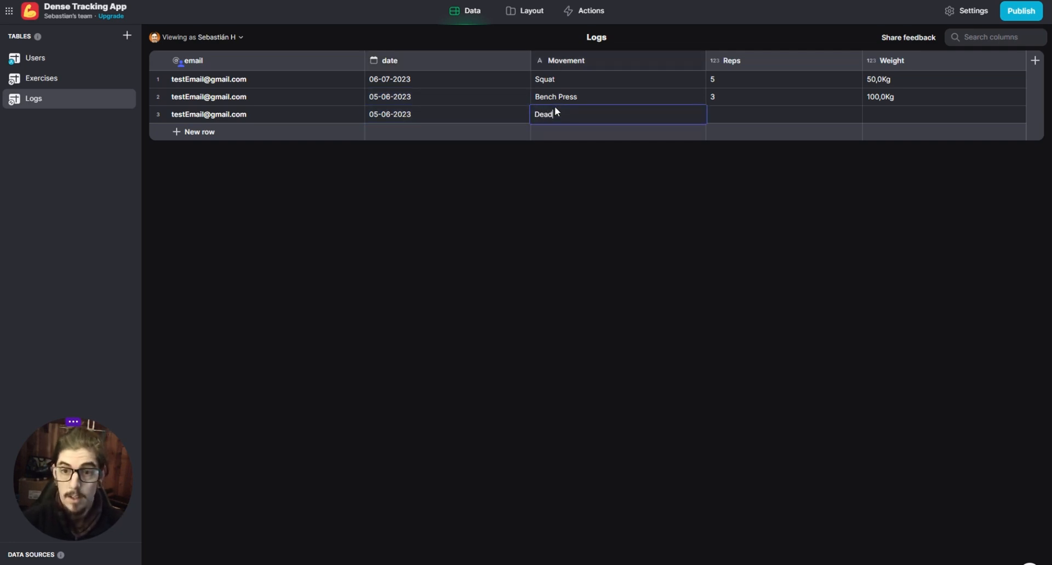
type("lift")
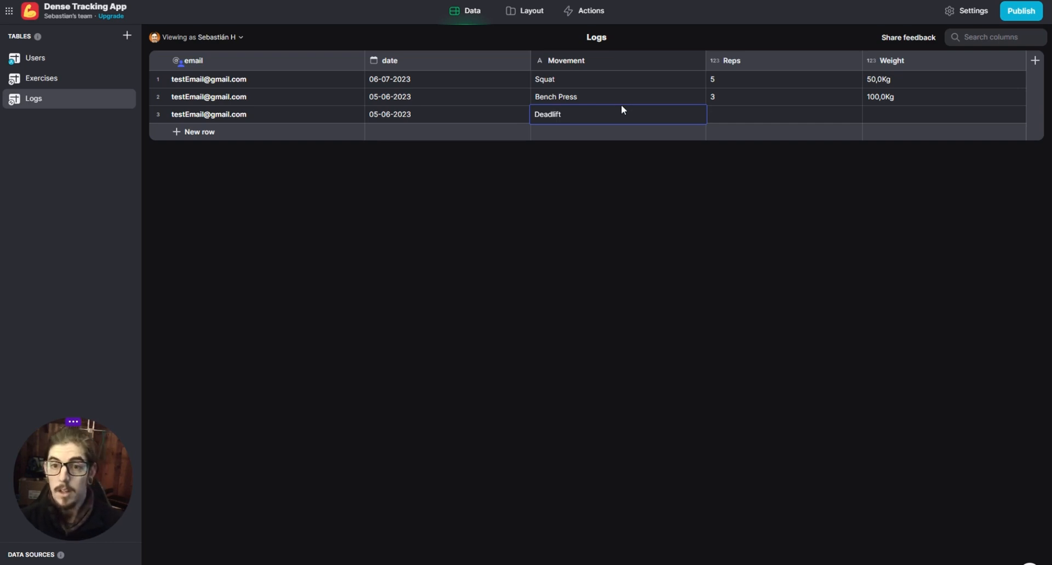
left_click(741, 117)
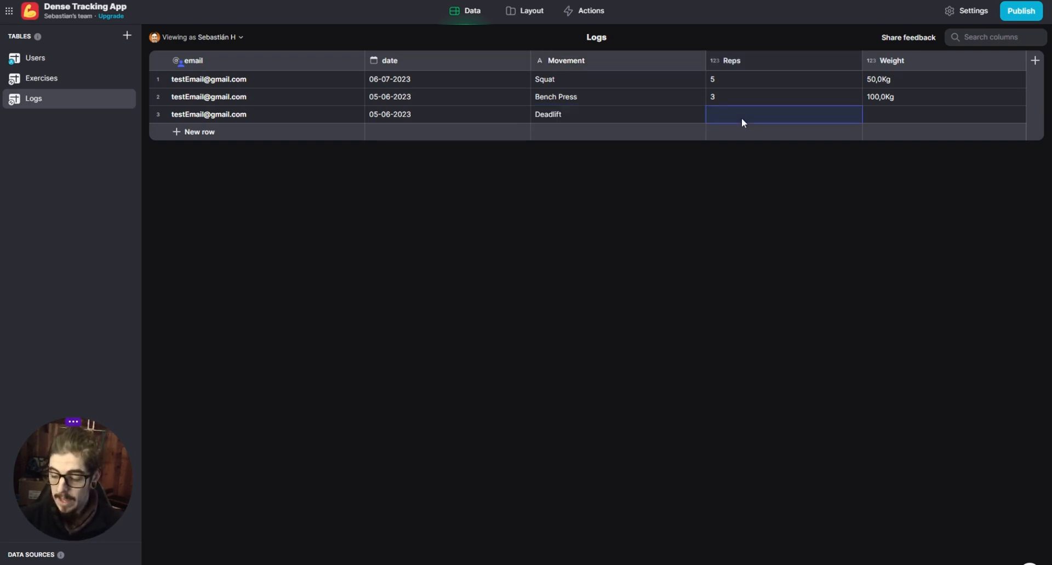
type("5")
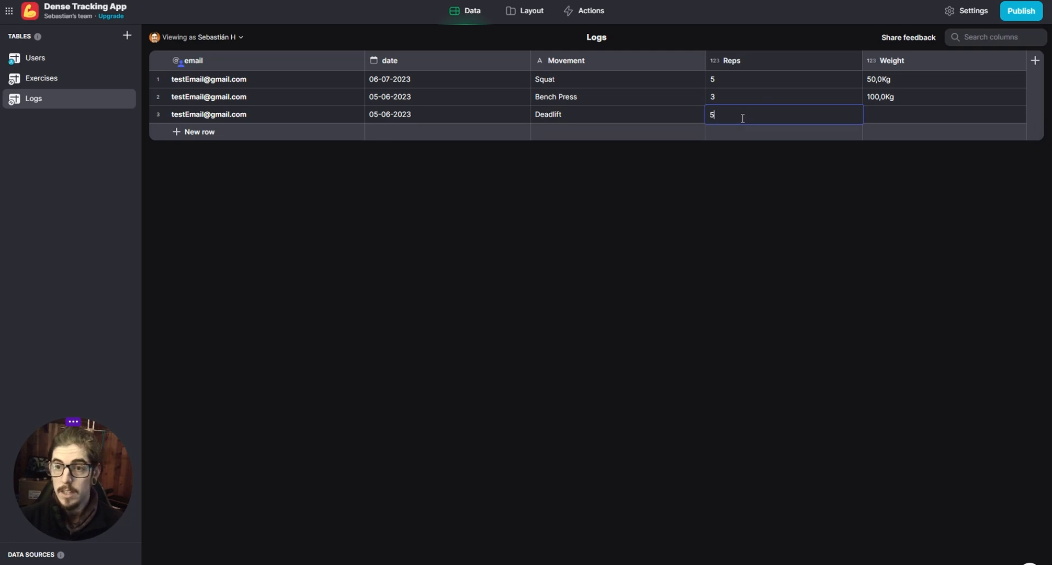
key("Tab")
type("100")
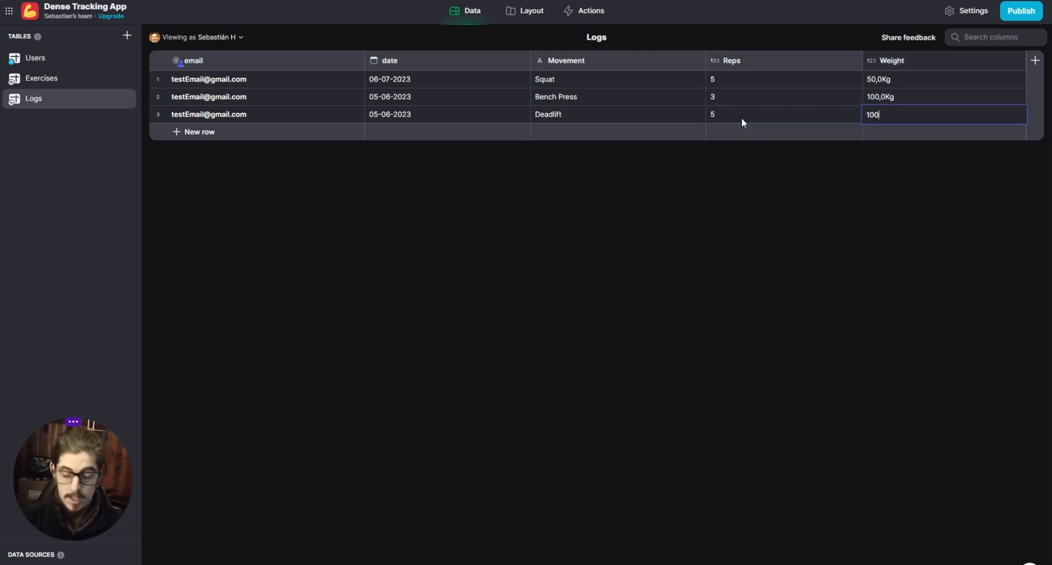
key("Return")
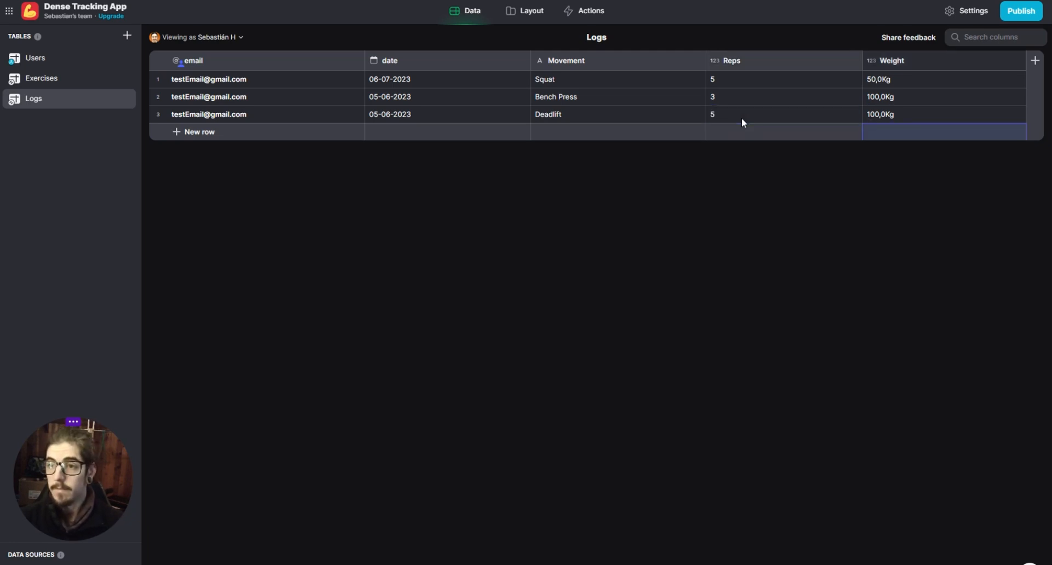
- Check how the Deadlift log is grouped by date in the Home screen's log list
left_click(534, 11)
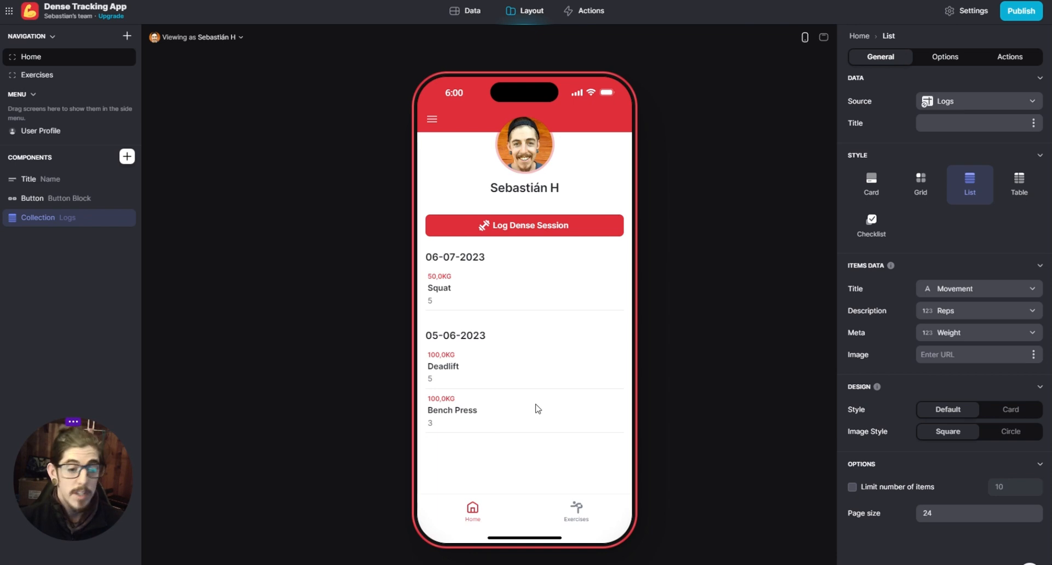
left_click(473, 12)
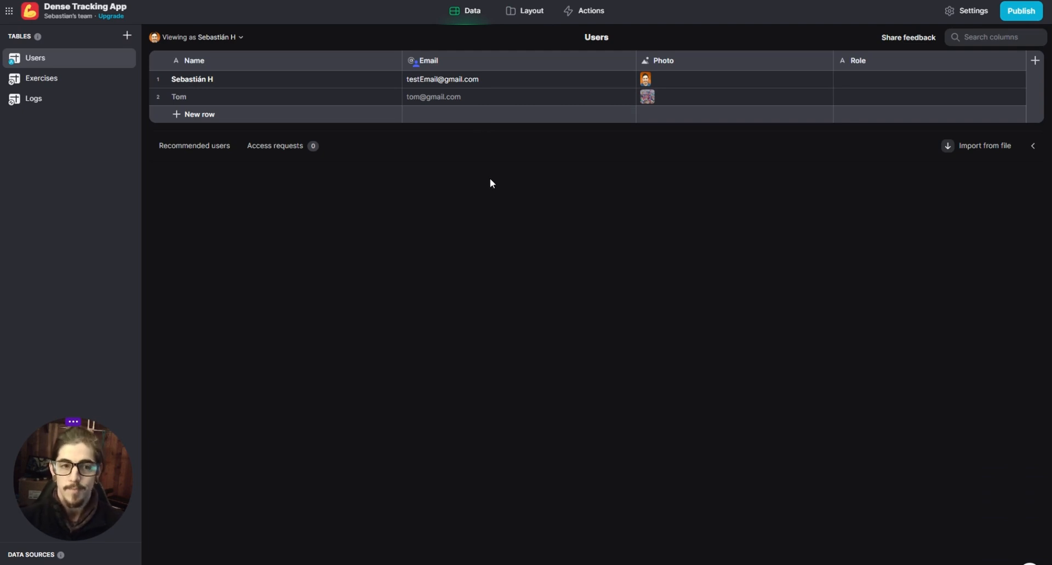
left_click(534, 16)
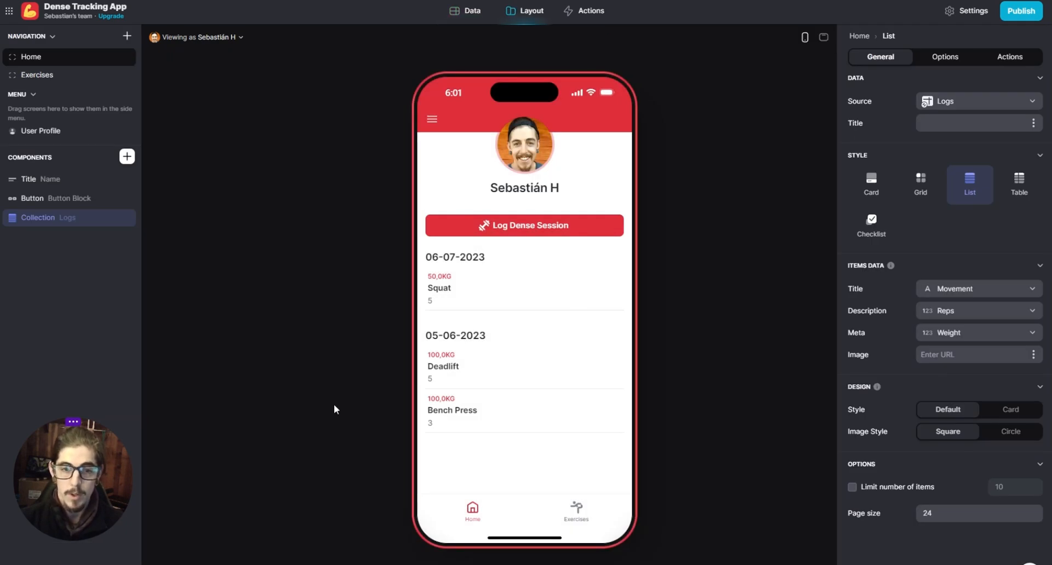
left_click(467, 10)
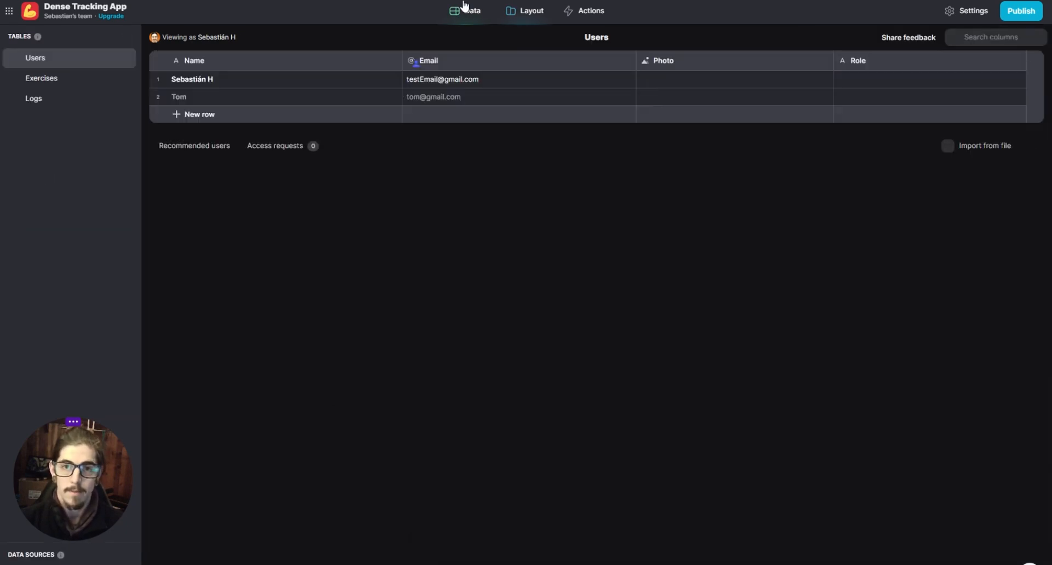
left_click(534, 11)
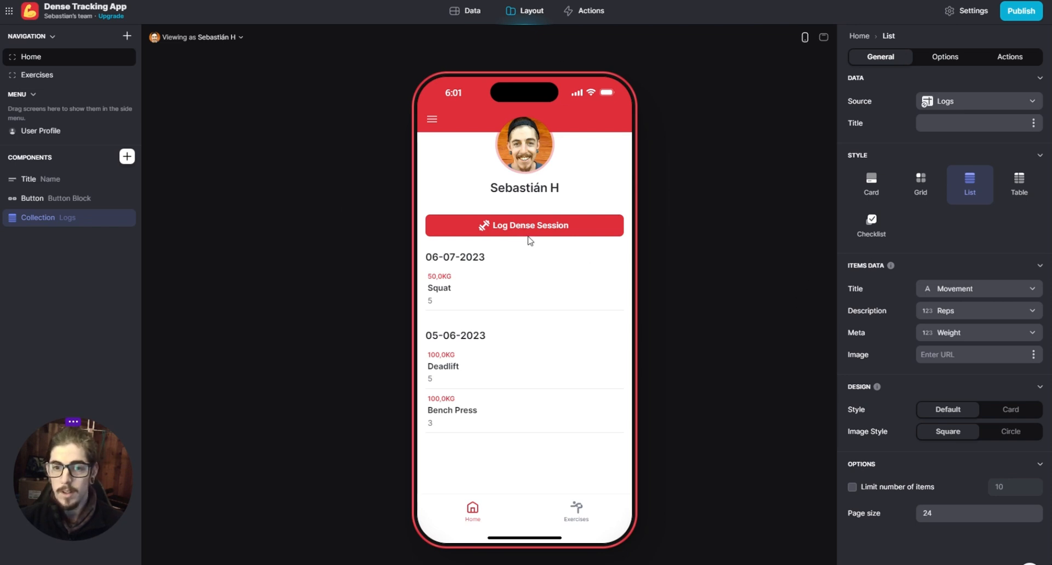
- Set the data of the Log Dense Session button's Show new screen action to Logs and open that screen in the preview
left_click(43, 201)
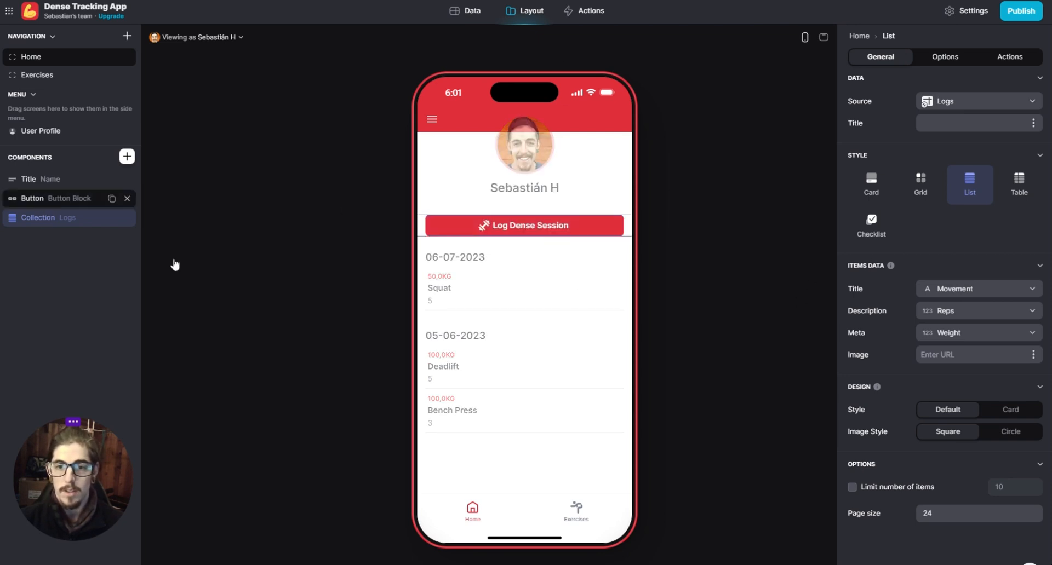
left_click(904, 269)
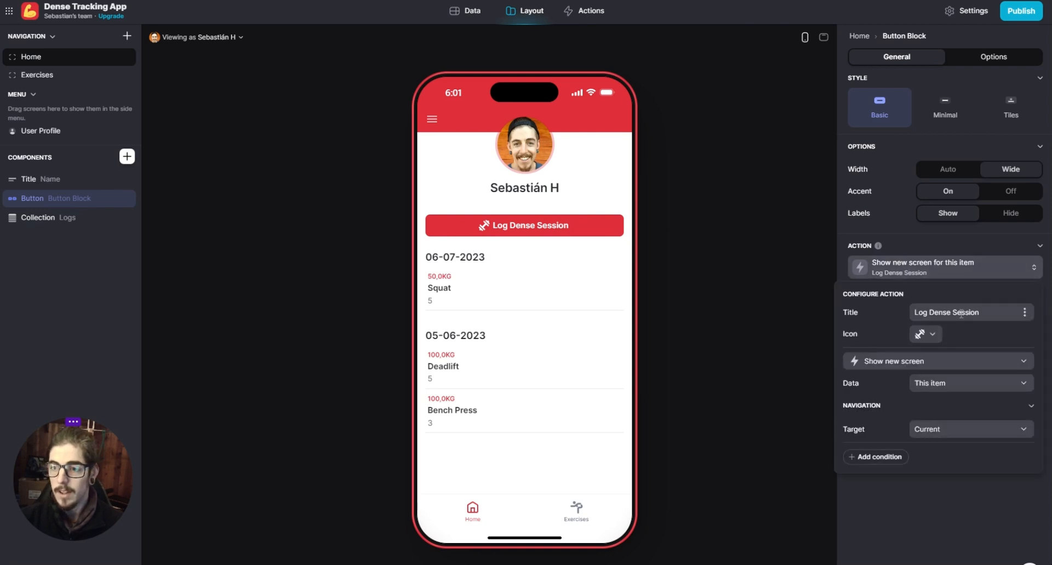
left_click(936, 386)
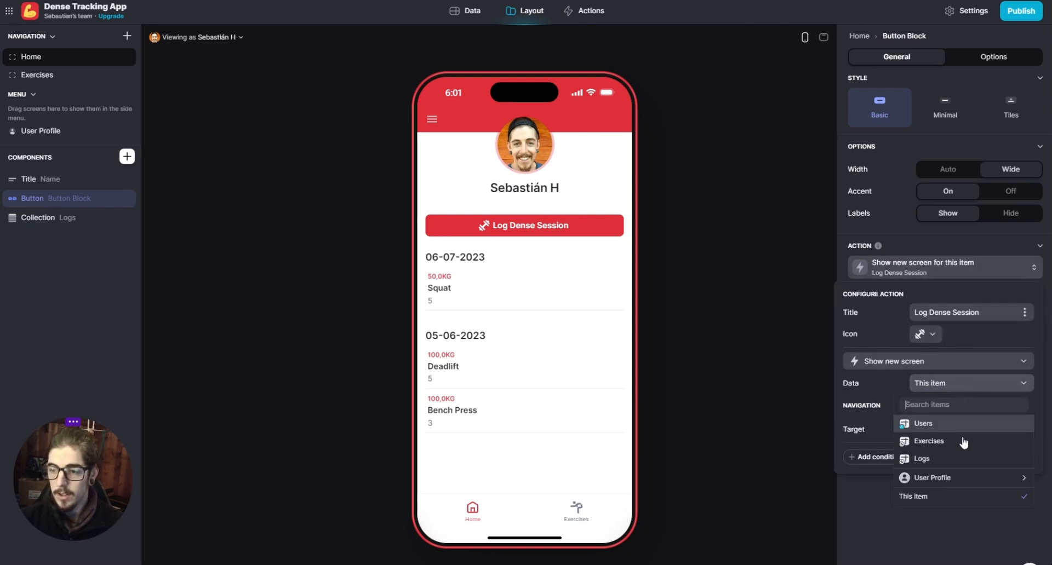
left_click(947, 459)
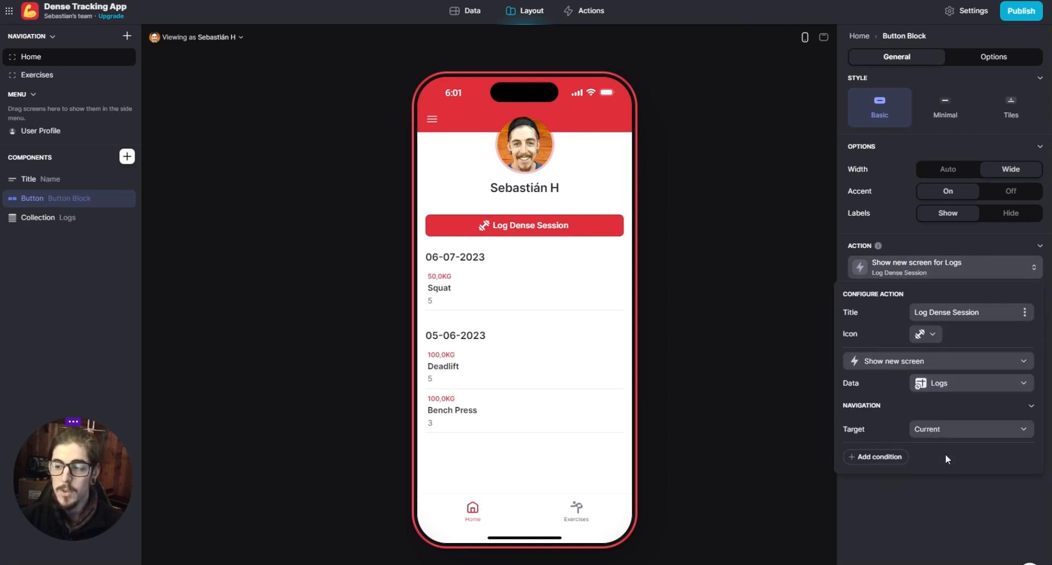
left_click(935, 502)
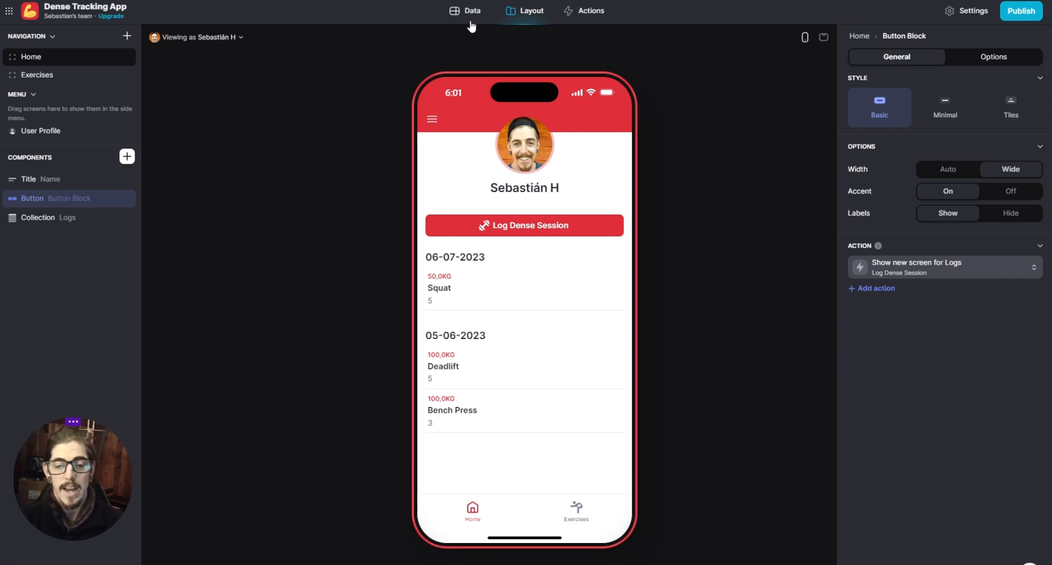
left_click(537, 232)
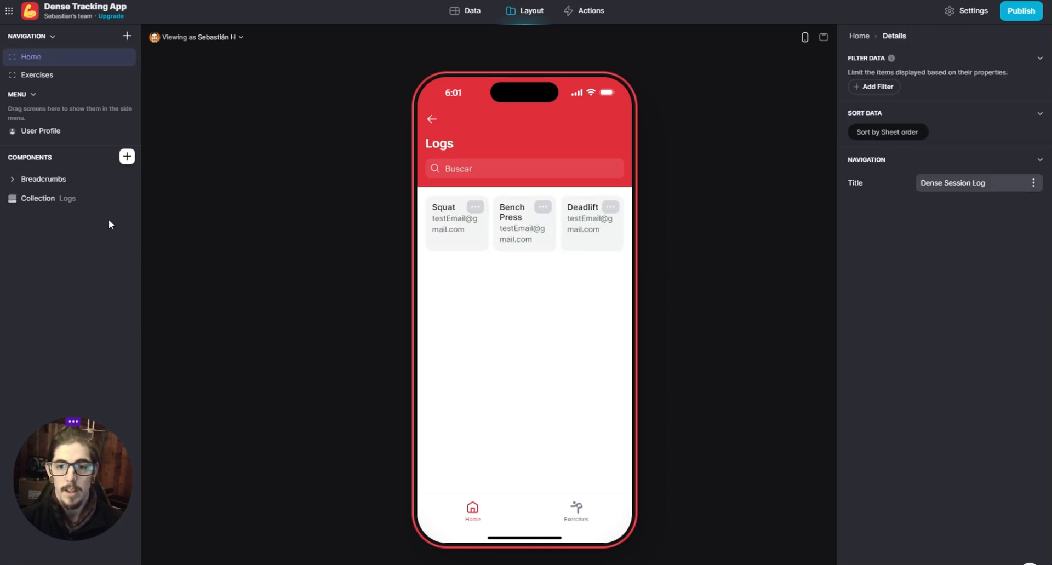
- Delete the Logs collection from the Dense Session Log screen and add a Form Container in its place
left_click(128, 198)
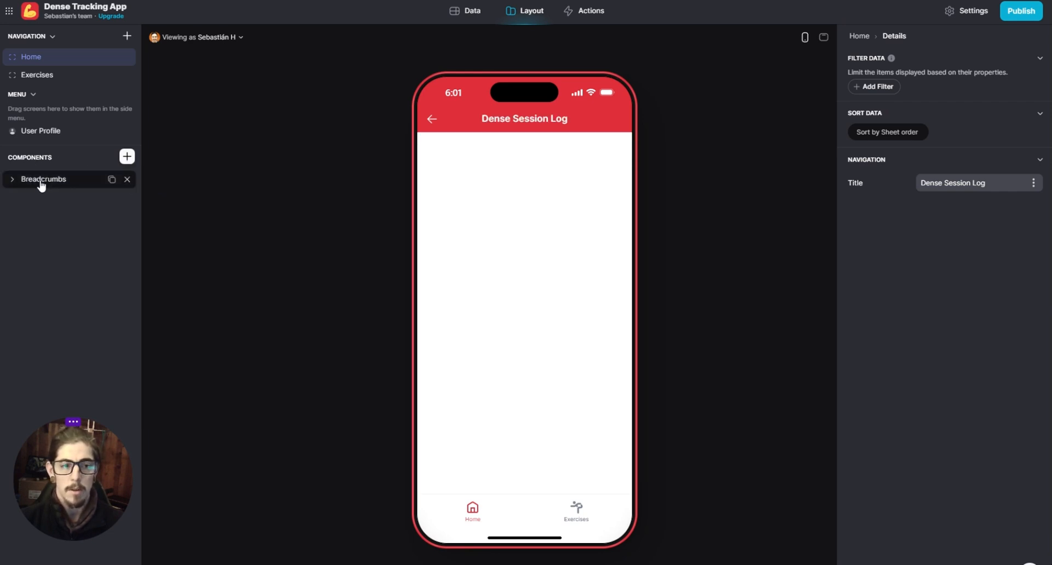
left_click(825, 38)
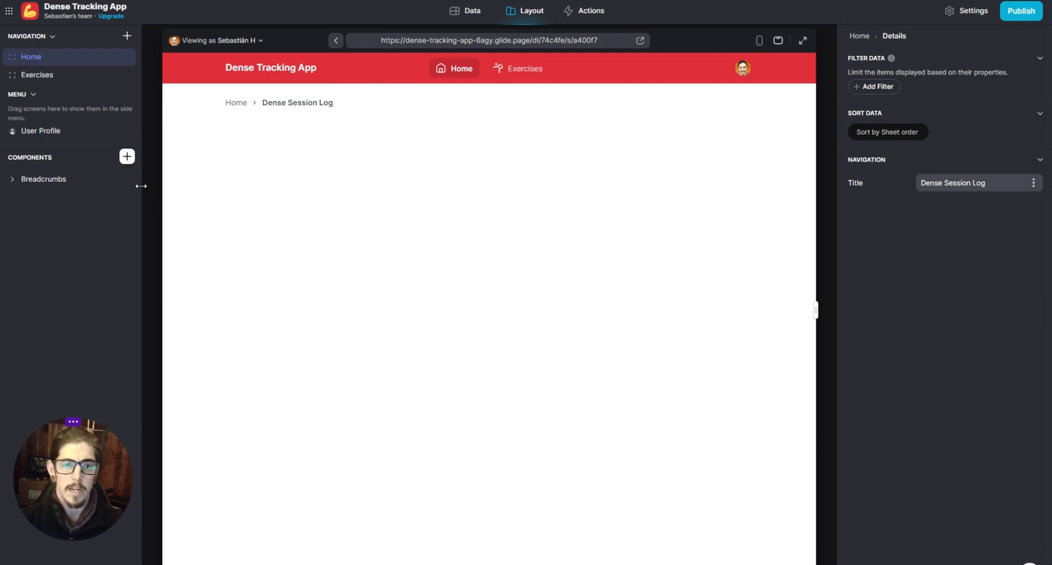
left_click(126, 156)
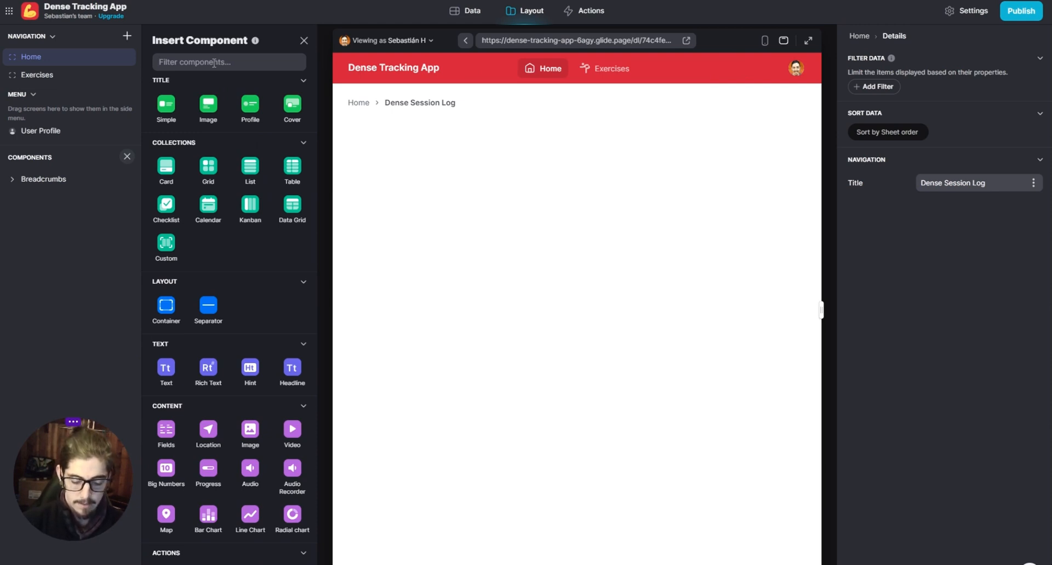
type("form")
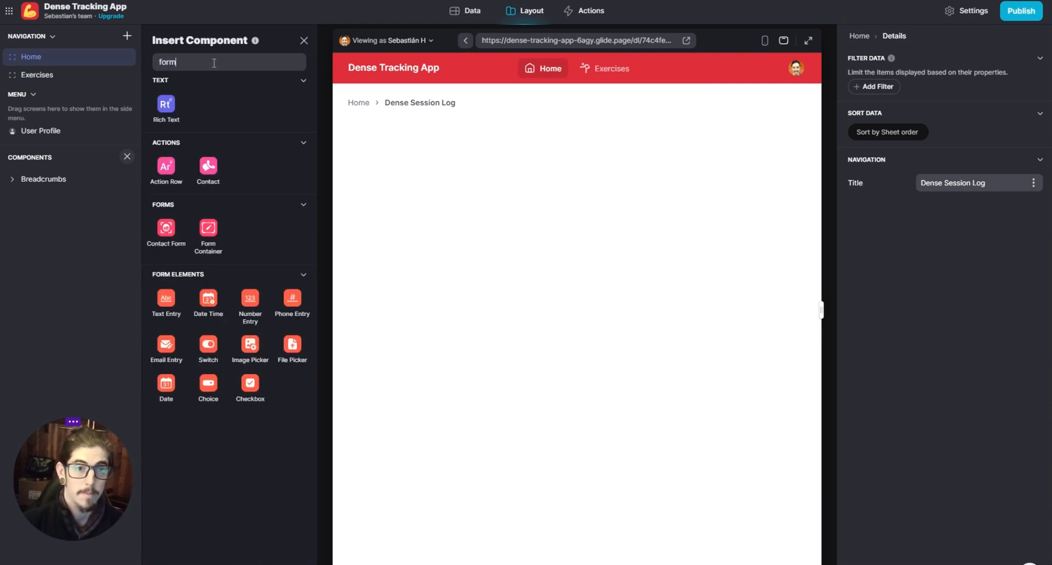
left_click(218, 232)
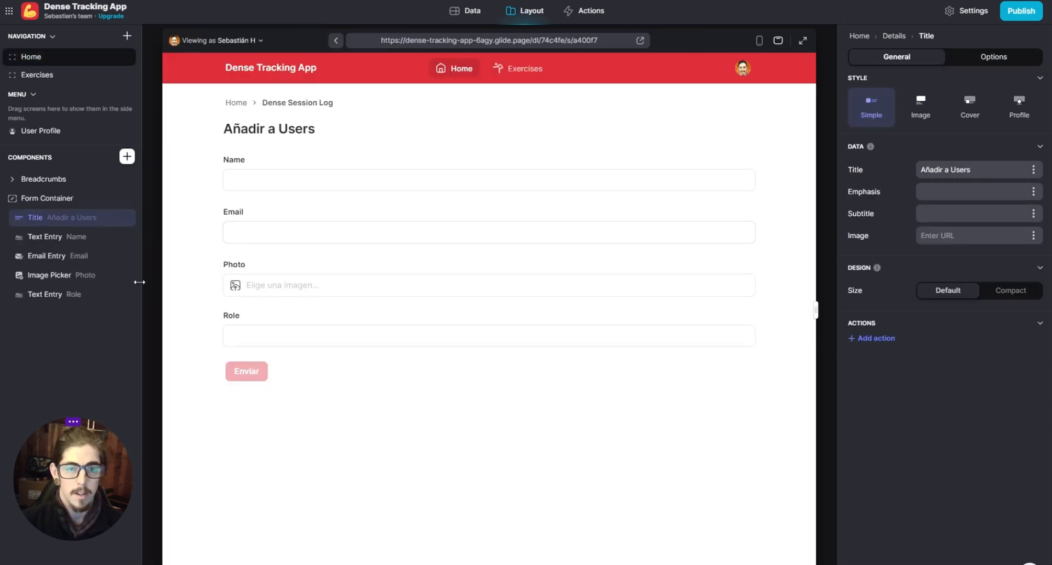
- Set the form container's target table to Logs
left_click(65, 200)
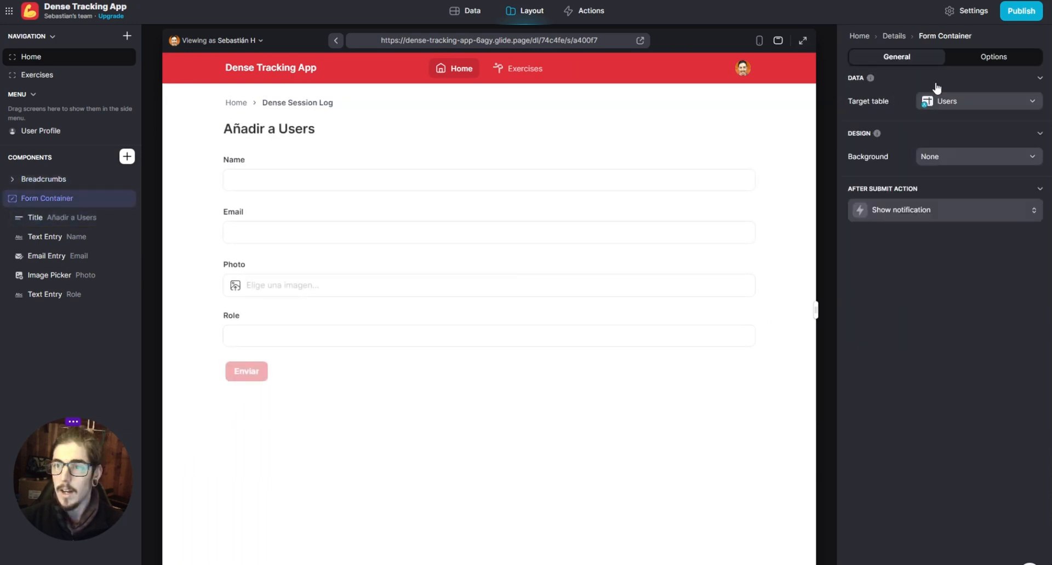
left_click(961, 103)
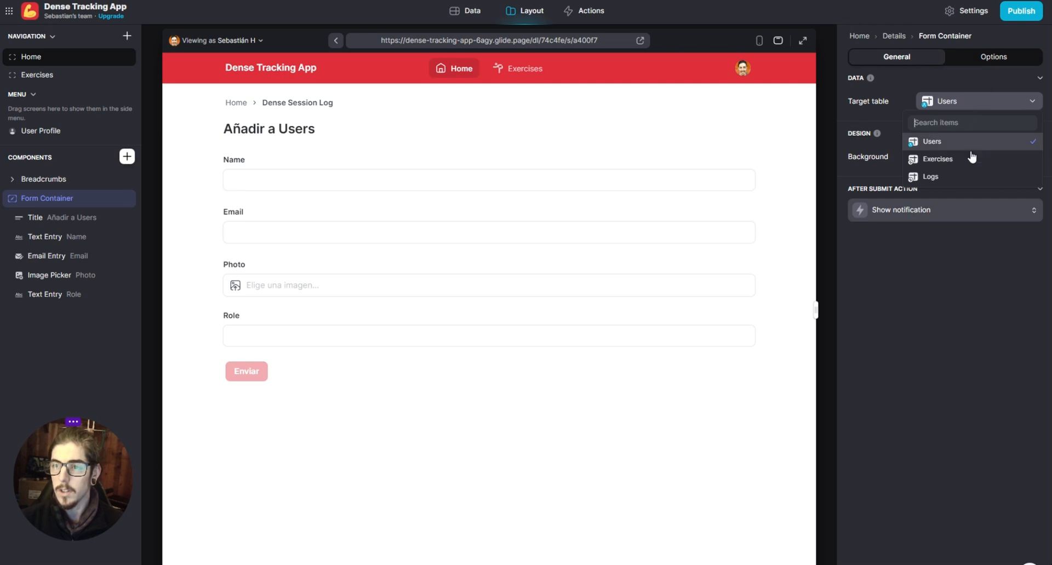
left_click(957, 178)
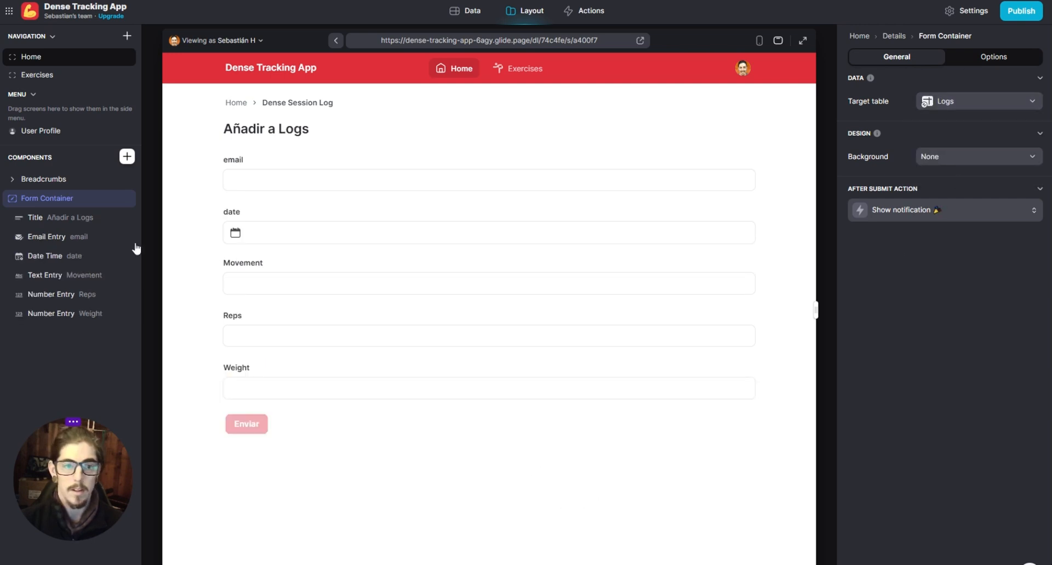
- Return the preview to phone view and change the form's title to "Log your exercise"
left_click(61, 221)
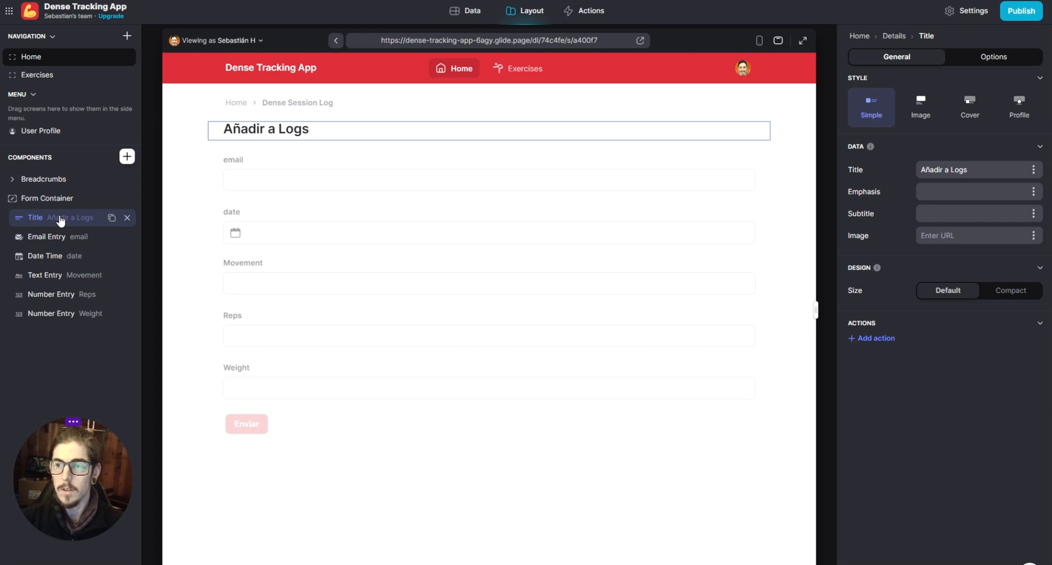
left_click_drag(998, 170, 881, 201)
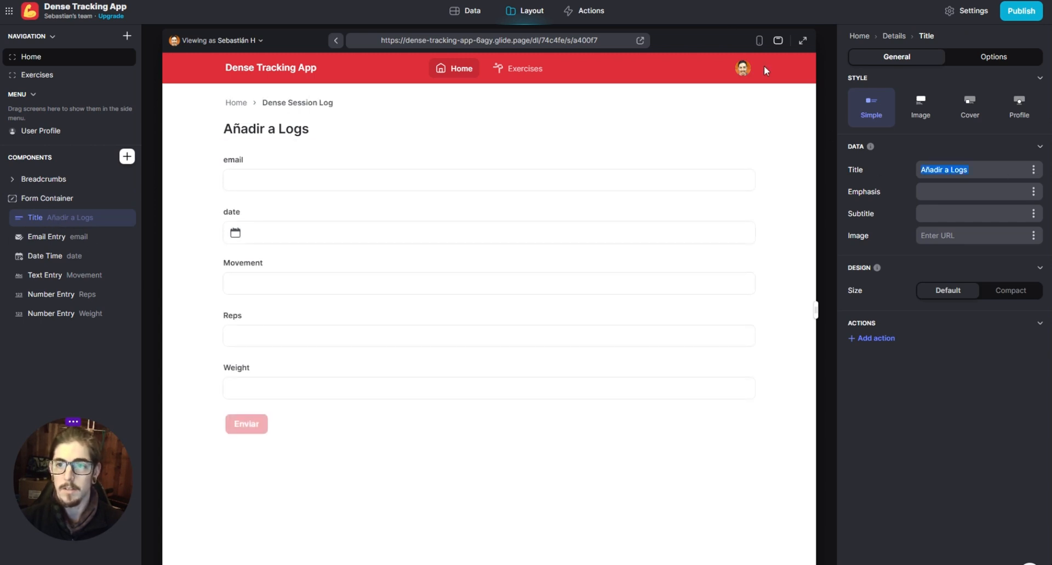
left_click(759, 40)
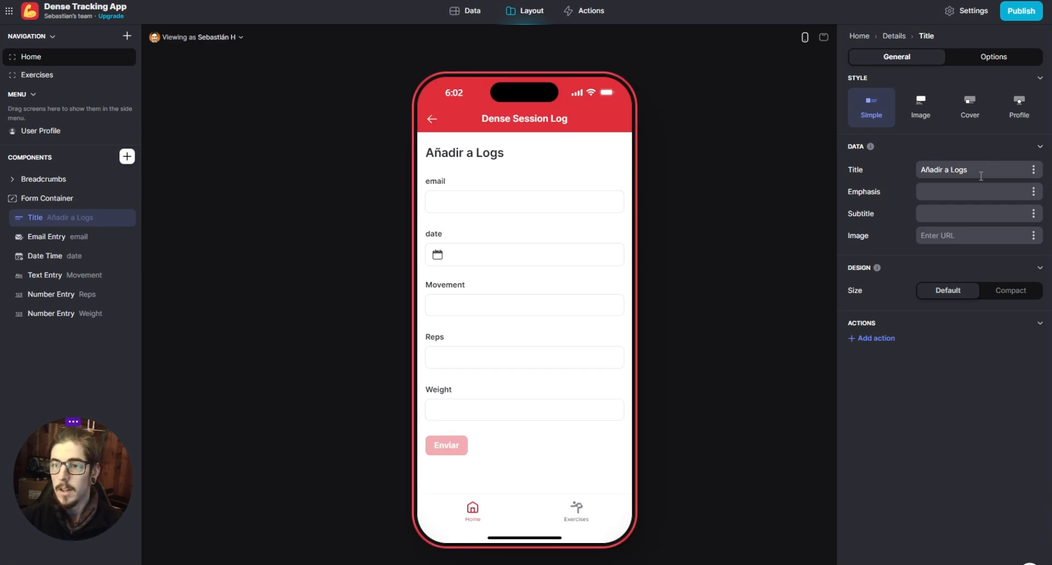
left_click_drag(980, 176, 918, 169)
left_click(942, 368)
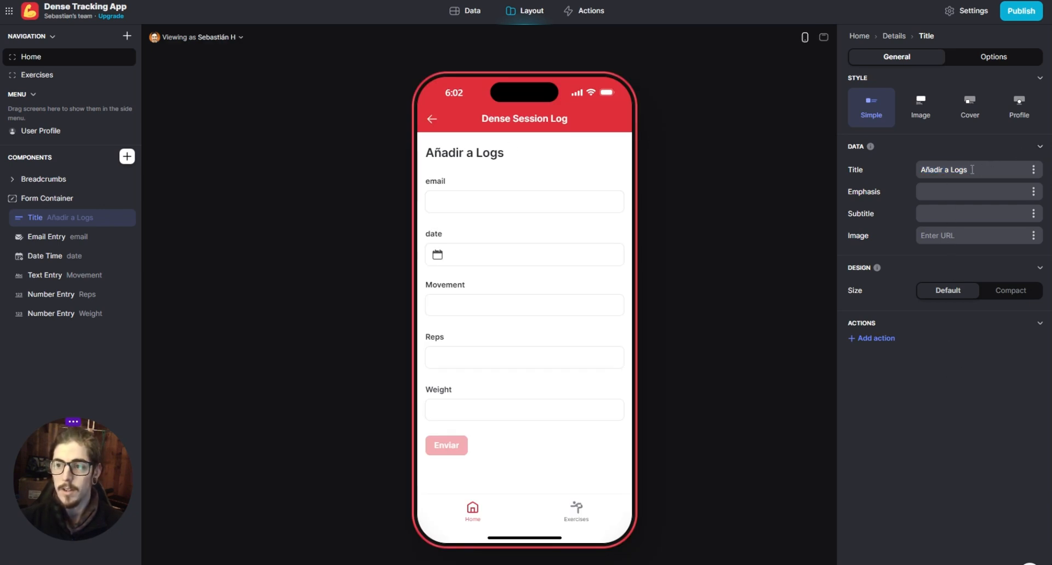
triple_click(972, 169)
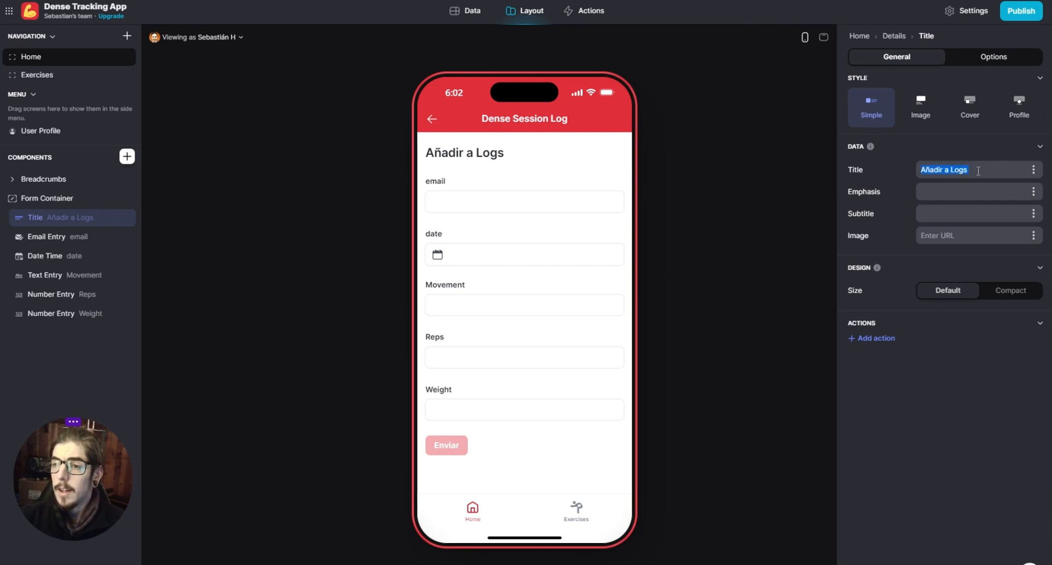
type("Add ")
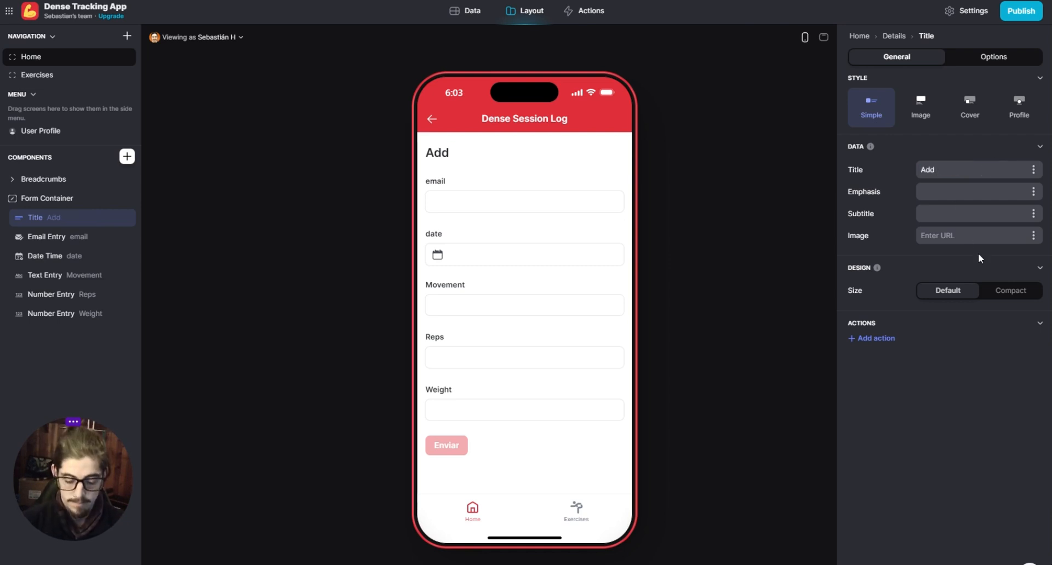
type("to log")
key("BackSpace")
key("BackSpace")
key("BackSpace")
key("BackSpace")
key("BackSpace")
key("BackSpace")
key("BackSpace")
key("BackSpace")
key("BackSpace")
key("BackSpace")
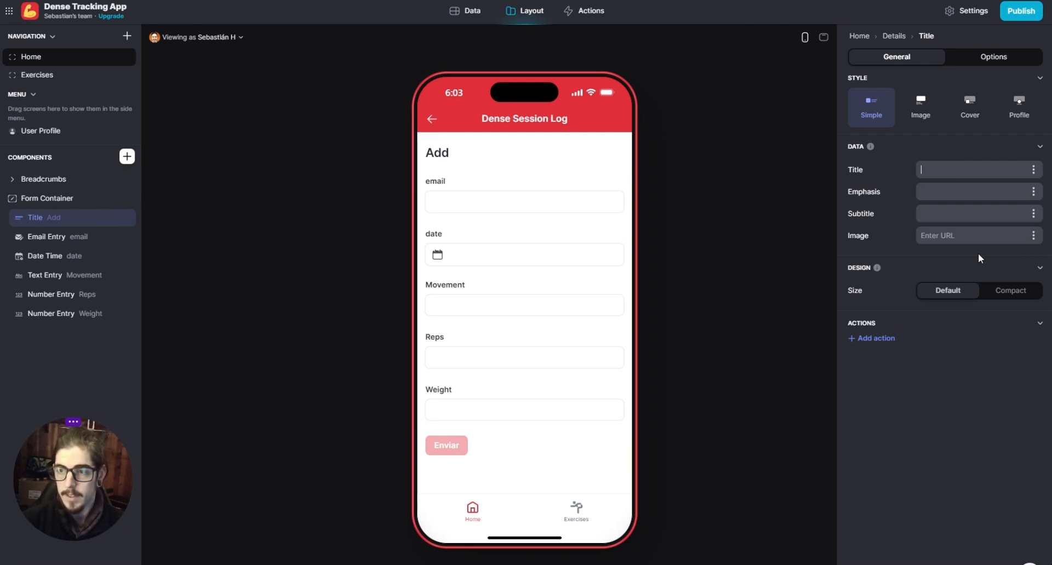
type("Log your")
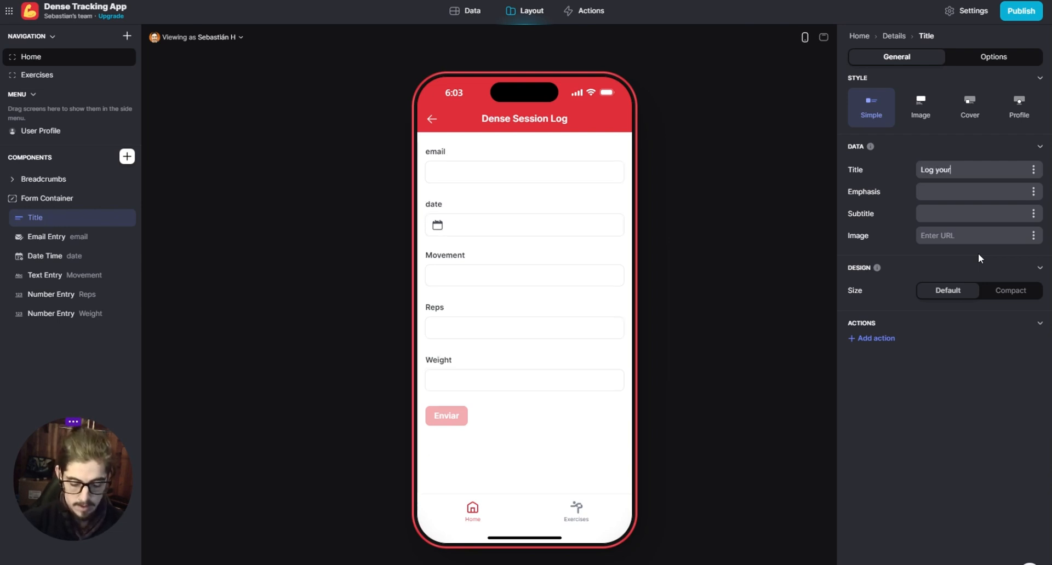
type(" exercse")
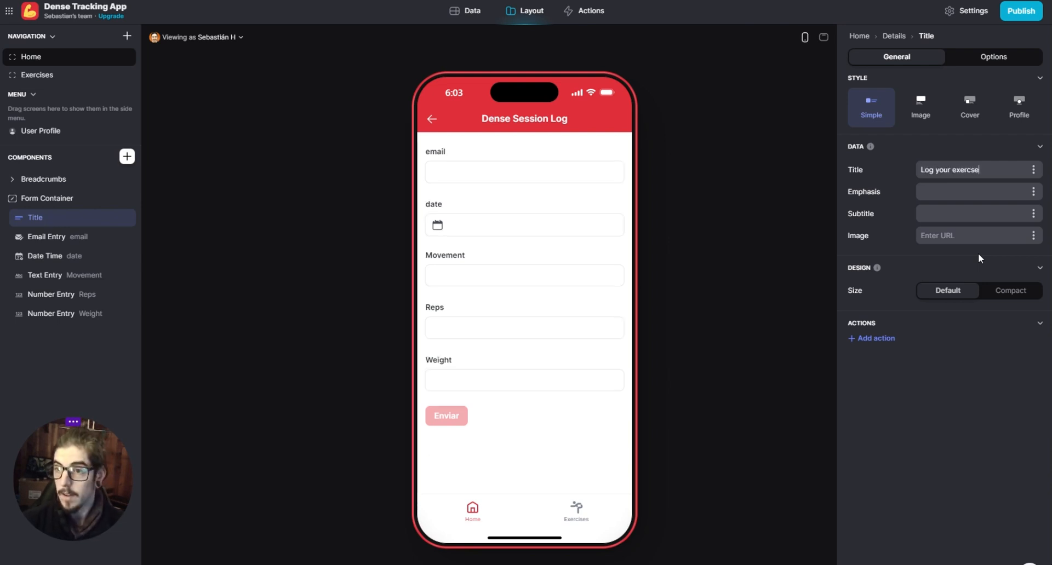
key("BackSpace")
key("BackSpace")
type("ise")
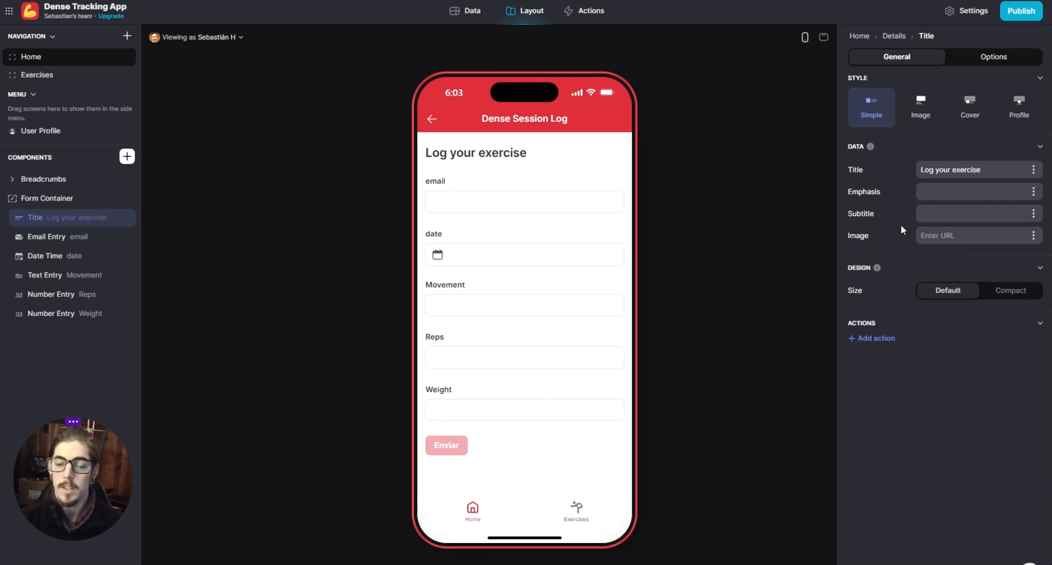
- With the form's email entry selected, search the component library for "spec" and look through the available components
mouse_move(113, 302)
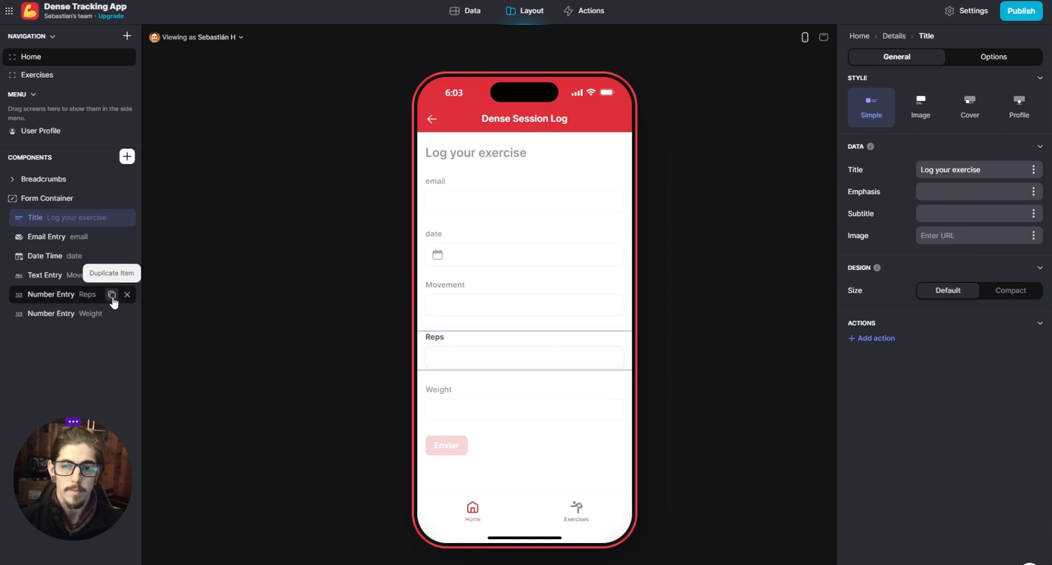
left_click(71, 236)
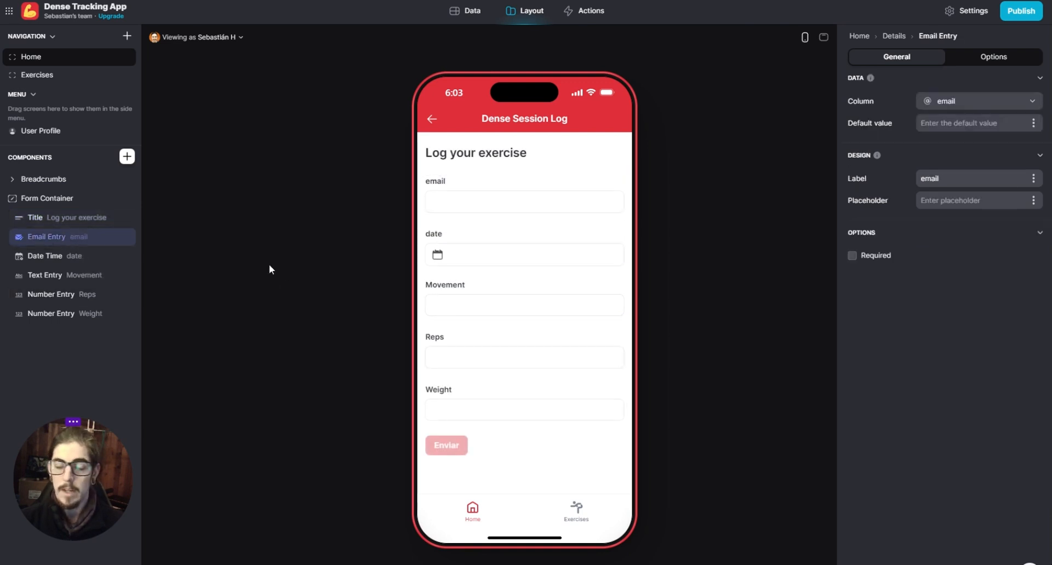
mouse_move(68, 235)
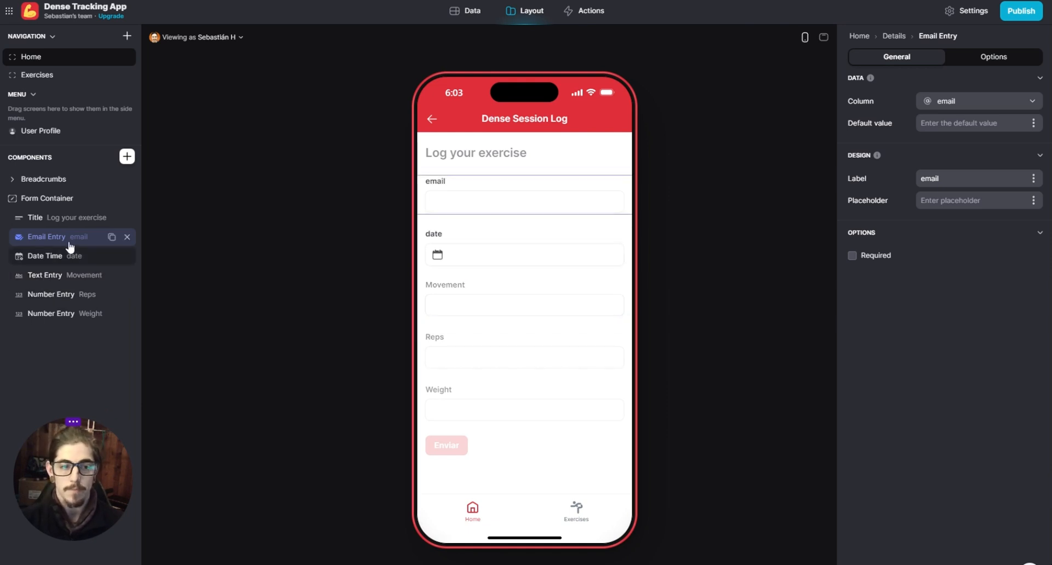
left_click(127, 157)
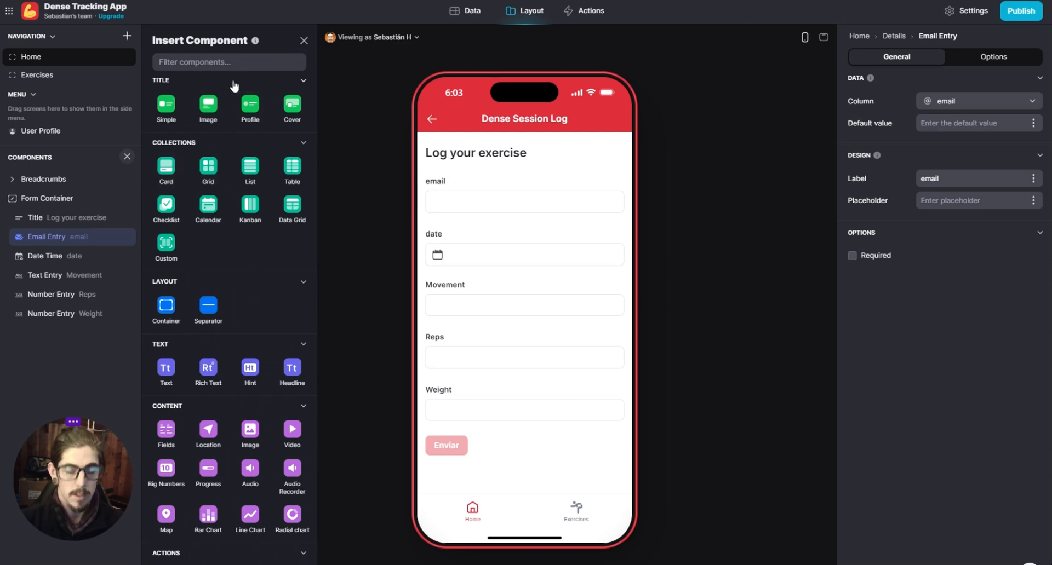
type("spec")
key("BackSpace")
key("BackSpace")
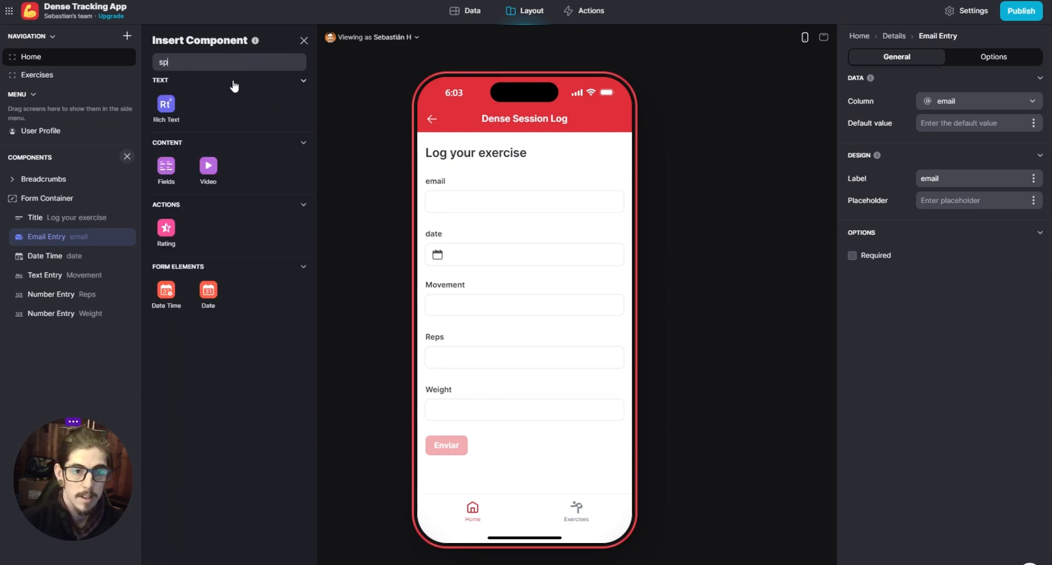
key("BackSpace")
key("BackSpace")
scroll(256, 256, "down", 3)
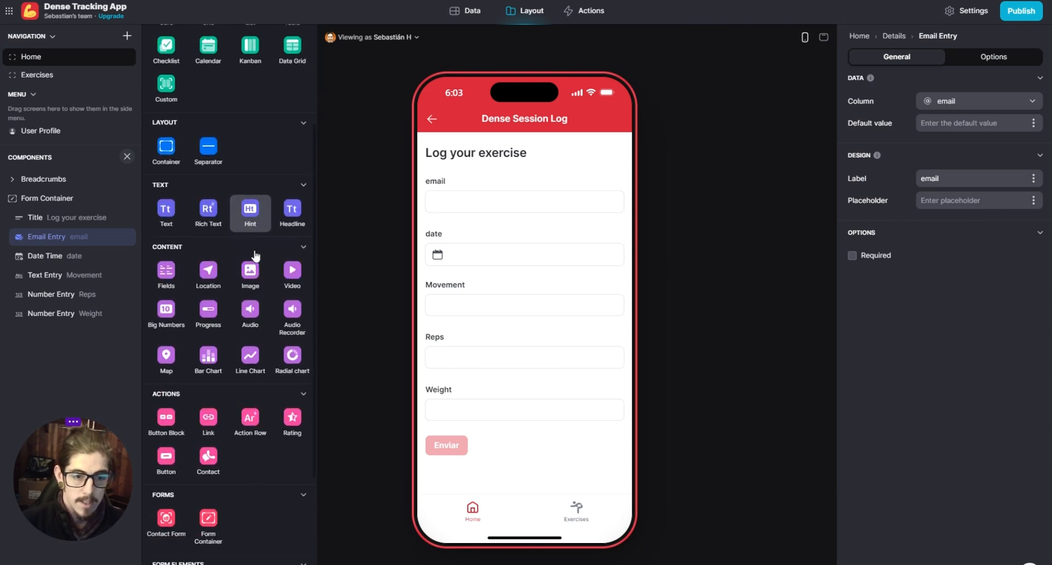
scroll(255, 256, "down", 2)
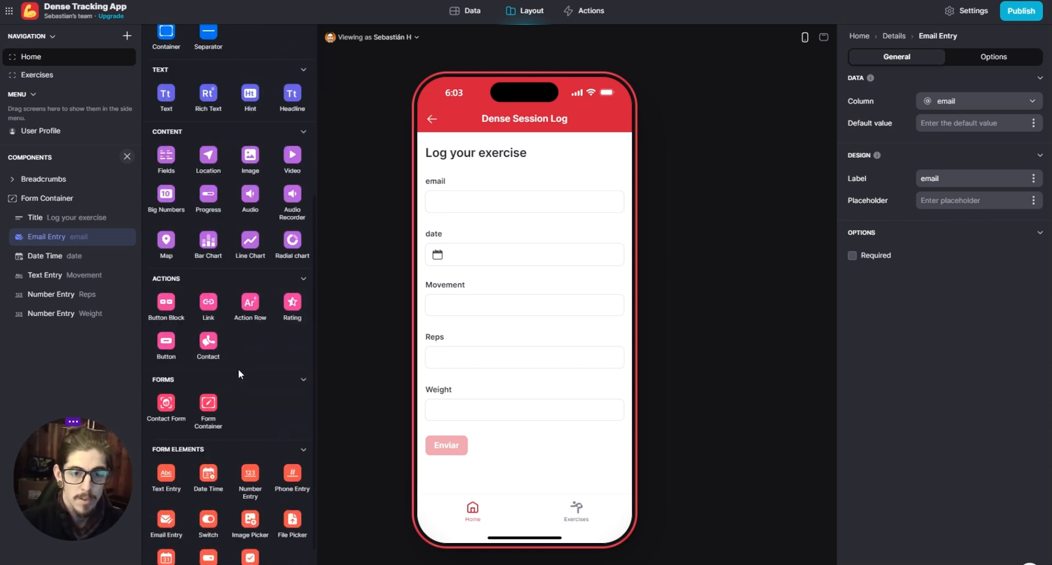
scroll(238, 374, "down", 1)
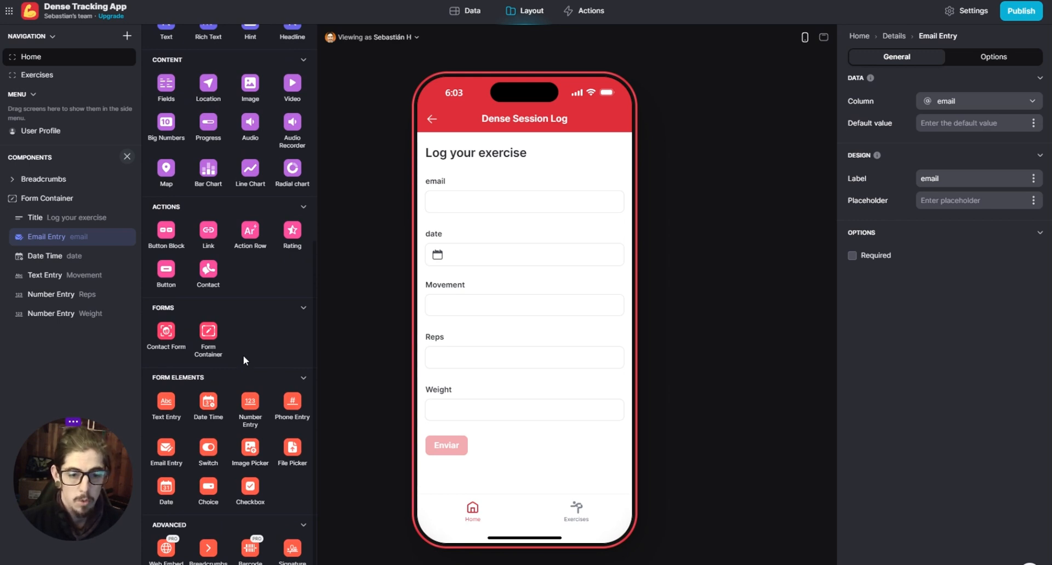
scroll(243, 356, "up", 6)
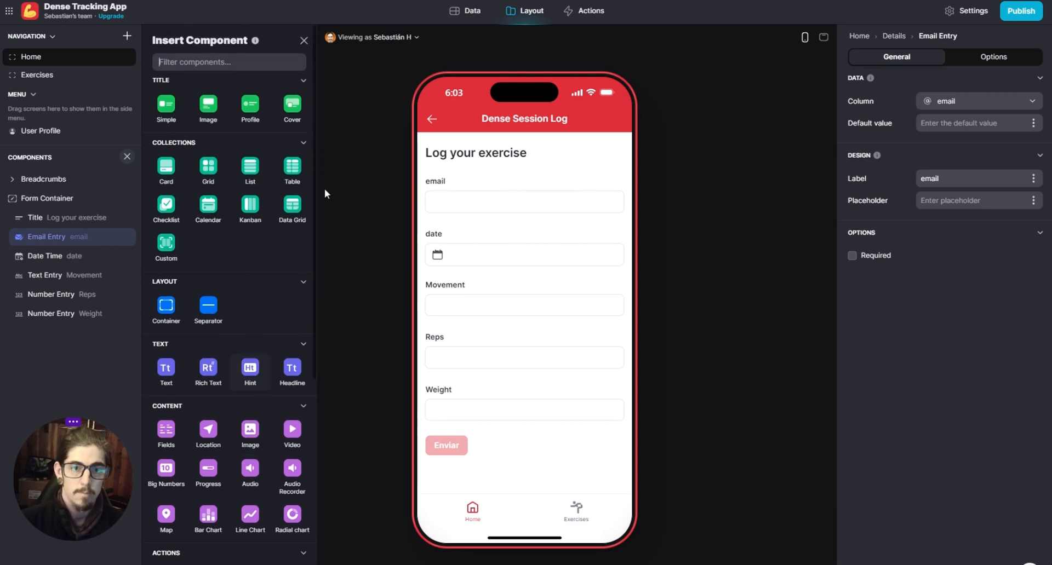
left_click(304, 40)
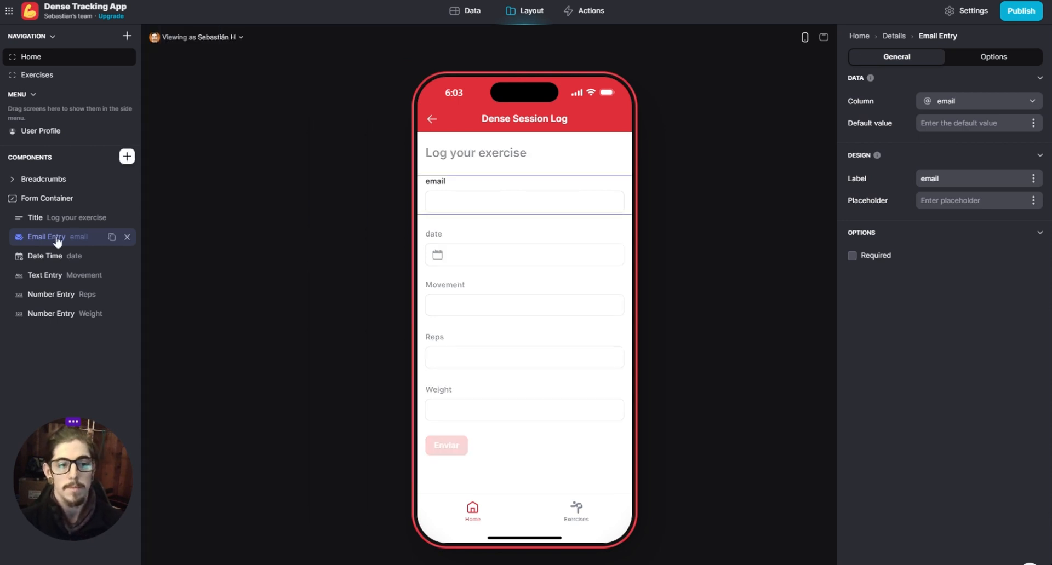
- Examine the sources offered for the email entry's default value and check the columns of the Logs table
left_click(1034, 125)
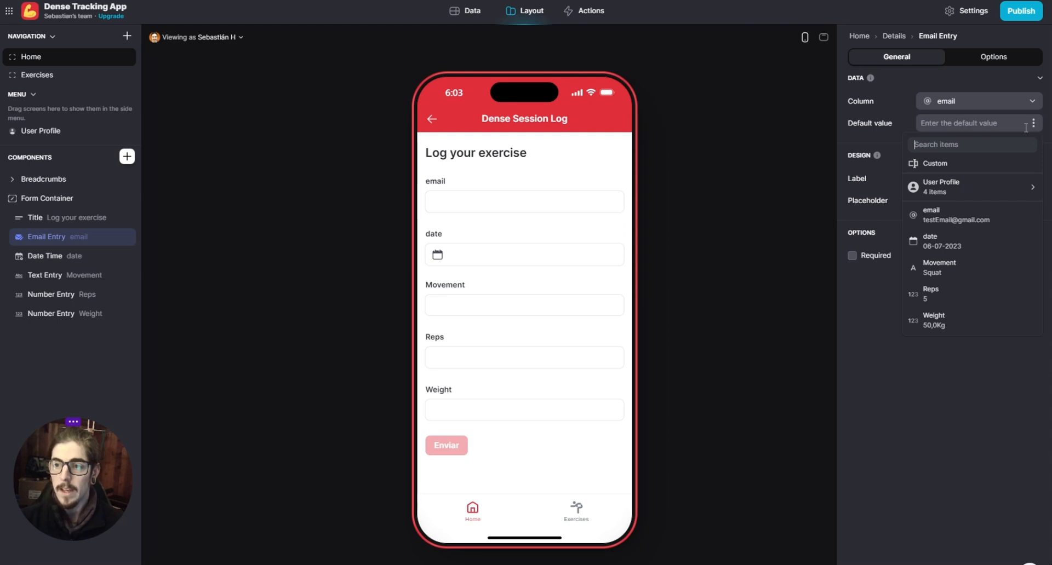
left_click(870, 322)
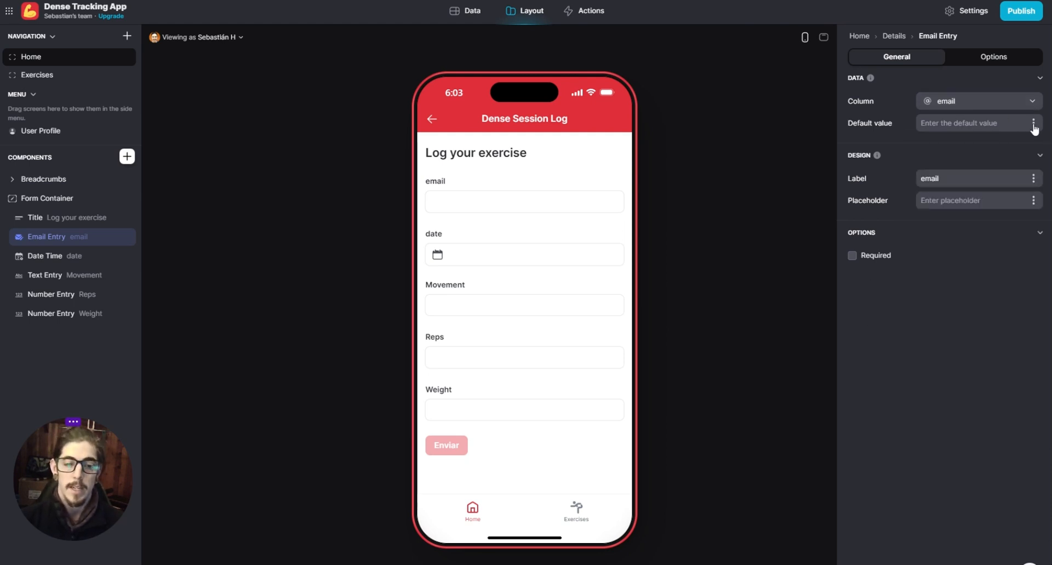
left_click(434, 202)
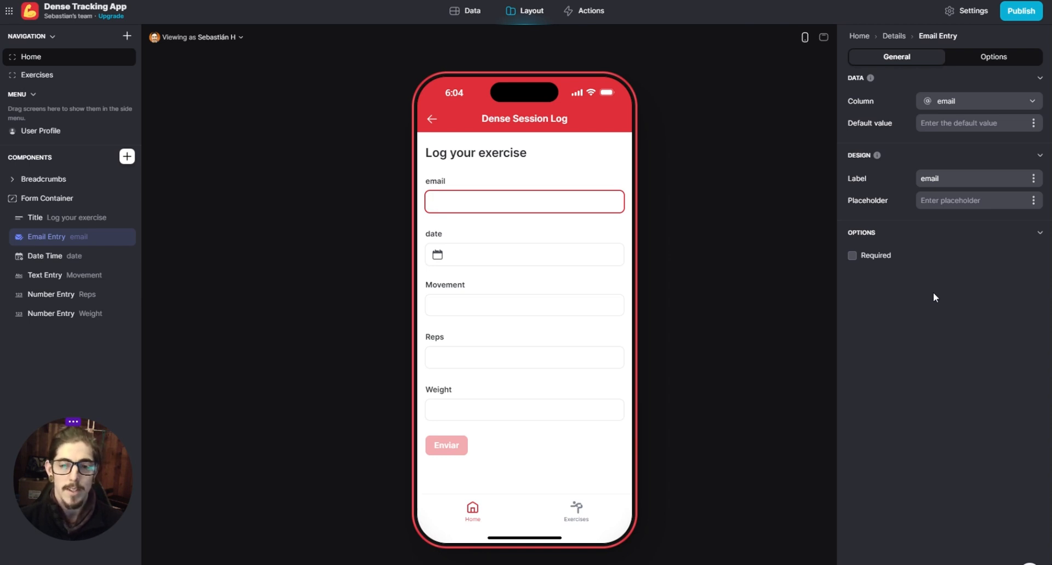
left_click(1033, 123)
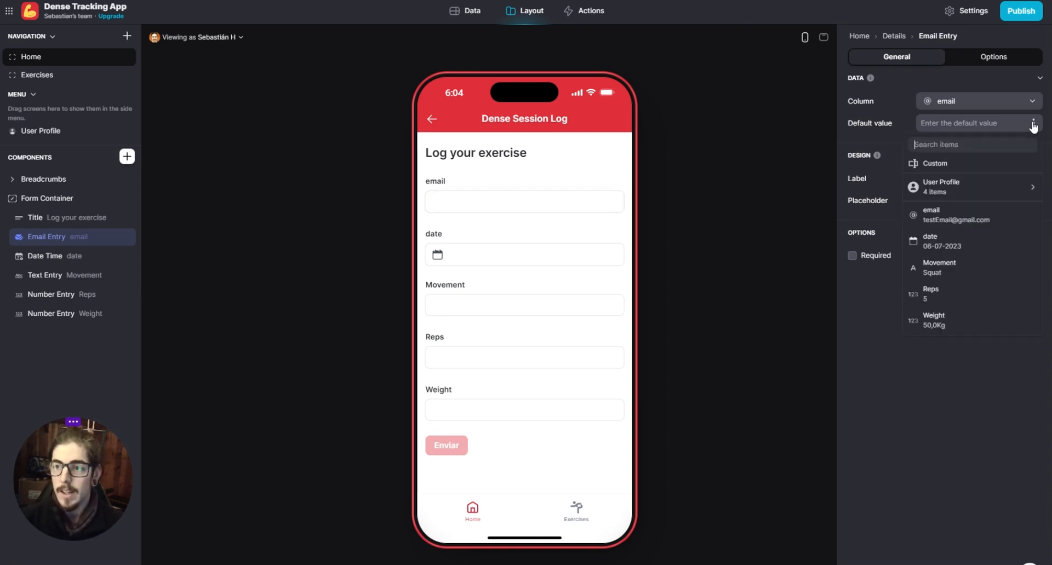
mouse_move(949, 188)
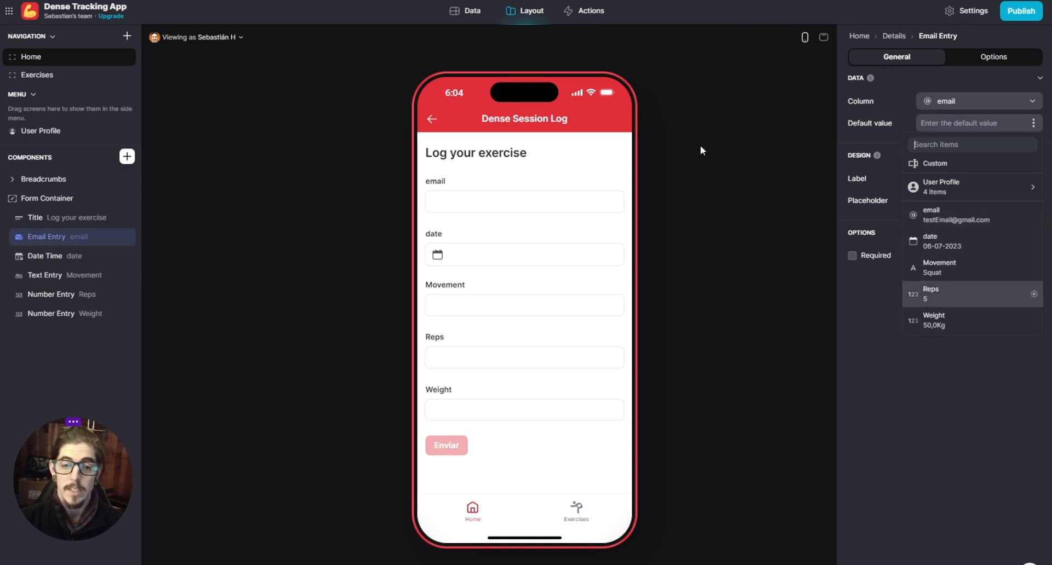
left_click(470, 13)
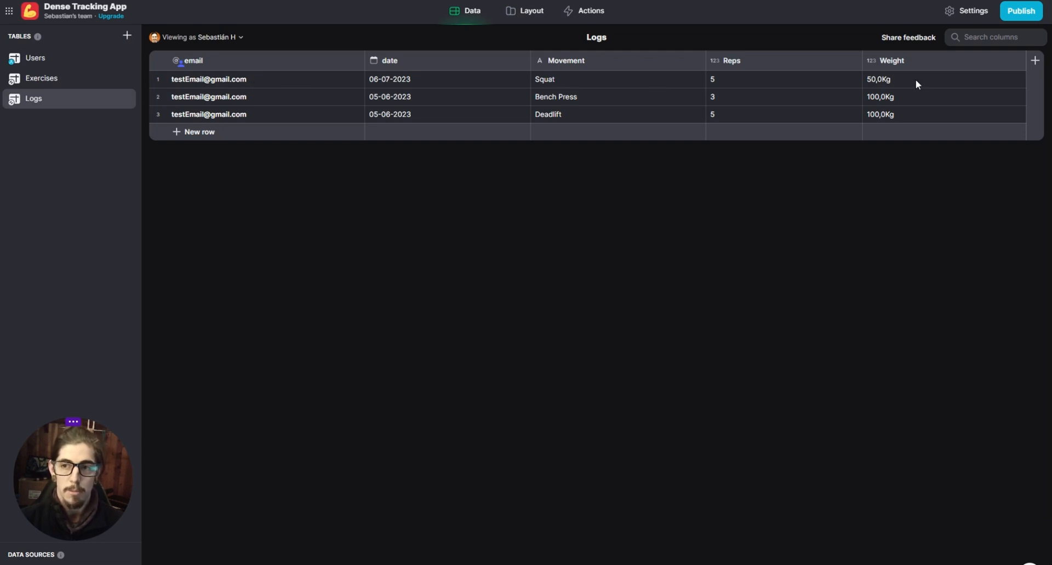
left_click(524, 13)
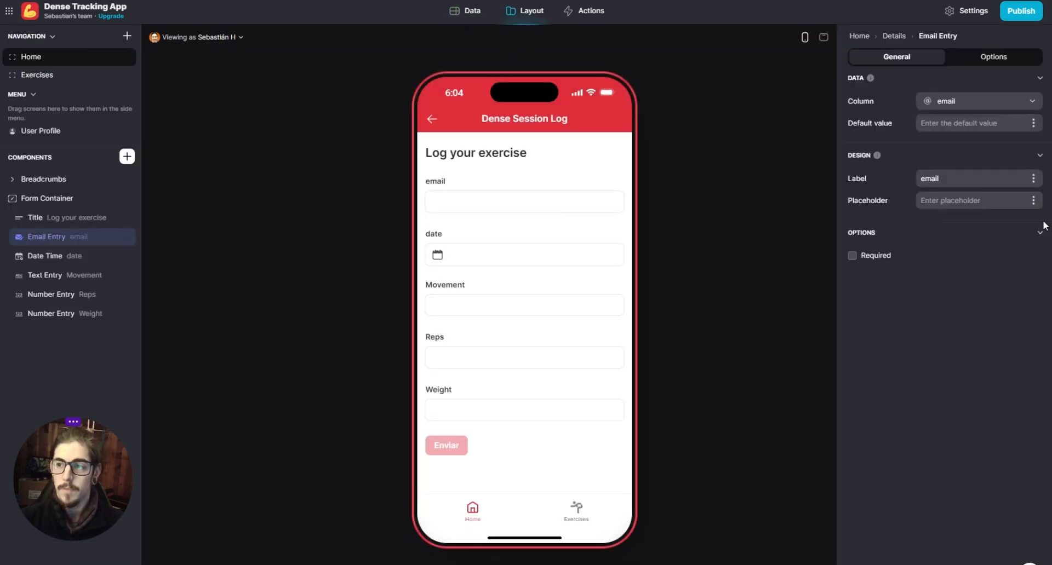
- Set the email entry's default value to the User Profile's Email and check the filled field in the preview
left_click(1033, 123)
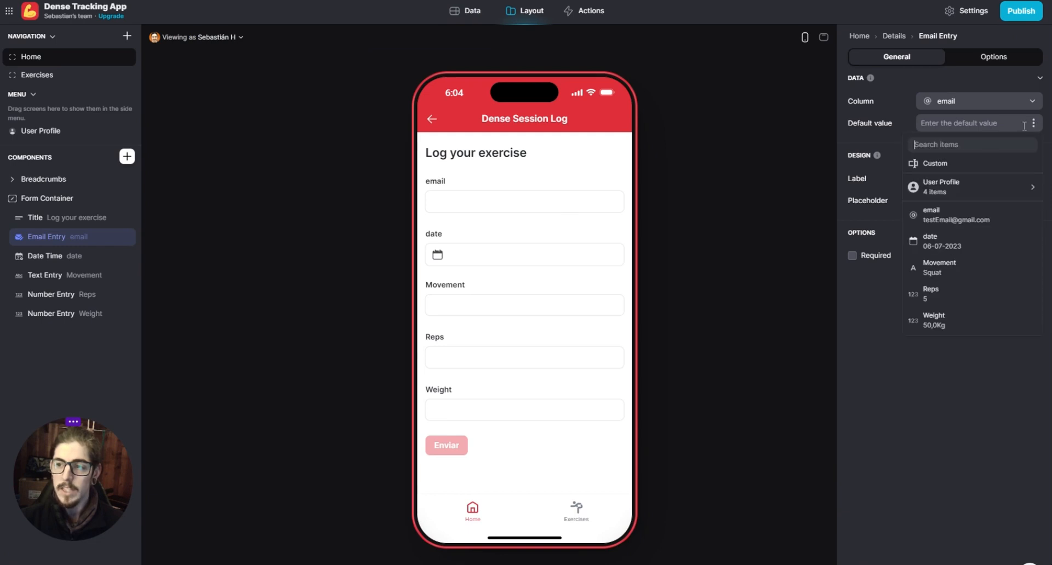
mouse_move(901, 189)
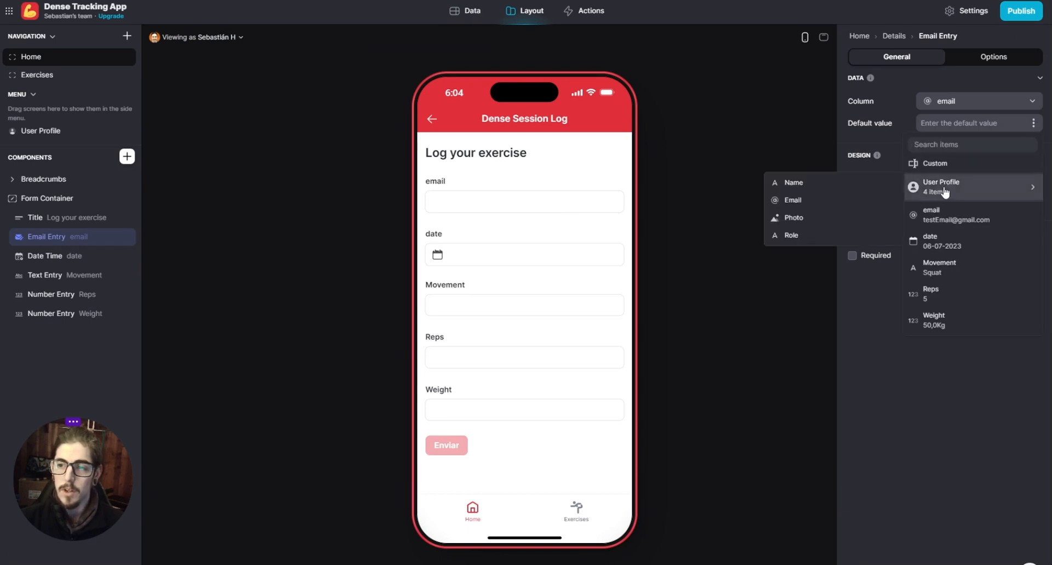
left_click(817, 201)
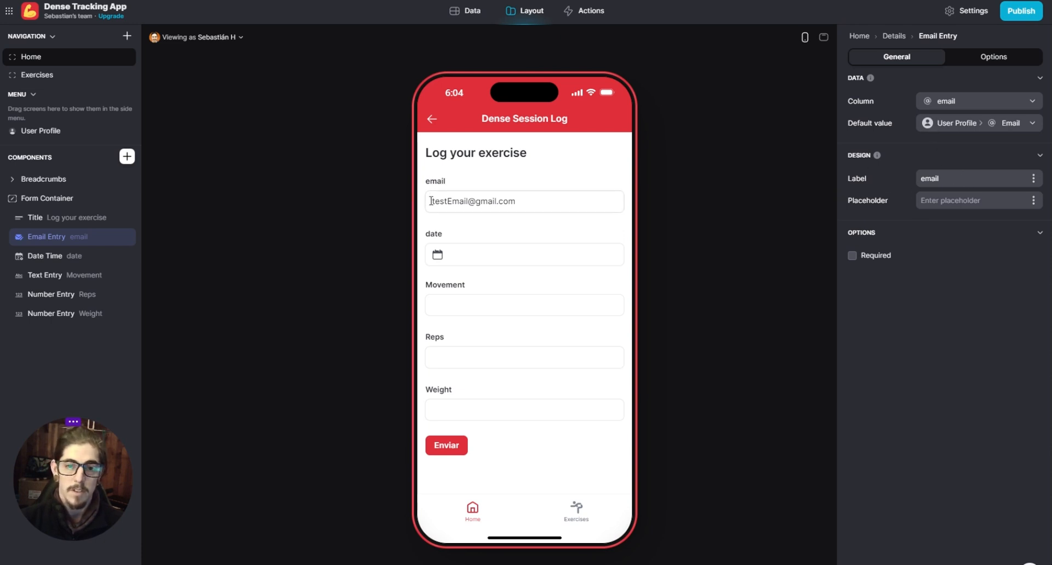
left_click_drag(431, 201, 568, 204)
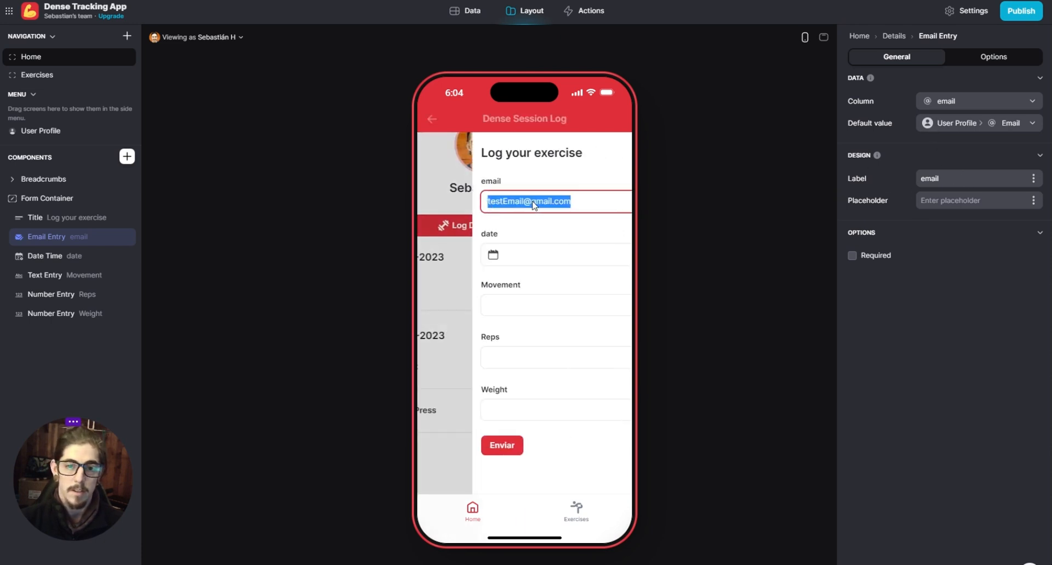
left_click(537, 235)
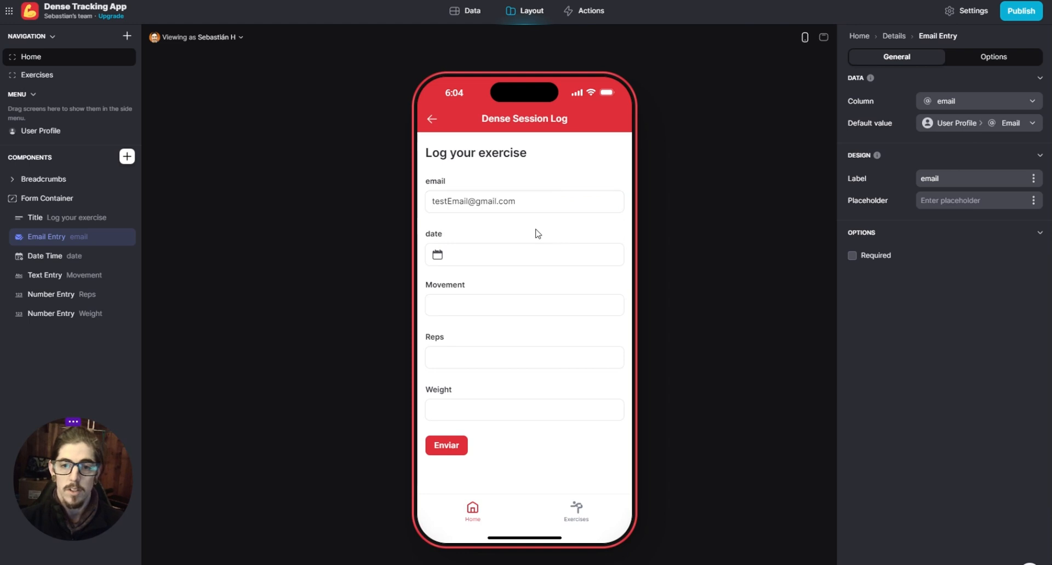
left_click(485, 201)
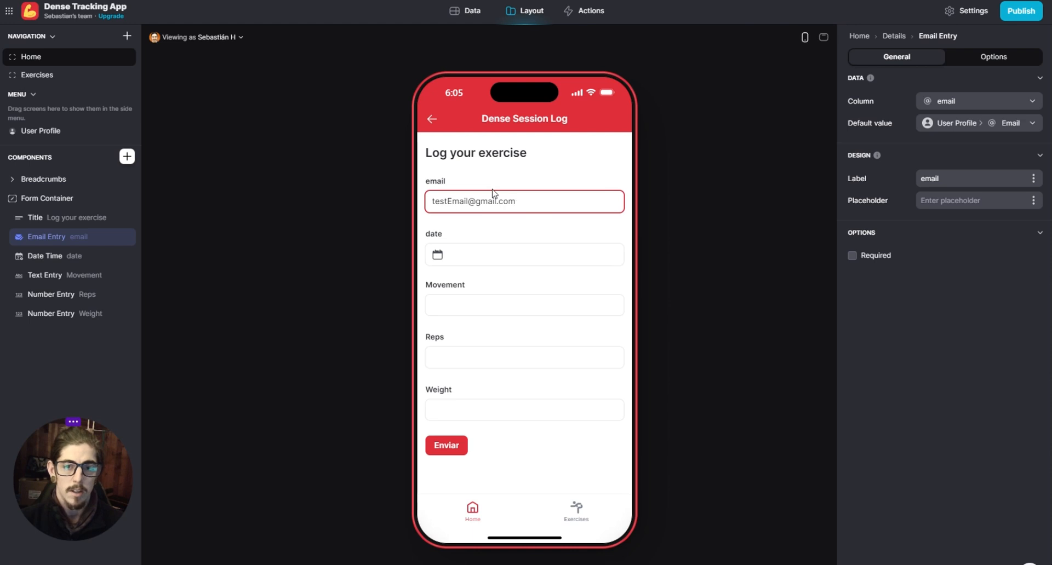
- Add a visibility condition to the email entry so it shows only when email is empty
left_click(965, 59)
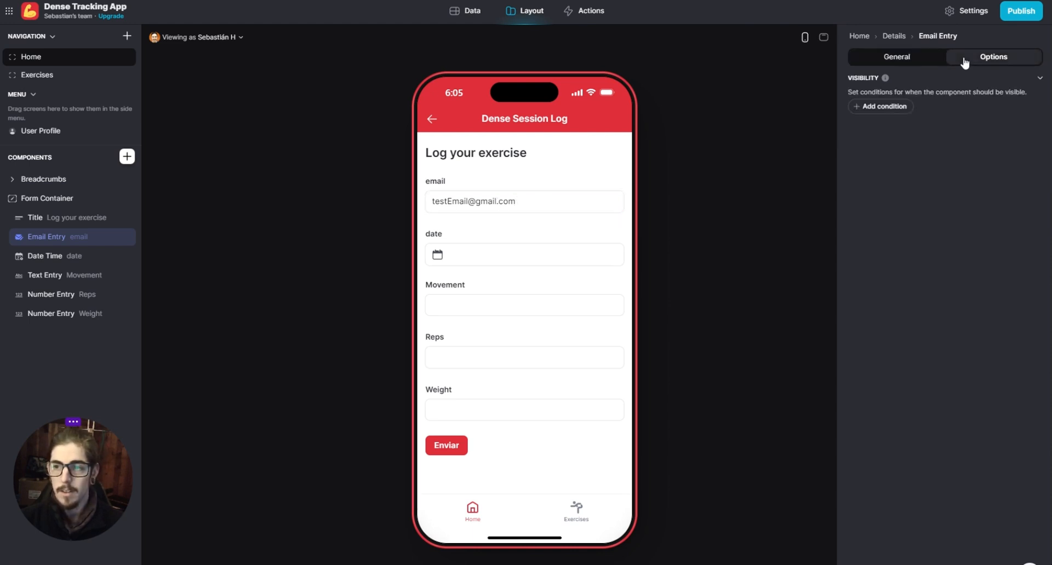
left_click(881, 107)
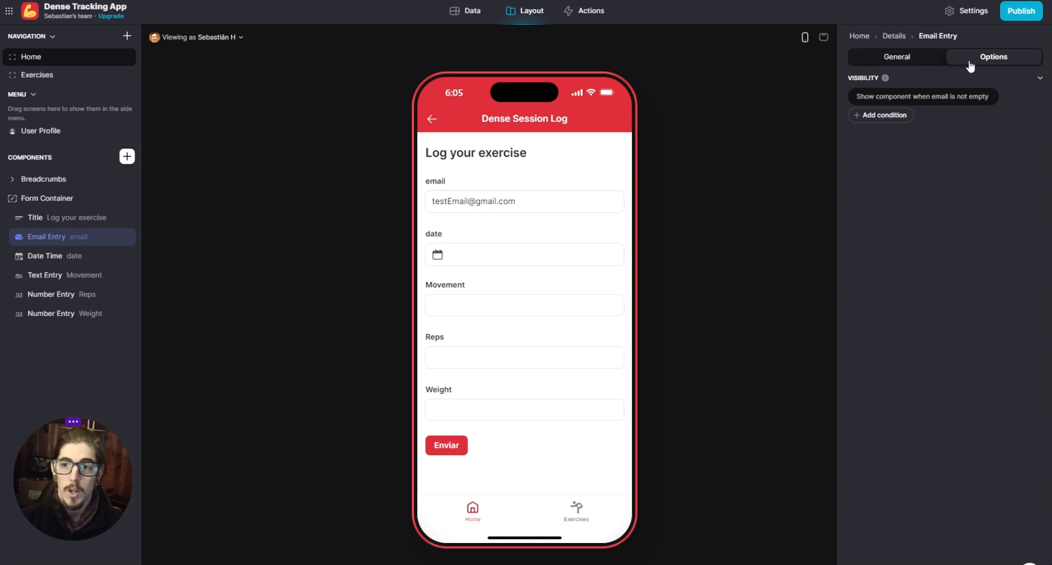
mouse_move(57, 241)
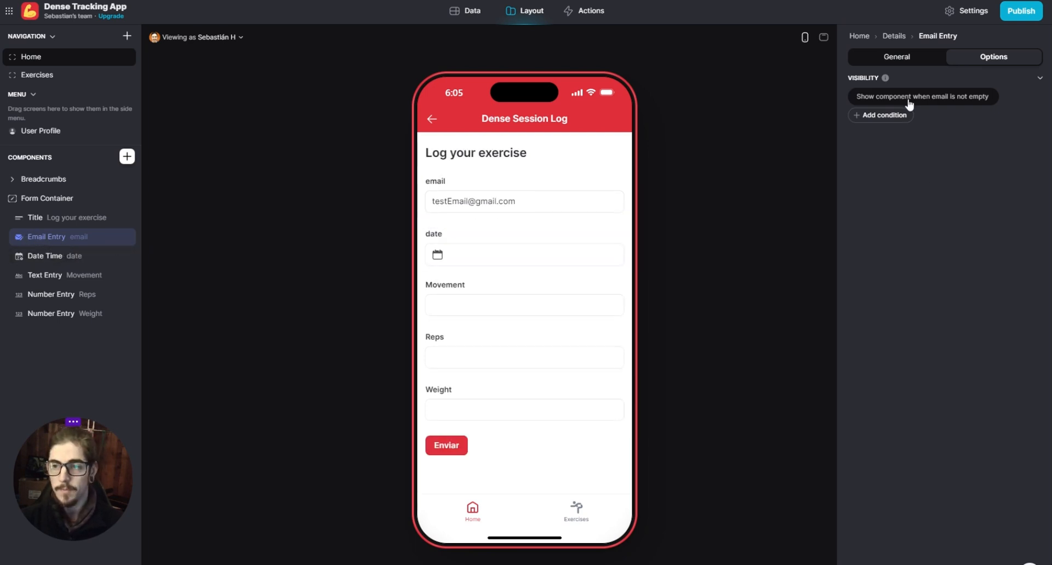
left_click(963, 99)
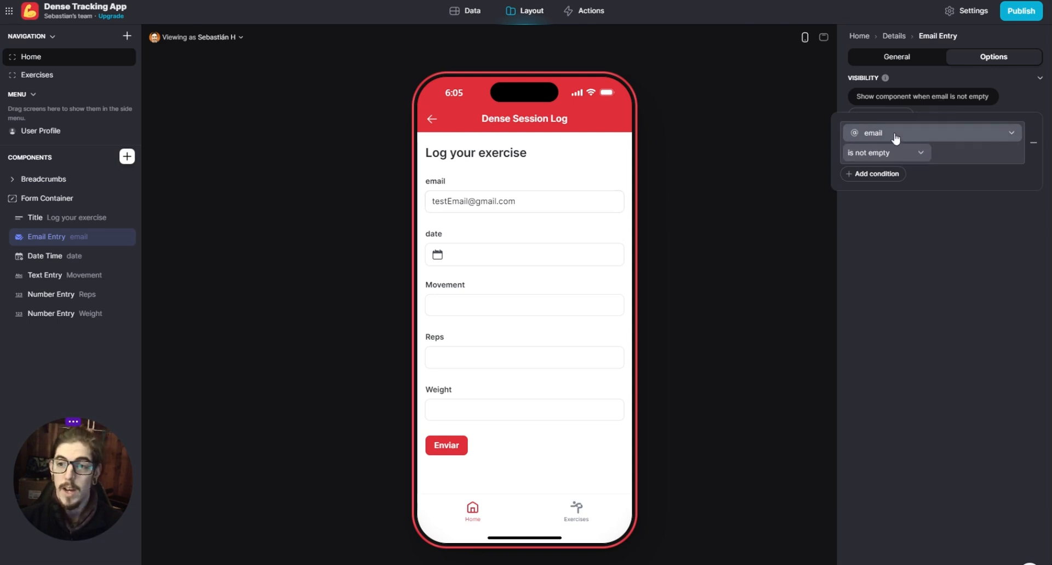
left_click(879, 153)
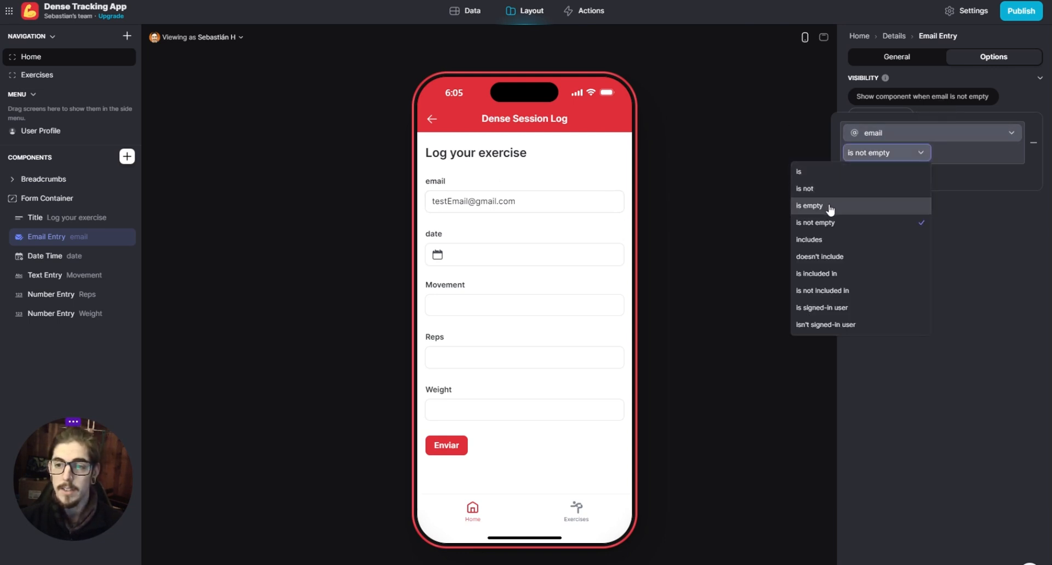
left_click(810, 205)
left_click(887, 317)
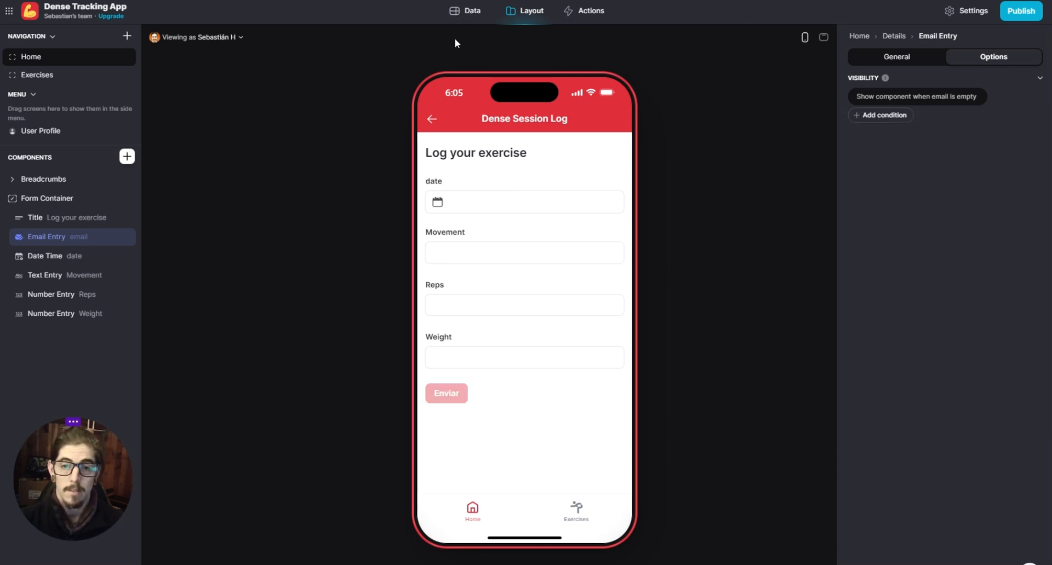
- Compare the email columns of the Logs and Users tables, and return to the form layout
left_click(468, 14)
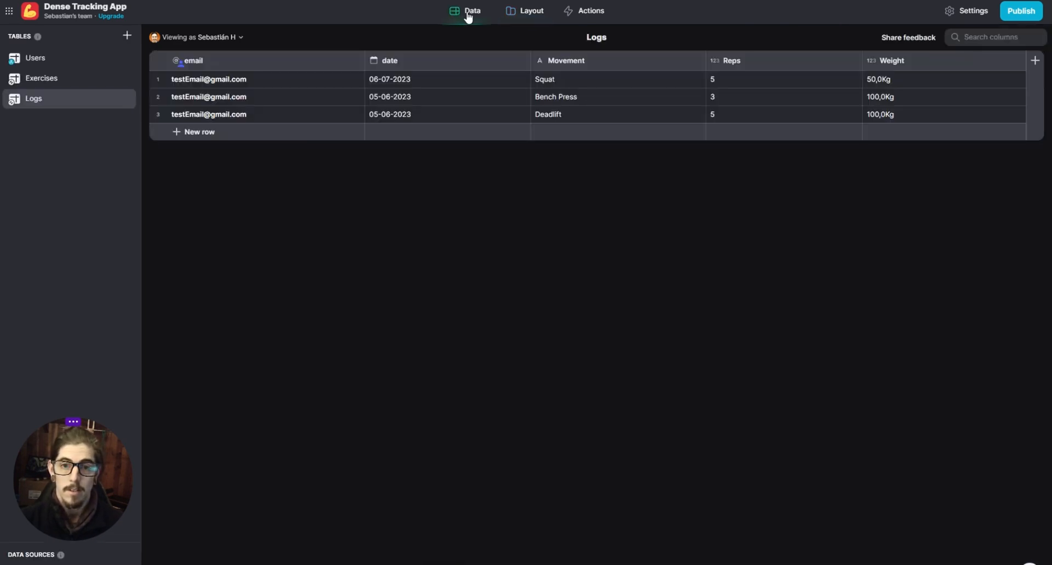
left_click(43, 59)
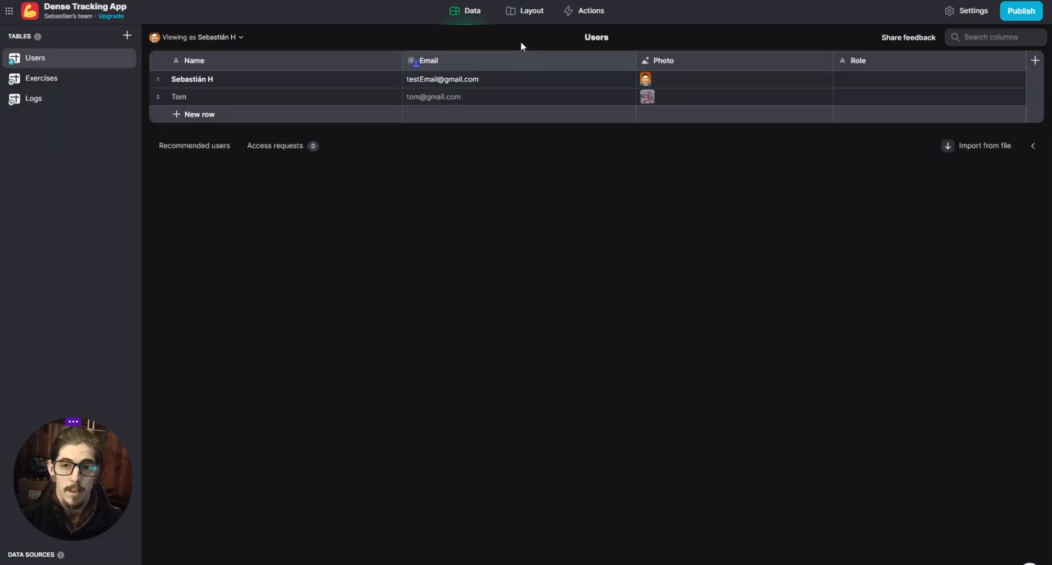
left_click(510, 11)
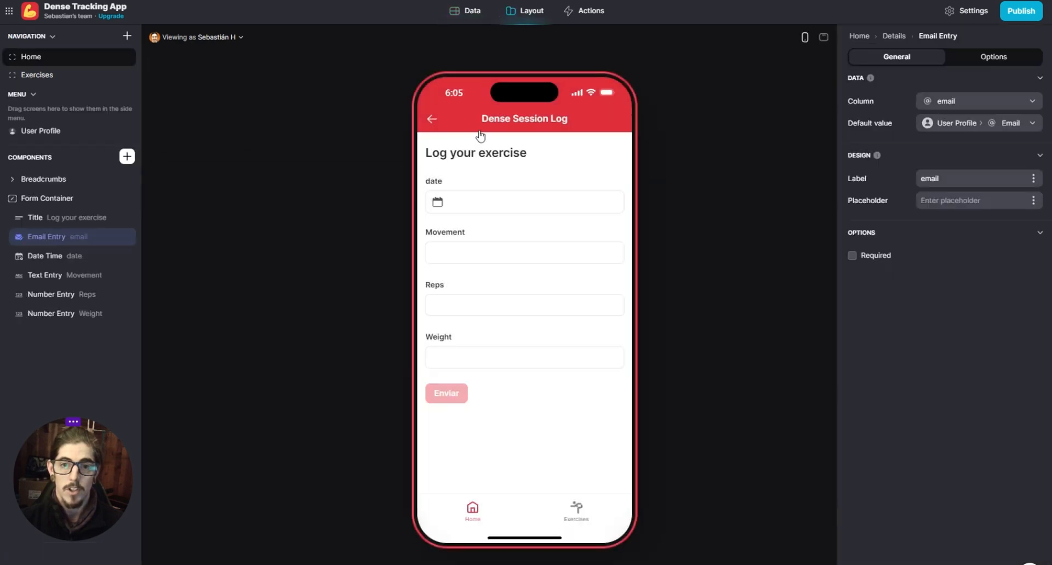
- Add a row to the Users table with a new user's first name, leaving the email blank
left_click(470, 12)
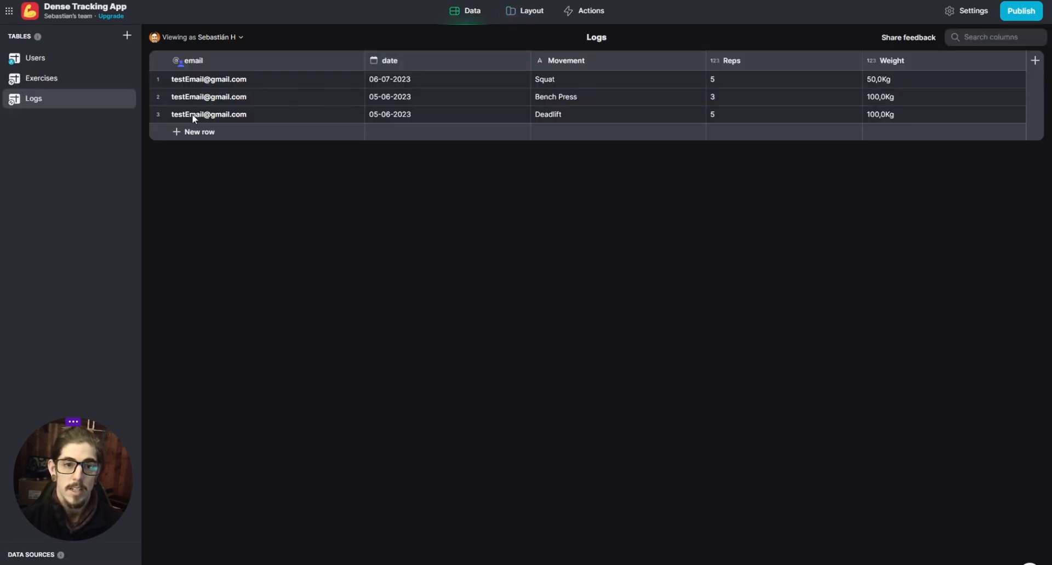
left_click(44, 64)
left_click(239, 114)
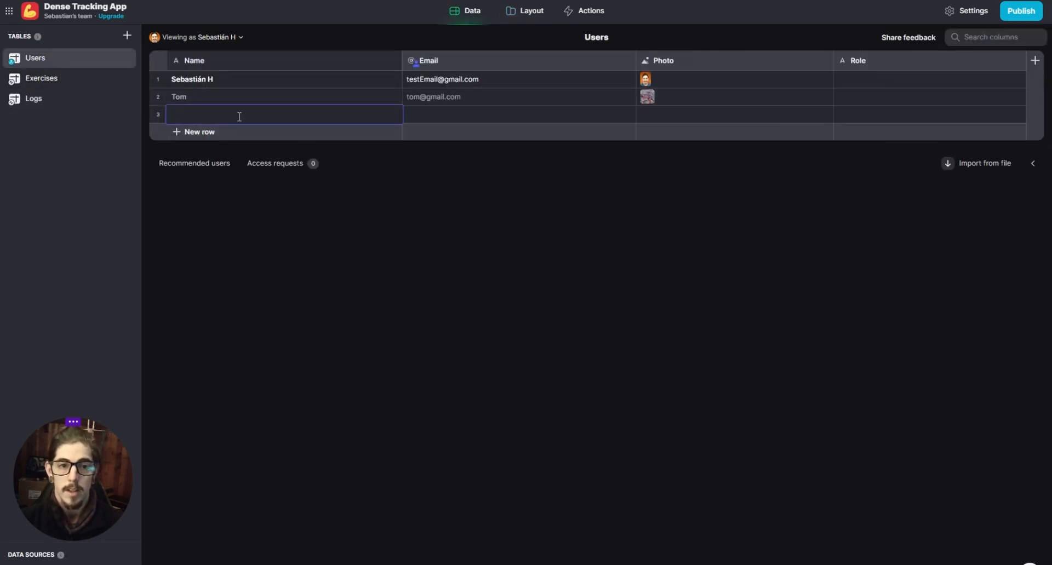
type("Jeff")
key("Return")
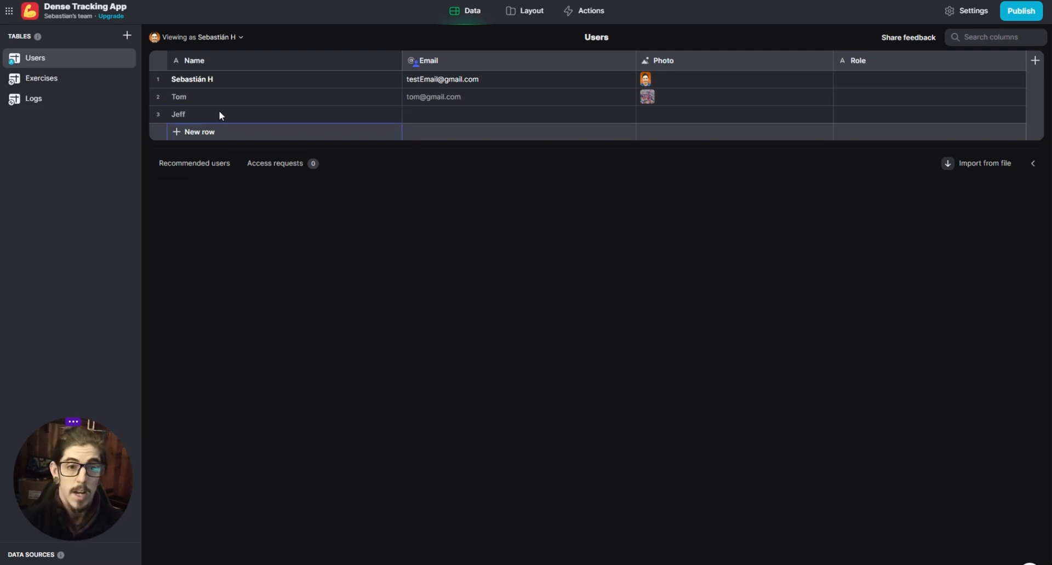
left_click(445, 113)
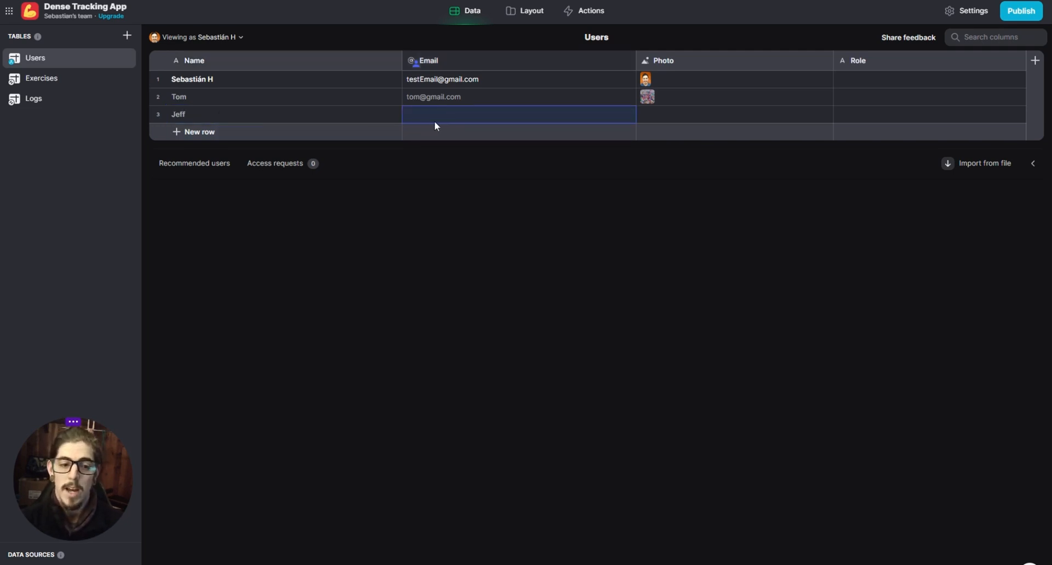
- Preview the session form as Anyone, and switch the preview back to the original user
left_click(534, 14)
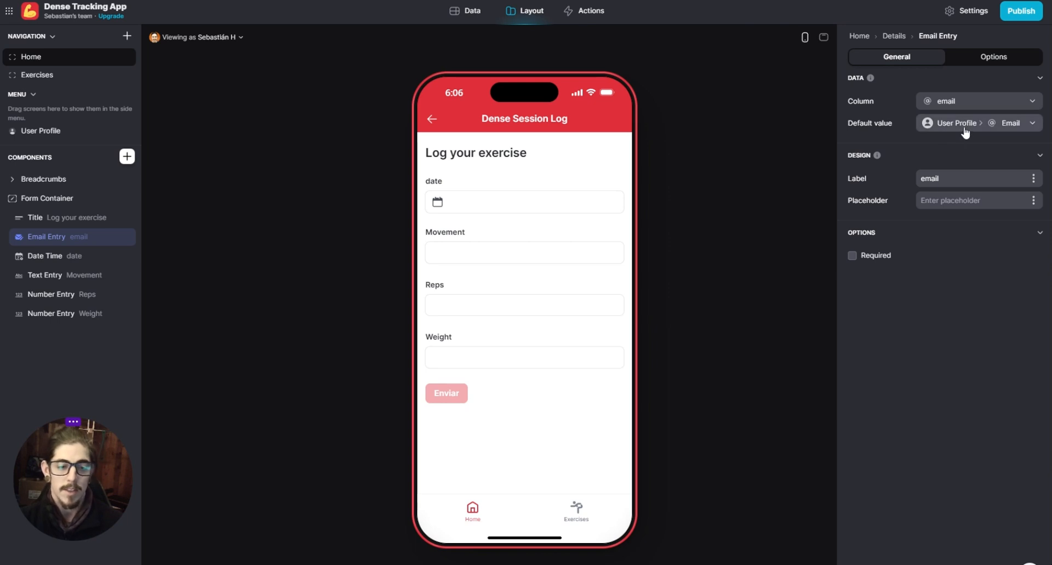
left_click(219, 38)
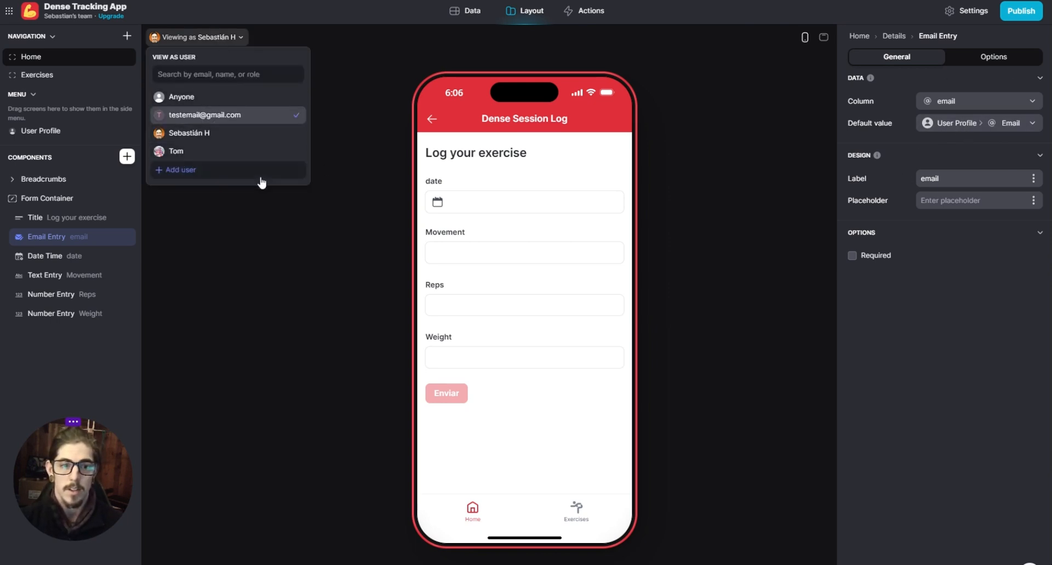
left_click(357, 133)
left_click(211, 36)
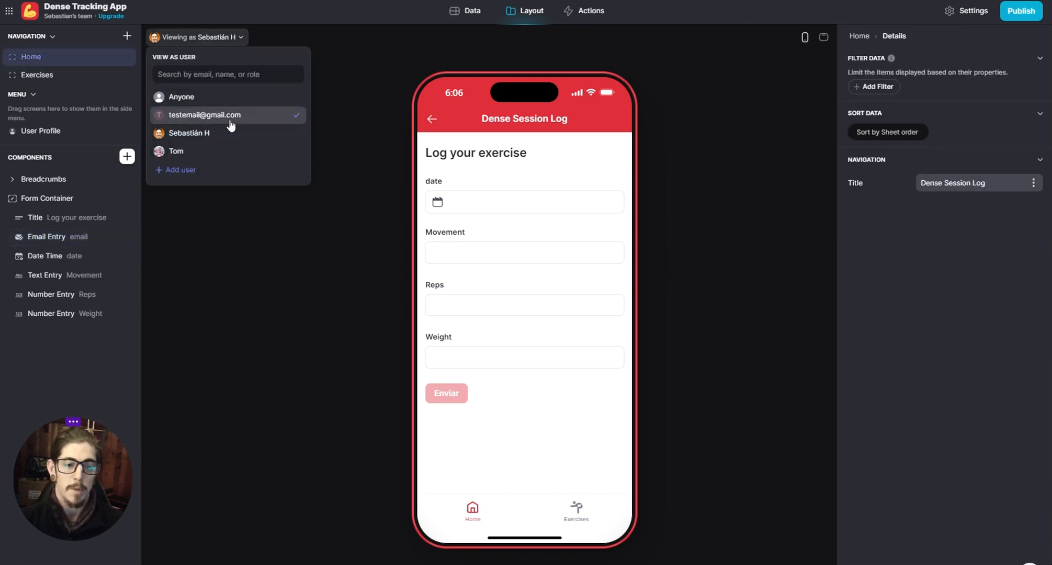
left_click(209, 101)
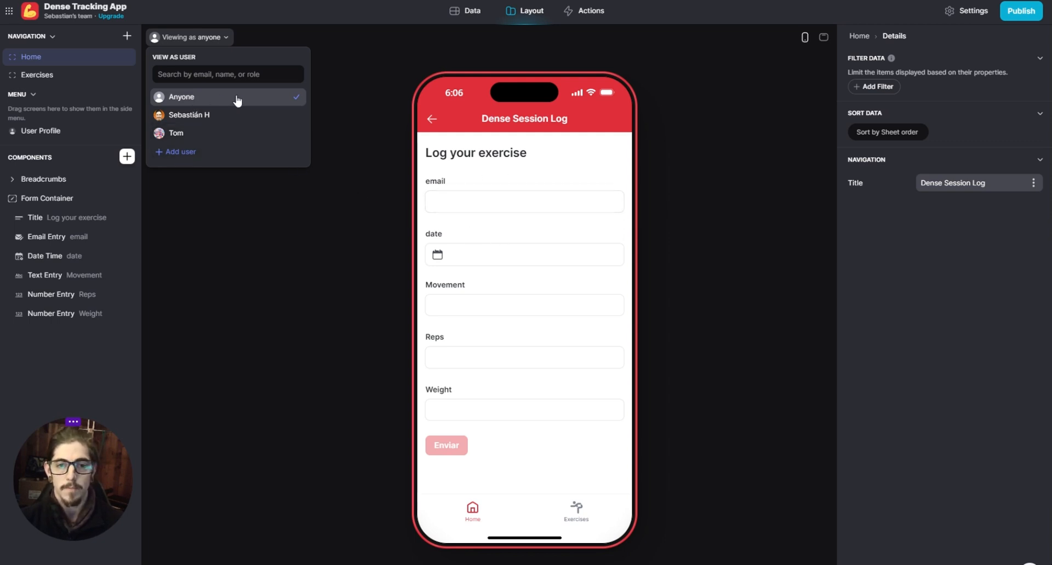
left_click(211, 116)
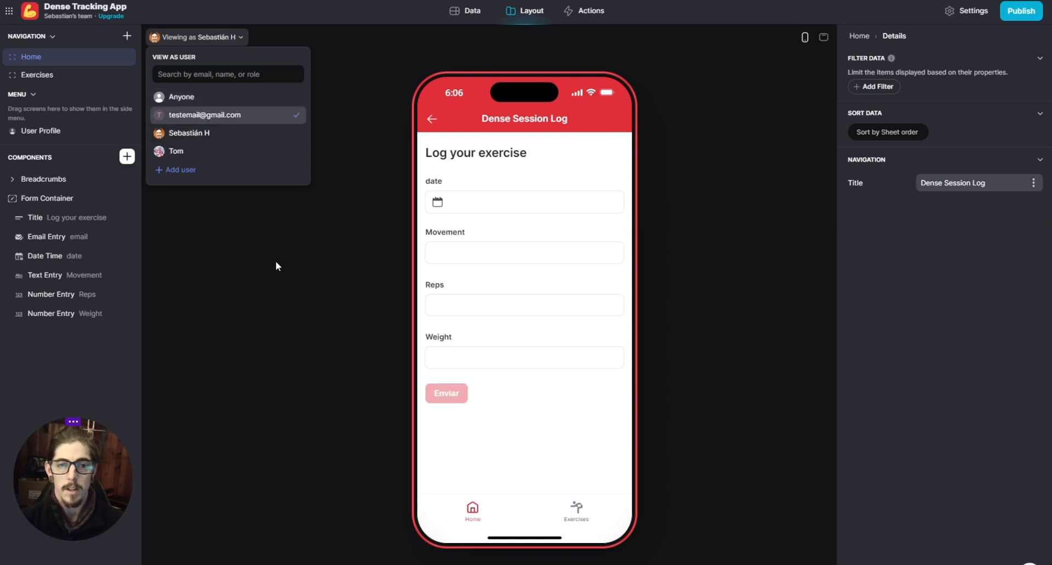
left_click(326, 252)
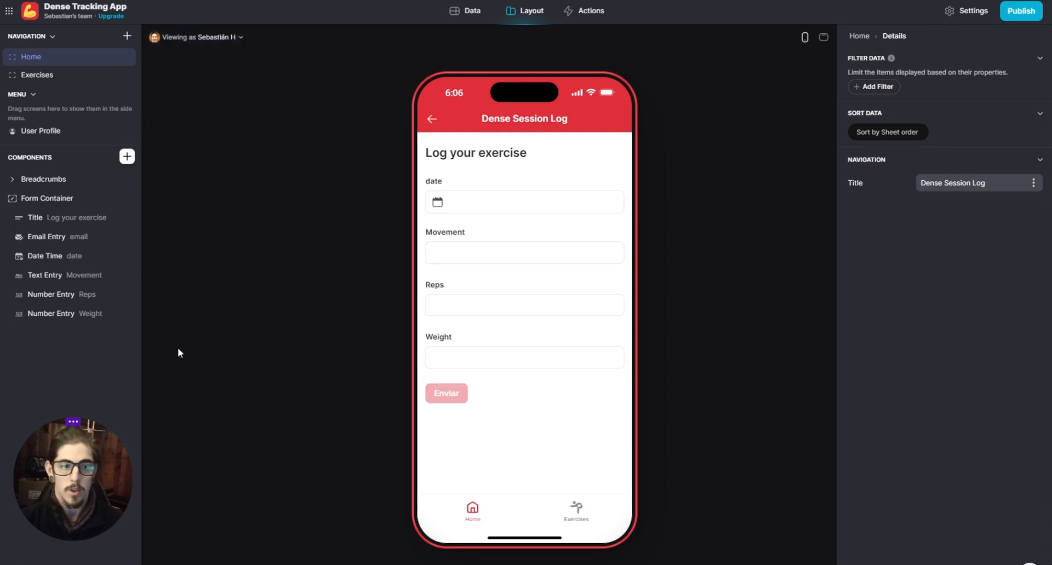
- Set the date entry's default value to Now and check its date picker in the preview
left_click(55, 257)
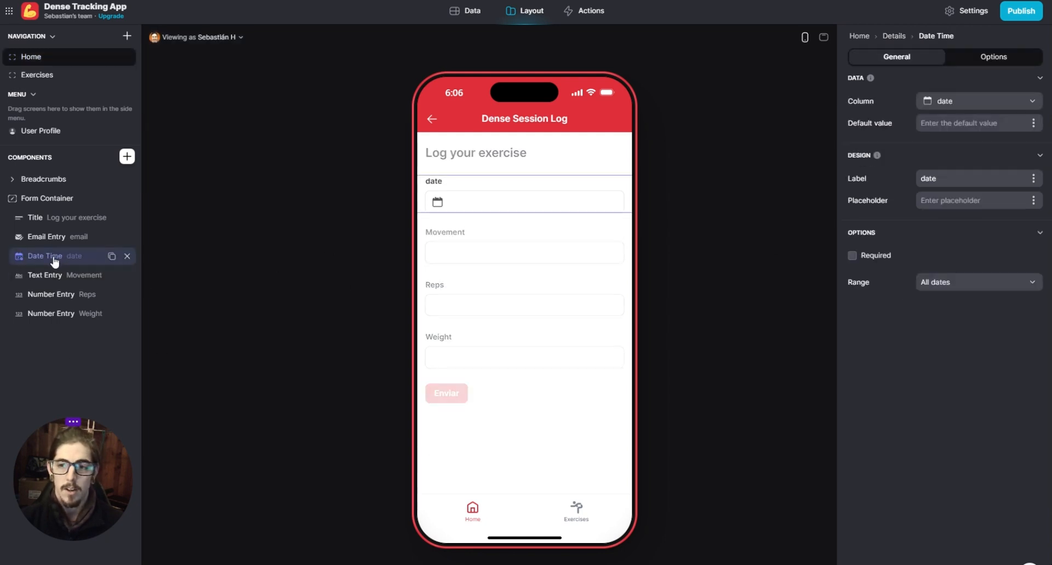
left_click(1034, 123)
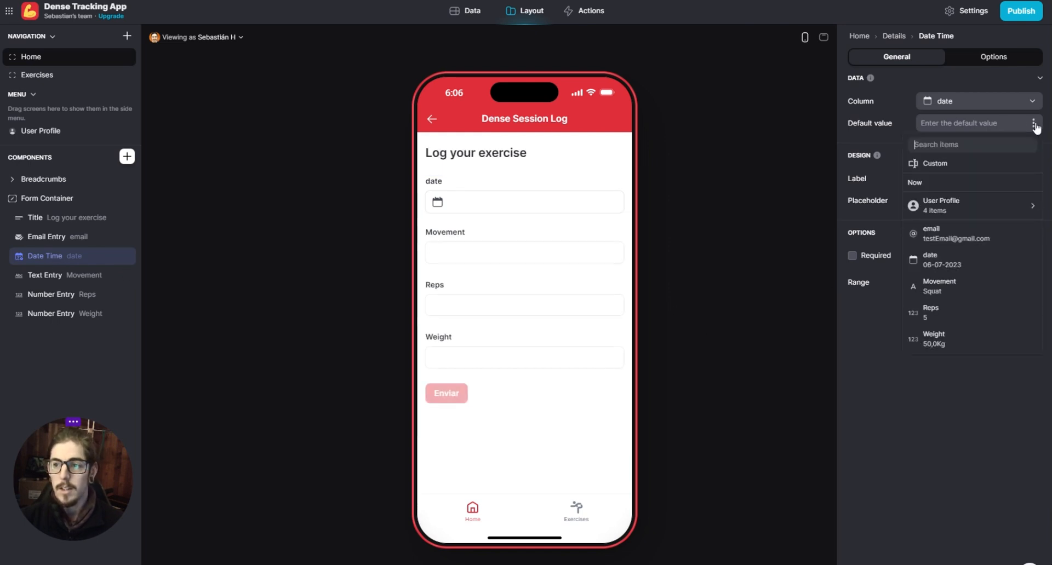
left_click(960, 183)
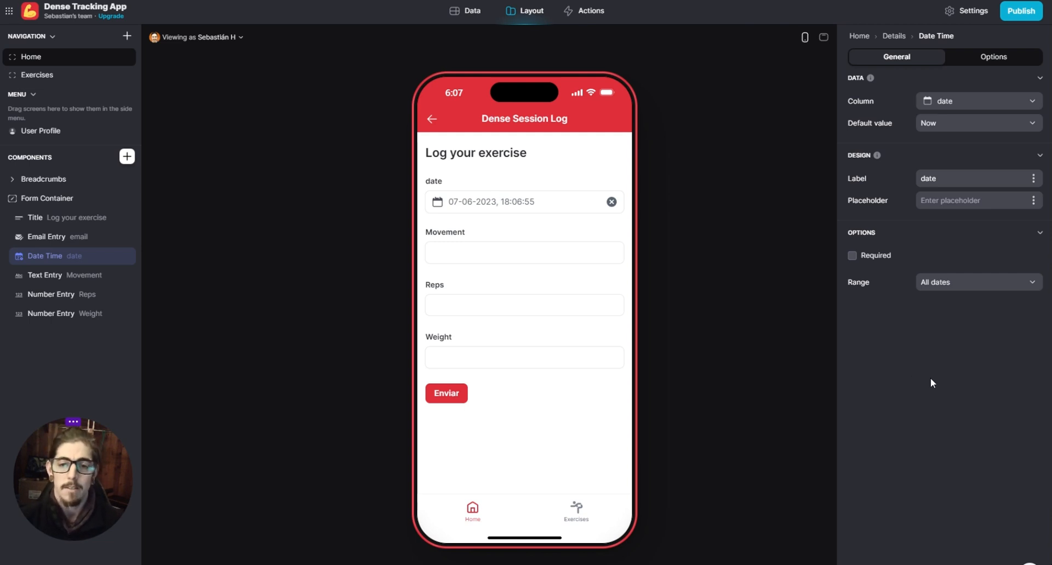
left_click(452, 207)
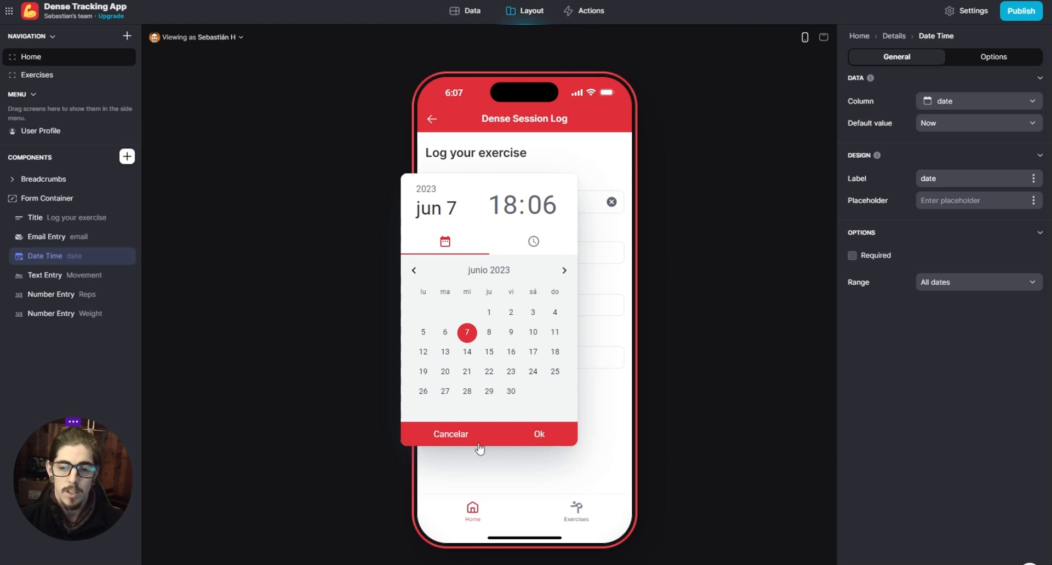
left_click(445, 445)
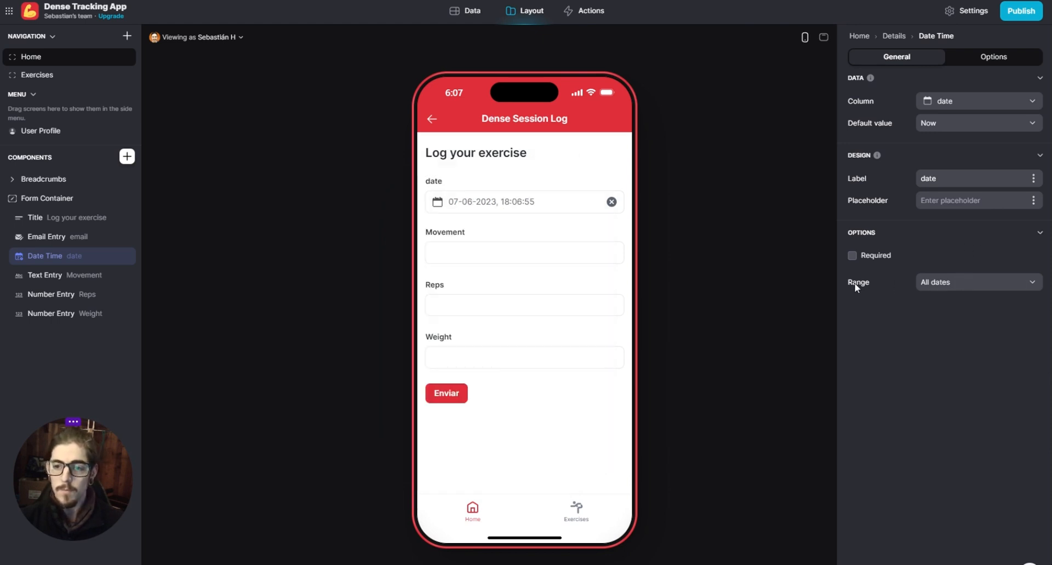
- Limit the date entry's range to Today or earlier and try its date picker in the preview
left_click(963, 283)
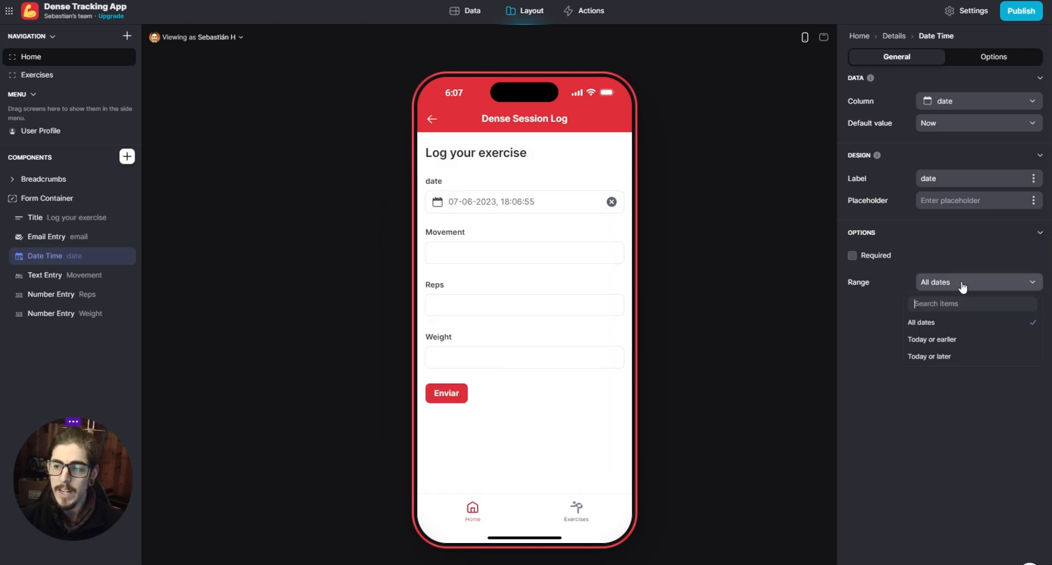
left_click(970, 342)
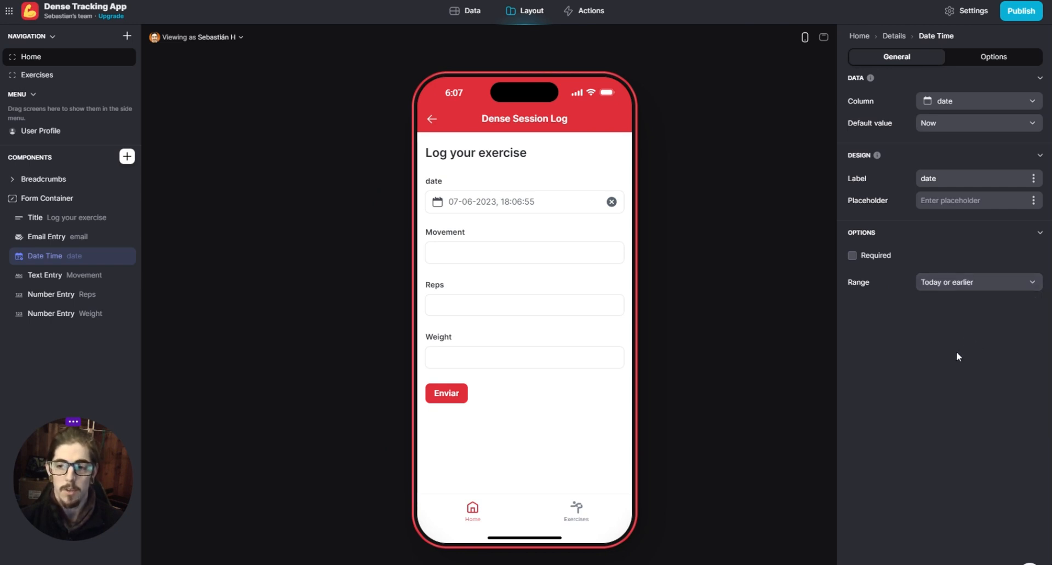
left_click(501, 200)
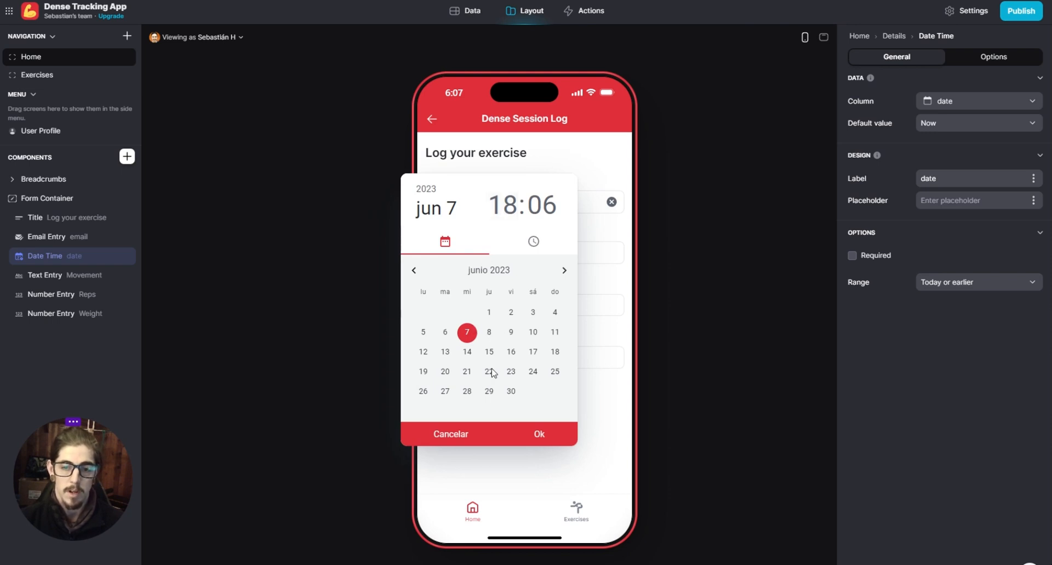
left_click(529, 434)
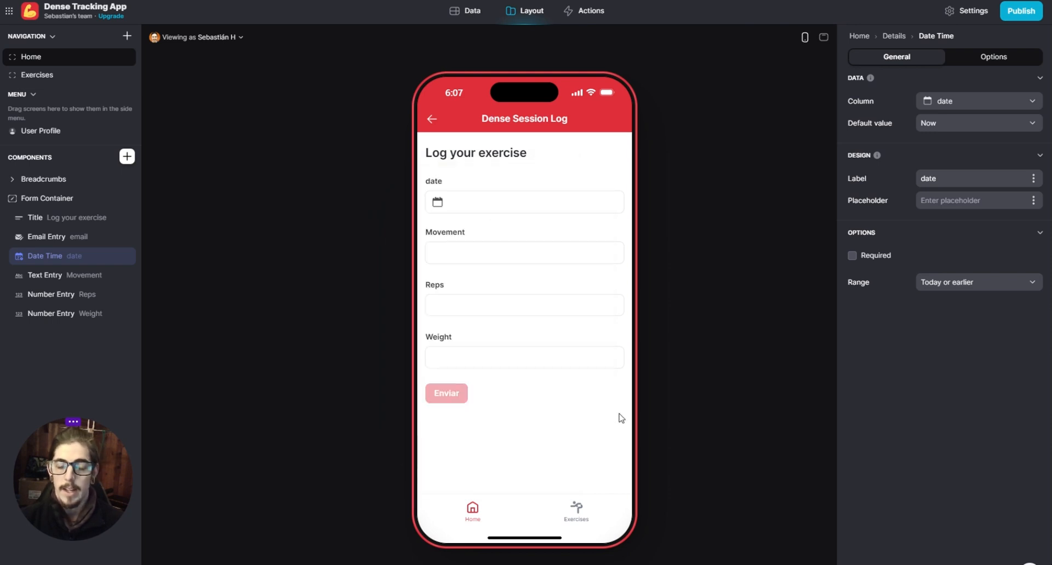
- Change the date entry's label to "Date of Log"
left_click_drag(938, 179, 917, 182)
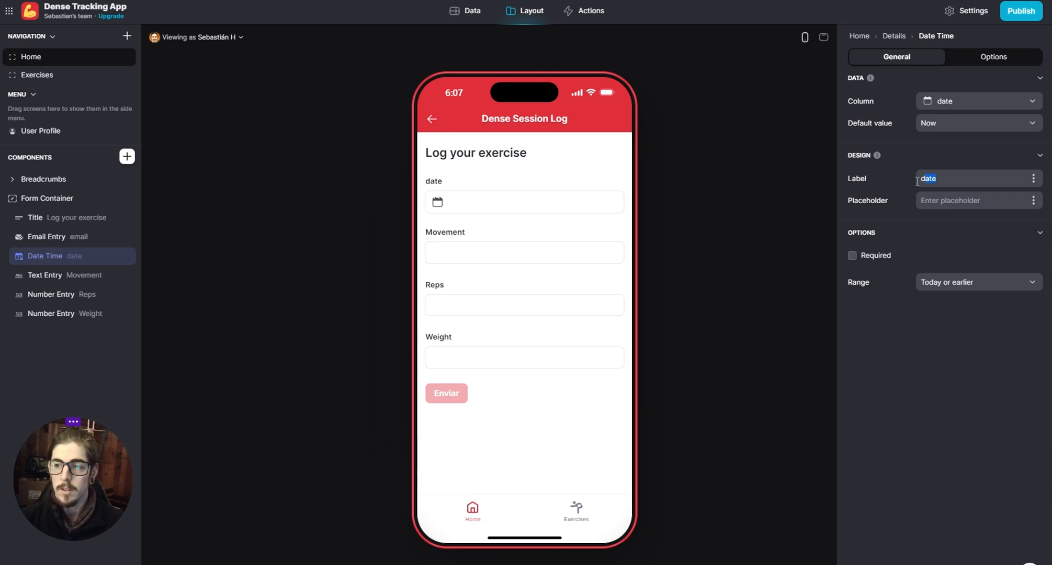
type("Dat")
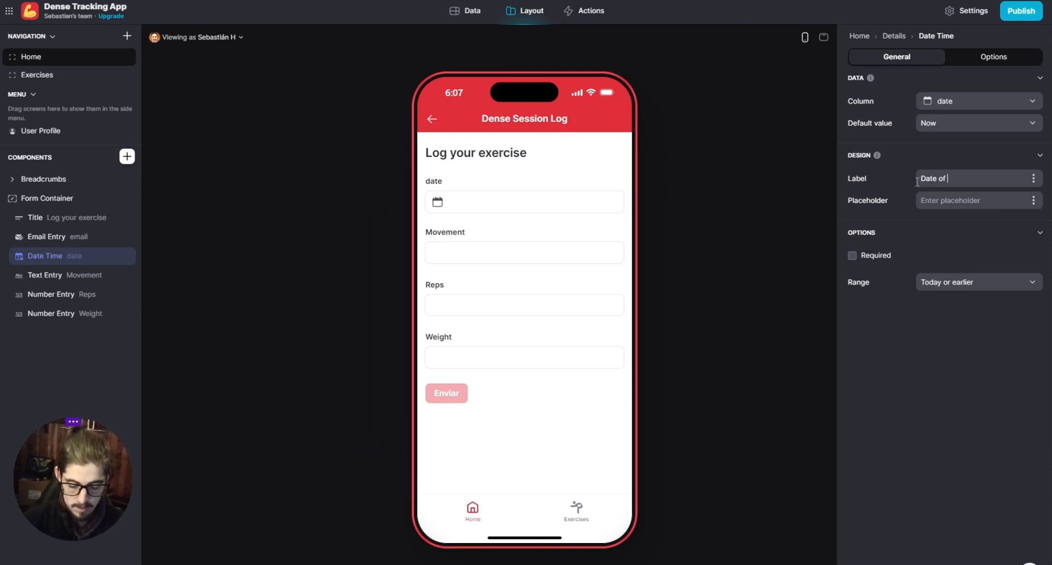
type("e of Log")
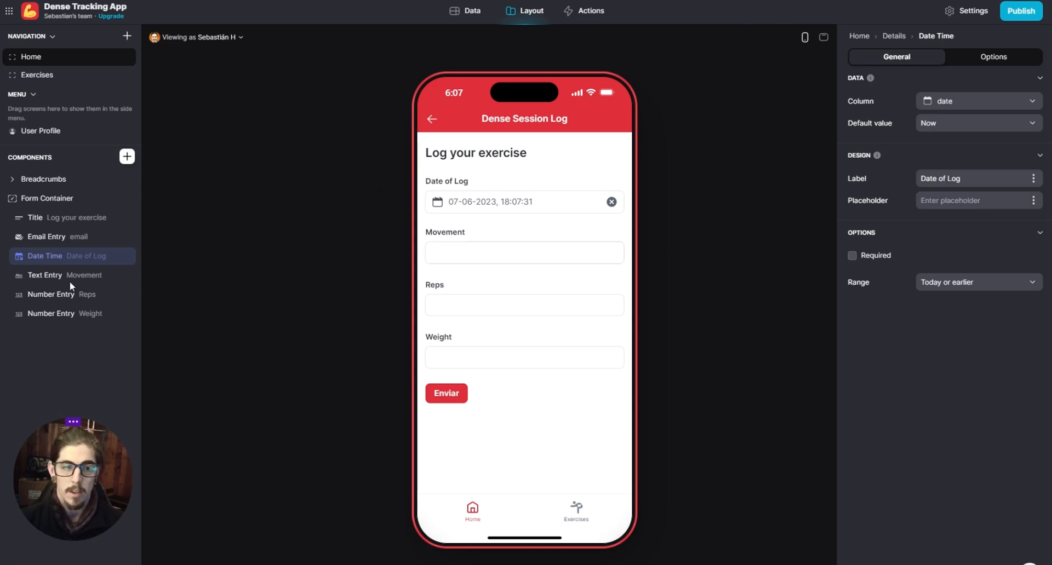
- Review the Movement text entry's column options and the settings of the form container and date entry
left_click(48, 276)
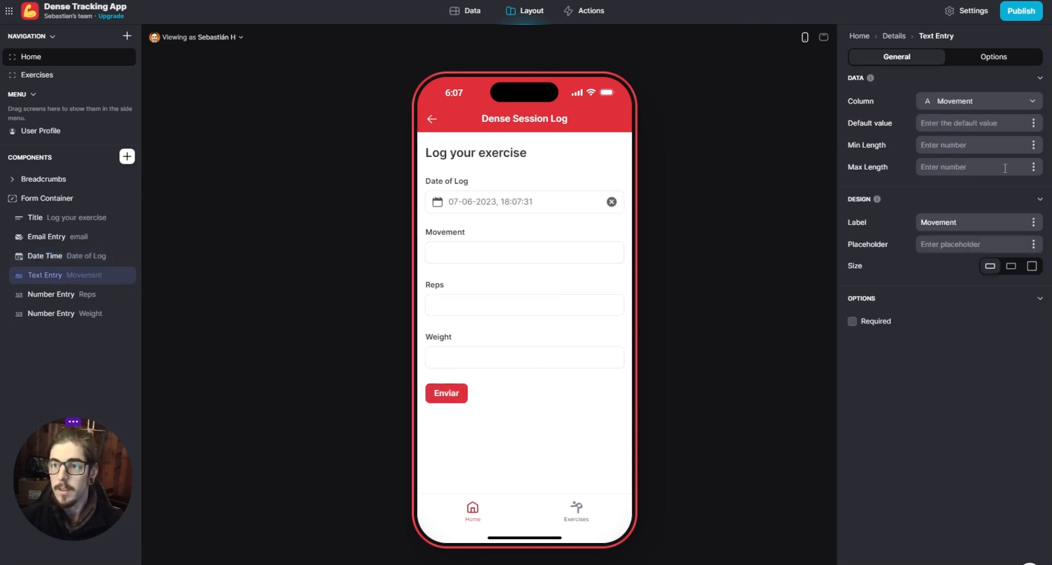
left_click(1026, 103)
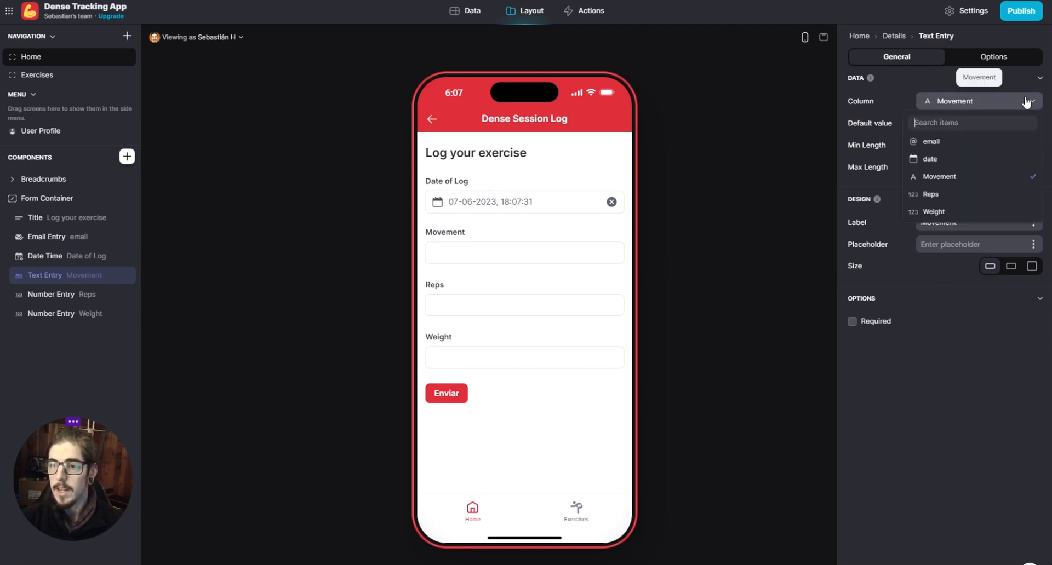
left_click(1027, 103)
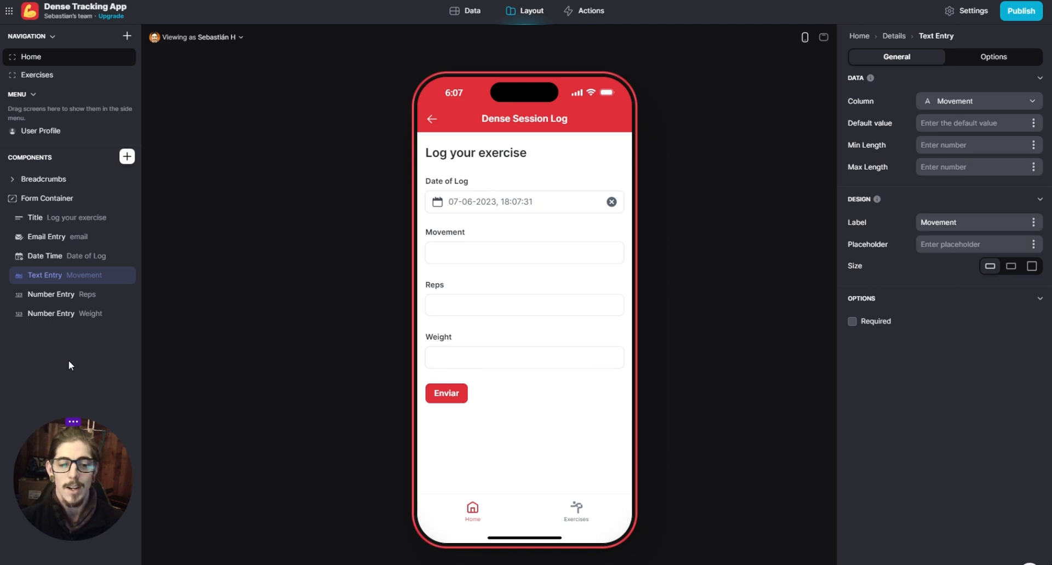
left_click(34, 202)
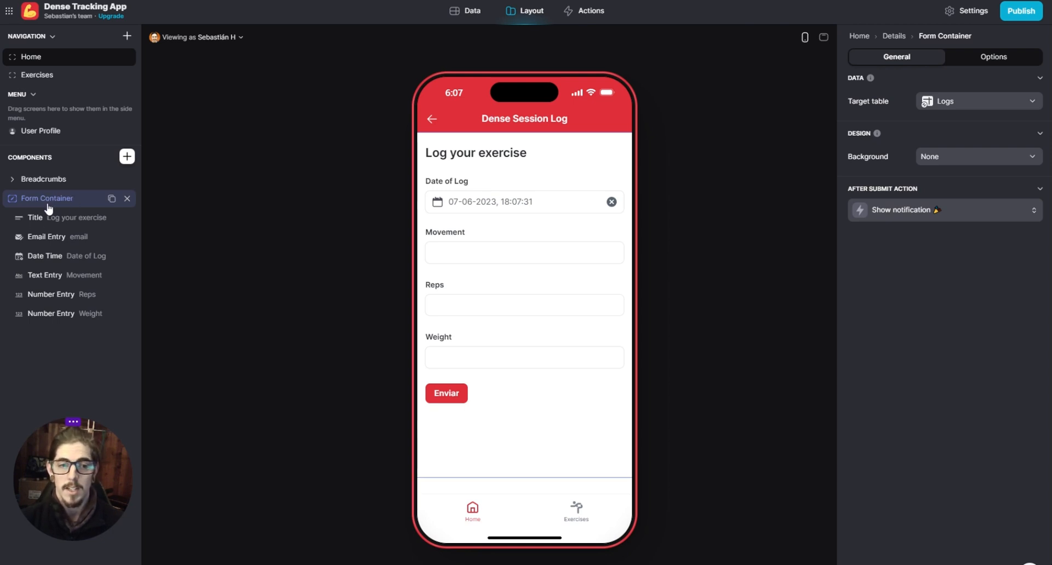
left_click(45, 256)
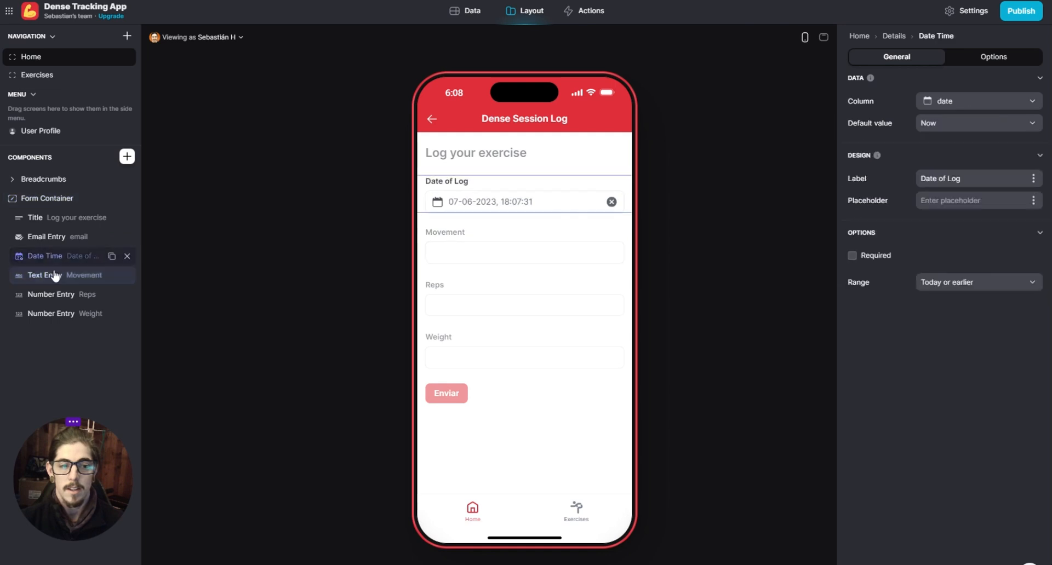
- Replace the form's Movement text entry with a Choice component placed directly below the date entry
left_click(54, 279)
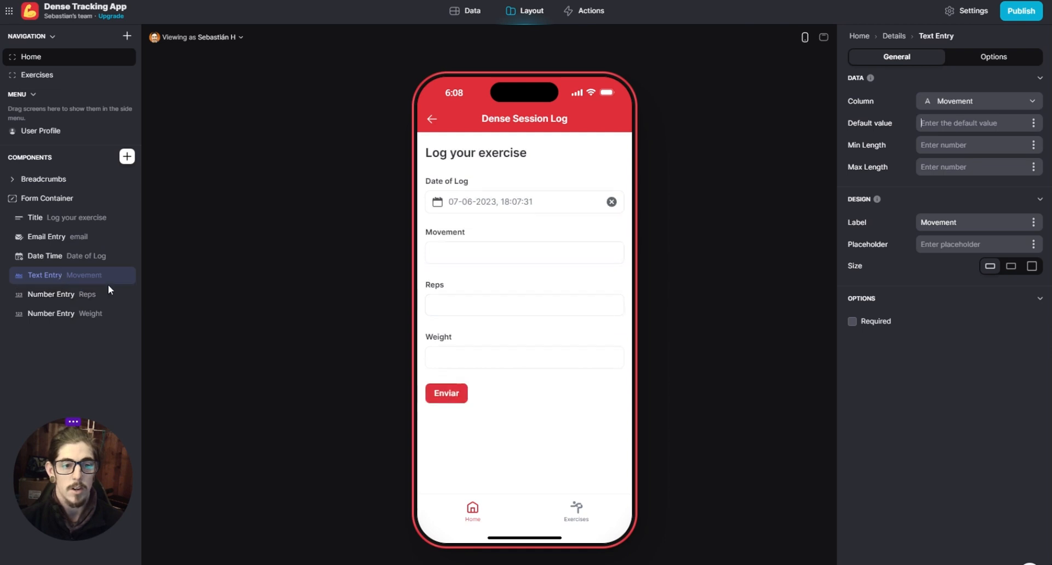
left_click(126, 157)
type("choic")
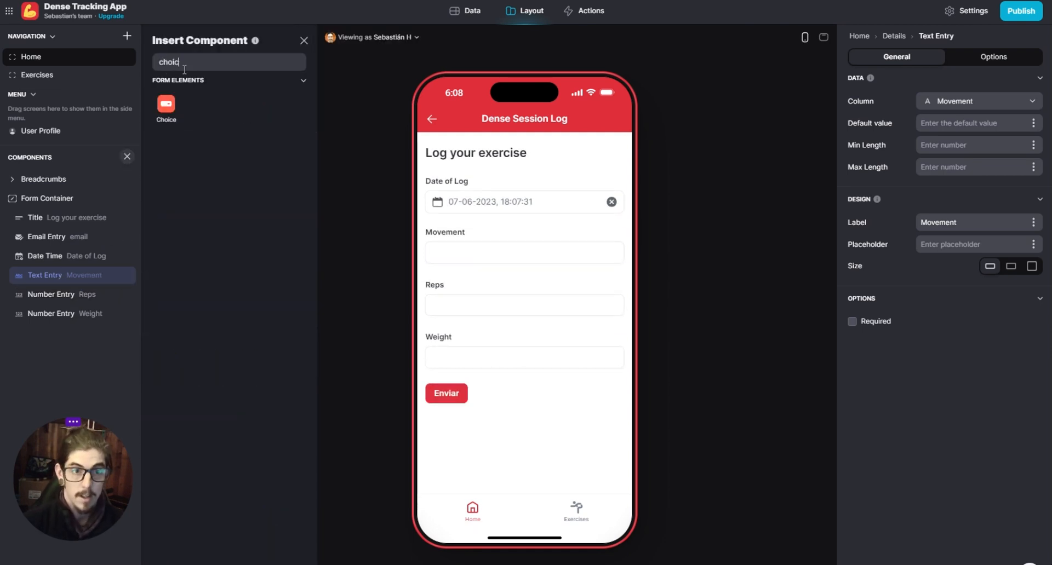
left_click_drag(164, 108, 98, 282)
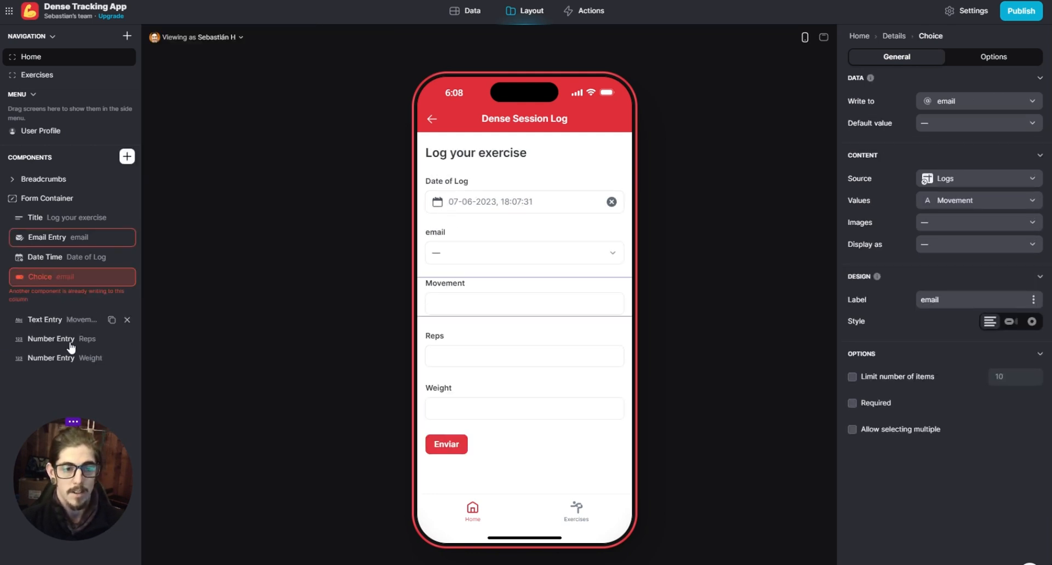
left_click(127, 320)
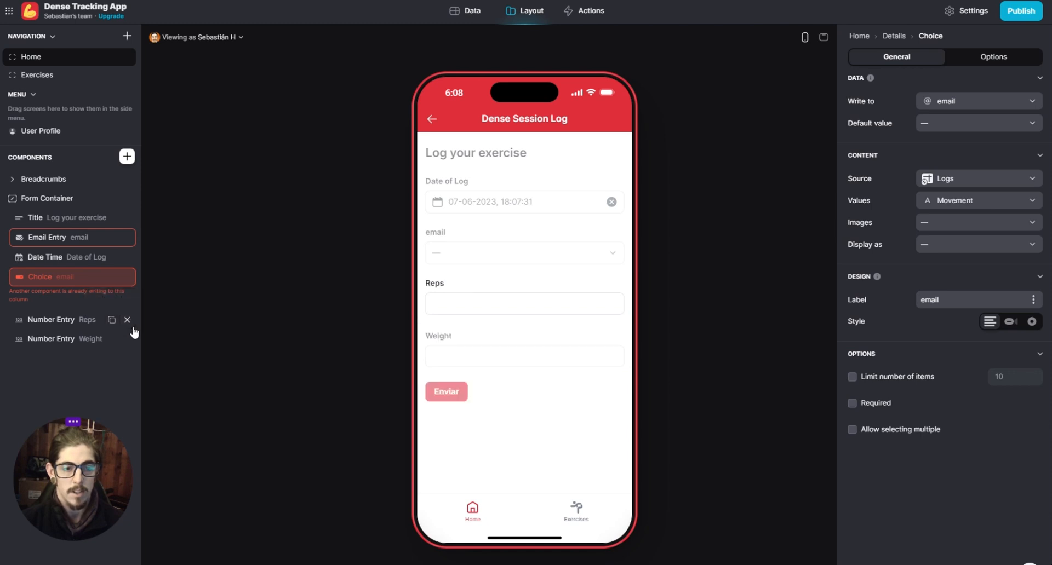
- Make the choice component write to the Movement column and take its options from the Exercises table
left_click(975, 107)
left_click(940, 176)
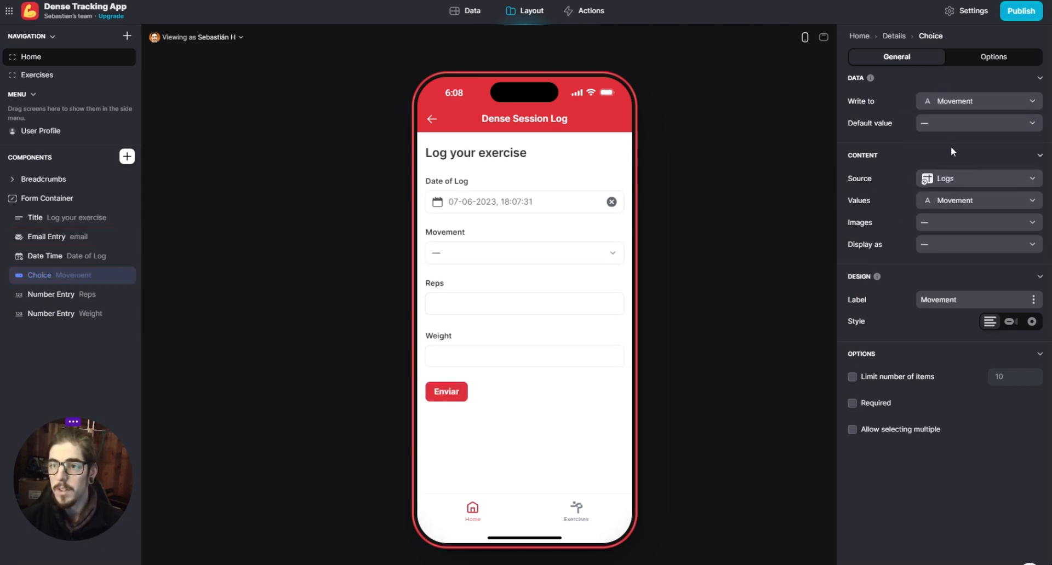
left_click(962, 182)
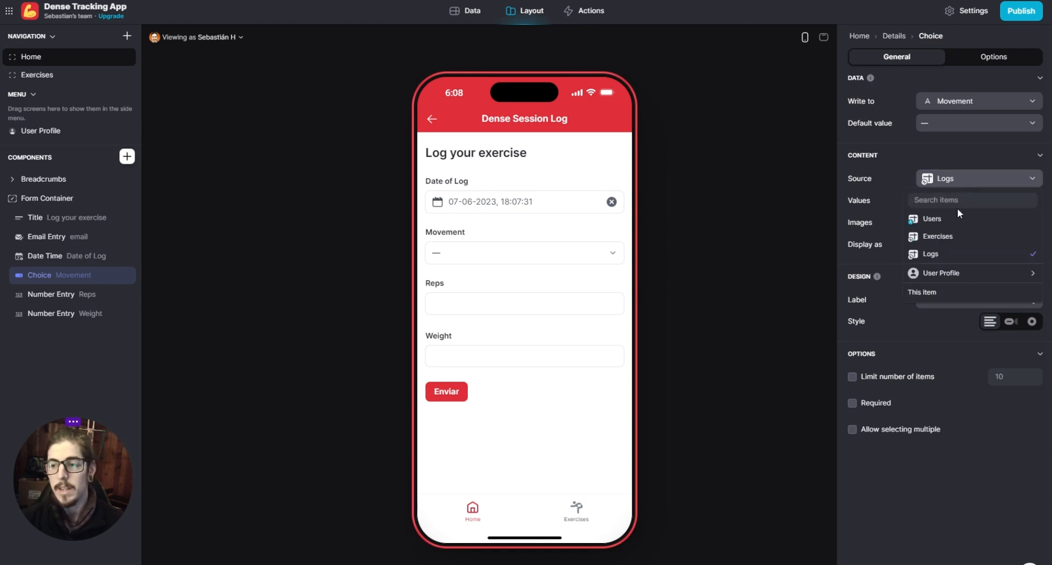
left_click(976, 238)
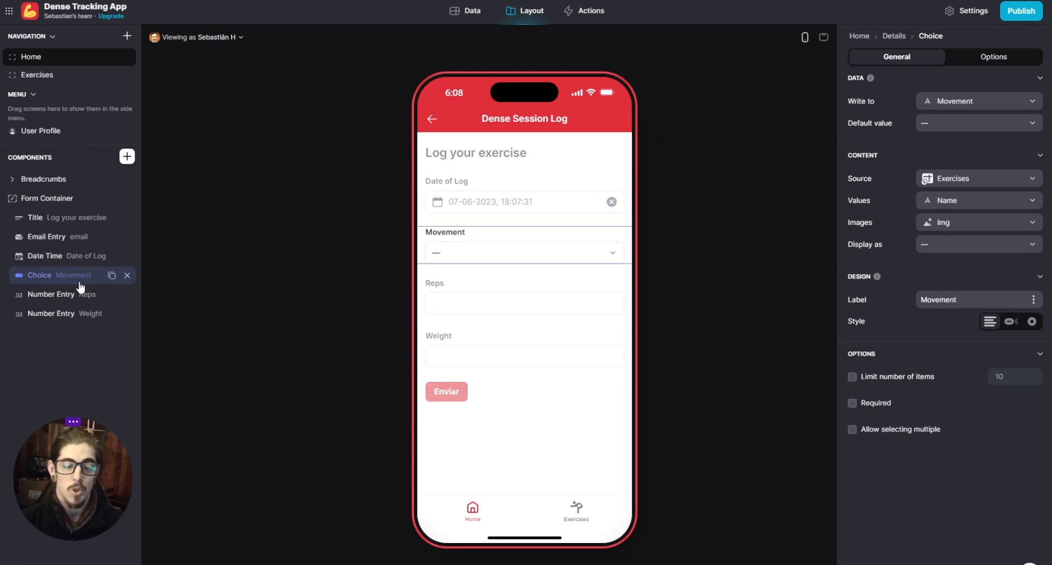
left_click(960, 245)
left_click(948, 300)
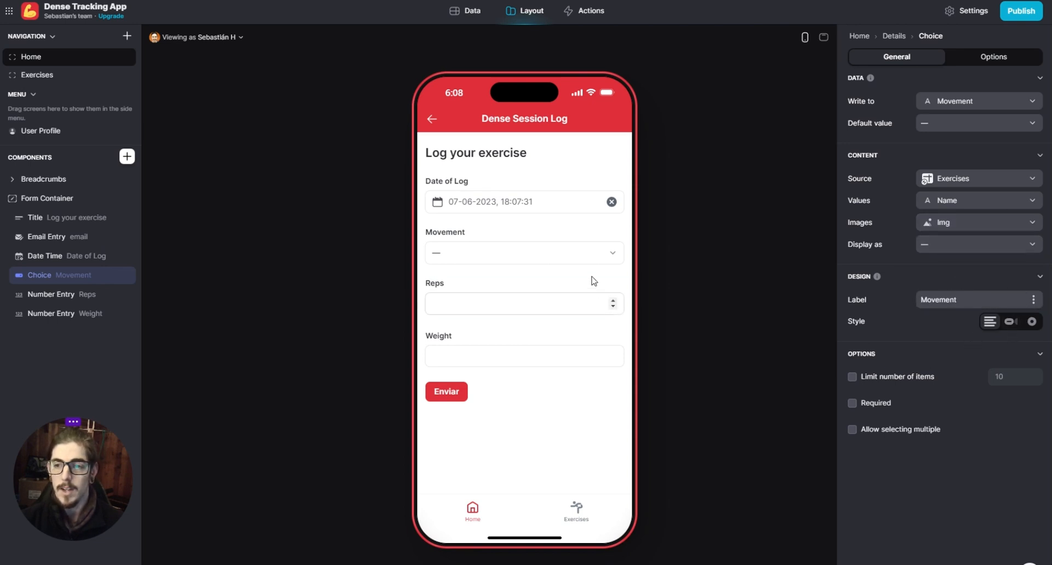
- Compare the Movement choice's dropdown, chips and radio button styles in the preview, and settle on Chips
left_click(1010, 325)
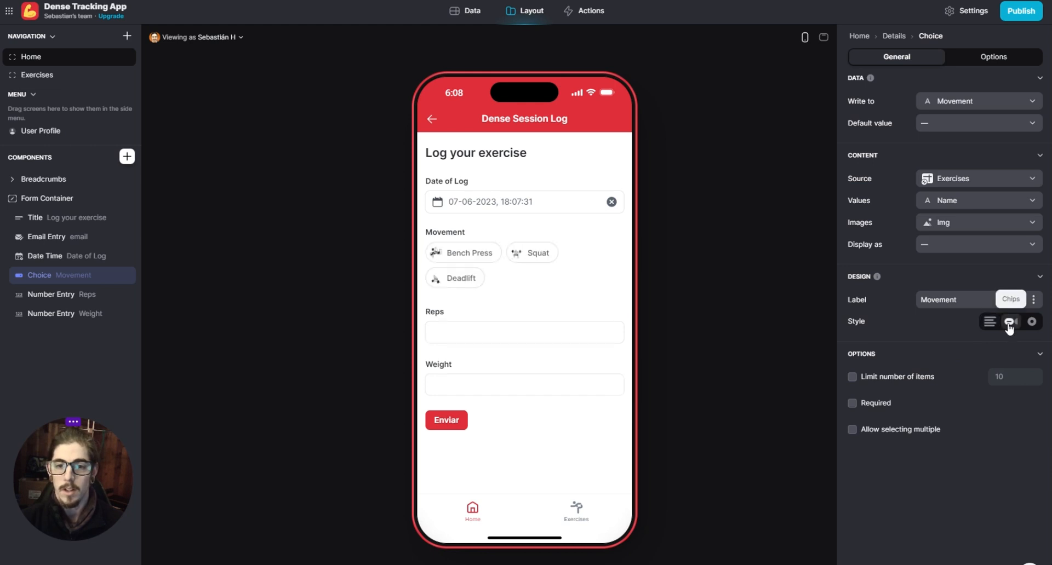
left_click(1033, 322)
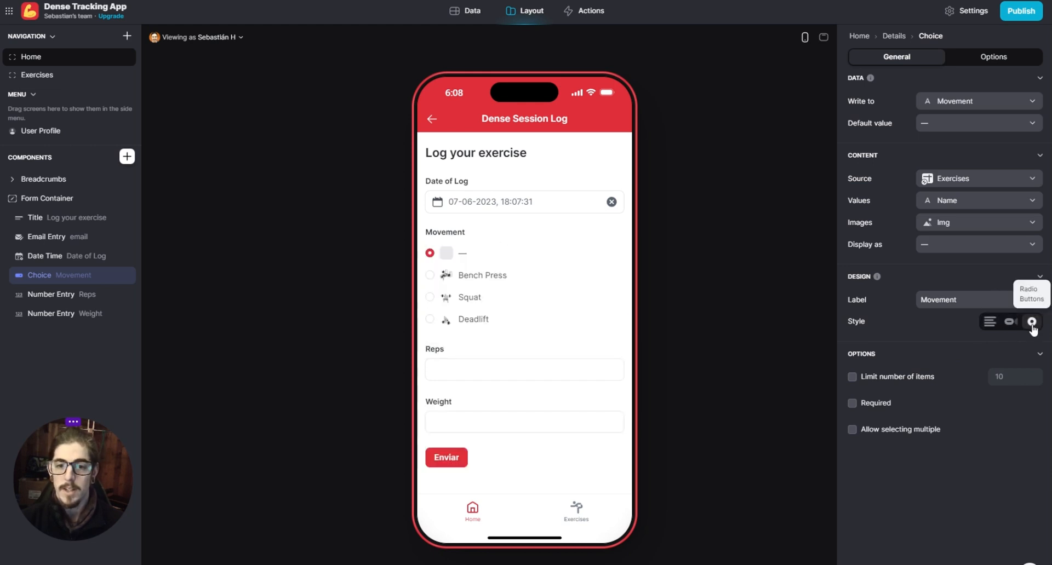
left_click(1011, 322)
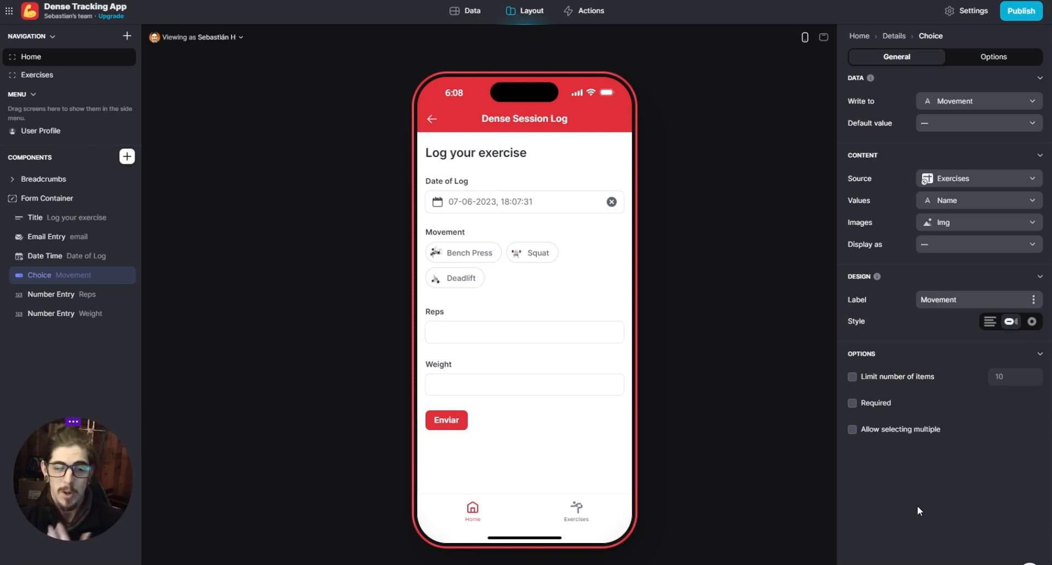
left_click(989, 322)
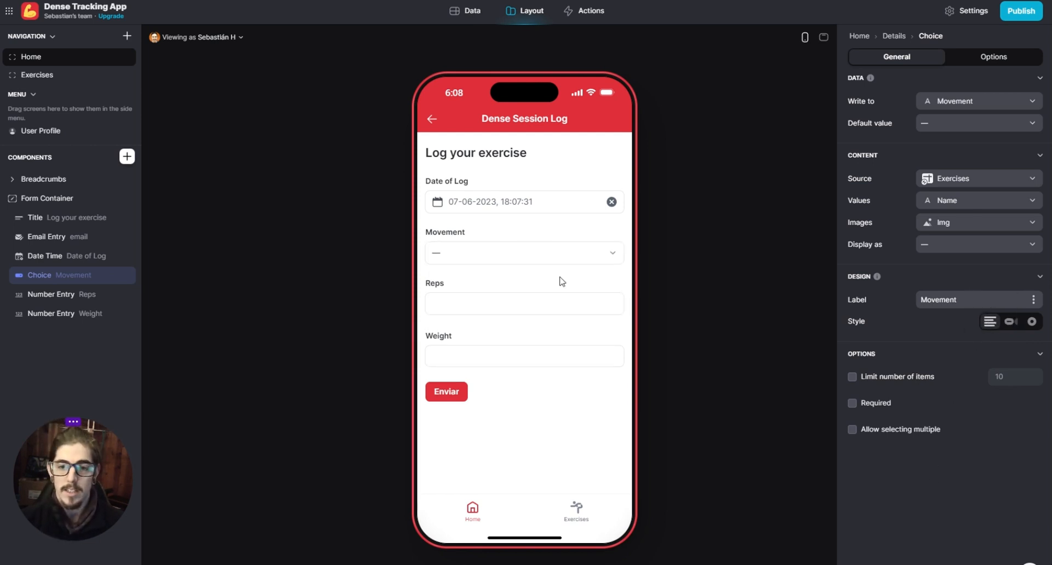
left_click(603, 251)
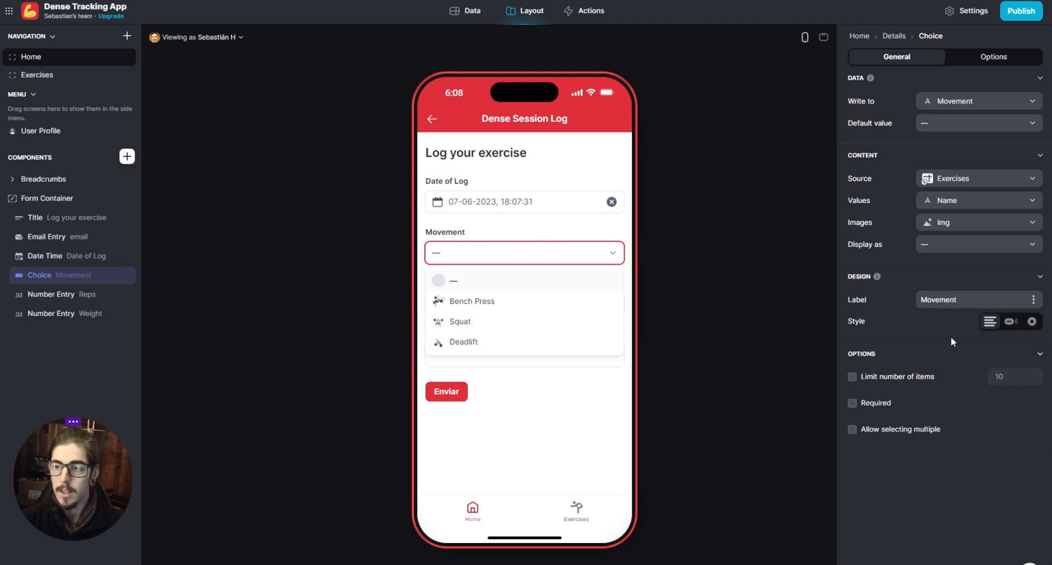
left_click(1011, 322)
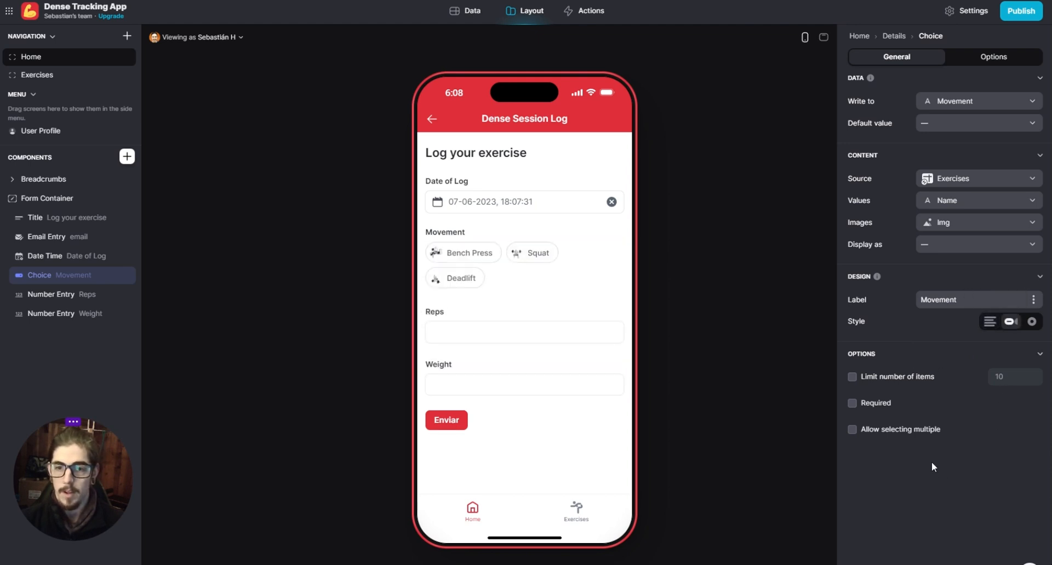
- Make both the Movement choice and the Date of Log entry required
left_click(852, 404)
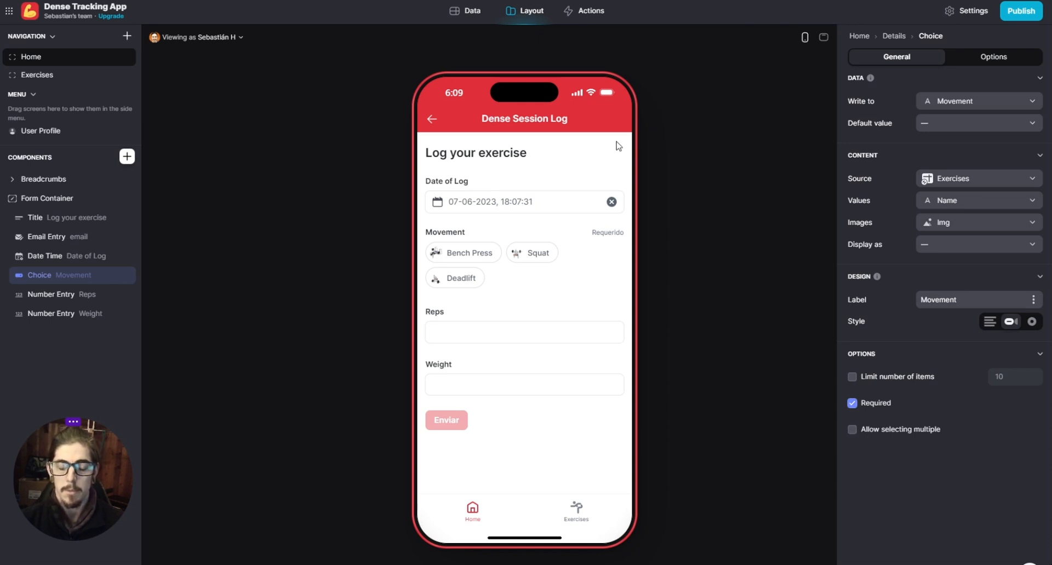
left_click(50, 258)
left_click(852, 256)
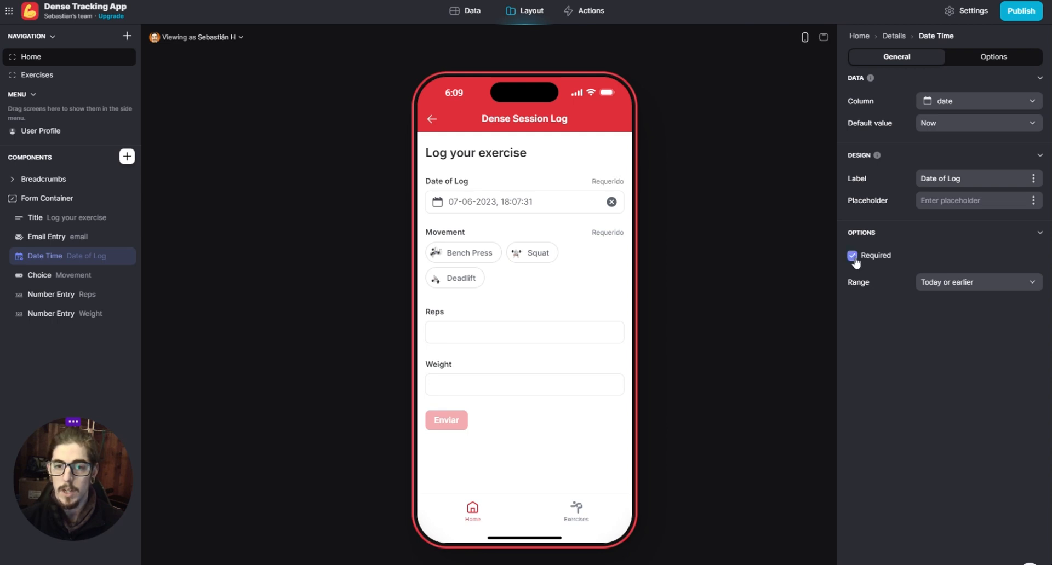
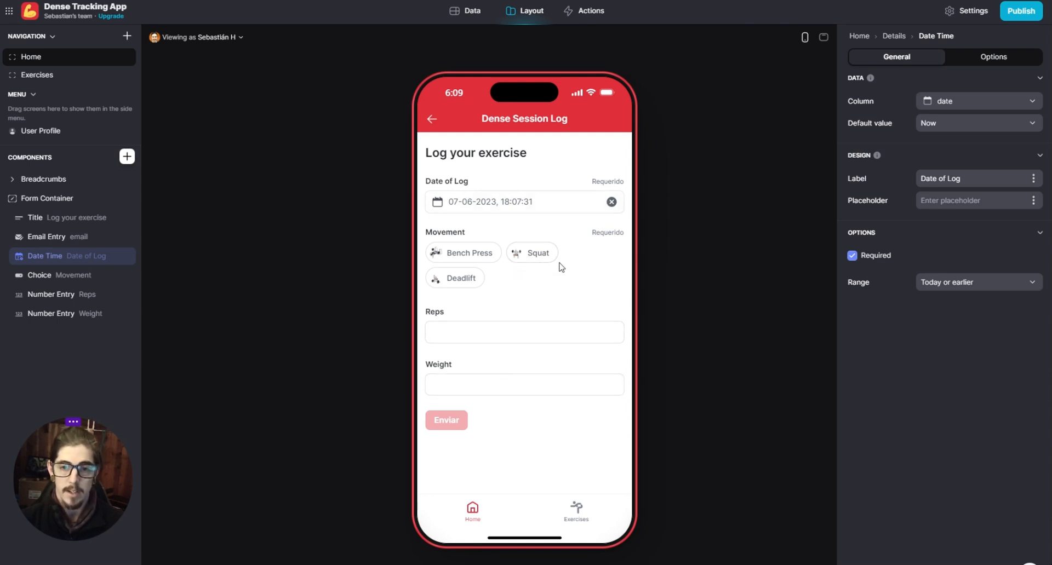
- Choose Squat in the preview form, then give the Reps entry a minimum of 1 and maximum of 10 and make it required
left_click(543, 255)
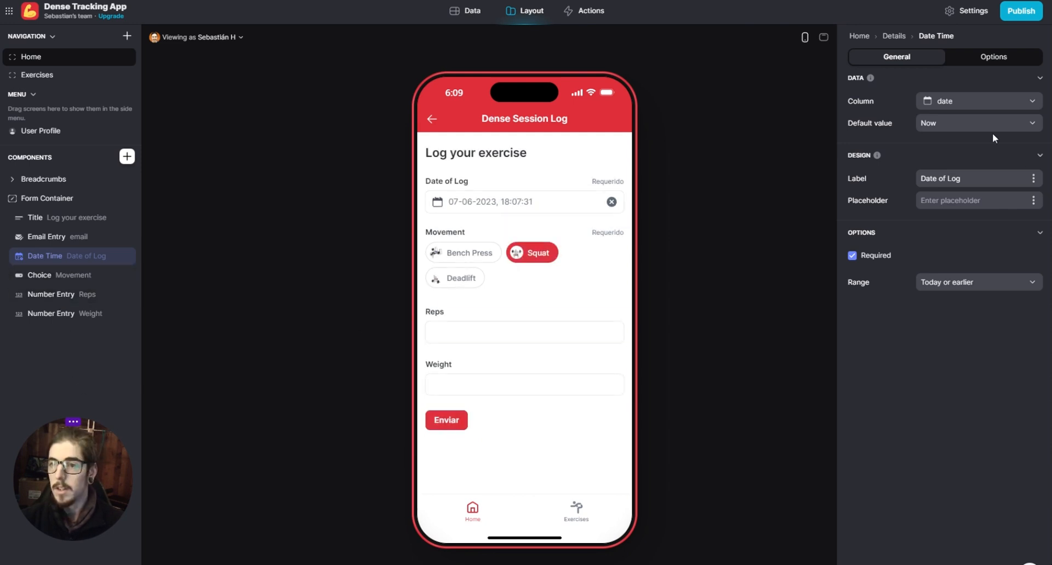
left_click(64, 304)
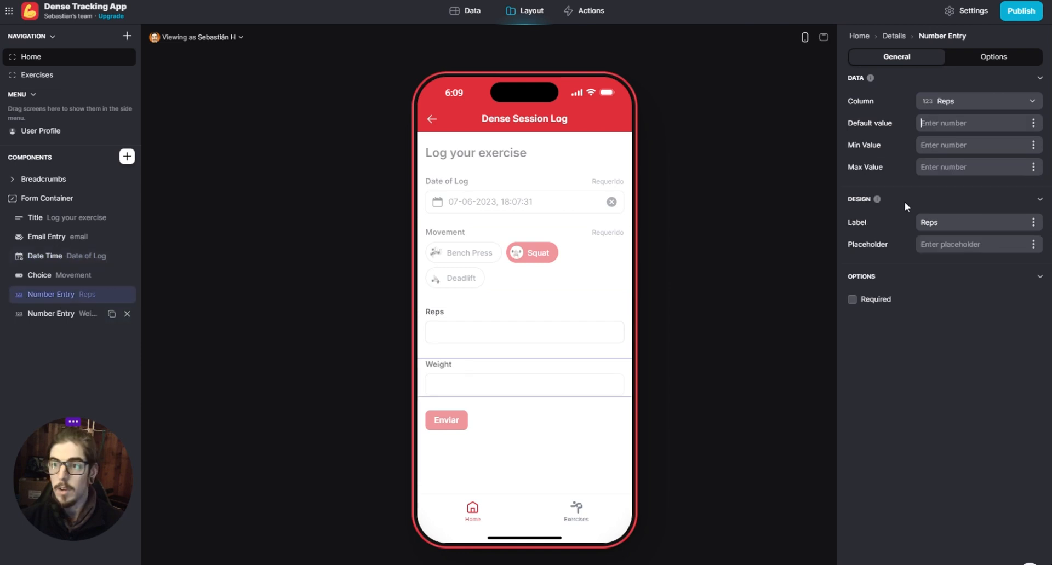
left_click(992, 123)
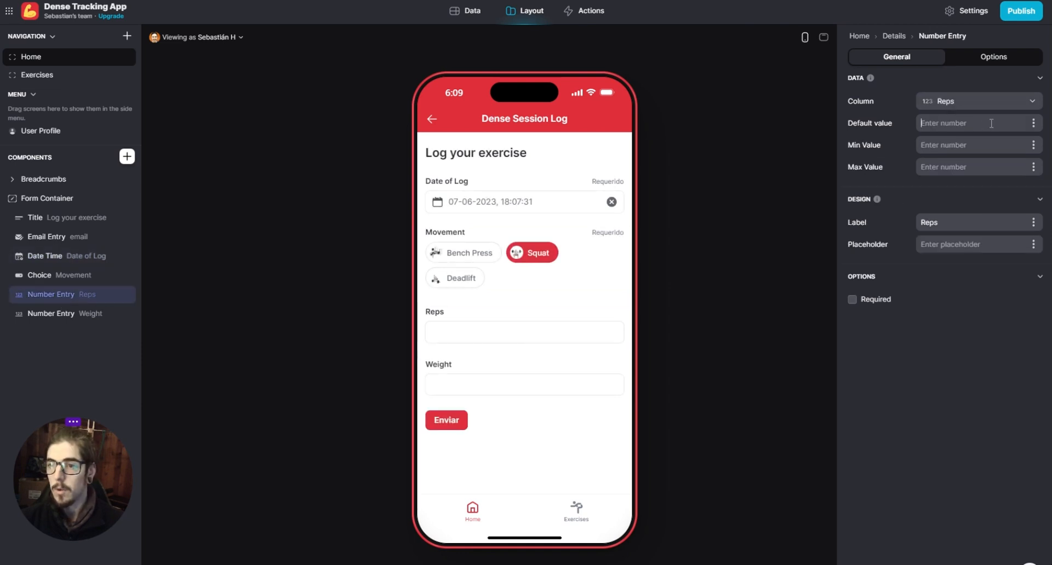
left_click(1030, 148)
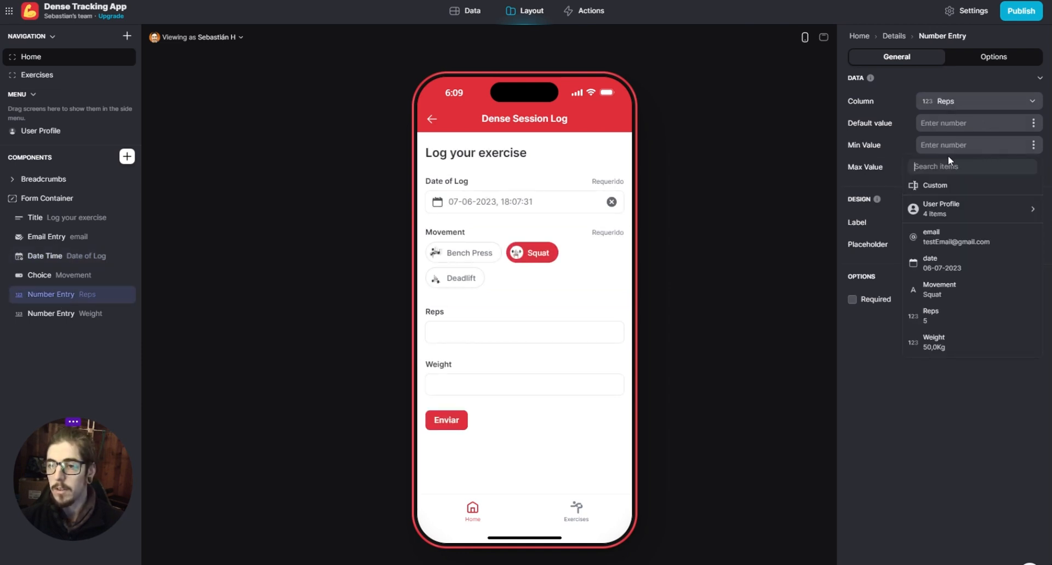
type("0")
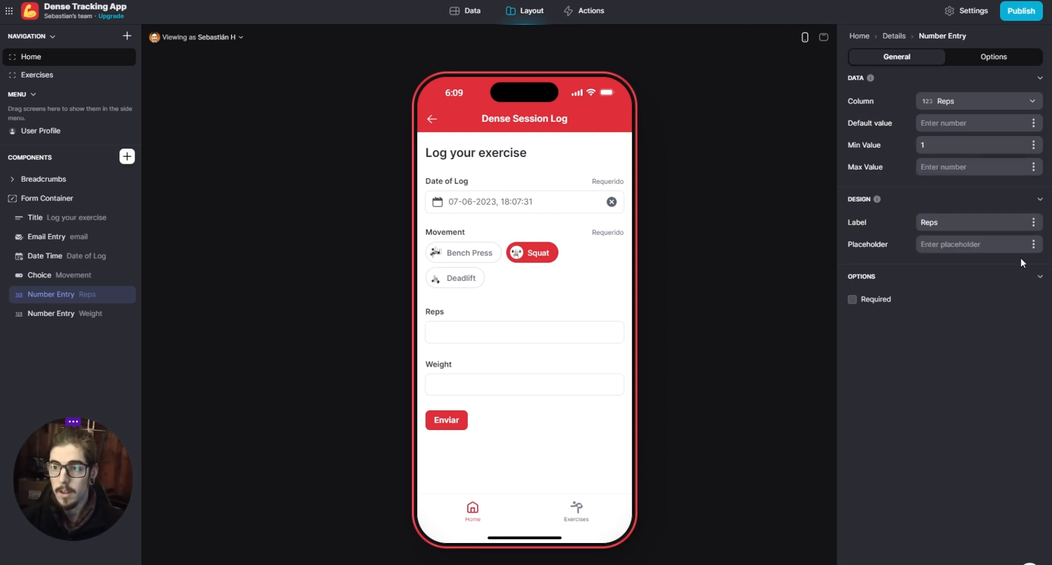
type("1")
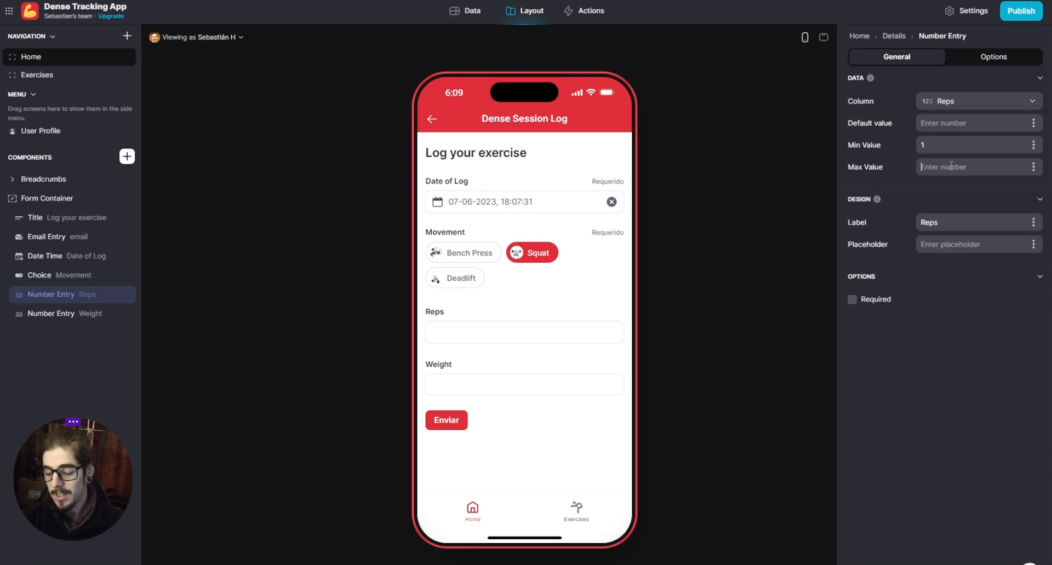
type("10")
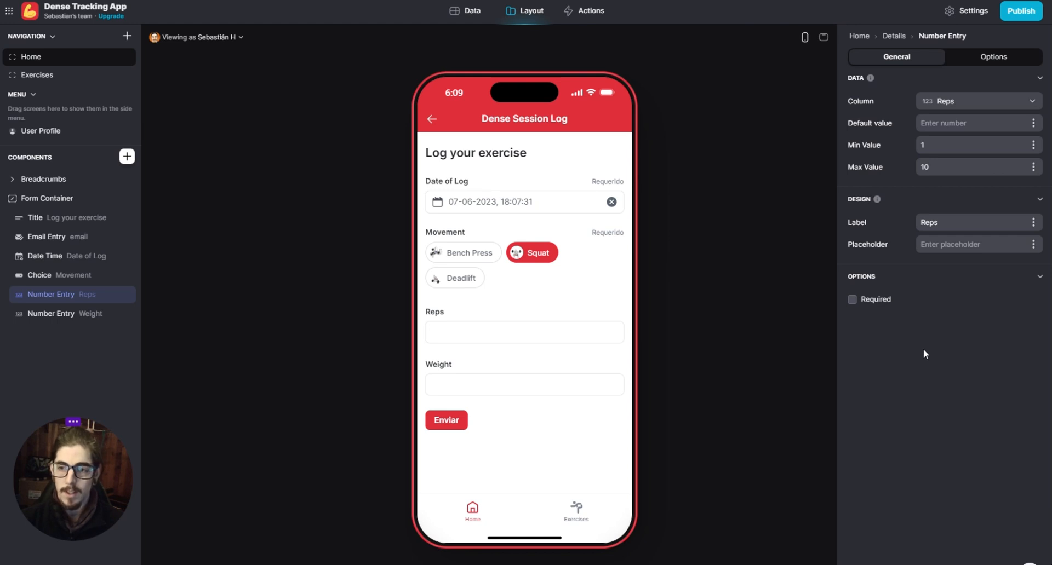
left_click(852, 299)
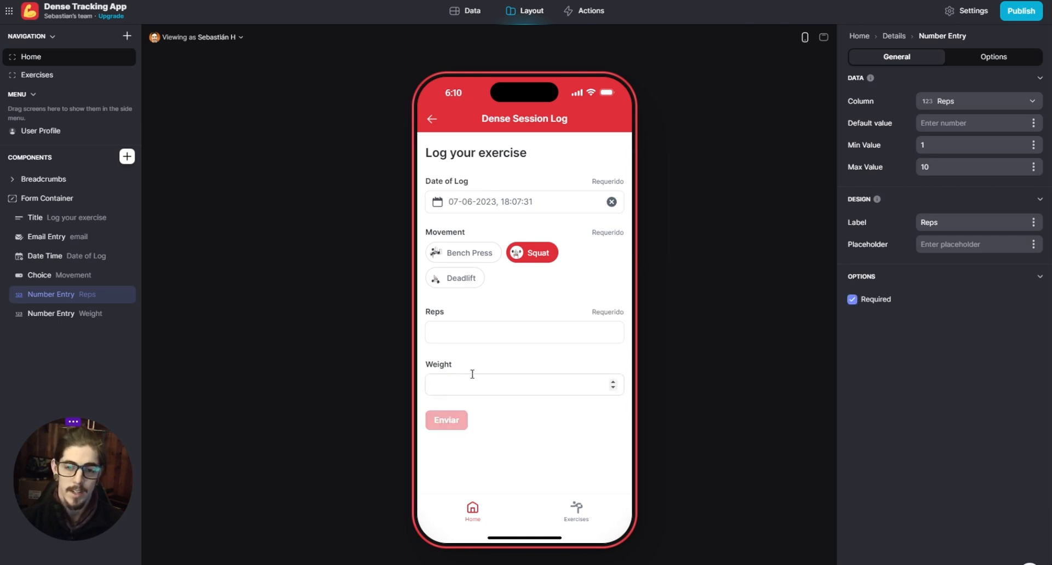
- Give the form's Weight entry a minimum of 1 and a maximum of 200, and make it required
left_click(51, 313)
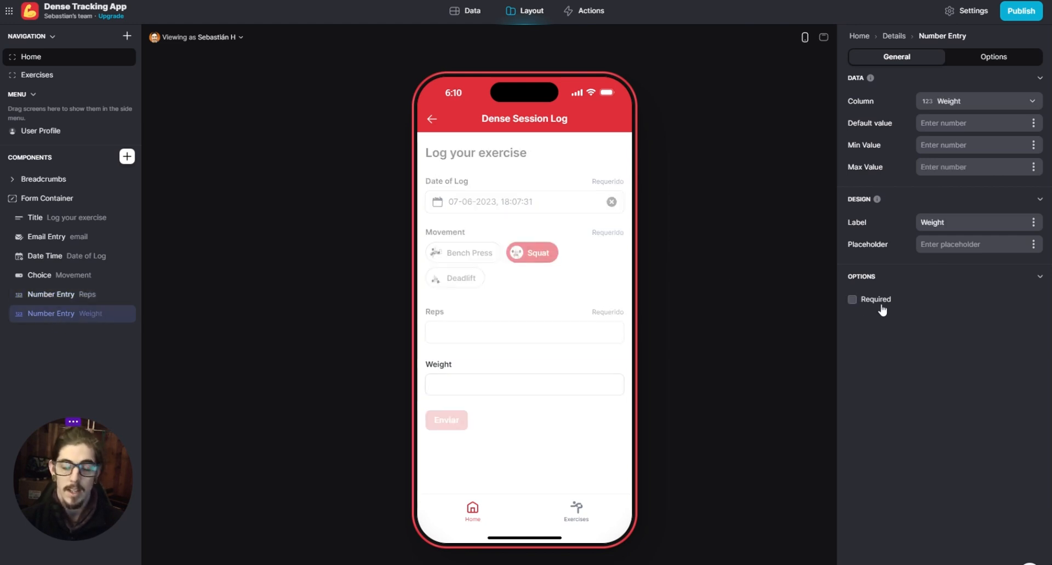
left_click(948, 146)
type("1")
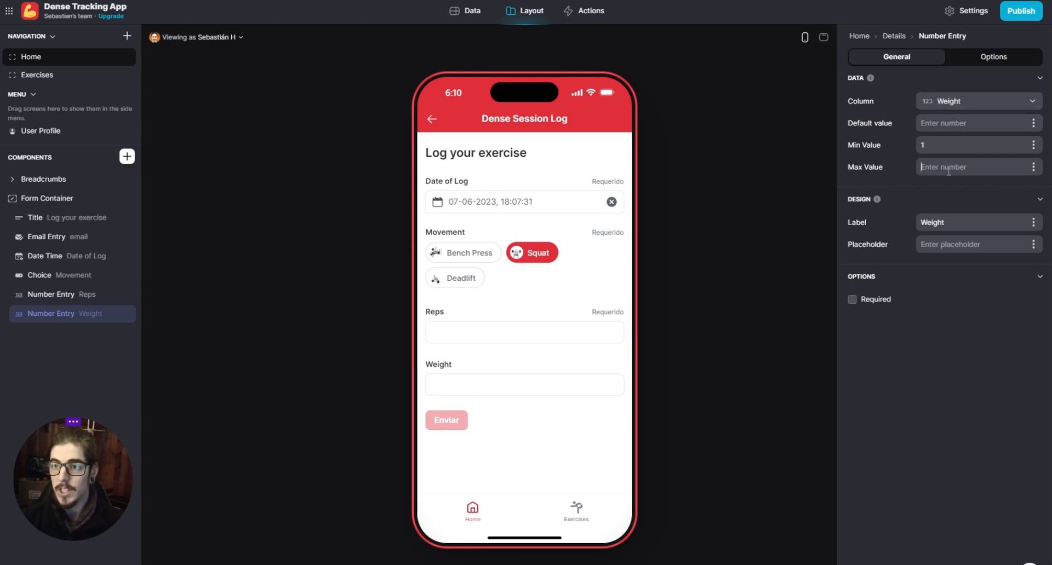
type("200")
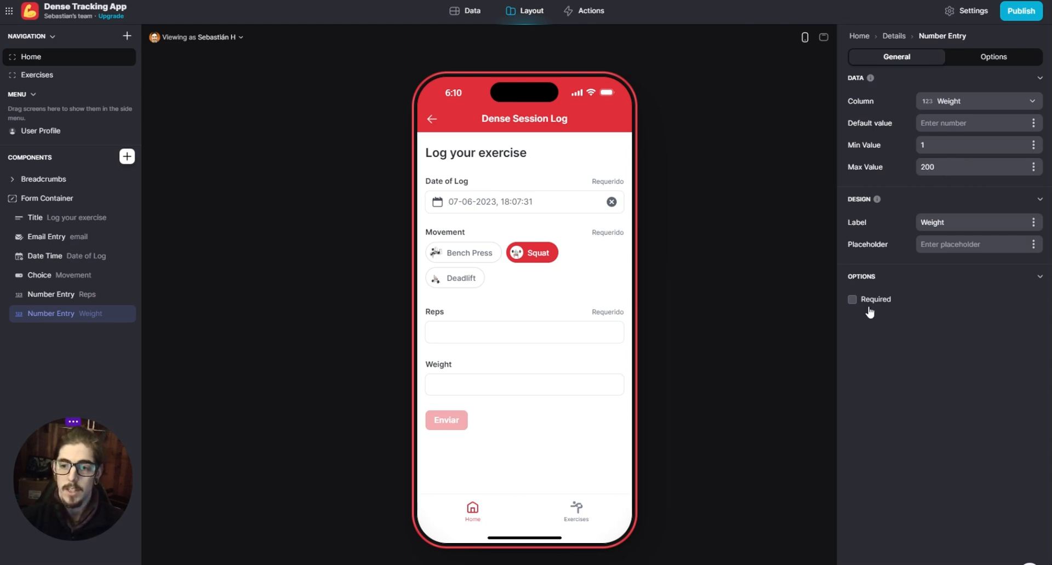
left_click(852, 300)
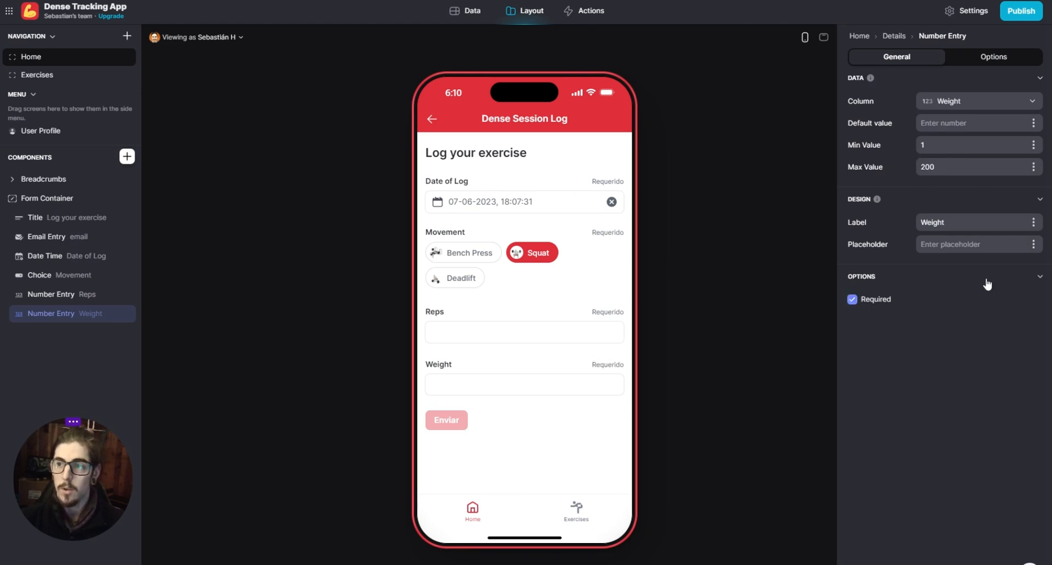
left_click(747, 366)
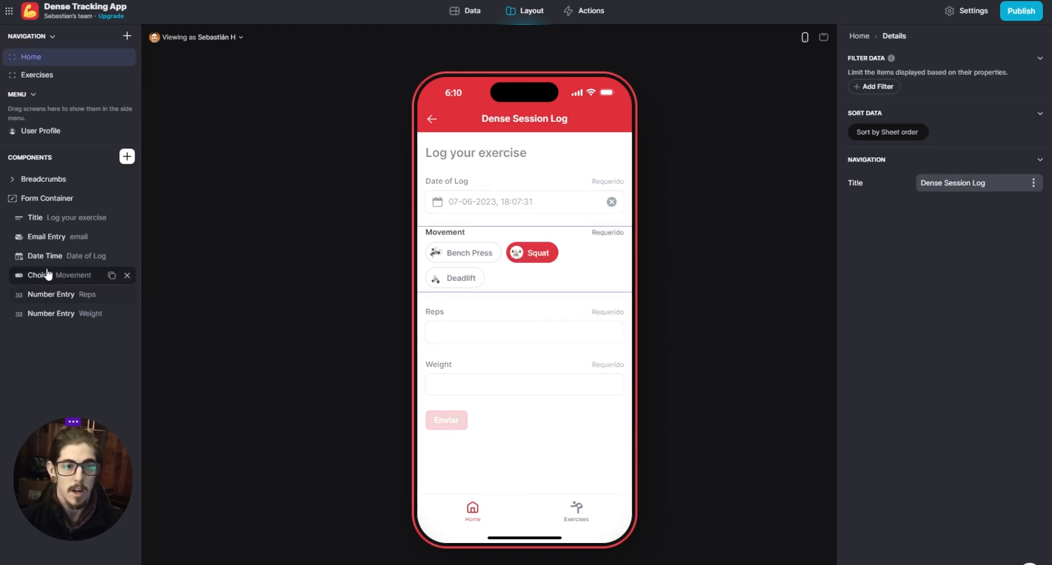
- Set the message of the form container's after-submit notification to "Yey!"
left_click(47, 200)
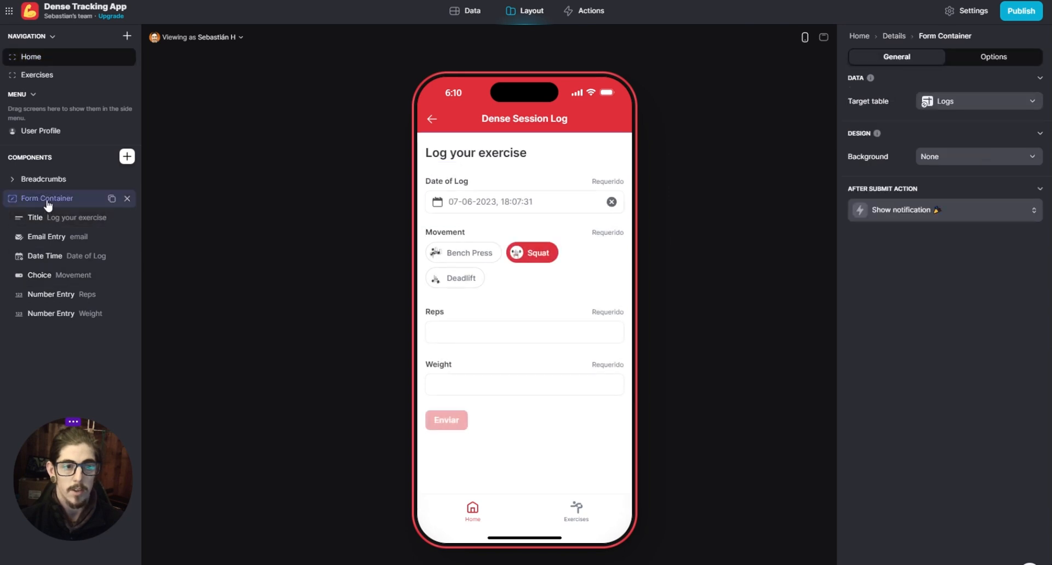
left_click(984, 65)
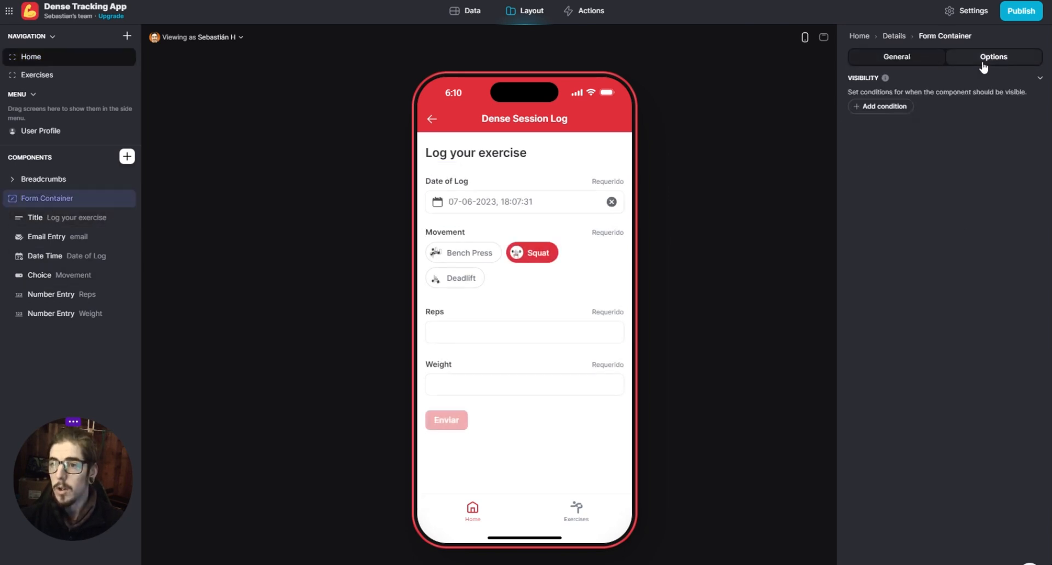
left_click(914, 65)
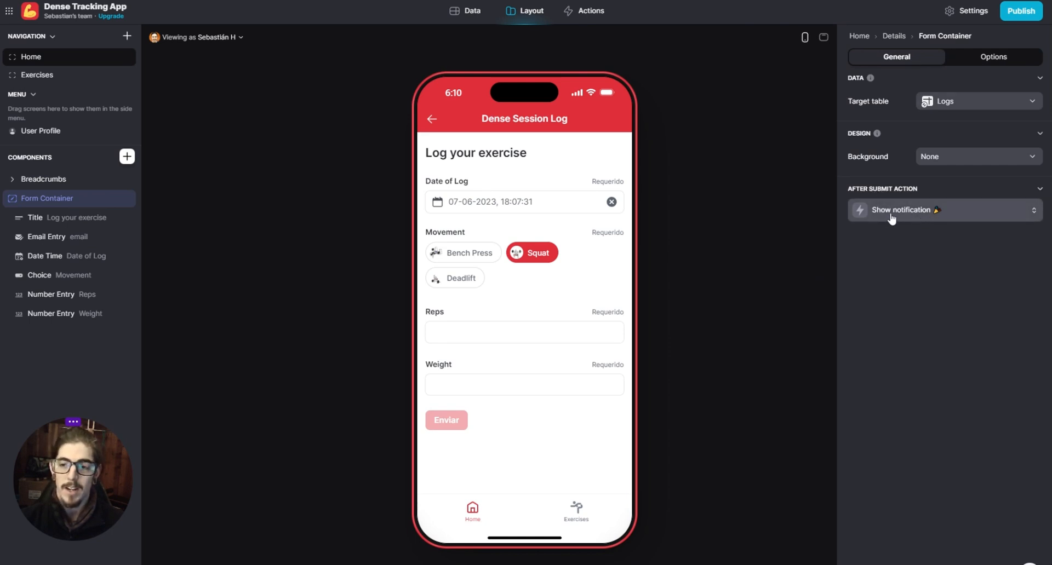
left_click(861, 216)
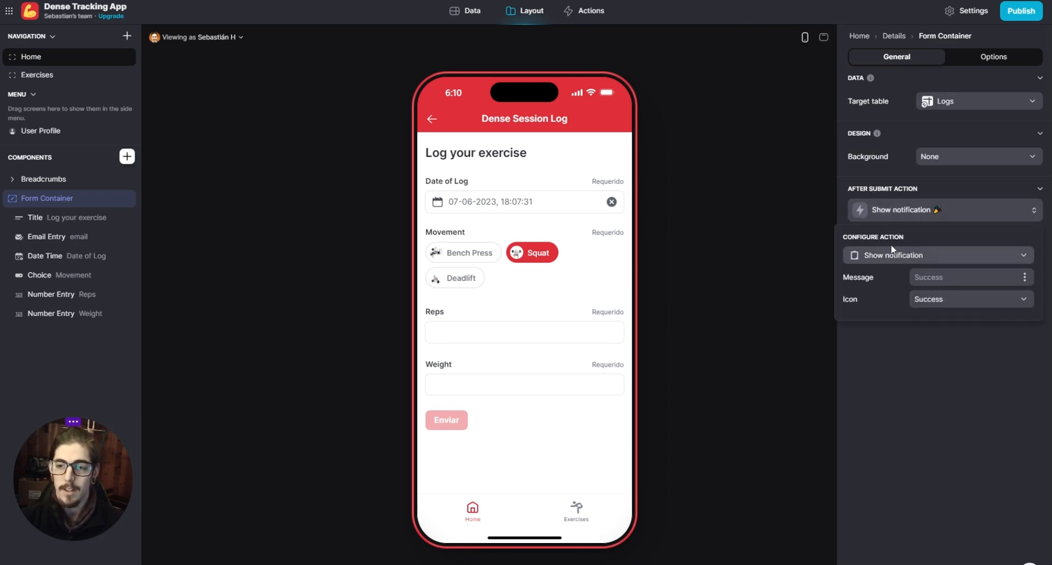
left_click(953, 279)
type("Yeh")
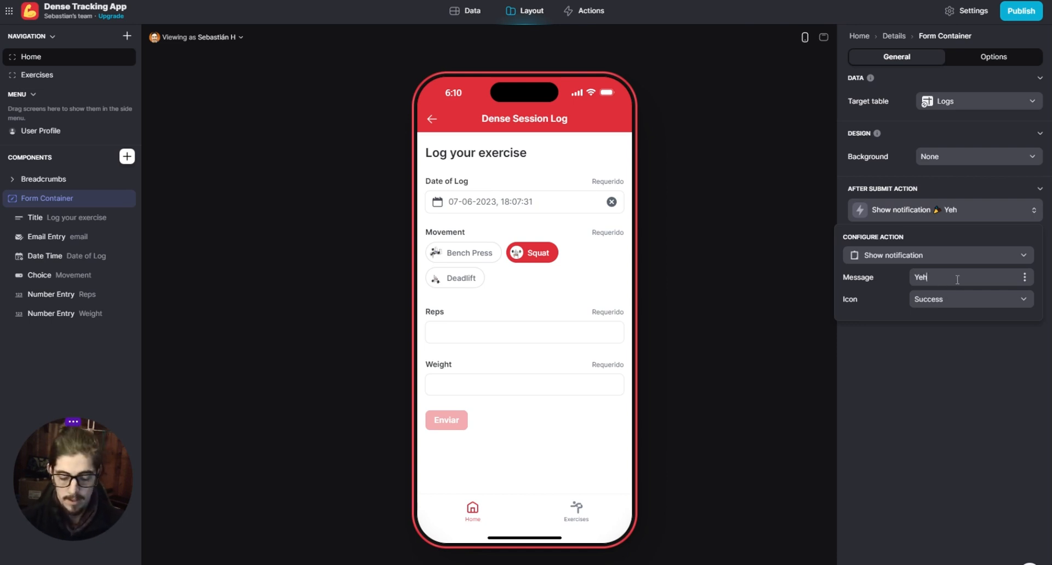
left_click(977, 364)
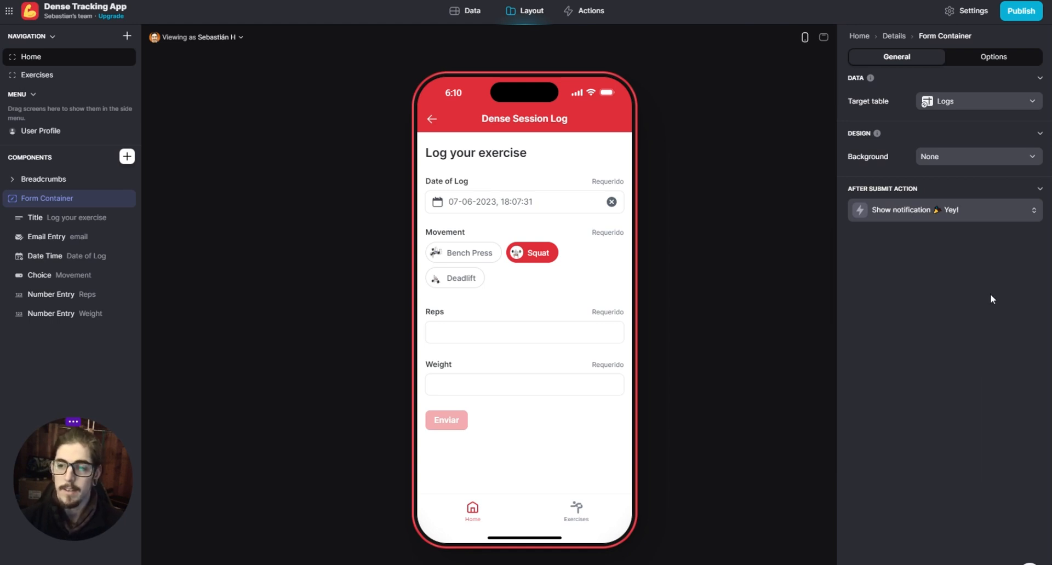
- Fill in the preview form with 10 reps and a weight of 50, and submit the Squat entry
left_click(506, 336)
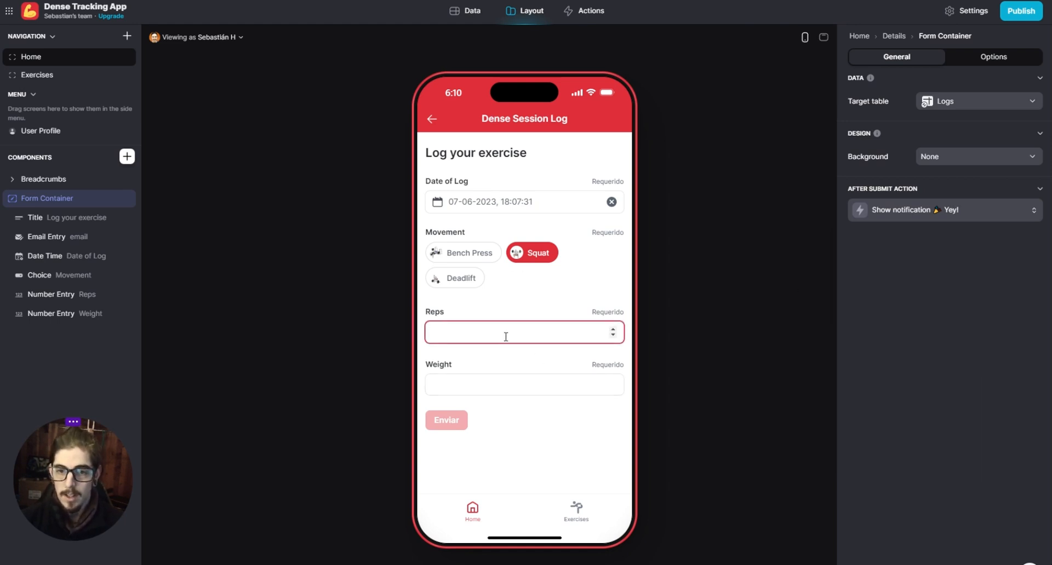
type("10")
left_click(473, 375)
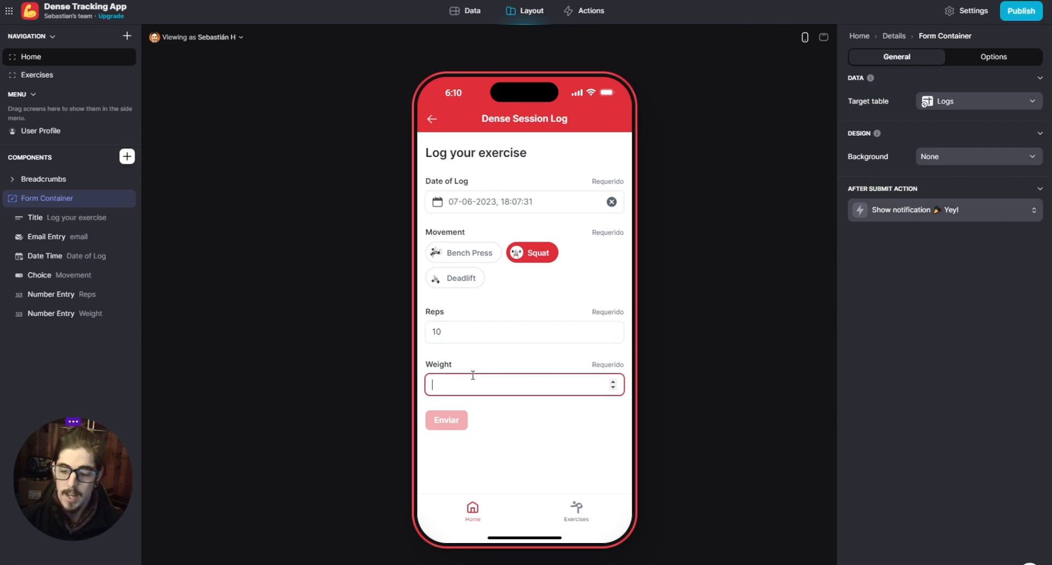
type("50")
left_click(518, 436)
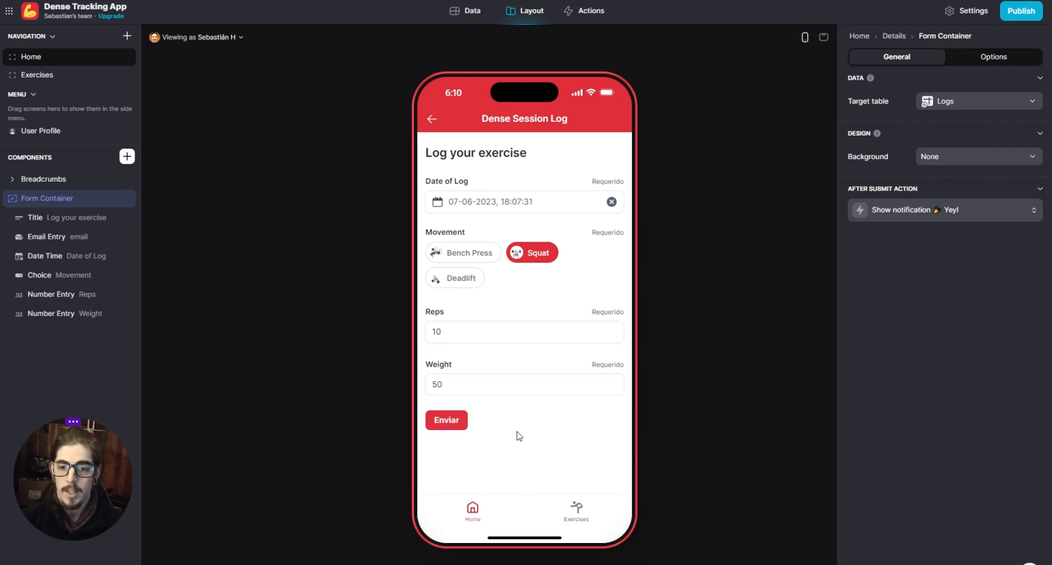
left_click(443, 421)
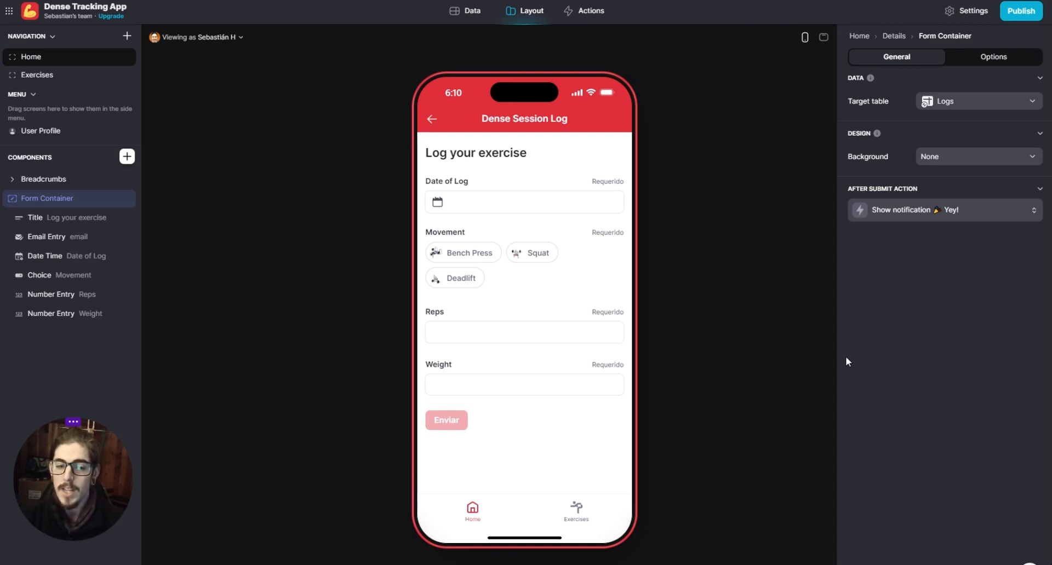
- Check the home screen's log list and the Logs table for the submitted entry
left_click(433, 120)
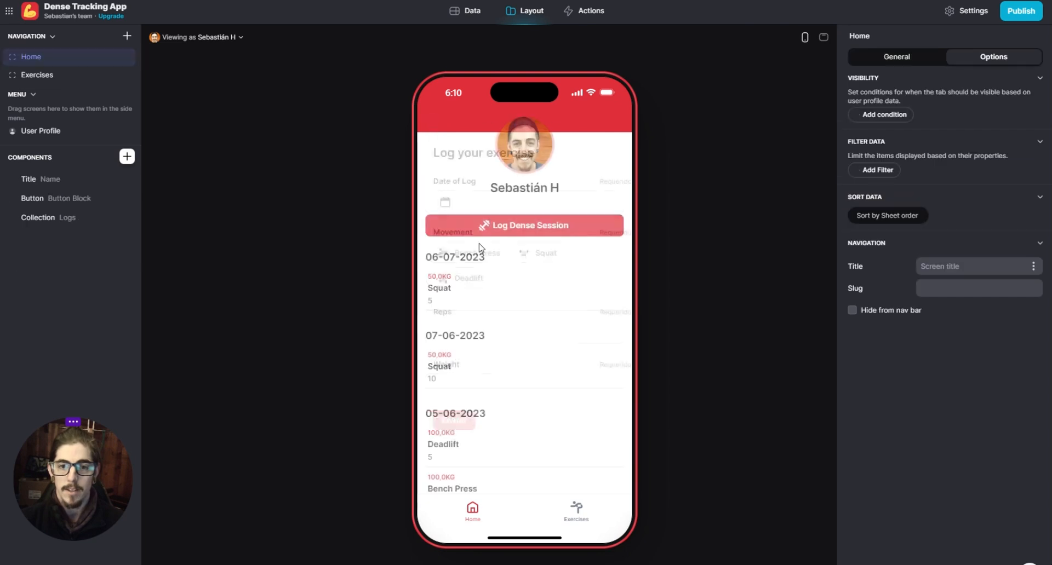
scroll(497, 303, "down", 1)
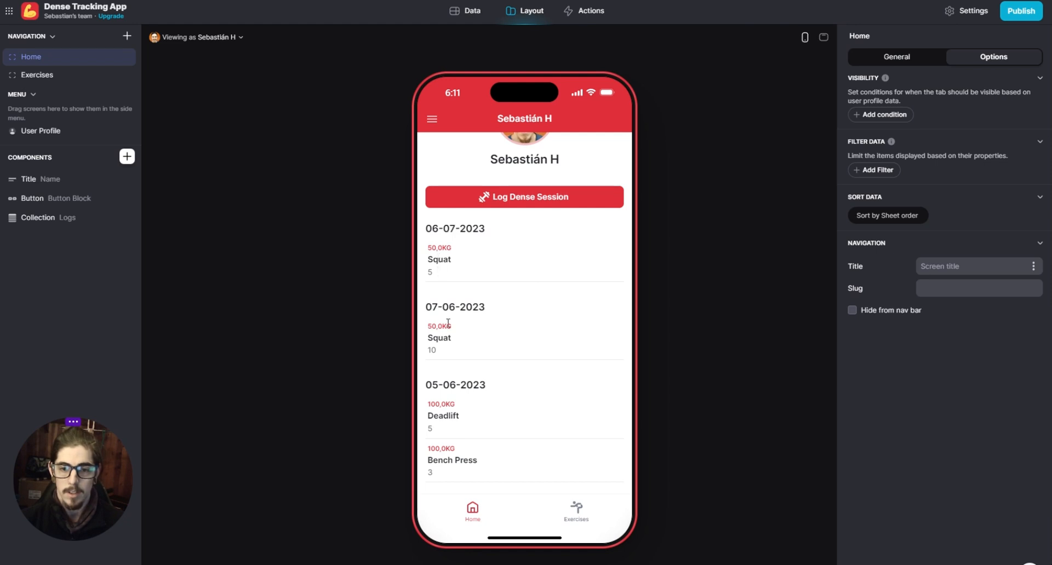
scroll(463, 344, "up", 1)
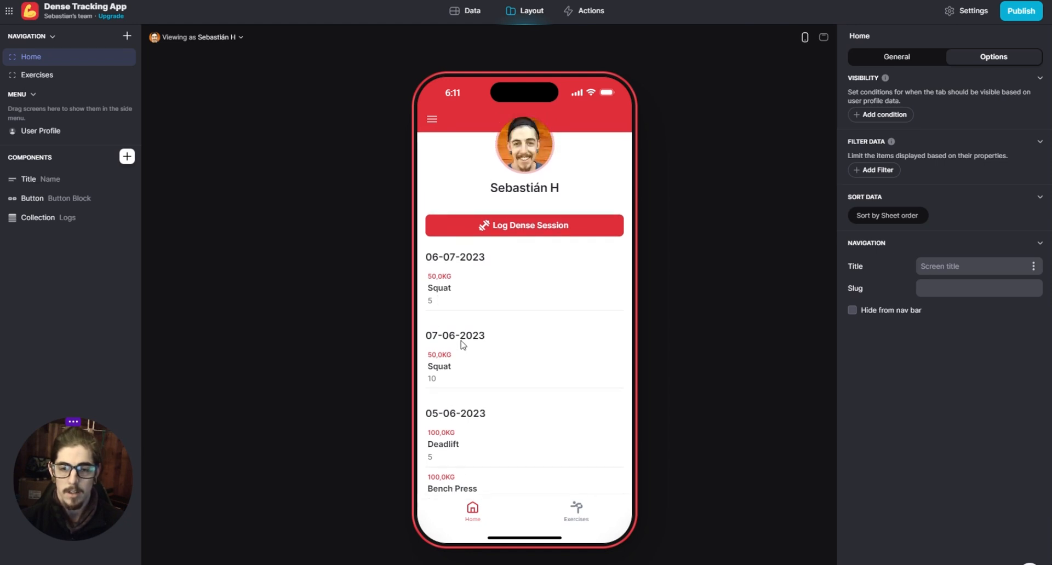
left_click(466, 10)
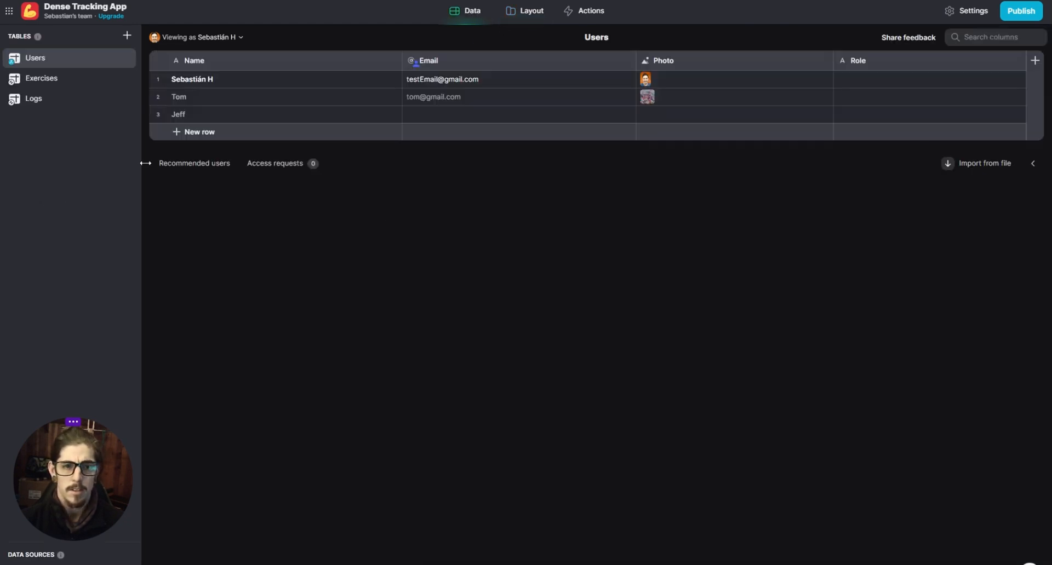
left_click(36, 101)
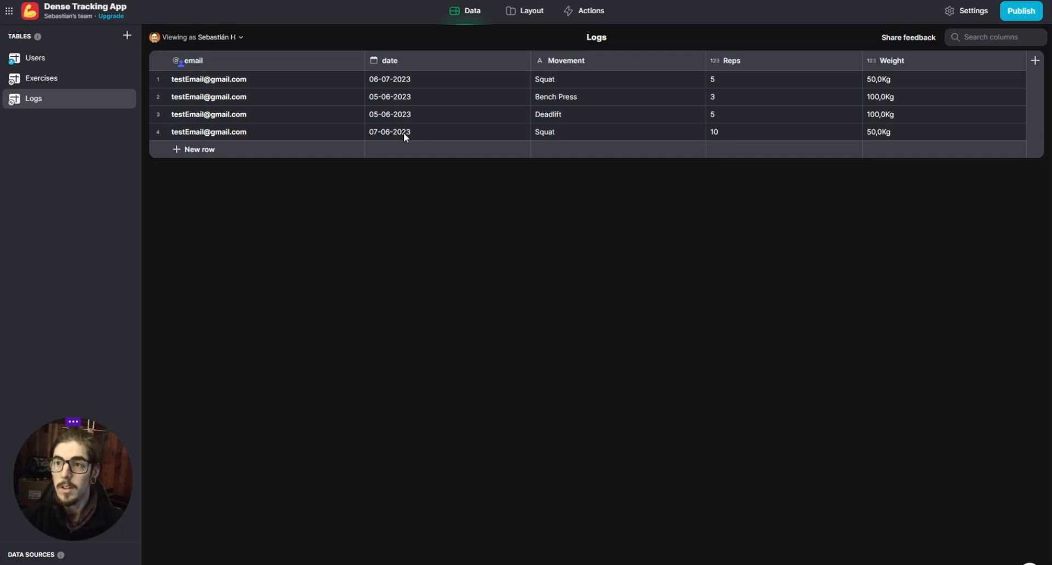
- Reopen the session form from the home screen to review its after-submit notification settings, and return to the home screen's log list
left_click(529, 11)
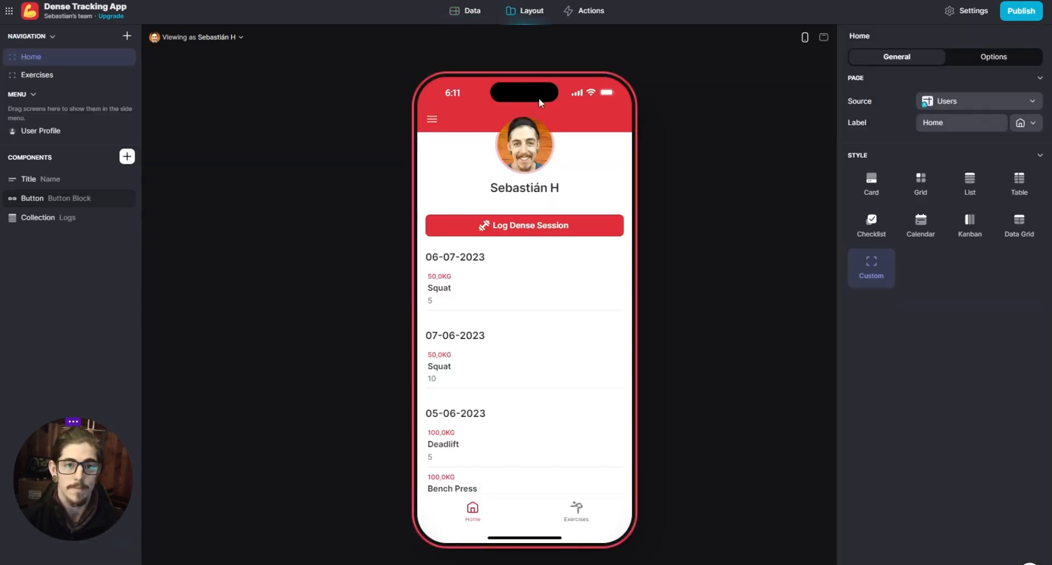
left_click(529, 229)
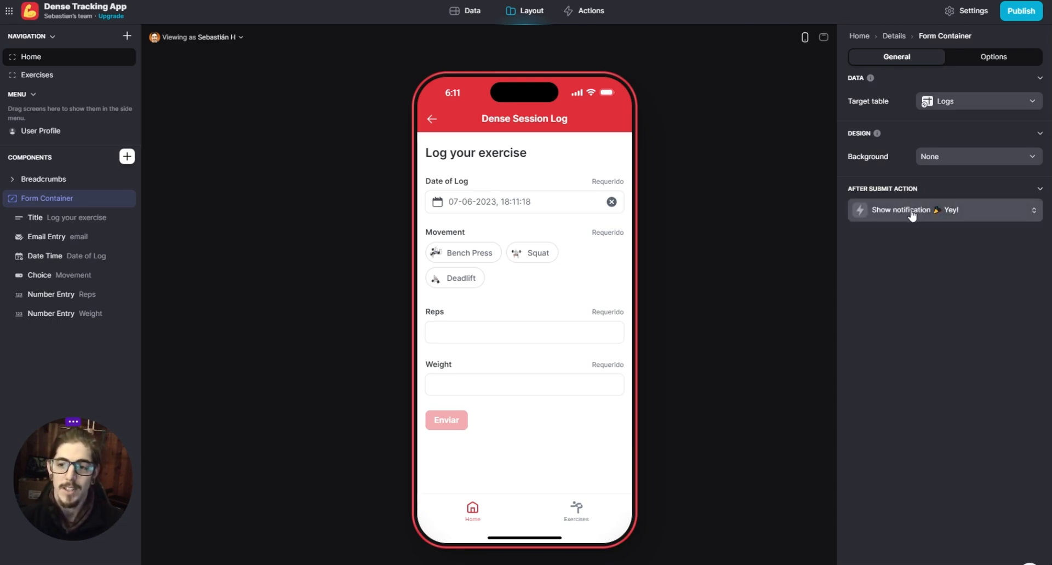
left_click(881, 203)
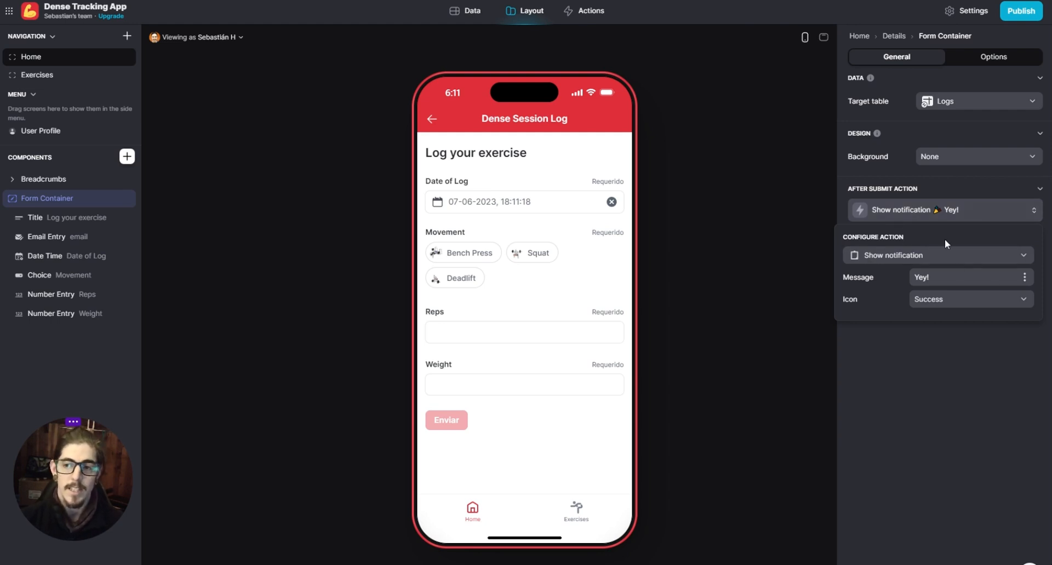
left_click(956, 366)
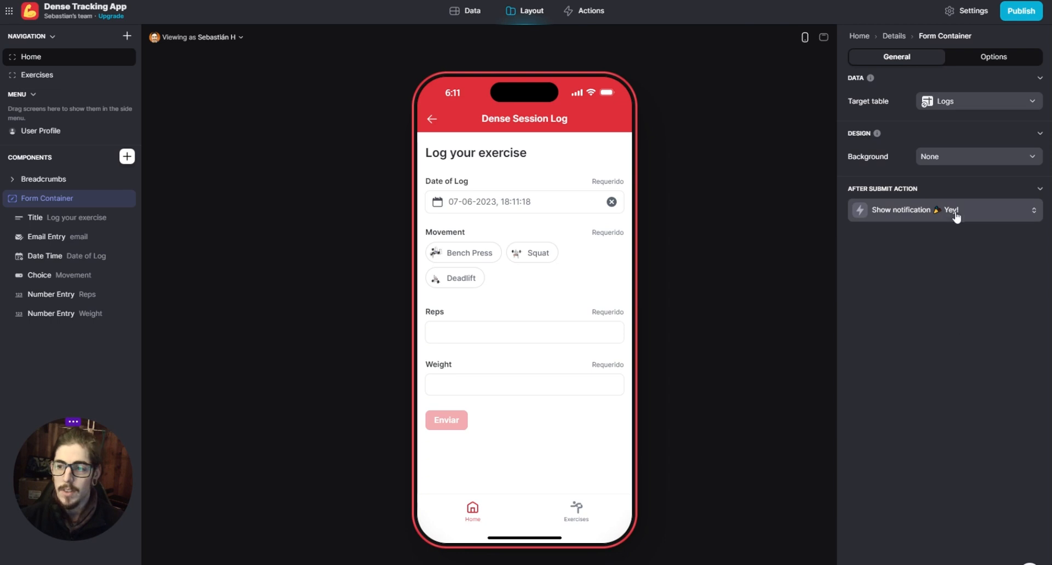
left_click(954, 215)
left_click(949, 377)
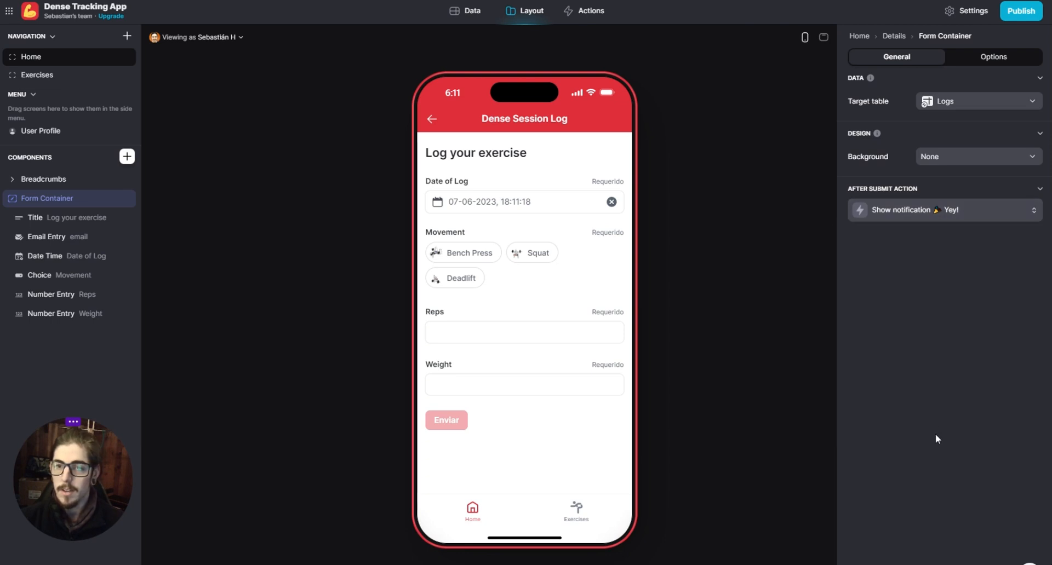
left_click(433, 120)
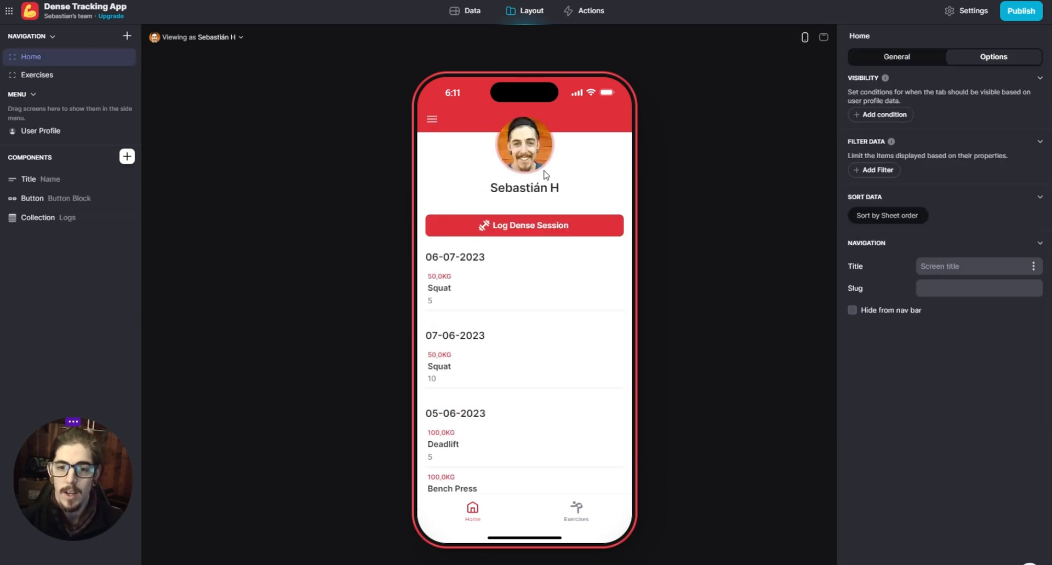
scroll(513, 411, "down", 1)
scroll(560, 424, "up", 1)
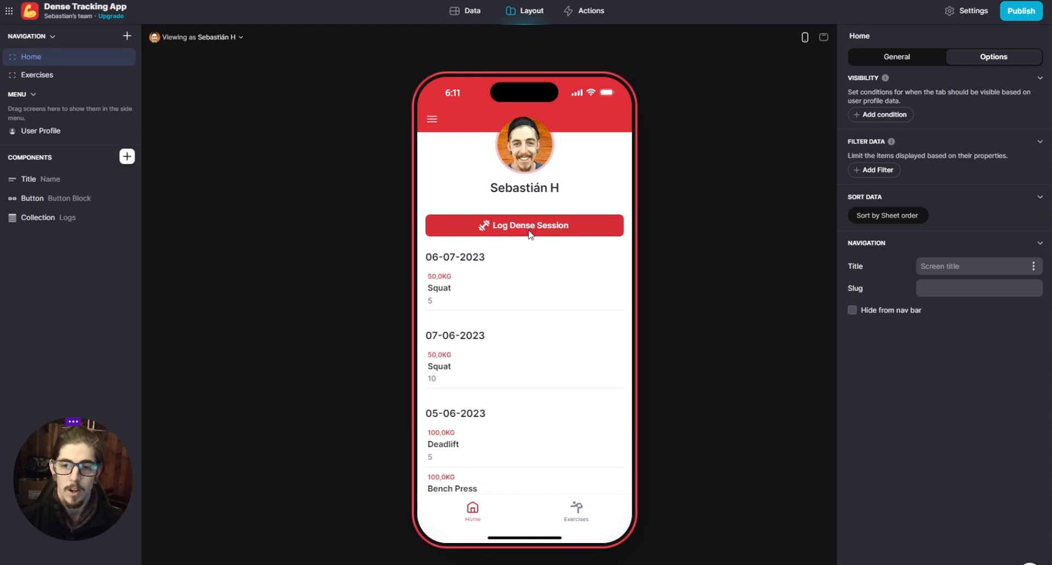
- Open the session log form and submit a Bench Press entry with 5 reps and a weight of 50
left_click(507, 234)
left_click(474, 257)
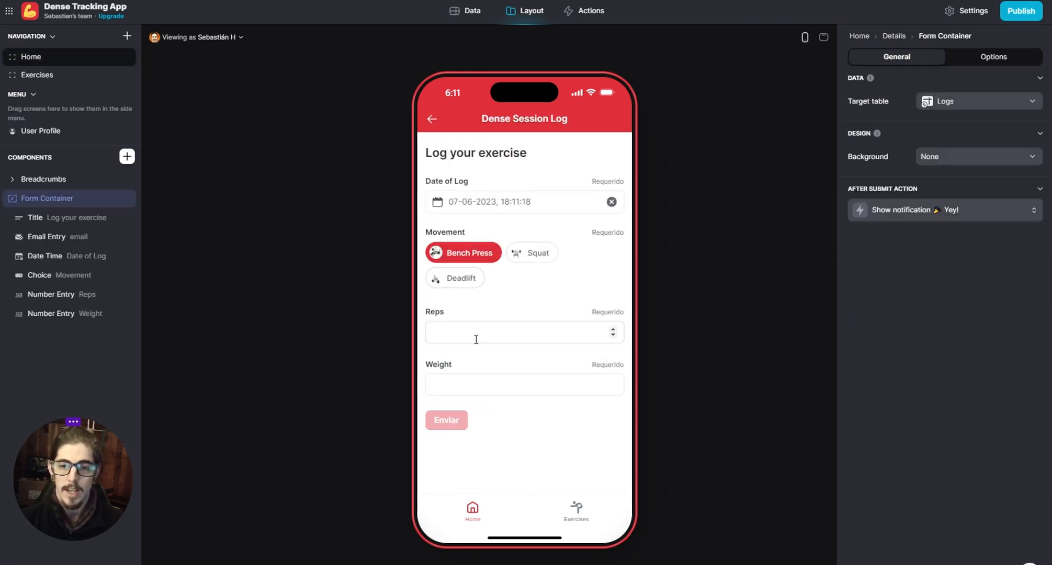
left_click(479, 332)
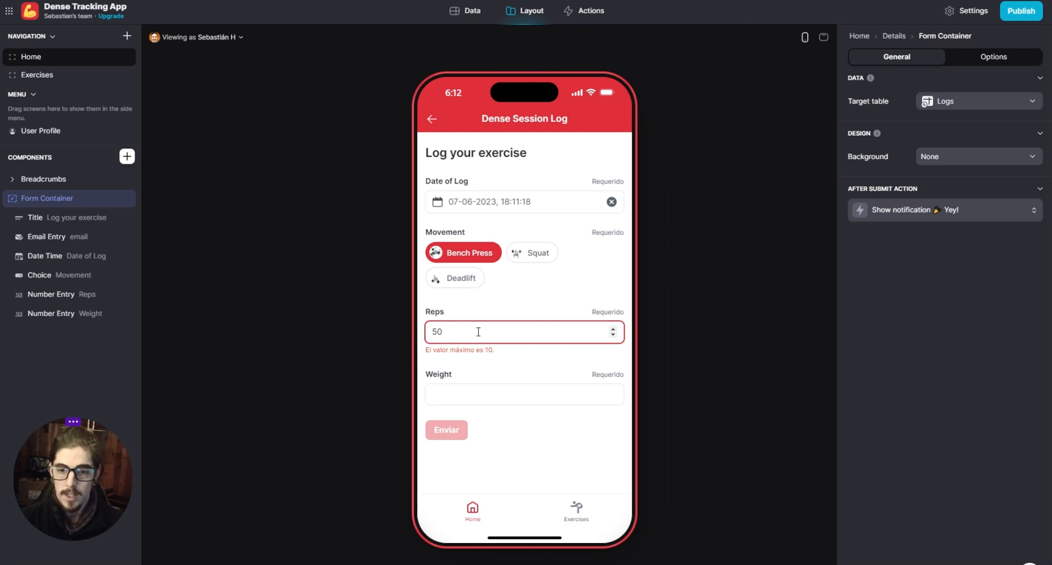
key("BackSpace")
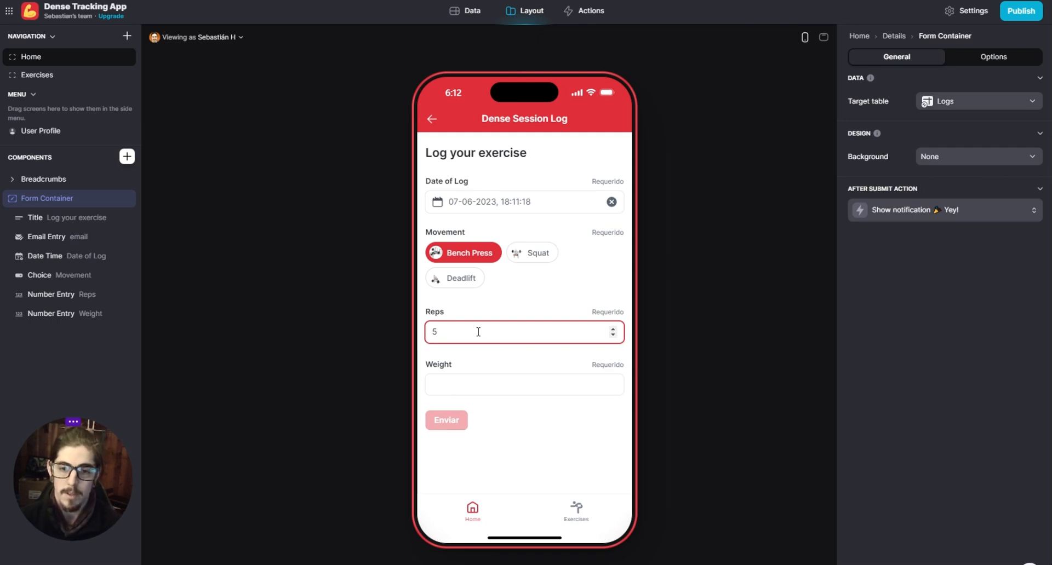
left_click(467, 385)
type("520")
key("BackSpace")
key("BackSpace")
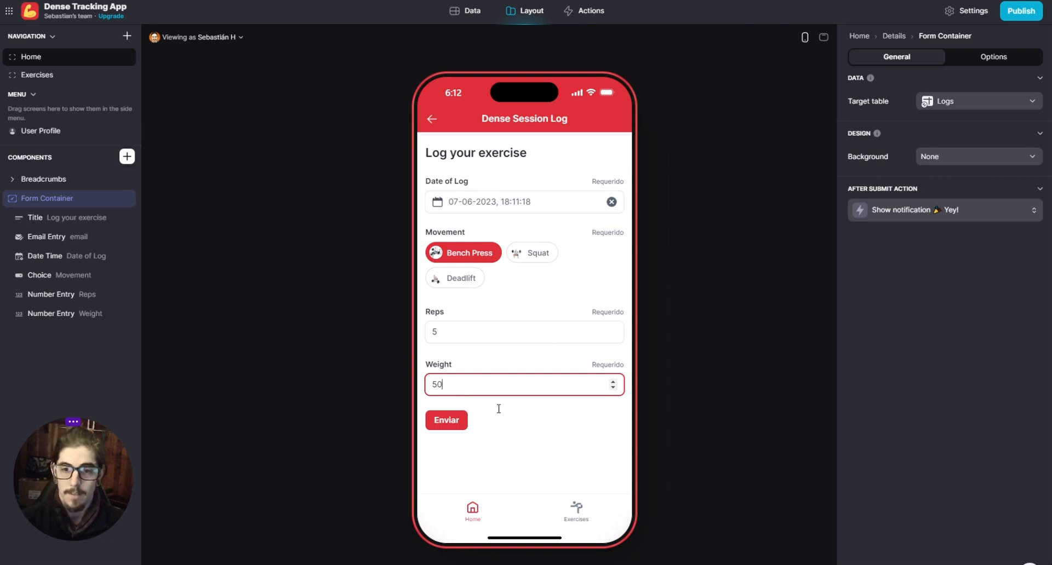
left_click(449, 427)
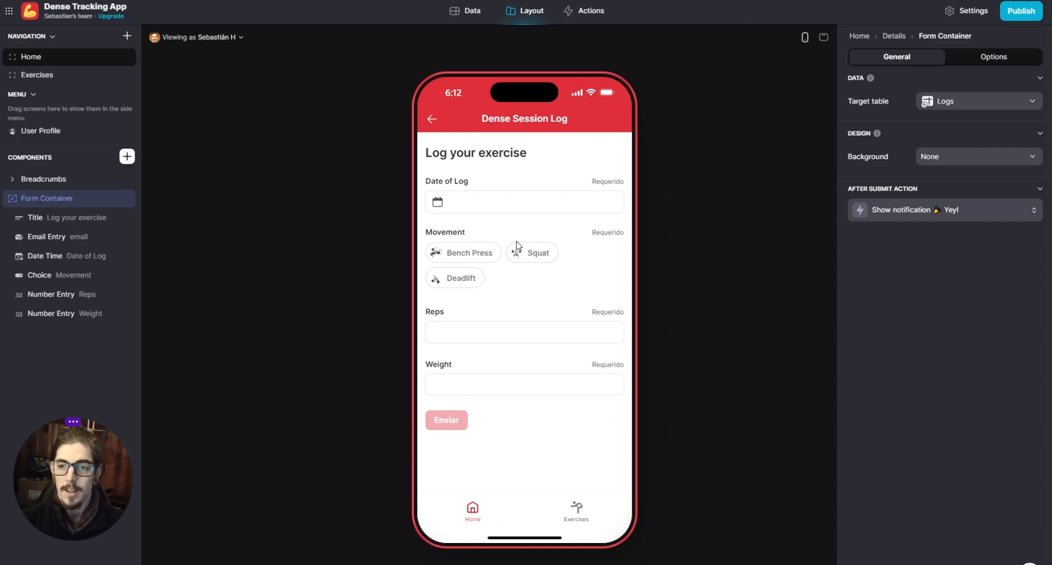
- Change the form container's after-submit action from showing a notification to Go back
left_click(907, 210)
left_click(926, 262)
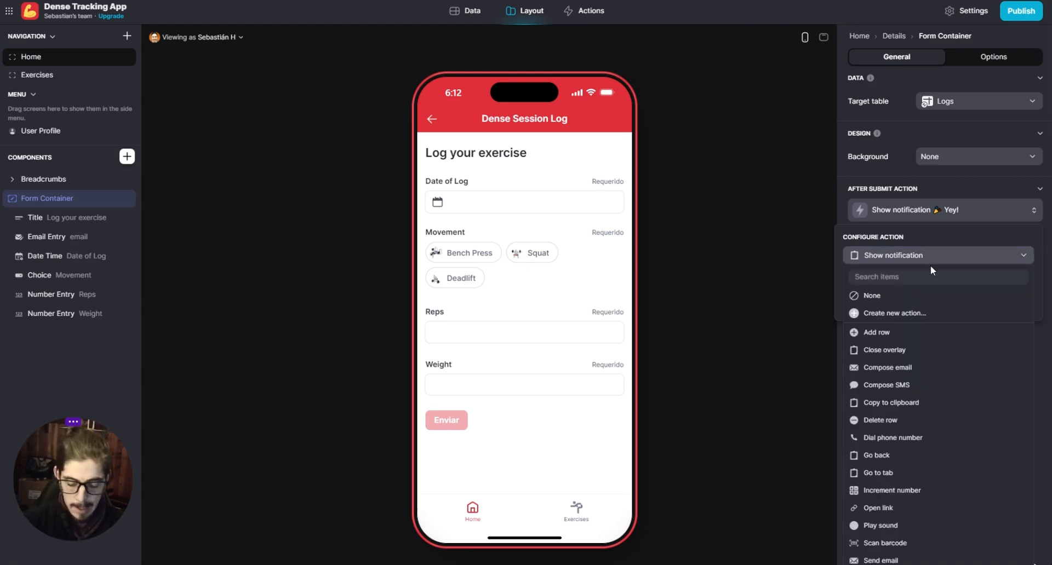
type("go")
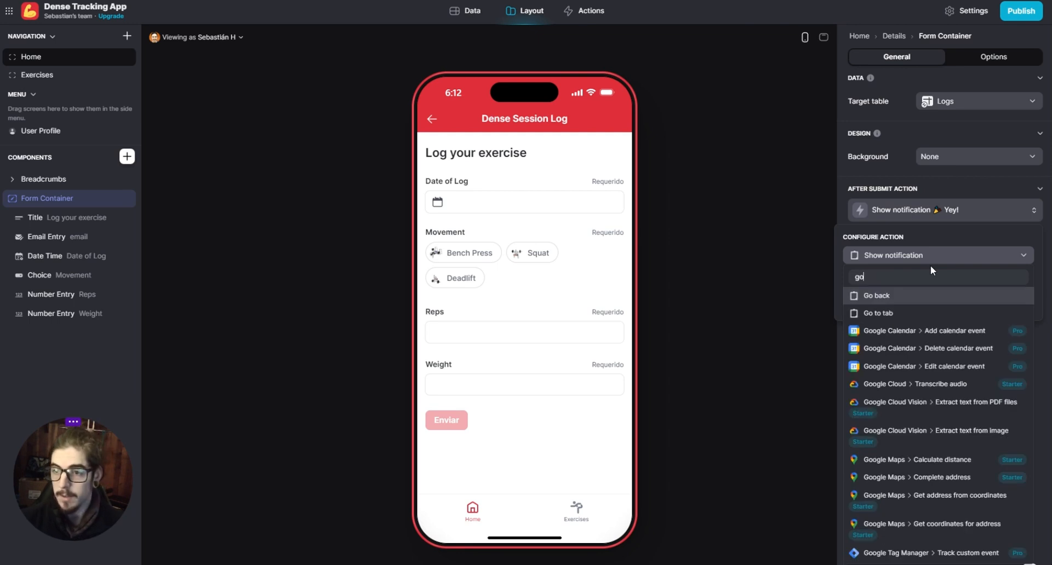
left_click(893, 299)
left_click(925, 326)
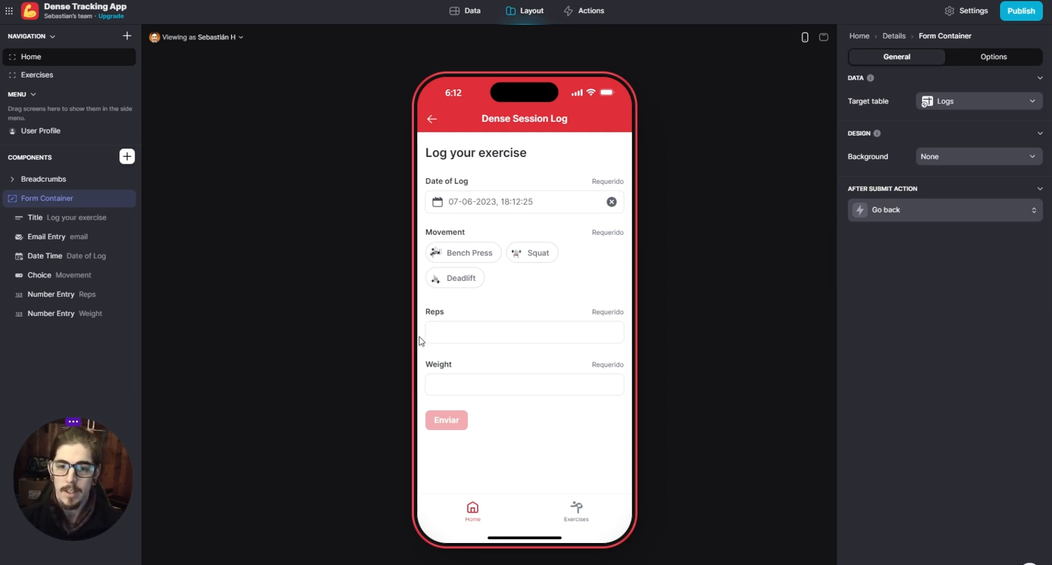
- Fill in the preview form with Deadlift, 10 reps and a weight of 5, and submit the entry
left_click(487, 259)
left_click(462, 335)
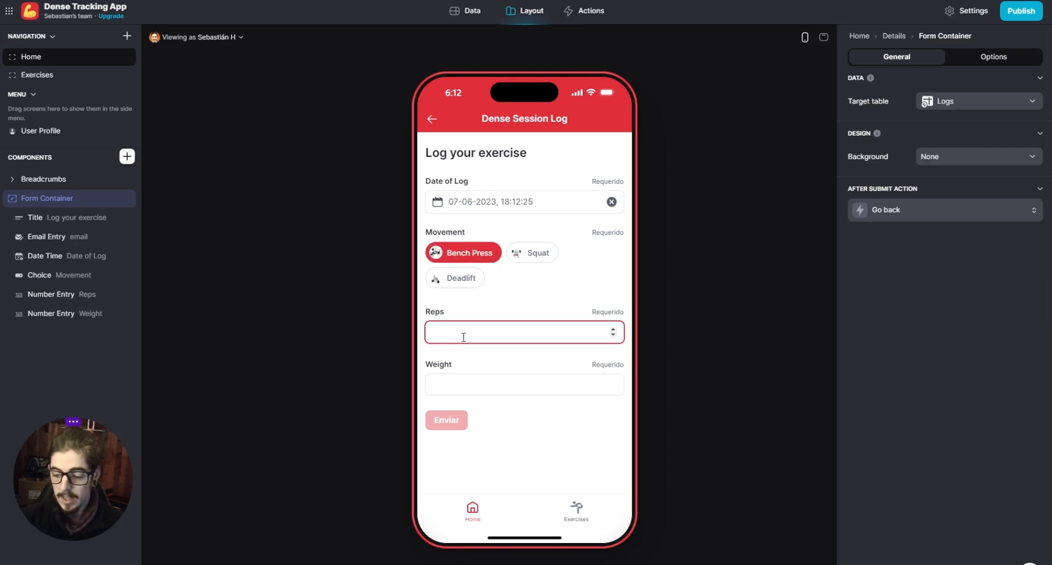
left_click(462, 279)
left_click(476, 332)
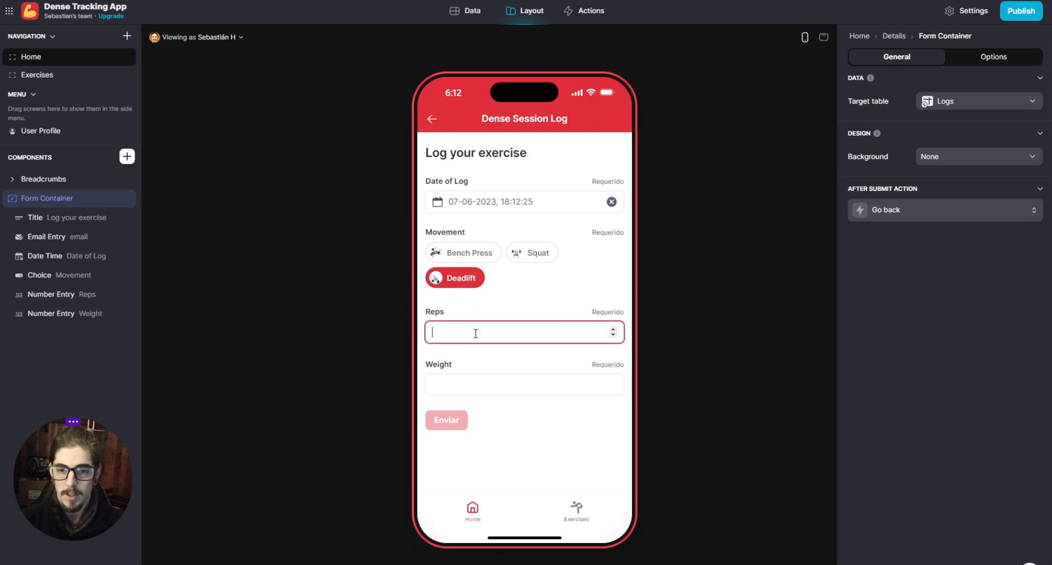
left_click(470, 378)
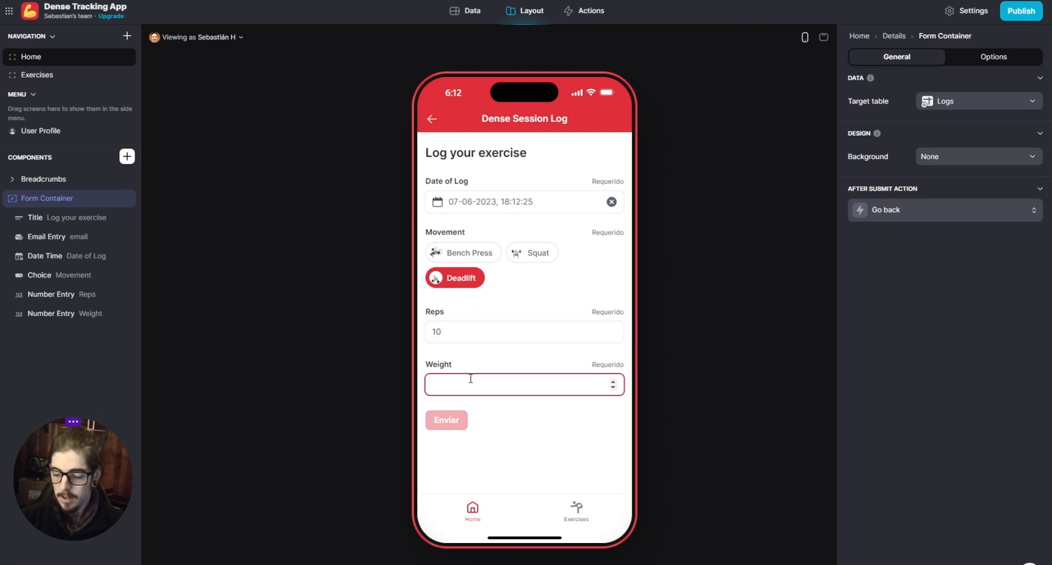
type("5")
left_click(462, 420)
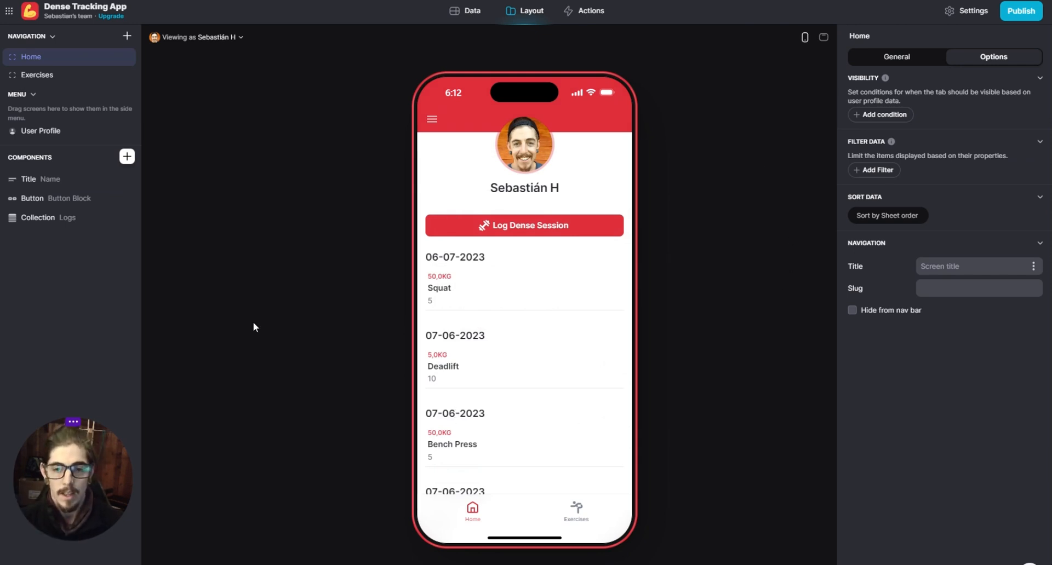
- Review the home screen's log list and delete the Squat row dated 06-07-2023 from the Logs table
scroll(485, 295, "down", 1)
scroll(486, 299, "down", 2)
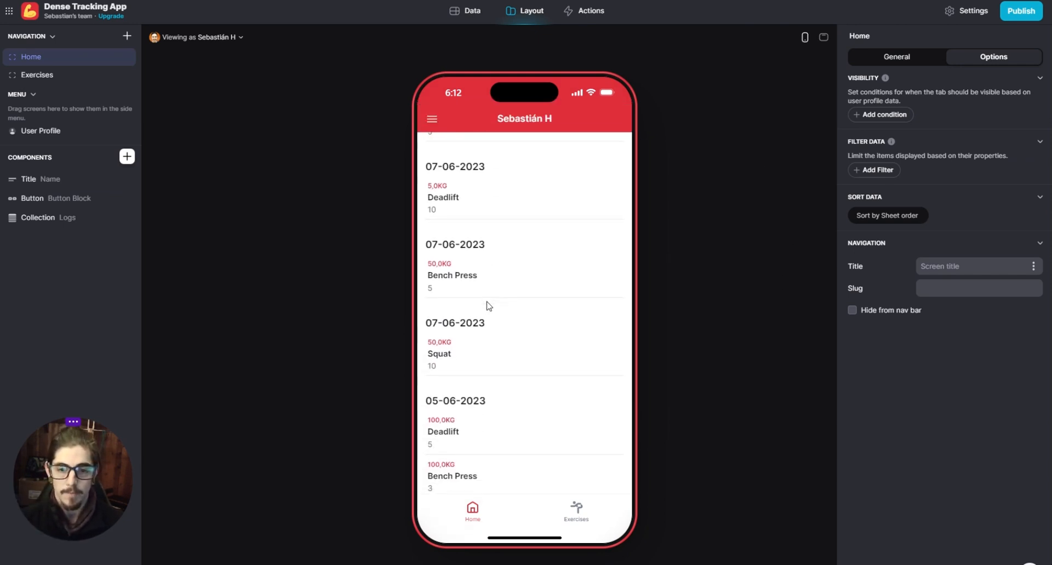
scroll(510, 433, "up", 1)
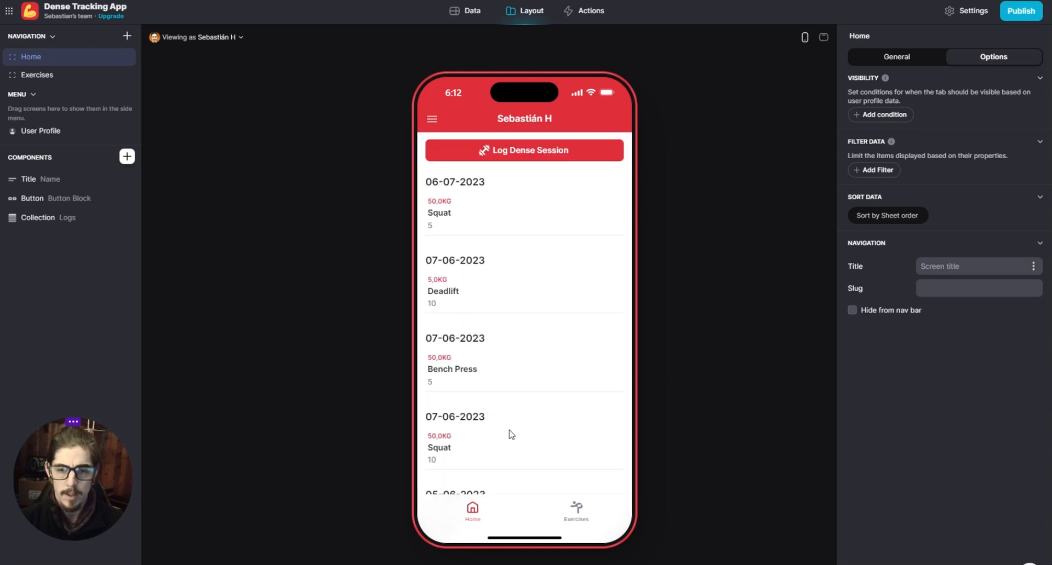
scroll(511, 434, "up", 1)
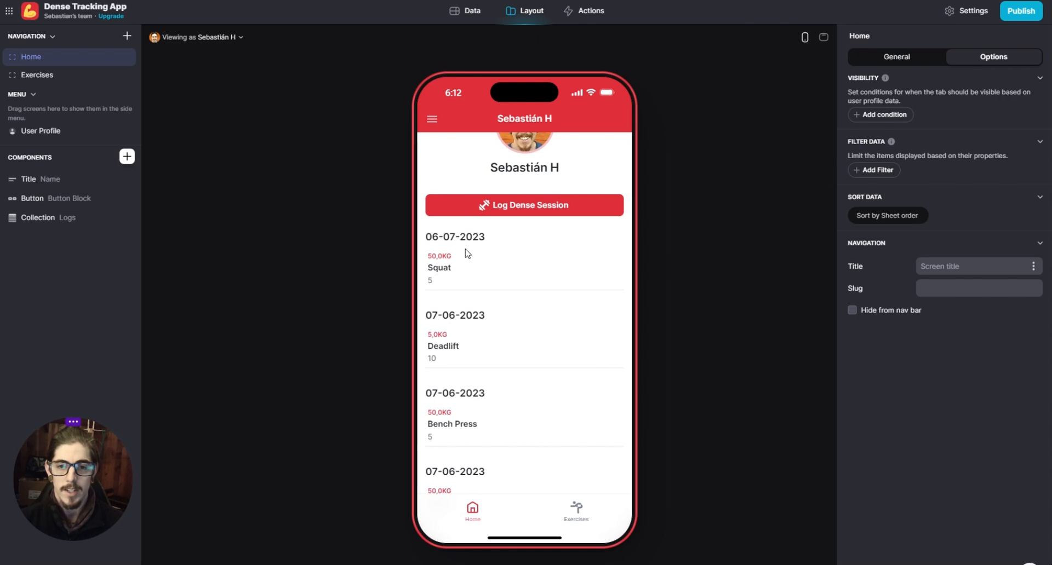
scroll(489, 296, "up", 1)
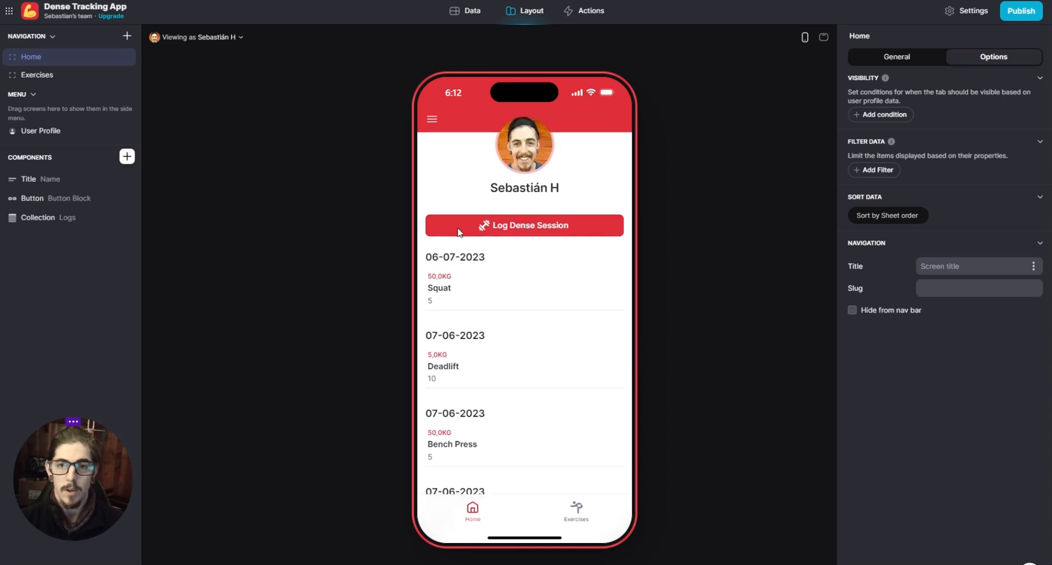
left_click(465, 10)
left_click(34, 98)
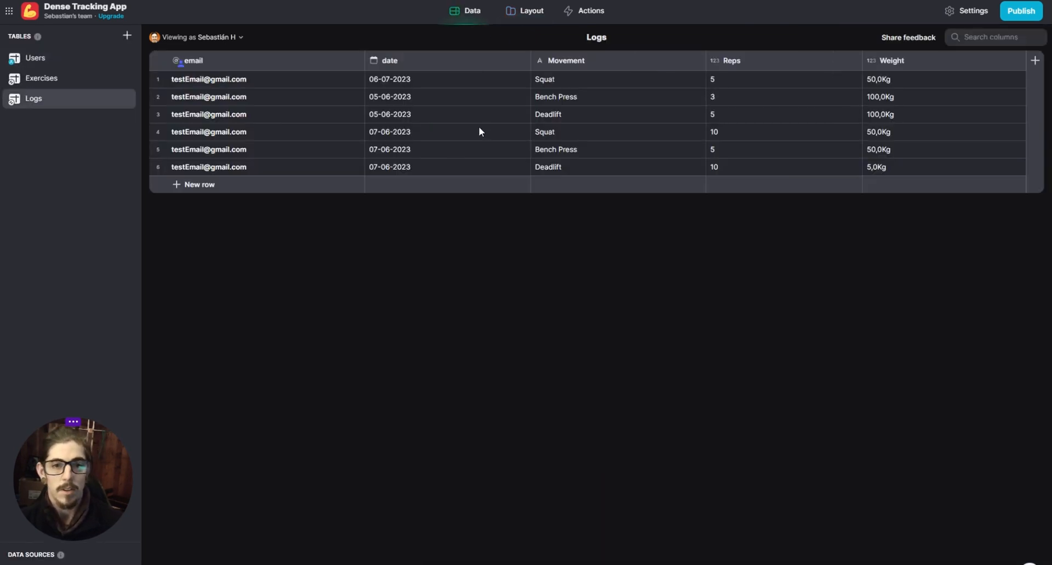
left_click(158, 80)
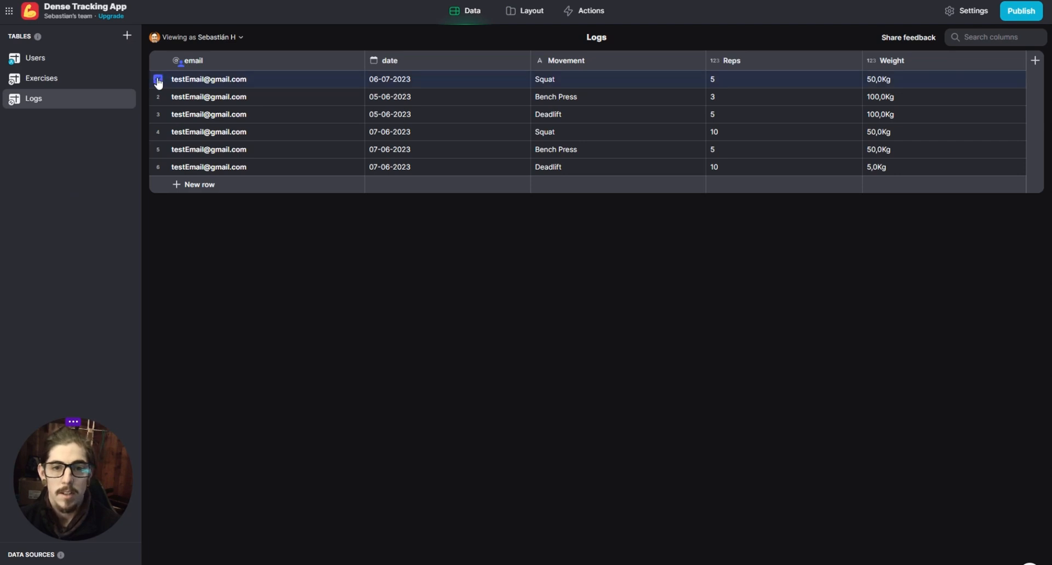
key("Delete")
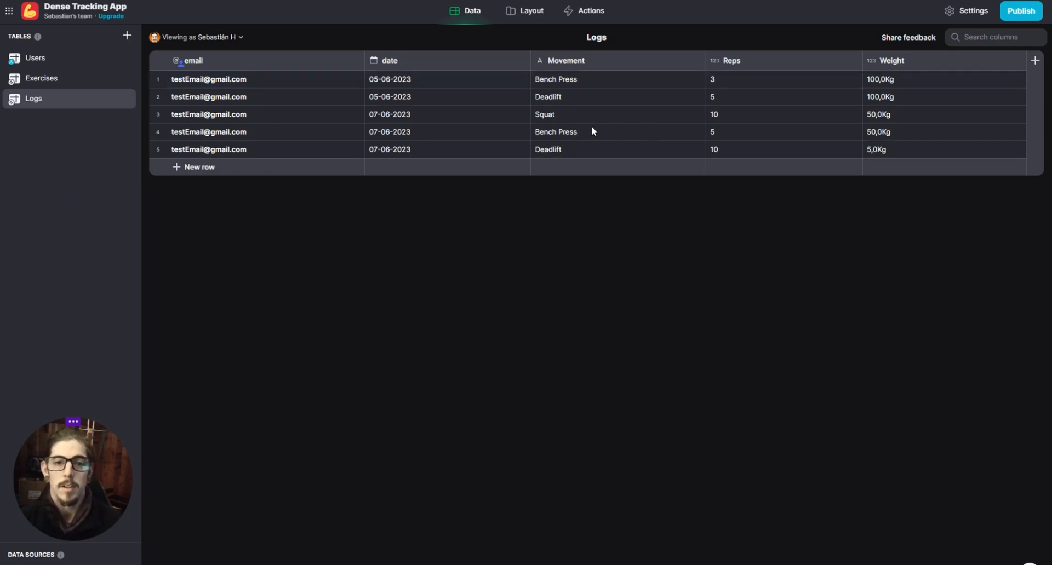
- Examine the home screen's log list and the Logs collection's grouping options, keeping it grouped by date
left_click(535, 11)
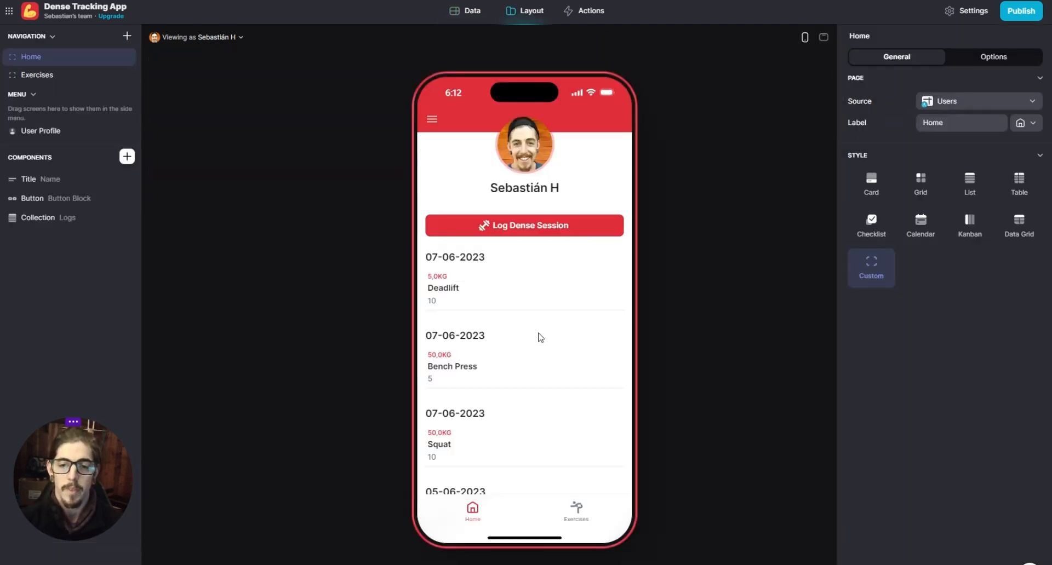
scroll(537, 335, "down", 1)
scroll(535, 336, "down", 2)
scroll(534, 335, "up", 5)
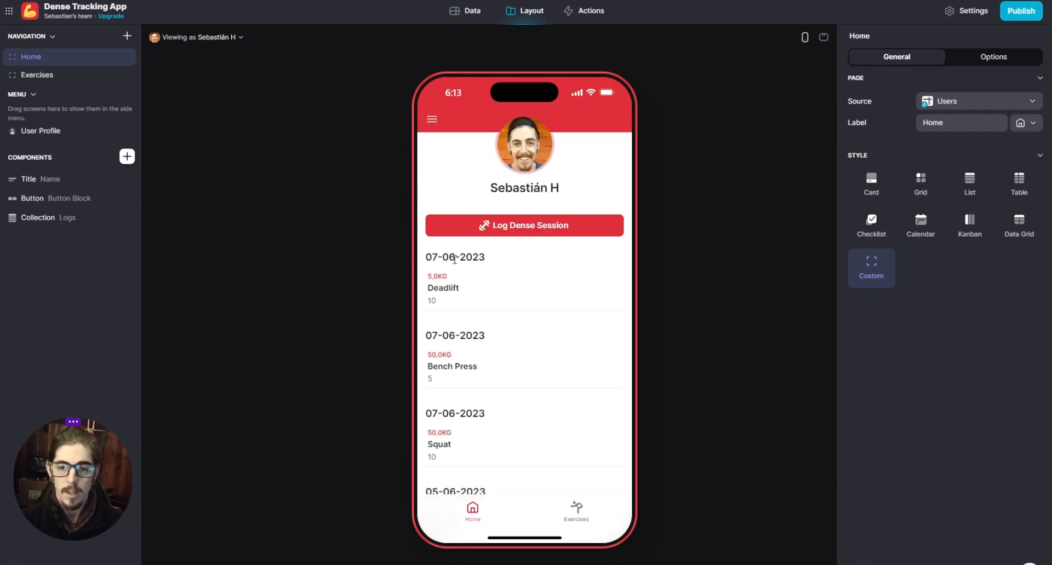
left_click(47, 220)
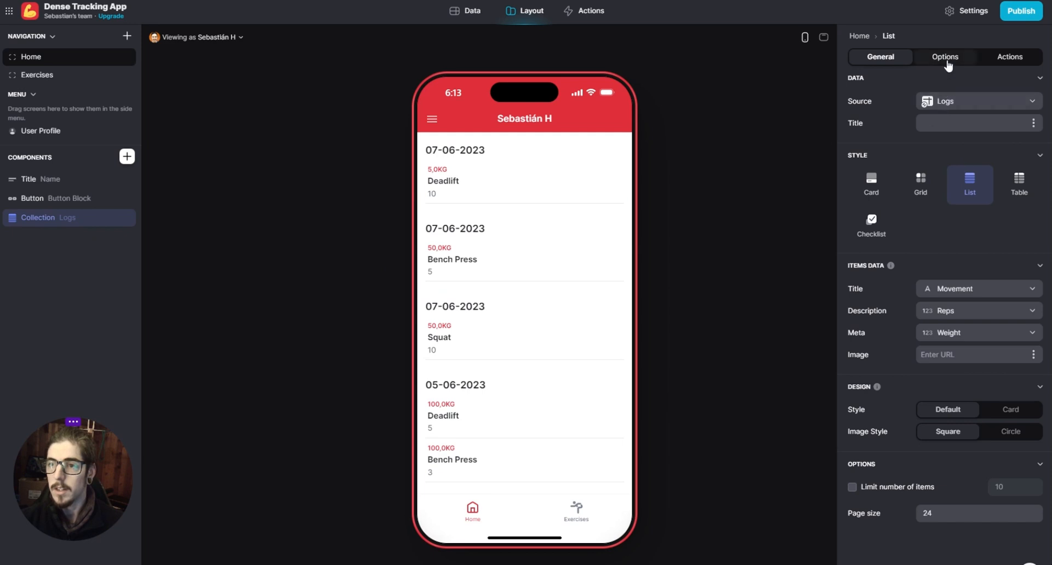
left_click(948, 62)
left_click(956, 257)
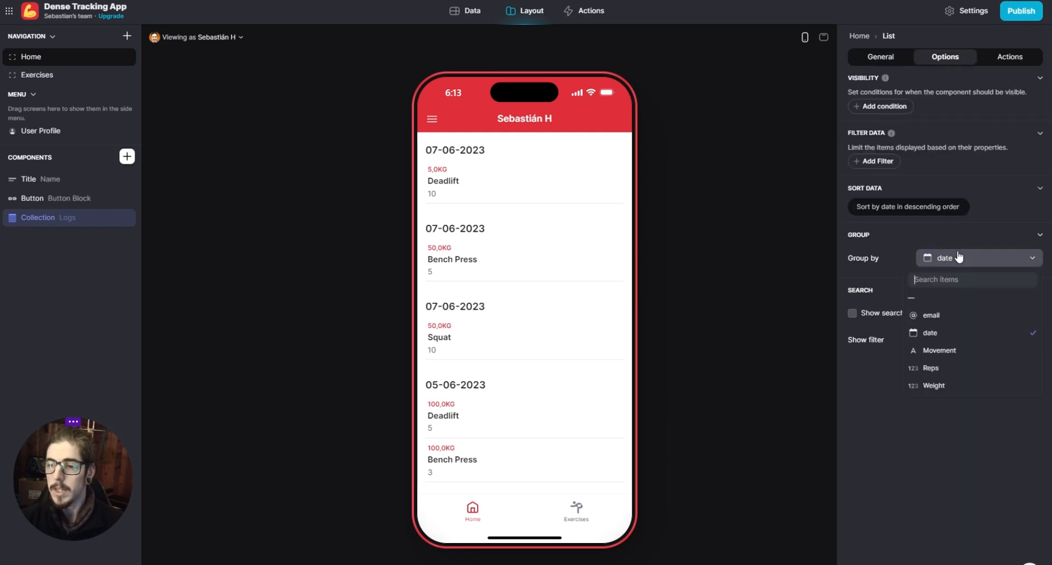
left_click(950, 335)
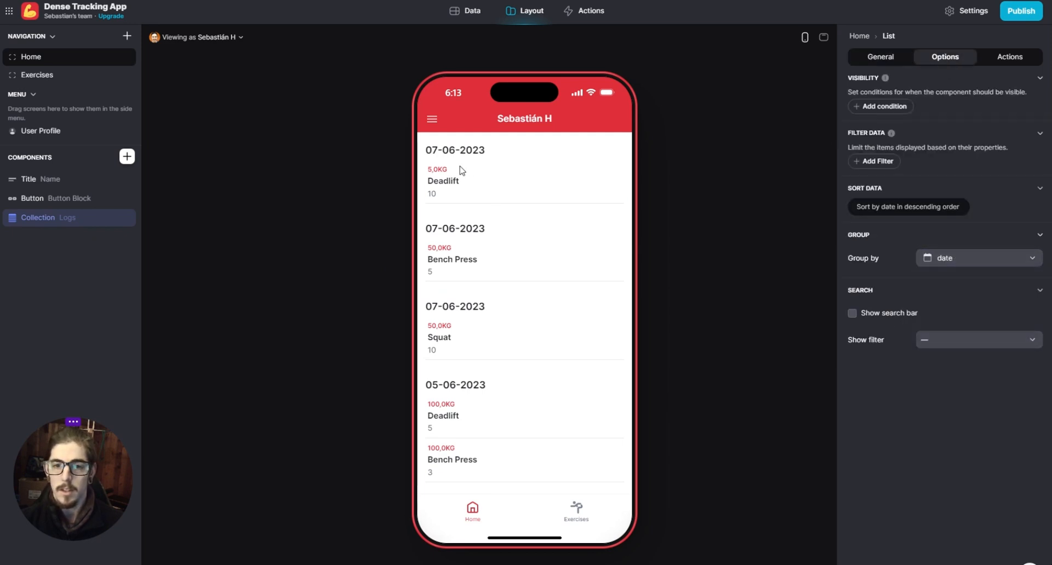
scroll(496, 300, "up", 3)
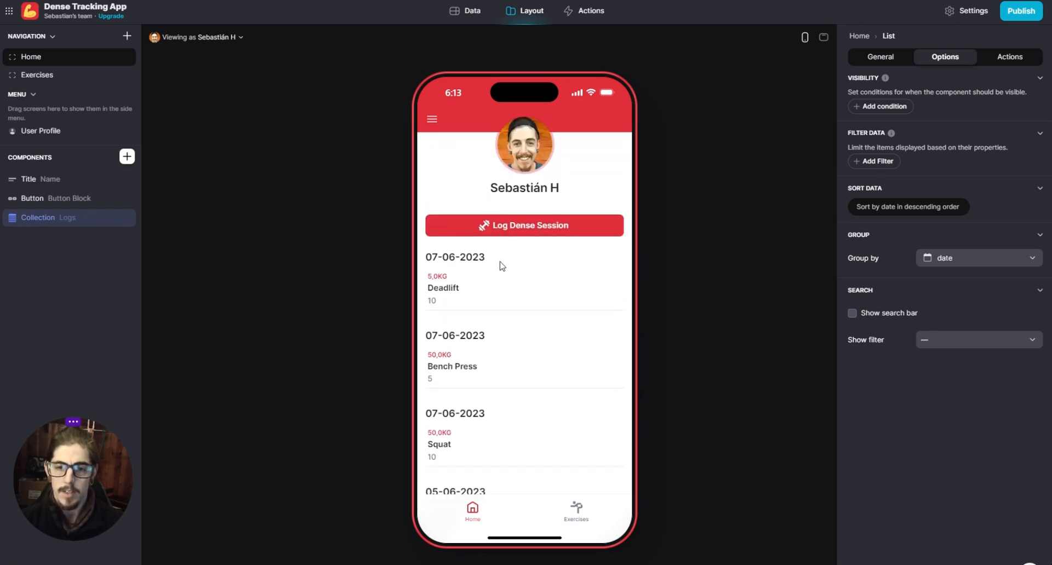
scroll(467, 415, "down", 2)
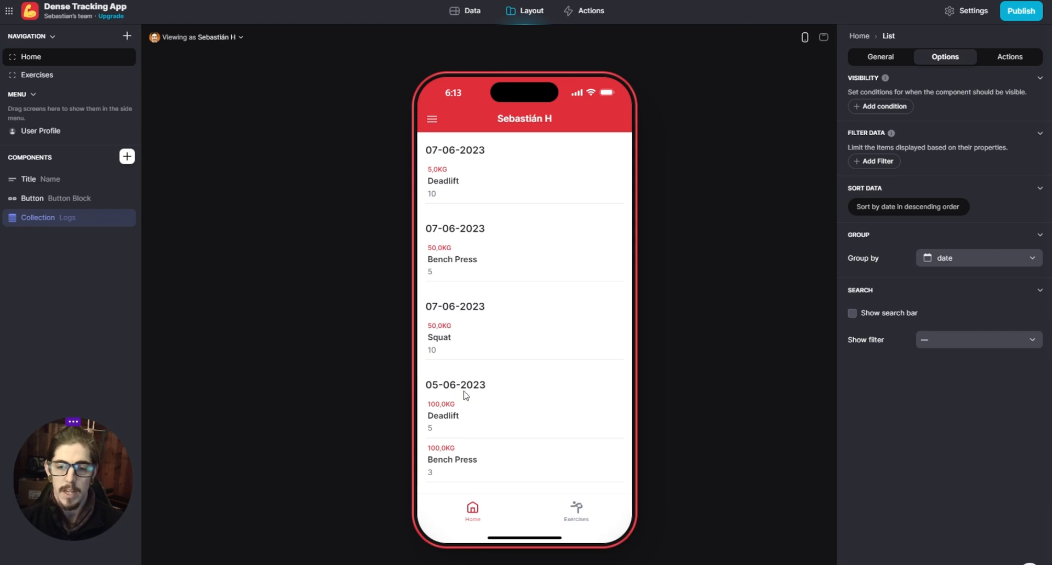
scroll(507, 410, "up", 2)
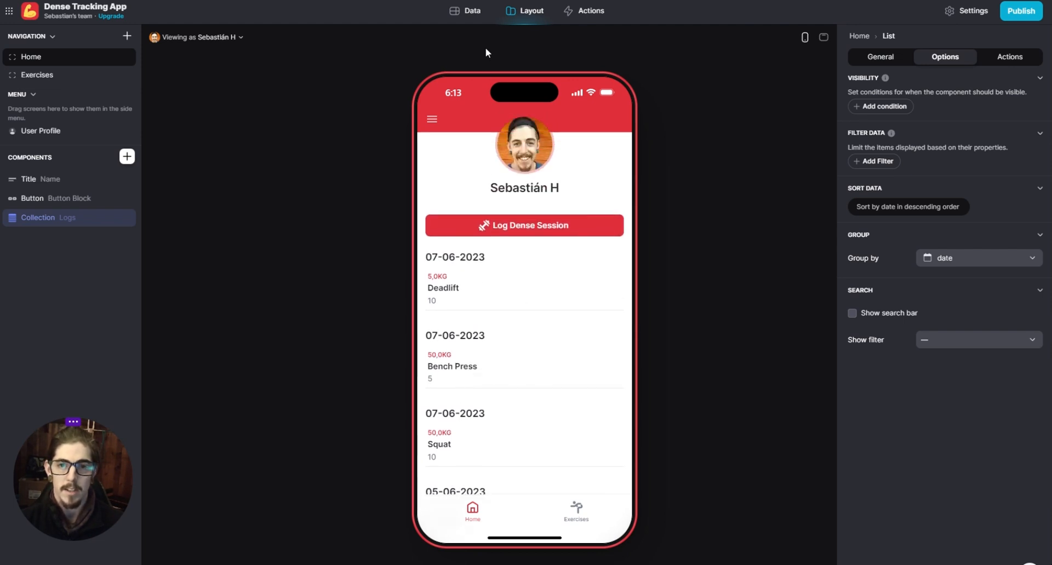
- Inspect the date values of the Squat, Bench Press and Deadlift rows dated 07-06-2023 in the Logs table
left_click(466, 12)
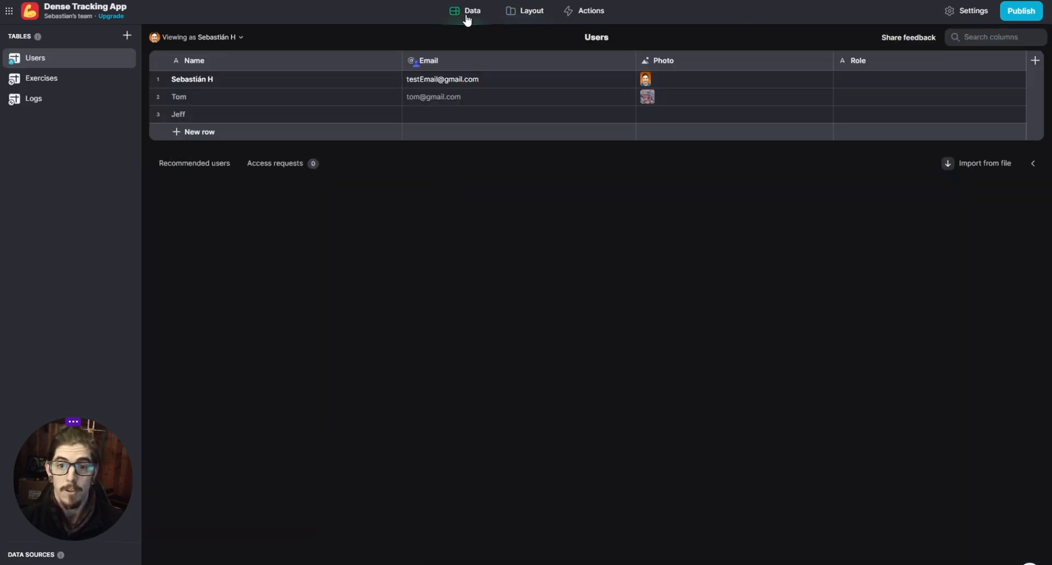
left_click(54, 83)
left_click(47, 103)
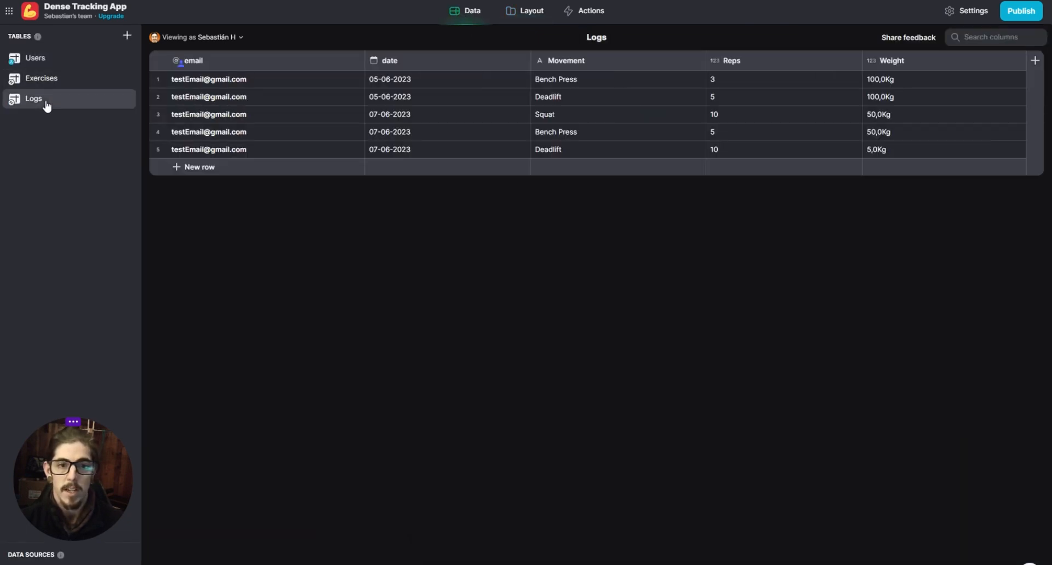
left_click(414, 114)
left_click(420, 150)
left_click(420, 136)
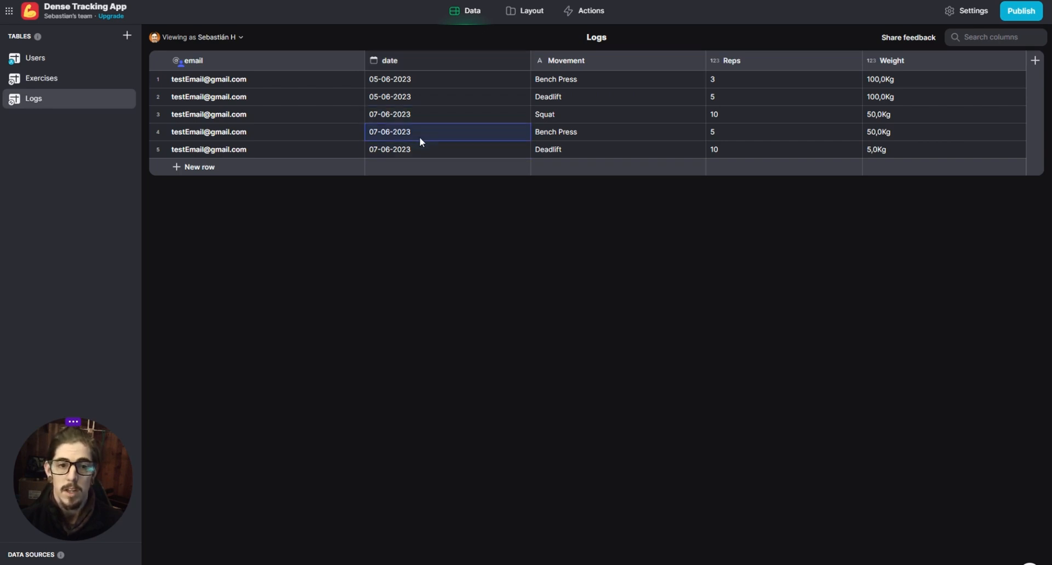
left_click(425, 116)
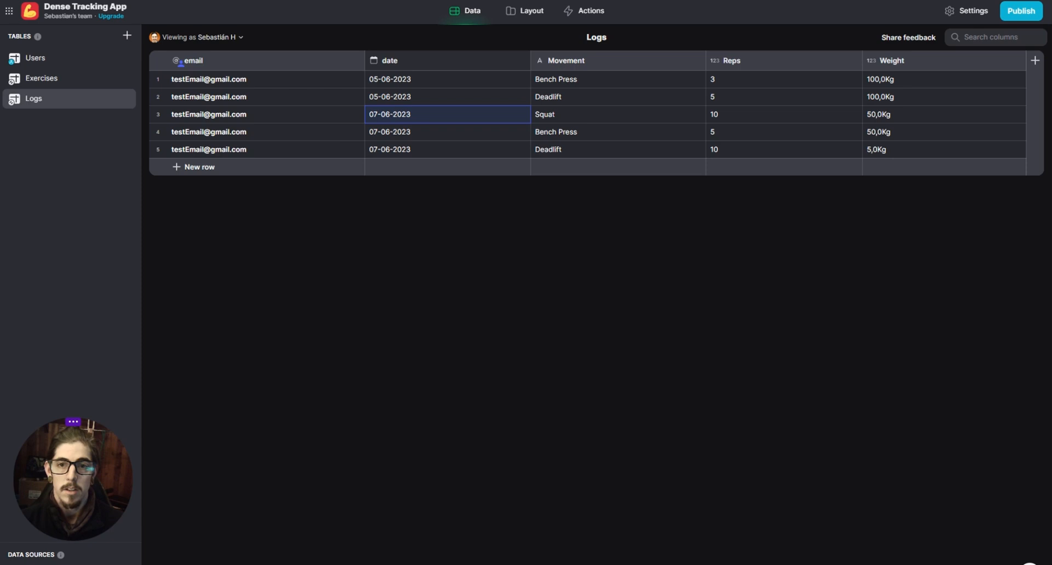
- Return to the home layout and recheck the Logs collection's sorting and grouping options against the displayed list
left_click(524, 13)
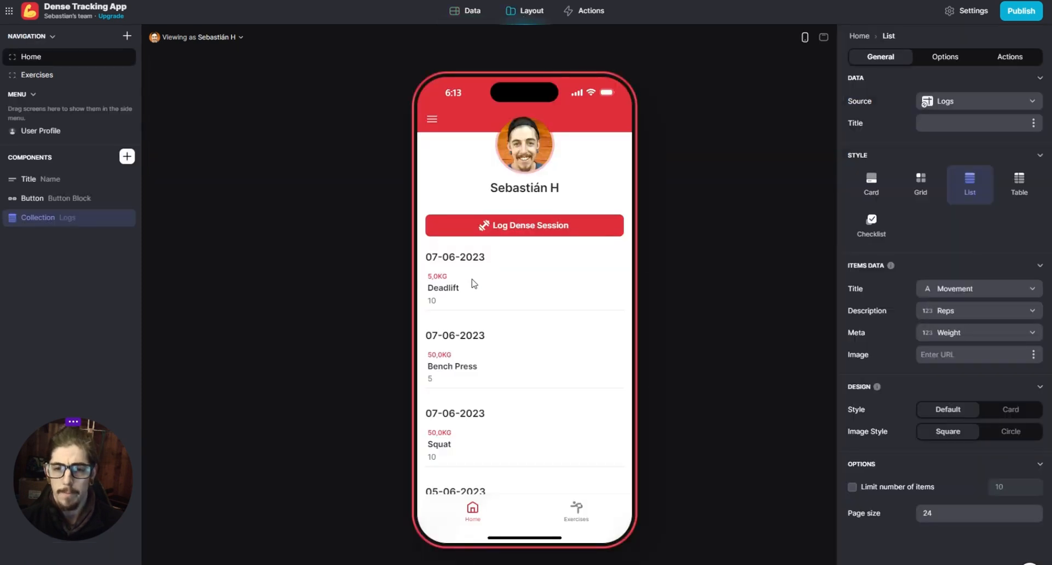
double_click(58, 223)
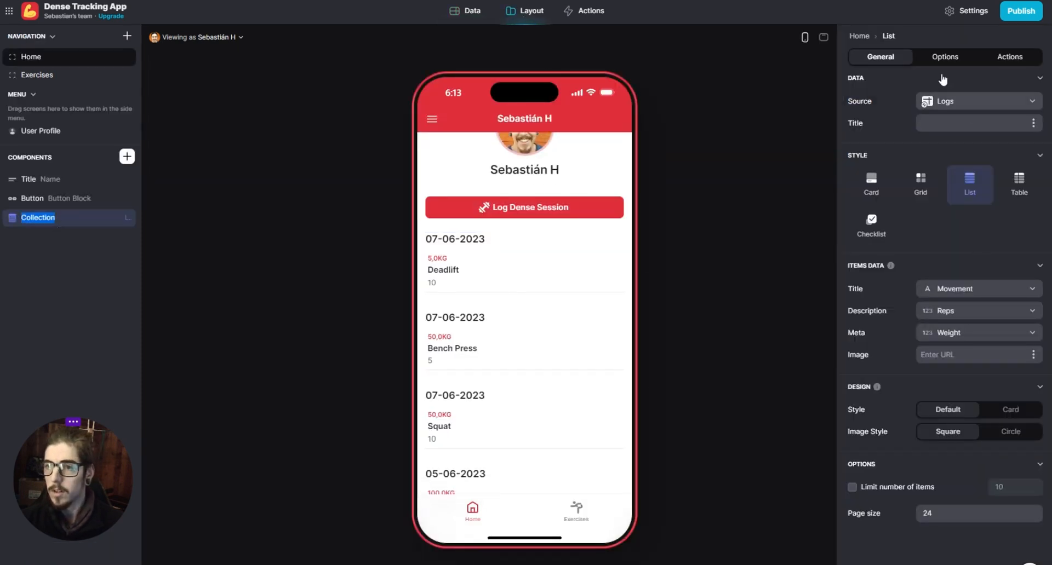
left_click(945, 57)
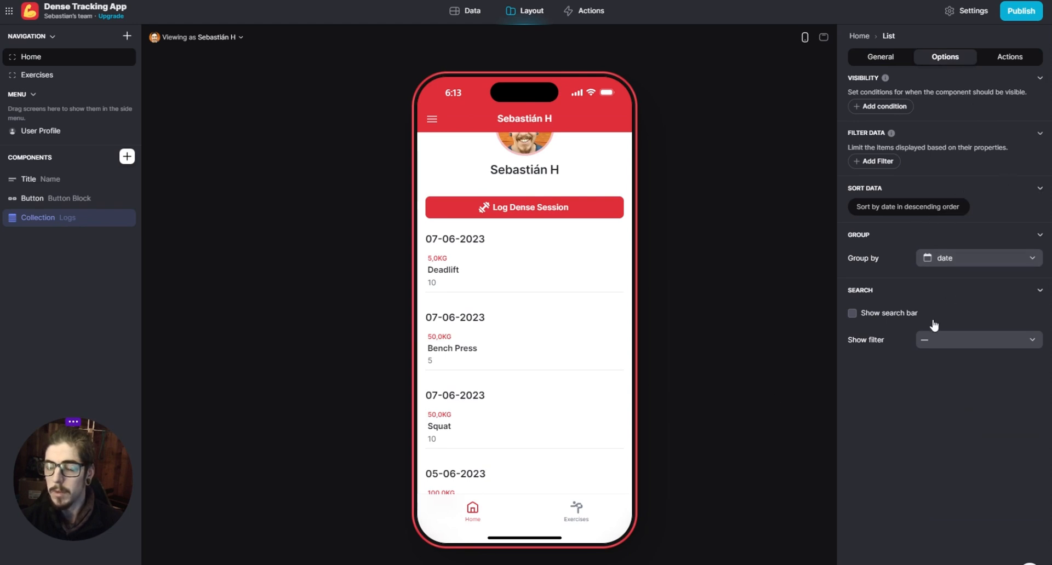
scroll(482, 284, "down", 2)
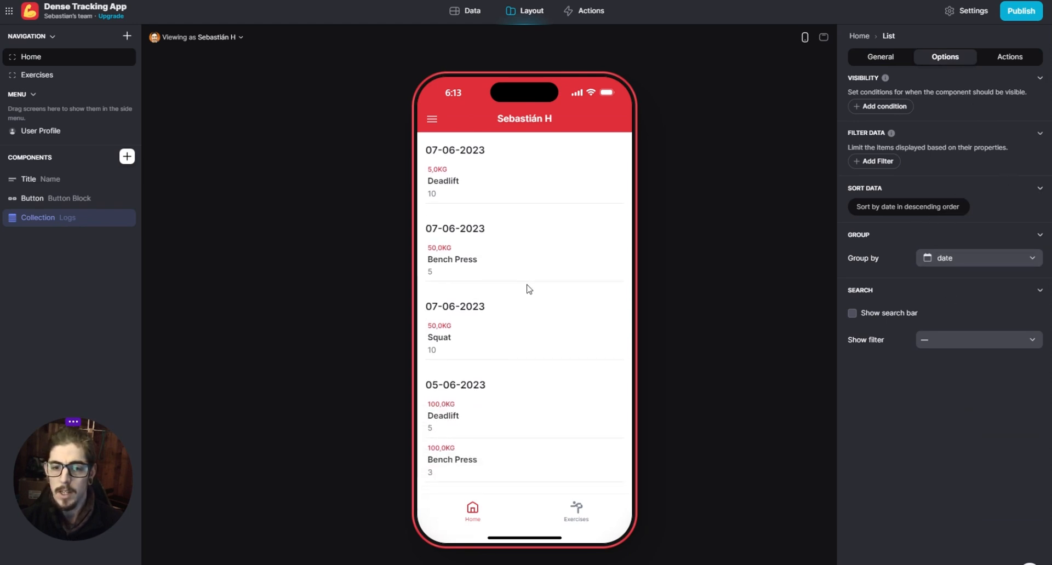
- Remove the Logs collection's grouping to compare the list, and group it by date again
scroll(526, 288, "up", 1)
left_click(968, 262)
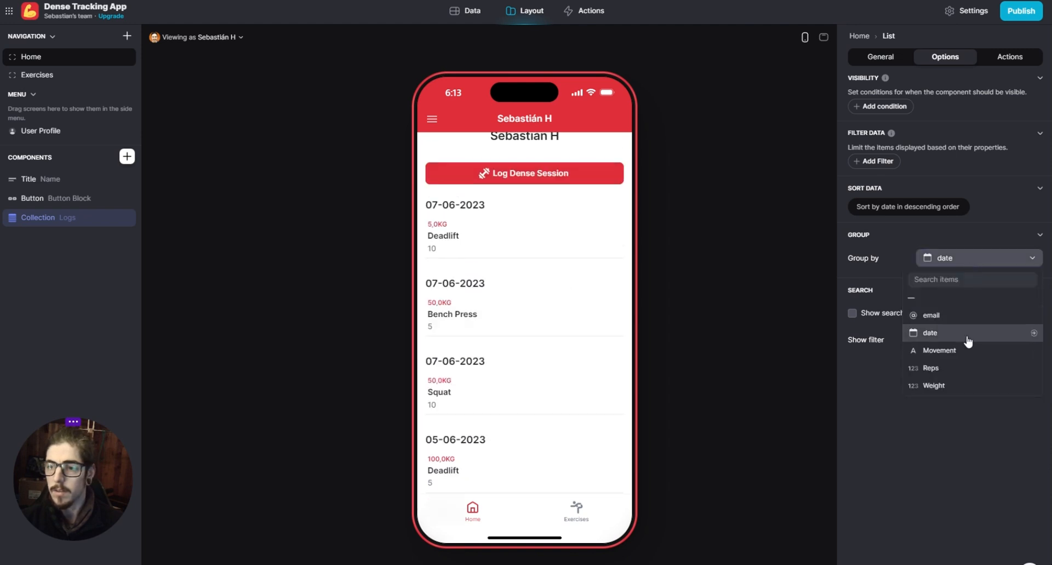
left_click(967, 334)
left_click(960, 264)
left_click(942, 298)
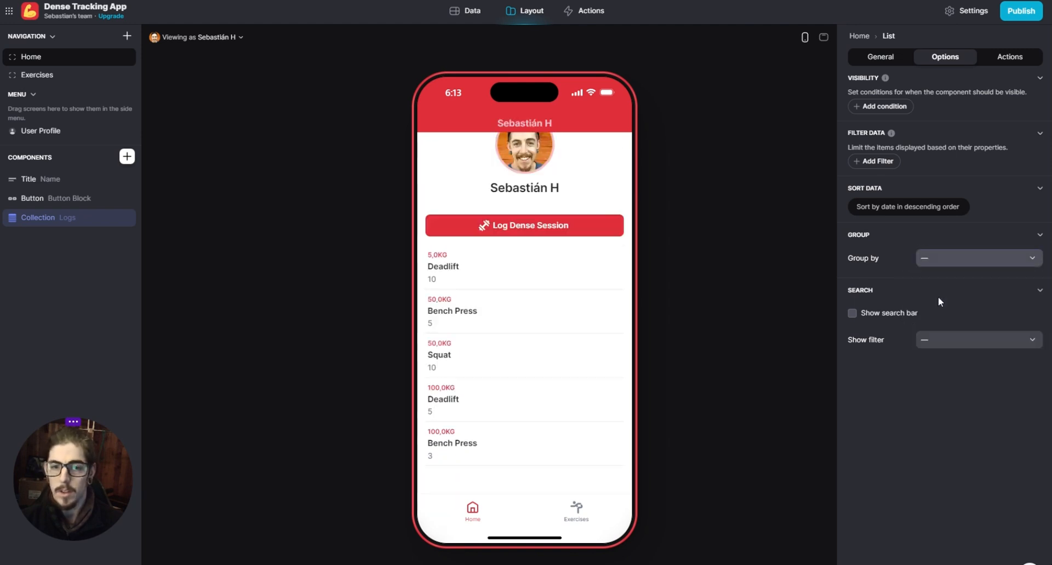
left_click(943, 268)
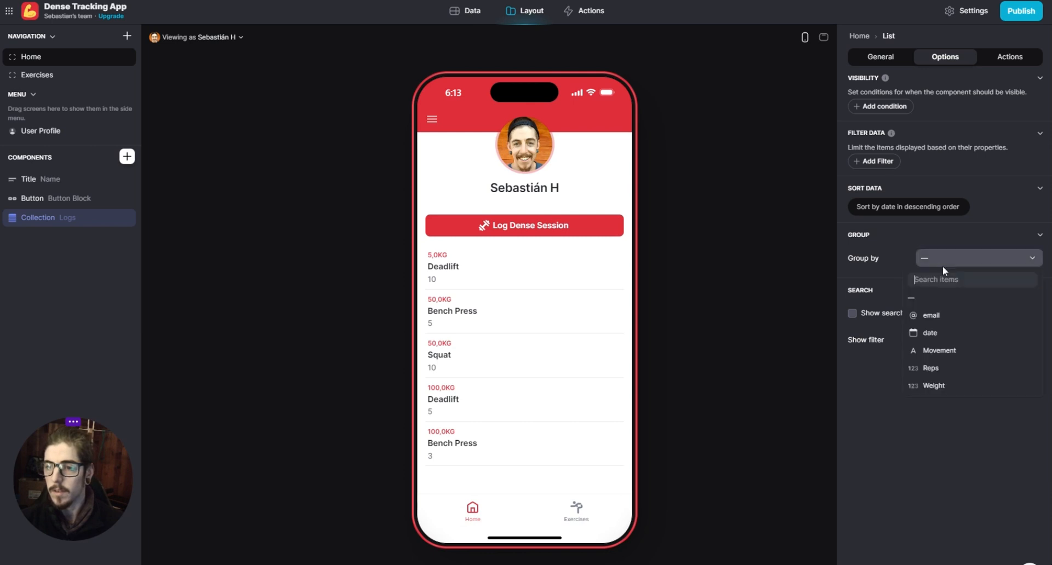
left_click(952, 344)
scroll(477, 322, "down", 2)
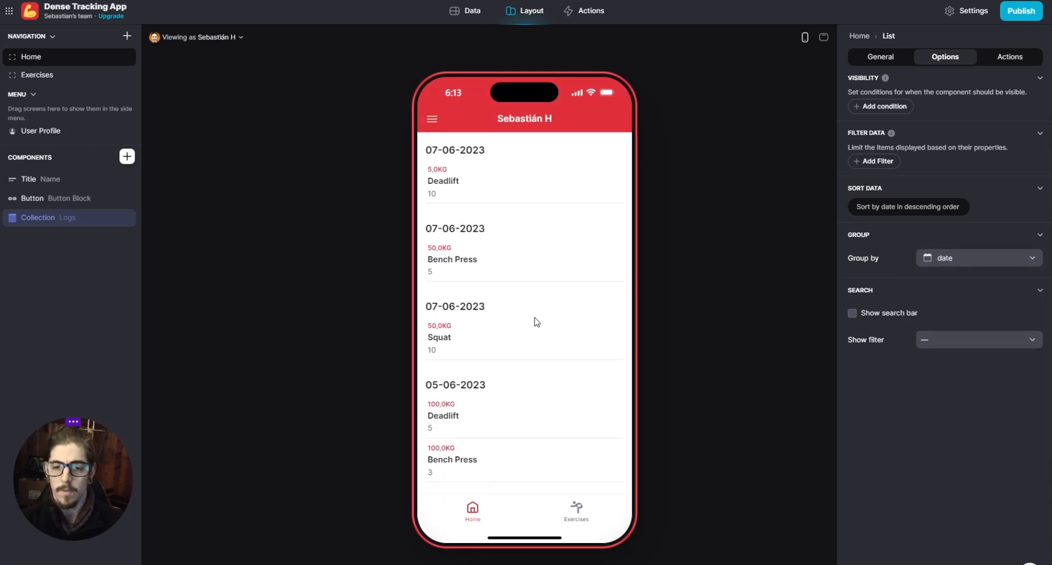
scroll(536, 322, "up", 2)
- Open the settings of the date column in the Logs table
left_click(465, 11)
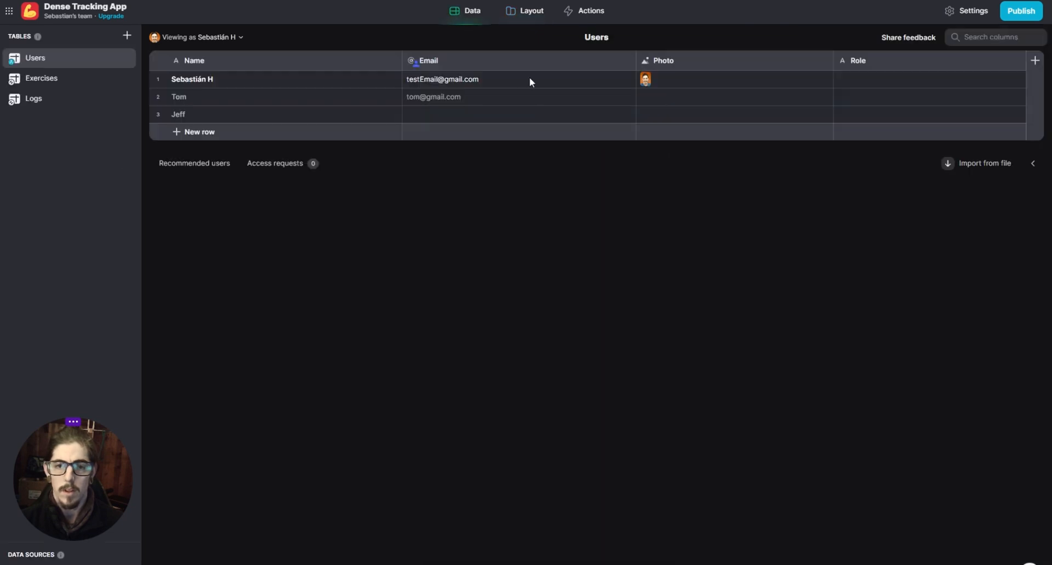
left_click(62, 99)
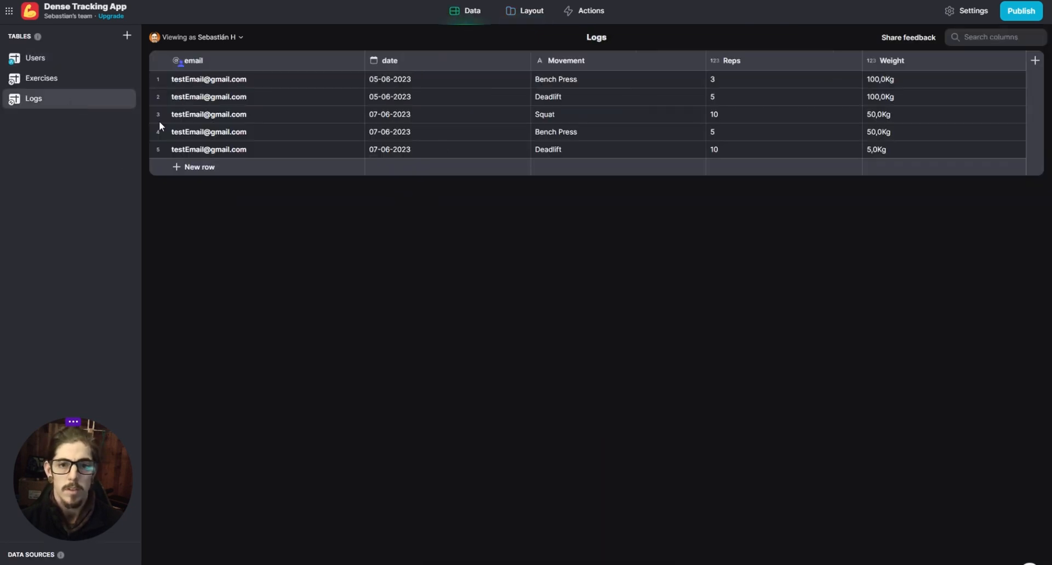
left_click(417, 66)
left_click(521, 62)
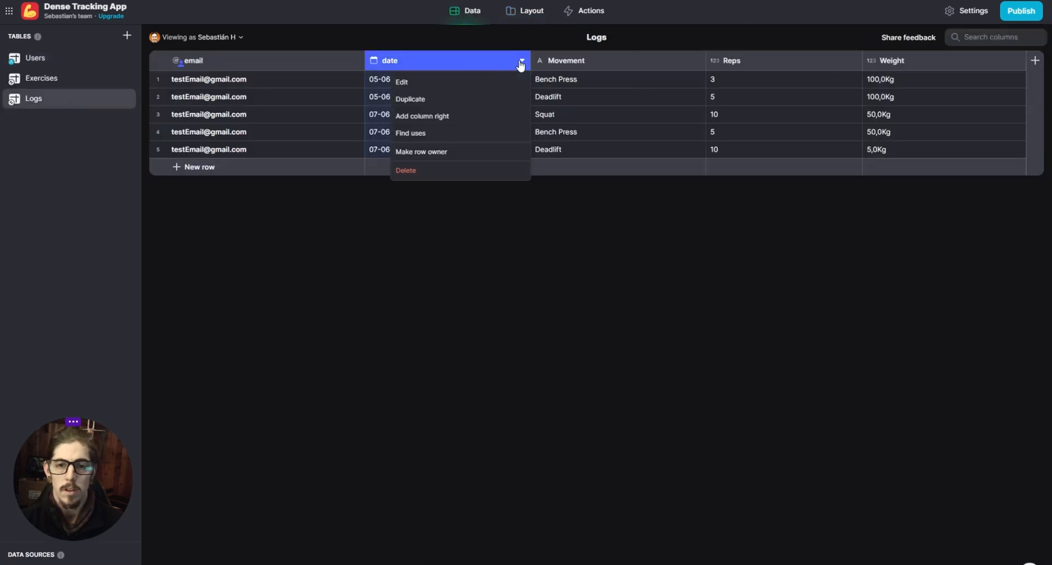
left_click(428, 83)
- Switch the date column's displayed parts to Date & Time to check the stored times, and set them back to Date only
left_click(651, 208)
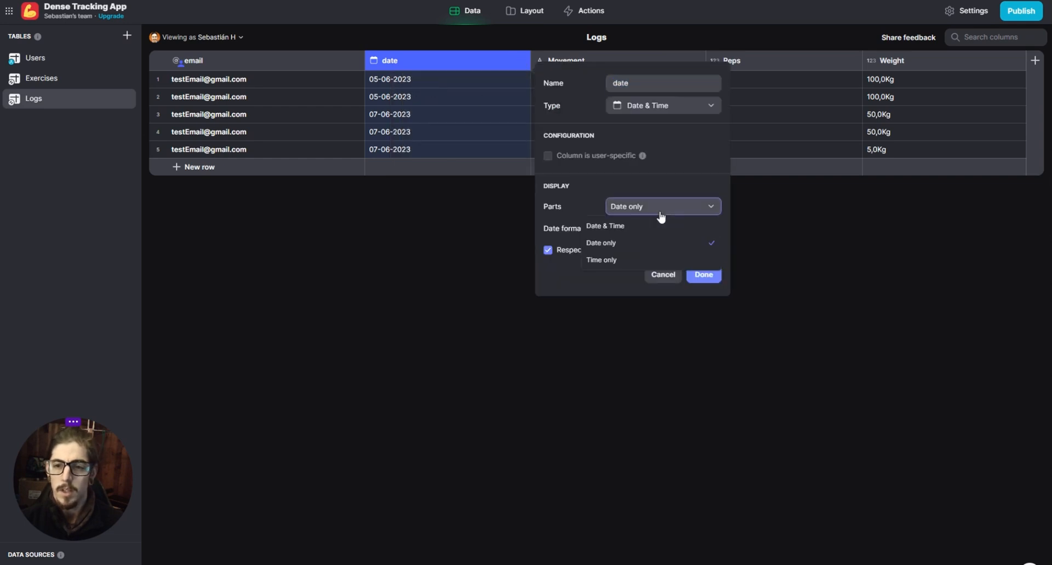
left_click(643, 228)
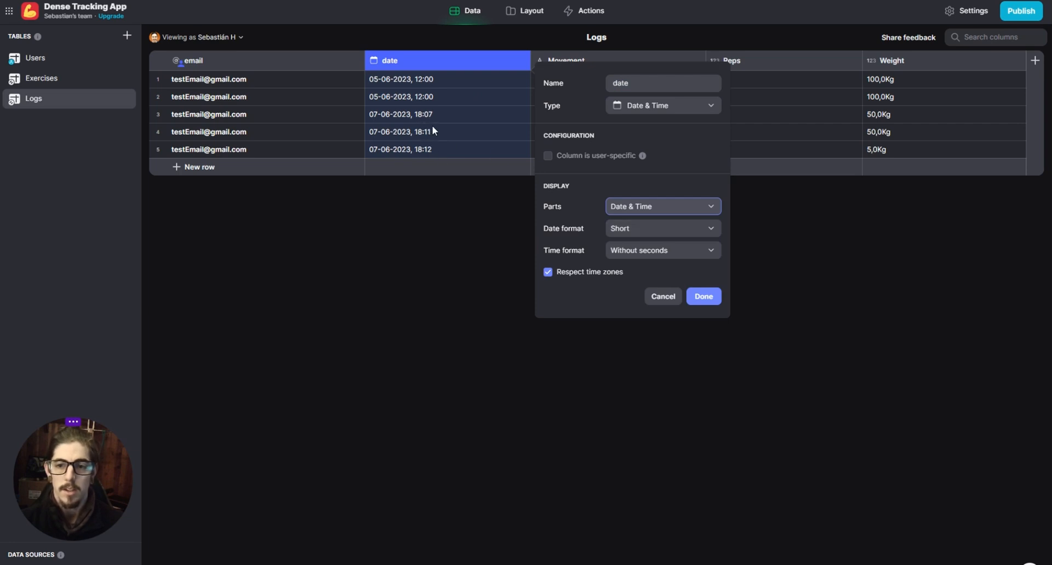
left_click(679, 206)
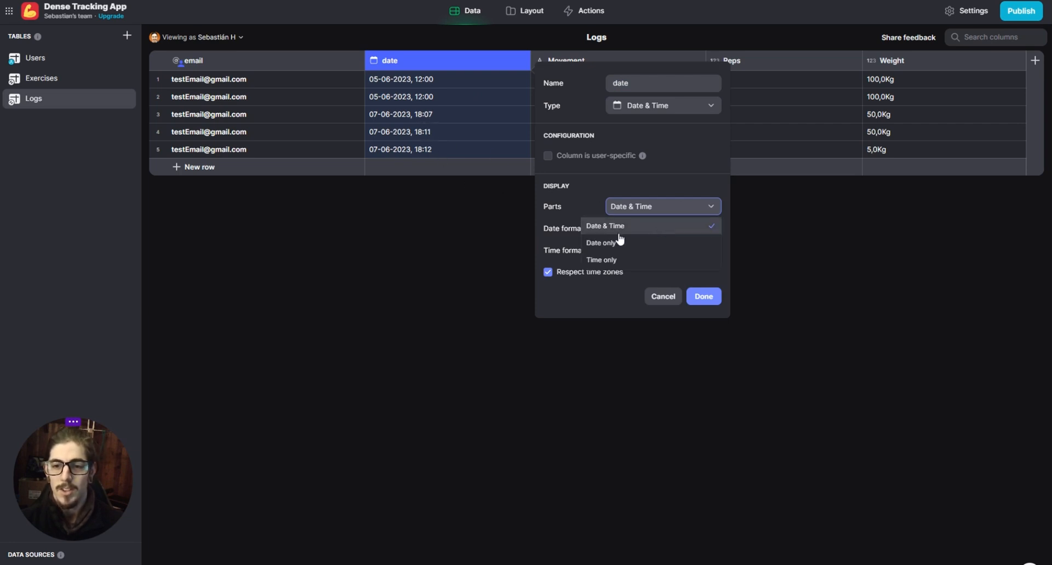
left_click(657, 250)
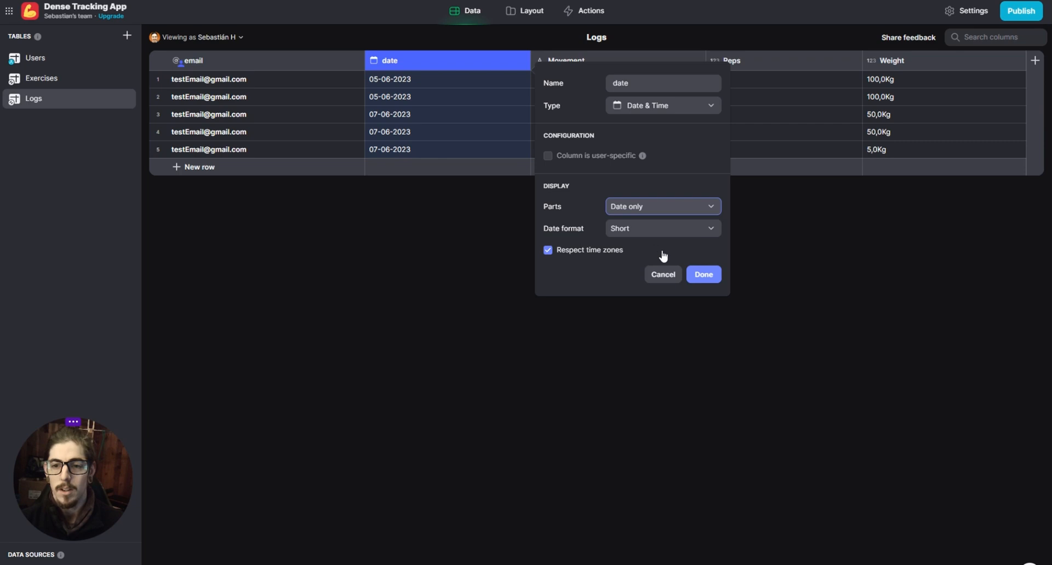
- Compare the Date & Time display again with the Short date format, and save the date column as Date only
left_click(647, 209)
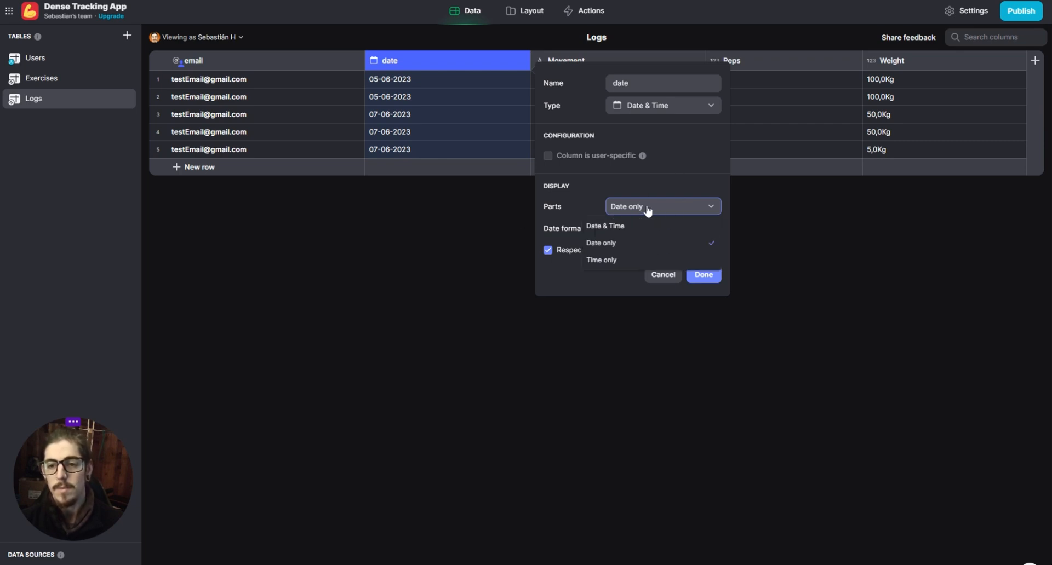
left_click(631, 230)
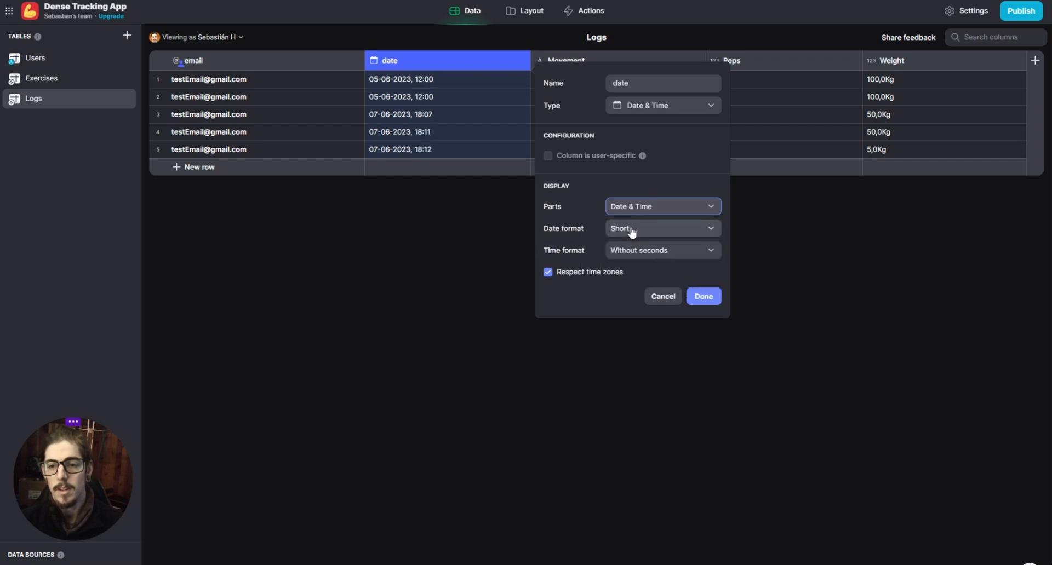
left_click(700, 229)
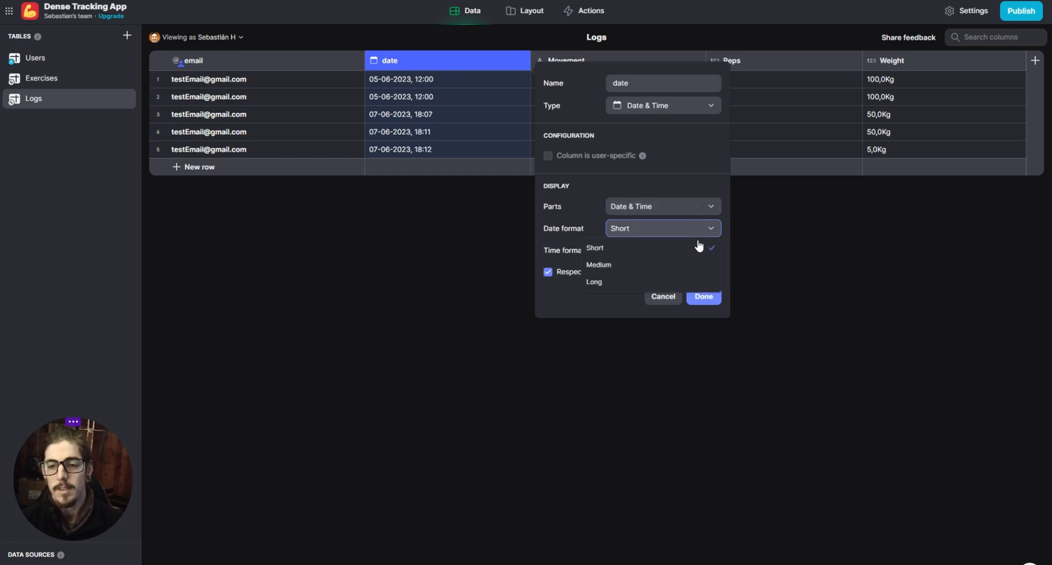
left_click(647, 247)
left_click(677, 207)
left_click(677, 207)
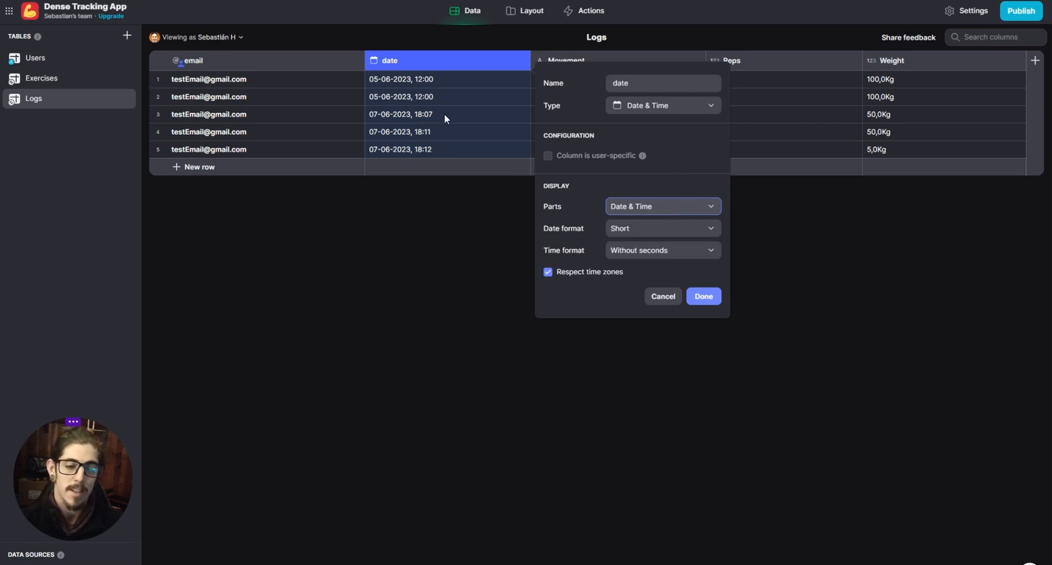
left_click(661, 213)
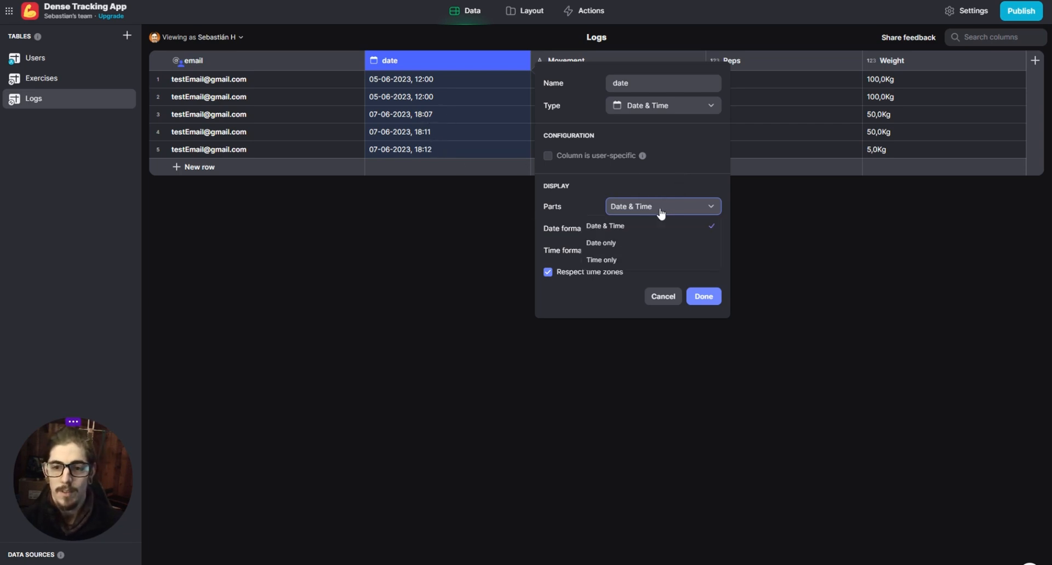
left_click(610, 244)
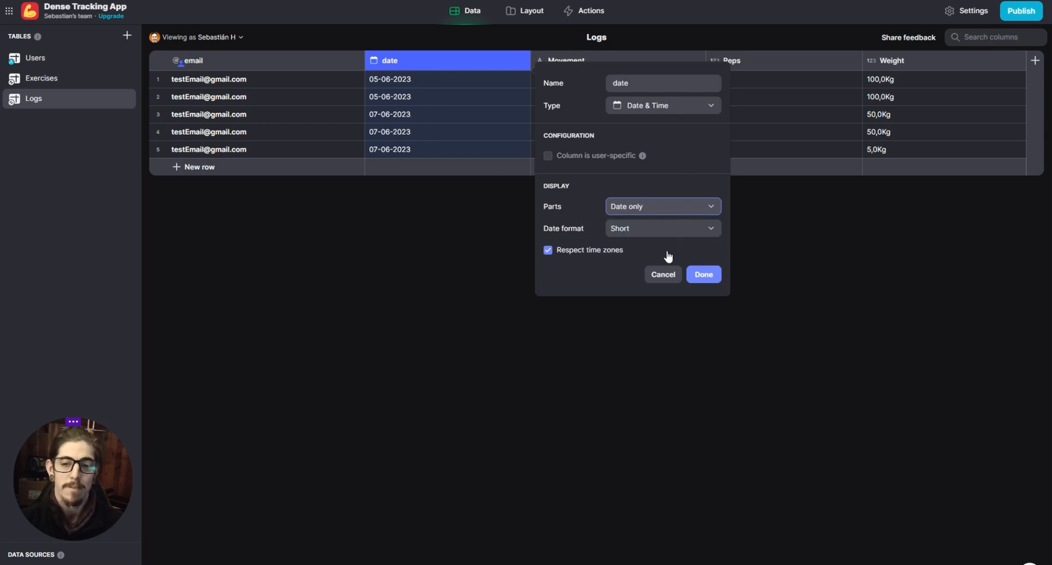
left_click(714, 279)
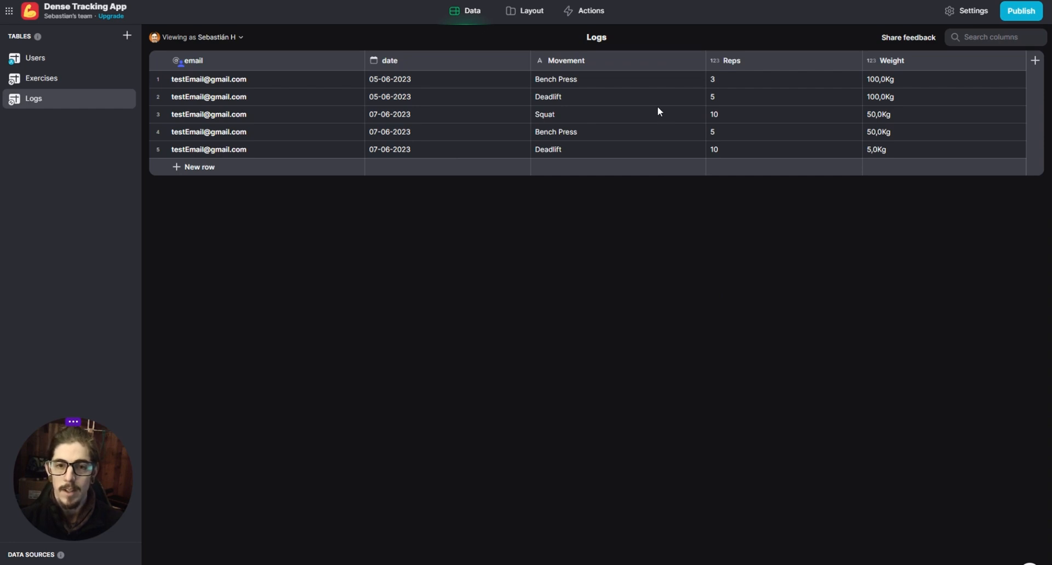
- Set the Logs table's date column to display Date & Time and save it
left_click(522, 63)
left_click(424, 82)
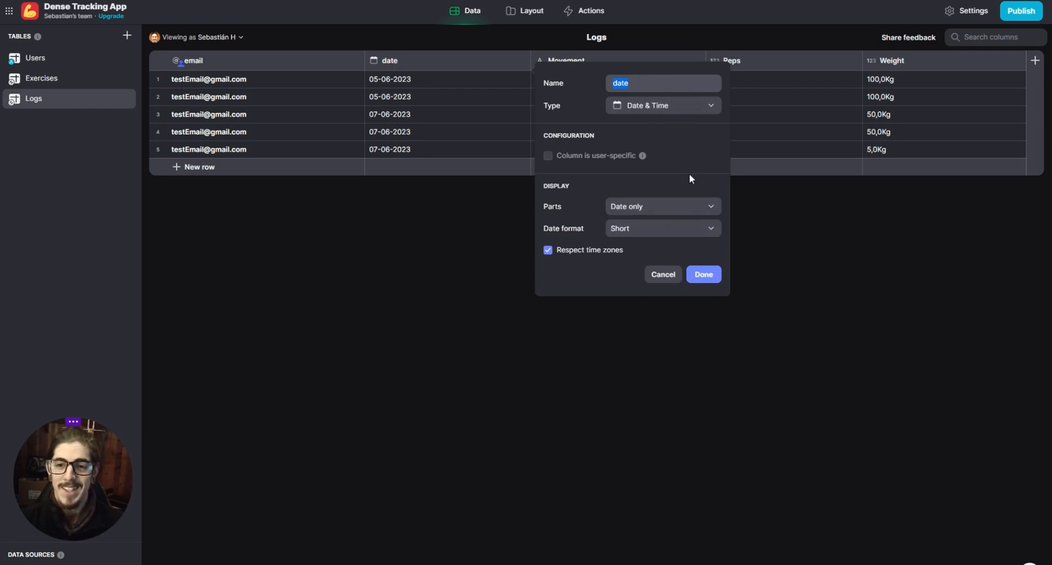
left_click(660, 208)
left_click(635, 226)
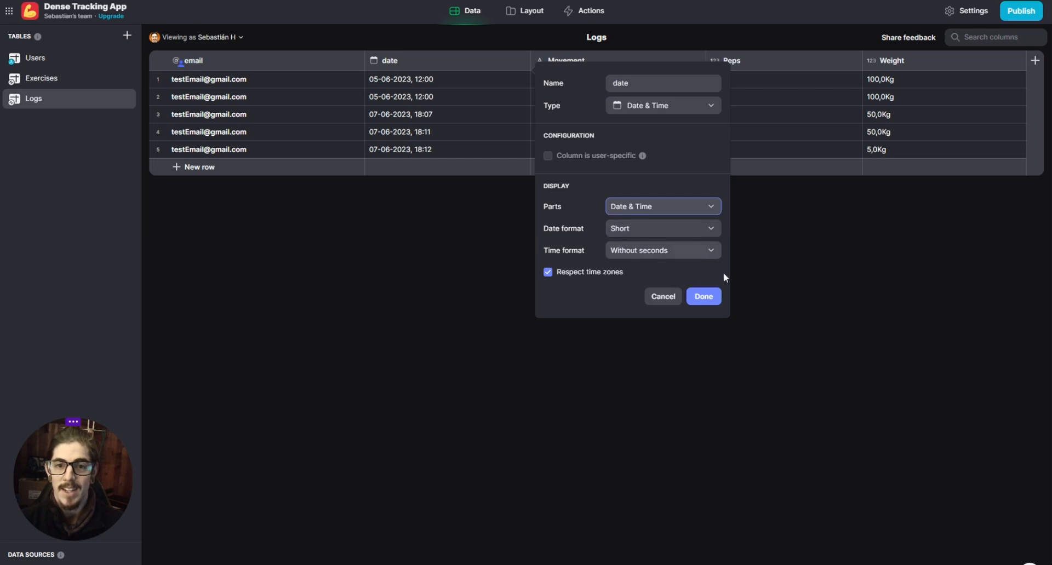
left_click(712, 303)
- Rename the Logs table's date column as "date time"
left_click(525, 61)
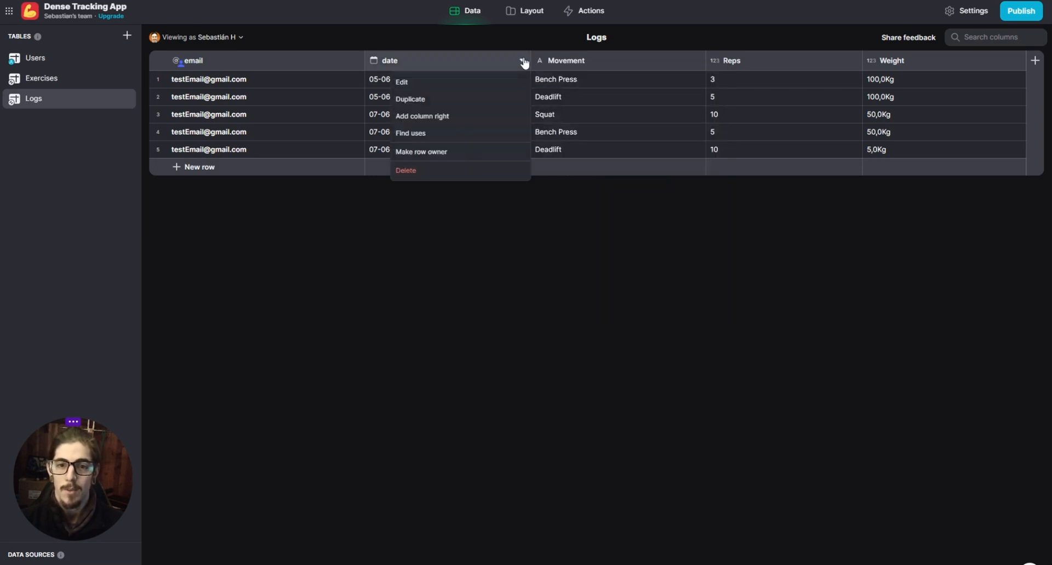
left_click(448, 187)
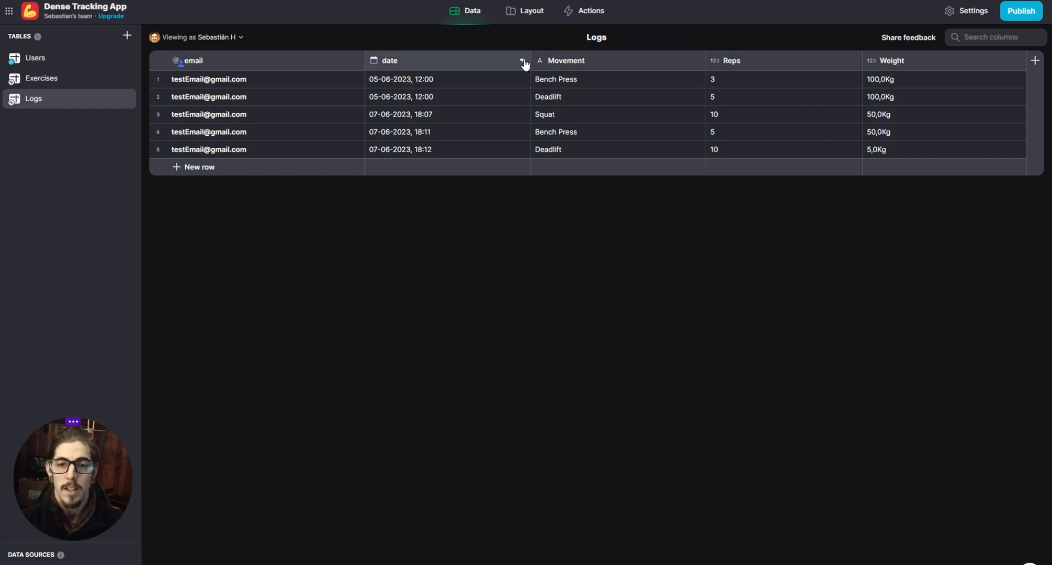
left_click(419, 63)
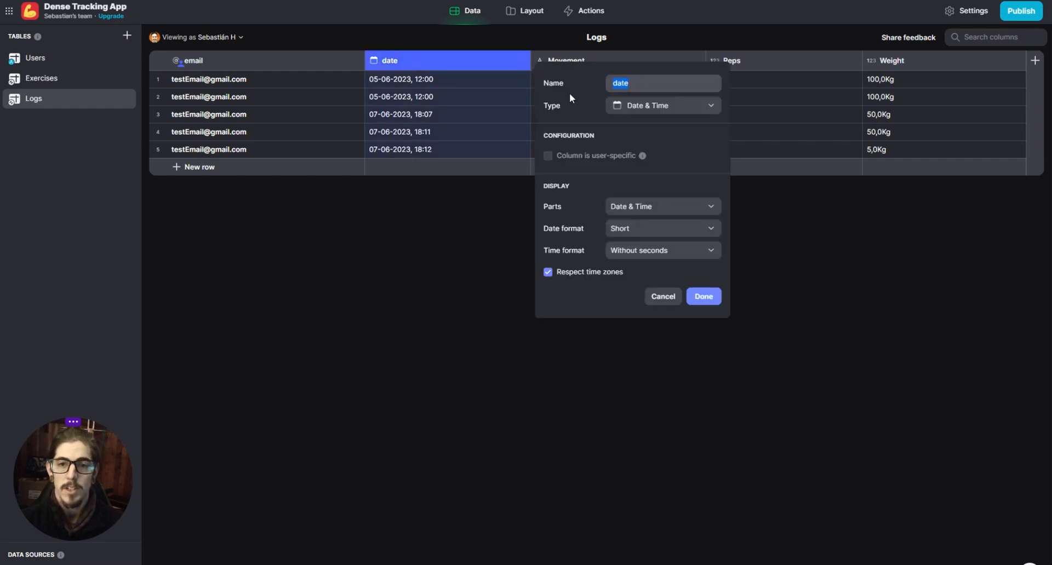
left_click(654, 86)
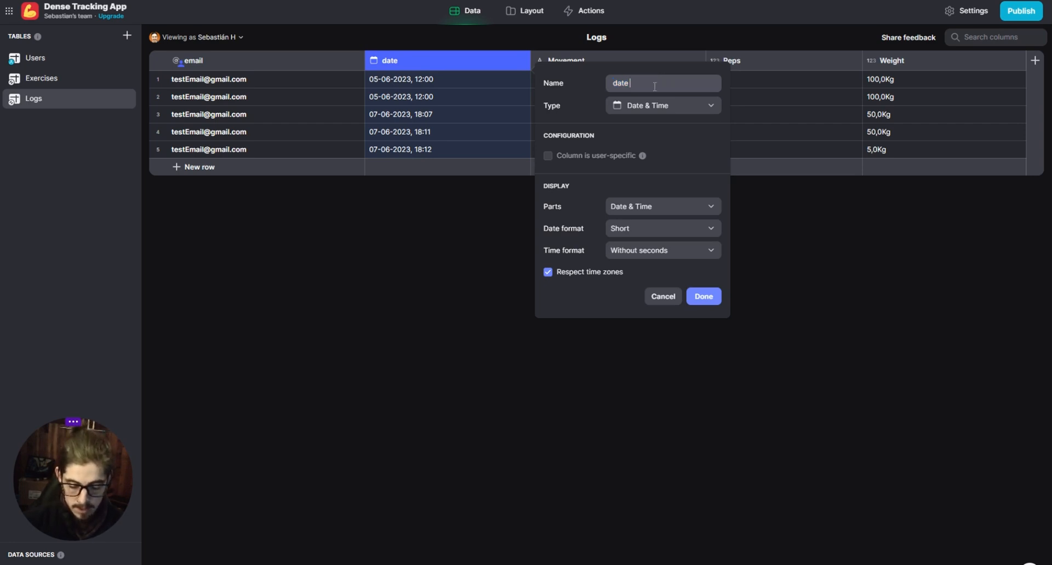
type("time")
left_click(704, 297)
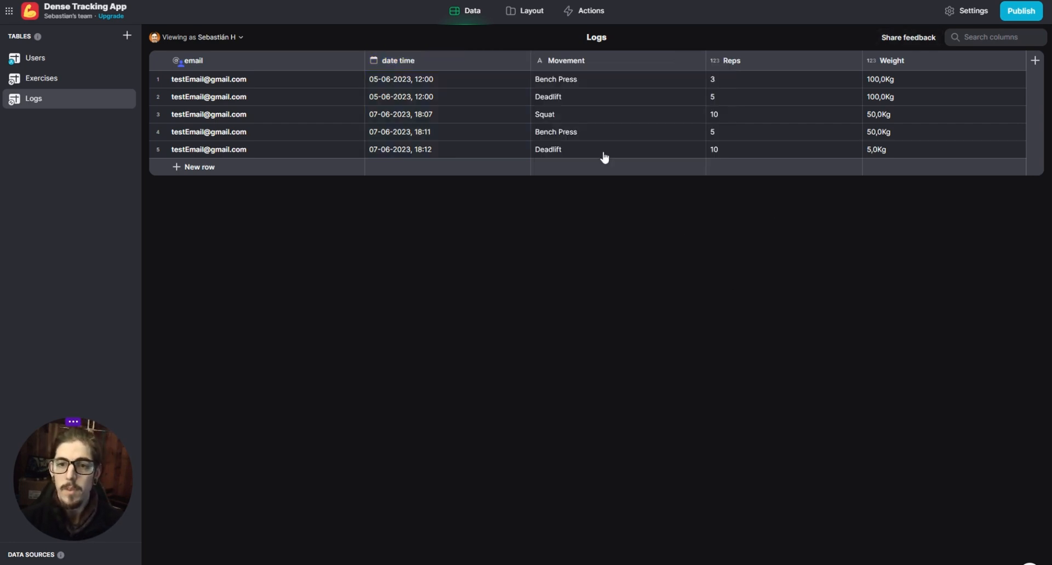
- Add a Split Text column directly after the date time column, using date time as its source text
left_click(521, 61)
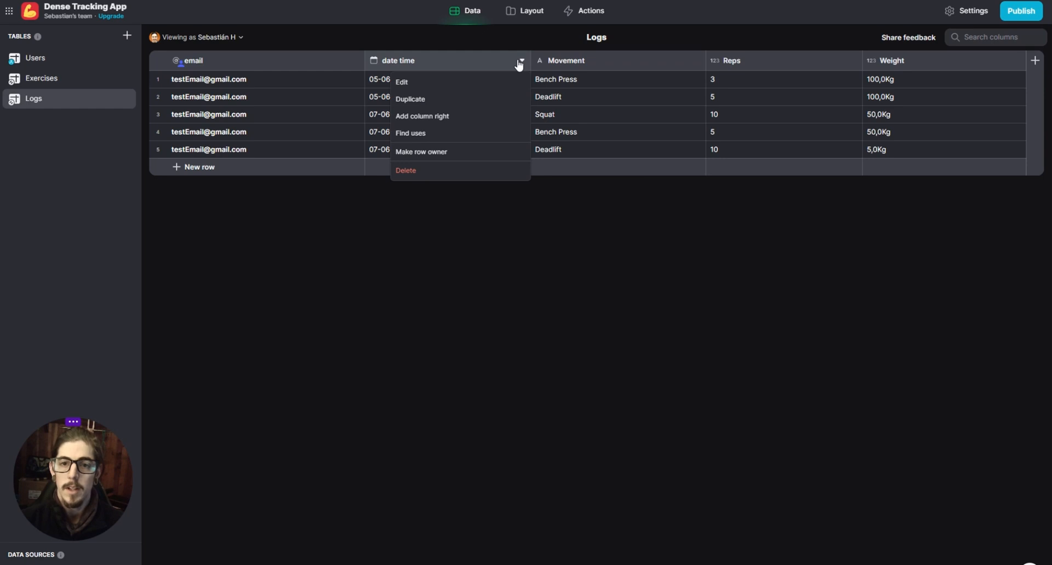
left_click(454, 117)
left_click(749, 105)
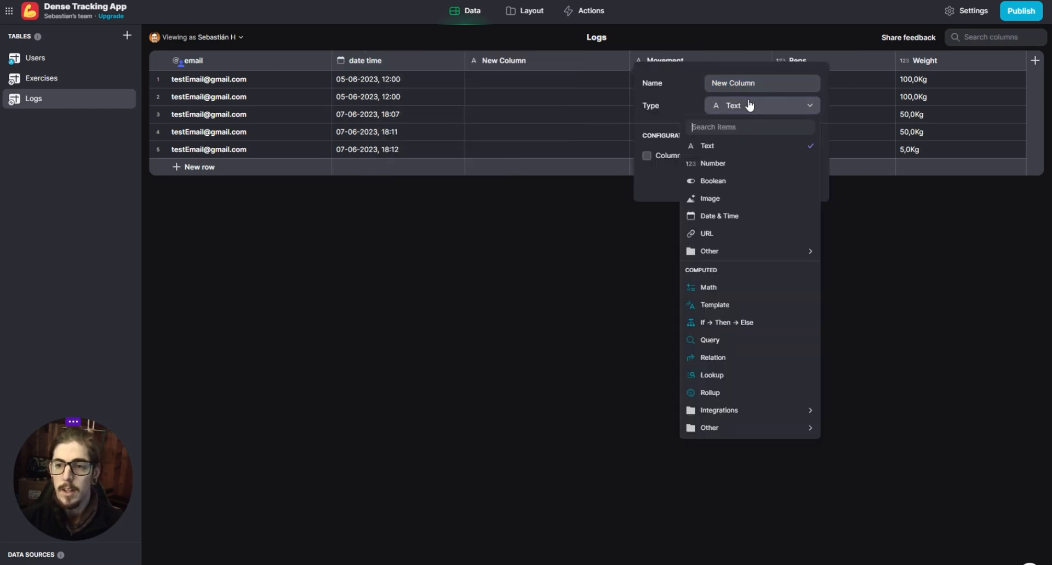
type("split")
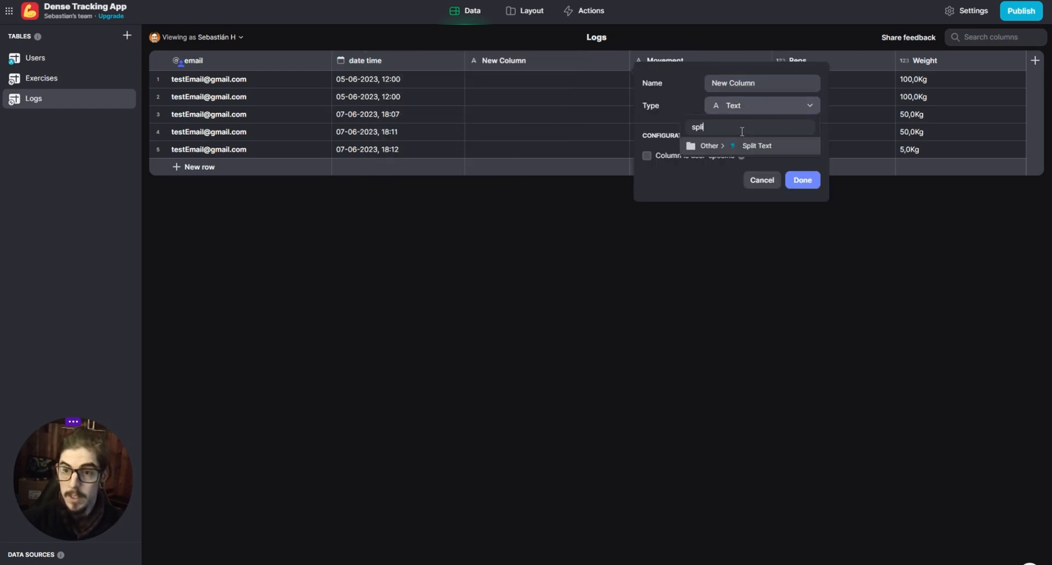
left_click(759, 145)
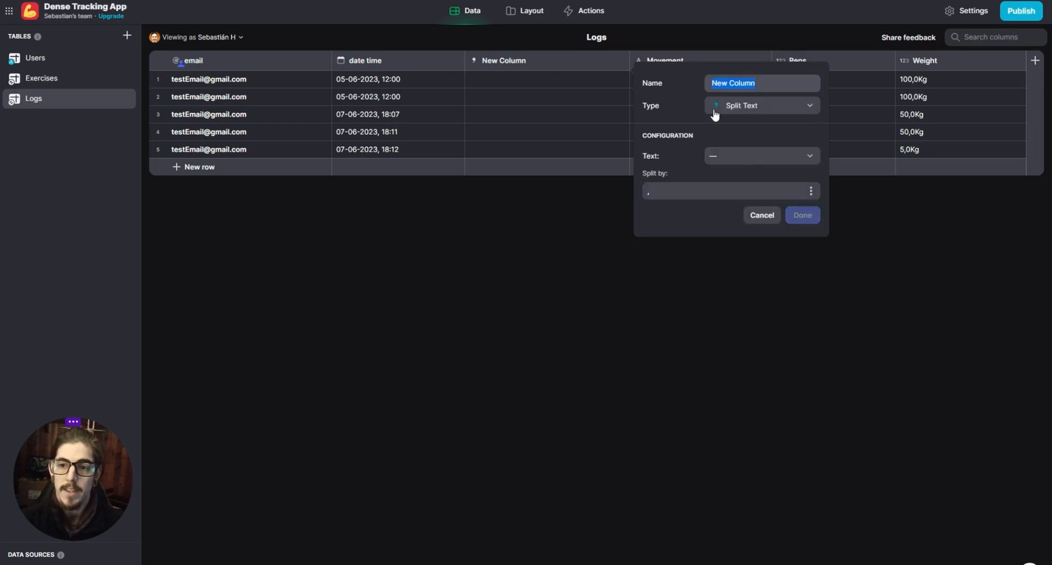
left_click(718, 156)
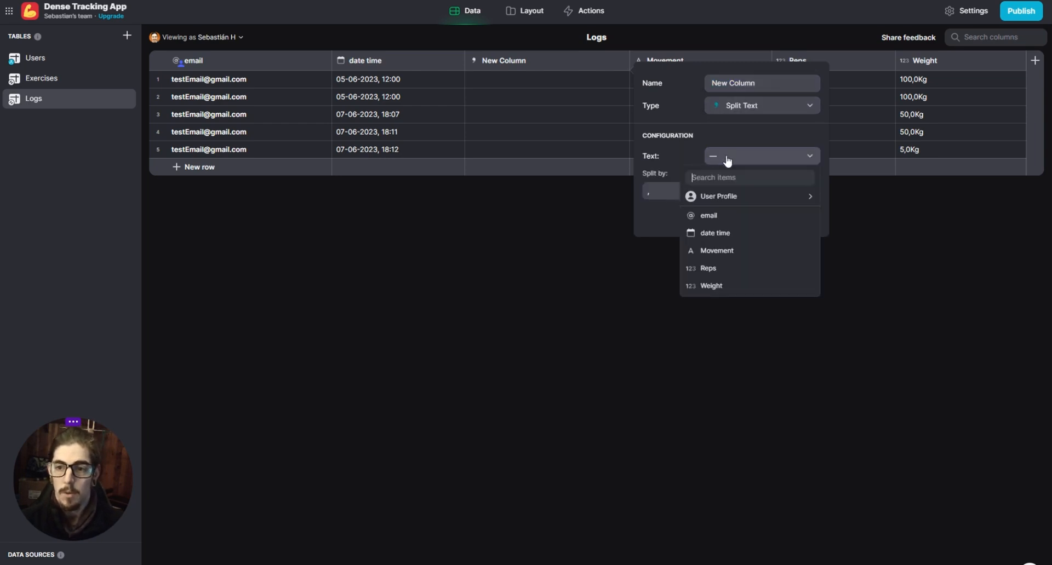
left_click(743, 235)
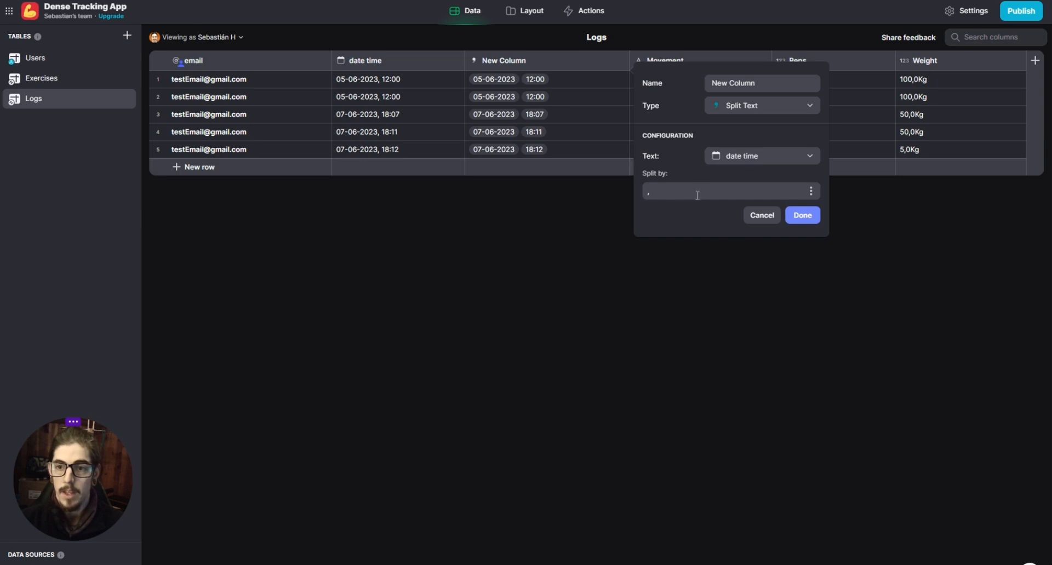
- Set a comma as the separator for the new Split Text column, name it "split date" and save it
left_click(656, 188)
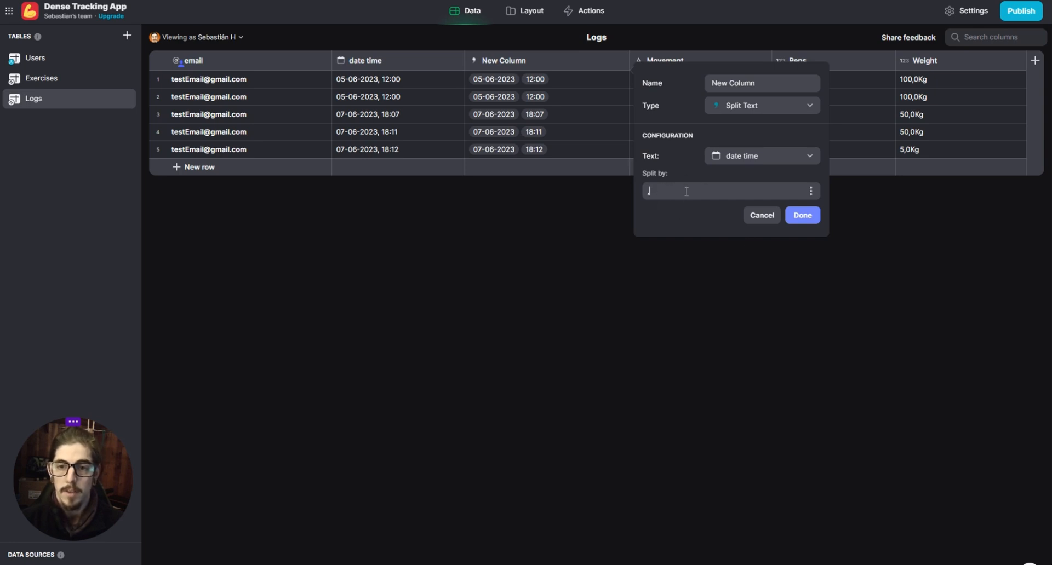
key("BackSpace")
type(",")
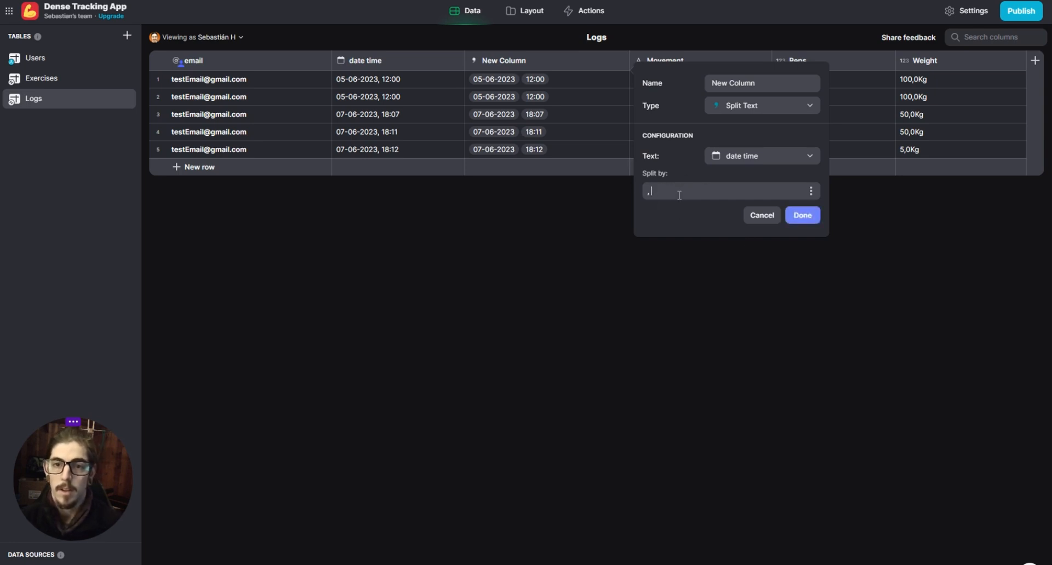
key("BackSpace")
type(",")
triple_click(765, 88)
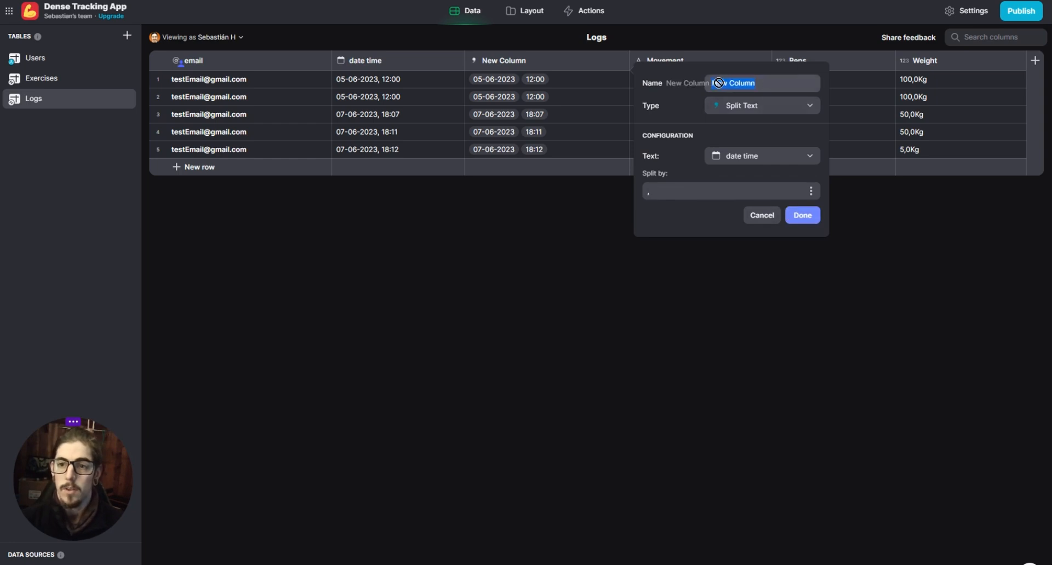
type("split date")
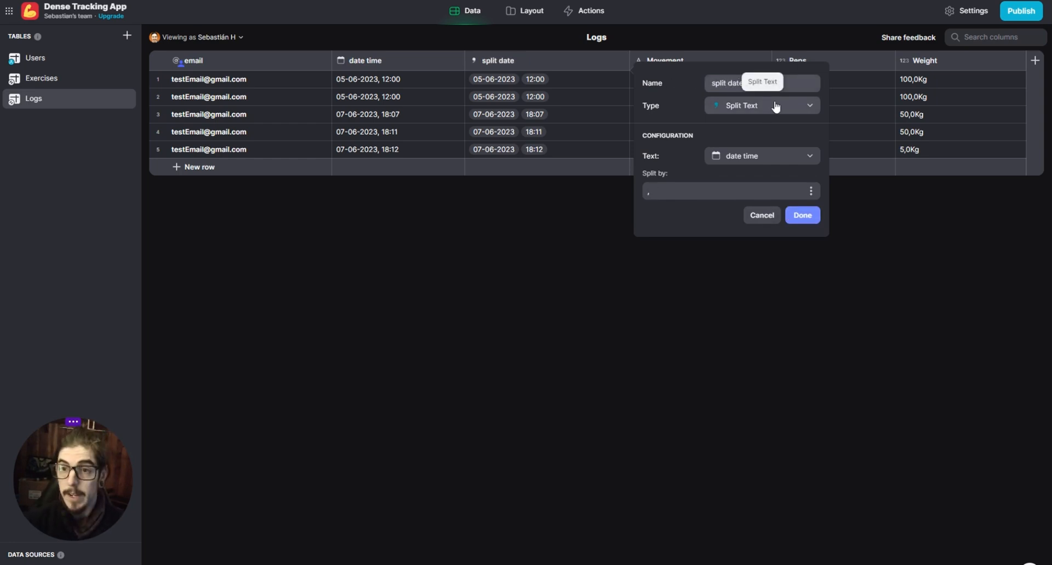
left_click(797, 217)
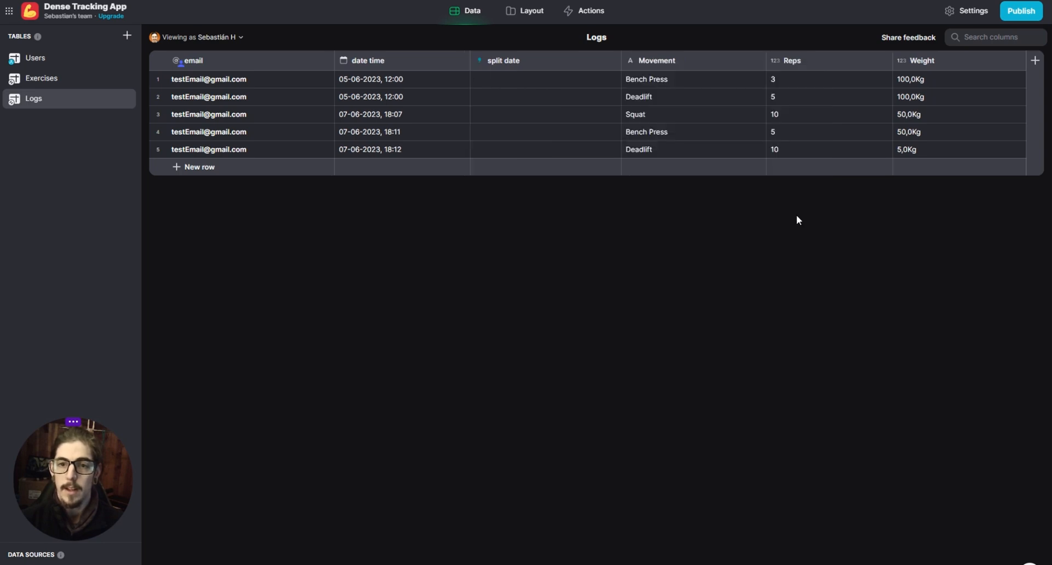
- Add a new column directly after the split date column in the Logs table
left_click(612, 61)
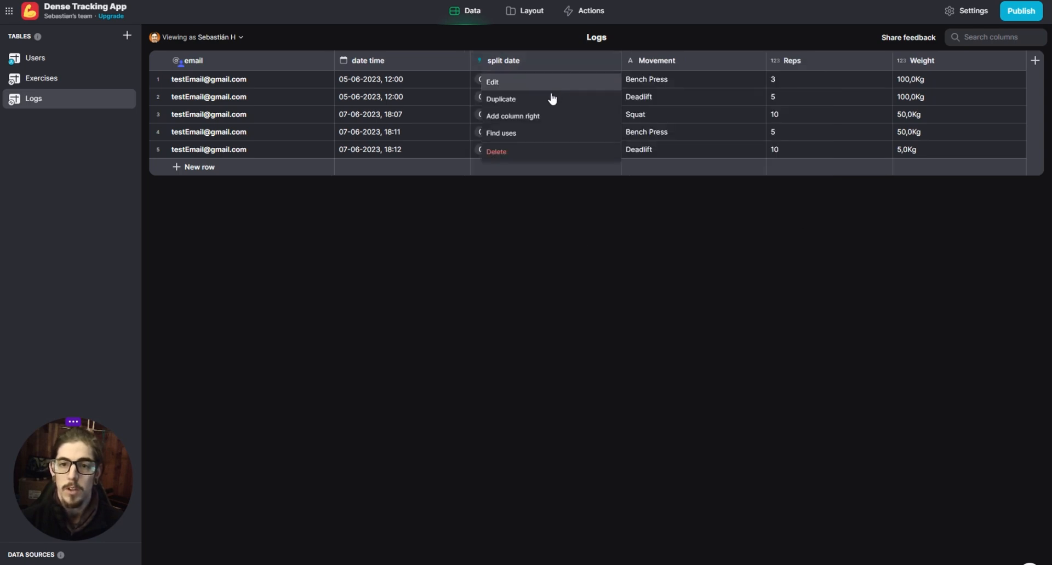
left_click(521, 115)
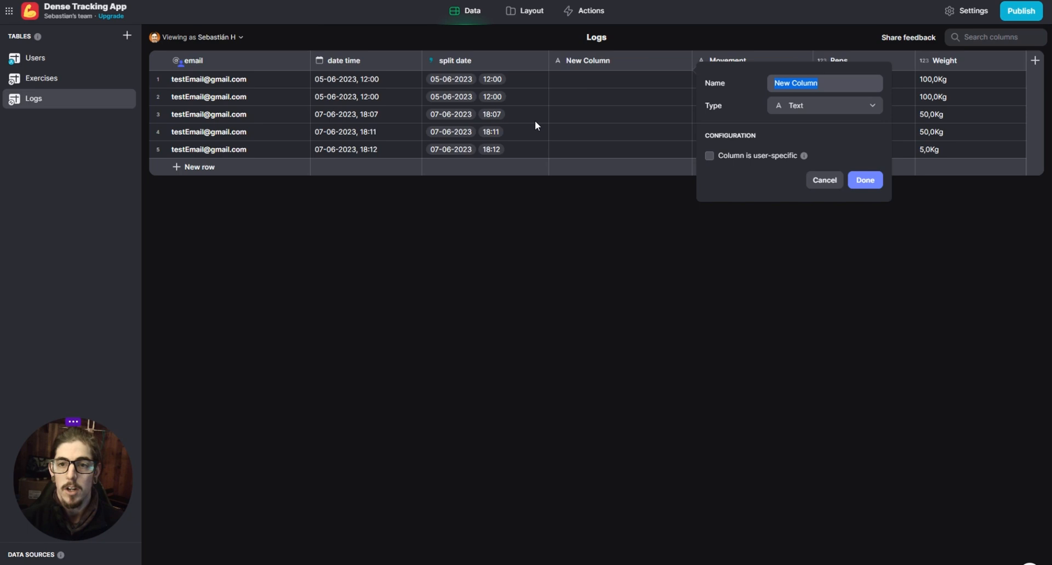
left_click(839, 105)
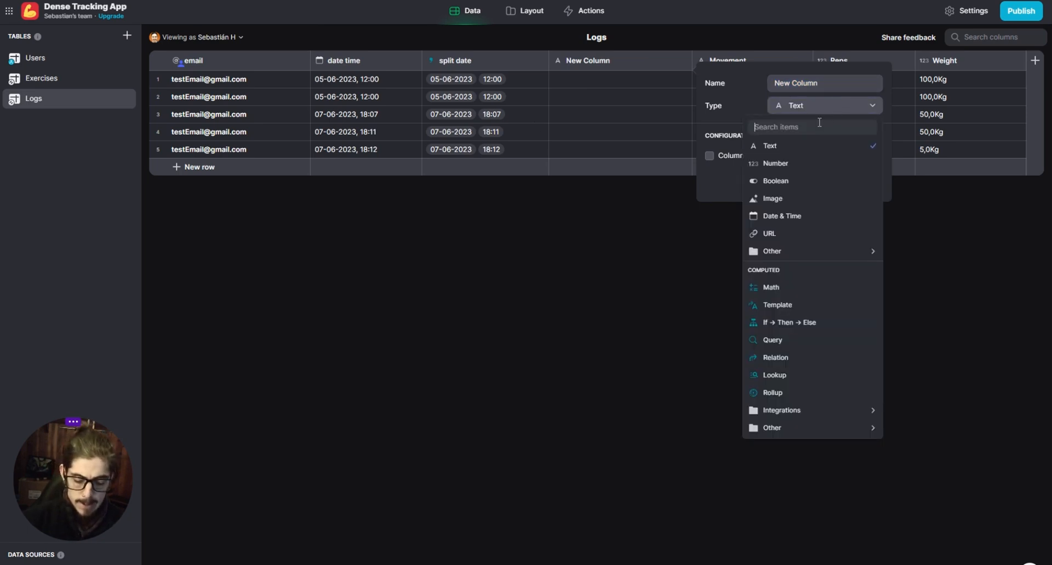
type("rol")
left_click(804, 145)
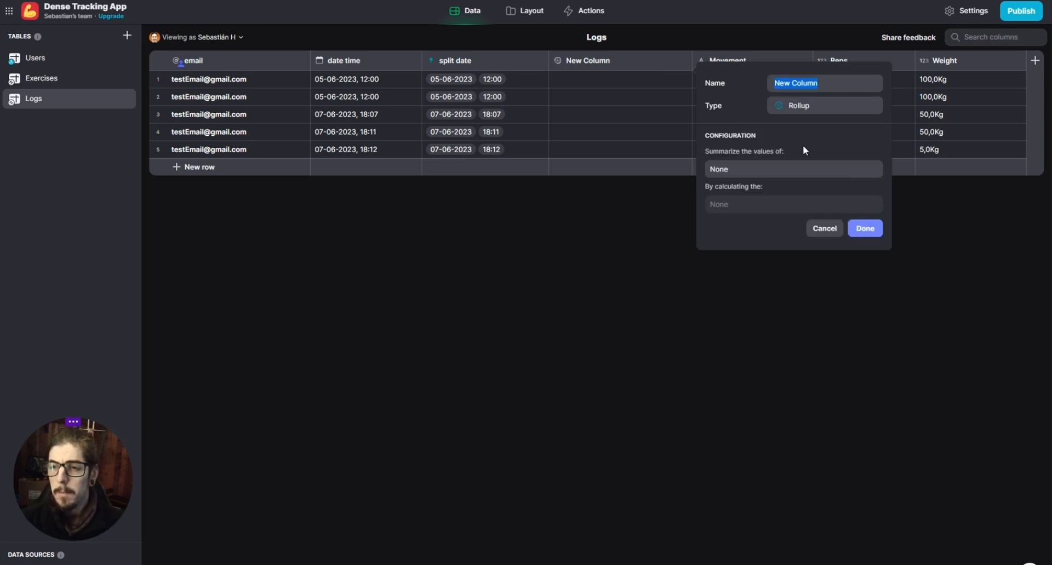
left_click(768, 171)
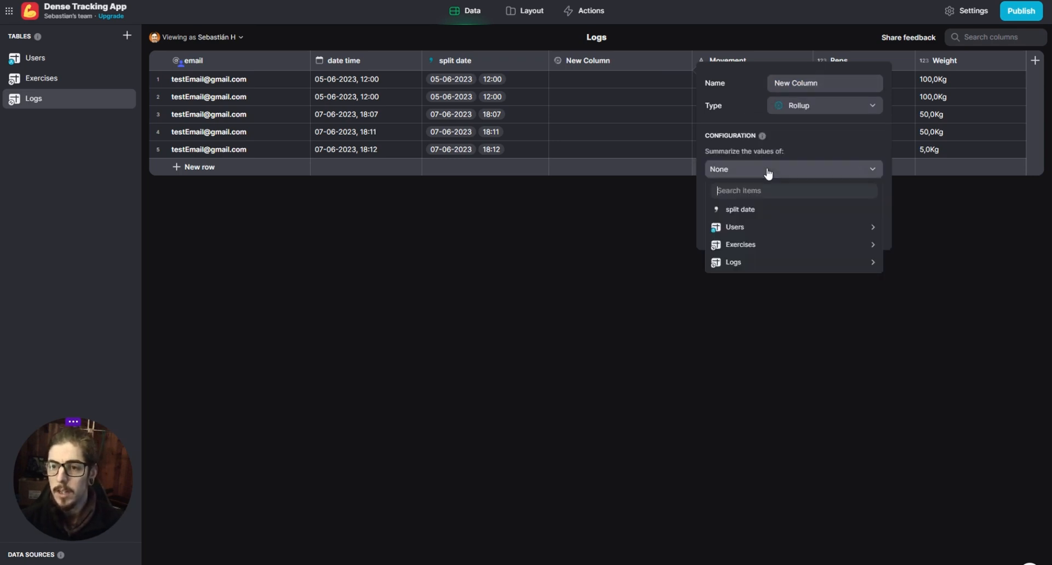
left_click(768, 170)
- Make the new column a Single Value column that gets the First item from split date
left_click(758, 106)
type("sin")
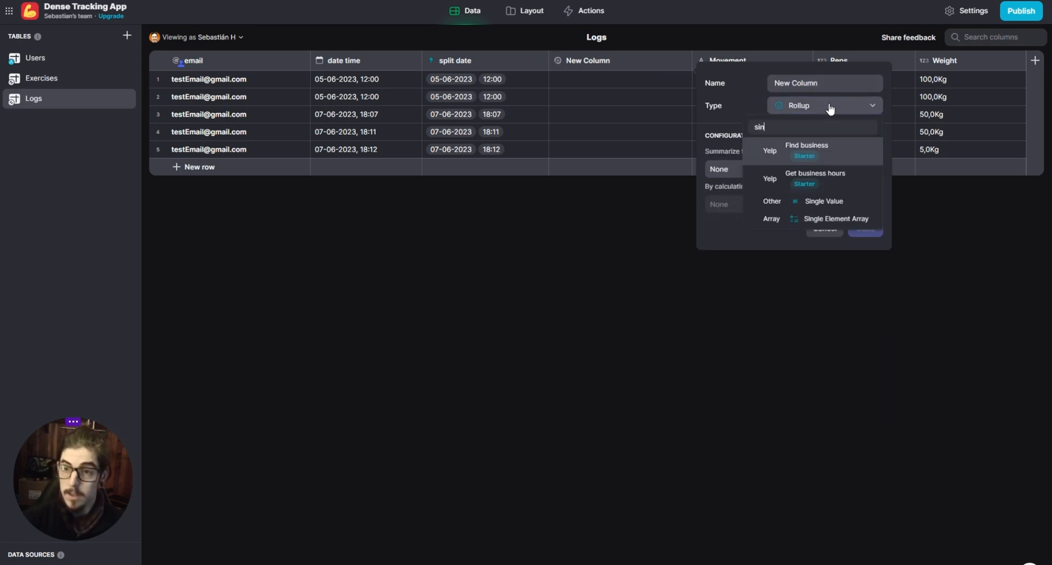
left_click(832, 203)
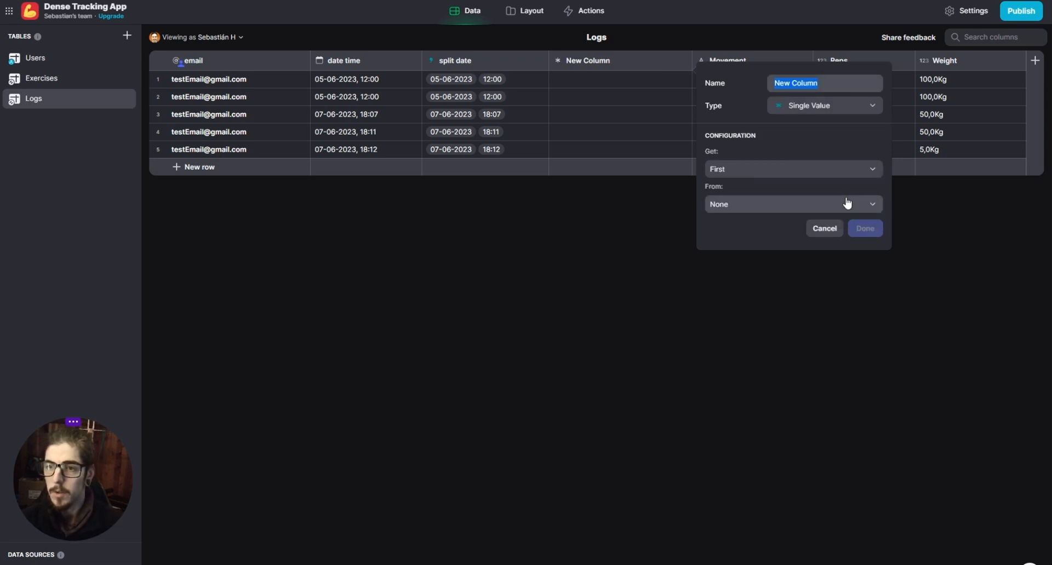
left_click(758, 205)
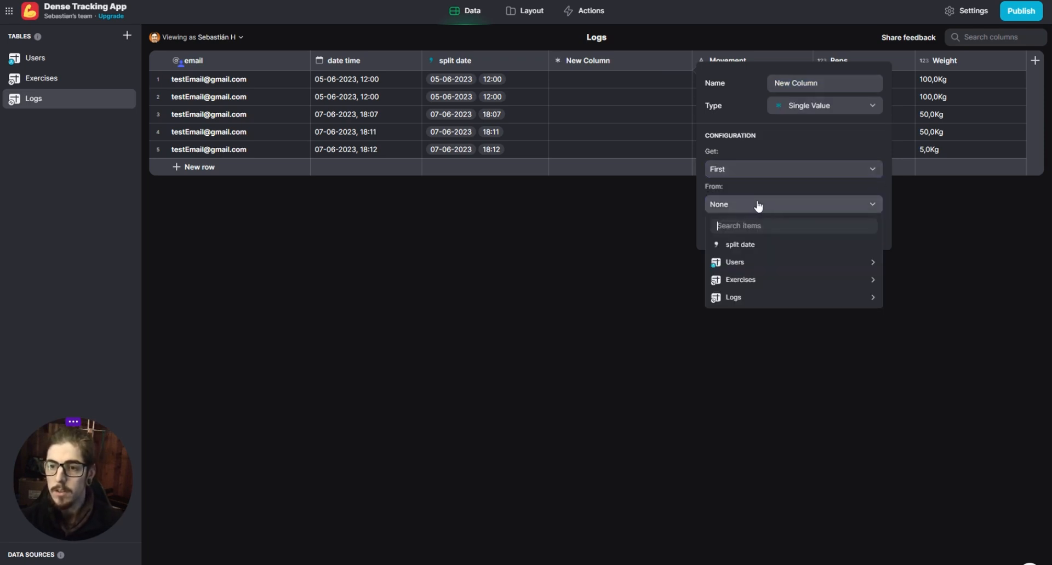
left_click(767, 242)
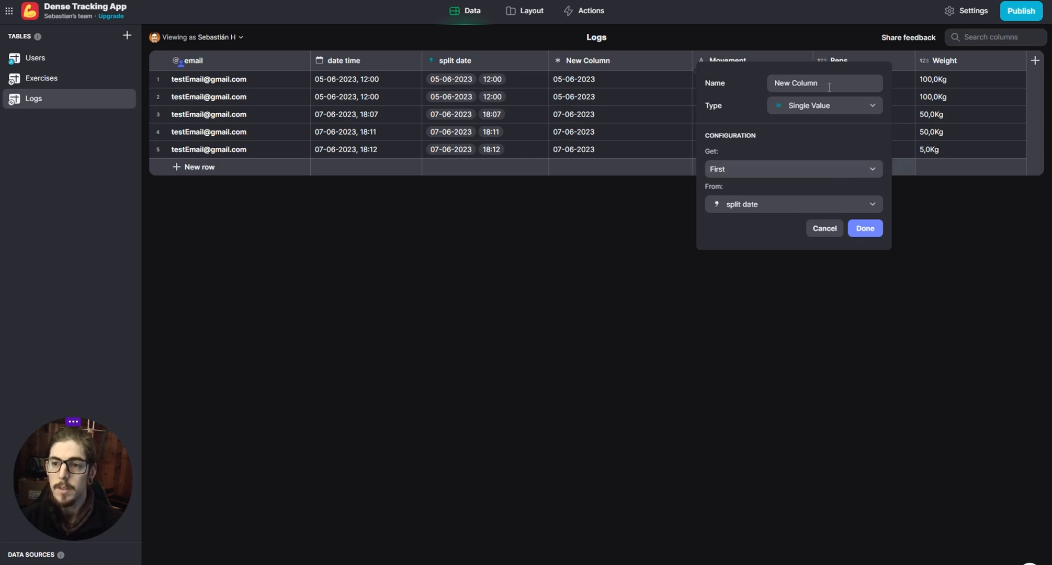
- Name the Single Value column "Date only", keep First as the value it gets, and save it
triple_click(787, 83)
type("Date")
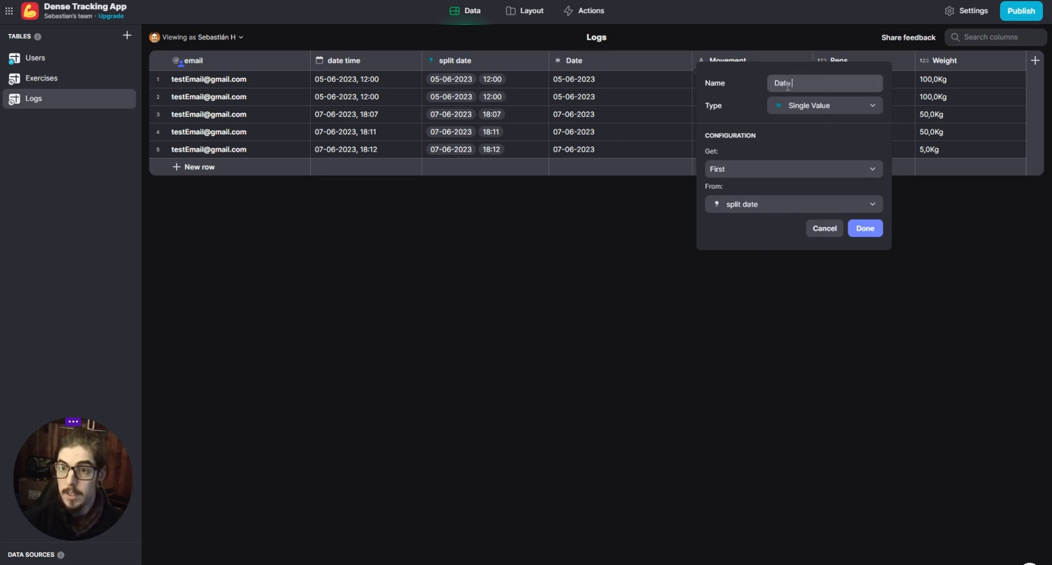
type(" only")
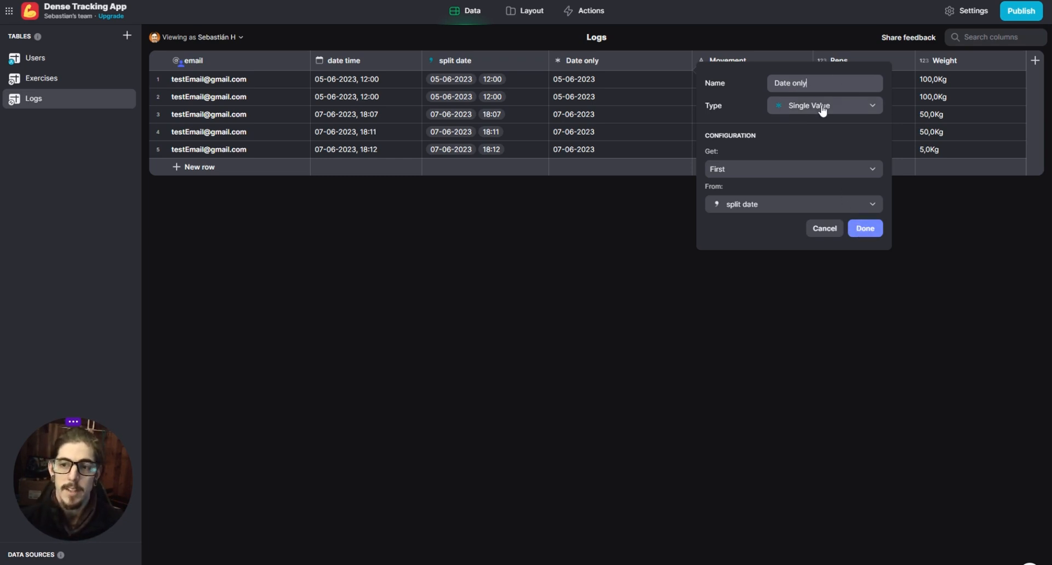
left_click(735, 170)
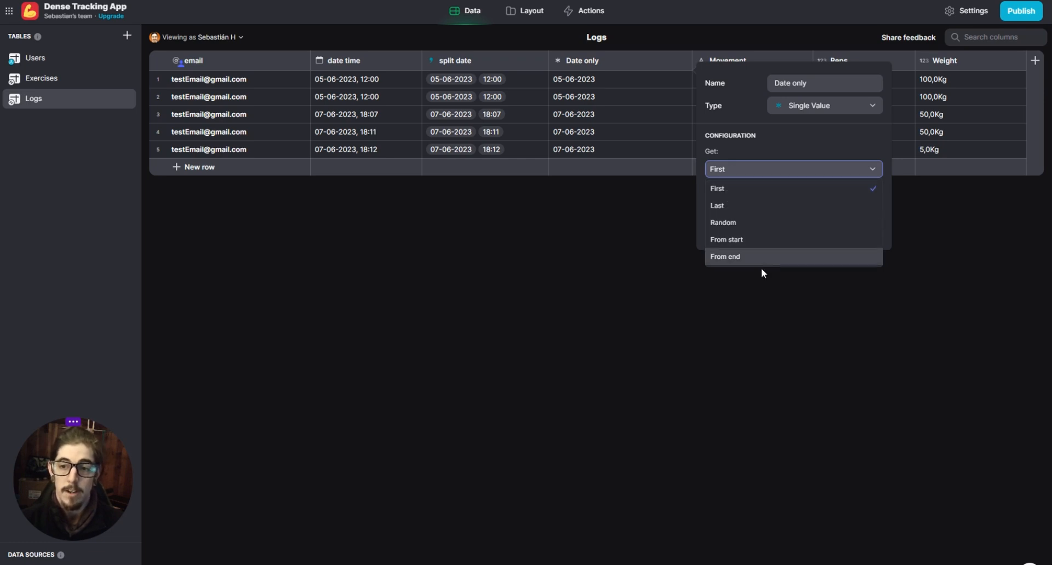
left_click(762, 168)
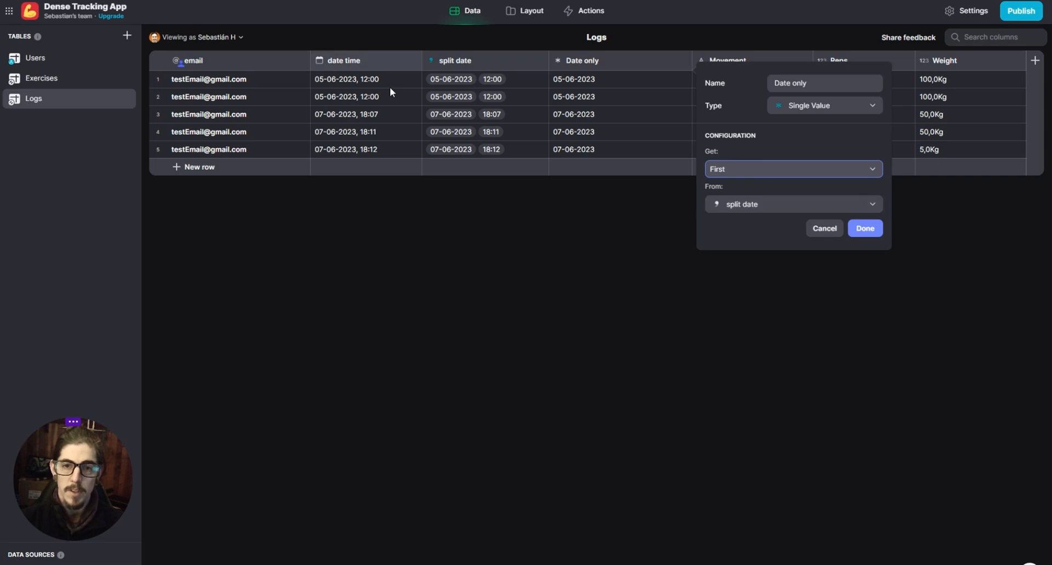
left_click(882, 227)
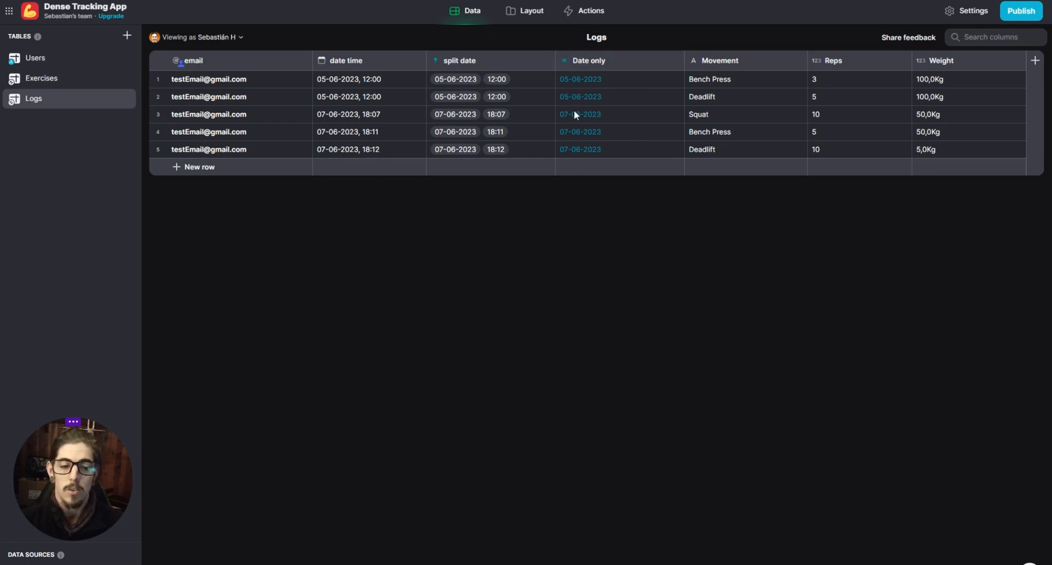
- Narrow the split date and date time columns slightly in the Logs table
left_click_drag(555, 62, 533, 63)
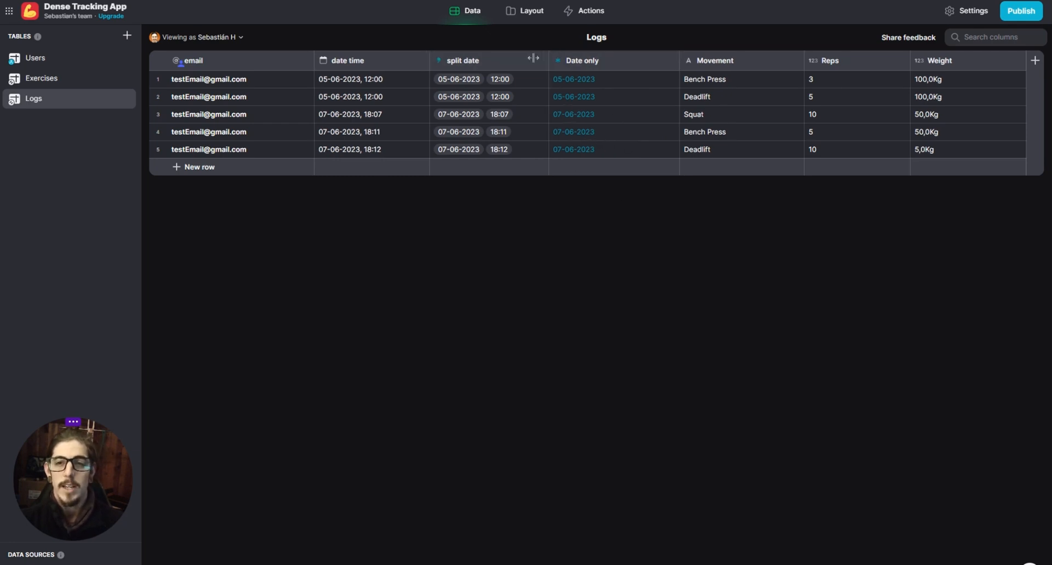
left_click_drag(436, 62, 419, 65)
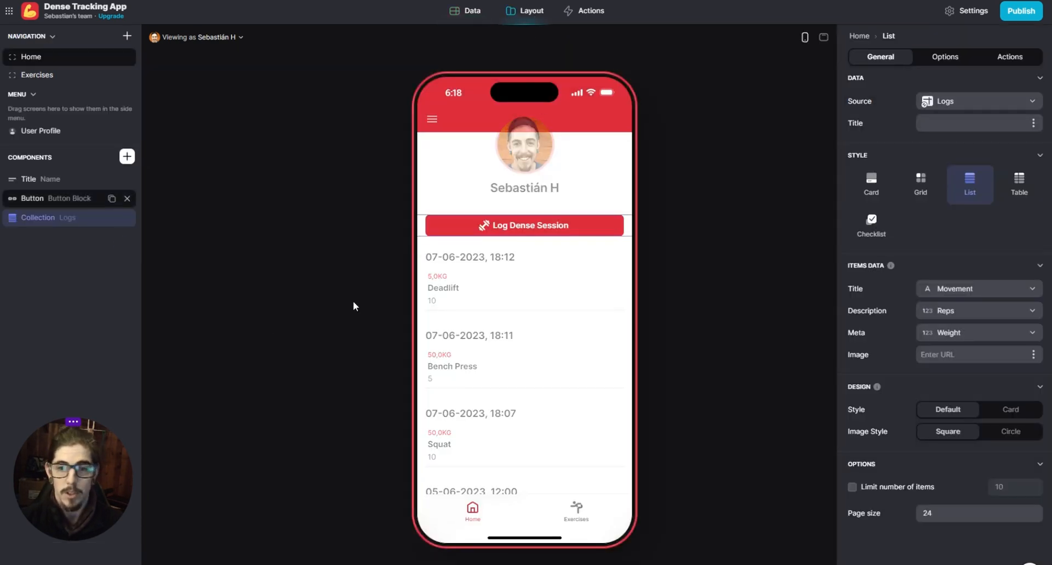
- Group the home screen's Logs list by Date only
left_click(952, 59)
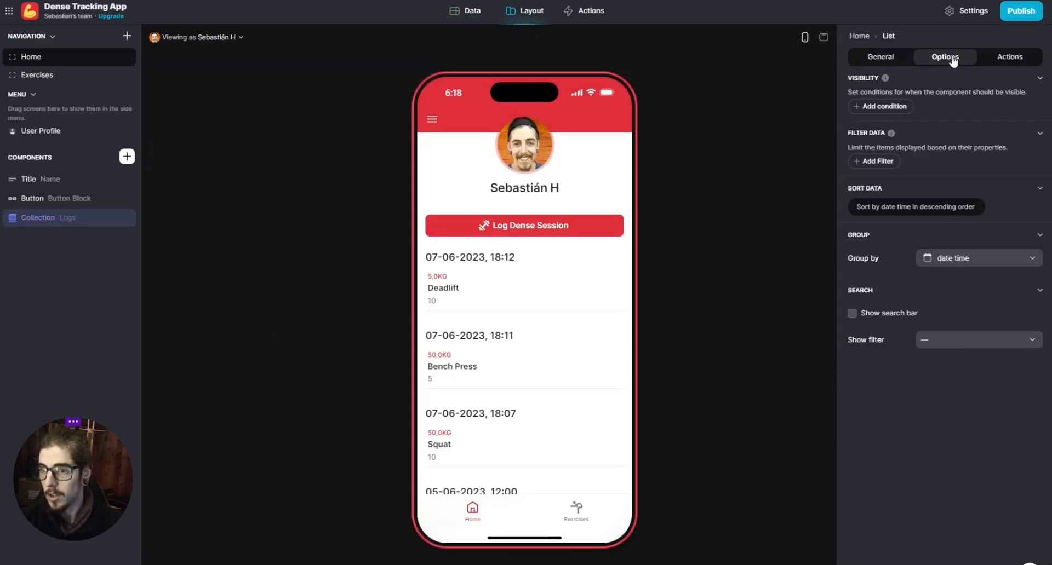
left_click(965, 261)
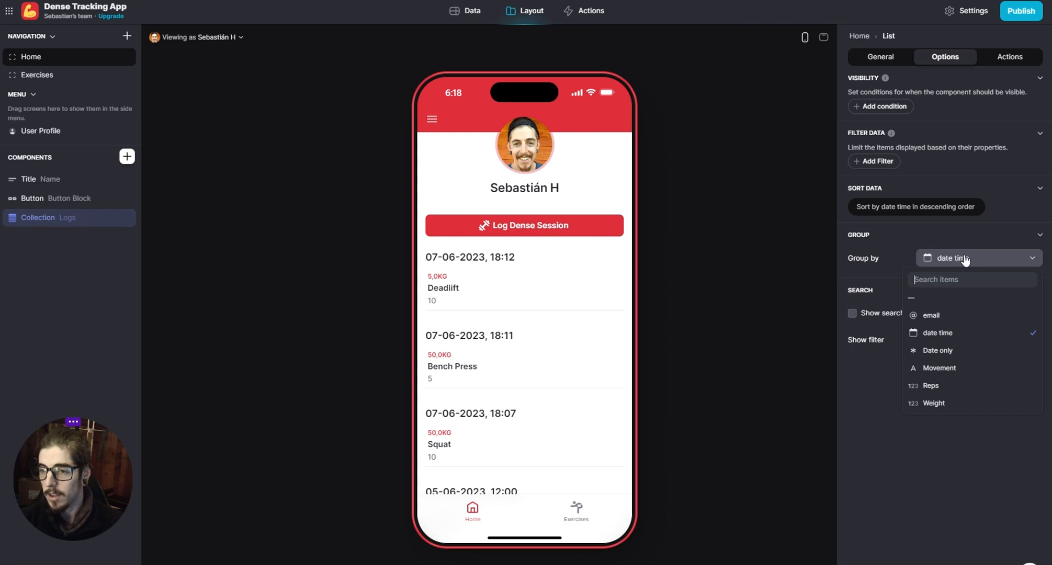
left_click(955, 353)
- Examine the grouping of the logs in the home screen preview, view the Exercises screen, and return to Home
scroll(551, 394, "down", 1)
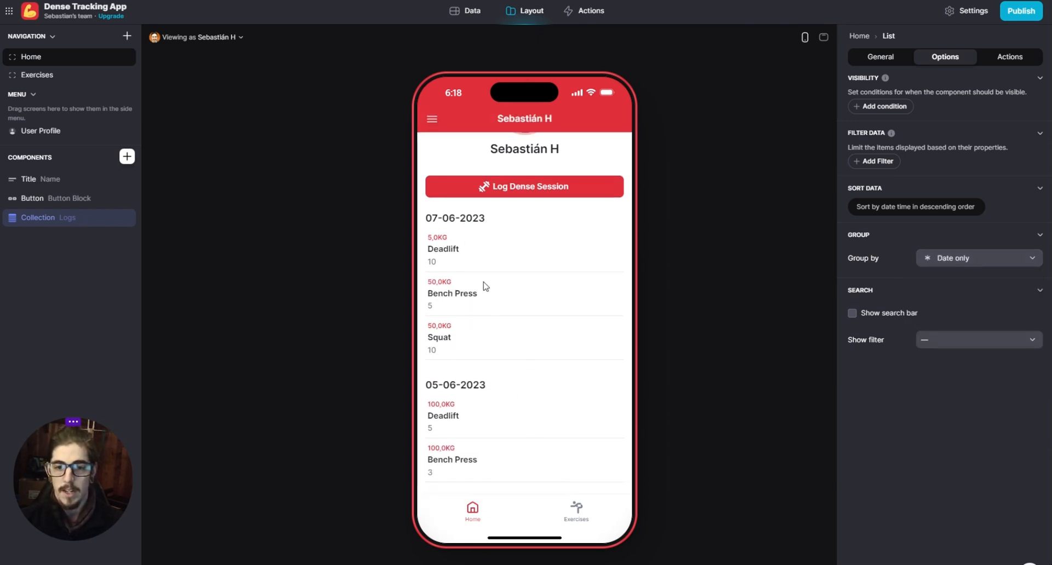
scroll(520, 483, "up", 1)
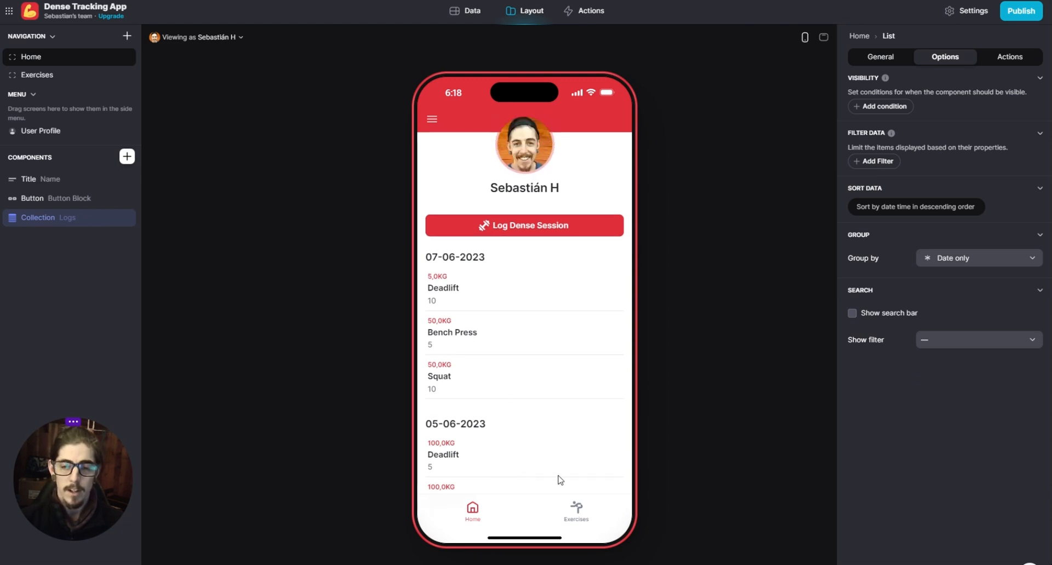
scroll(528, 465, "down", 1)
scroll(529, 463, "up", 1)
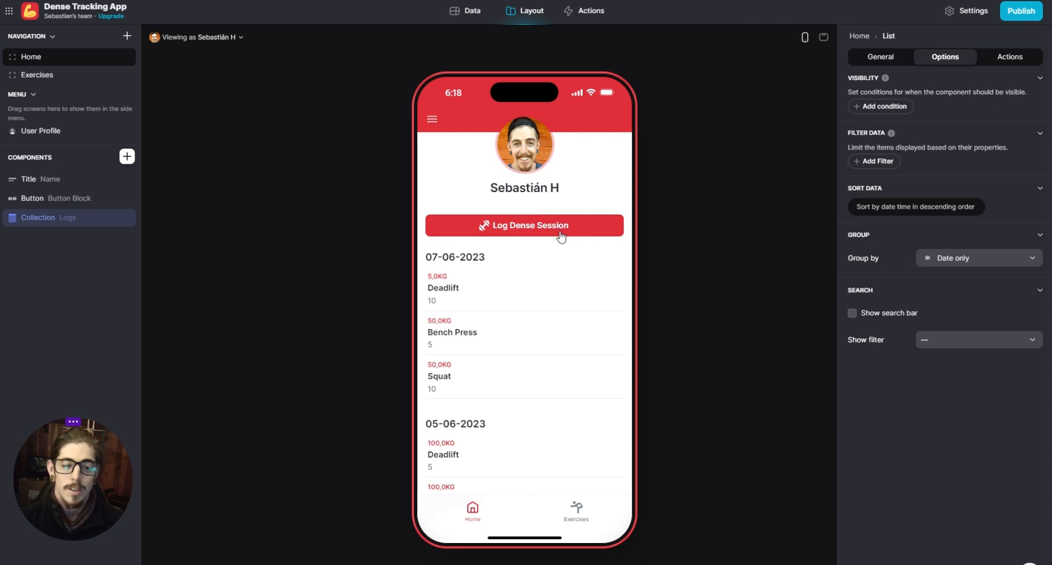
scroll(504, 425, "down", 1)
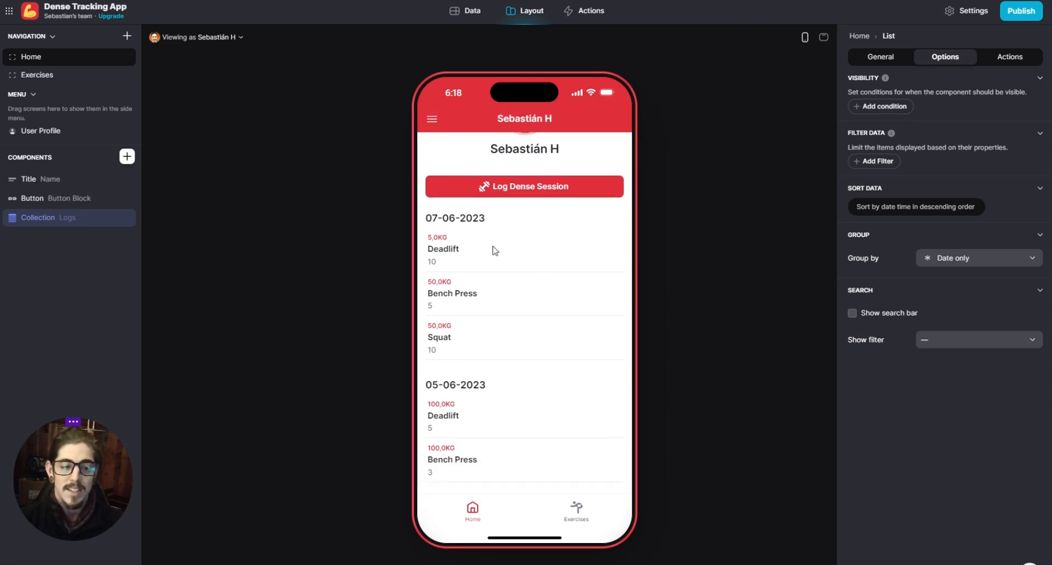
scroll(561, 382, "up", 1)
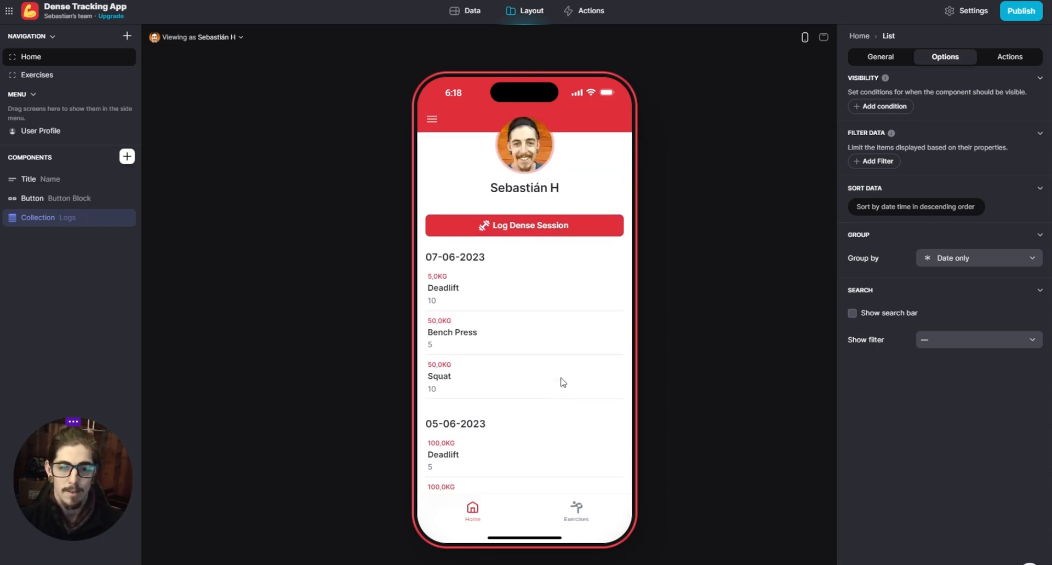
scroll(559, 382, "down", 1)
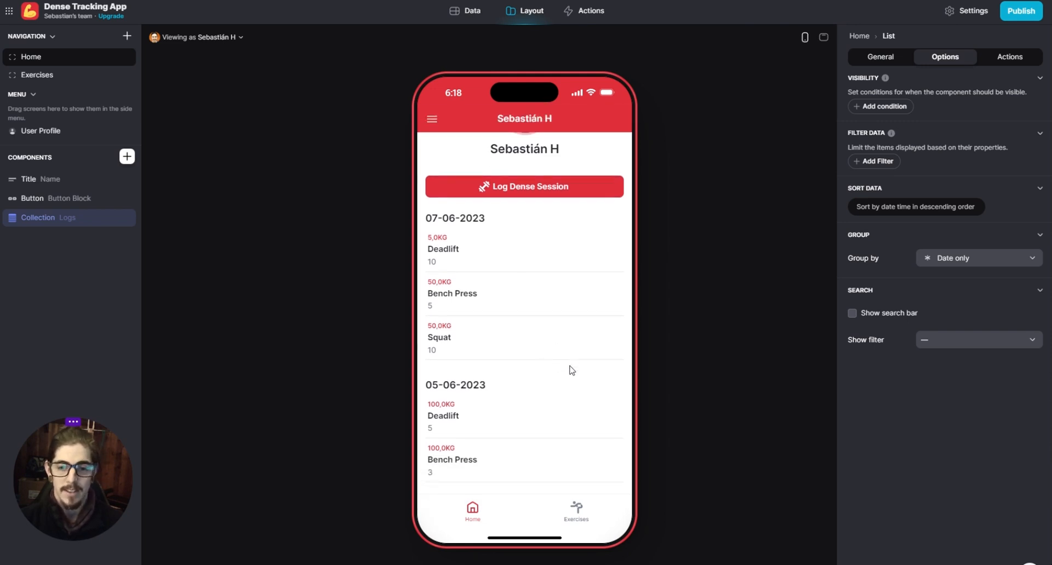
scroll(570, 362, "up", 1)
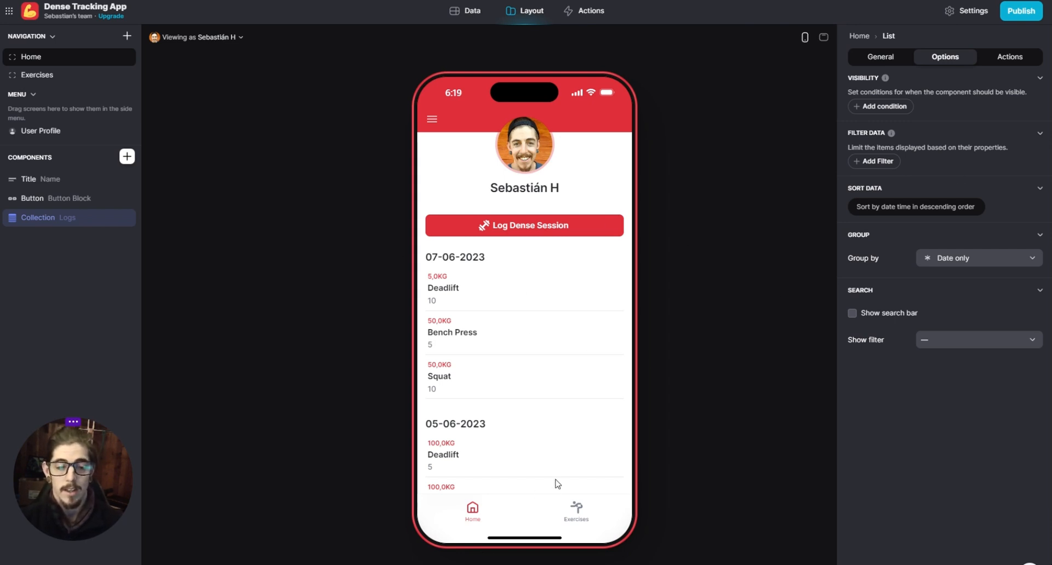
scroll(517, 384, "down", 1)
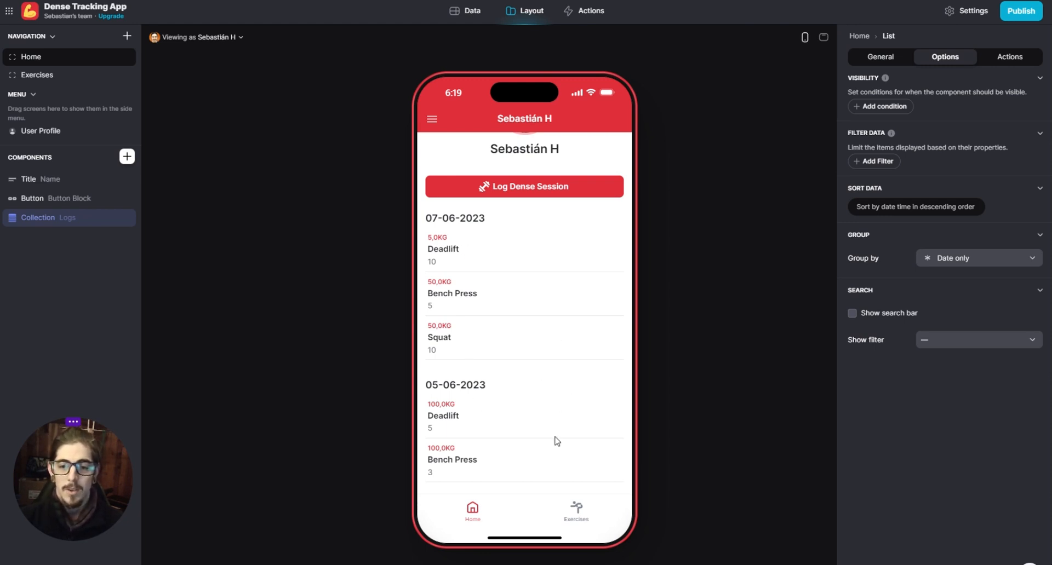
left_click(585, 507)
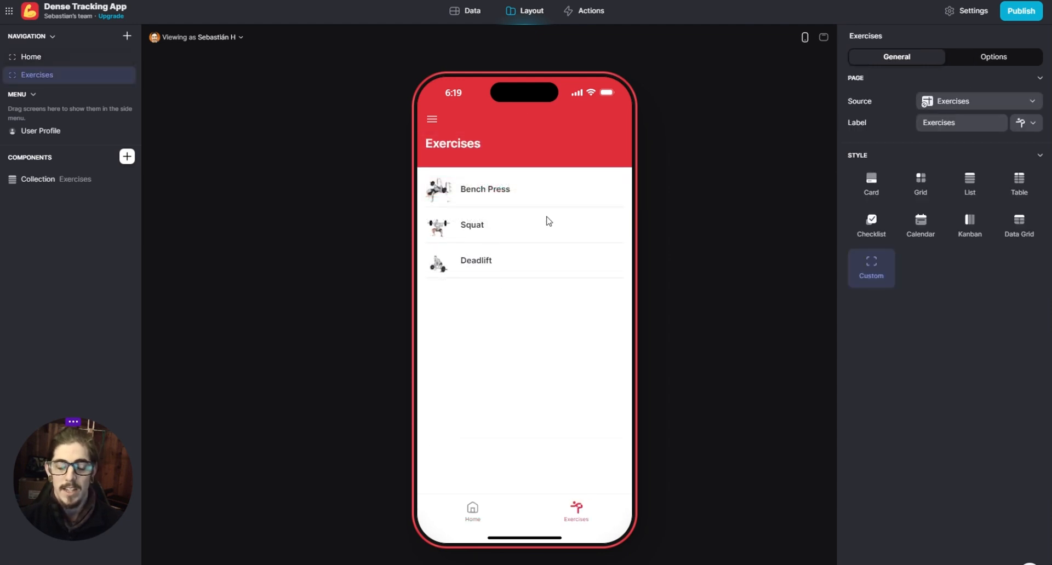
left_click(471, 509)
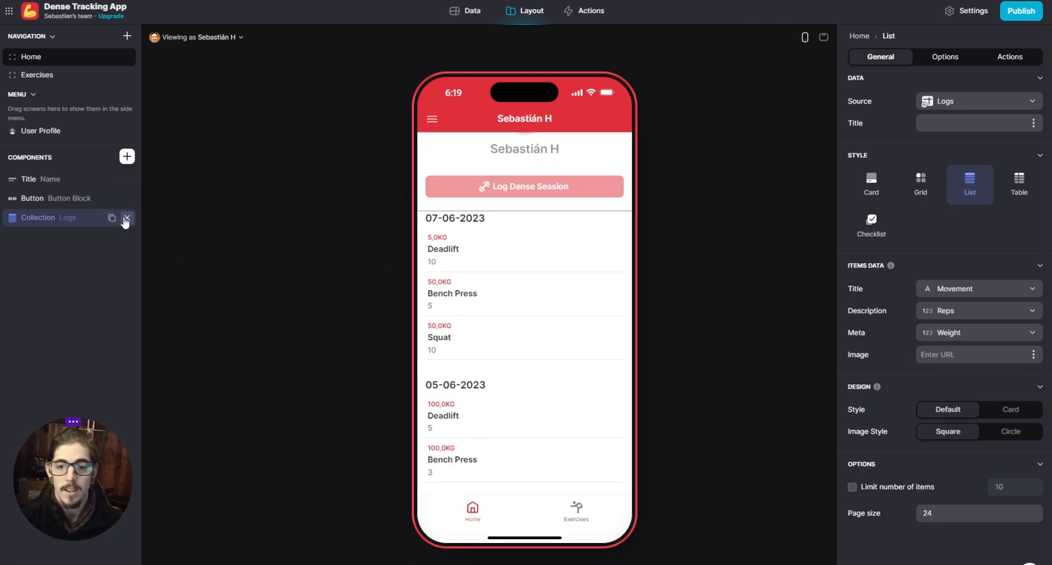
- Delete the Logs collection from the home screen and restore it to the same place
left_click(126, 219)
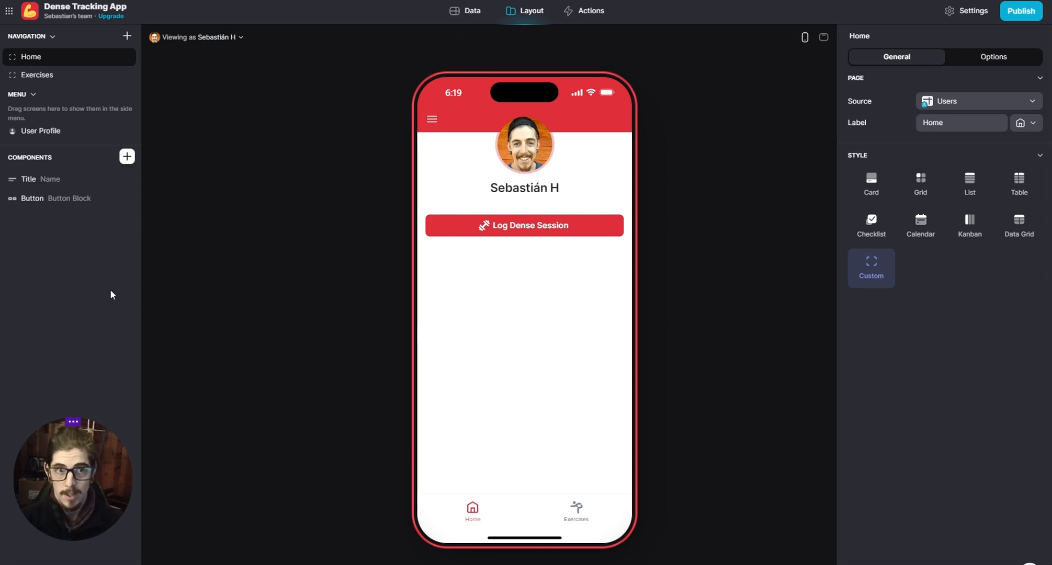
key("ctrl+v")
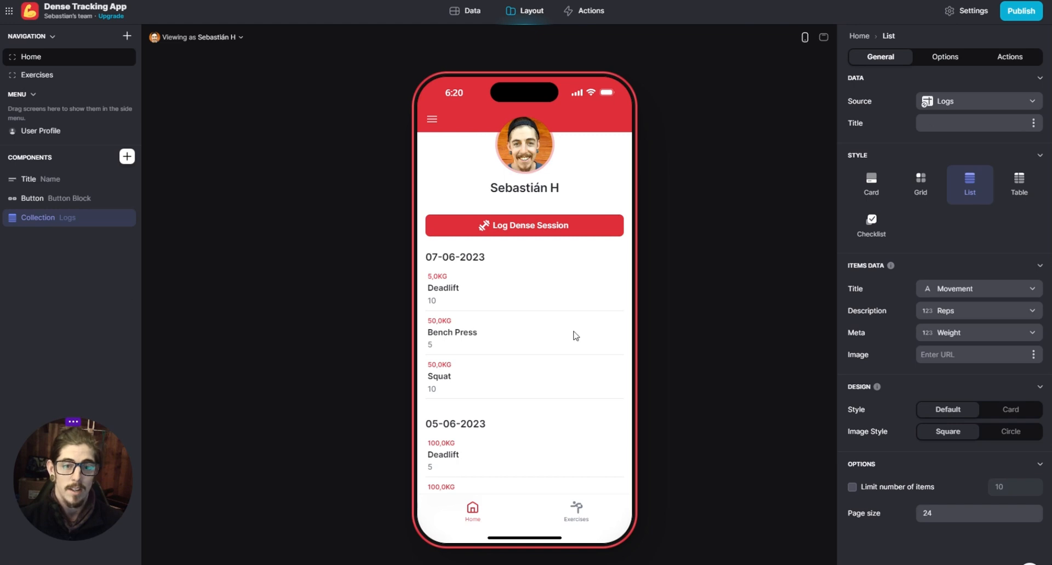
left_click(664, 301)
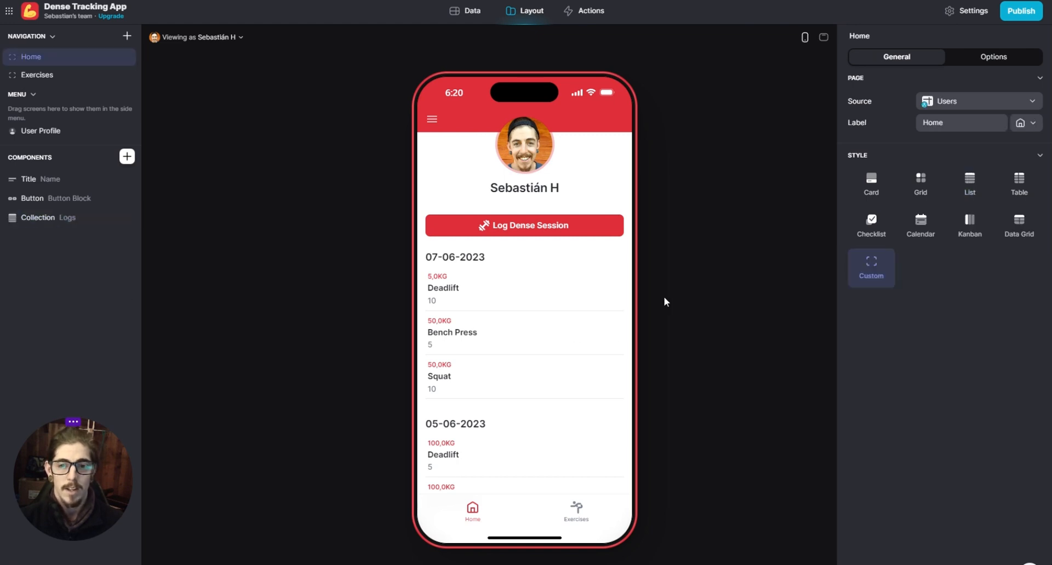